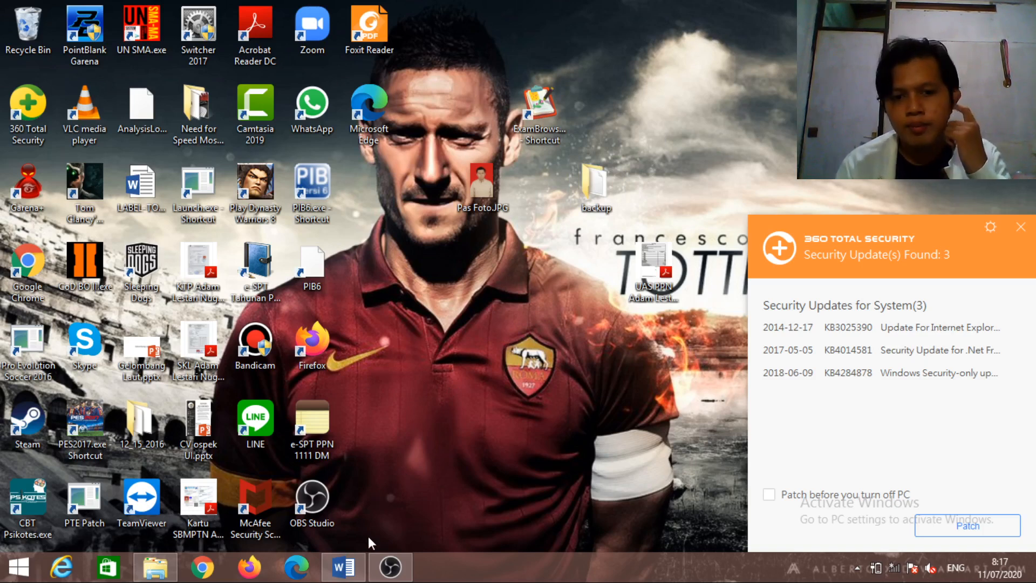
# Review the exam question document in Word, then put it away
pyautogui.click(356, 565)
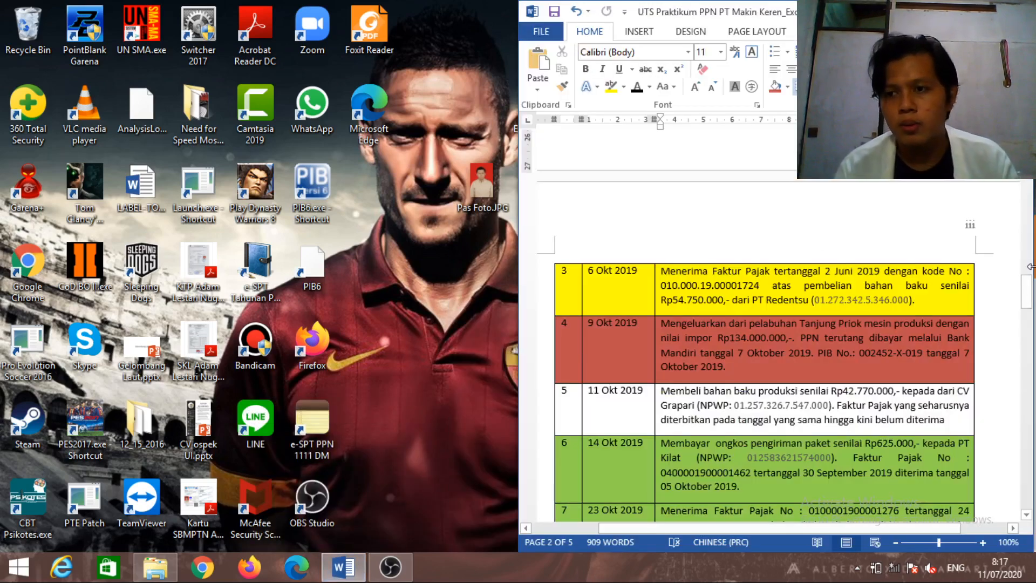
pyautogui.moveTo(1028, 294); pyautogui.dragTo(1026, 147)
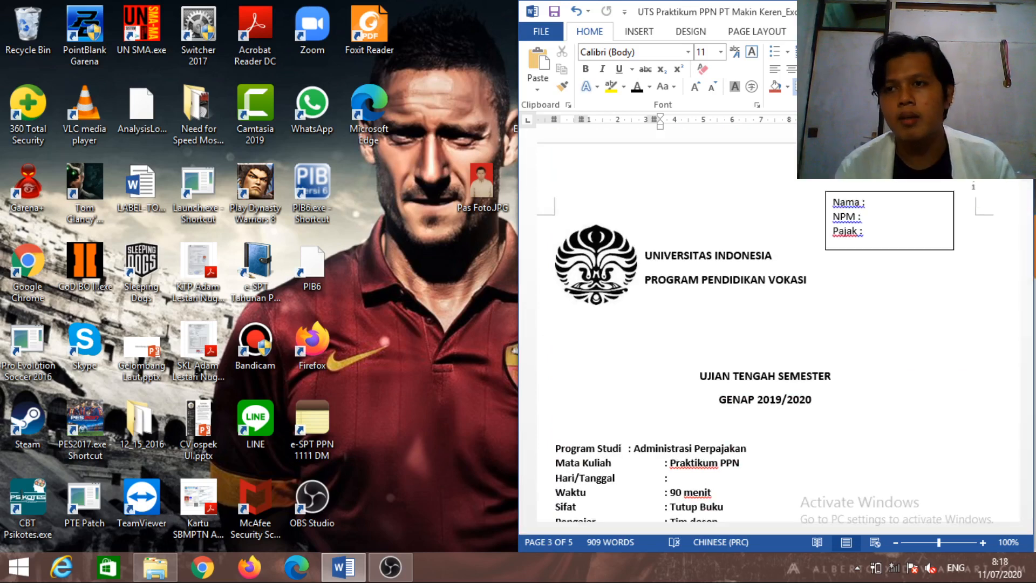
pyautogui.click(980, 11)
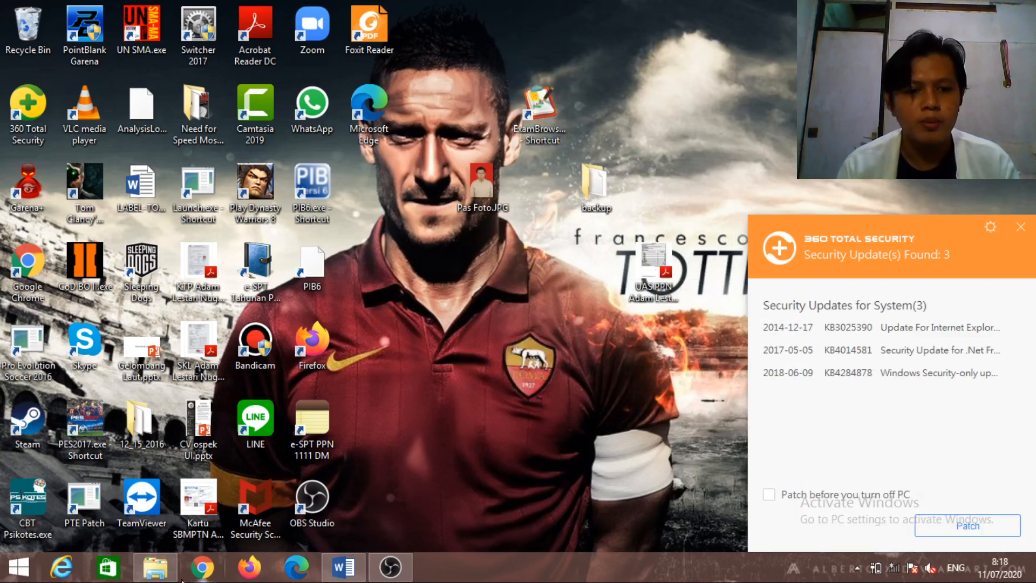
# In the PPN UAS folder, leave efaktur-dummy.zip unextracted and launch ETaxInvoice.exe
pyautogui.click(157, 569)
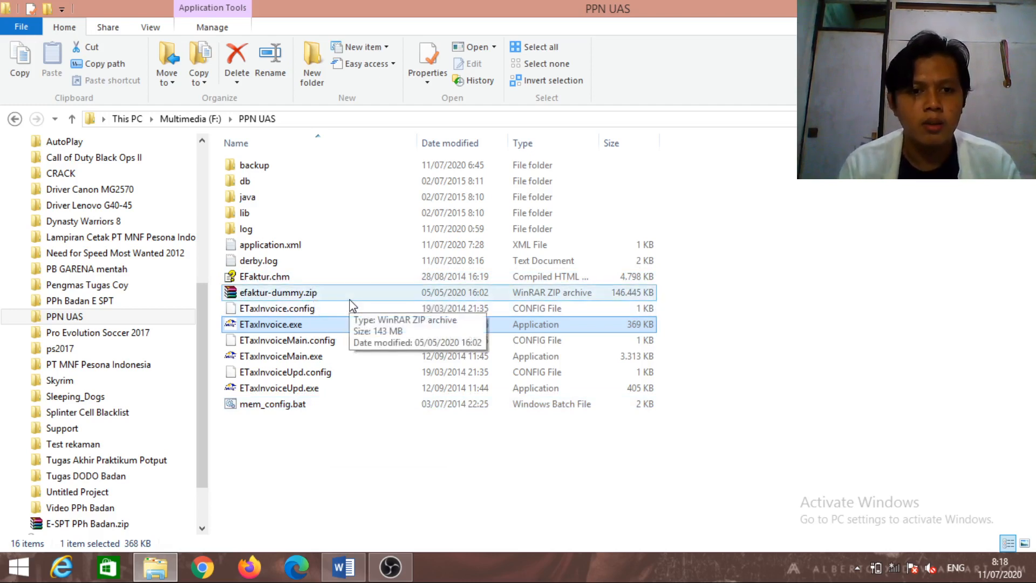
pyautogui.rightClick(349, 300)
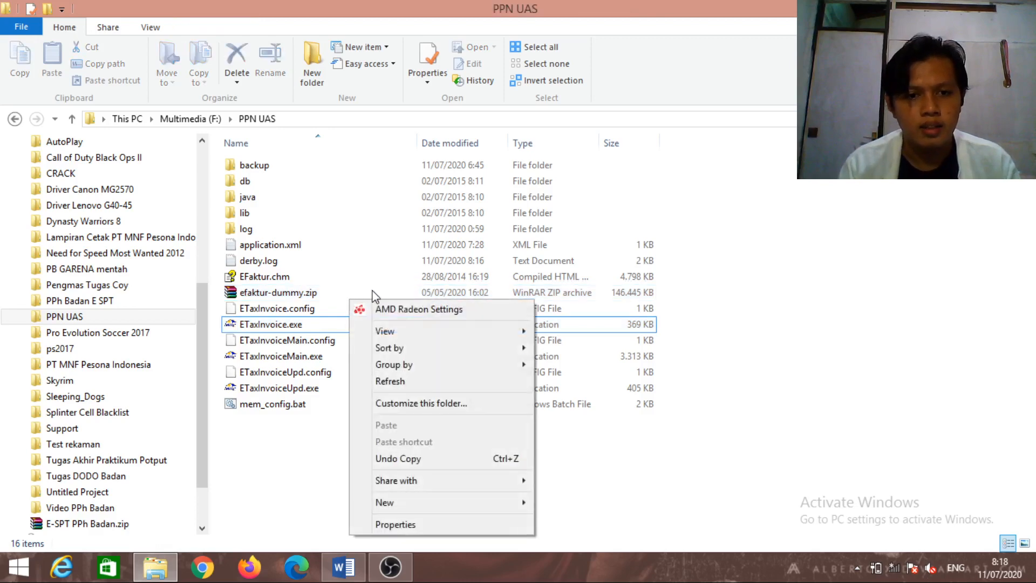
pyautogui.click(322, 268)
pyautogui.click(320, 297)
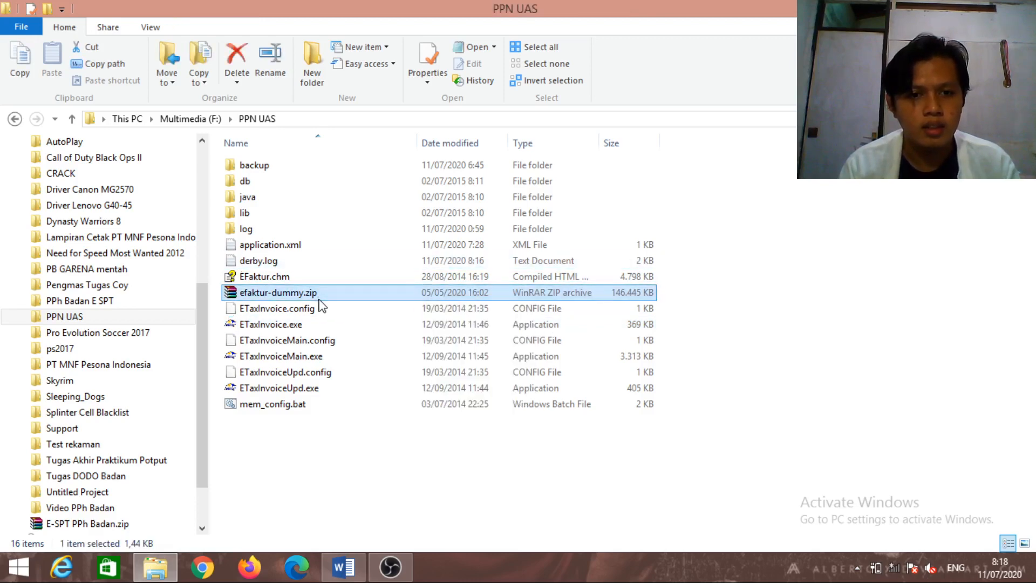
pyautogui.rightClick(319, 301)
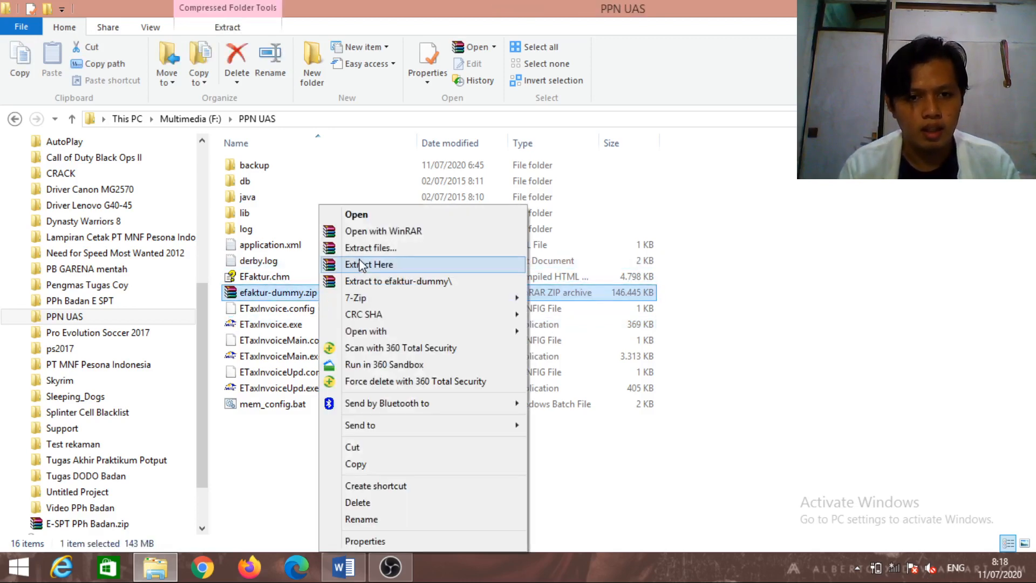
pyautogui.click(301, 307)
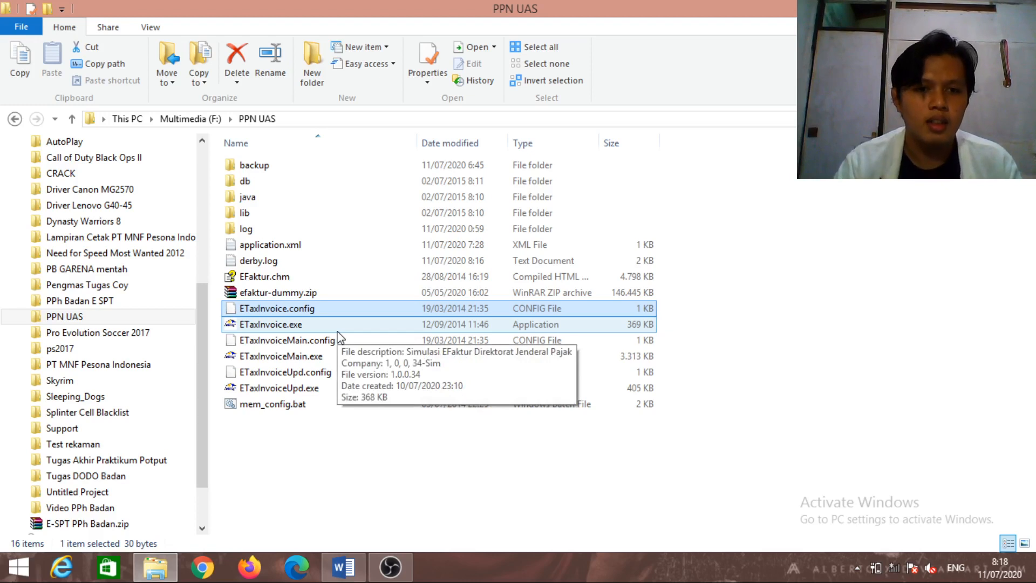
pyautogui.doubleClick(337, 331)
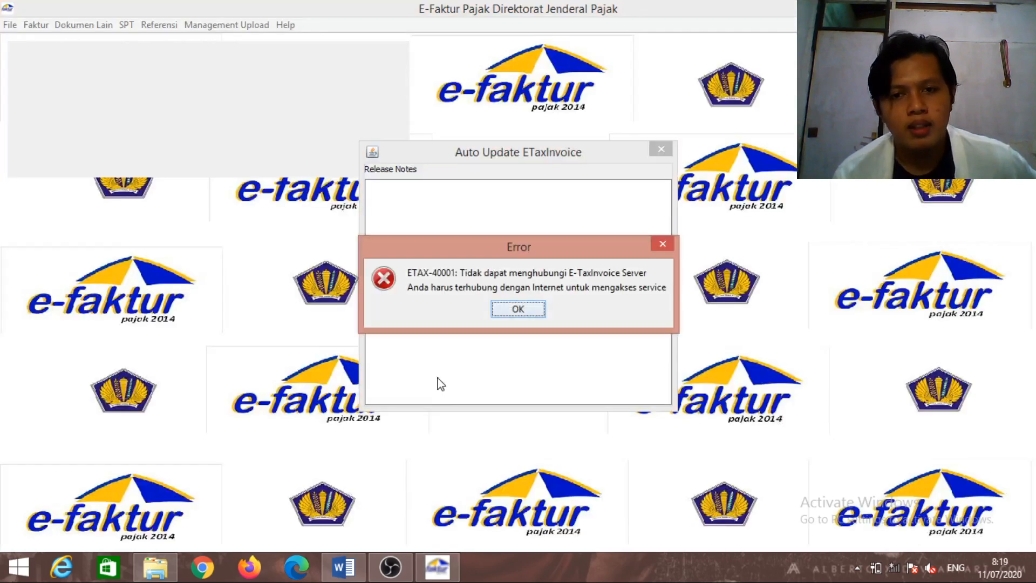
# Dismiss the ETAX-40001 error, connect to the local database, and log in with the administrator credentials
pyautogui.click(496, 310)
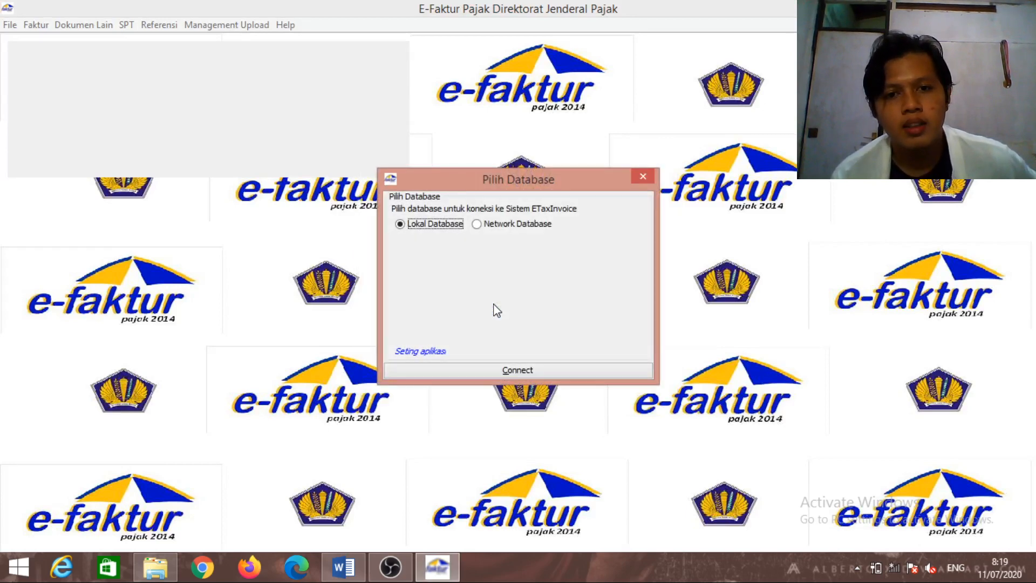
pyautogui.click(503, 369)
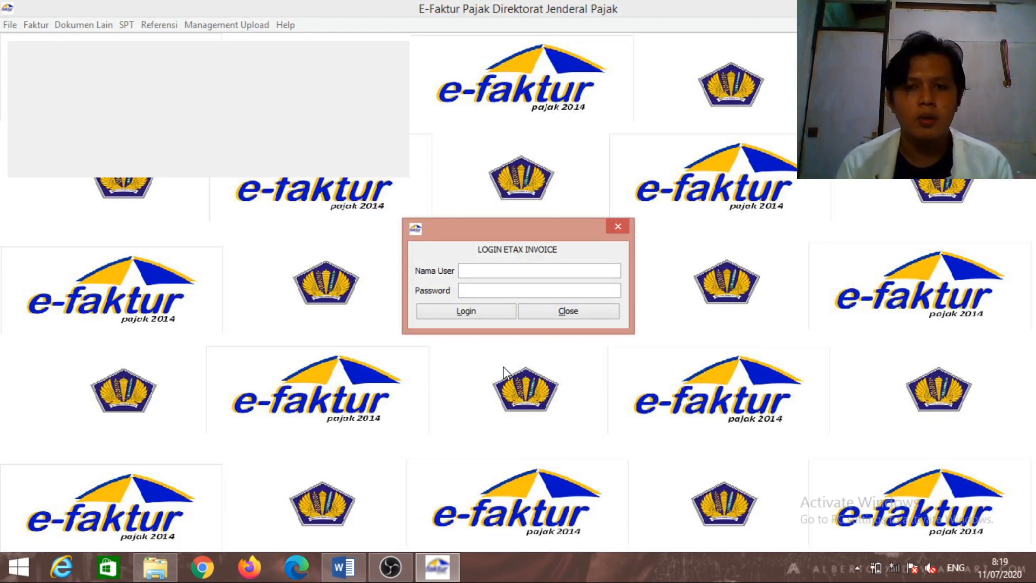
pyautogui.write('Ad')
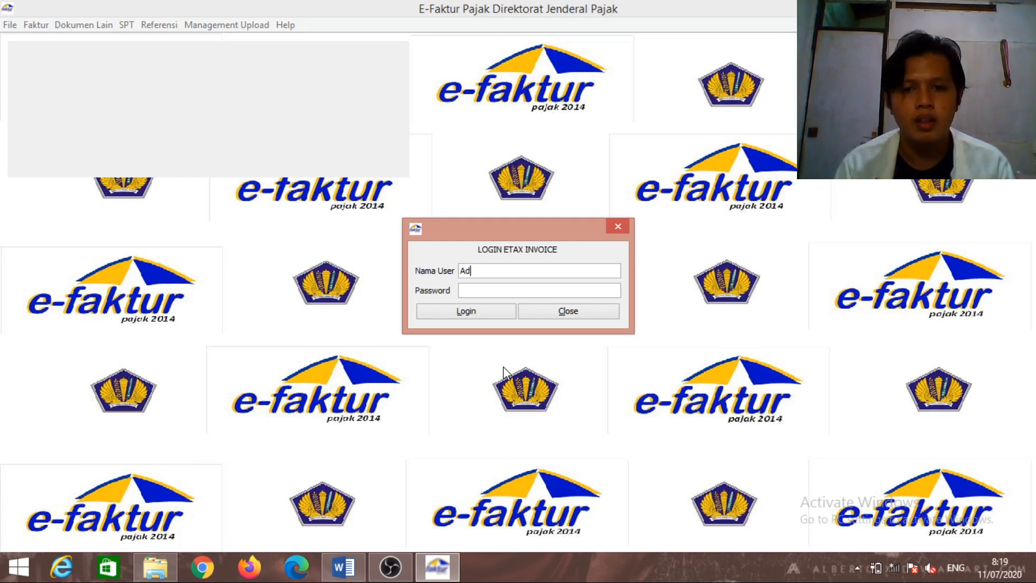
pyautogui.write('min')
pyautogui.press('Tab')
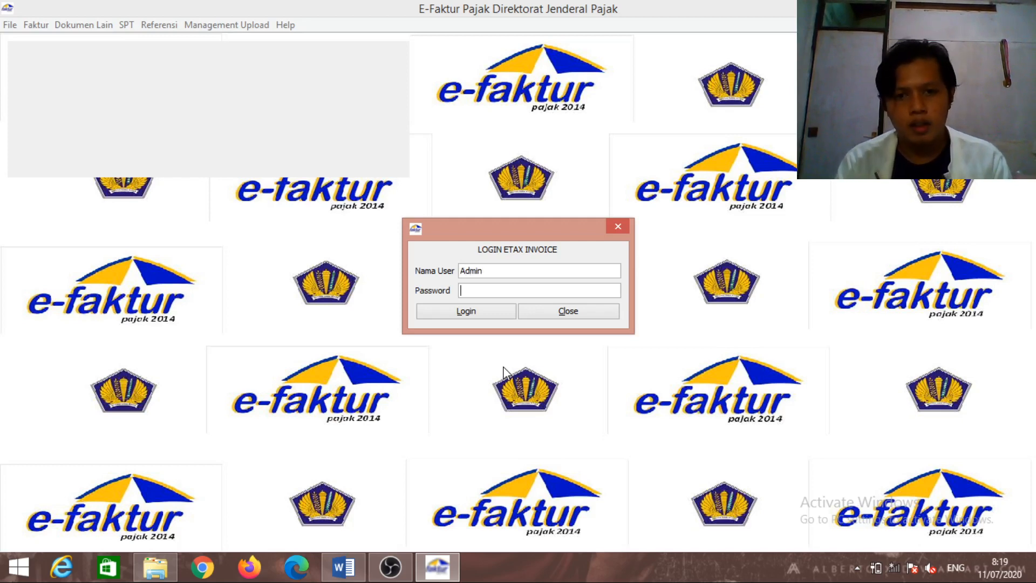
pyautogui.write('123')
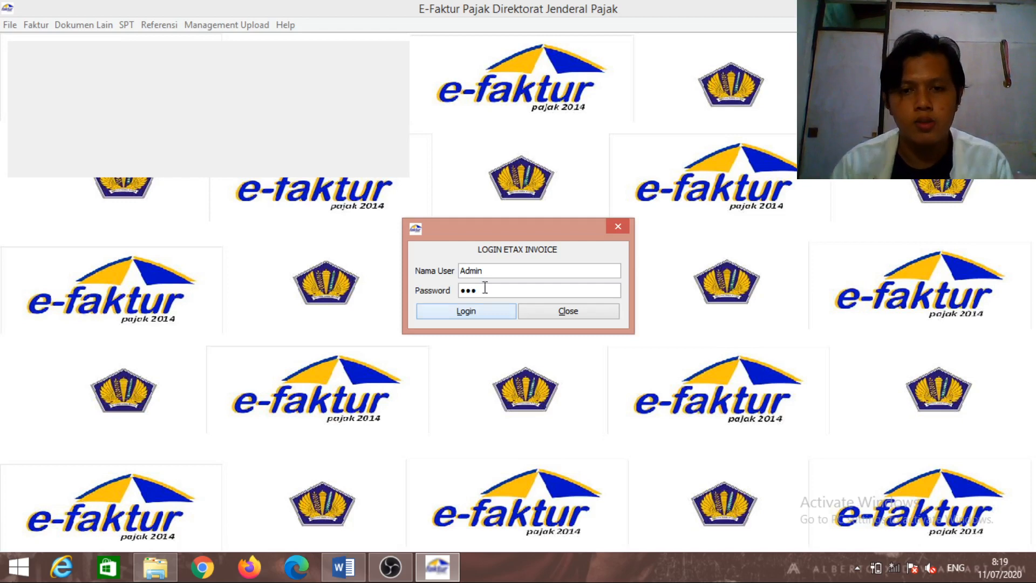
pyautogui.click(490, 316)
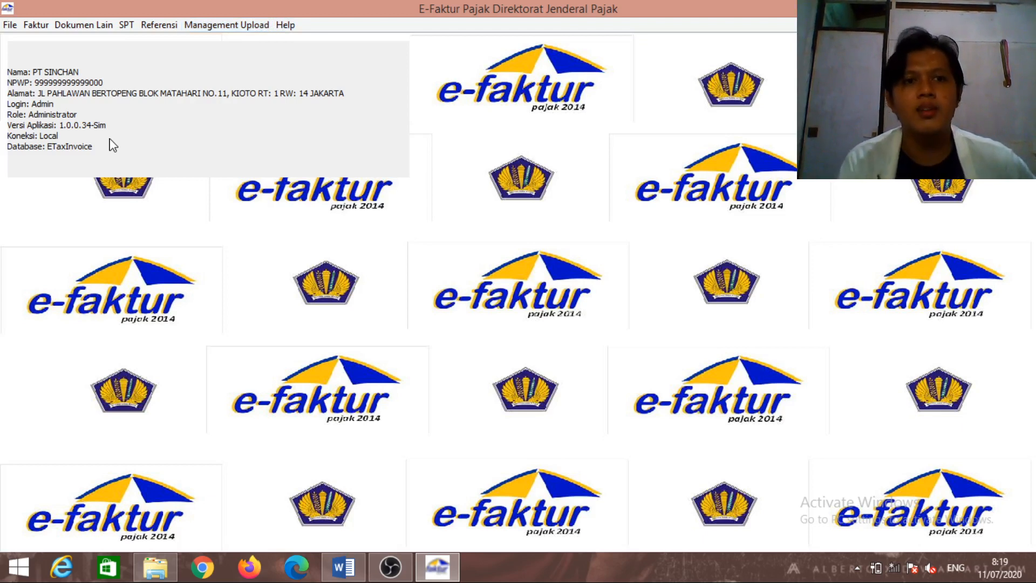
# Check the exam document in Word, then return to e-Faktur
pyautogui.click(156, 26)
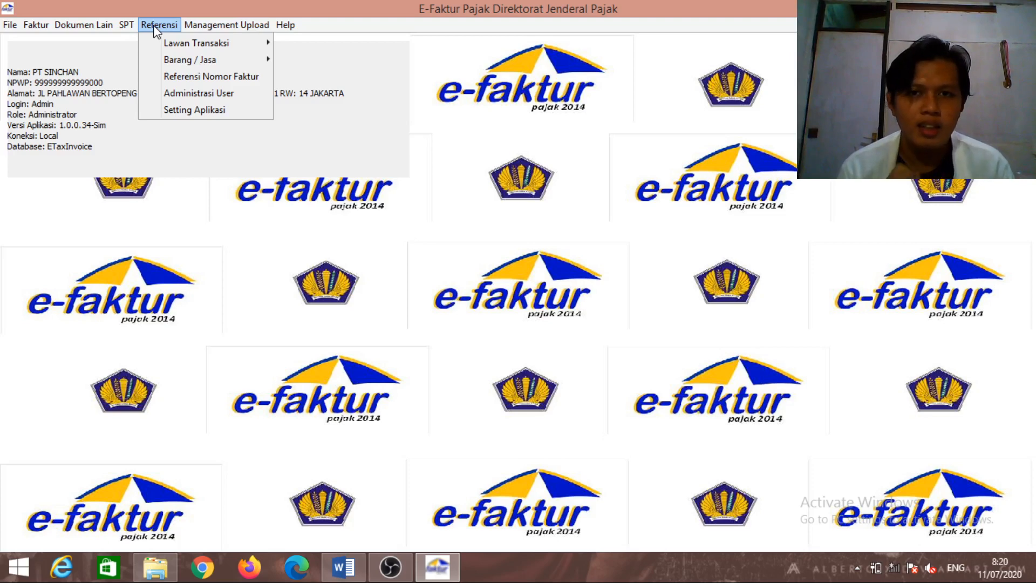
pyautogui.click(345, 575)
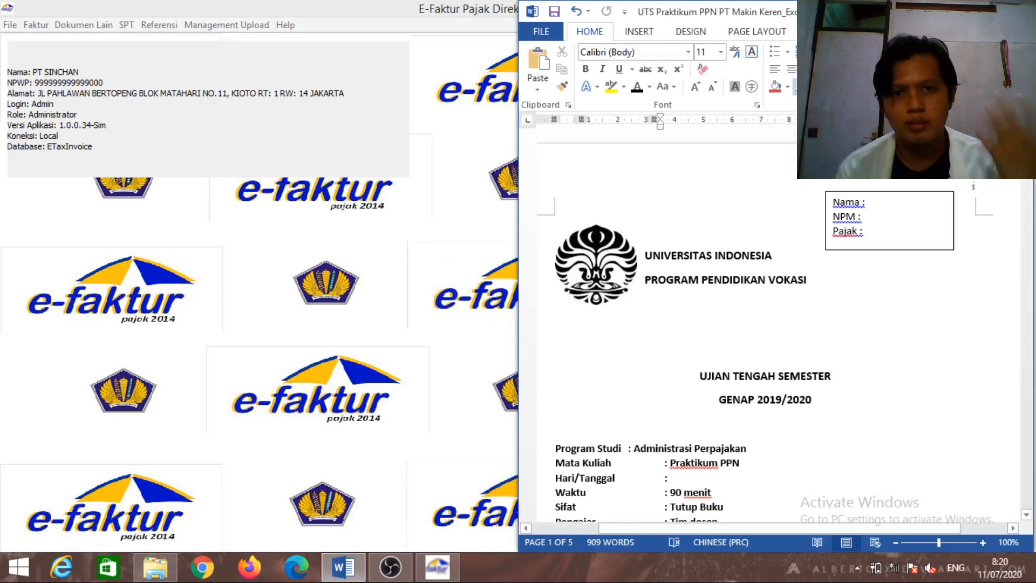
pyautogui.moveTo(1027, 157); pyautogui.dragTo(1031, 180)
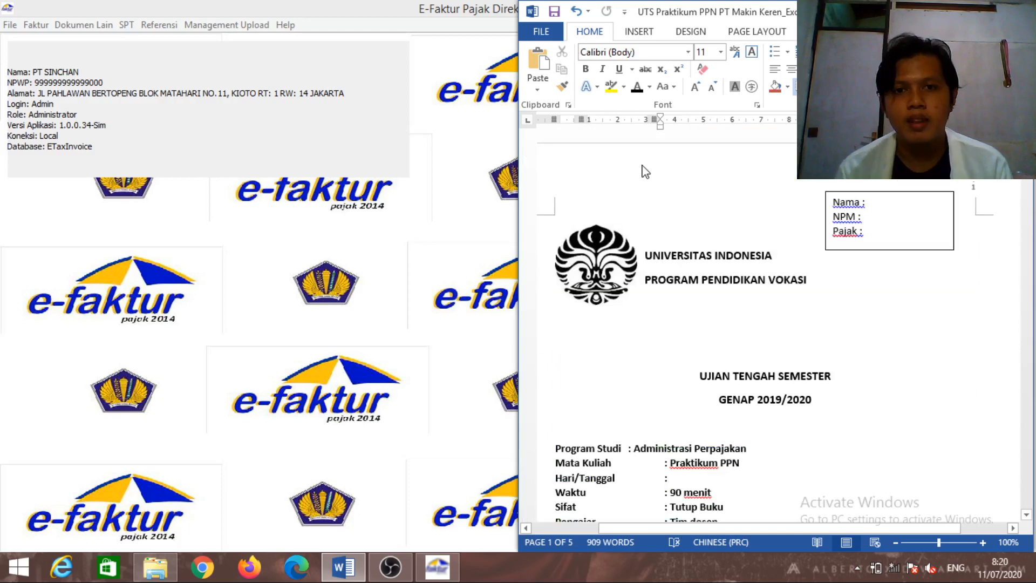
pyautogui.click(385, 37)
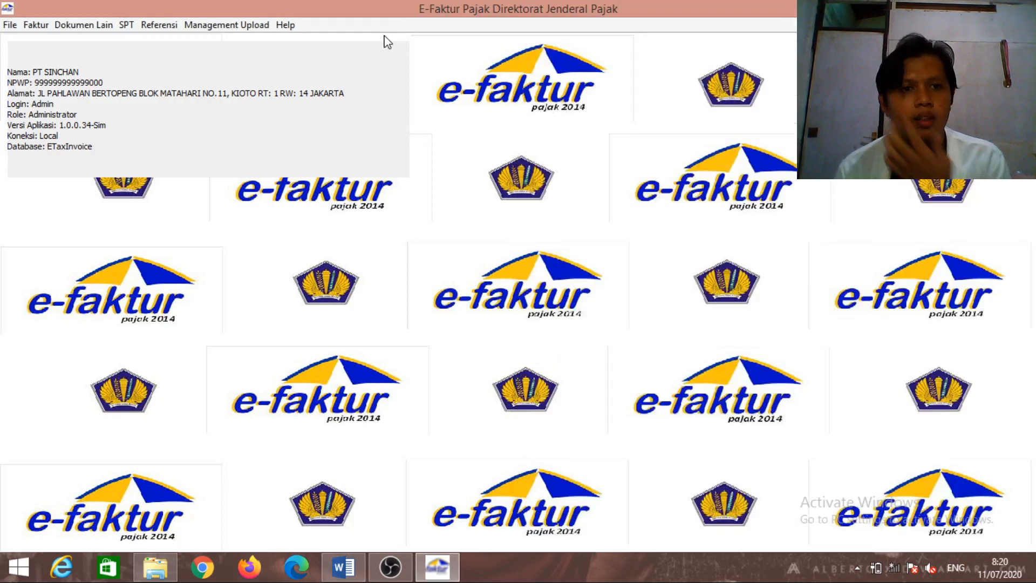
# Open Referensi > Referensi Nomor Faktur to view the registered invoice number range
pyautogui.click(178, 27)
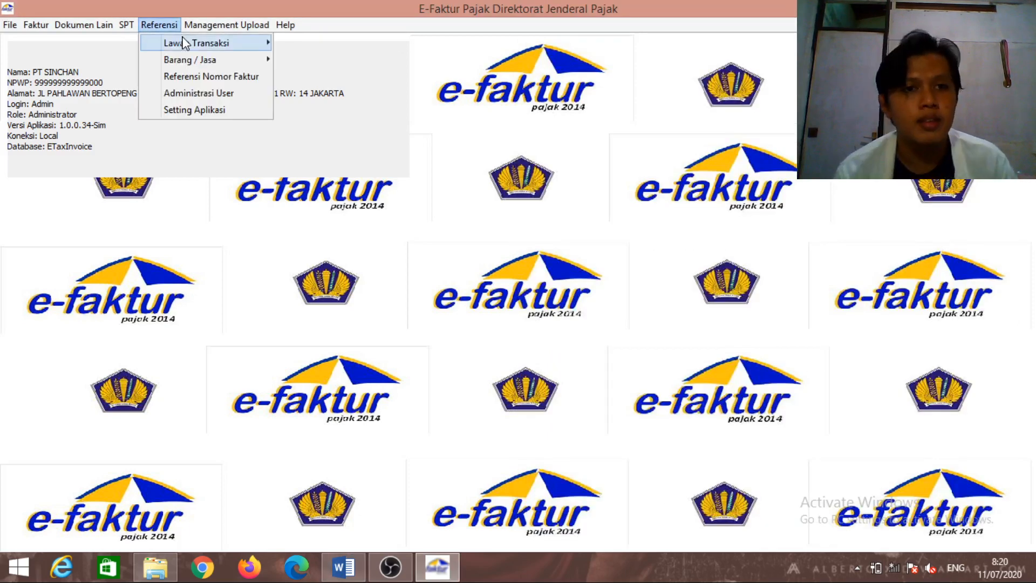
pyautogui.moveTo(197, 63)
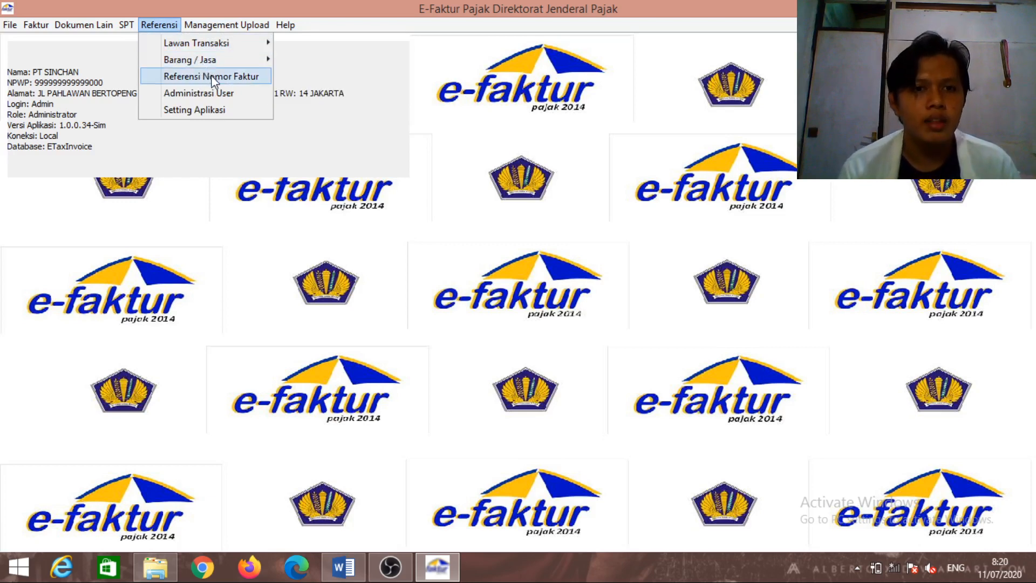
pyautogui.click(211, 76)
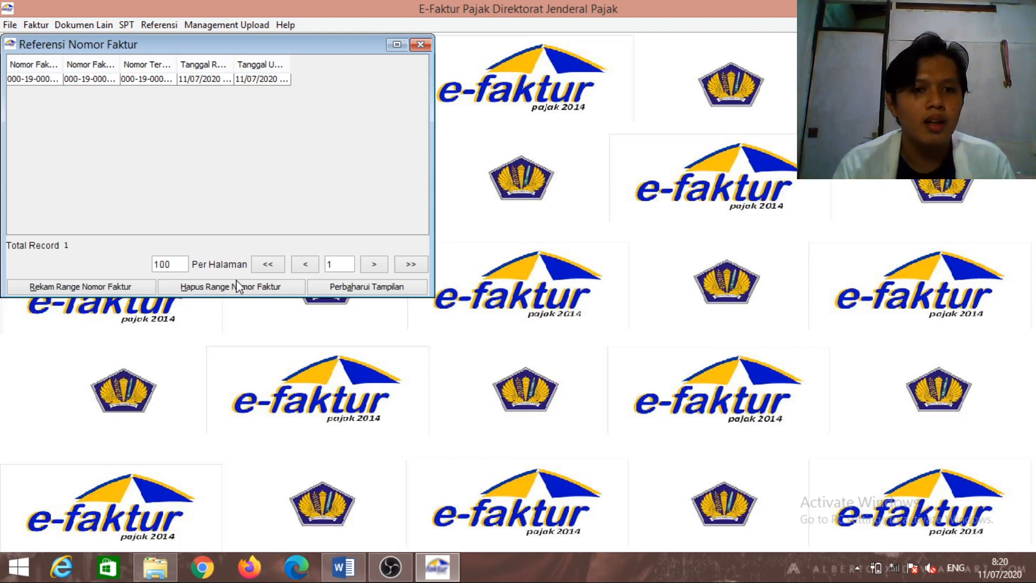
# Check the last September serial number 00001500 in the exam document; close the new range entry unsaved
pyautogui.click(130, 286)
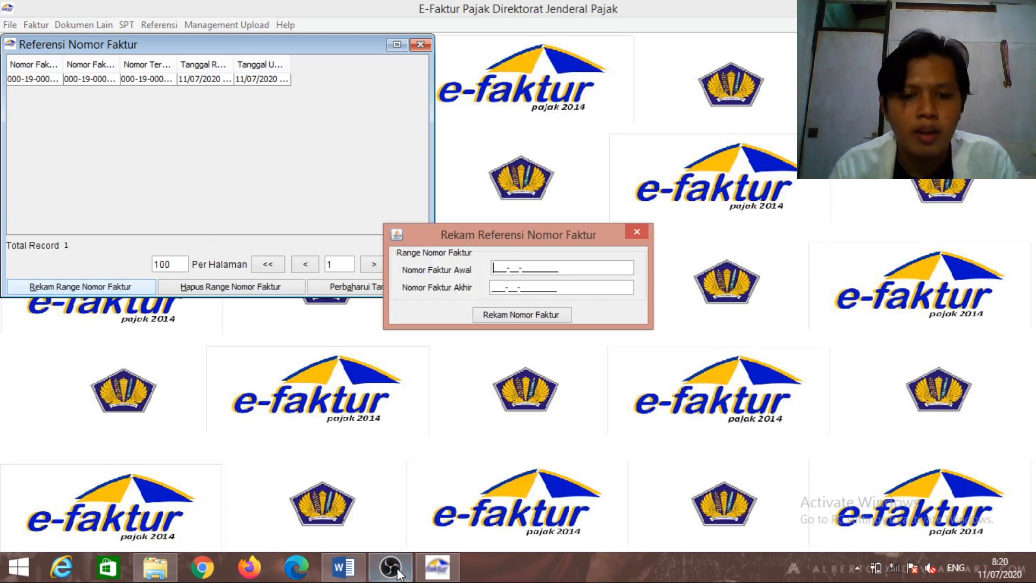
pyautogui.moveTo(360, 575)
pyautogui.click(343, 485)
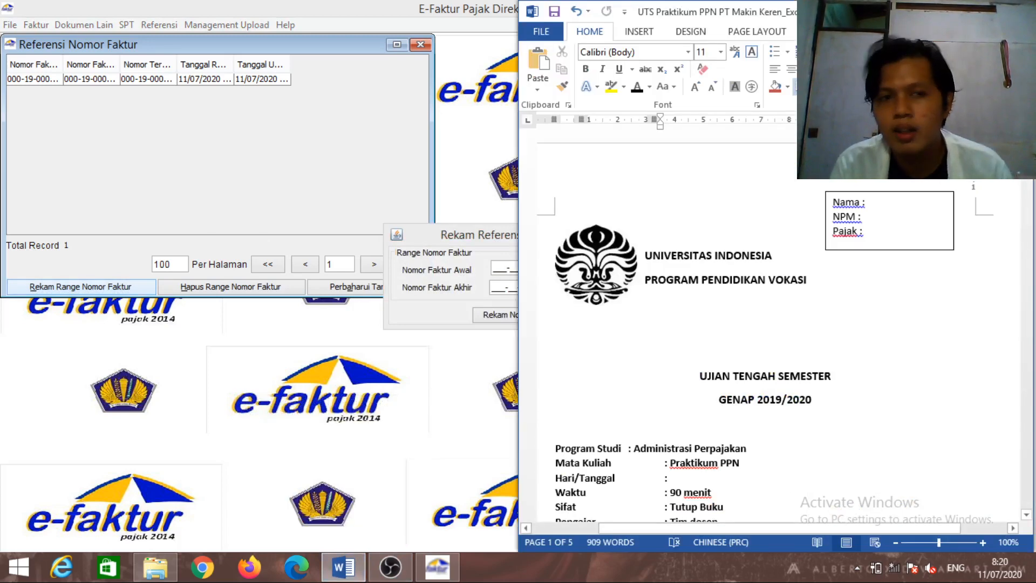
pyautogui.scroll(-15, 764, 324)
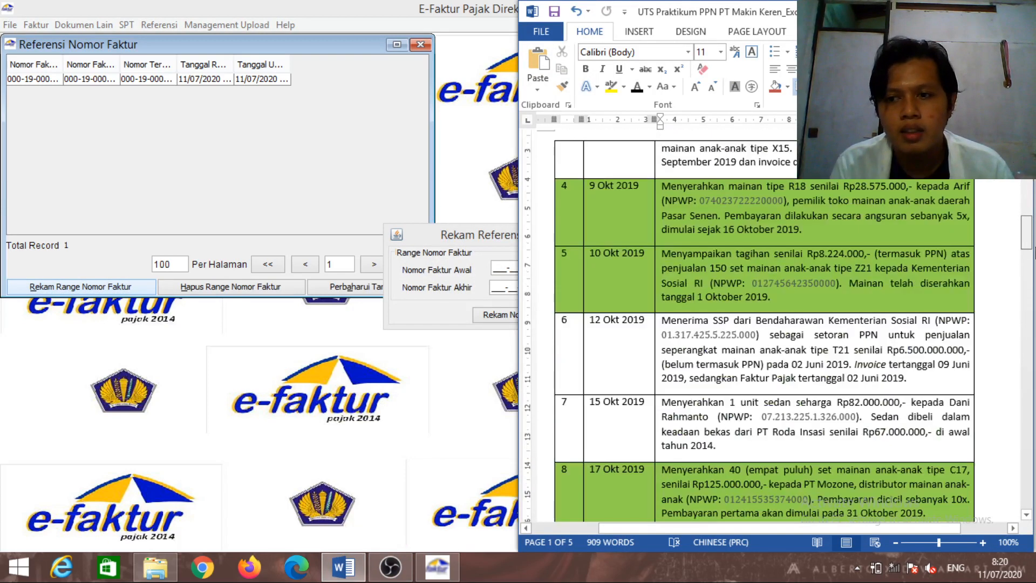
pyautogui.moveTo(1034, 253); pyautogui.dragTo(1034, 349)
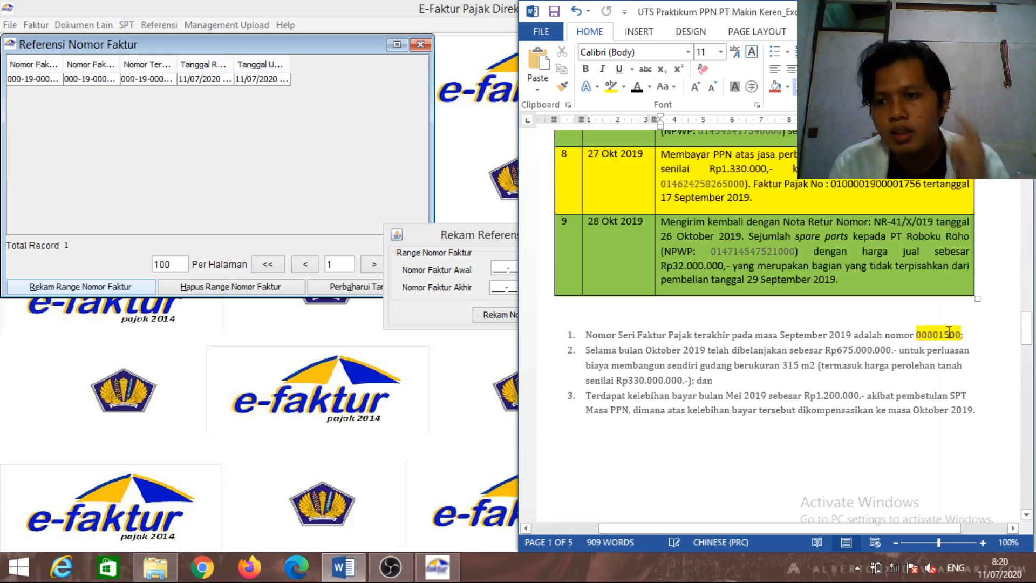
pyautogui.click(928, 337)
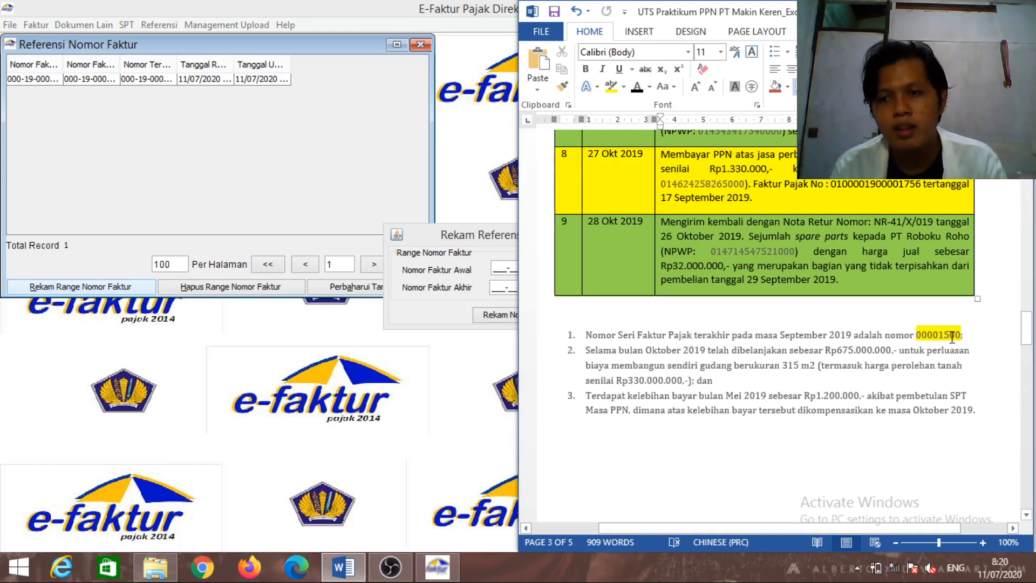
pyautogui.click(484, 156)
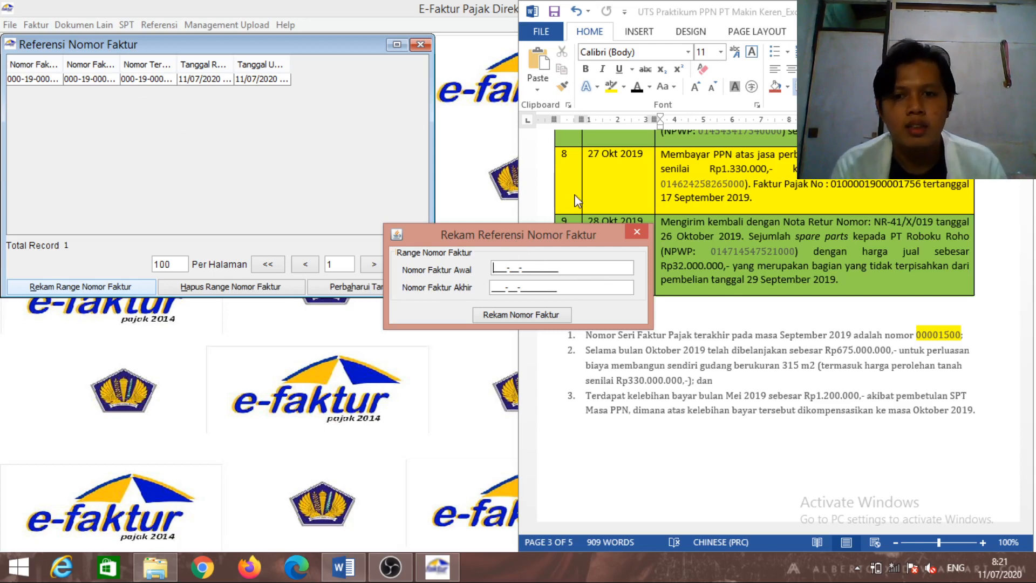
pyautogui.click(635, 233)
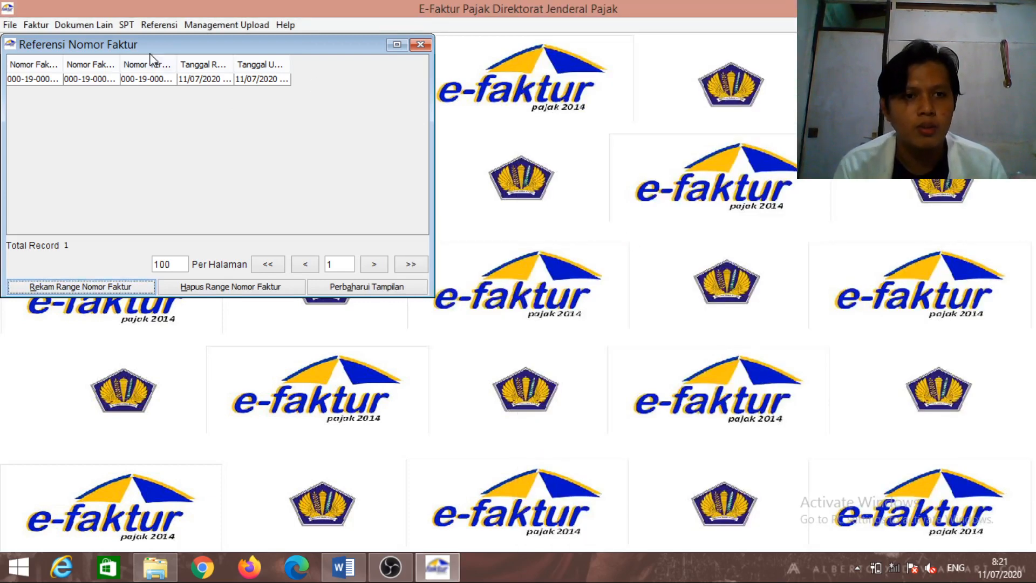
pyautogui.moveTo(120, 57); pyautogui.dragTo(150, 58)
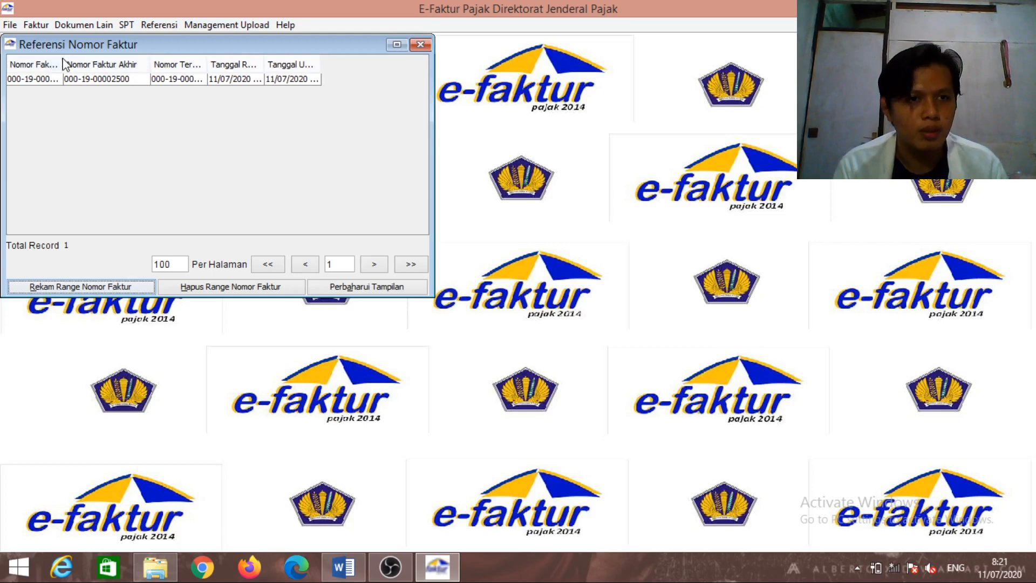
pyautogui.moveTo(63, 58); pyautogui.dragTo(97, 57)
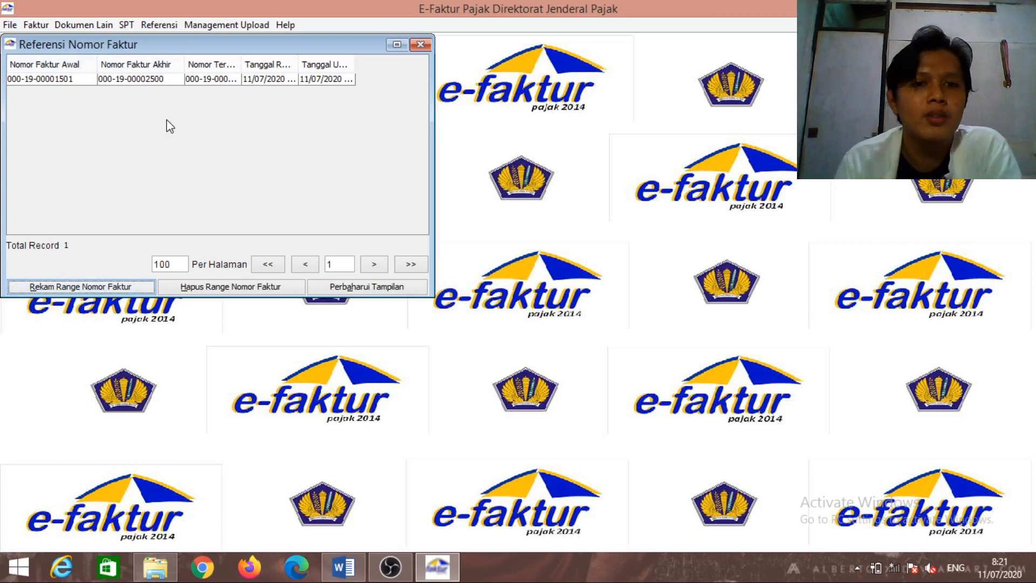
pyautogui.click(426, 47)
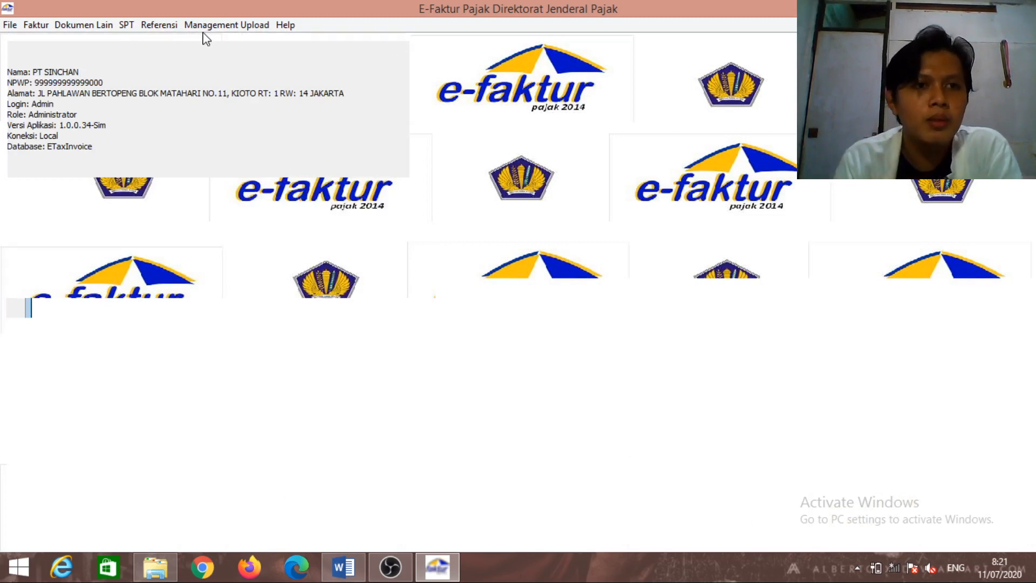
# Open Administrasi Lawan Transaksi, find it empty, and quit e-Faktur
pyautogui.click(174, 27)
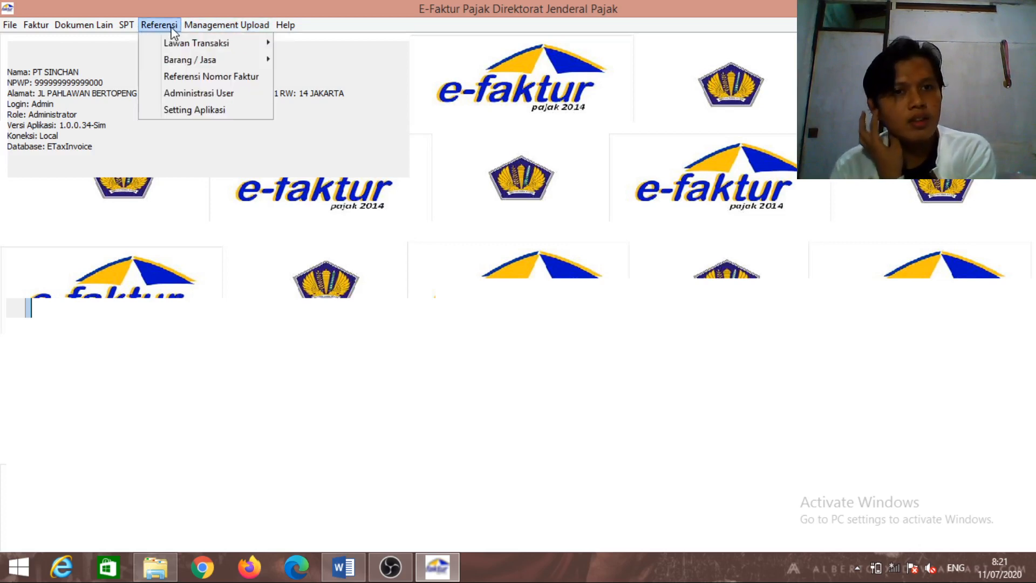
pyautogui.moveTo(174, 43)
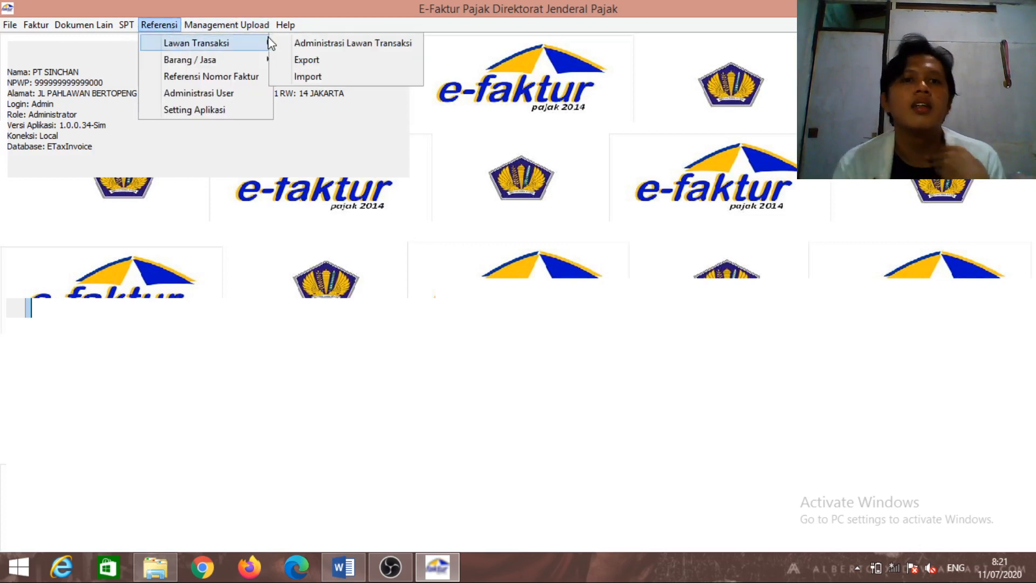
pyautogui.click(290, 45)
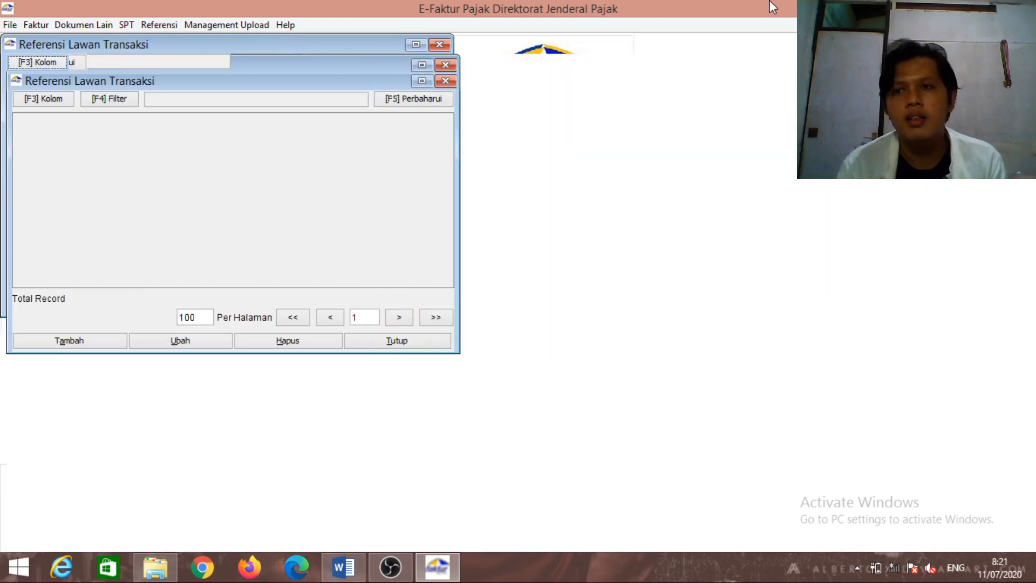
pyautogui.click(1022, 8)
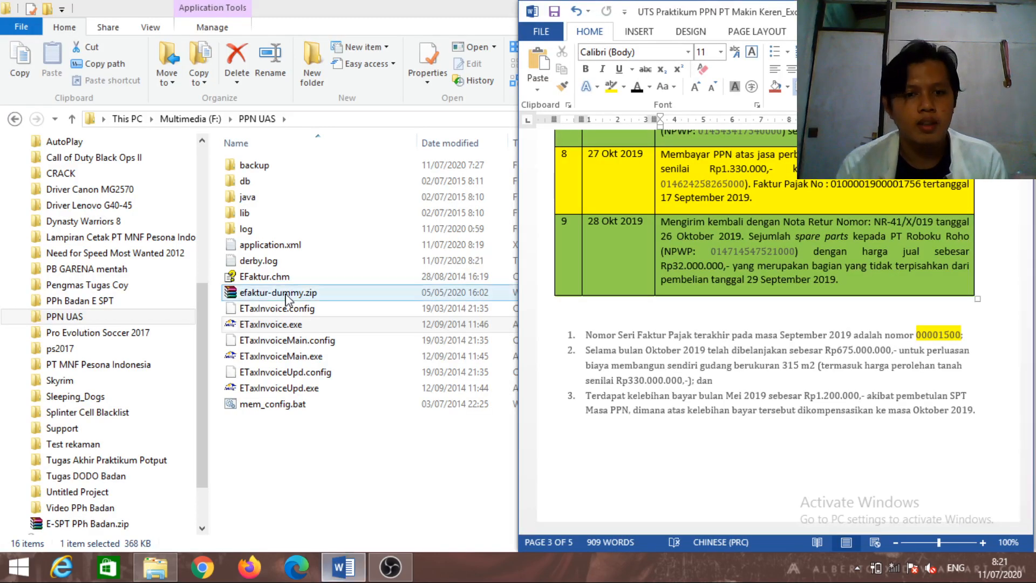
# Relaunch ETaxInvoice.exe from the PPN UAS folder
pyautogui.click(294, 327)
pyautogui.doubleClick(295, 326)
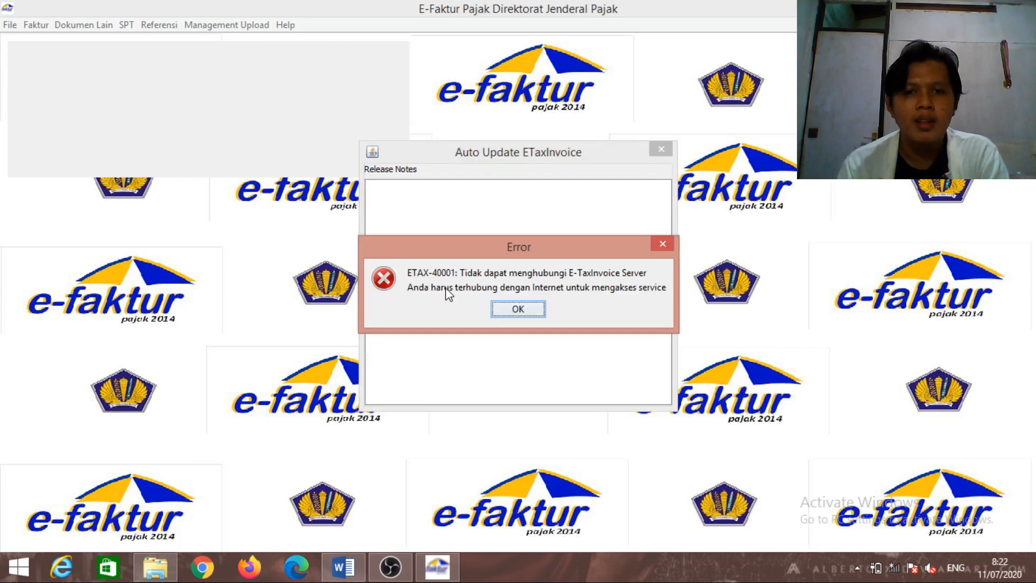
# Dismiss the update error, connect to the local database, and log in with the administrator credentials
pyautogui.click(514, 308)
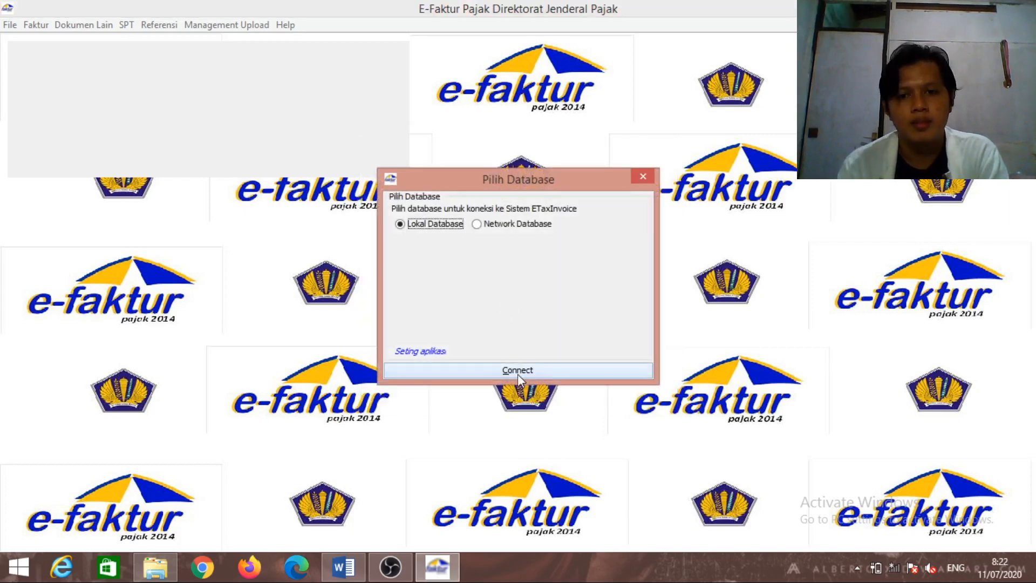
pyautogui.click(517, 371)
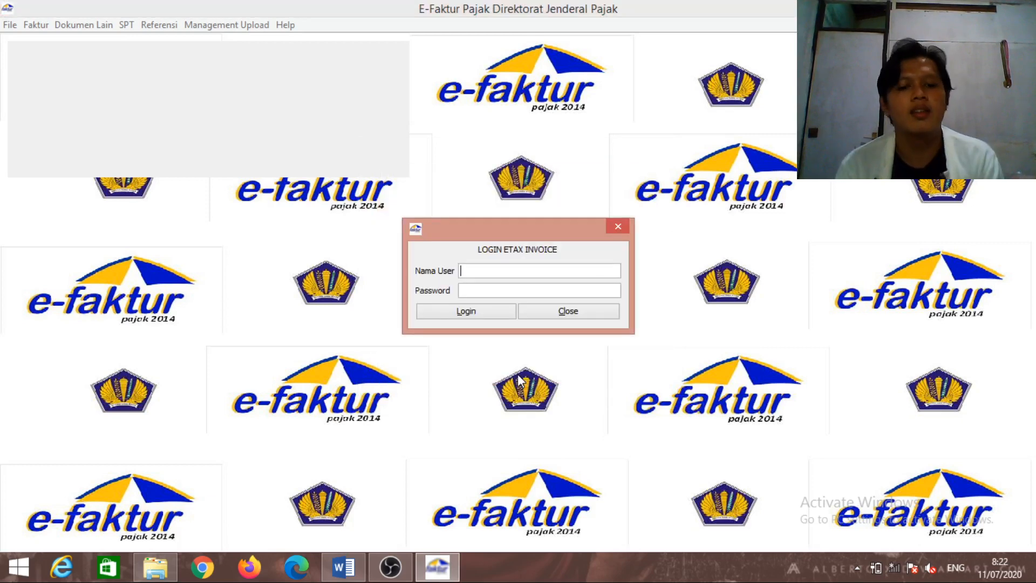
pyautogui.write('Admi')
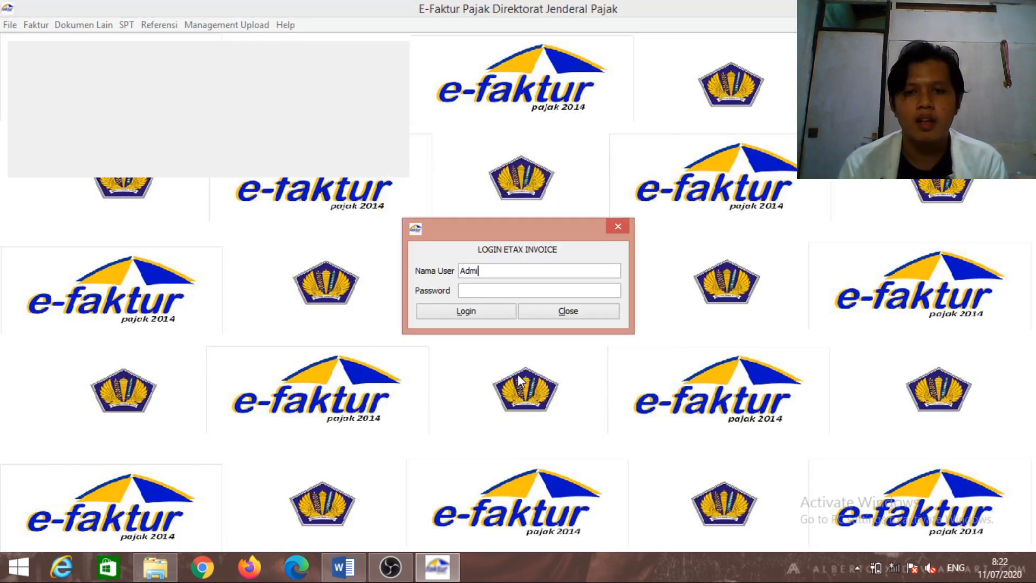
pyautogui.write('123')
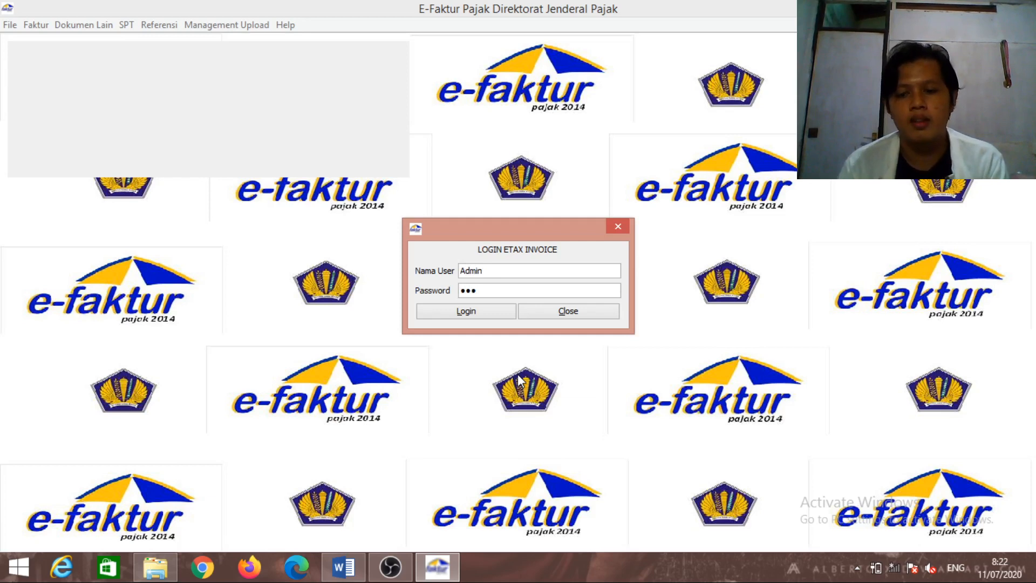
pyautogui.press('Tab')
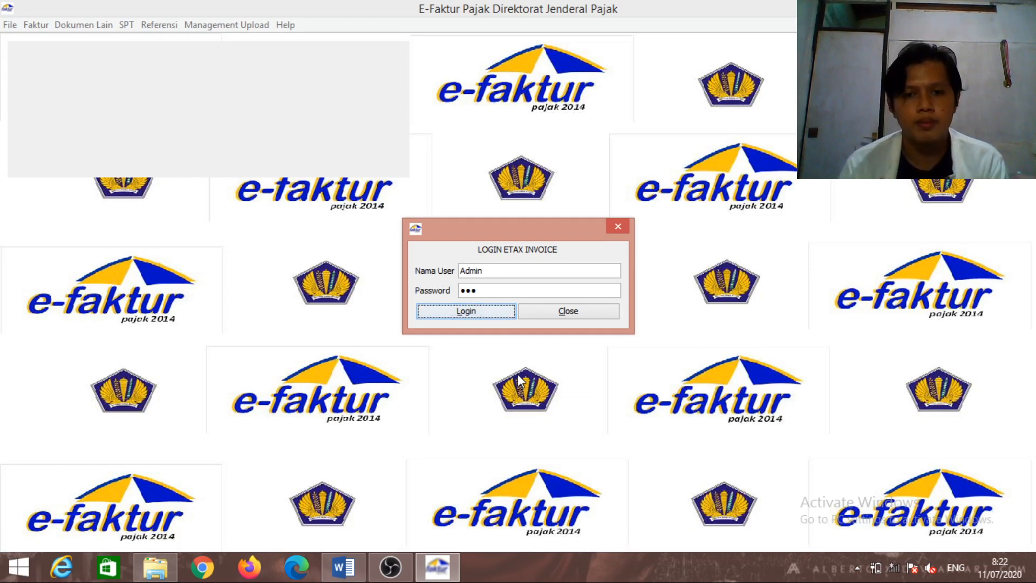
pyautogui.click(464, 313)
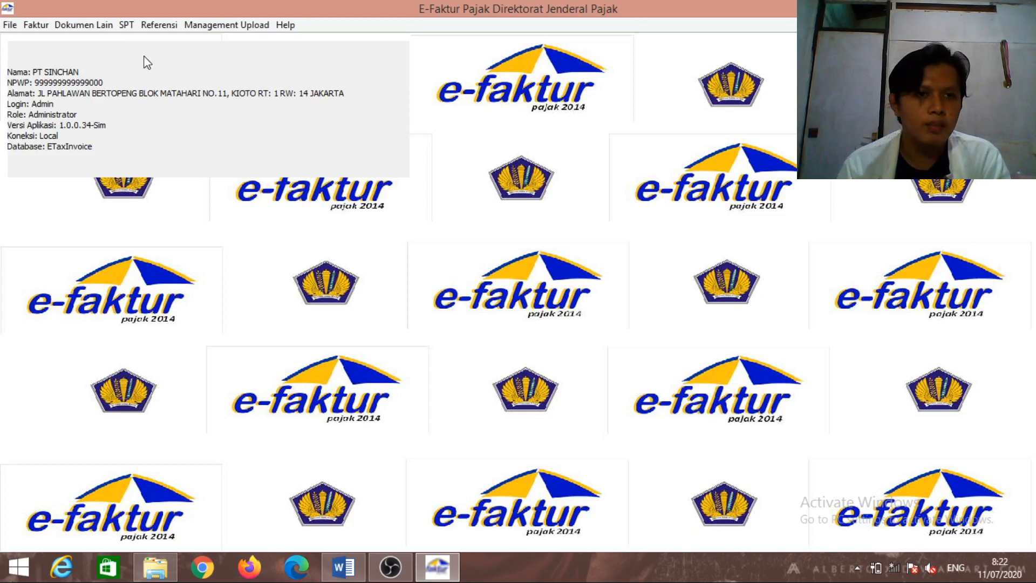
# Open Administrasi Lawan Transaksi and refresh it to show the 12 counterpart records
pyautogui.click(168, 26)
pyautogui.moveTo(186, 43)
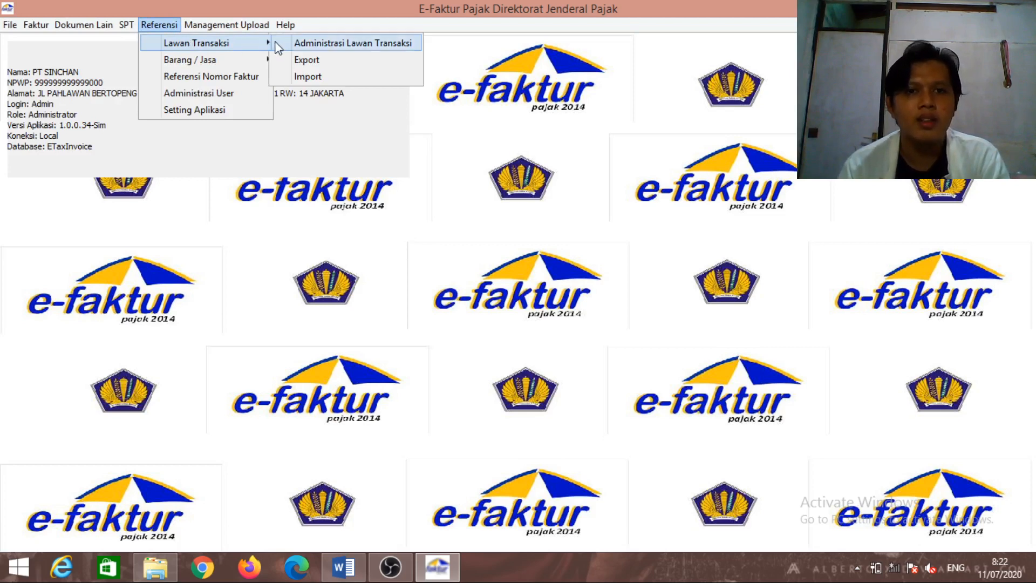
pyautogui.click(292, 48)
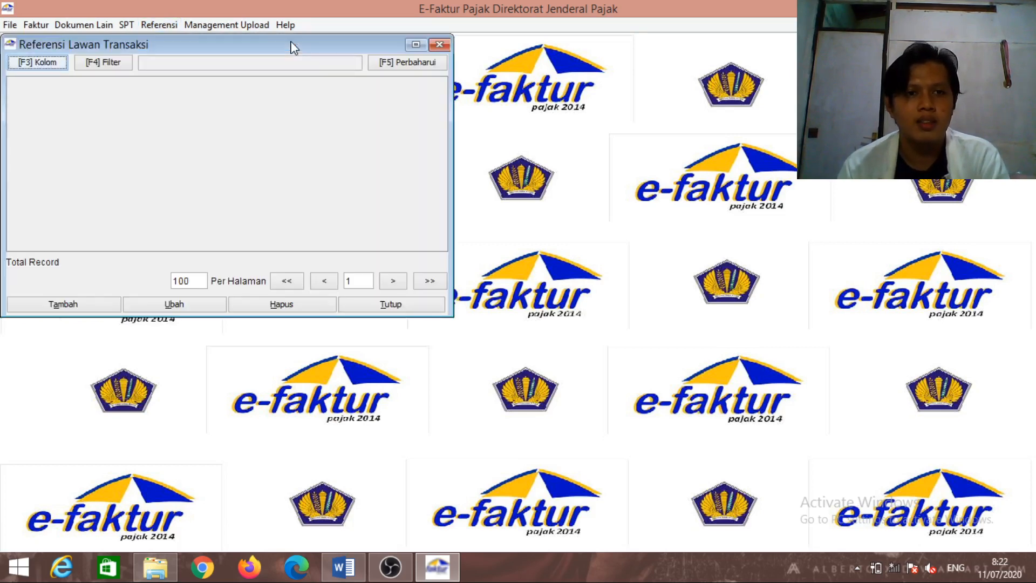
pyautogui.click(381, 67)
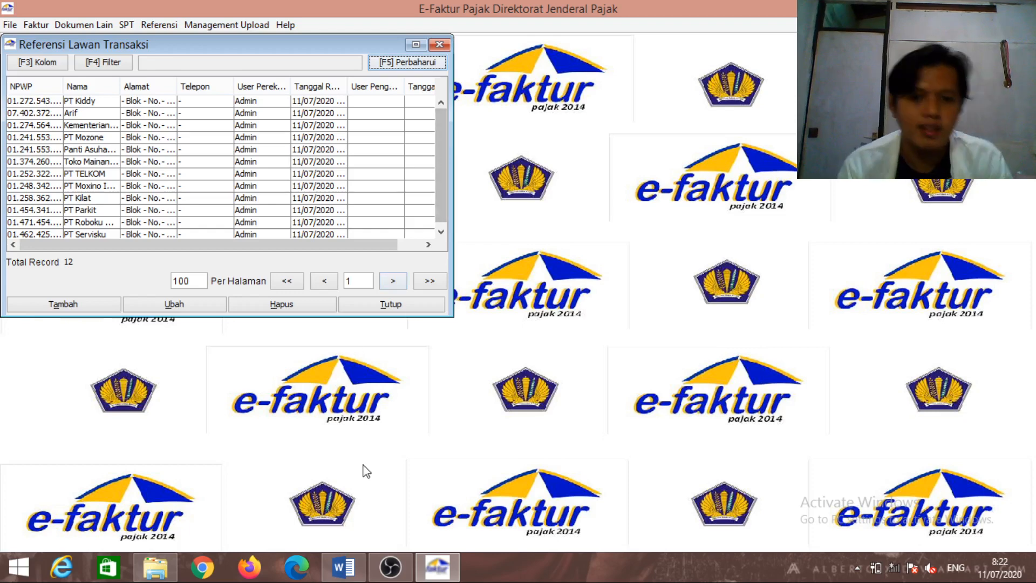
# Scroll Word up to the Penjualan/Penyerahan table, then start a new counterpart entry in e-Faktur
pyautogui.click(343, 566)
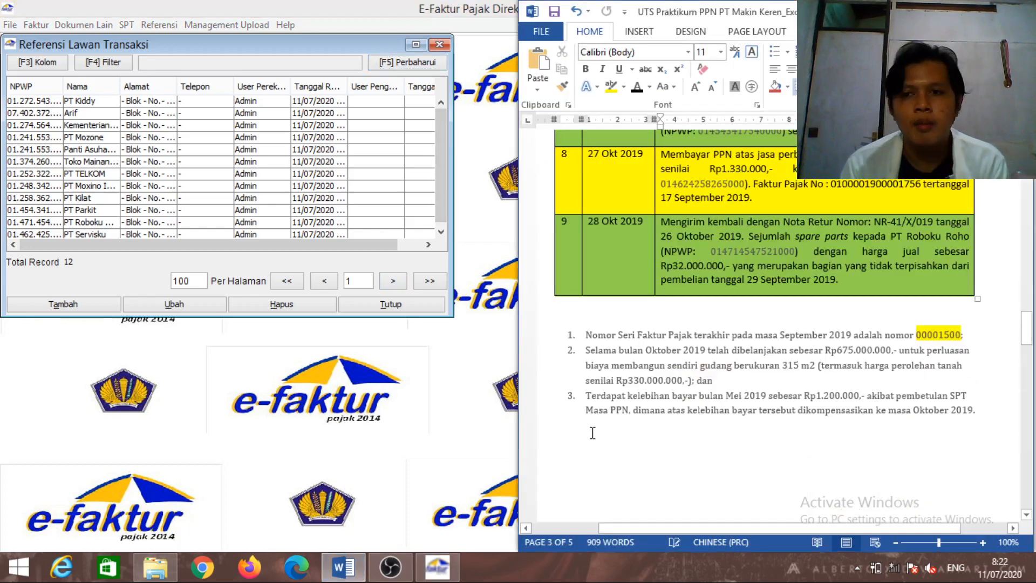
pyautogui.moveTo(1029, 345); pyautogui.dragTo(1030, 201)
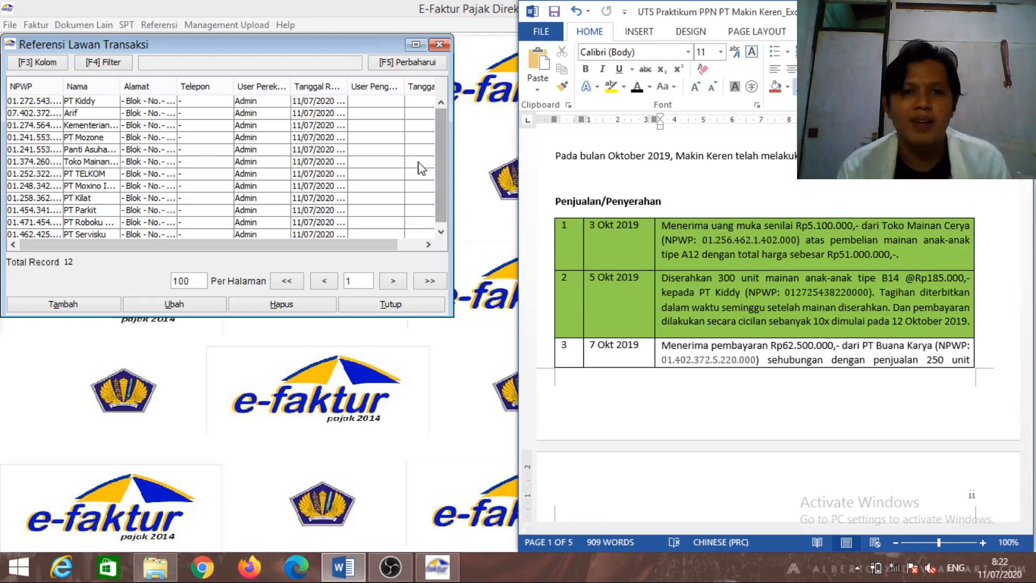
pyautogui.click(104, 305)
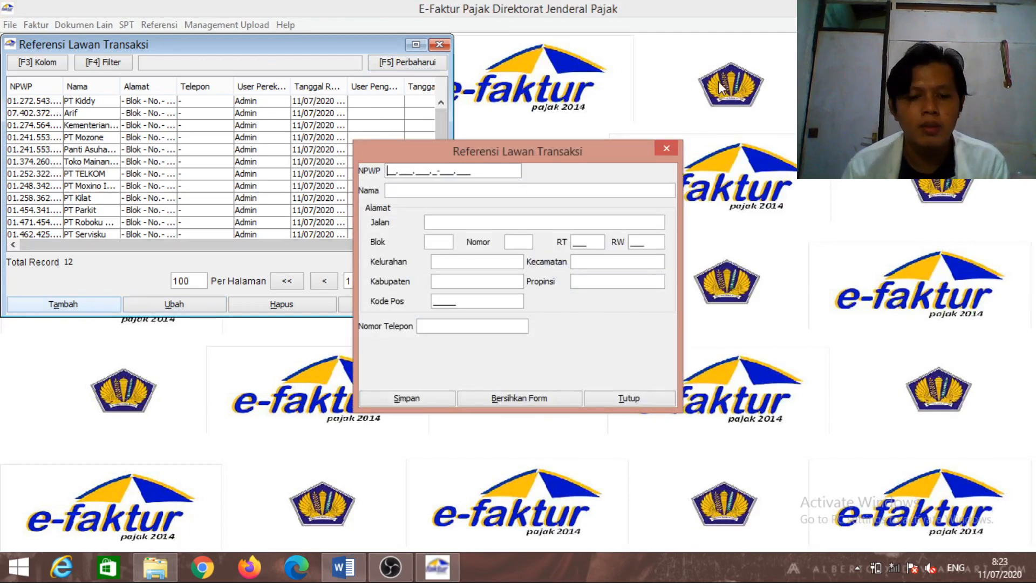
# In Word, delete the dots from Toko Mainan Cerya's NPWP in row 1
pyautogui.click(332, 565)
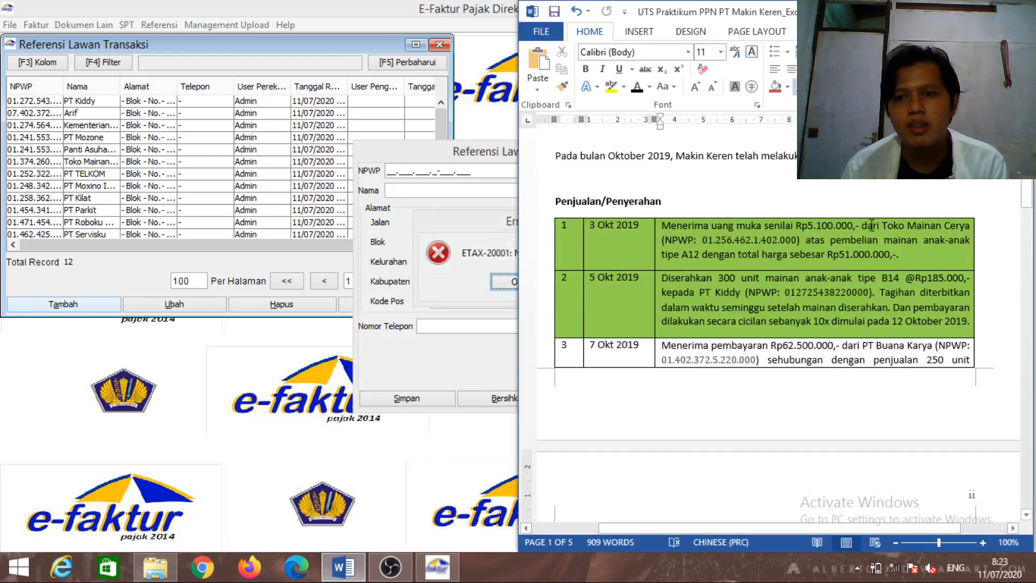
pyautogui.click(863, 226)
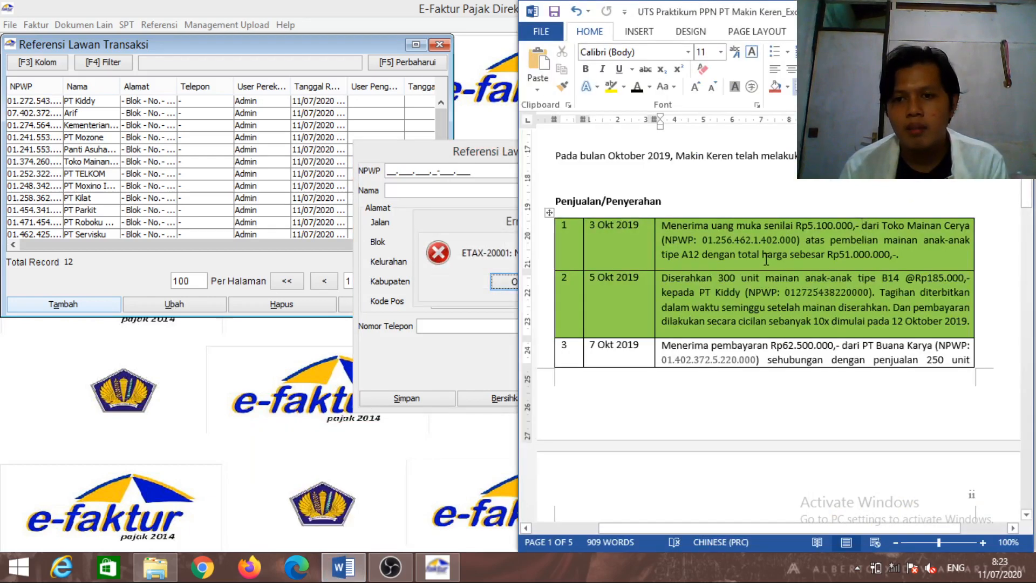
pyautogui.click(846, 254)
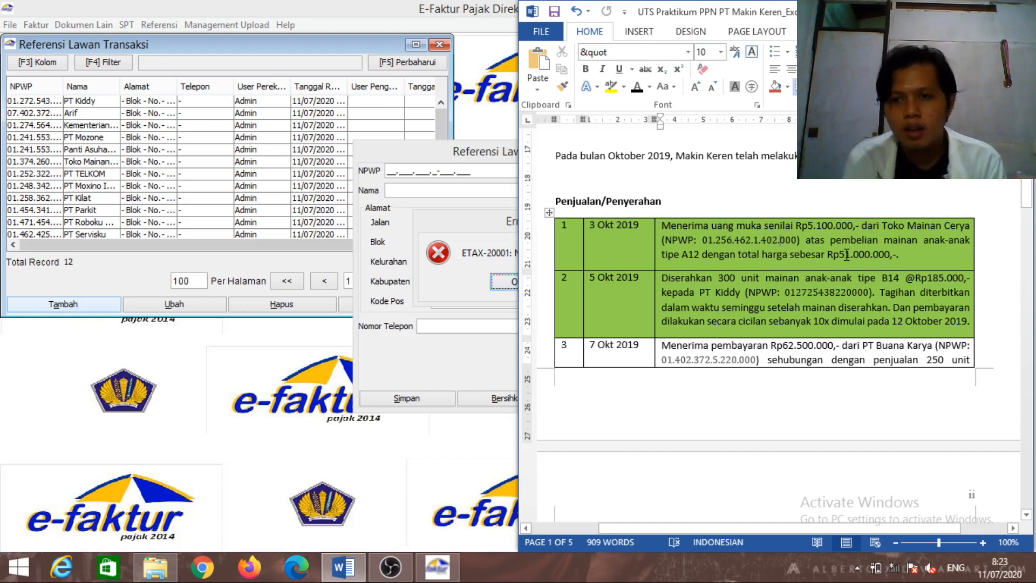
pyautogui.press('Delete')
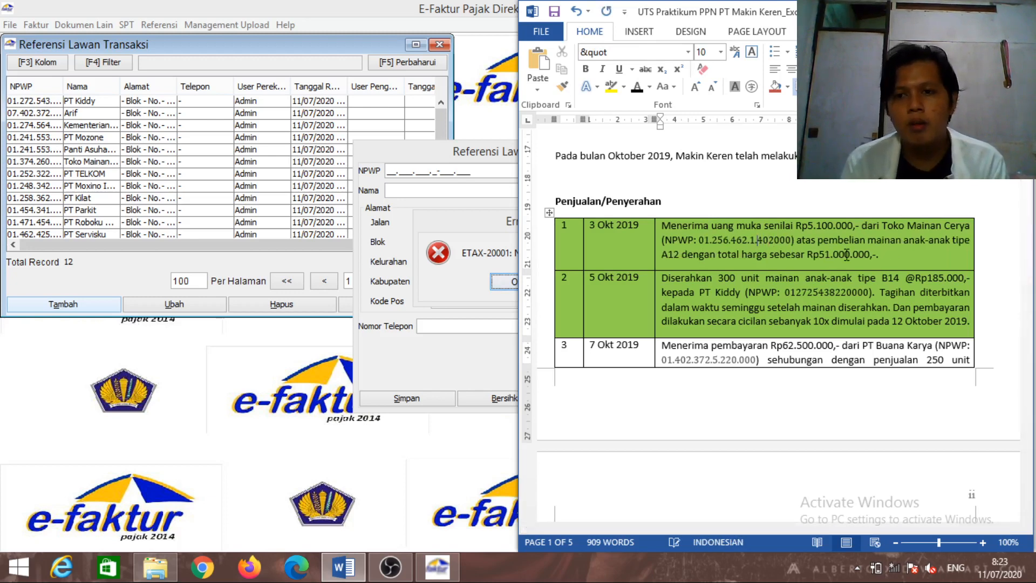
pyautogui.click(751, 240)
pyautogui.press('BackSpace')
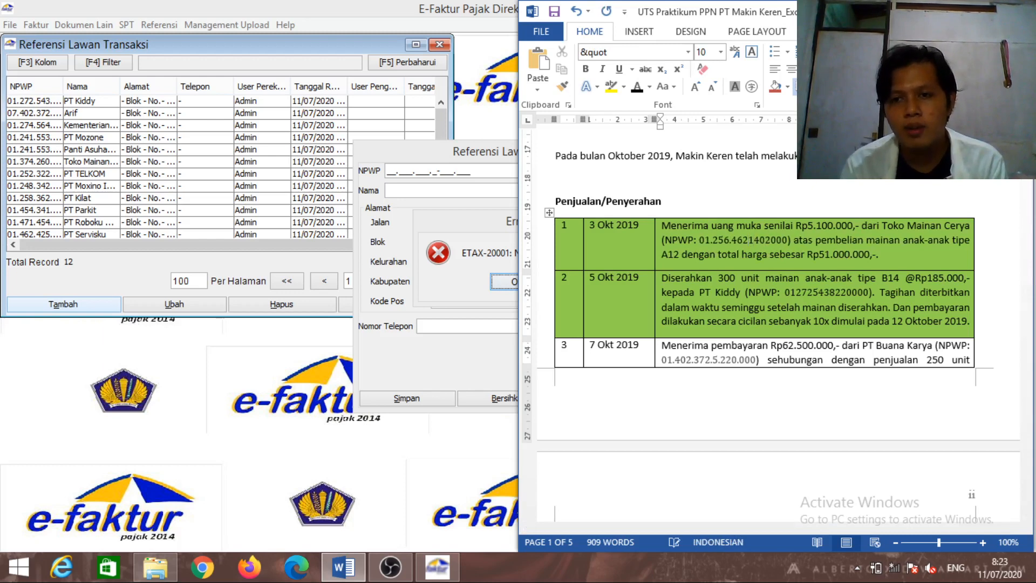
pyautogui.press('BackSpace')
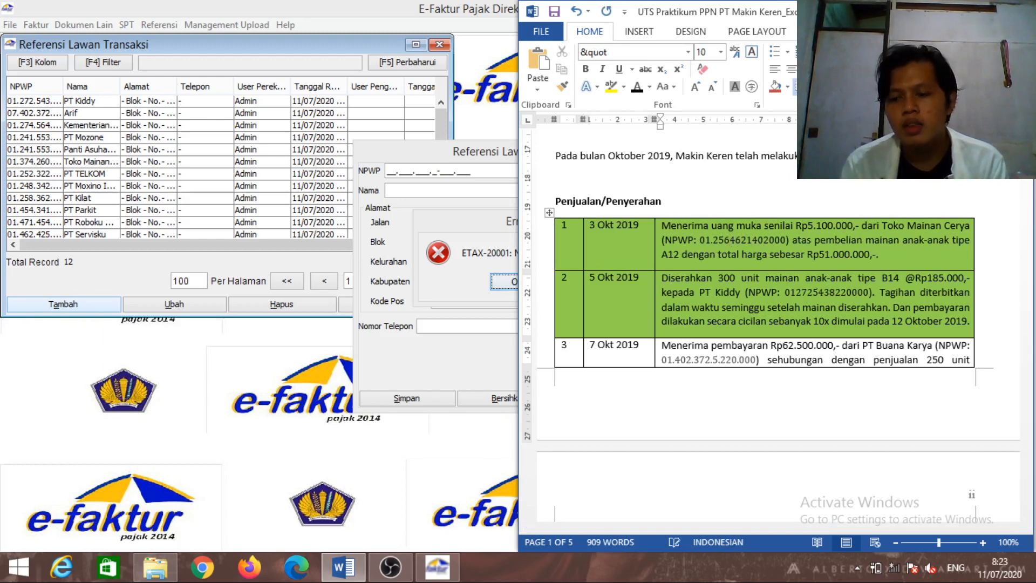
pyautogui.press('Left')
pyautogui.press('Left')
pyautogui.press('BackSpace')
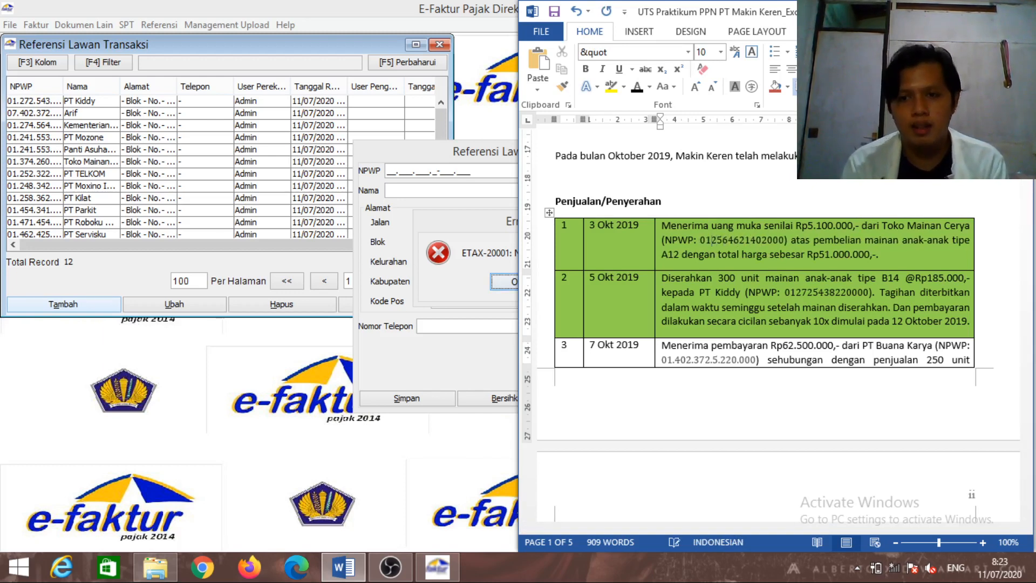
# Select the dot-free NPWP, then dismiss e-Faktur's ETAX-20001 incomplete NPWP error
pyautogui.press('Left')
pyautogui.press('Left')
pyautogui.hotkey('shift', 'Right')
pyautogui.hotkey('shift', 'Right')
pyautogui.hotkey('shift', 'Right')
pyautogui.hotkey('shift', 'Right')
pyautogui.hotkey('shift', 'Right')
pyautogui.hotkey('shift', 'Right')
pyautogui.hotkey('shift', 'Right')
pyautogui.hotkey('shift', 'Right')
pyautogui.hotkey('shift', 'Right')
pyautogui.hotkey('shift', 'Right')
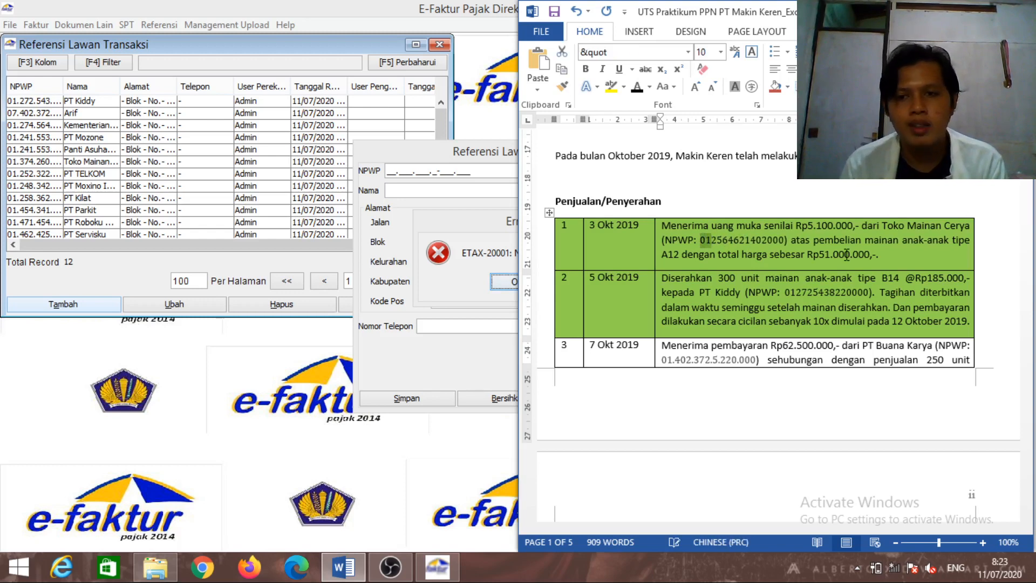
pyautogui.hotkey('shift', 'Right')
pyautogui.hotkey('shift', 'Right')
pyautogui.hotkey('shift', 'Right')
pyautogui.hotkey('shift', 'Right')
pyautogui.hotkey('shift', 'Right')
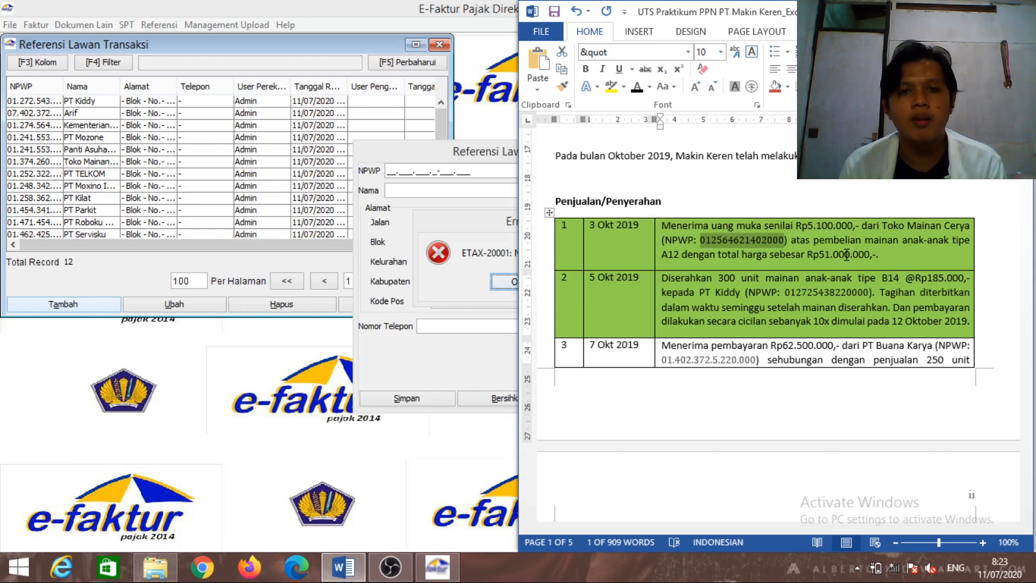
pyautogui.click(502, 200)
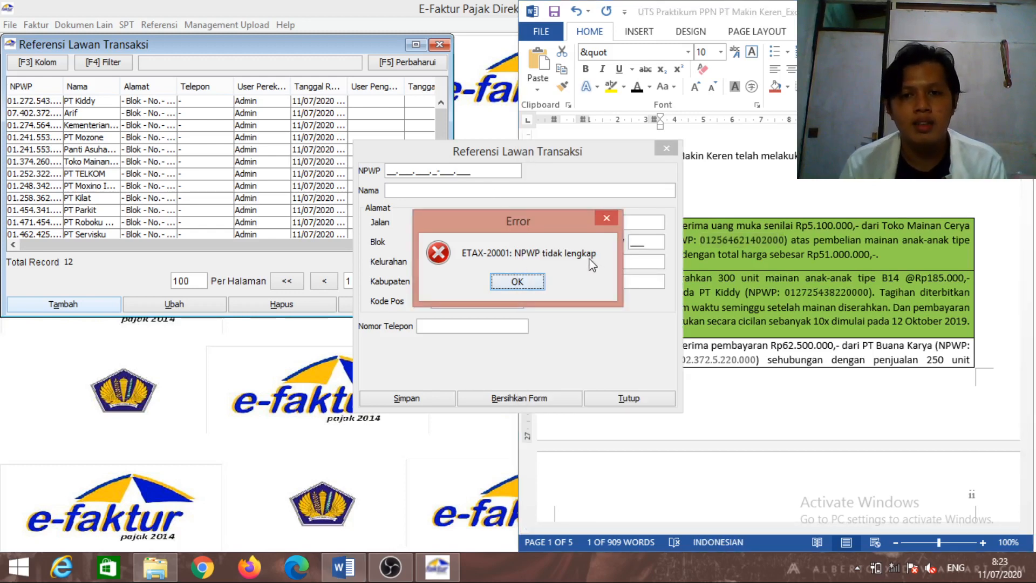
pyautogui.click(523, 289)
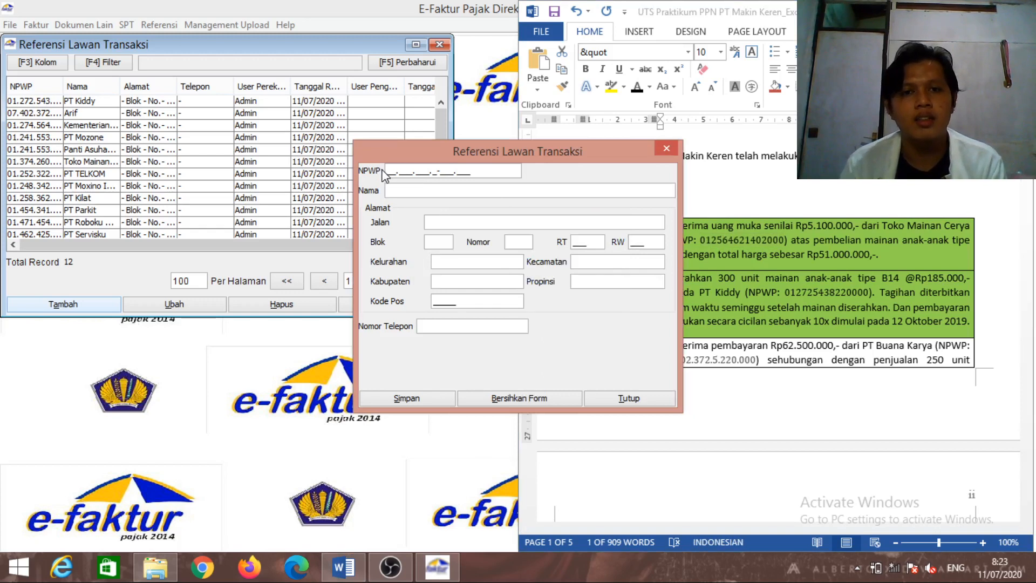
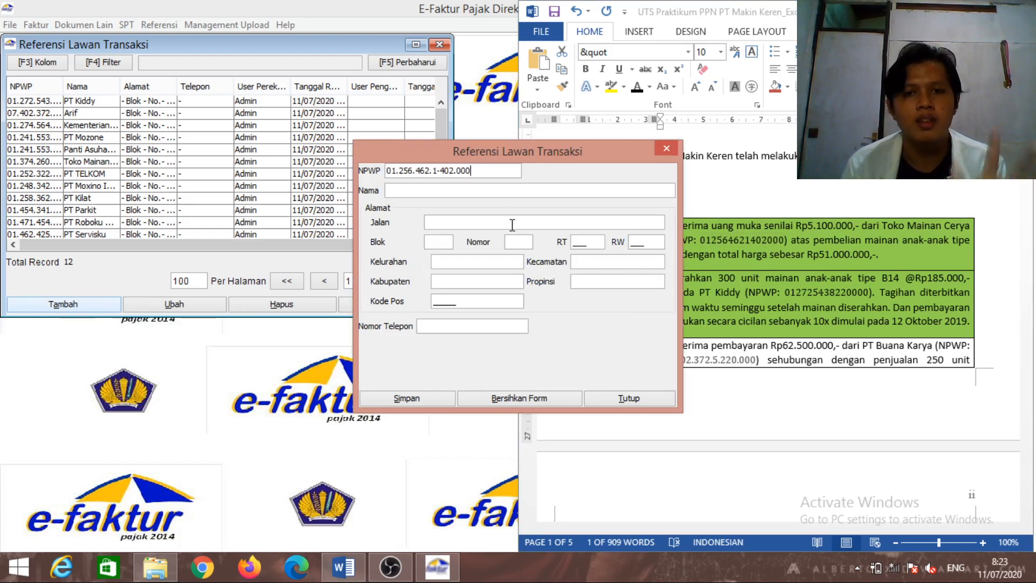
# Paste the partner's tax number and enter the name Toko Mainan Cerya
pyautogui.click(507, 192)
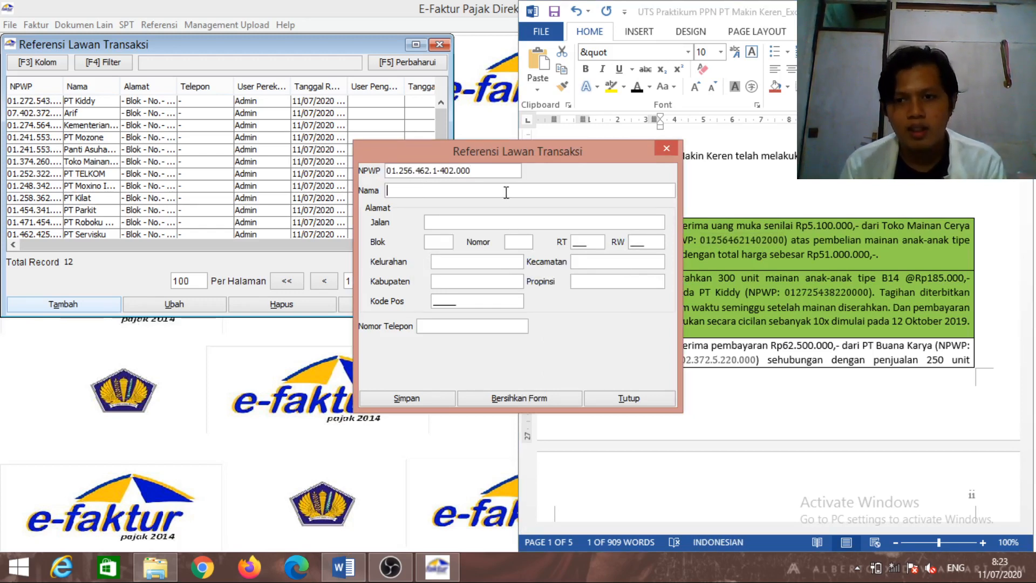
pyautogui.write('Tok')
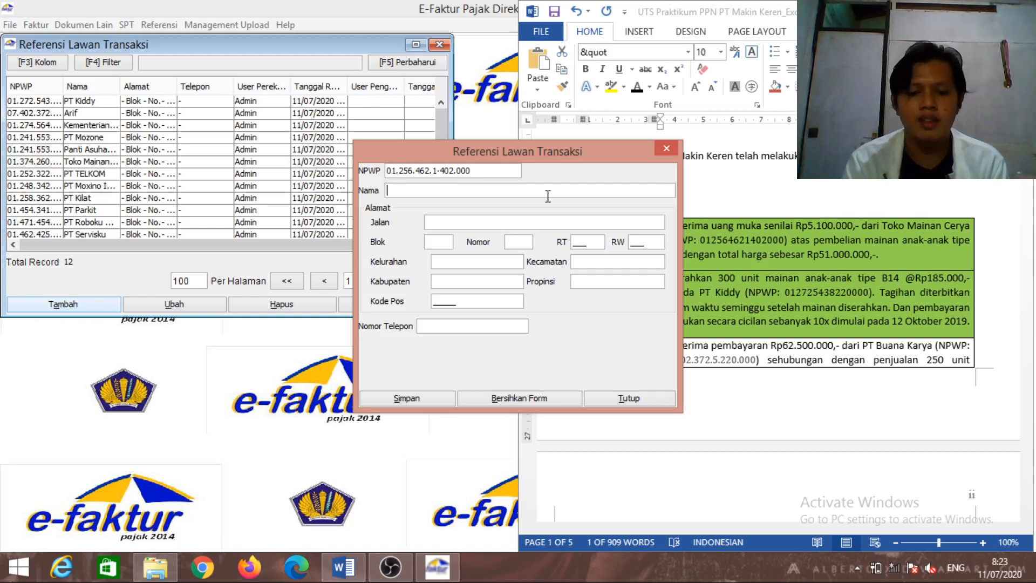
pyautogui.write('o M')
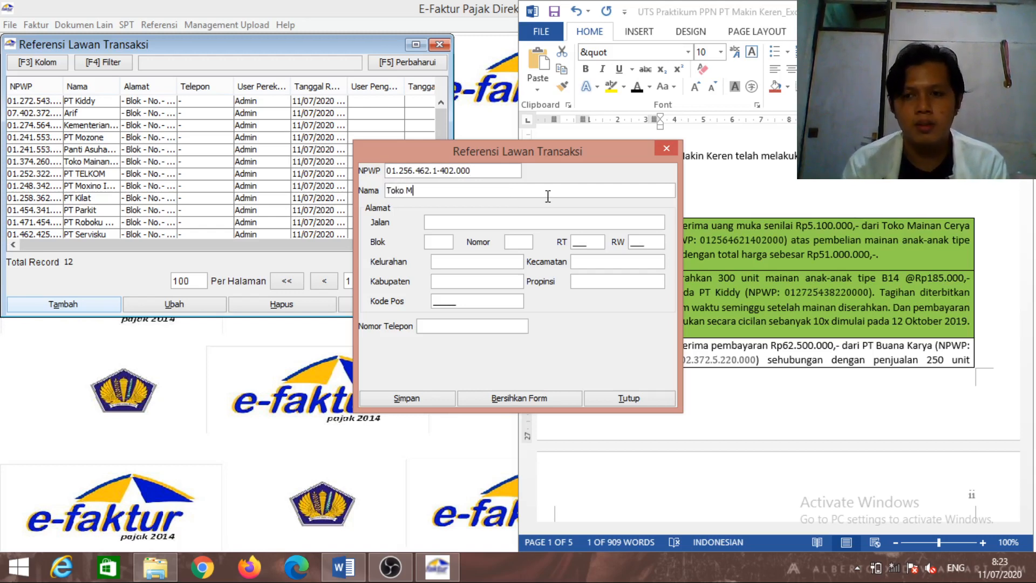
pyautogui.write('ainan')
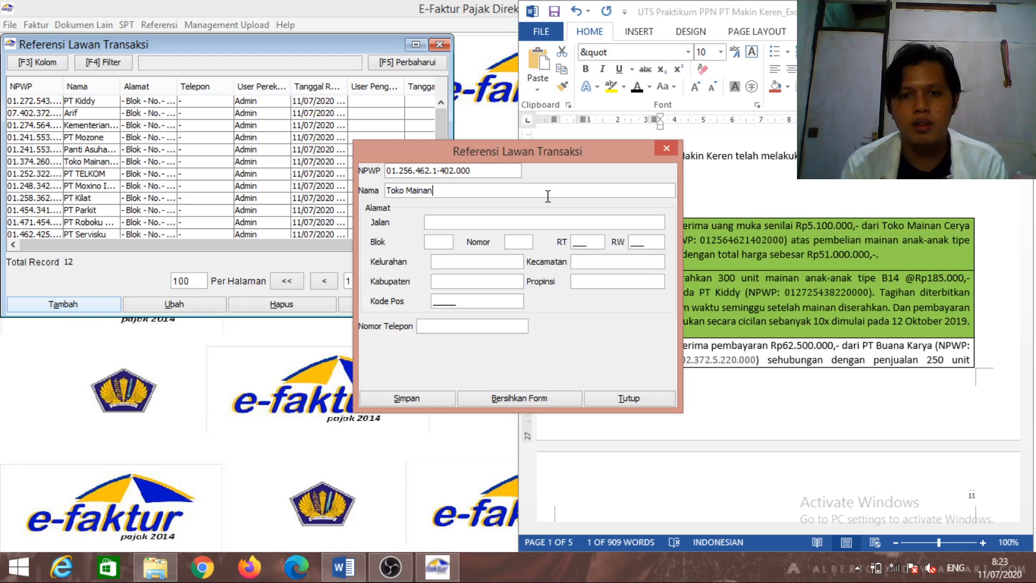
pyautogui.write(' Cer')
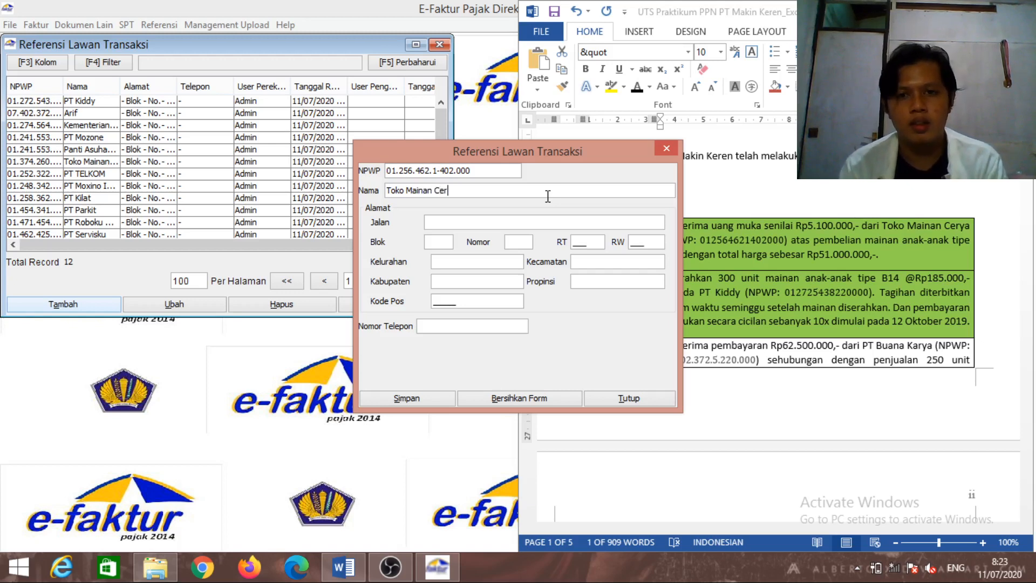
pyautogui.write('ya')
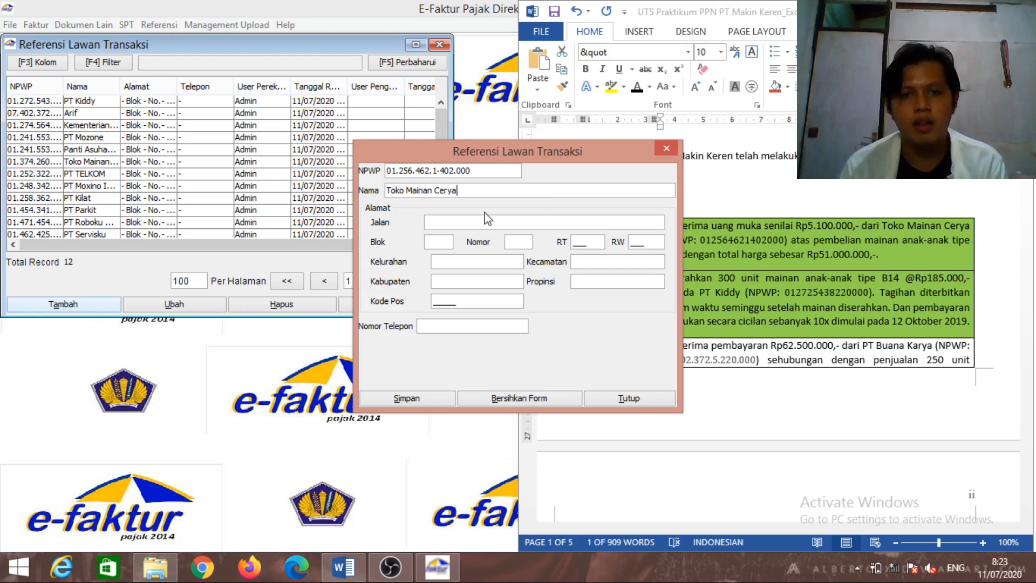
# Fill the address with dashes, RT 021, RW 006, DKI Jakarta, postcode 12122, and save
pyautogui.click(509, 218)
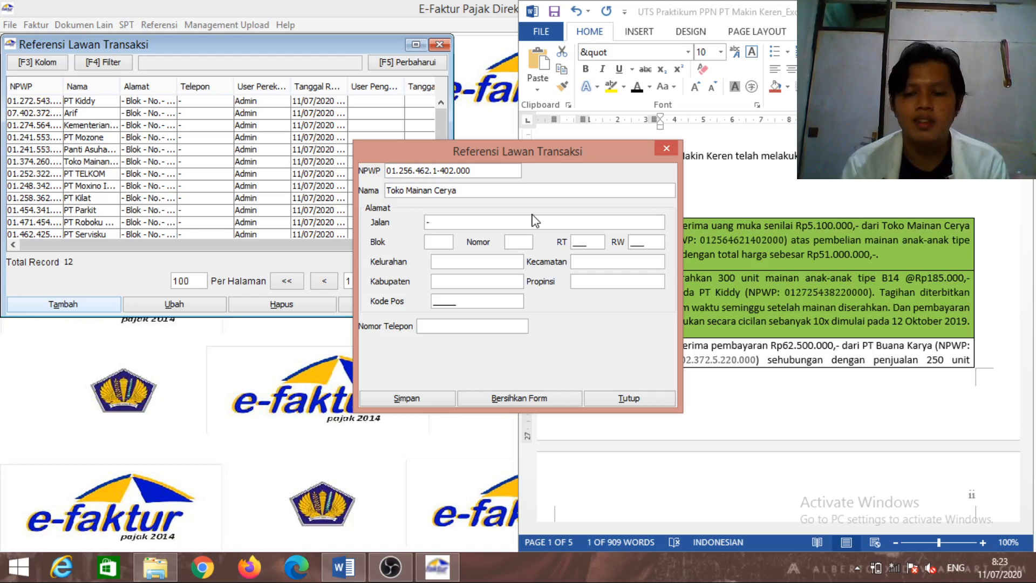
pyautogui.write('-')
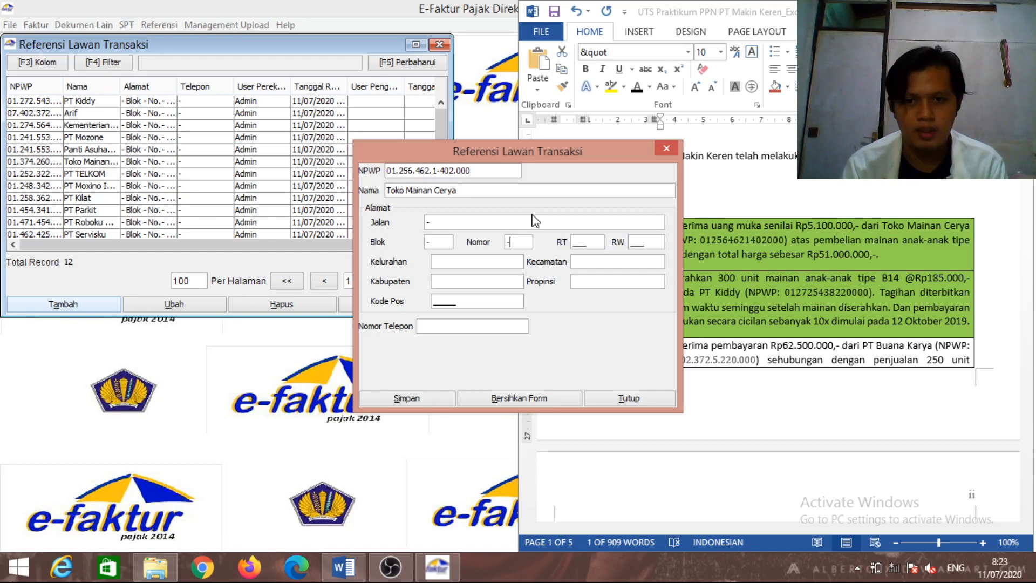
pyautogui.press('Tab')
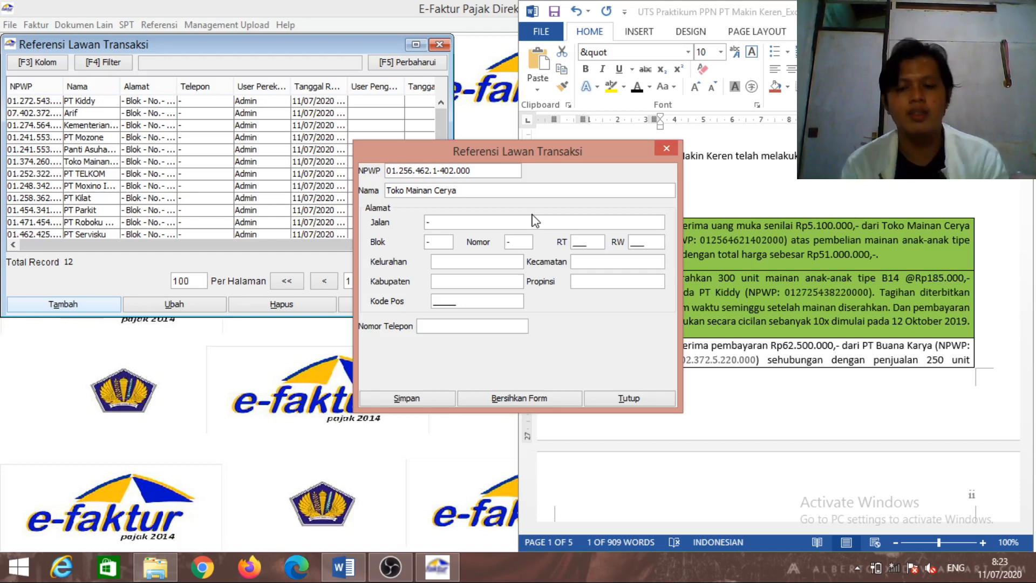
pyautogui.write('021')
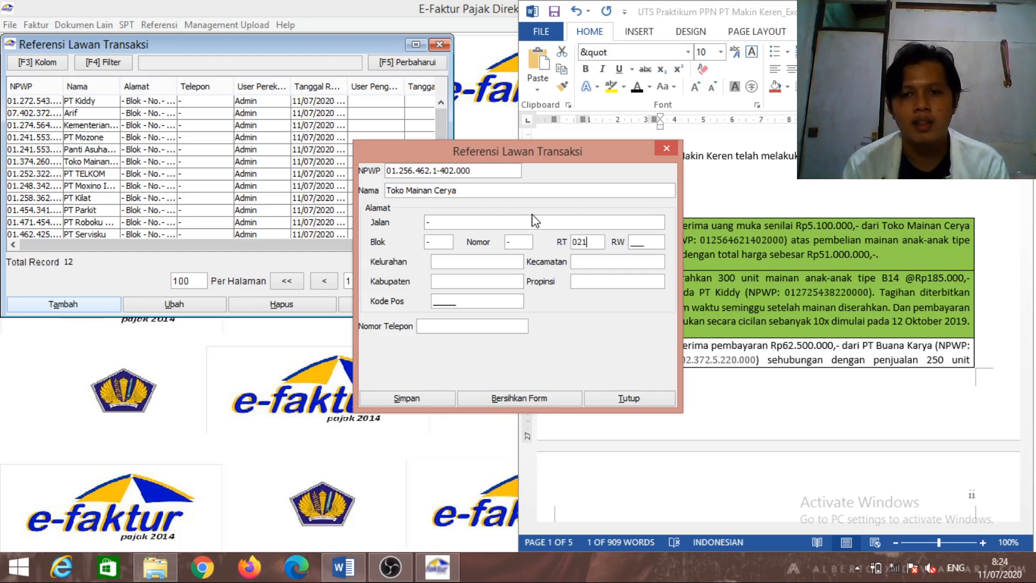
pyautogui.write('006')
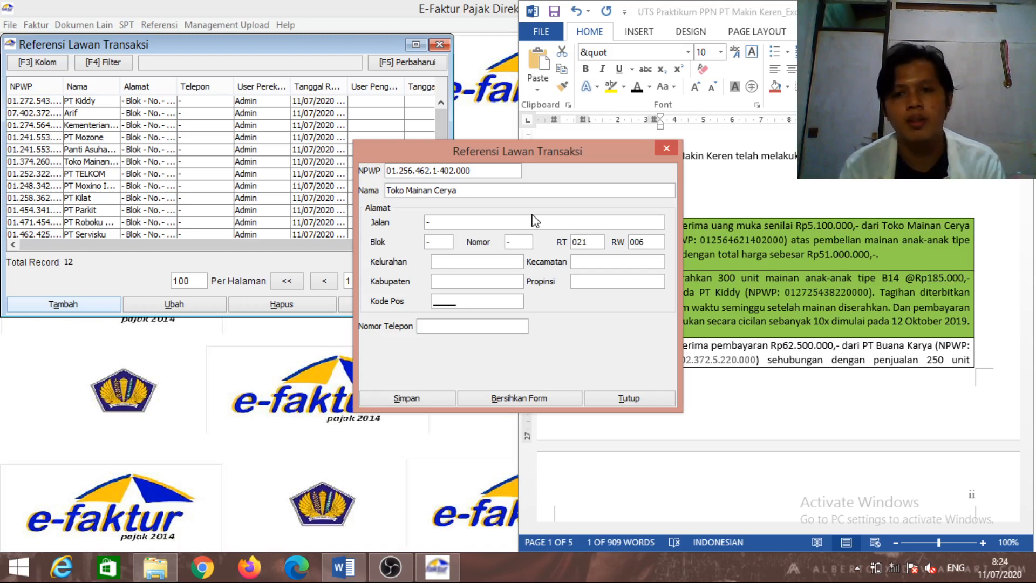
pyautogui.click(504, 257)
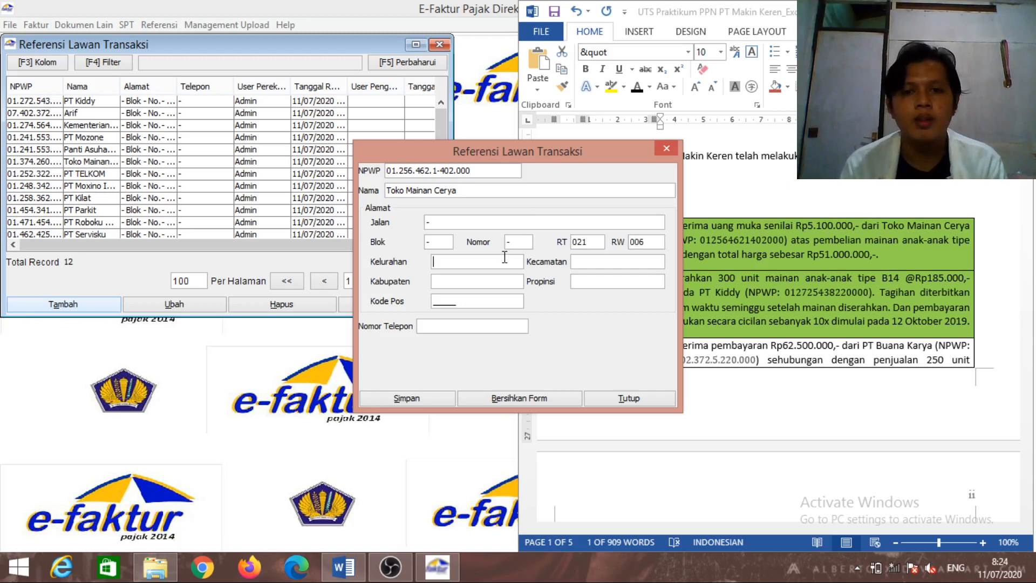
pyautogui.write('-')
pyautogui.press('Tab')
pyautogui.write('-')
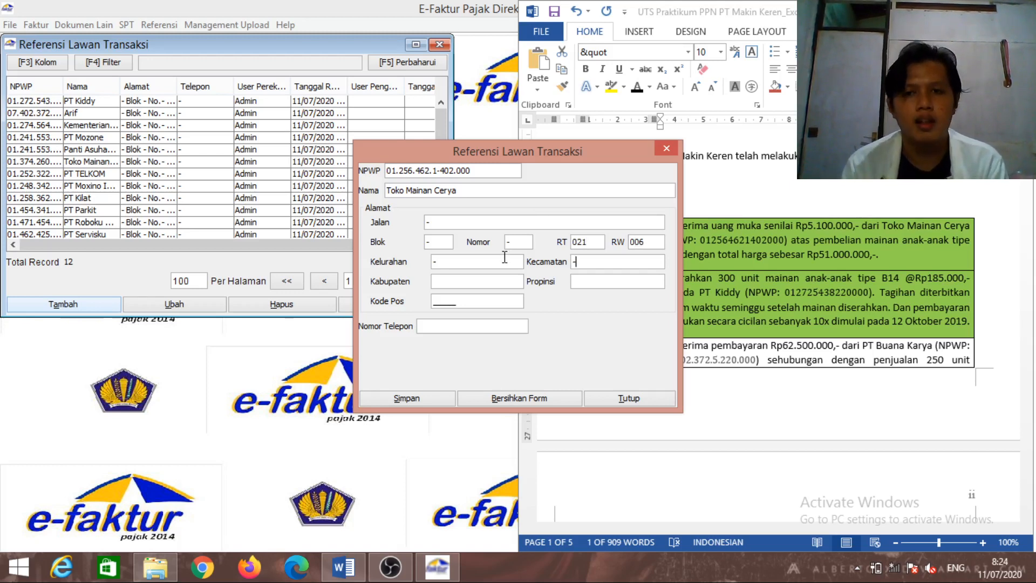
pyautogui.press('Tab')
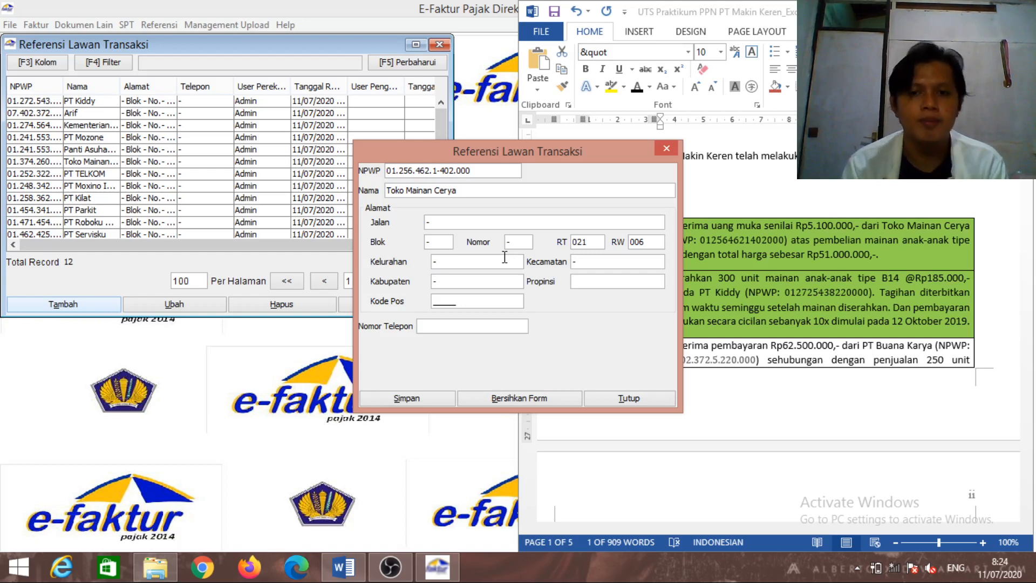
pyautogui.write('D')
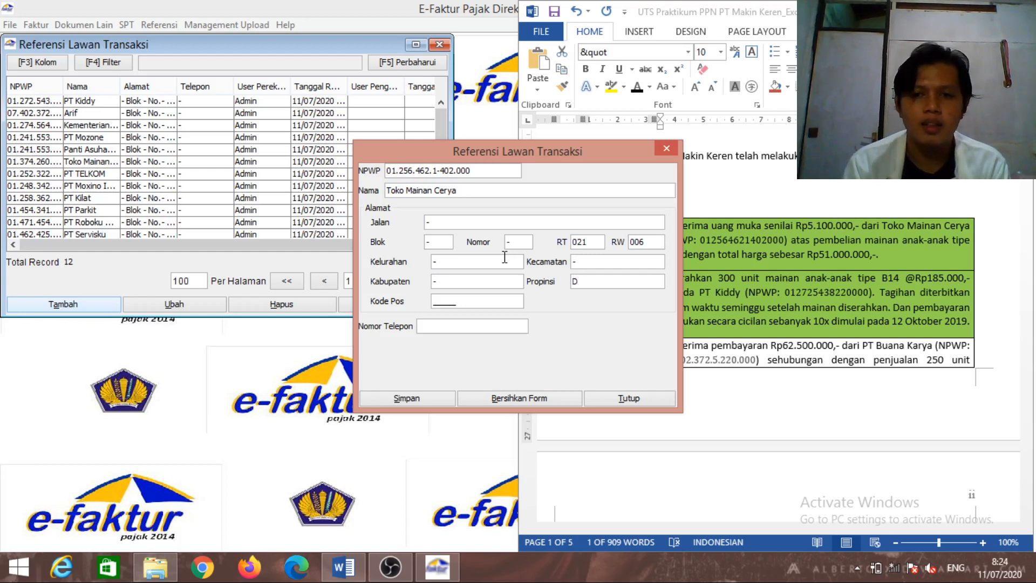
pyautogui.write('KI Ja')
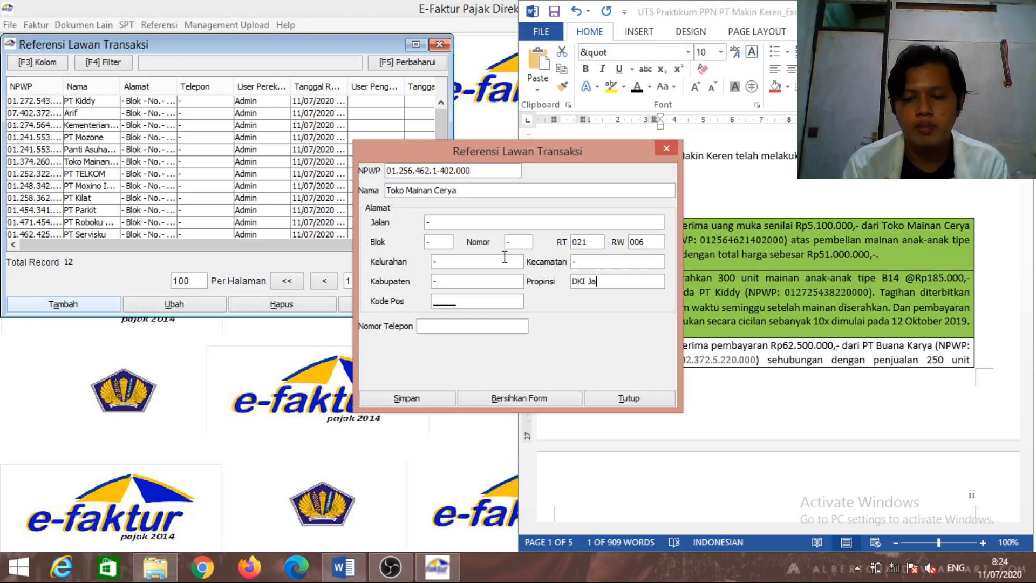
pyautogui.write('karta')
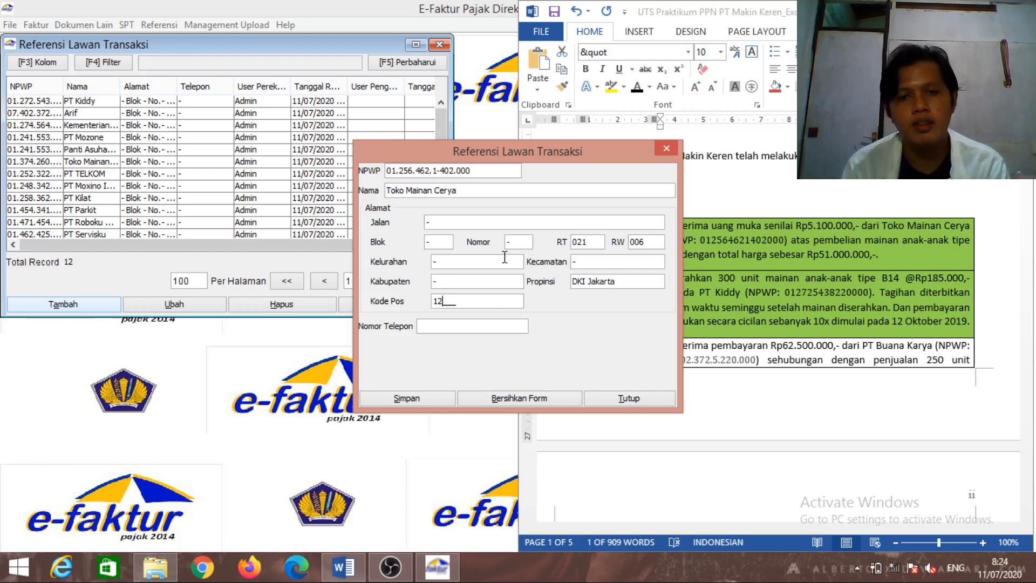
pyautogui.write('12122')
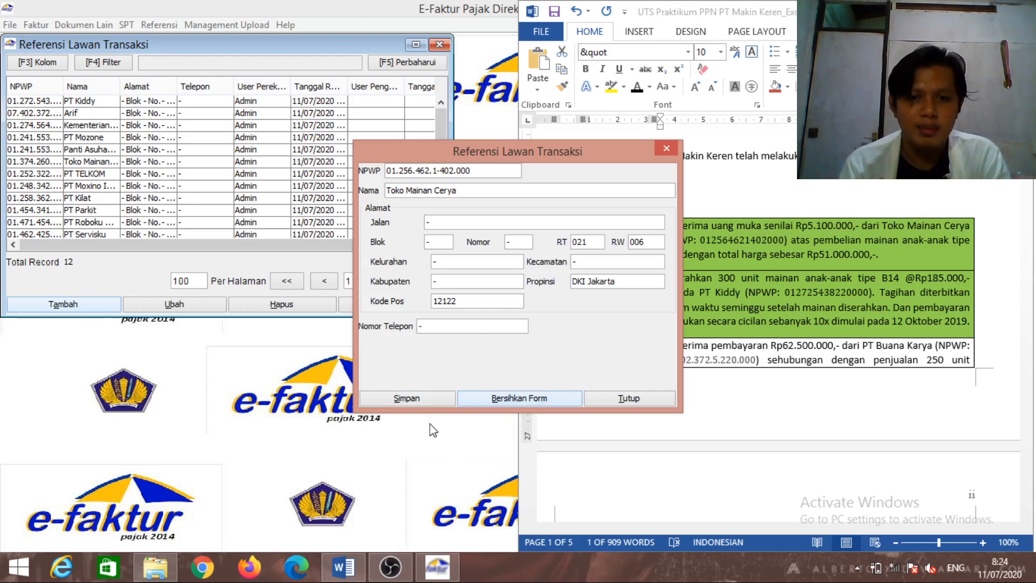
pyautogui.click(419, 397)
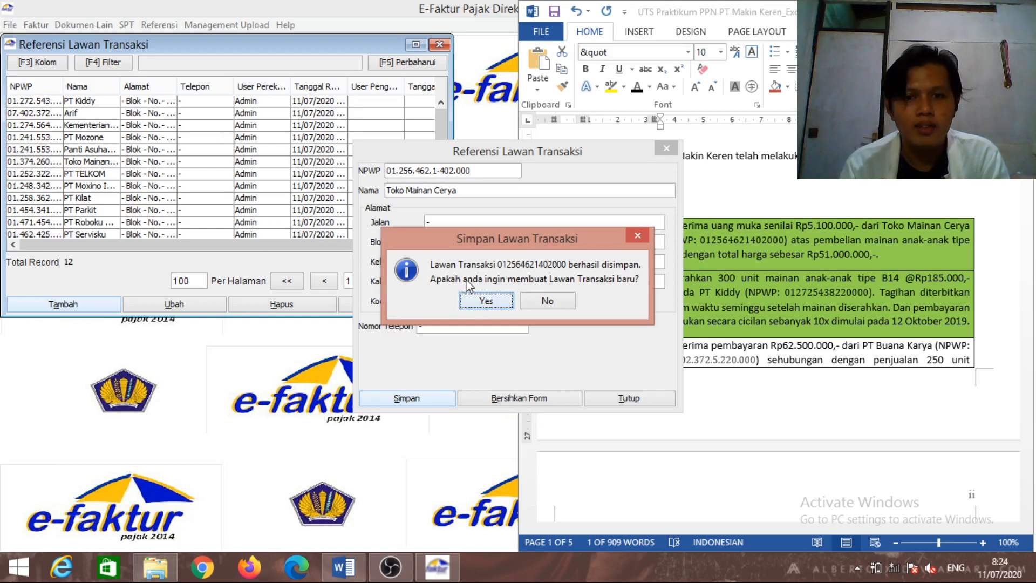
# Decline adding another partner, verify Toko Mainan Cerya as the 13th record, and close the list
pyautogui.click(547, 302)
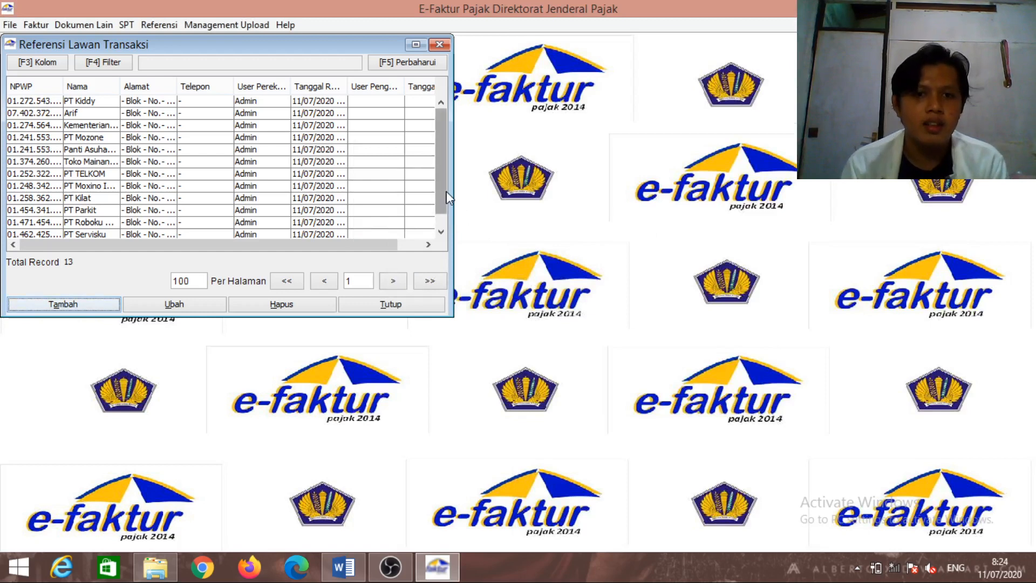
pyautogui.scroll(-2, 447, 197)
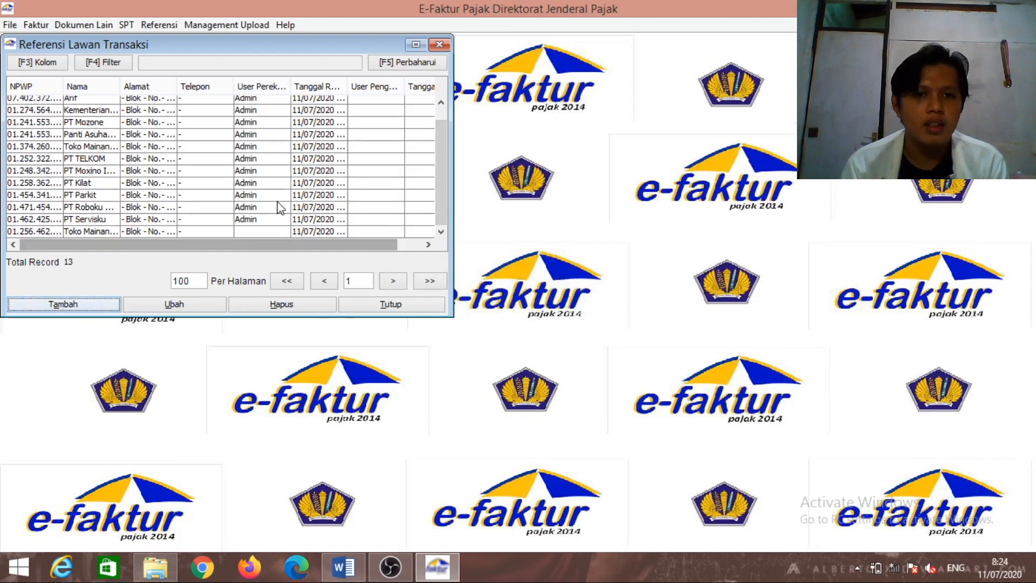
pyautogui.click(299, 231)
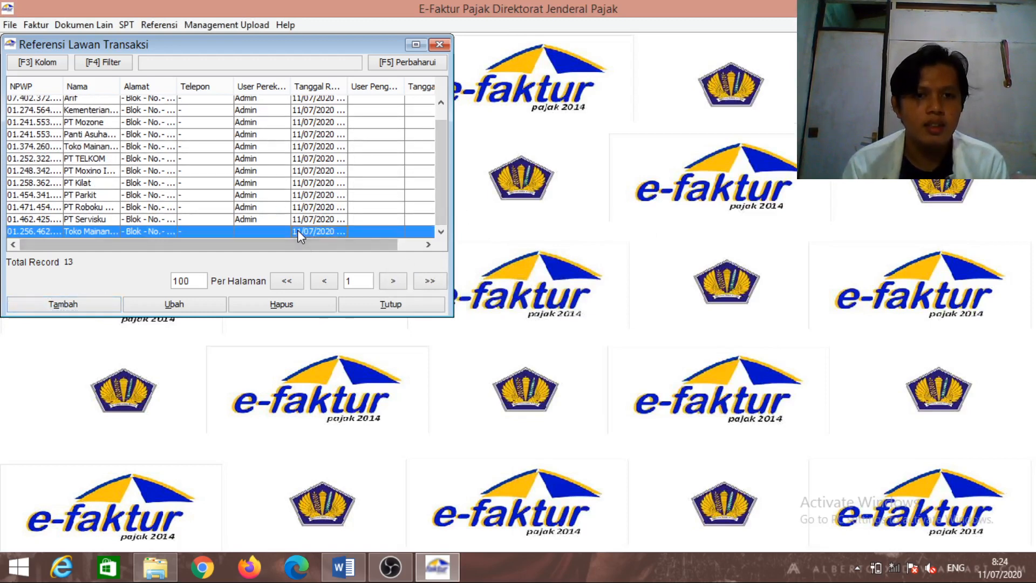
pyautogui.click(183, 309)
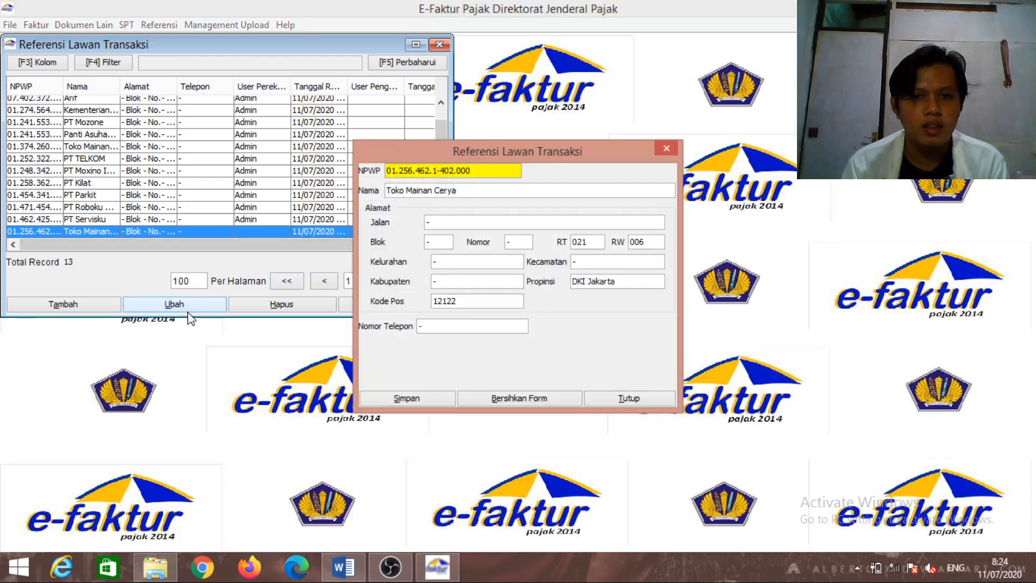
pyautogui.click(673, 149)
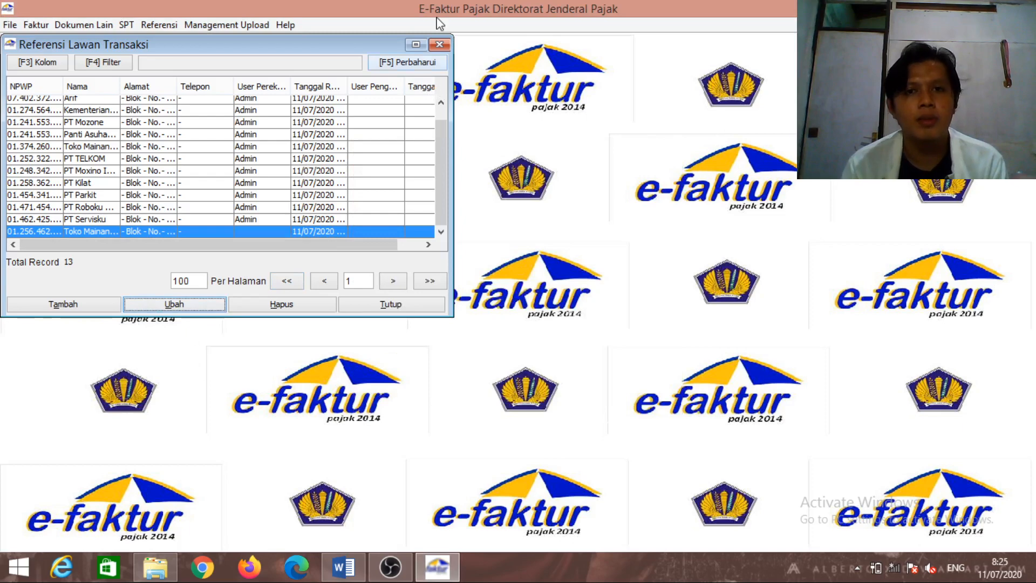
pyautogui.click(439, 44)
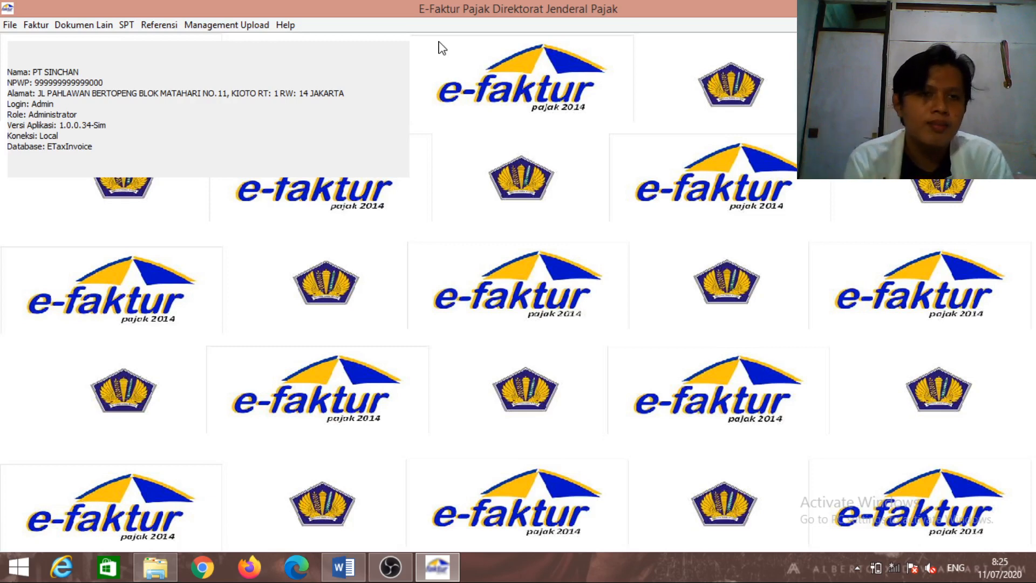
# Open the Pajak Keluaran invoice list and refresh it to show five October 2019 records
pyautogui.click(159, 24)
pyautogui.moveTo(173, 59)
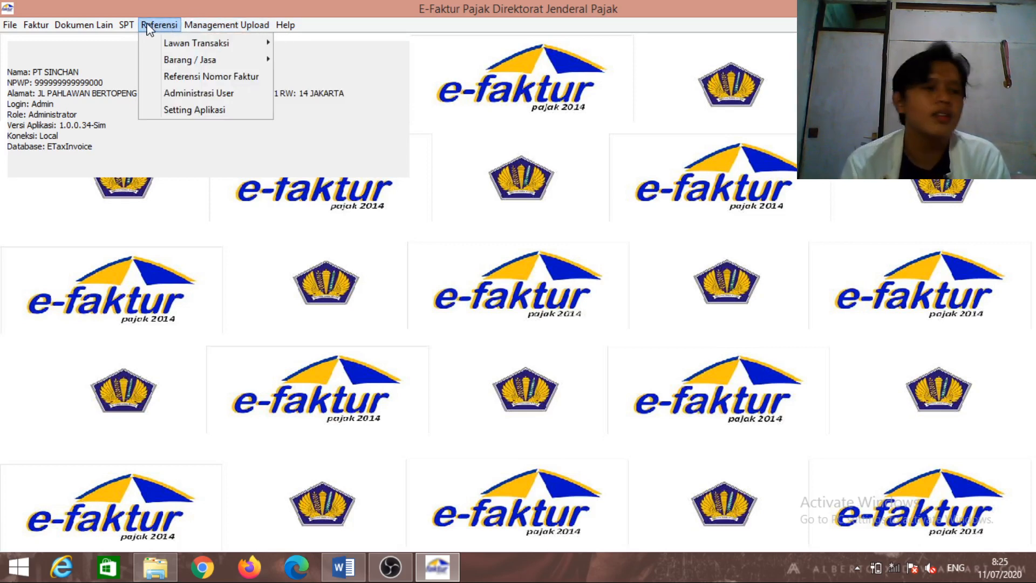
pyautogui.moveTo(81, 25)
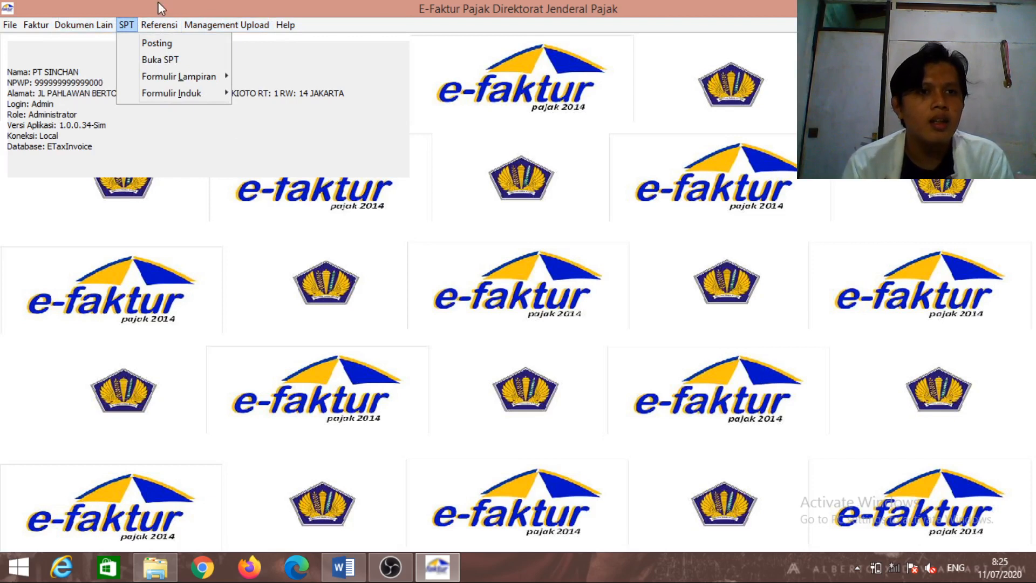
pyautogui.moveTo(45, 27)
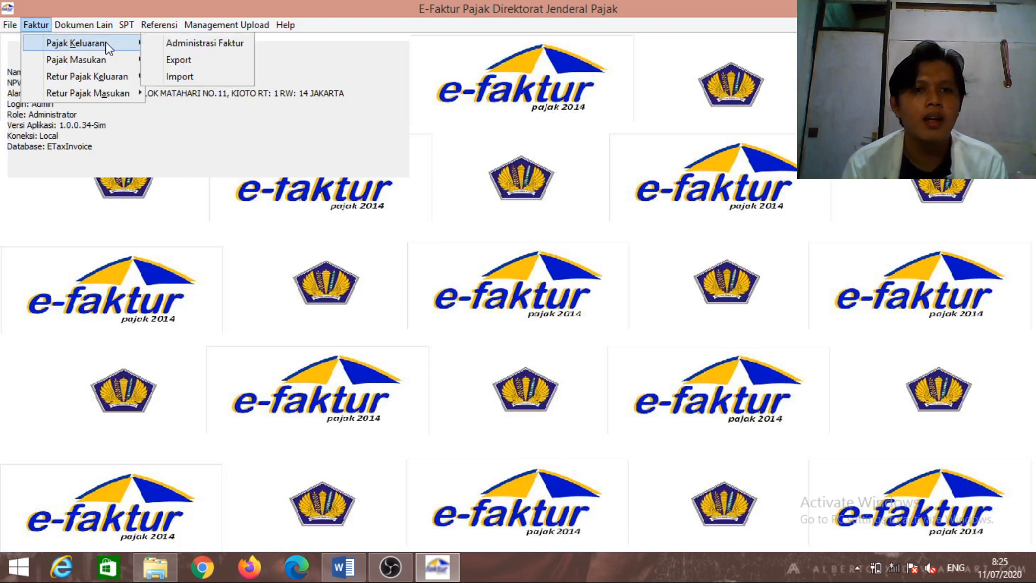
pyautogui.click(165, 46)
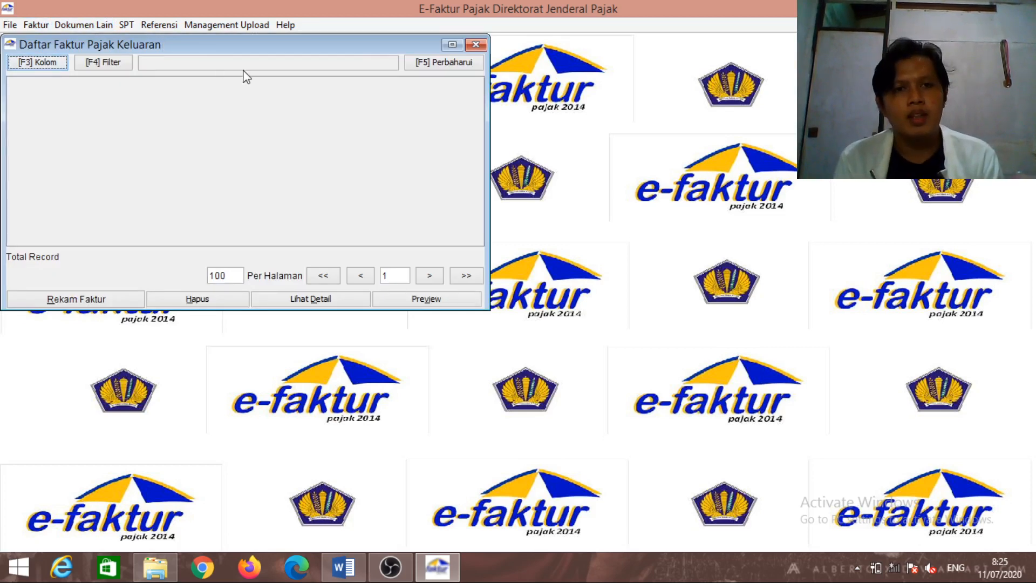
pyautogui.click(429, 64)
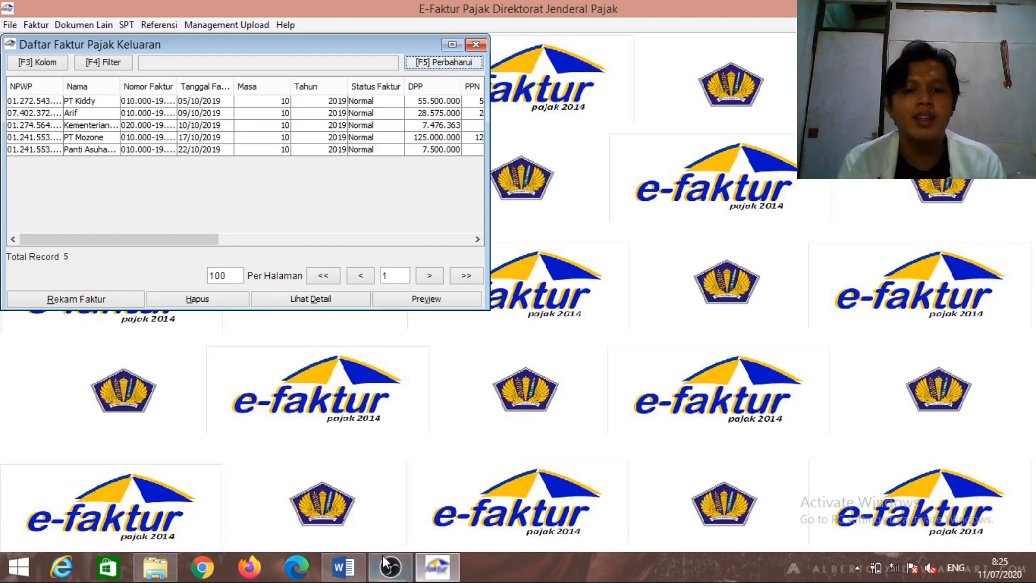
# Check the NPWP in the Word assignment and start recording a new tax invoice
pyautogui.click(343, 566)
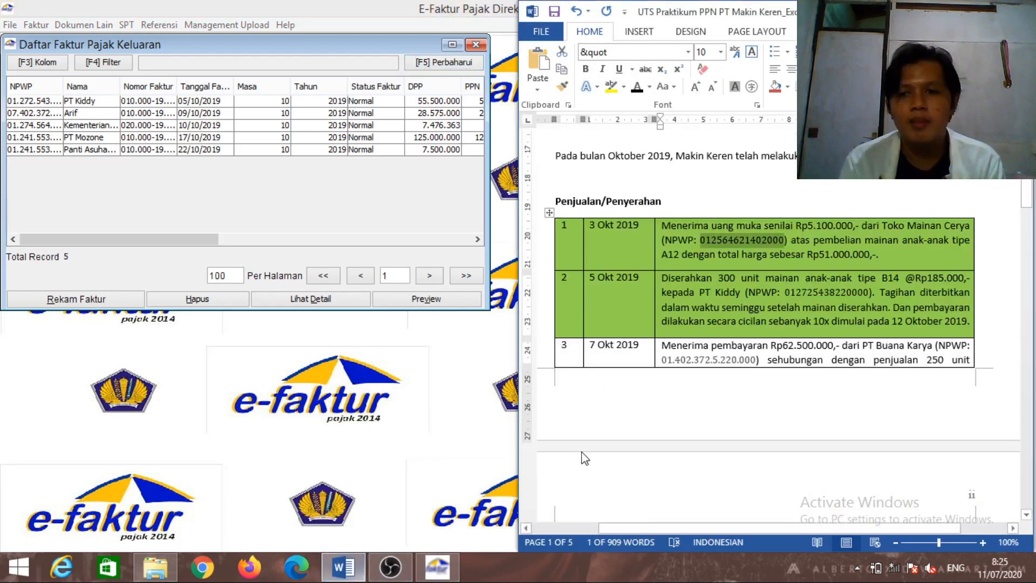
pyautogui.click(691, 359)
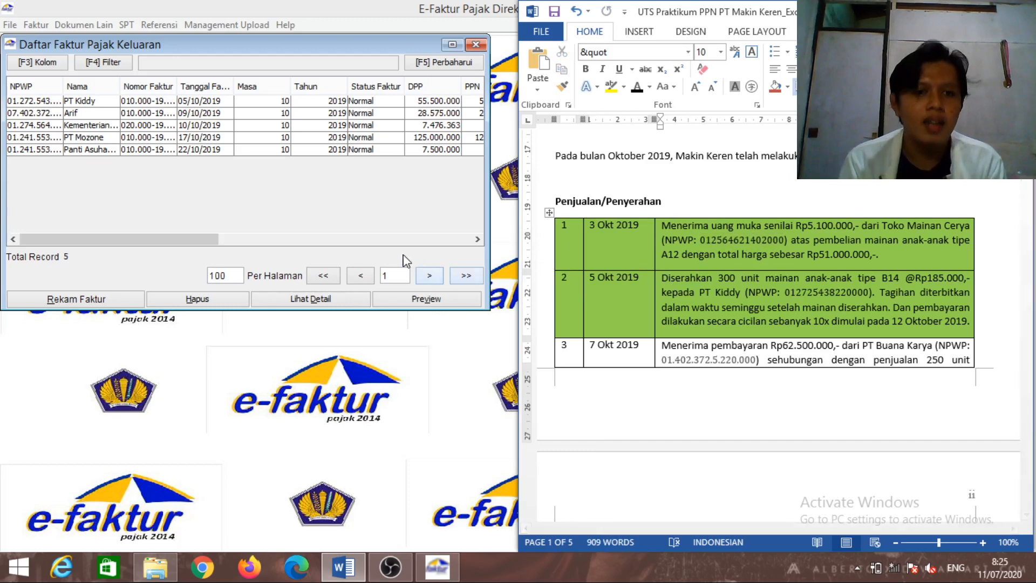
pyautogui.click(85, 301)
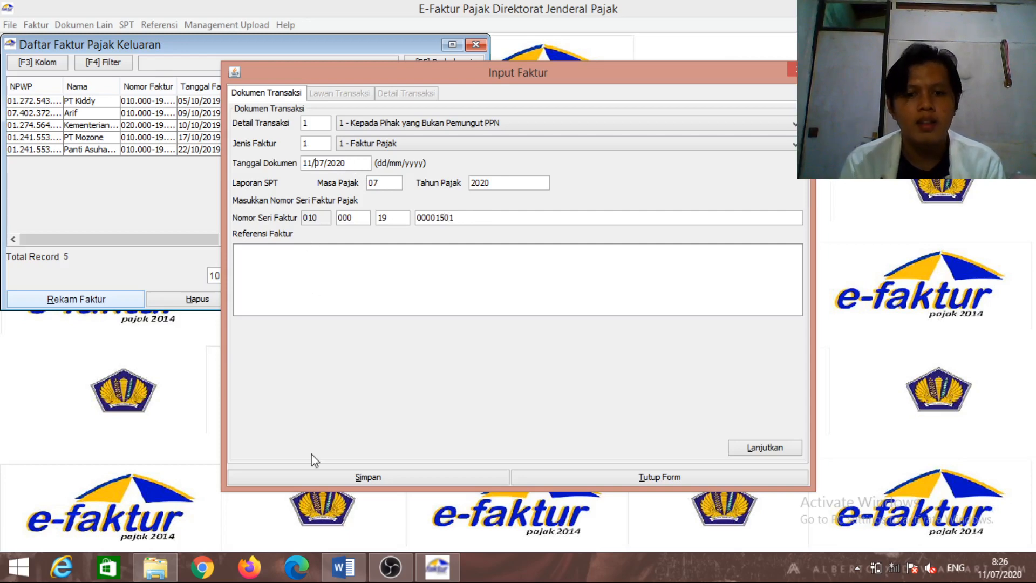
# Set the document date to 03/10/2019 so the tax period becomes 10/2019
pyautogui.click(360, 579)
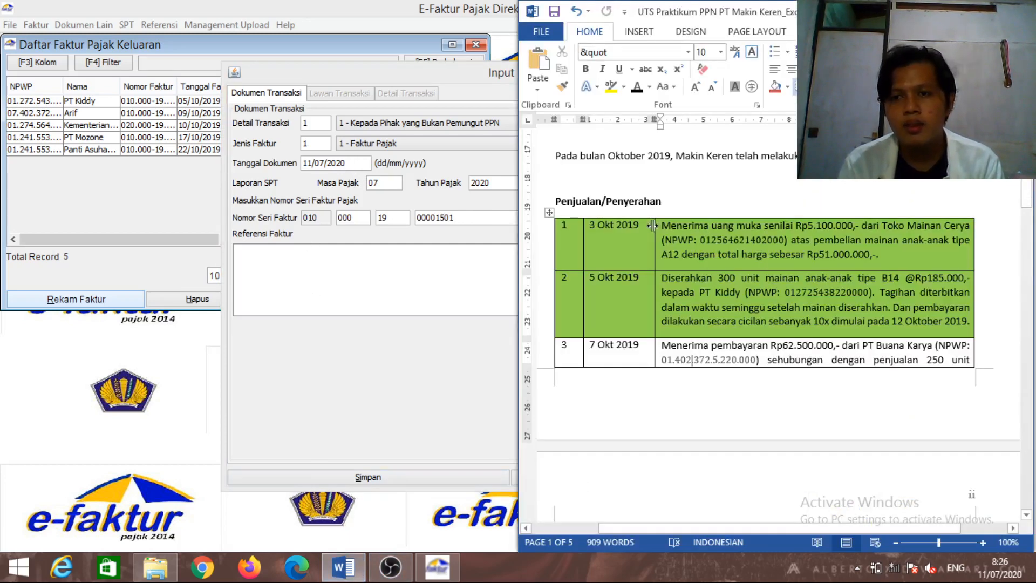
pyautogui.click(450, 386)
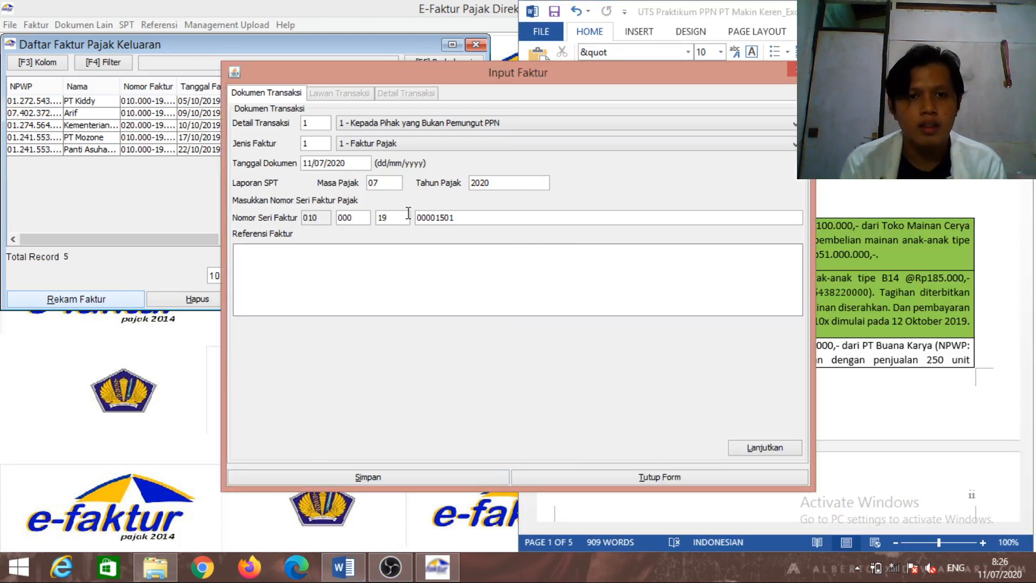
pyautogui.press('Delete')
pyautogui.press('Delete')
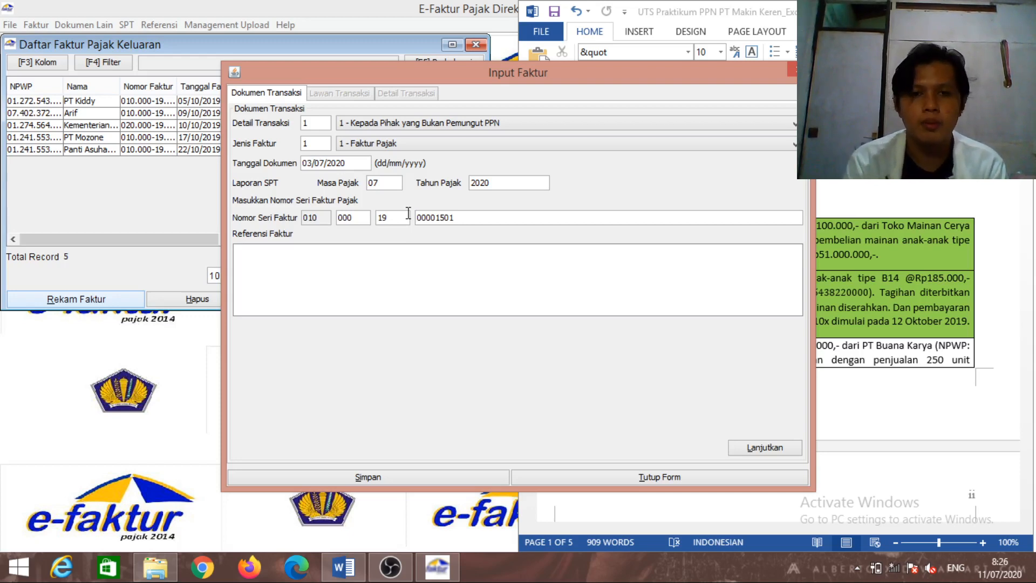
pyautogui.write('10')
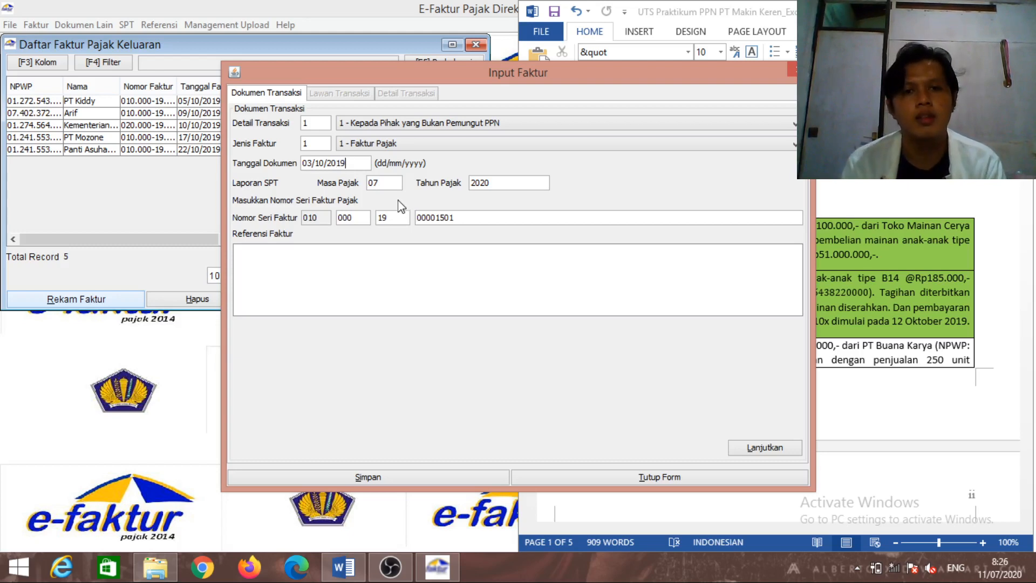
pyautogui.click(456, 218)
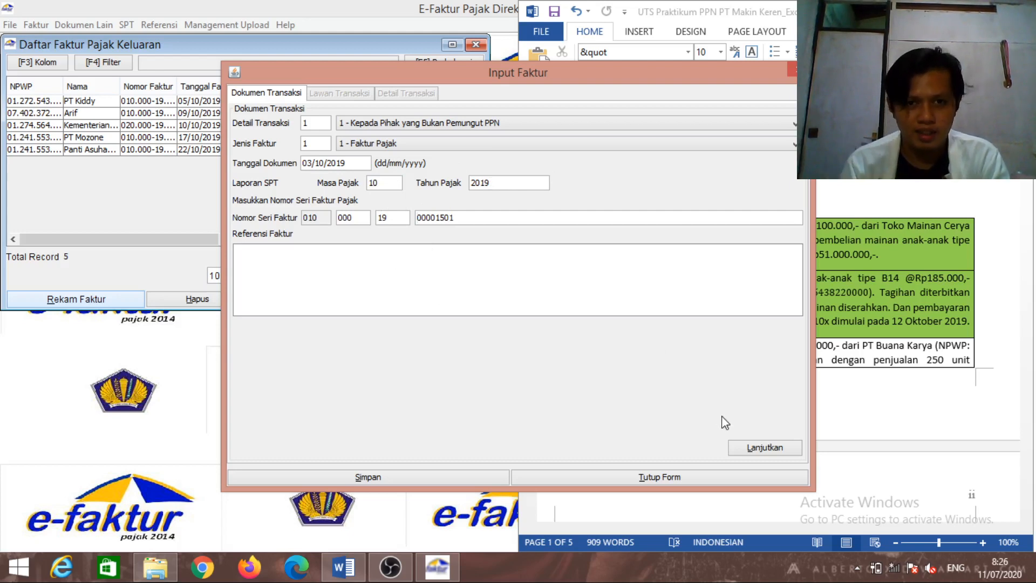
# Look up and select Toko Mainan Cerya as the invoice's transaction partner, then continue
pyautogui.click(748, 451)
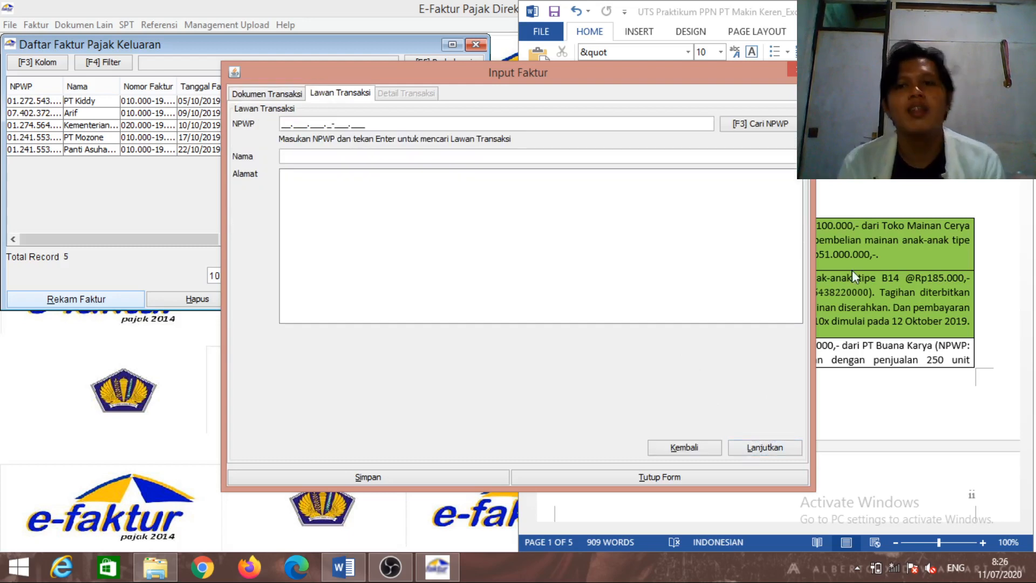
pyautogui.click(785, 128)
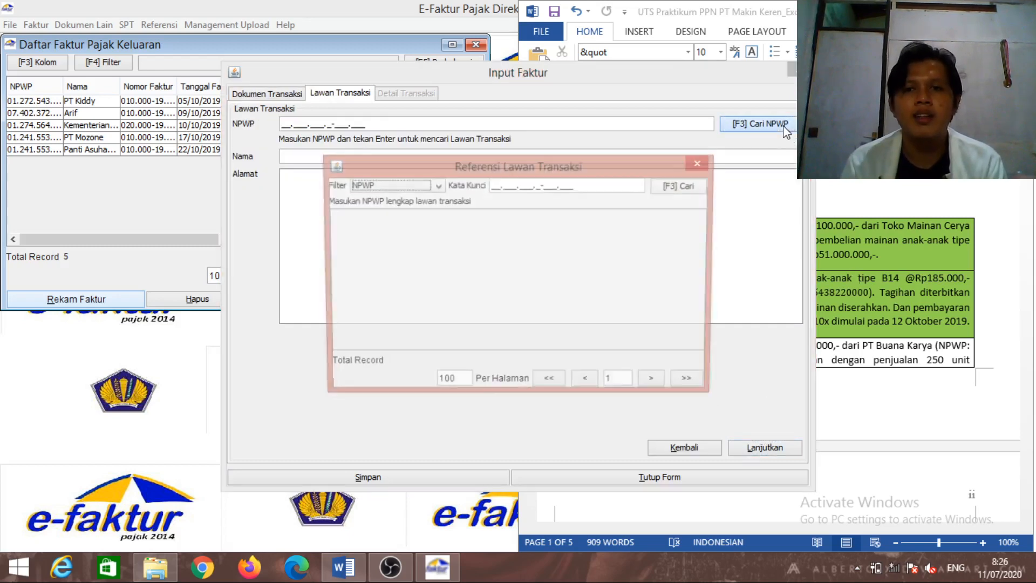
pyautogui.click(691, 187)
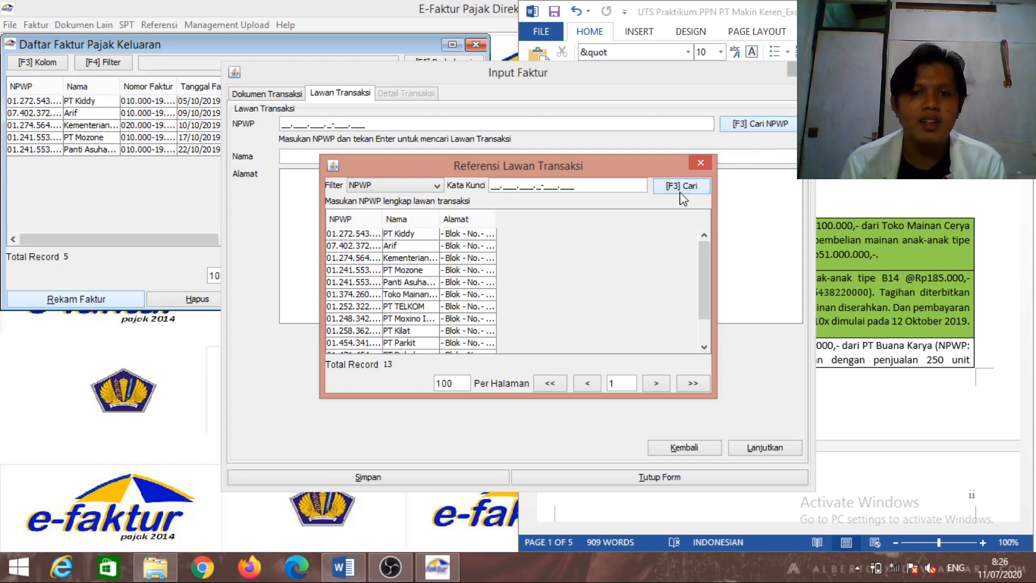
pyautogui.moveTo(701, 293); pyautogui.dragTo(707, 335)
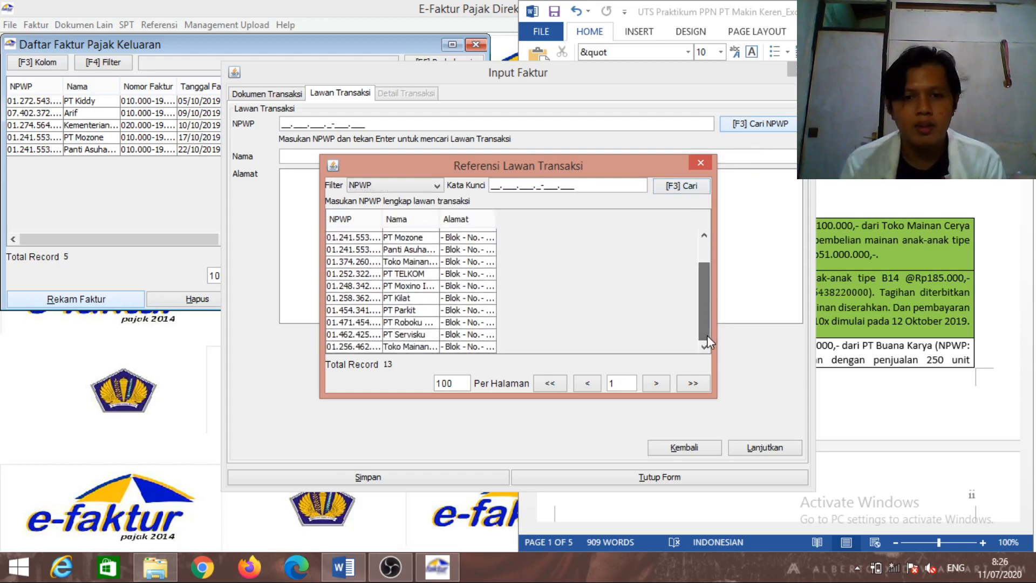
pyautogui.doubleClick(445, 347)
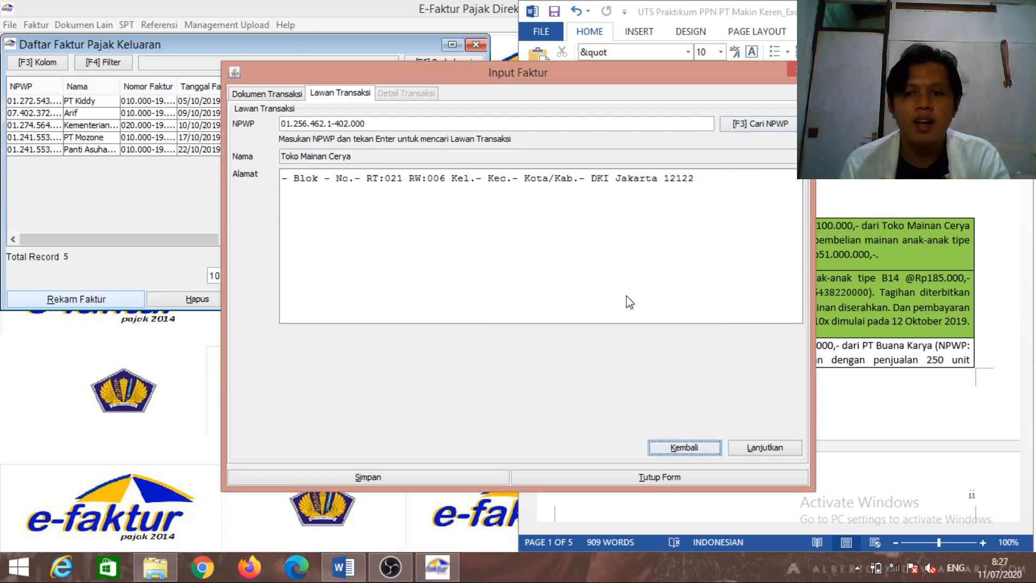
pyautogui.click(770, 444)
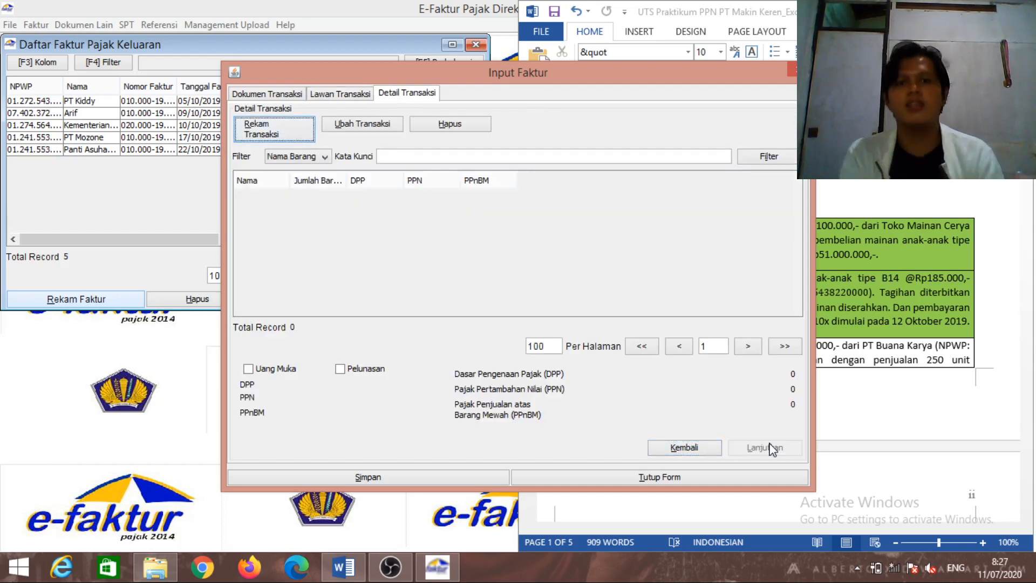
# Add a goods line named Mainan Anak and enable its price fields
pyautogui.click(294, 140)
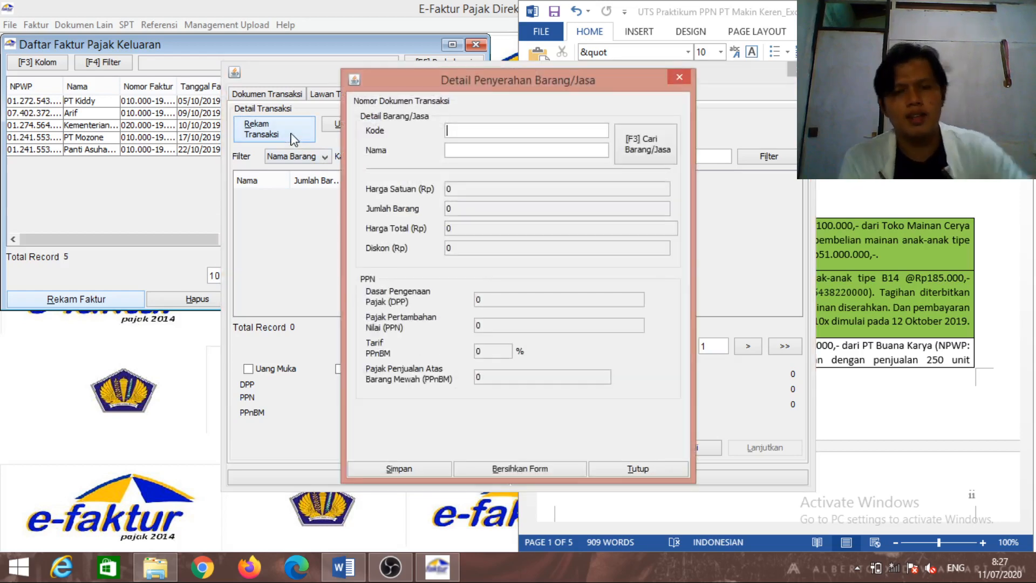
pyautogui.click(493, 145)
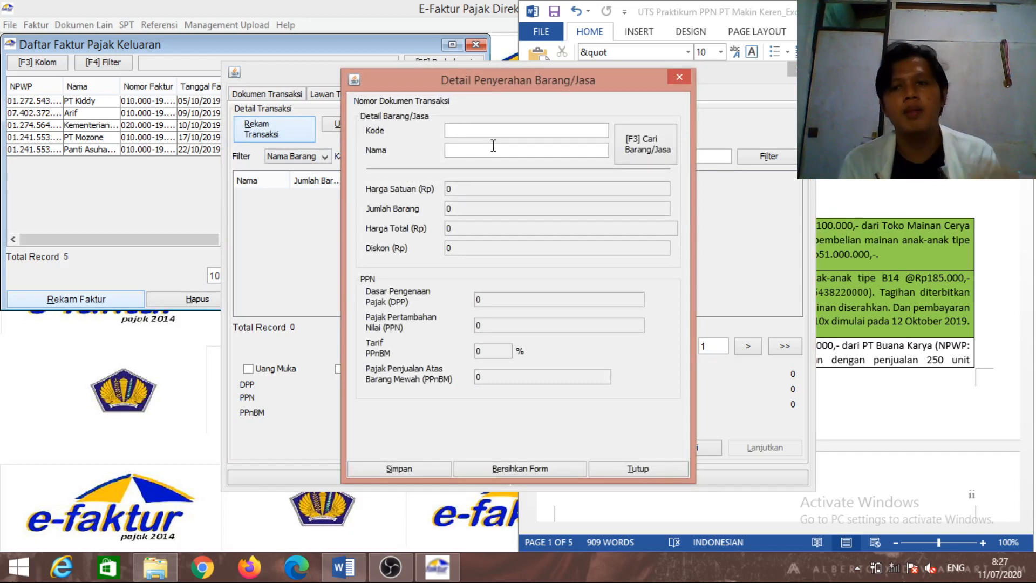
pyautogui.write('M')
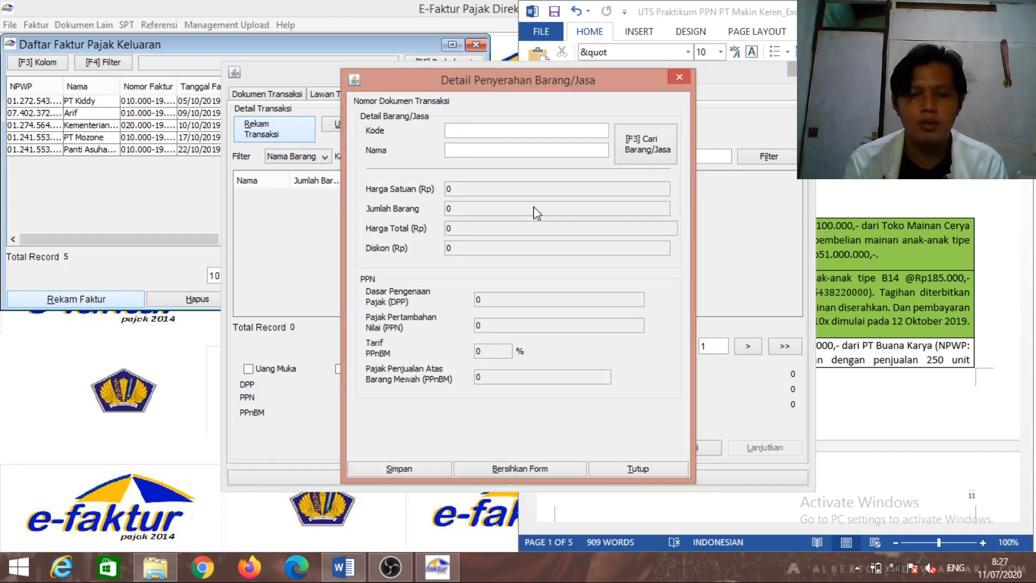
pyautogui.write('aiana')
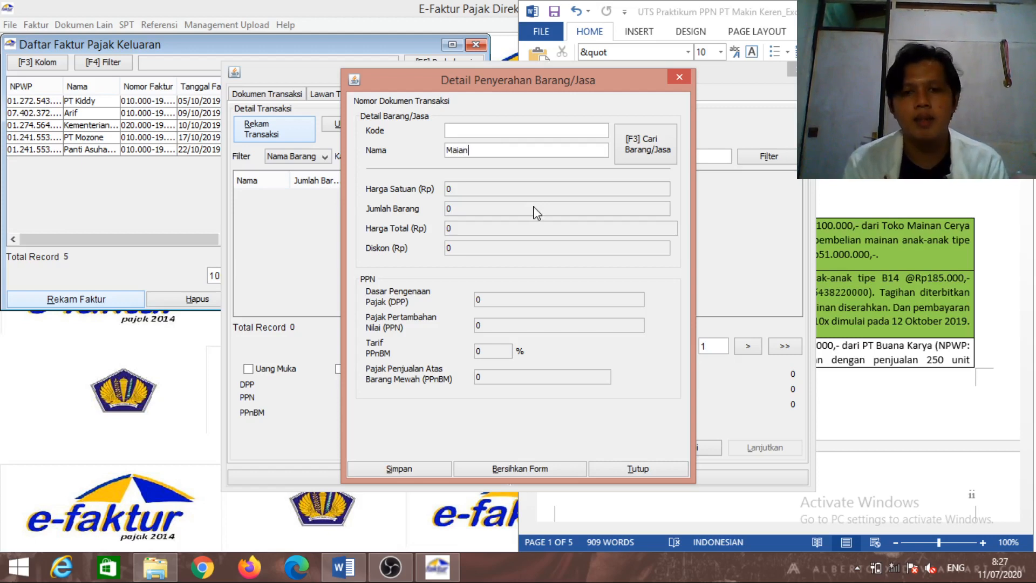
pyautogui.press('BackSpace')
pyautogui.press('BackSpace')
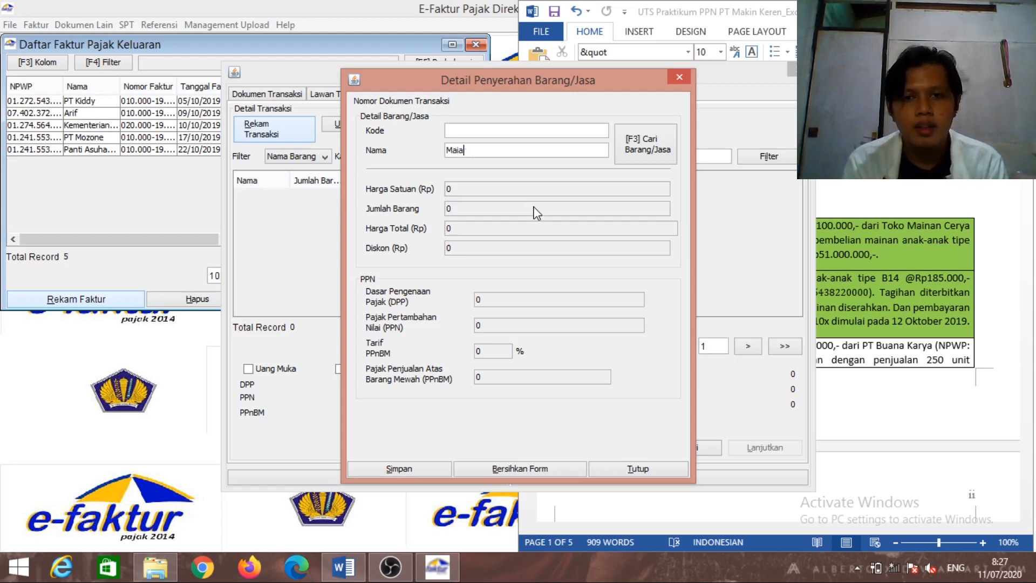
pyautogui.write('nan Anak')
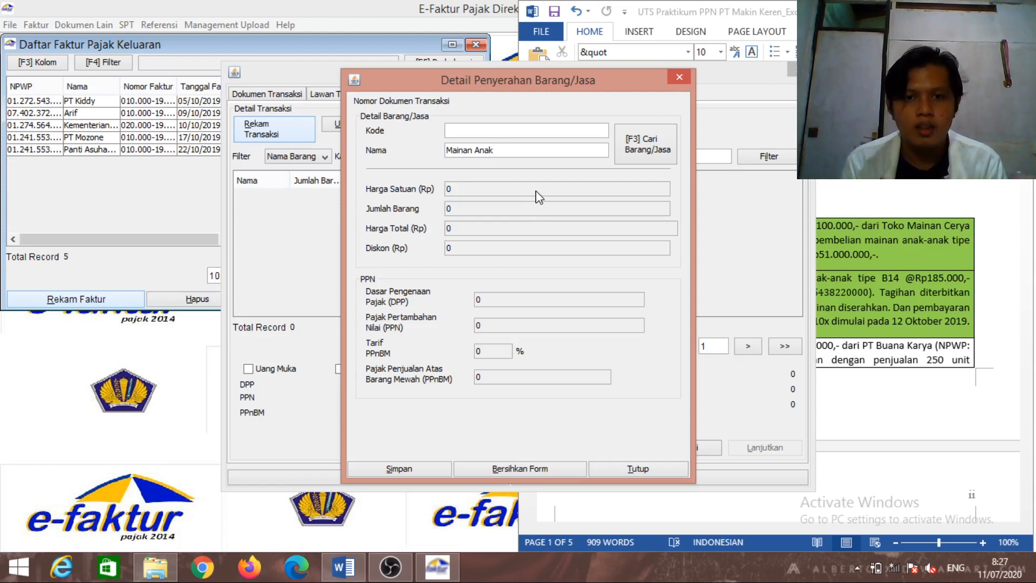
pyautogui.doubleClick(536, 189)
pyautogui.click(589, 231)
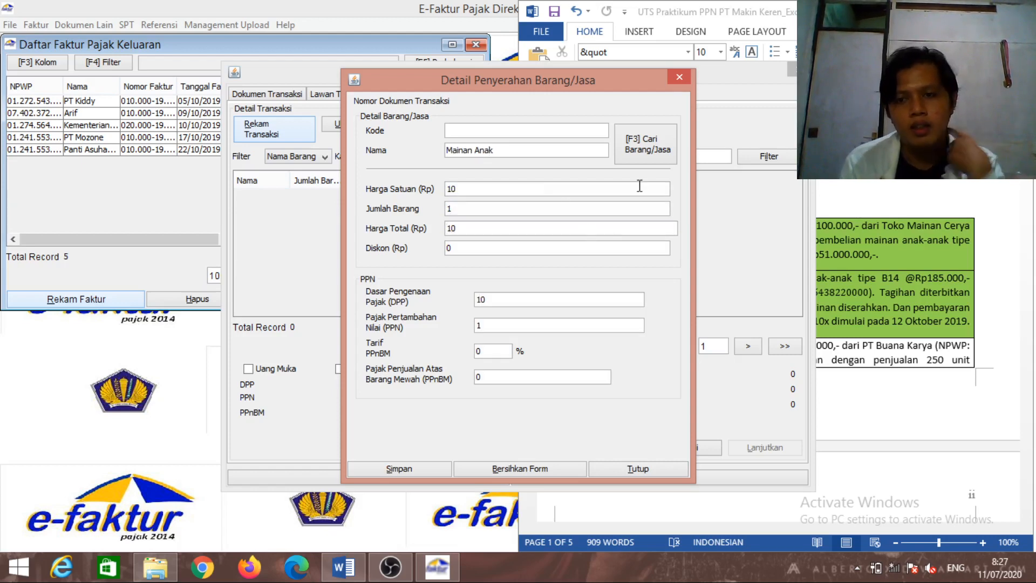
# Check the invoice amount in the assignment document and minimize the recording software
pyautogui.click(925, 220)
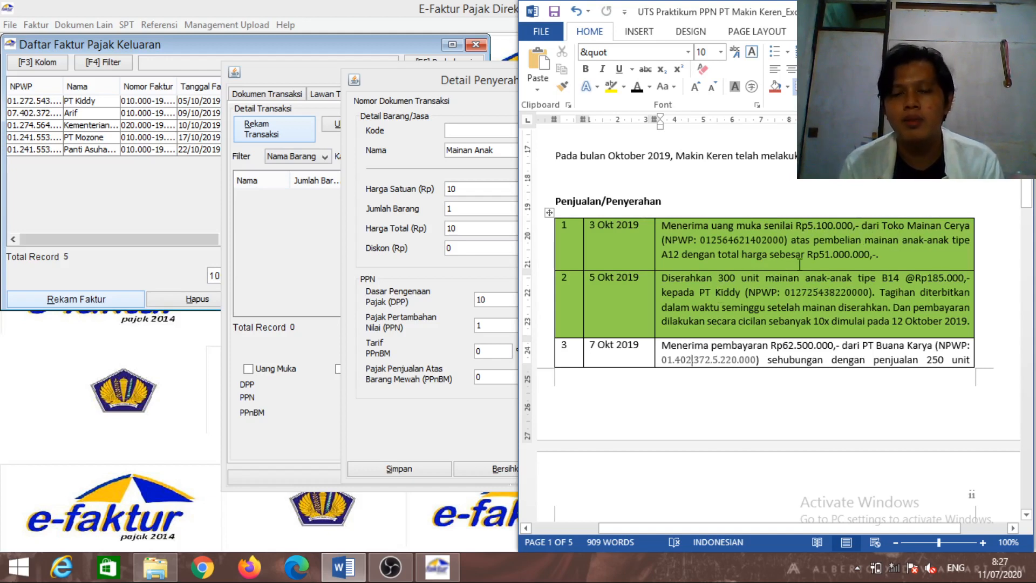
pyautogui.click(512, 238)
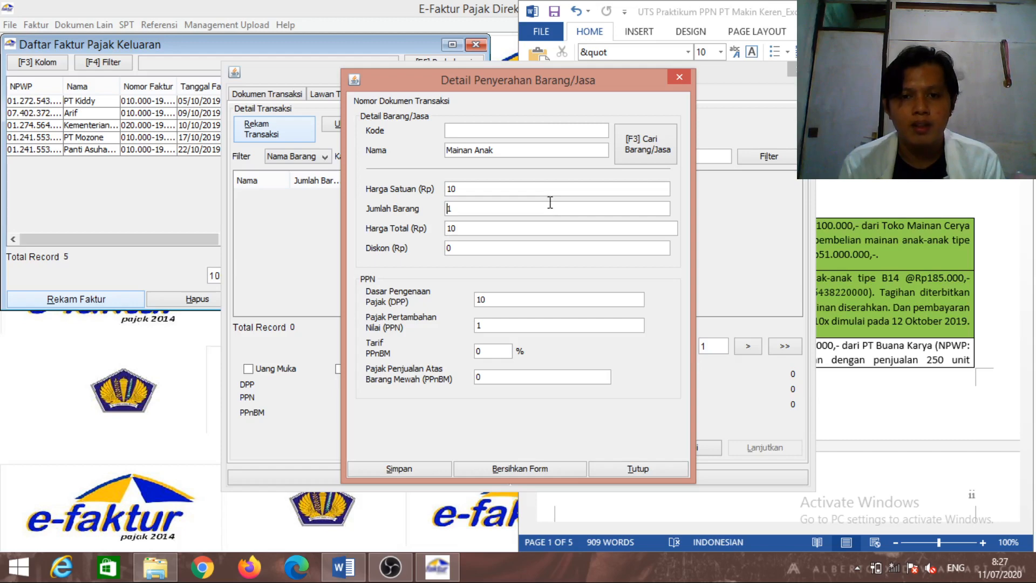
pyautogui.click(390, 567)
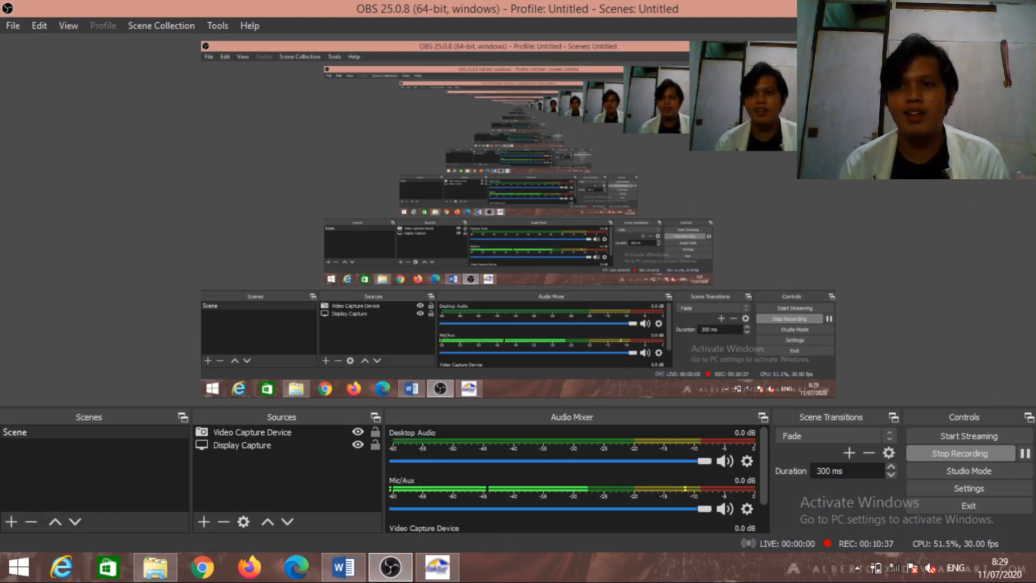
pyautogui.click(971, 6)
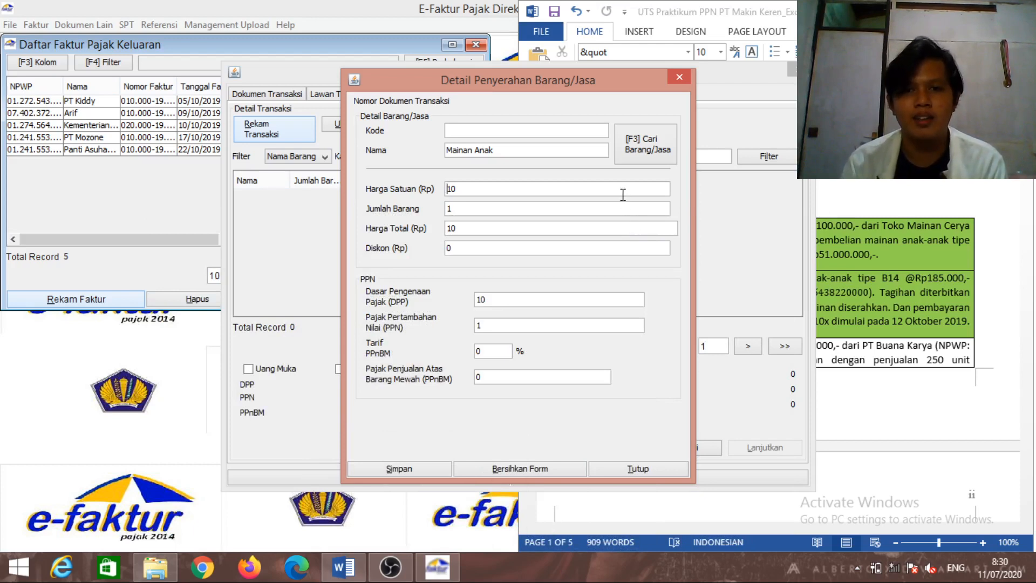
# Enter unit price 5.100.000 for Mainan Anak, save the line, and decline adding another
pyautogui.press('BackSpace')
pyautogui.press('BackSpace')
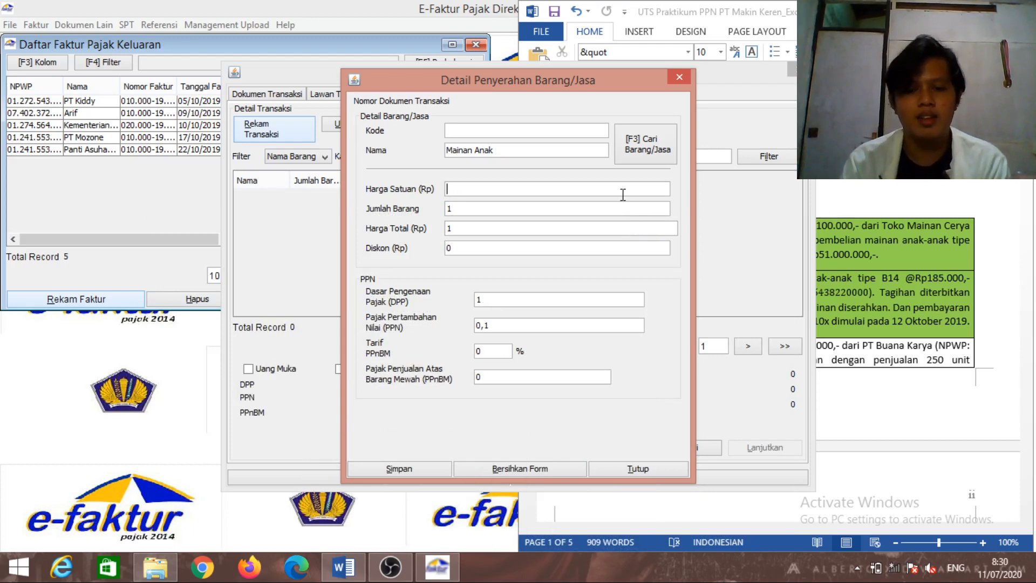
pyautogui.write('510')
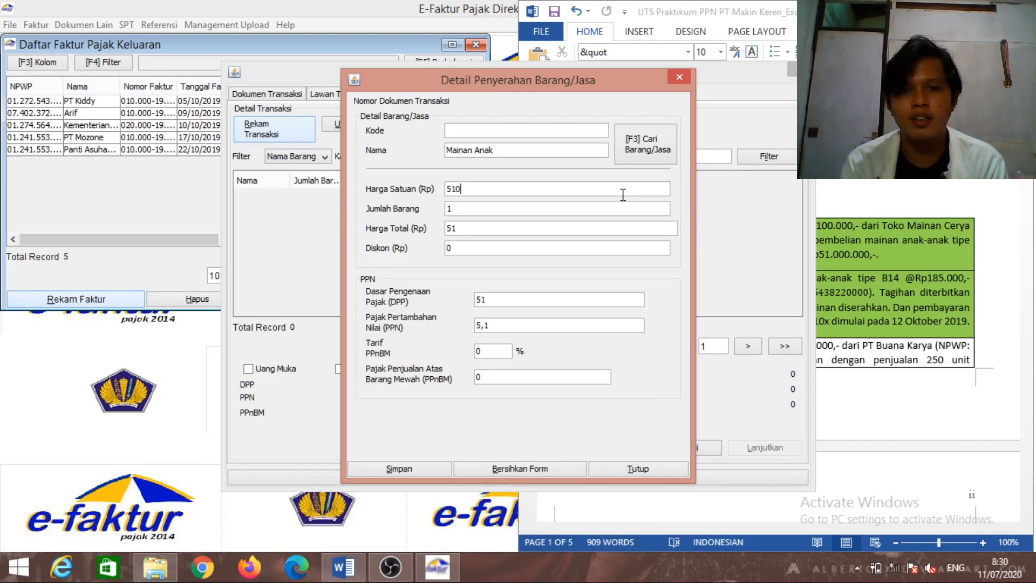
pyautogui.write('0000')
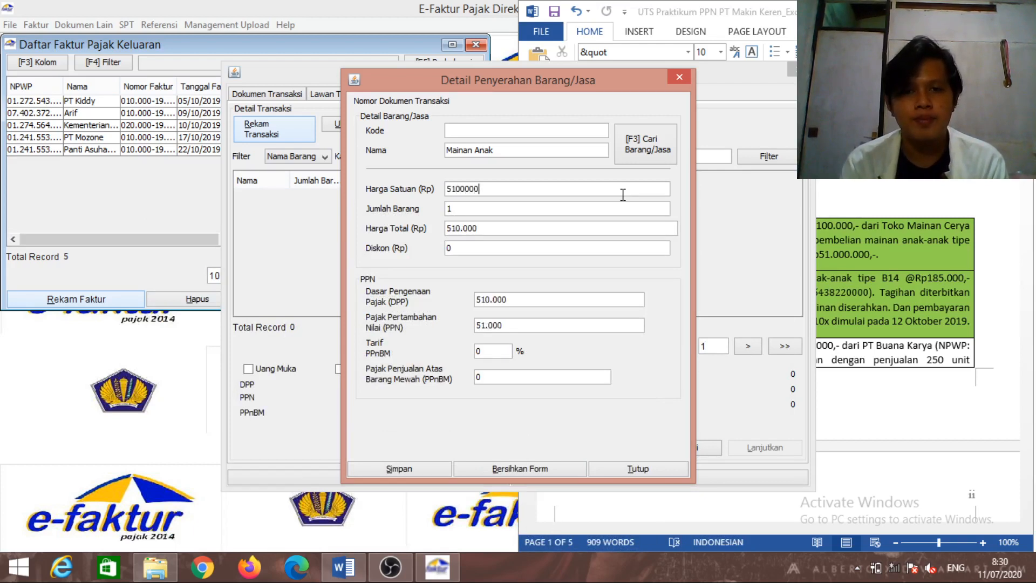
pyautogui.click(605, 226)
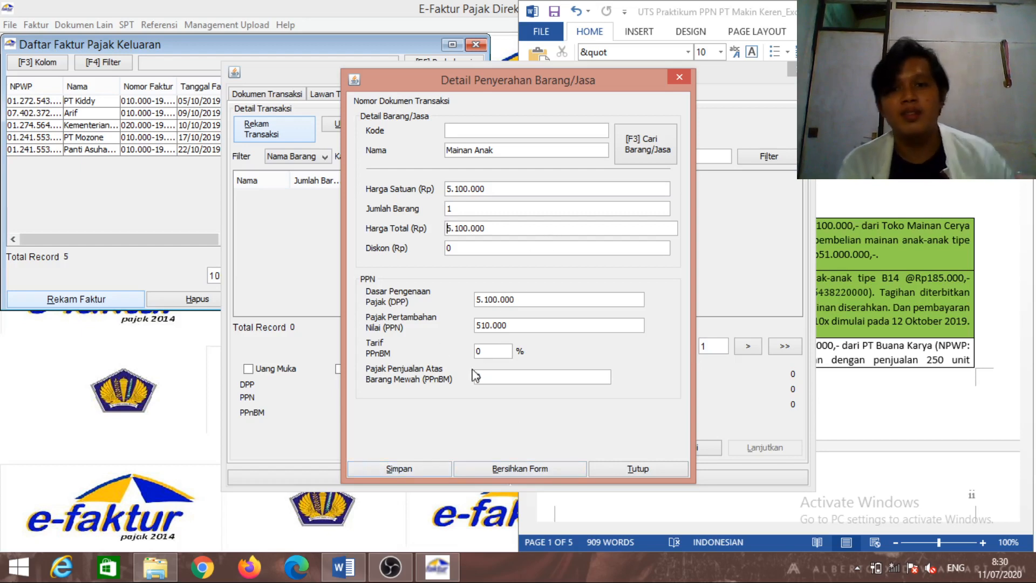
pyautogui.click(424, 468)
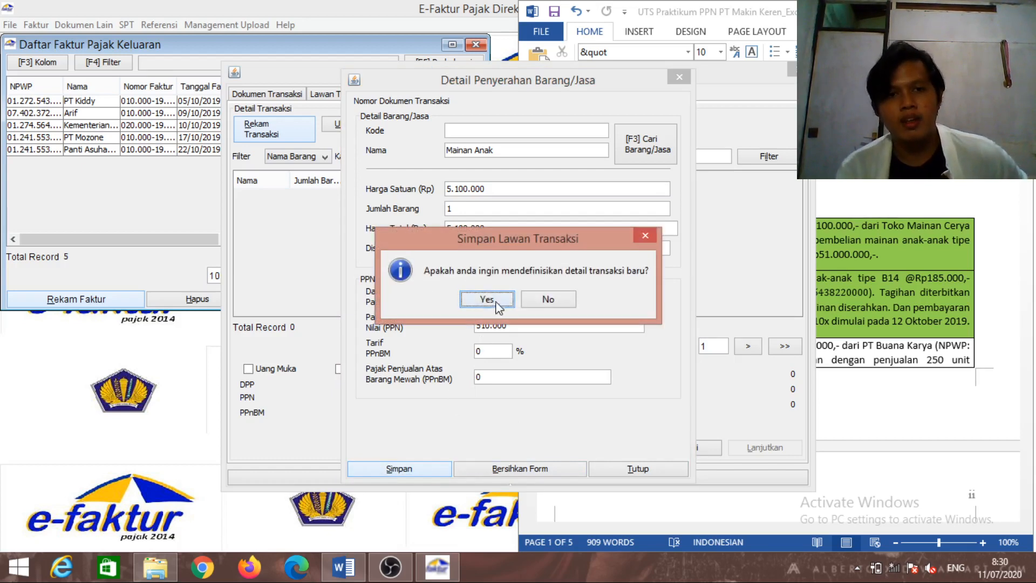
pyautogui.click(556, 299)
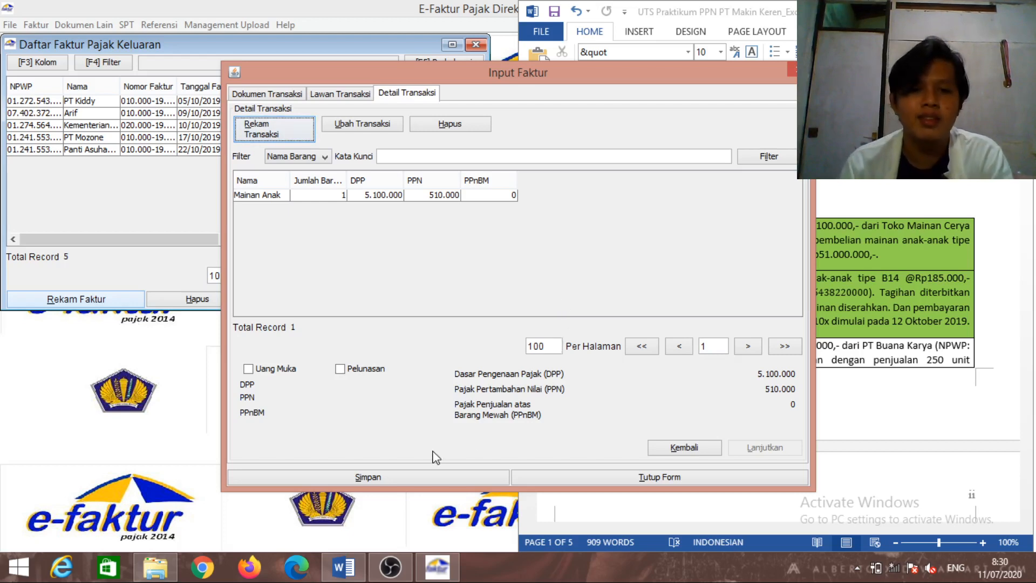
# Save the invoice, decline starting another, and bring the Word assignment forward
pyautogui.click(423, 478)
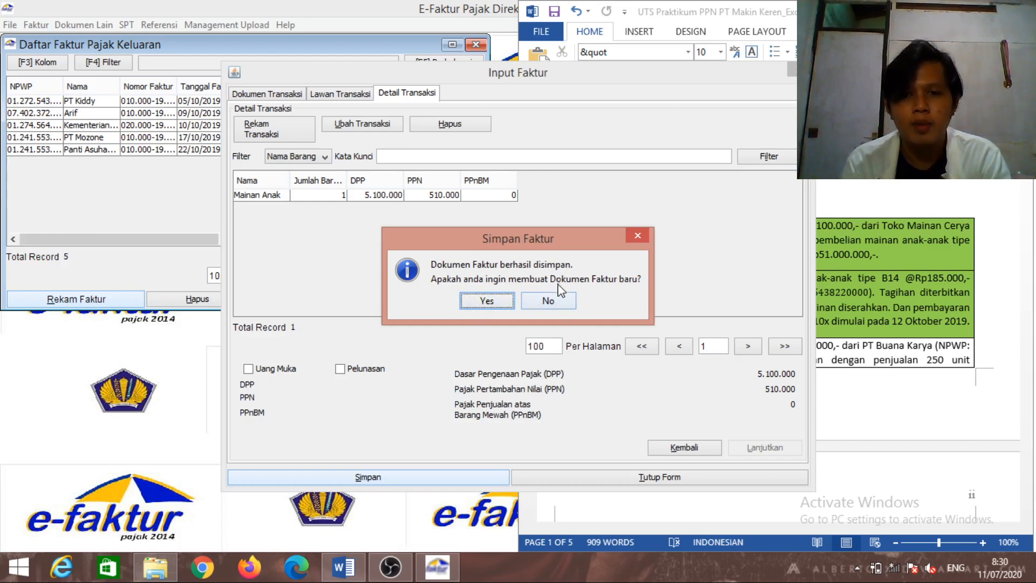
pyautogui.click(558, 299)
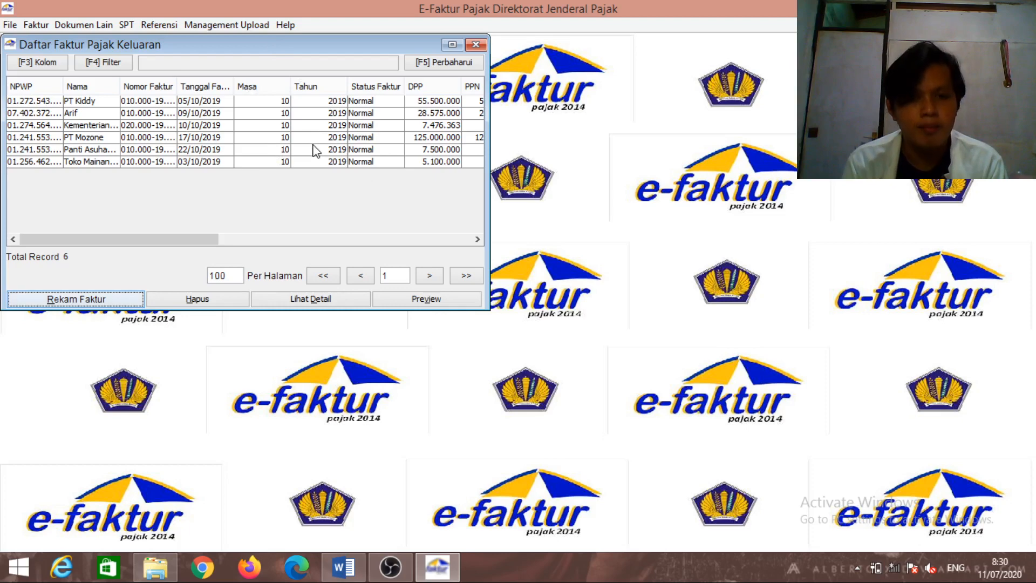
pyautogui.click(357, 575)
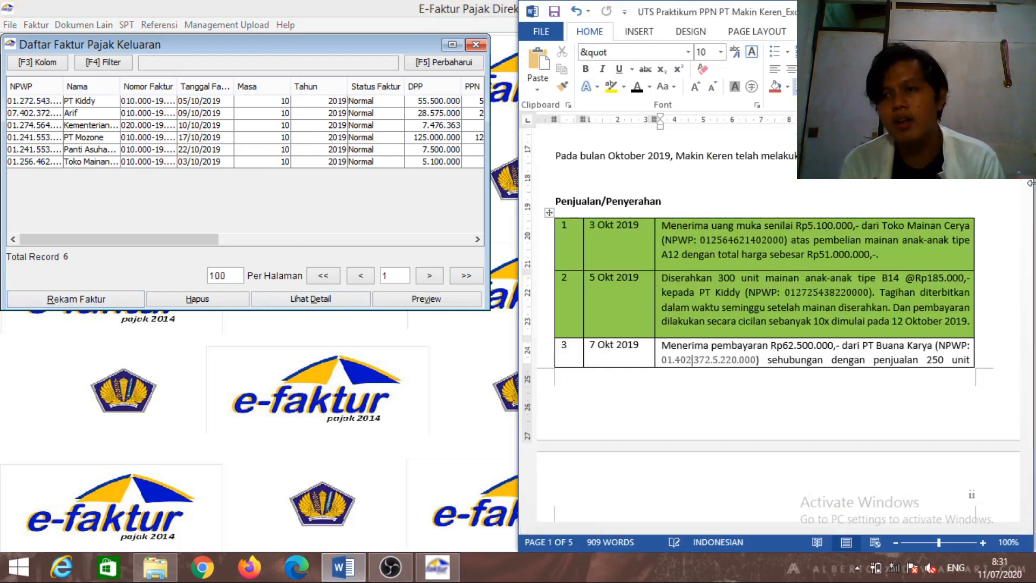
# Scroll through the October 2019 sales transactions in Word, then switch to OBS Studio
pyautogui.moveTo(1028, 195)
pyautogui.mouseDown()
pyautogui.moveTo(1029, 262)
pyautogui.moveTo(1032, 190)
pyautogui.mouseUp()
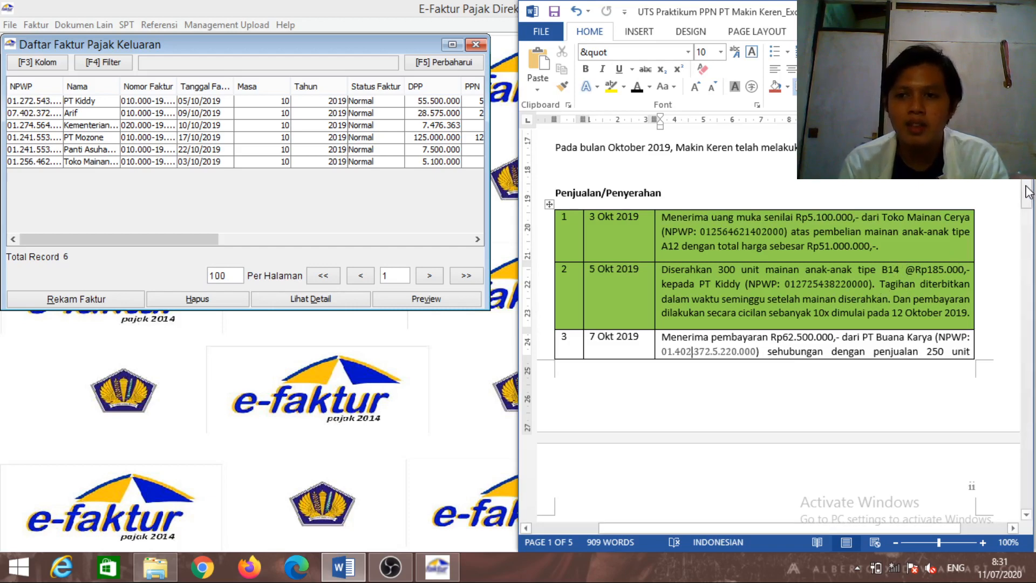
pyautogui.scroll(-3, 1026, 192)
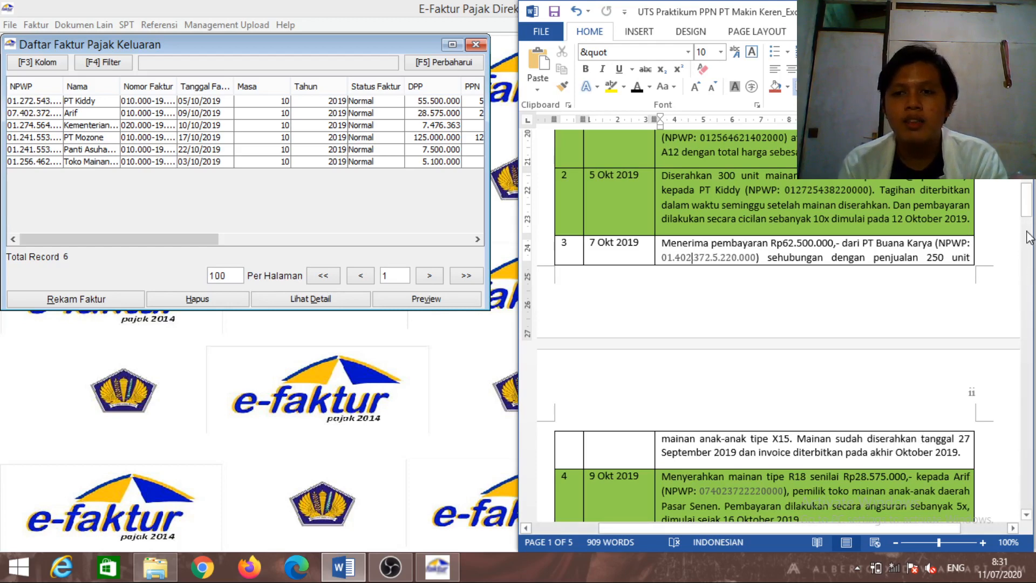
pyautogui.moveTo(1027, 212); pyautogui.dragTo(1029, 219)
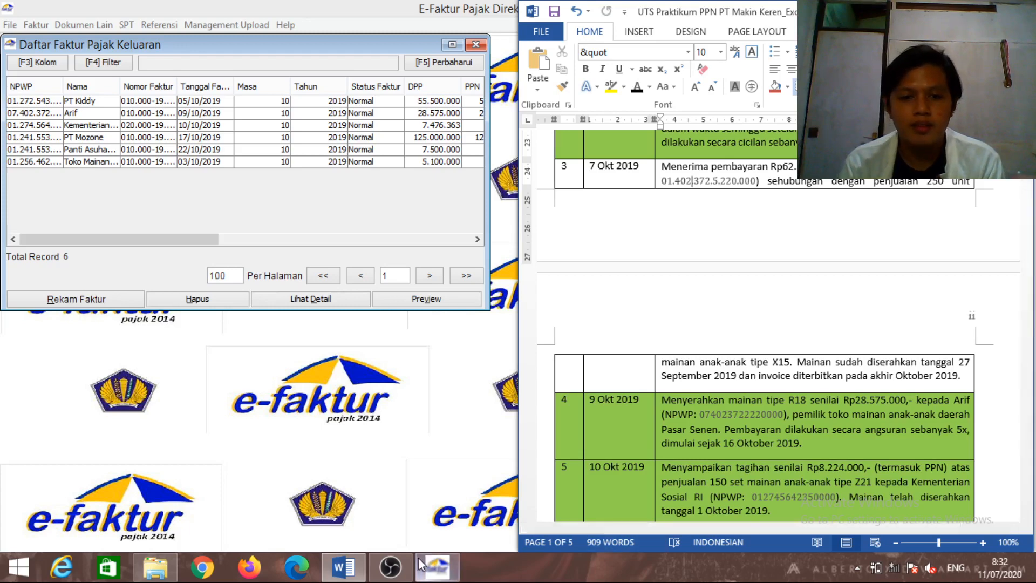
pyautogui.click(390, 567)
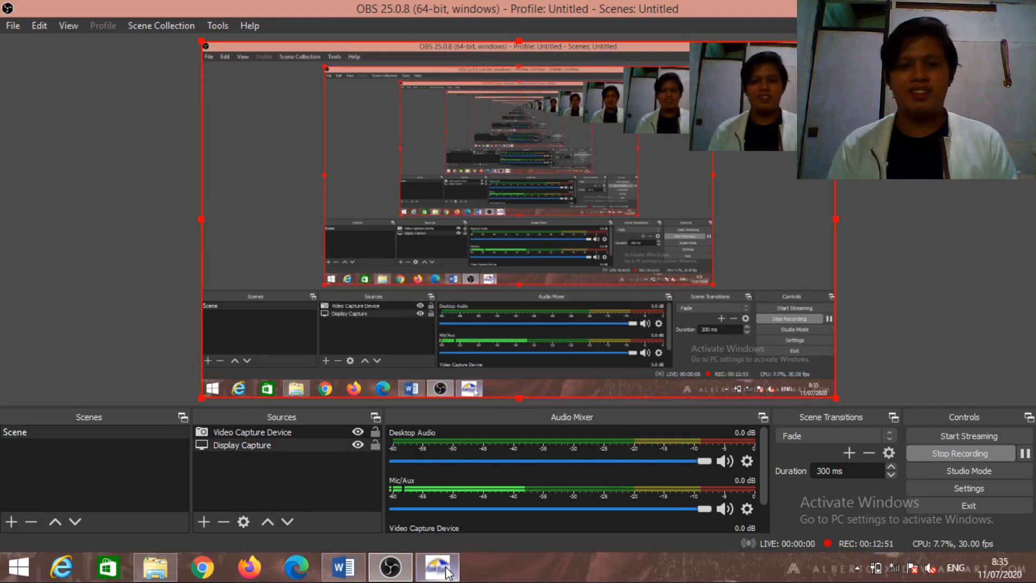
# Bring Word back in front and scroll to the 3–9 Okt 2019 transactions
pyautogui.click(360, 568)
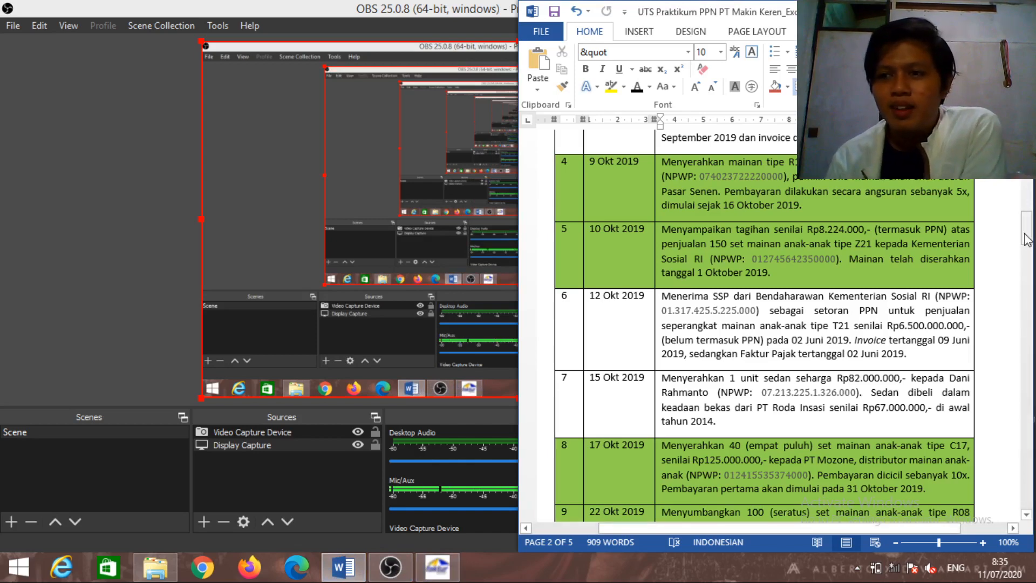
pyautogui.moveTo(1026, 237); pyautogui.dragTo(1026, 209)
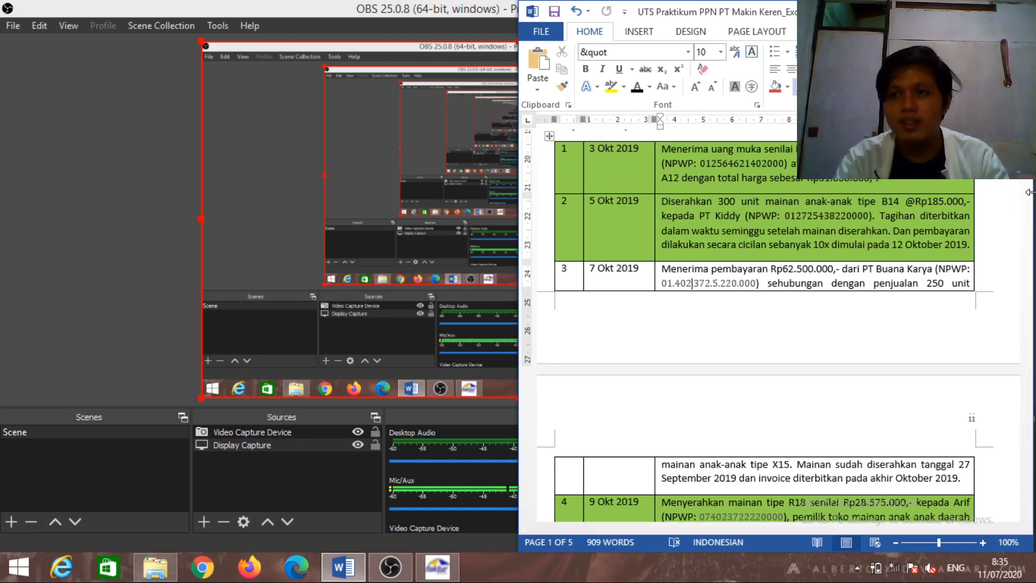
# Scroll the Word exam document to transactions 4–7, then return to the e-Faktur output-invoice list
pyautogui.moveTo(1028, 193); pyautogui.dragTo(1031, 216)
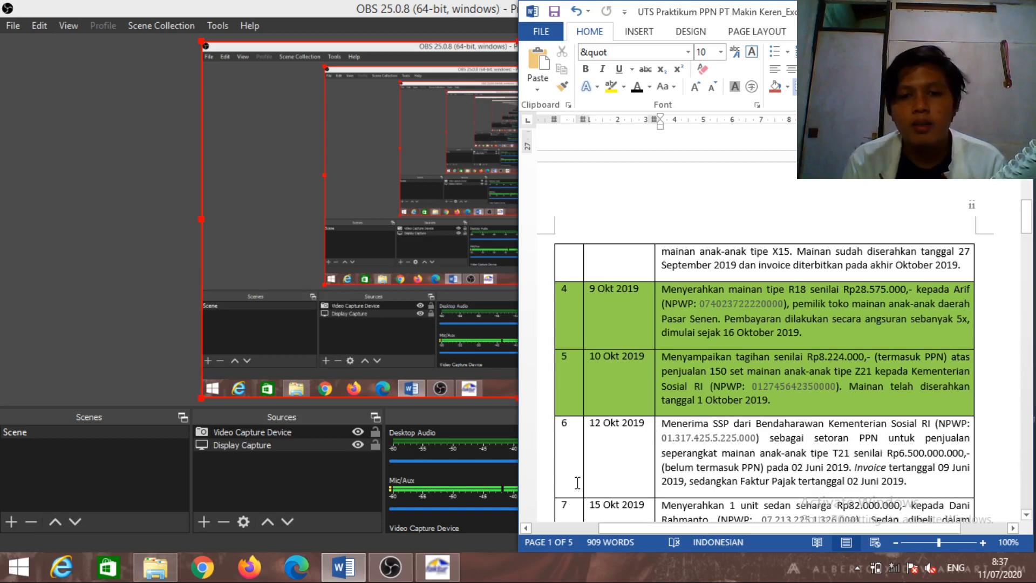
pyautogui.click(447, 567)
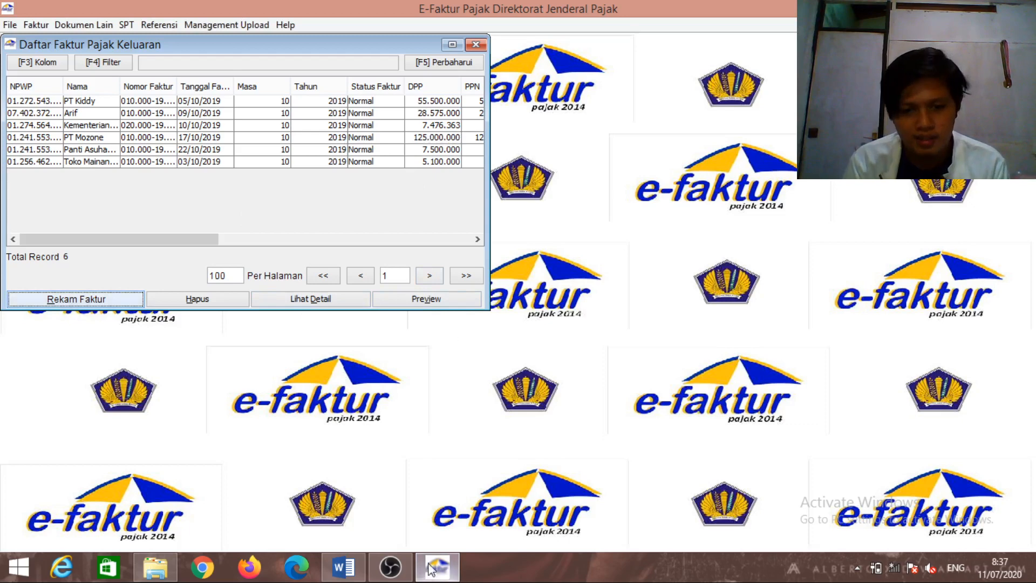
# Scroll the Word assignment further, then widen the Nomor Faktur column in Daftar Faktur Pajak Keluaran
pyautogui.click(362, 566)
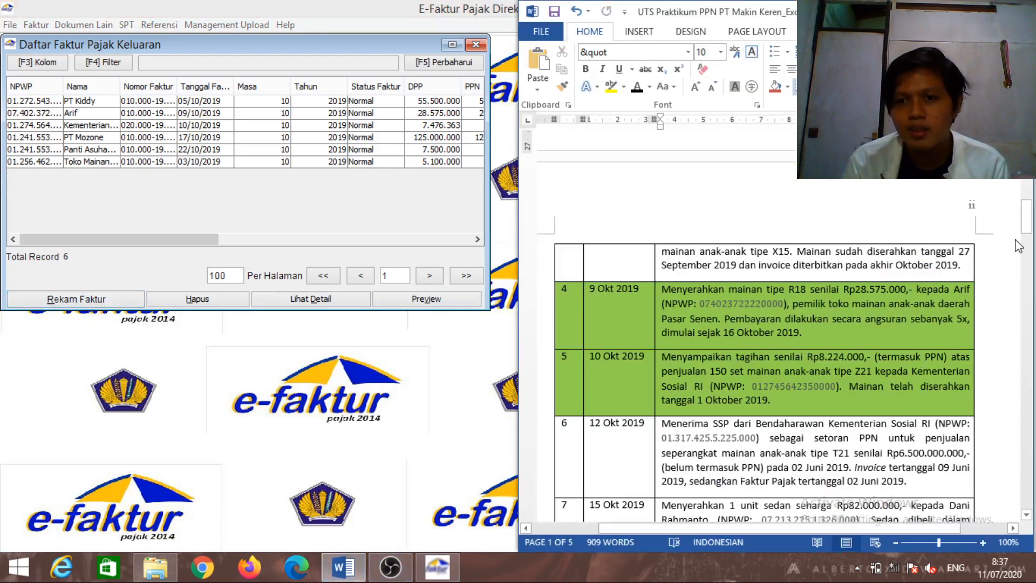
pyautogui.click(1028, 224)
pyautogui.moveTo(1028, 224); pyautogui.dragTo(1030, 234)
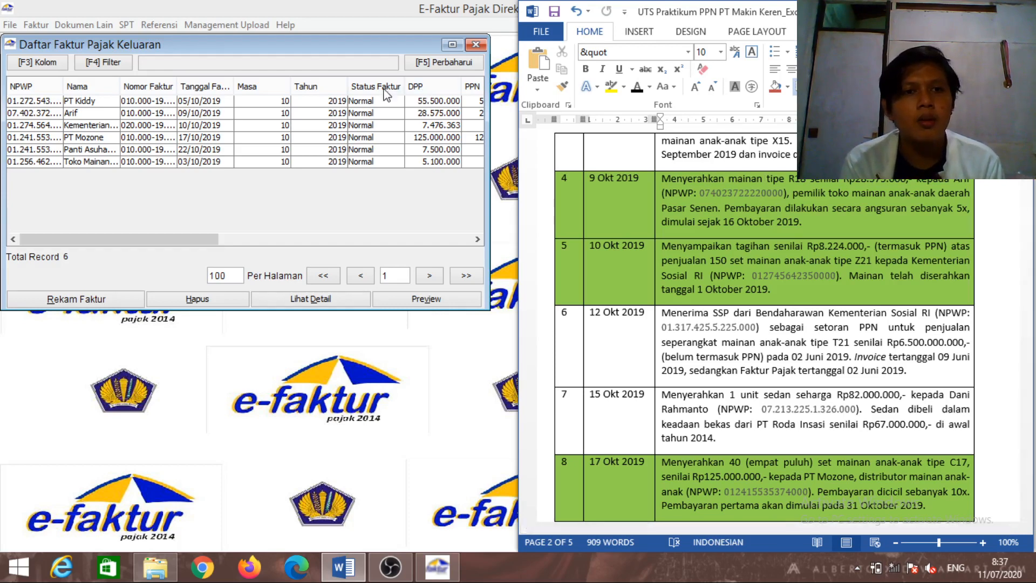
pyautogui.moveTo(178, 85); pyautogui.dragTo(202, 85)
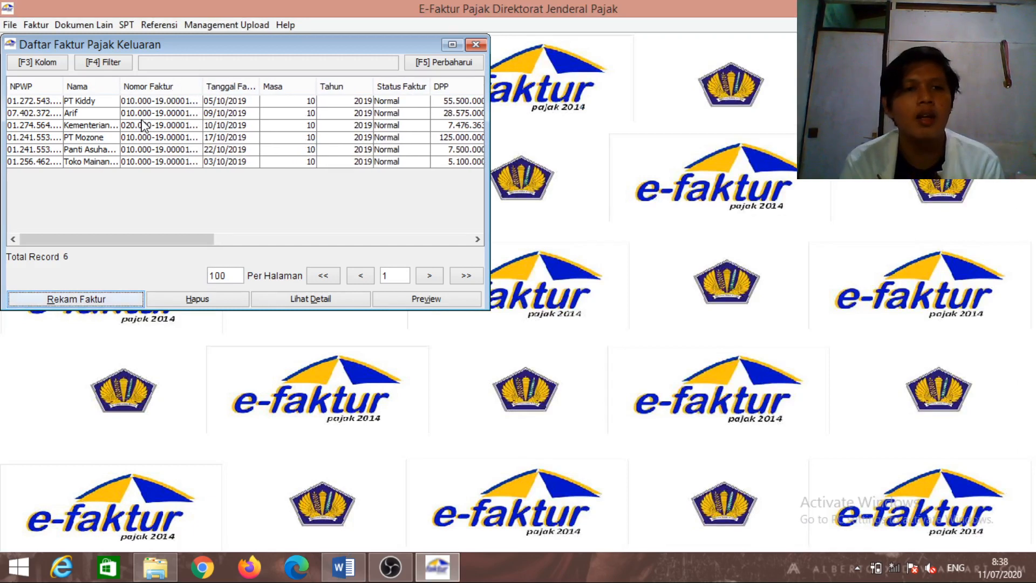
pyautogui.click(137, 297)
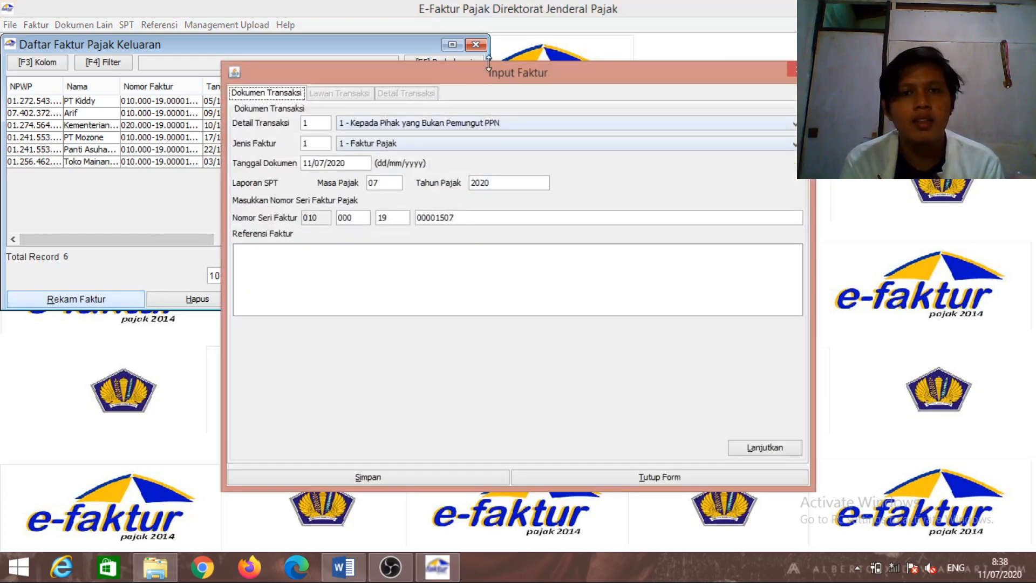
pyautogui.click(492, 123)
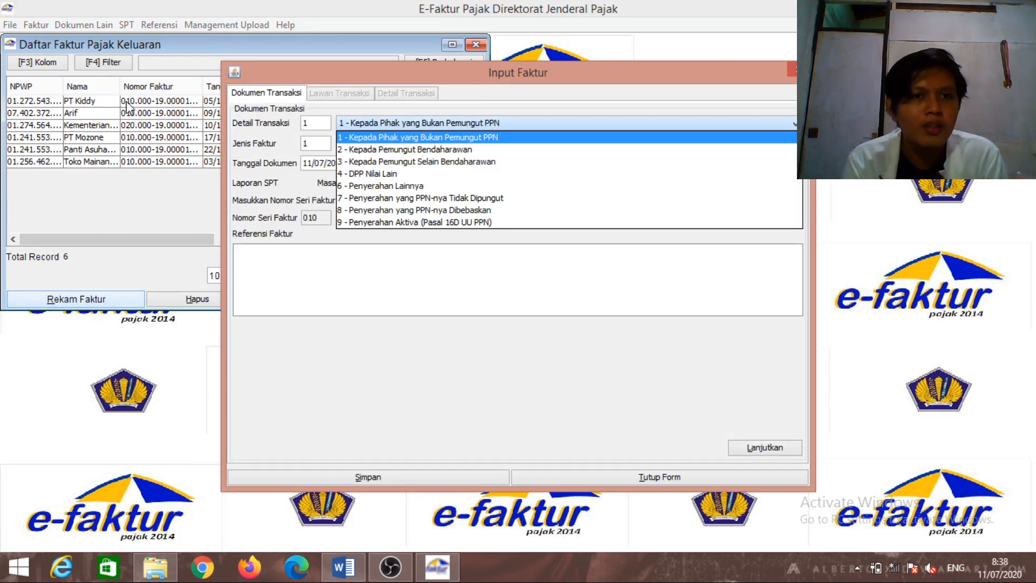
pyautogui.click(515, 151)
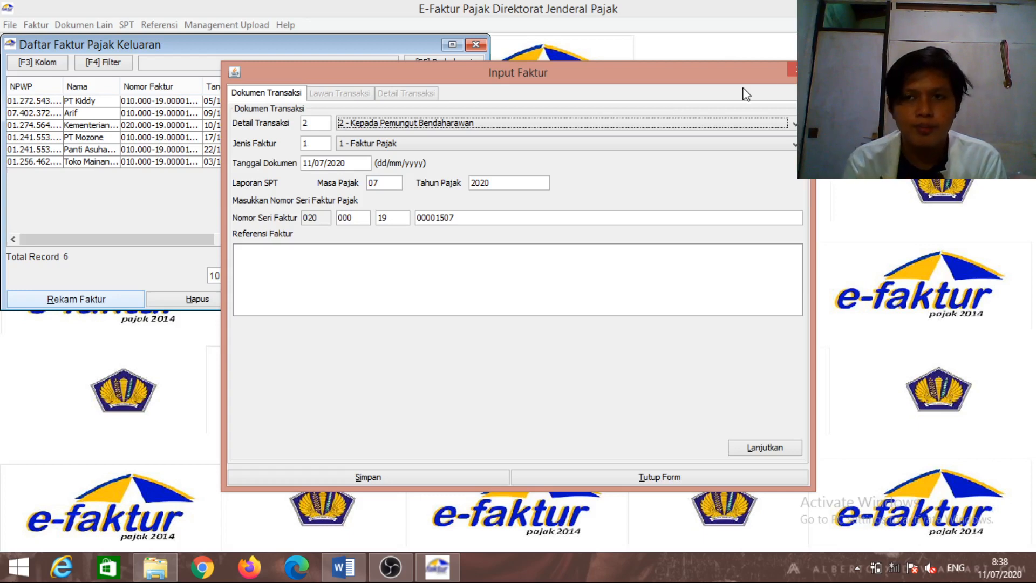
pyautogui.click(790, 67)
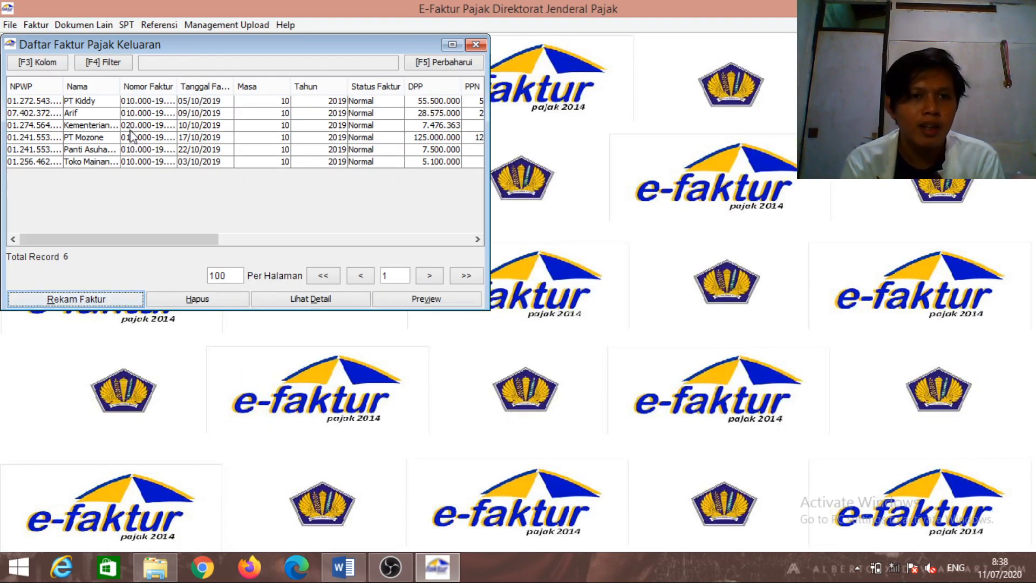
pyautogui.click(343, 566)
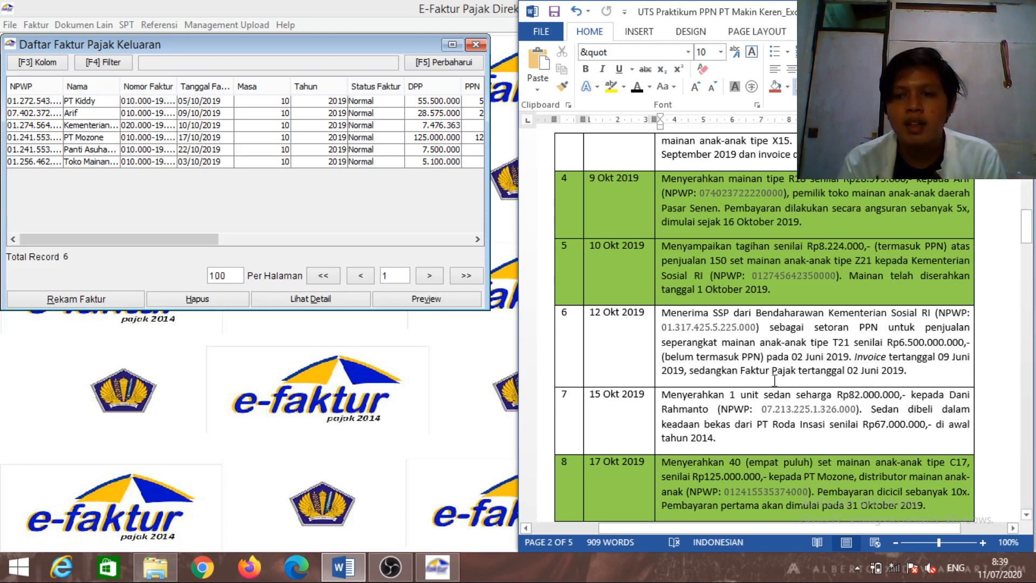
pyautogui.click(1029, 237)
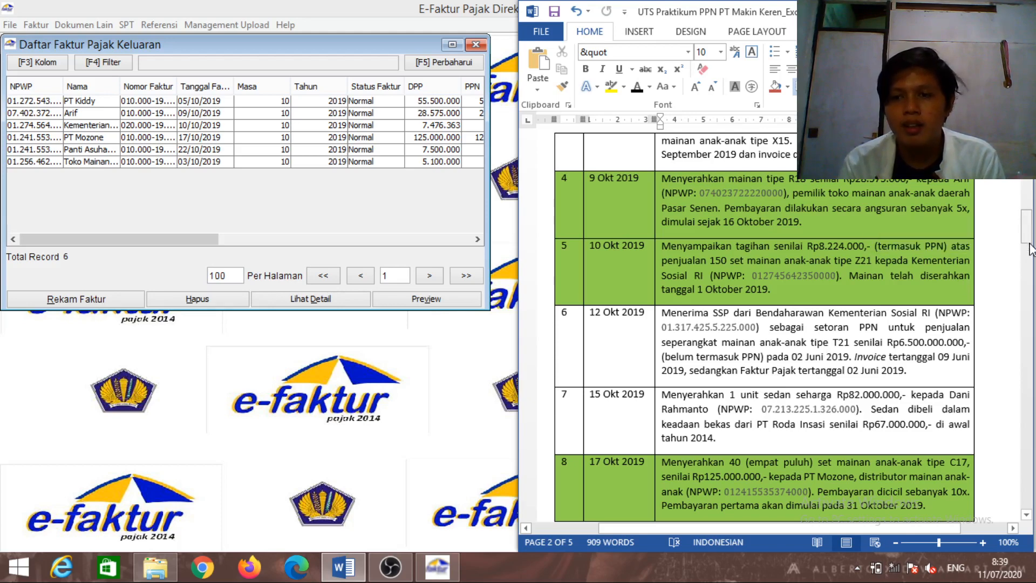
pyautogui.click(1028, 238)
pyautogui.moveTo(1029, 242); pyautogui.dragTo(1032, 260)
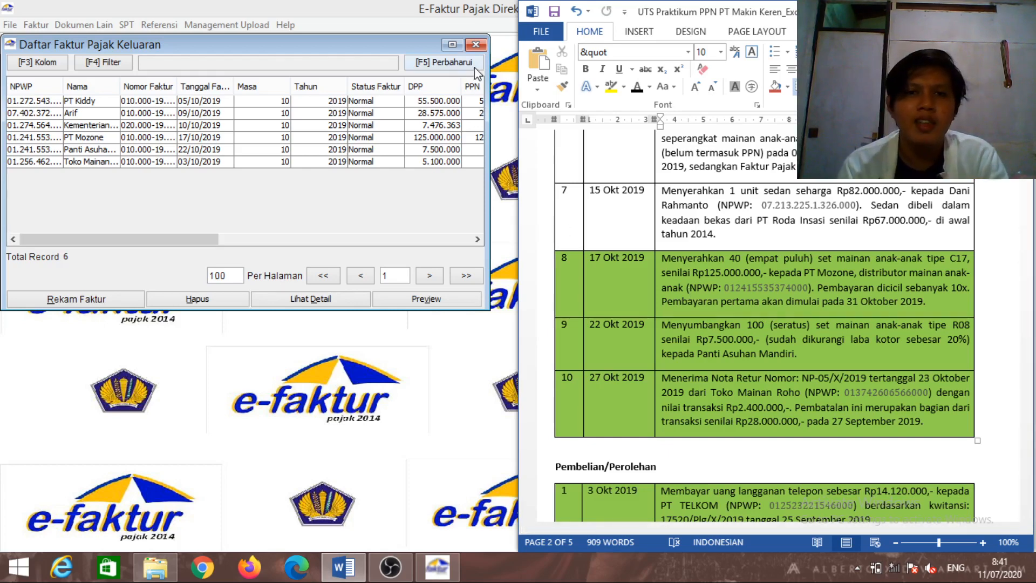
# Close the output invoice list and start a blank return under Retur Pajak Keluaran > Administrasi Nota Retur
pyautogui.click(467, 50)
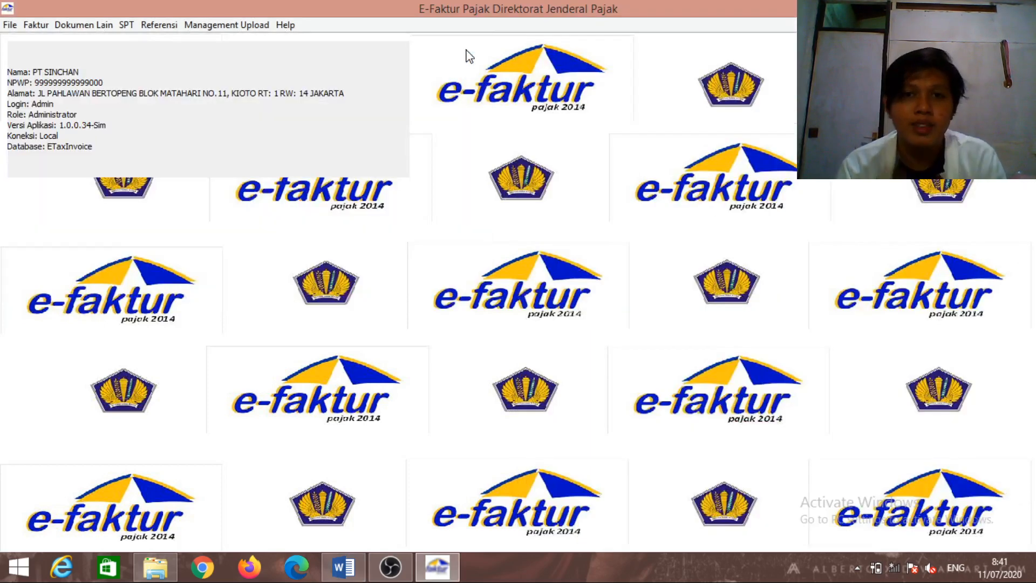
pyautogui.click(39, 25)
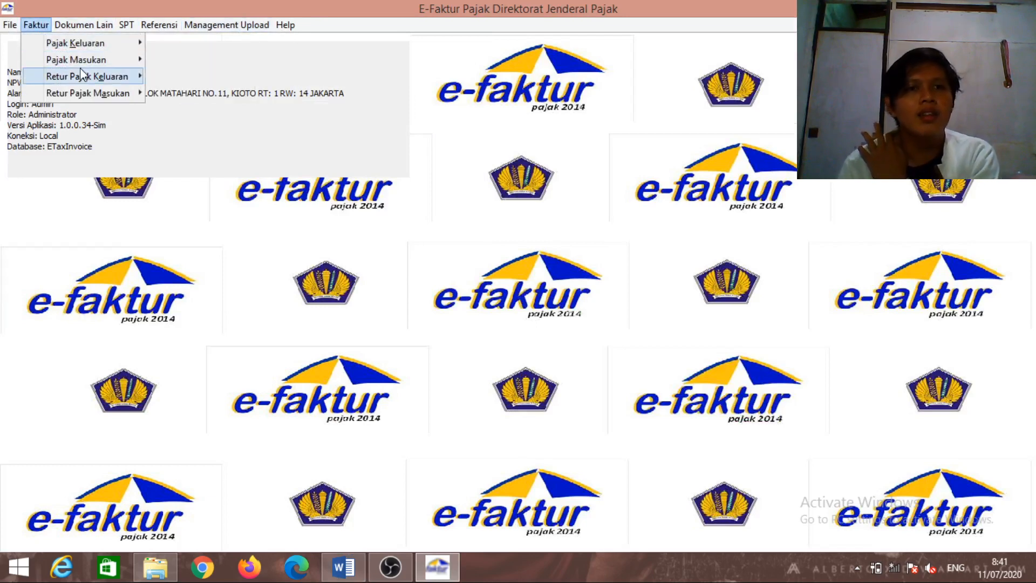
pyautogui.moveTo(81, 75)
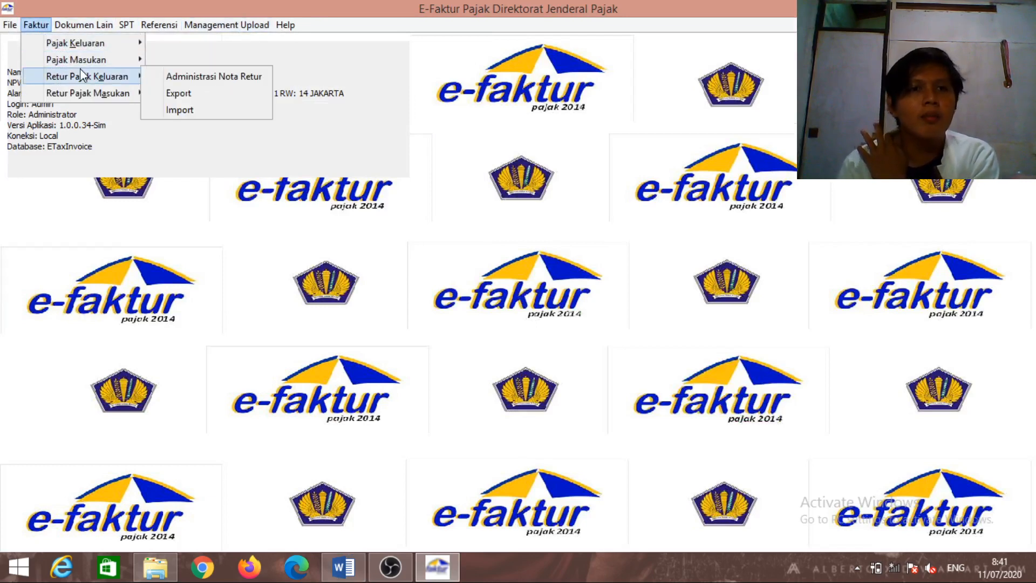
pyautogui.click(165, 78)
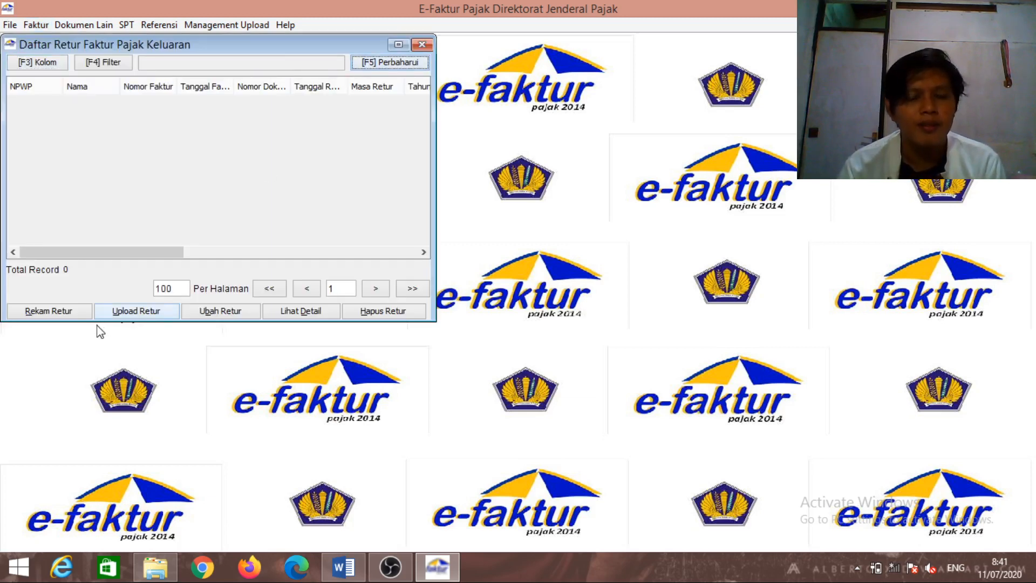
pyautogui.click(65, 315)
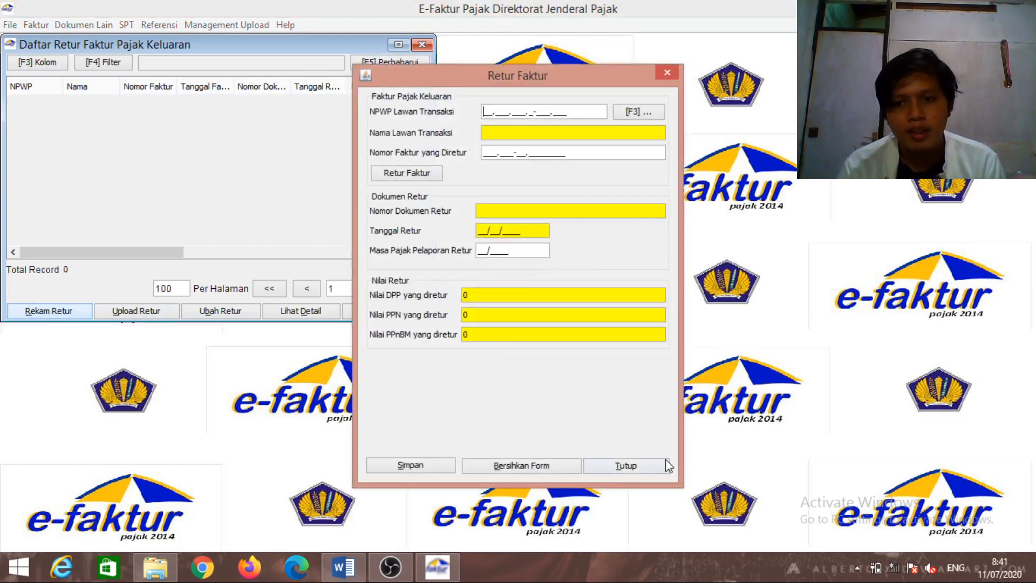
# Place the Retur Faktur form to the left, beside the Word assignment document
pyautogui.click(343, 566)
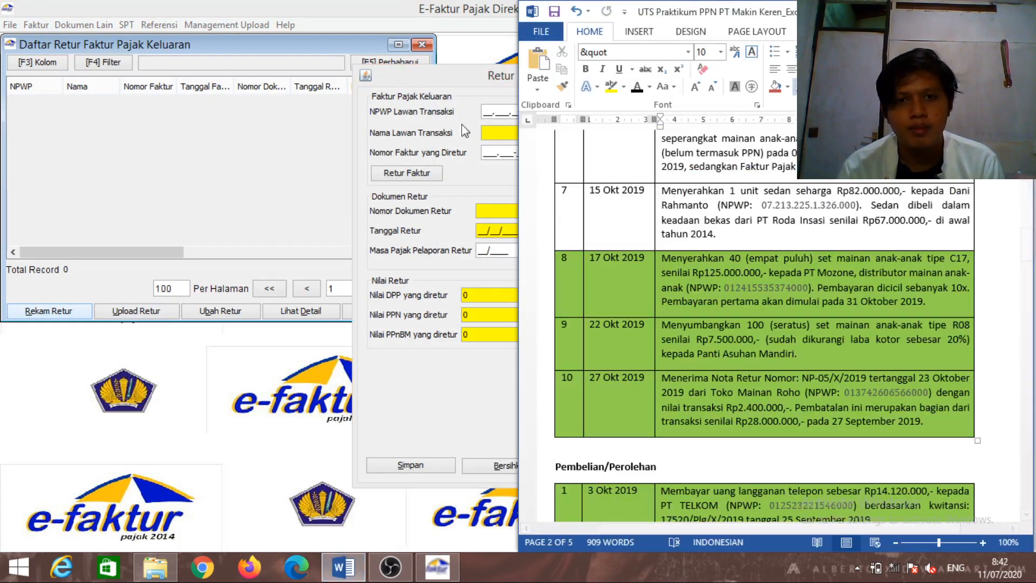
pyautogui.click(429, 82)
pyautogui.moveTo(430, 82); pyautogui.dragTo(203, 91)
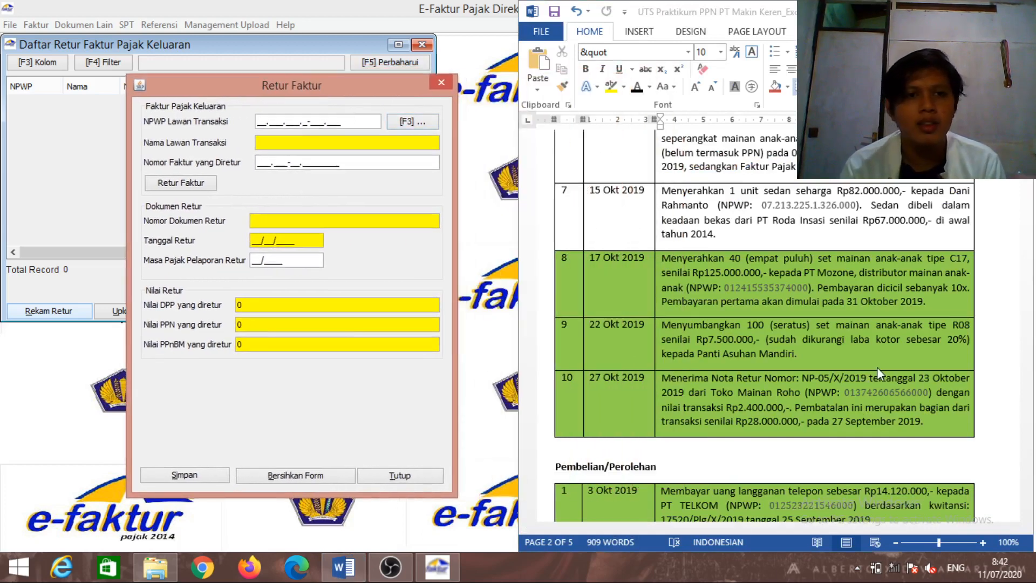
# List all 13 counterparties in Referensi Lawan Transaksi, widen Nama, and select Toko Mainan Roho
pyautogui.click(424, 124)
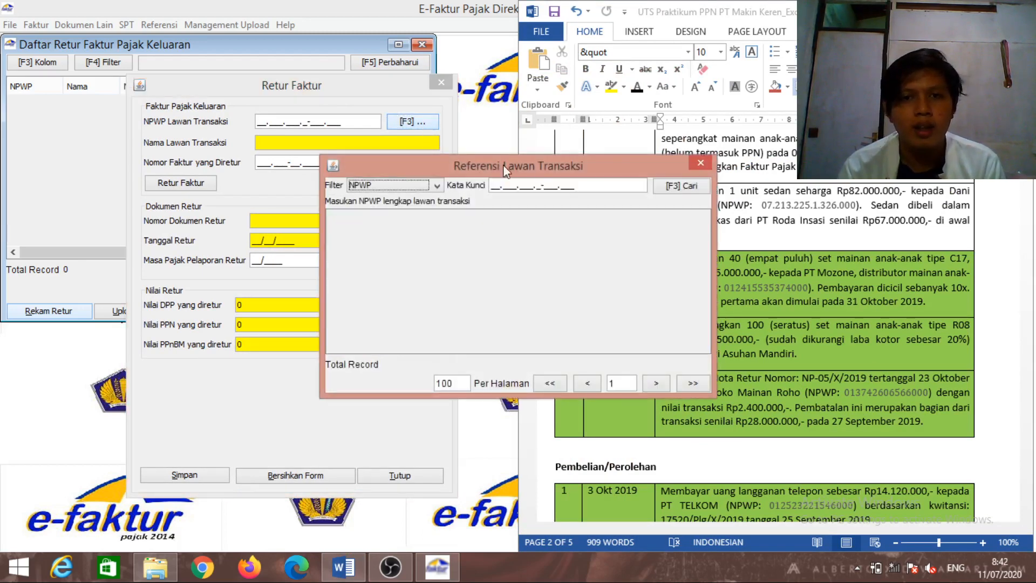
pyautogui.click(690, 193)
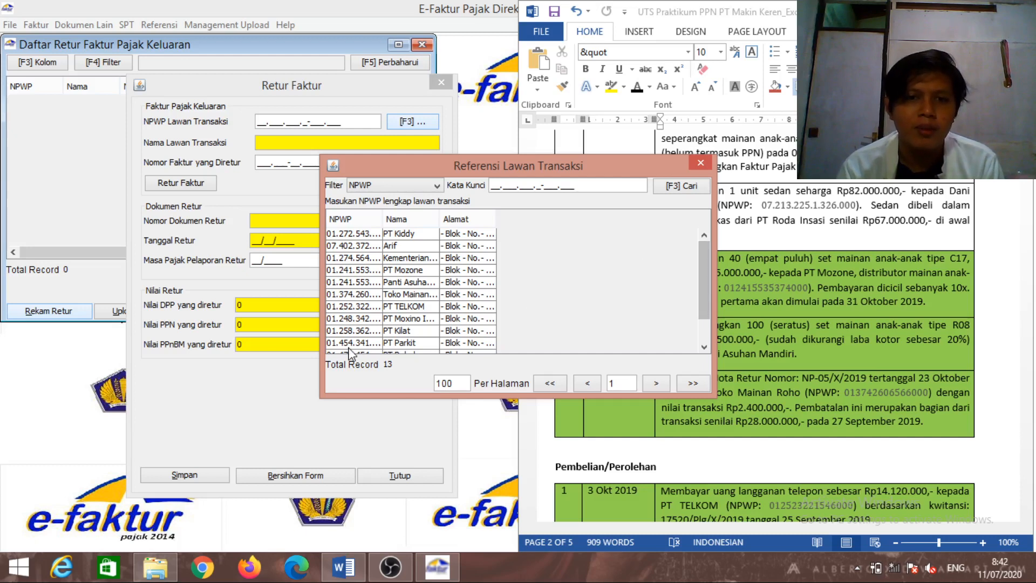
pyautogui.moveTo(439, 215)
pyautogui.mouseDown()
pyautogui.moveTo(474, 216)
pyautogui.moveTo(433, 216)
pyautogui.mouseUp()
pyautogui.click(441, 297)
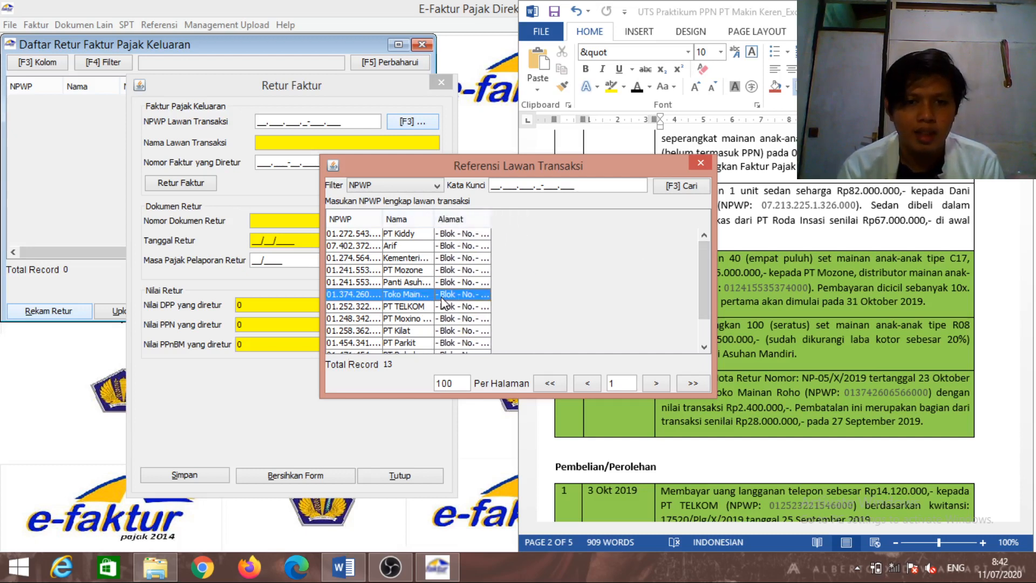
# Set Toko Mainan Roho as counterparty and look up returned invoice 010.000-19.00001500
pyautogui.doubleClick(442, 299)
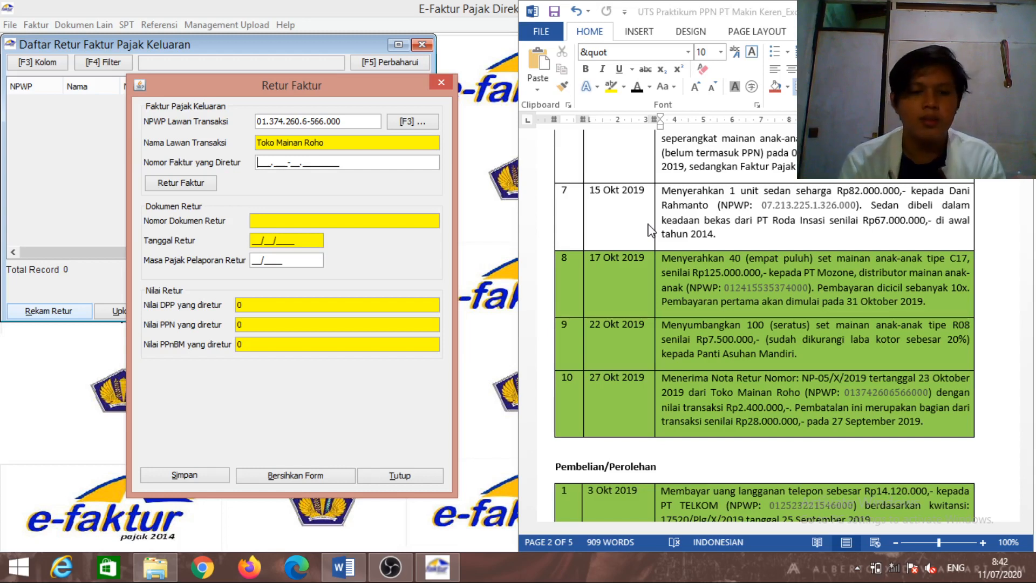
pyautogui.write('010.')
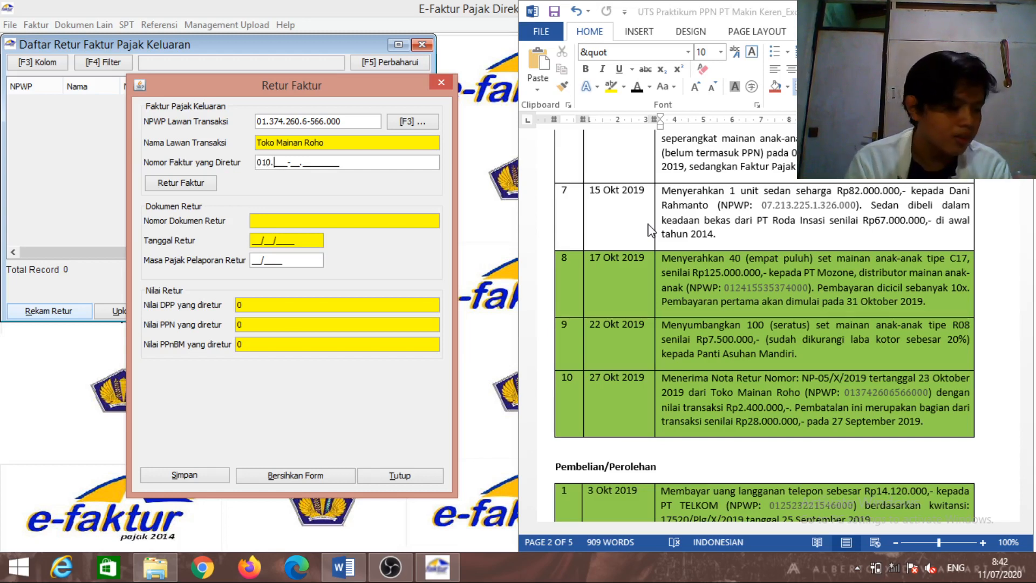
pyautogui.write('1')
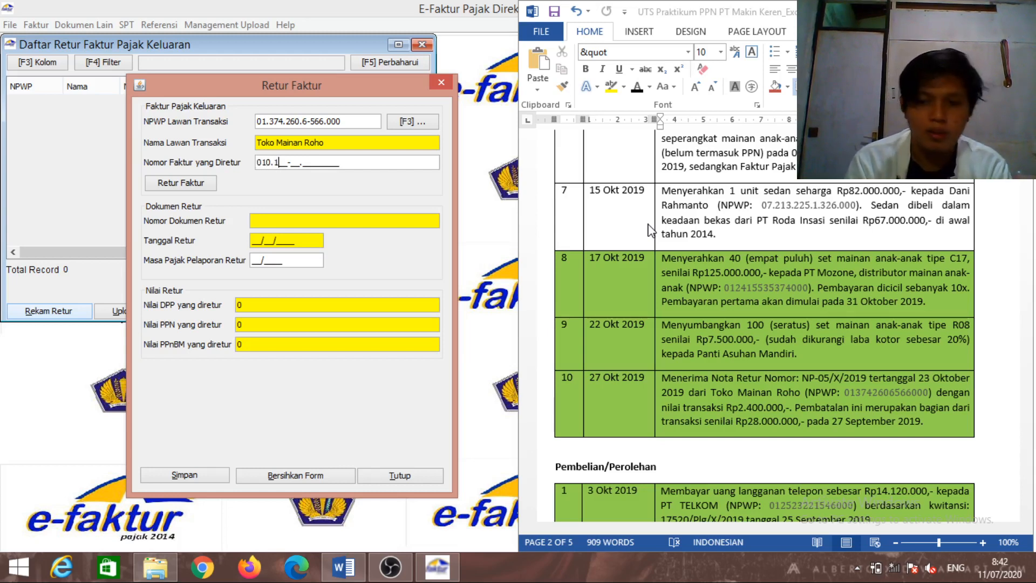
pyautogui.press('BackSpace')
pyautogui.write('000-1')
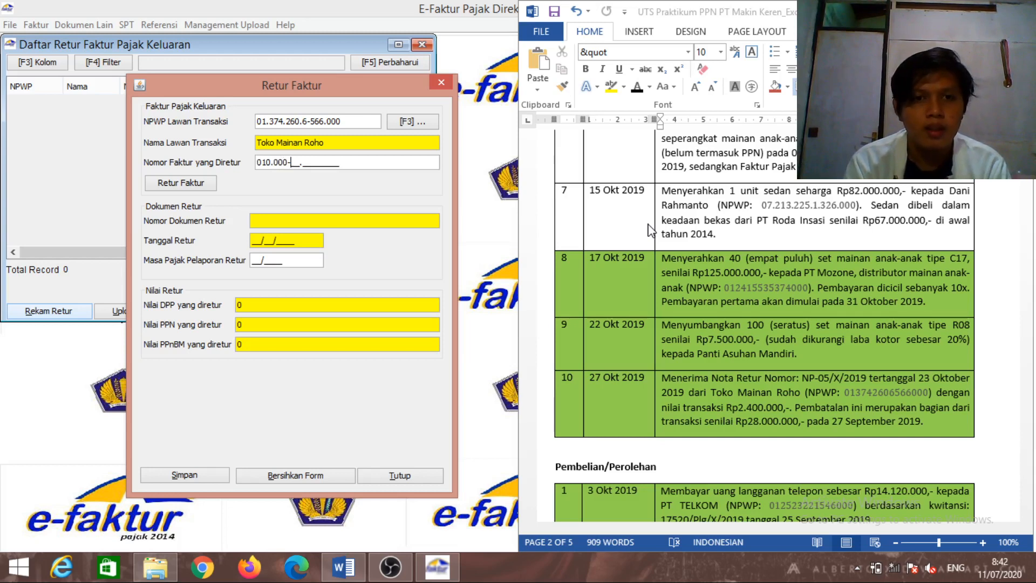
pyautogui.write('9.')
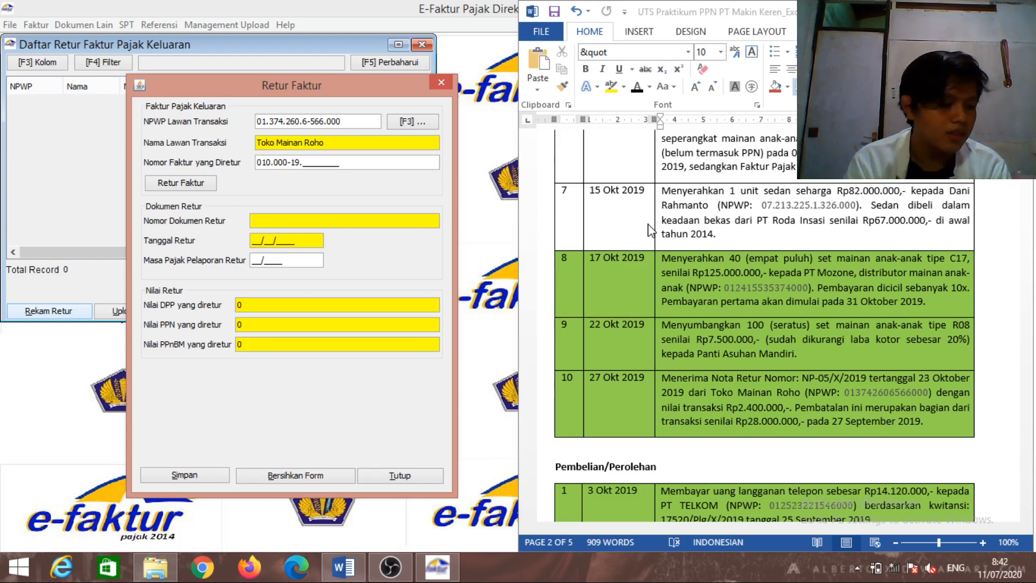
pyautogui.write('000')
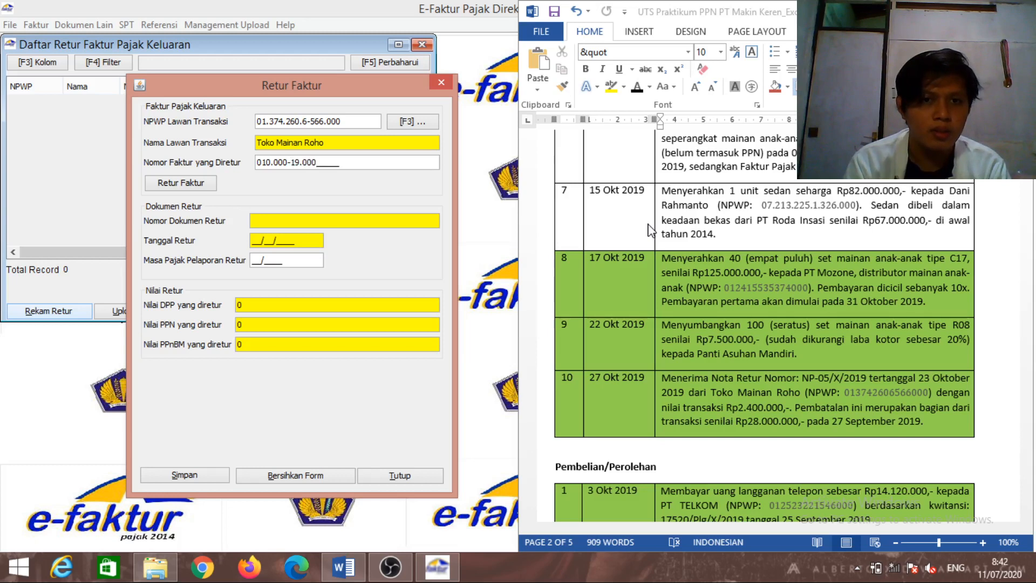
pyautogui.write('0')
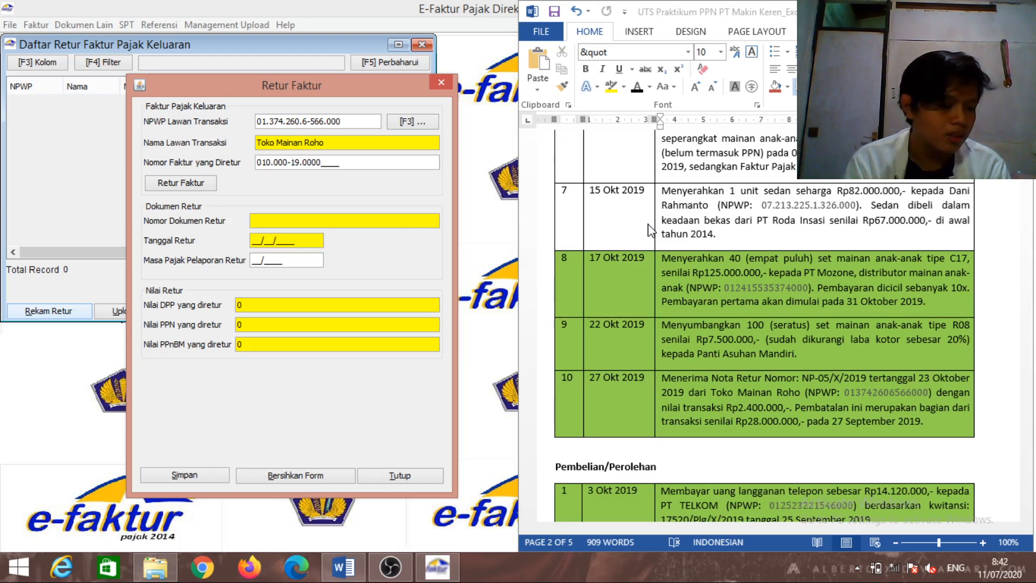
pyautogui.write('1')
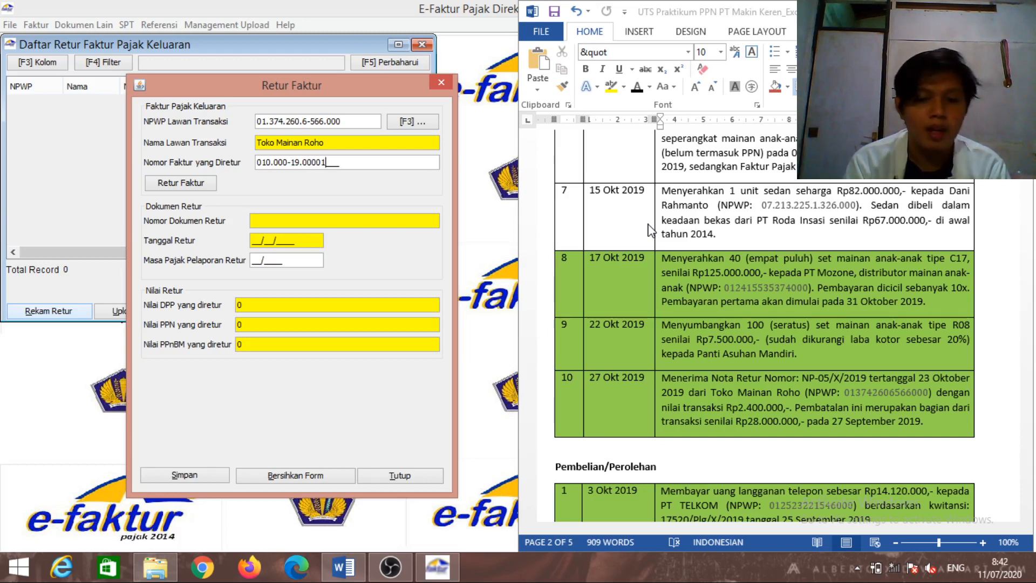
pyautogui.write('500')
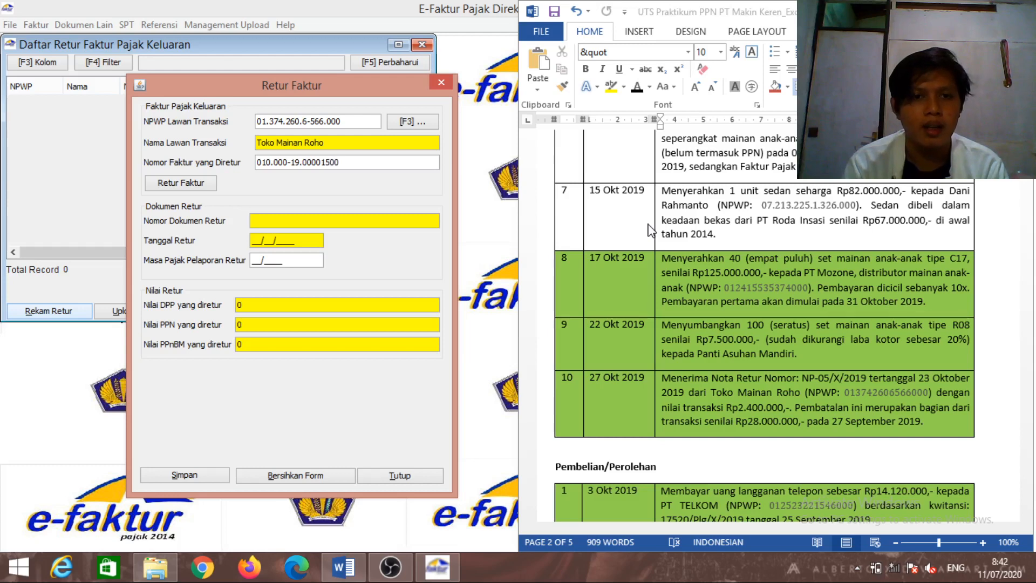
pyautogui.click(651, 231)
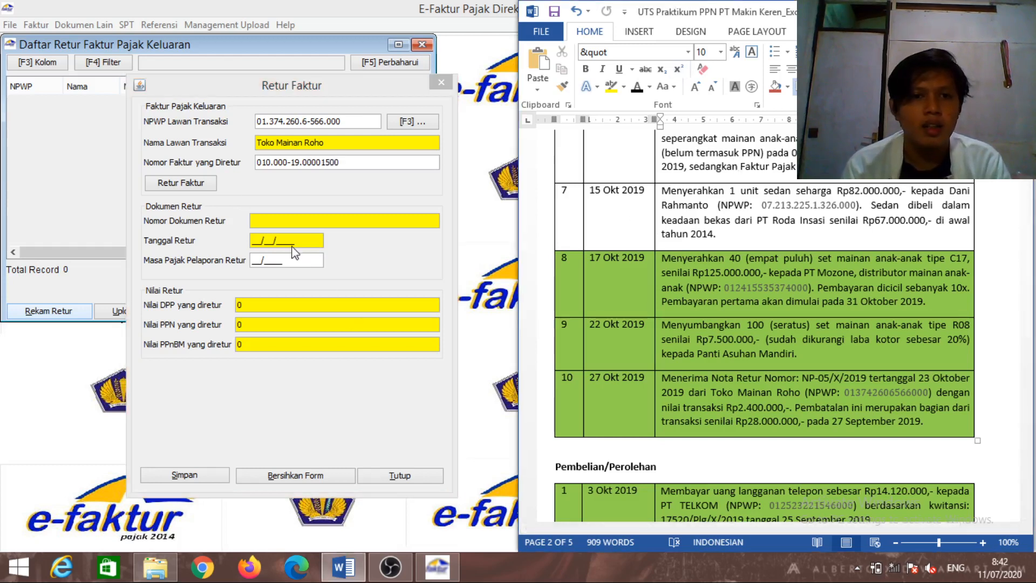
pyautogui.click(205, 189)
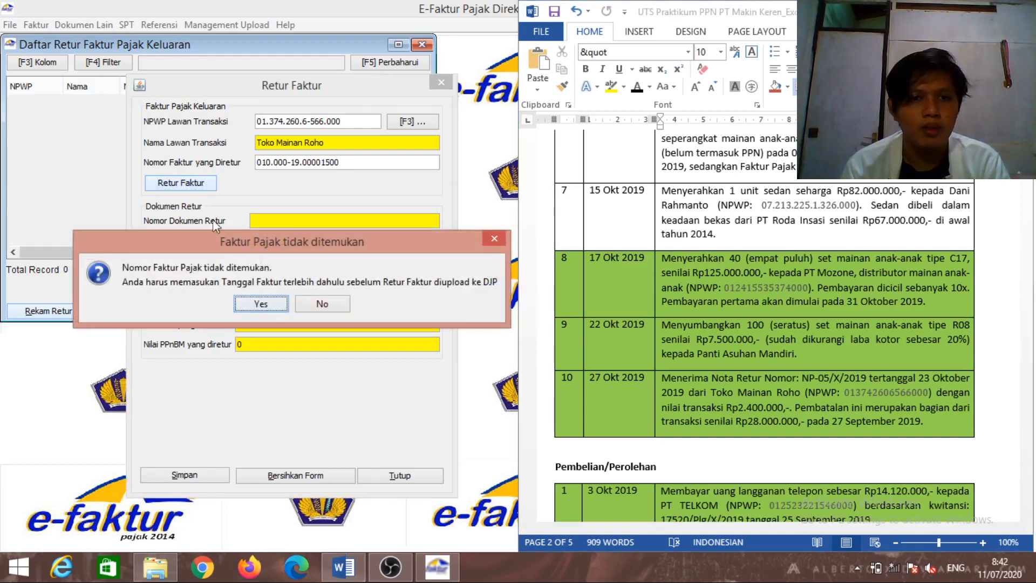
# Enter returned invoice date 27/09/2019 manually and continue the return with manual entry
pyautogui.click(251, 300)
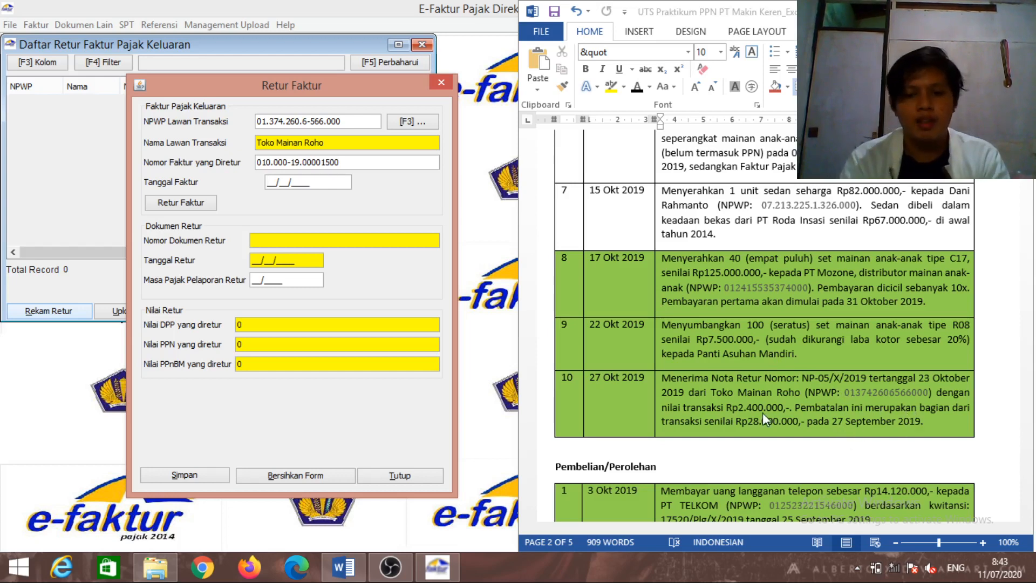
pyautogui.write('27/')
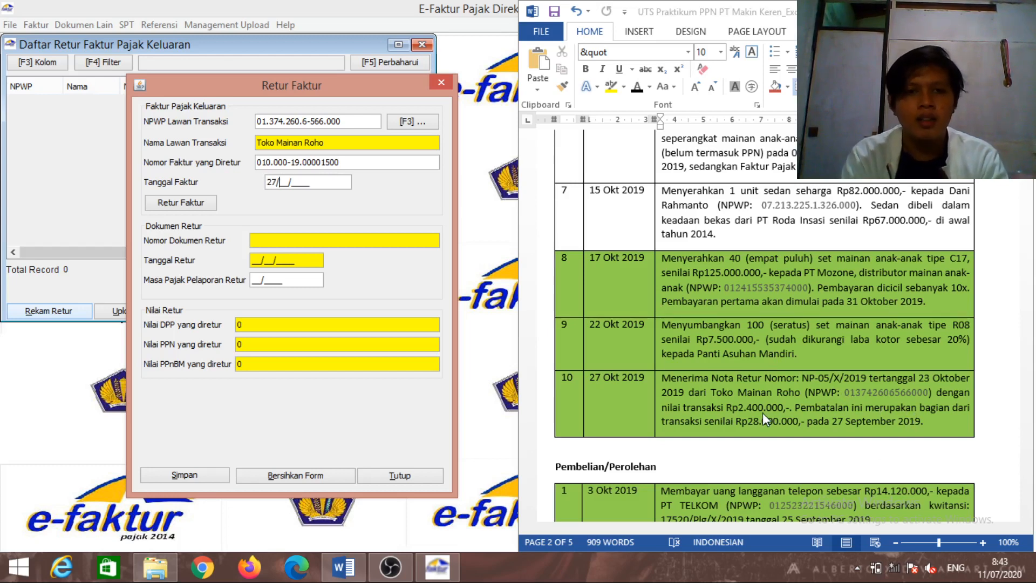
pyautogui.write('09/')
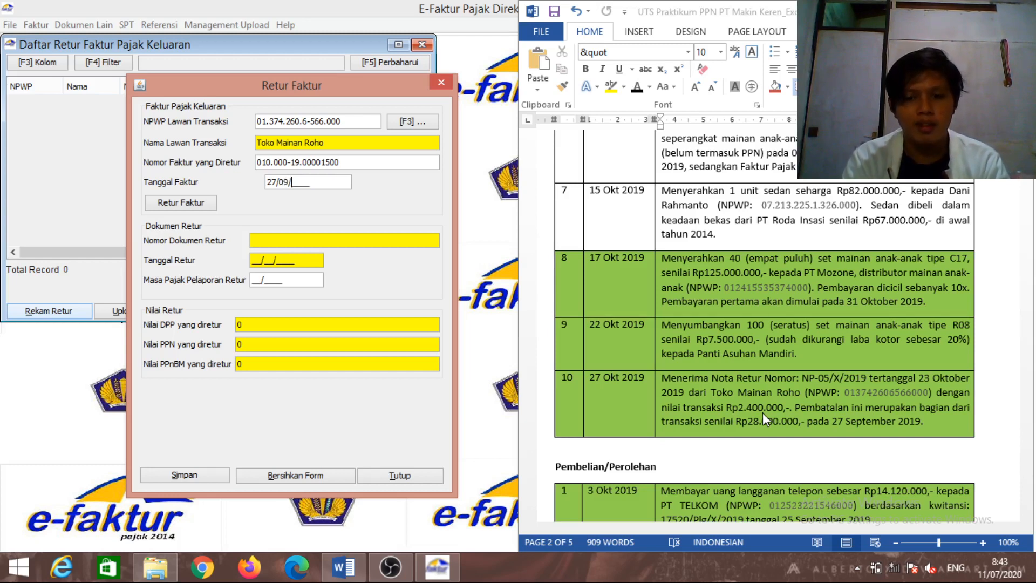
pyautogui.write('20')
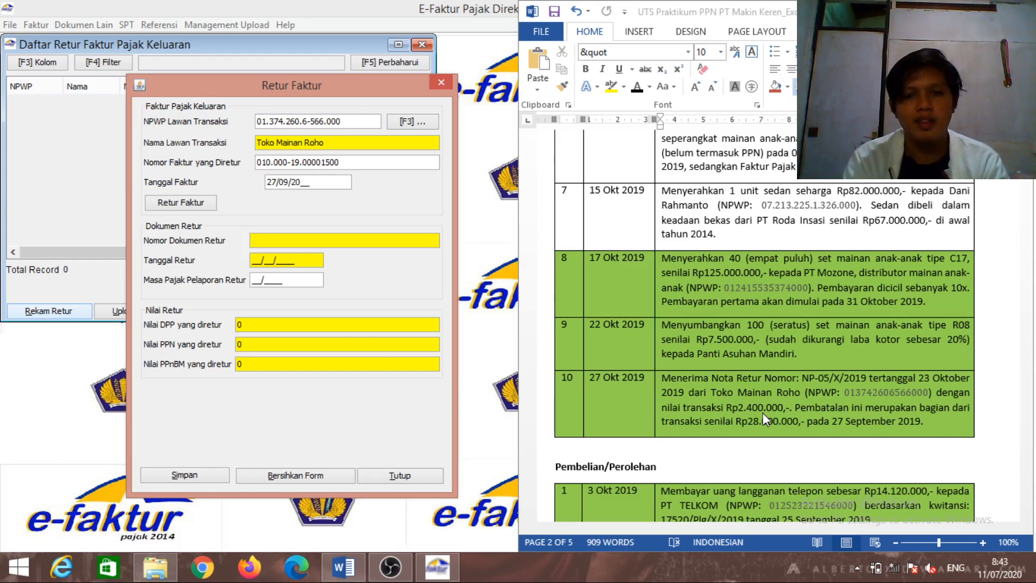
pyautogui.write('19')
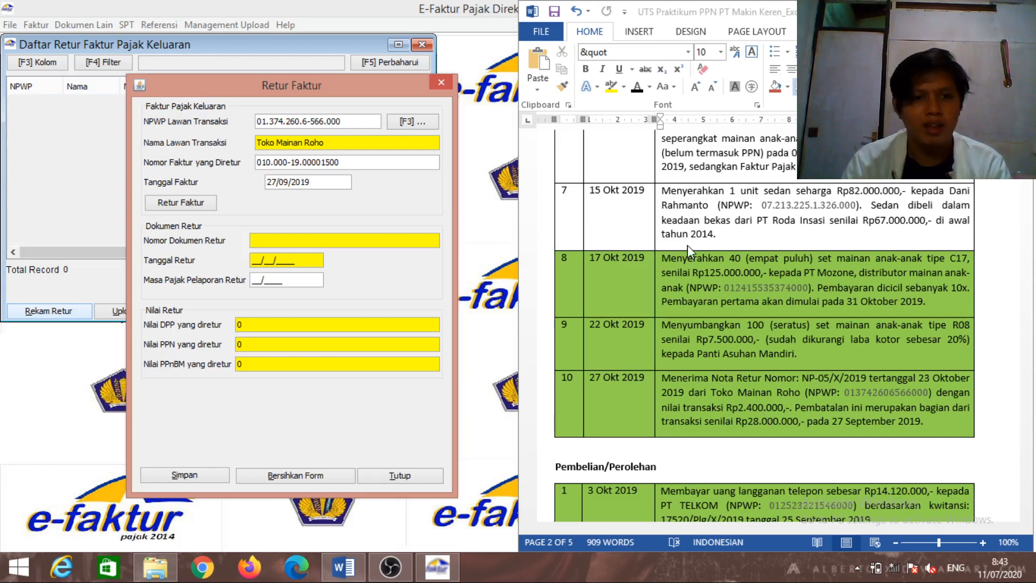
pyautogui.click(203, 204)
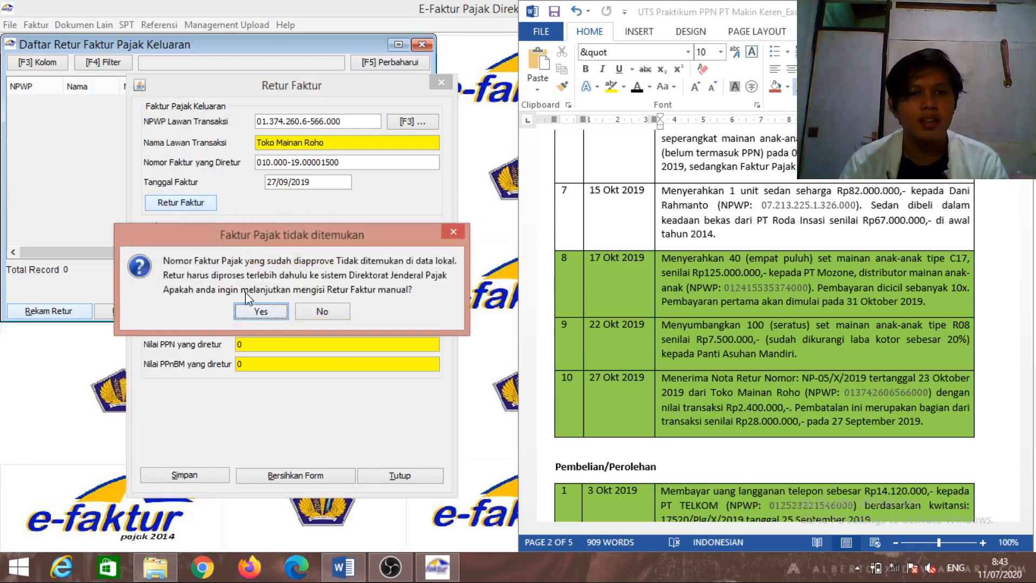
pyautogui.click(255, 313)
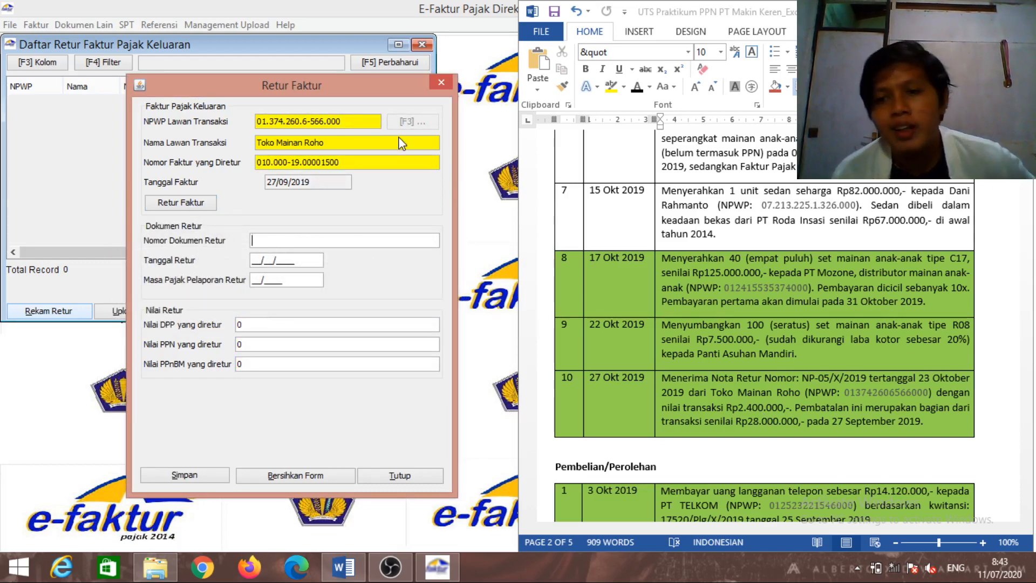
# Fill in return document number NP-05/X/2019 and return date 23/10/2019
pyautogui.click(803, 379)
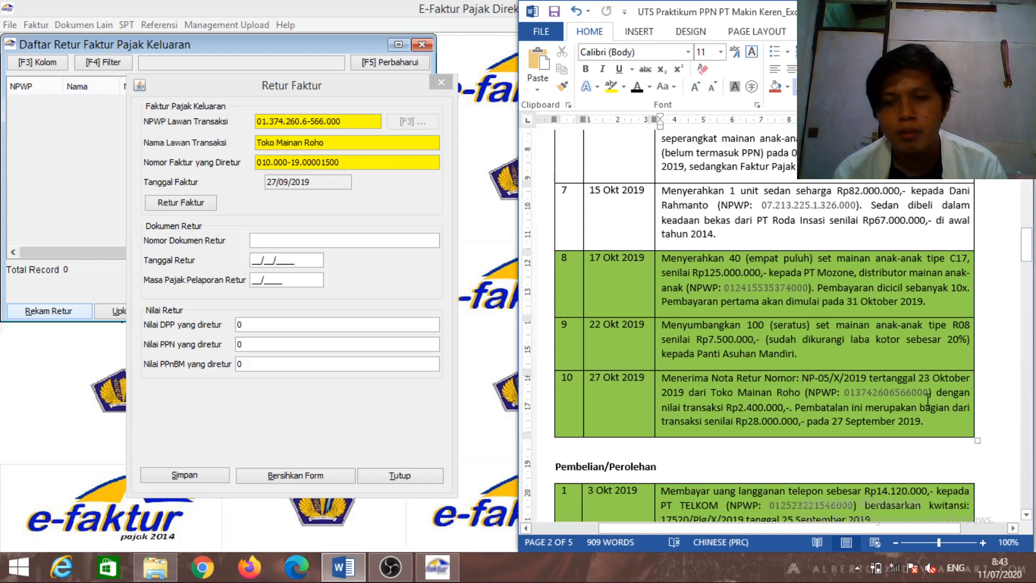
pyautogui.hotkey('shift', 'Right')
pyautogui.hotkey('shift', 'Right')
pyautogui.hotkey('shift', 'Right')
pyautogui.hotkey('shift', 'Right')
pyautogui.hotkey('shift', 'Right')
pyautogui.hotkey('shift', 'Right')
pyautogui.hotkey('shift', 'Right')
pyautogui.hotkey('shift', 'Right')
pyautogui.hotkey('shift', 'Right')
pyautogui.hotkey('shift', 'Right')
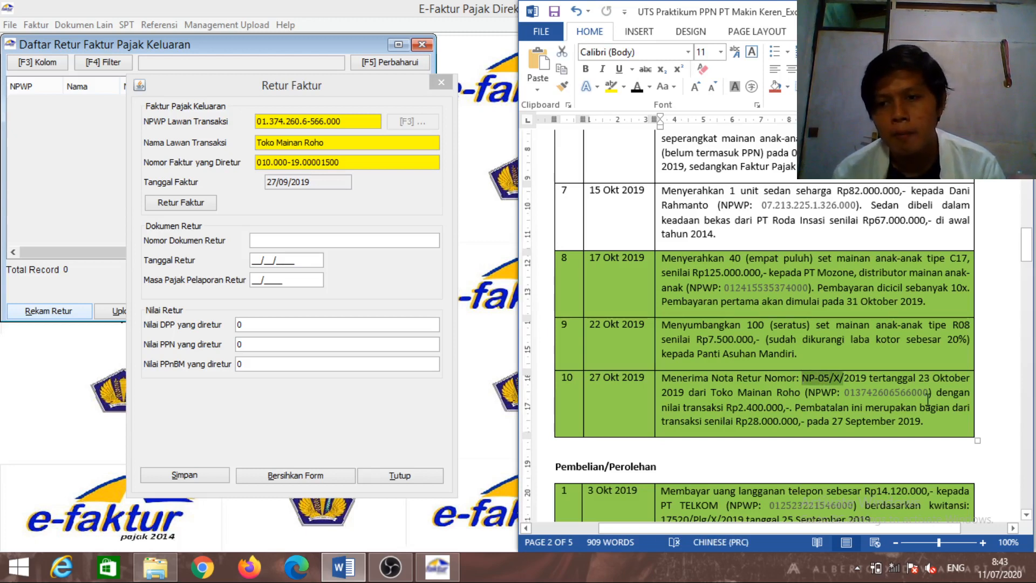
pyautogui.hotkey('shift', 'Right')
pyautogui.hotkey('shift', 'Right')
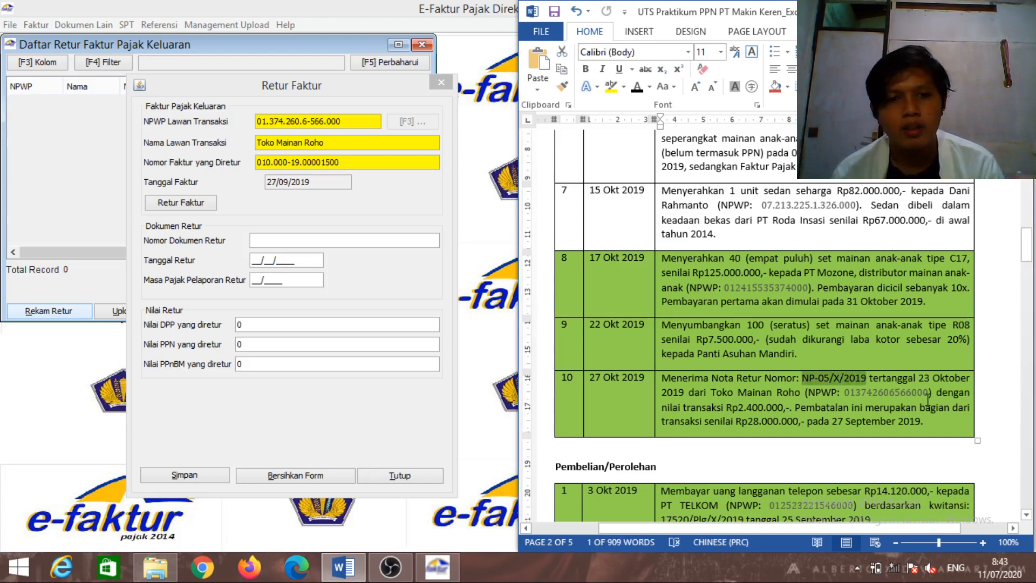
pyautogui.hotkey('ctrl', 'c')
pyautogui.click(357, 241)
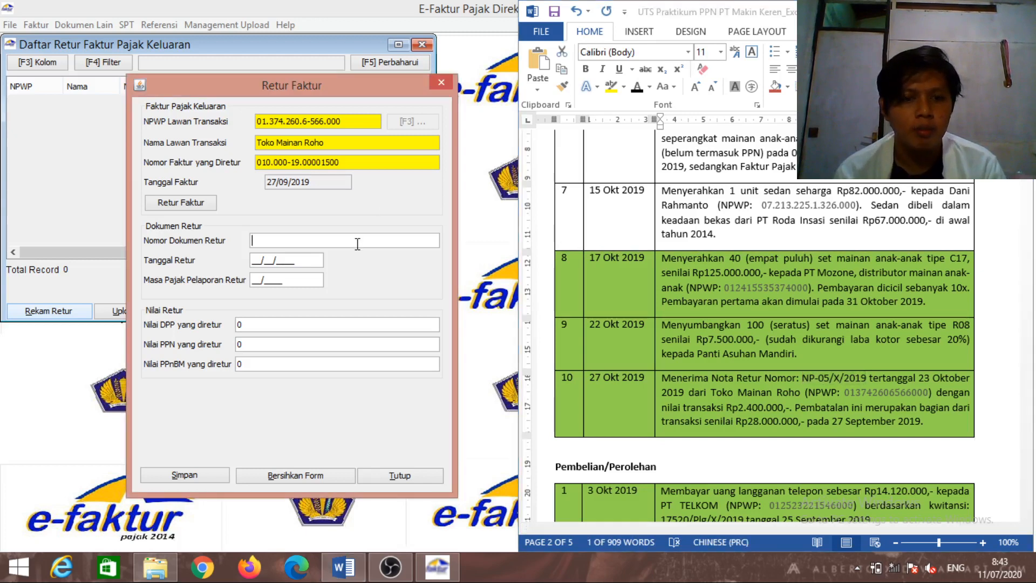
pyautogui.hotkey('ctrl', 'v')
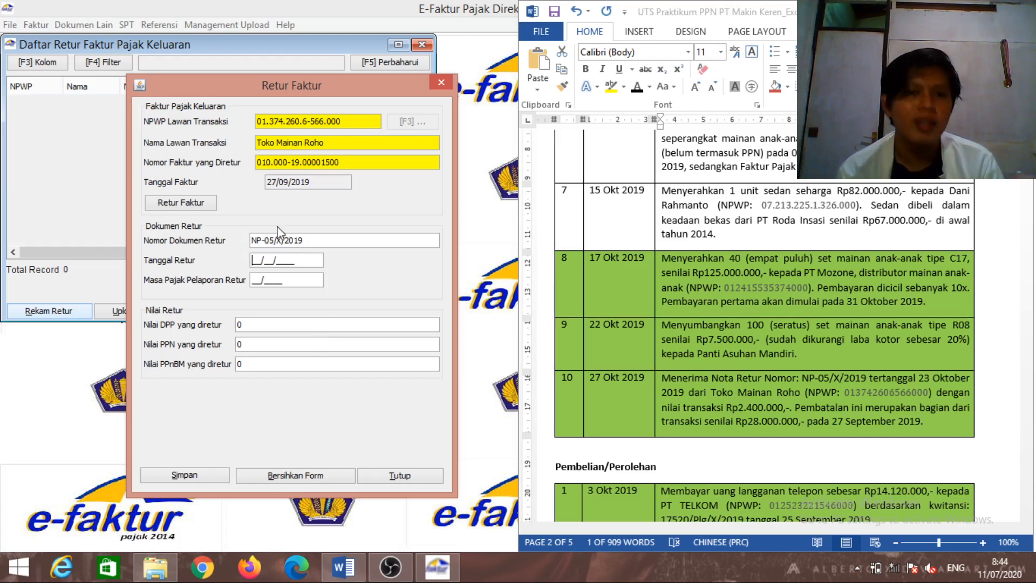
pyautogui.click(316, 254)
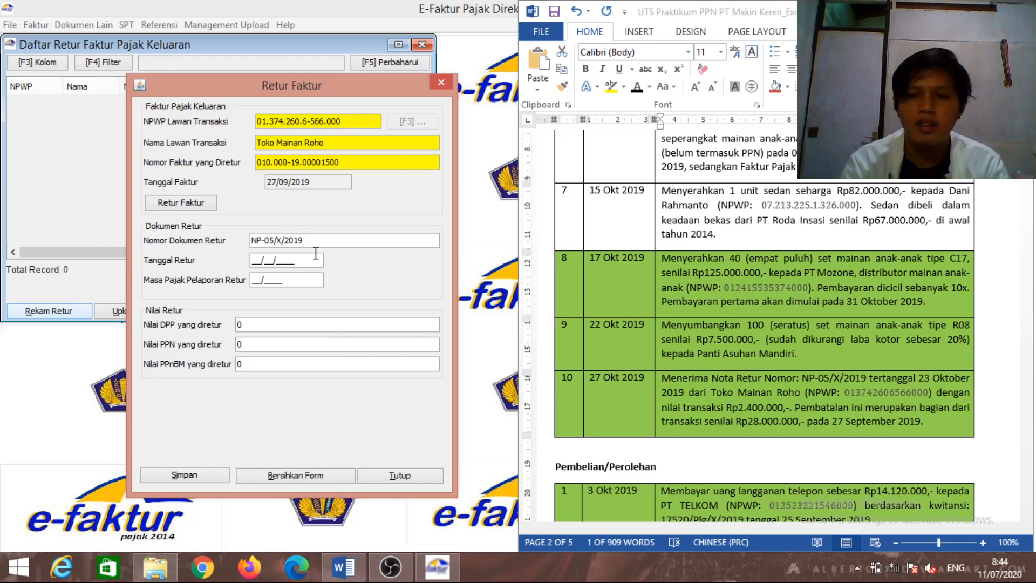
pyautogui.write('23/10/')
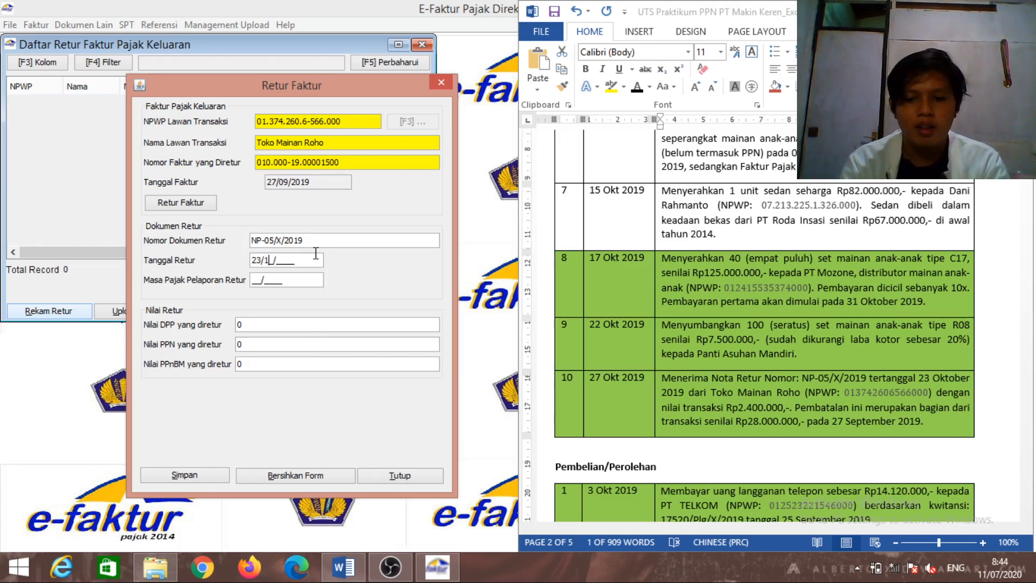
pyautogui.write('2019')
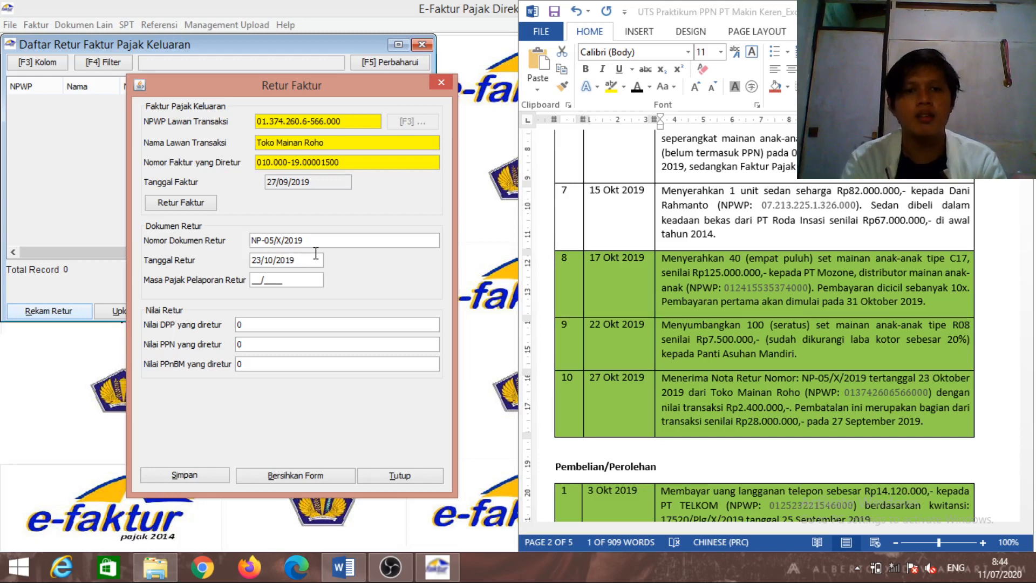
pyautogui.press('Tab')
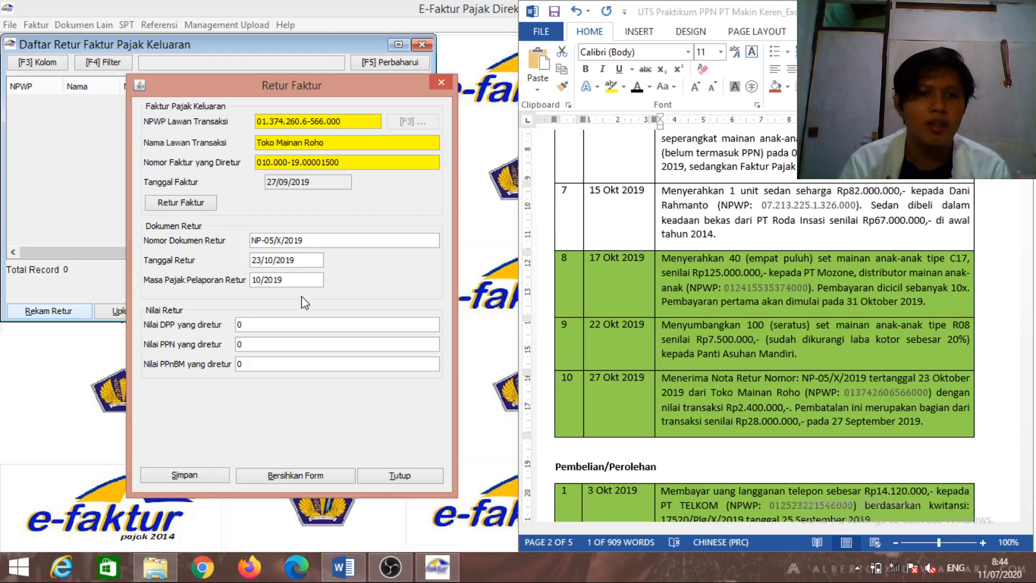
# Enter returned DPP 2.400.000 so PPN 240.000 is calculated, and save the return
pyautogui.press('Tab')
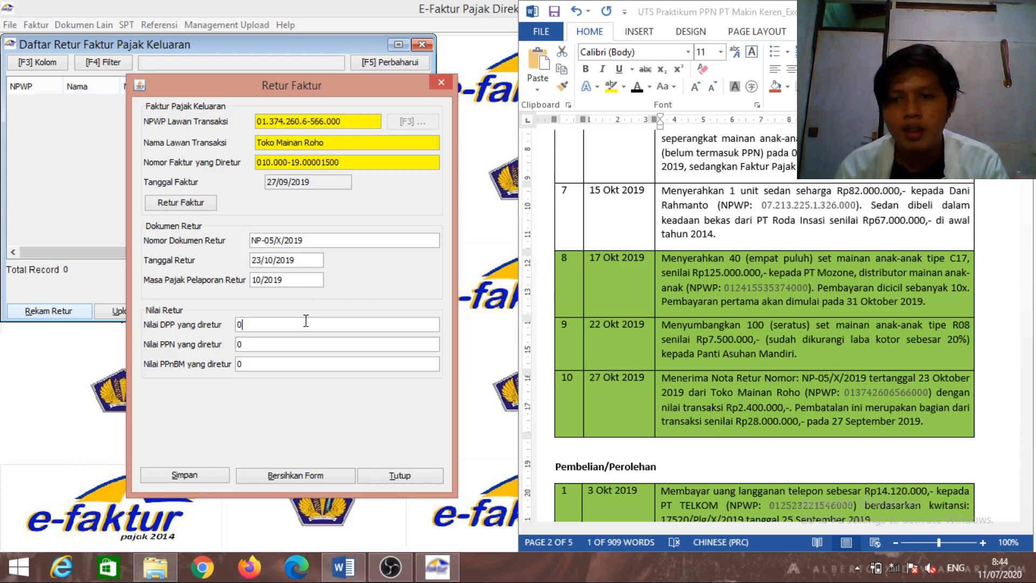
pyautogui.press('BackSpace')
pyautogui.write('2400000')
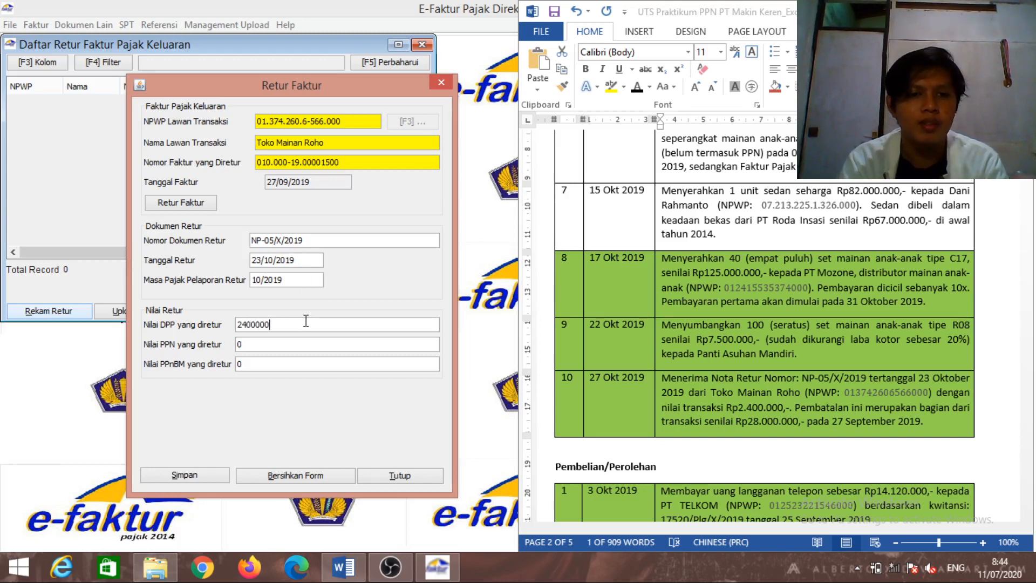
pyautogui.press('Tab')
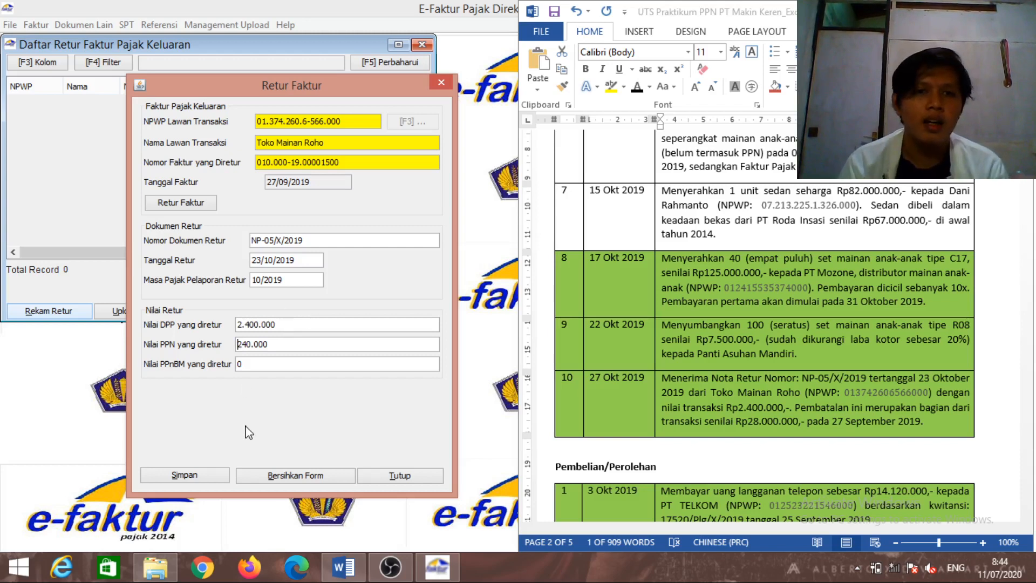
pyautogui.click(221, 476)
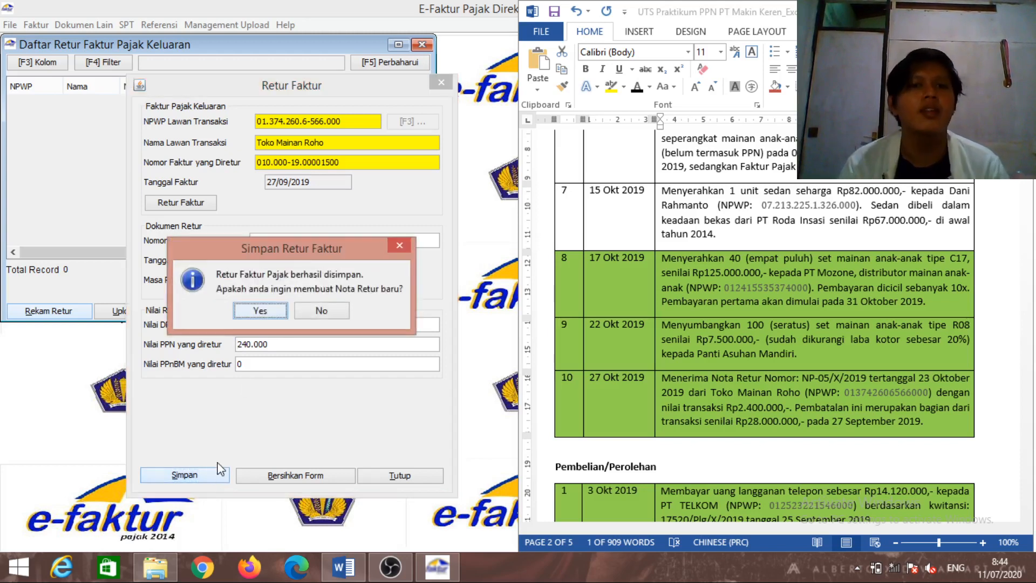
# Decline creating another Nota Retur and close the Daftar Retur Faktur Pajak Keluaran window
pyautogui.click(310, 311)
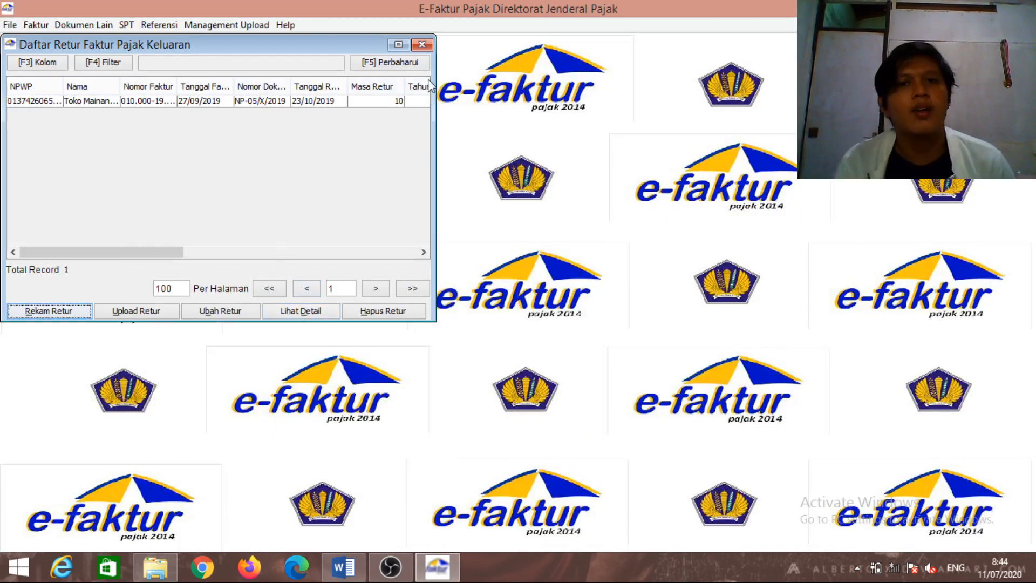
pyautogui.click(421, 44)
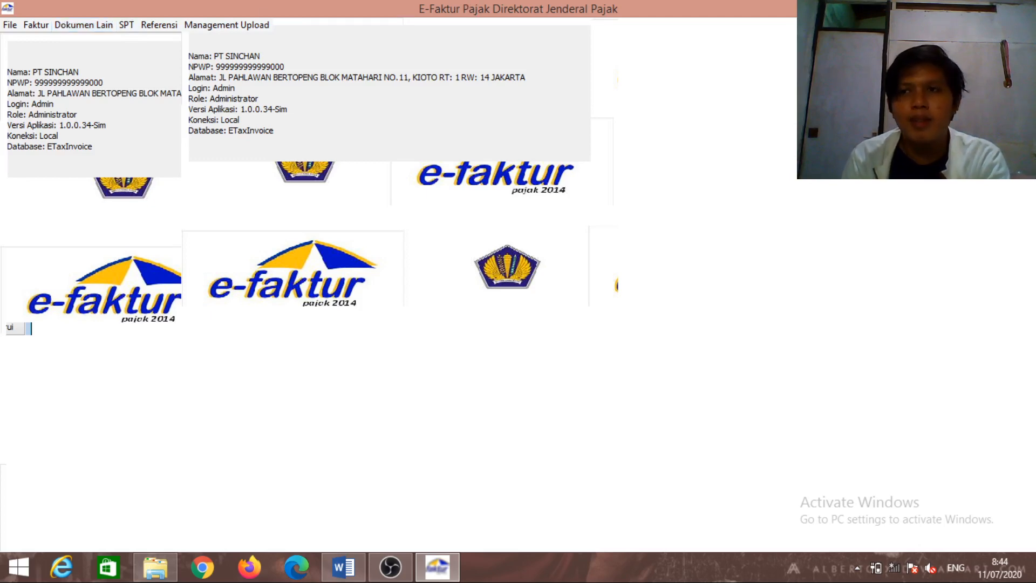
# Close e-Faktur and relaunch ETaxInvoice.exe from the PPN UAS folder, dismissing the update error
pyautogui.click(1018, 7)
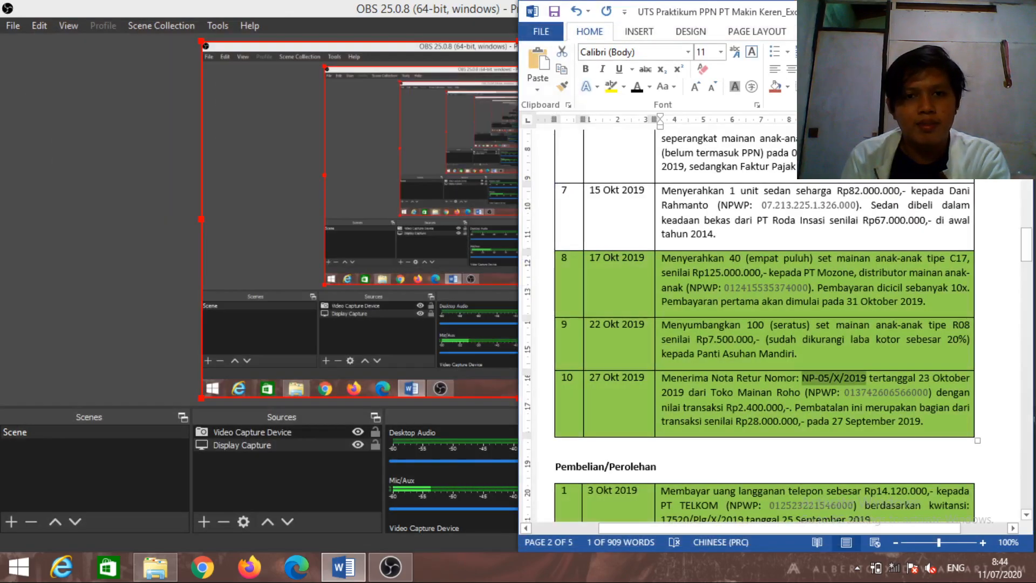
pyautogui.click(155, 567)
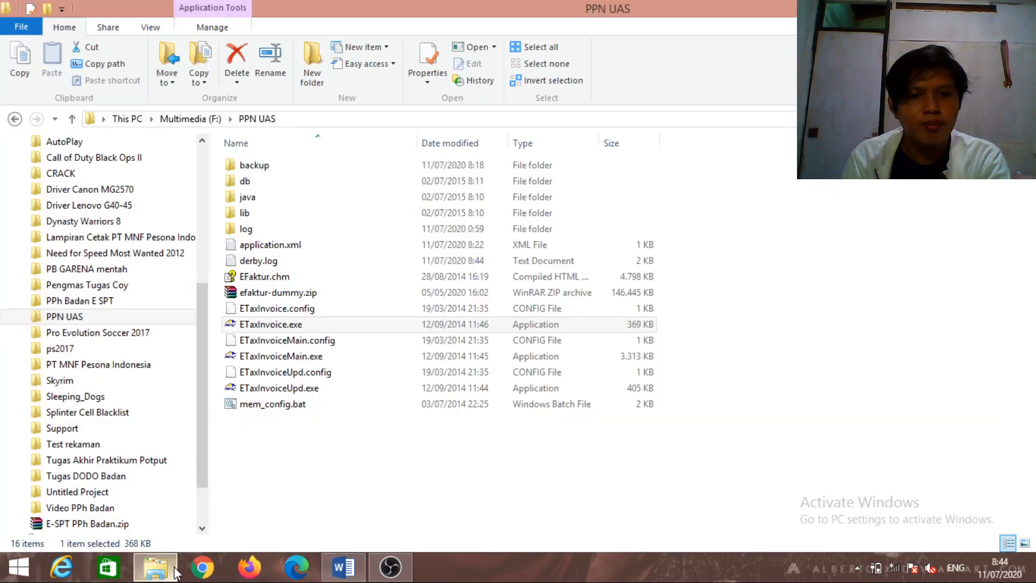
pyautogui.click(322, 325)
pyautogui.doubleClick(322, 328)
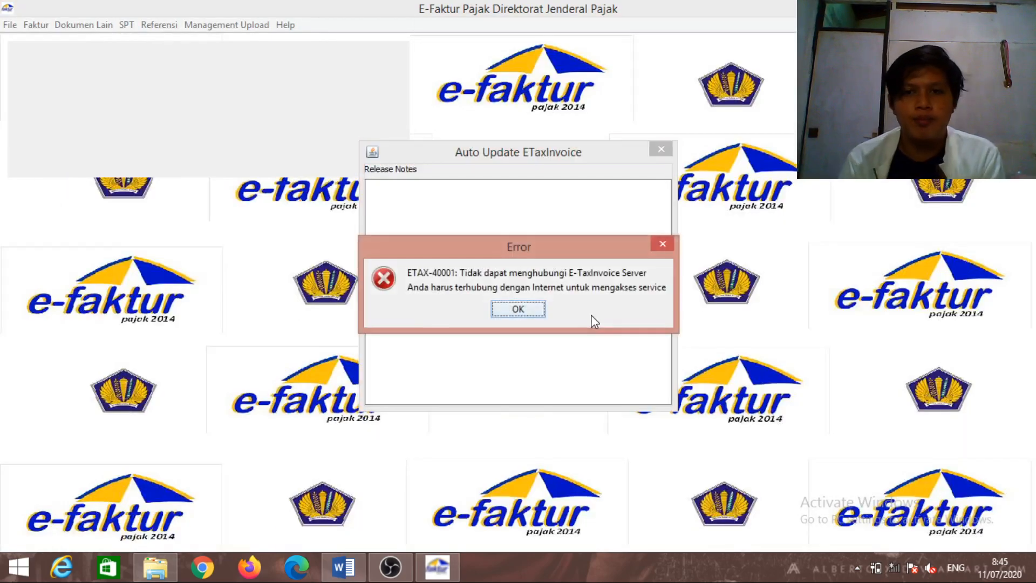
pyautogui.click(527, 308)
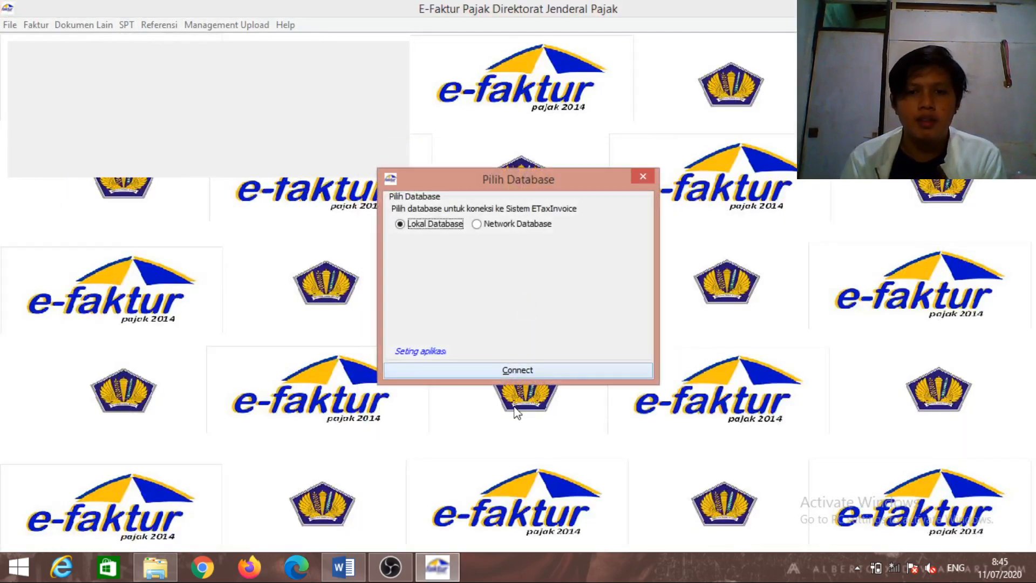
# Connect to the local database and log in with the administrator user name and password
pyautogui.click(508, 377)
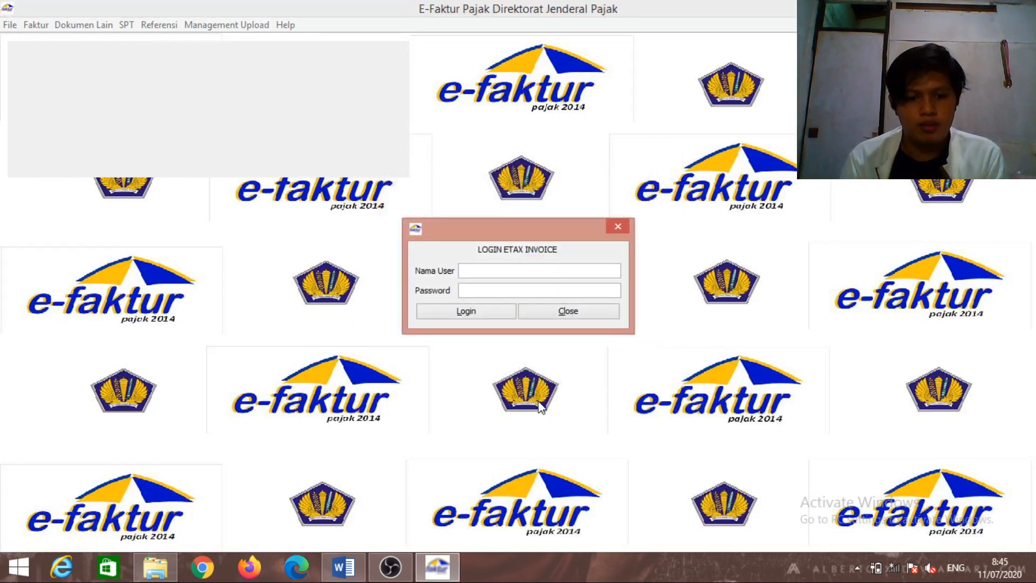
pyautogui.write('Adm')
pyautogui.press('BackSpace')
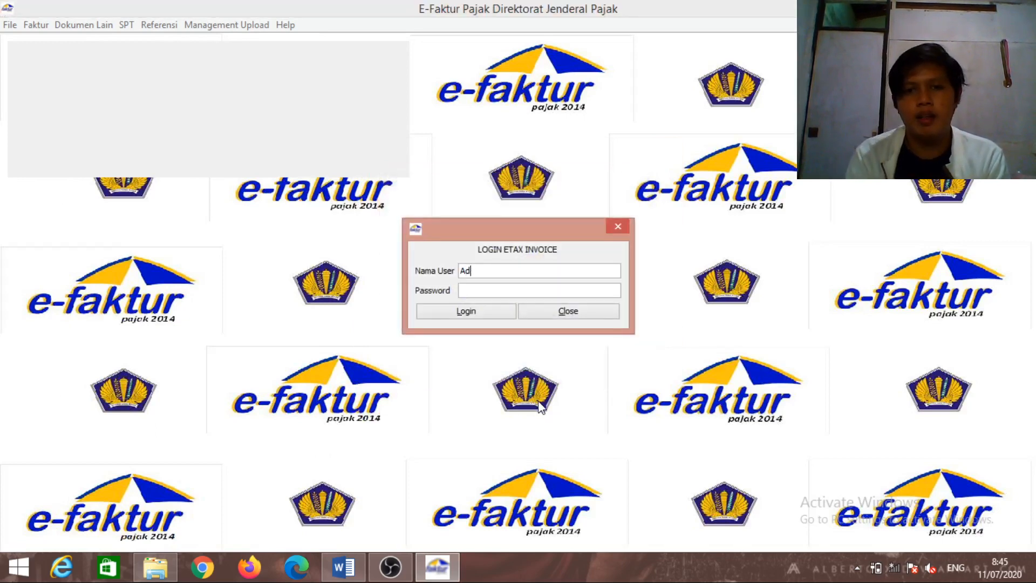
pyautogui.write('min123')
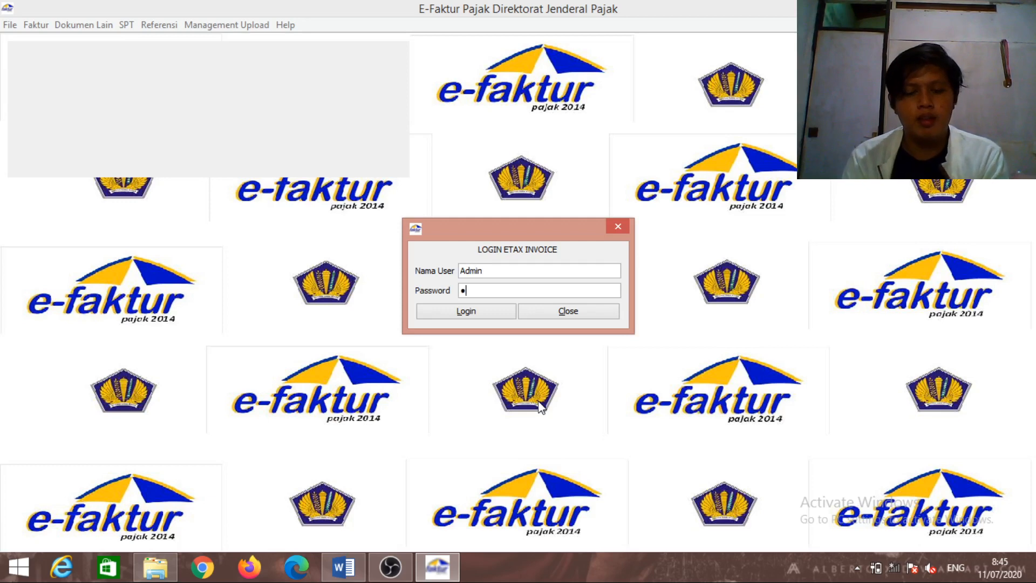
pyautogui.press('Return')
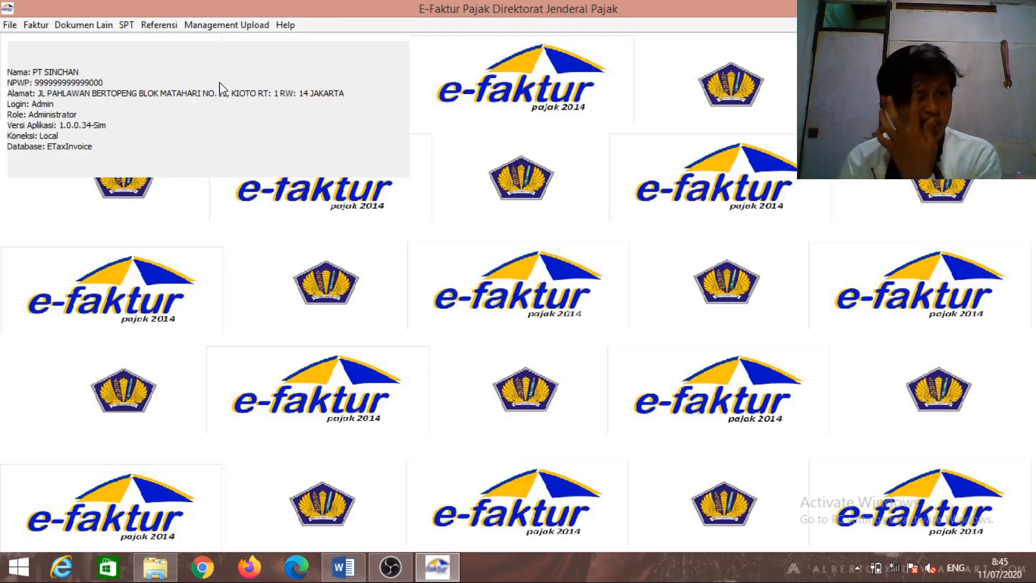
# Open Pajak Masukan Administrasi Faktur and start a new input-tax invoice entry
pyautogui.click(41, 25)
pyautogui.moveTo(67, 49)
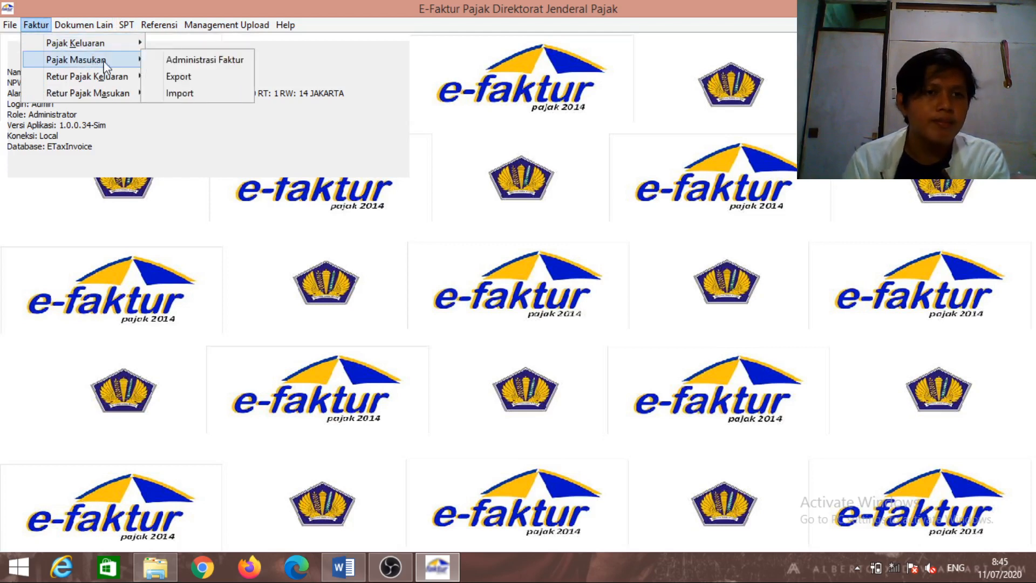
pyautogui.click(172, 60)
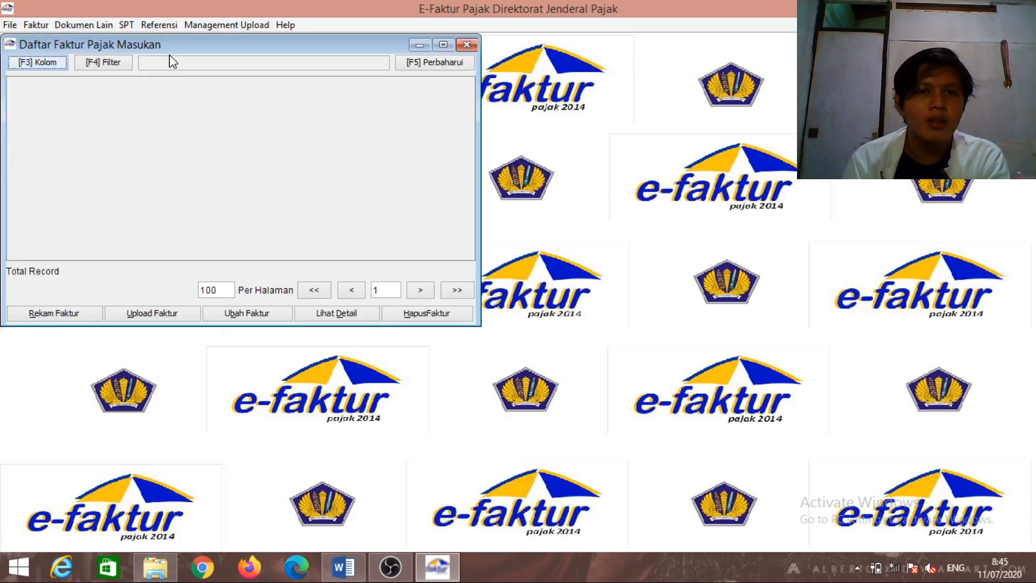
pyautogui.click(430, 64)
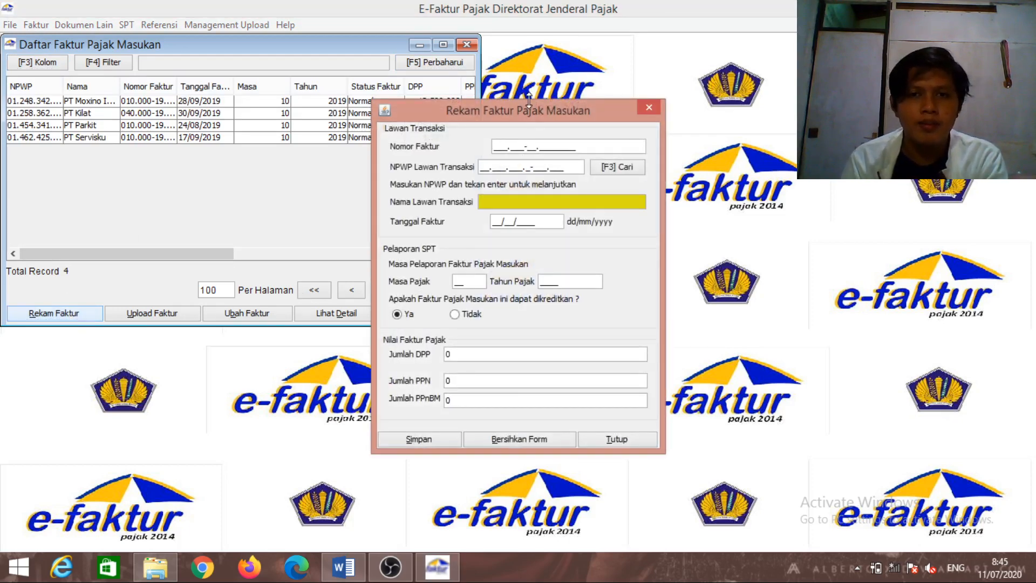
pyautogui.moveTo(531, 107); pyautogui.dragTo(326, 92)
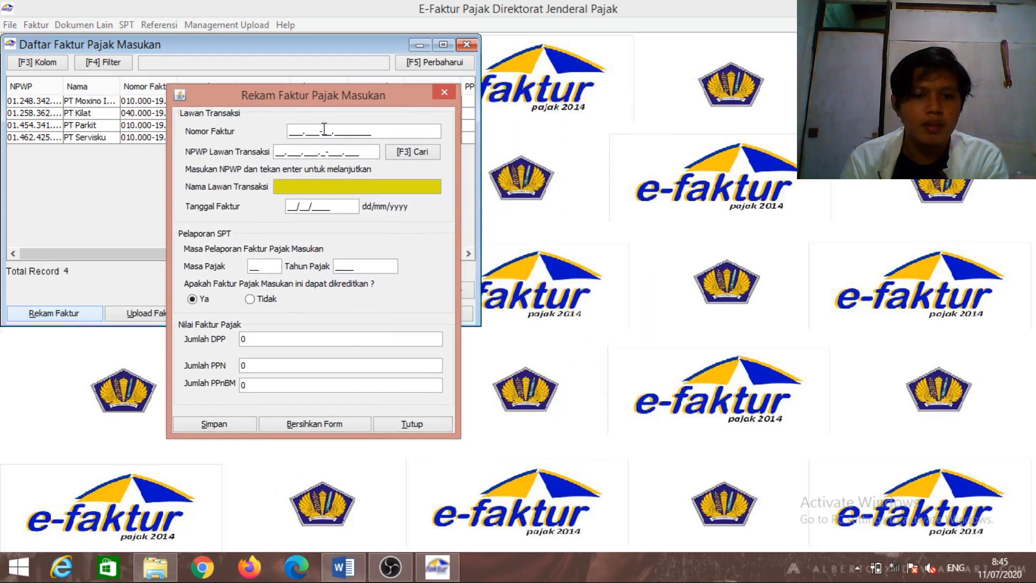
# Enter invoice number 010.000-19.00001021 from the assignment and open the seller NPWP lookup
pyautogui.click(343, 567)
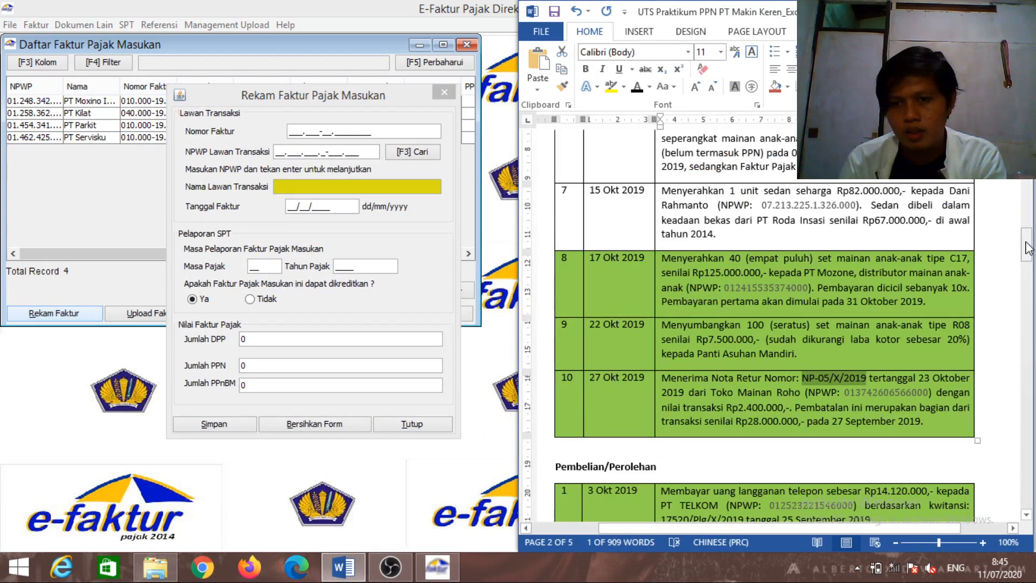
pyautogui.moveTo(1027, 249); pyautogui.dragTo(1027, 269)
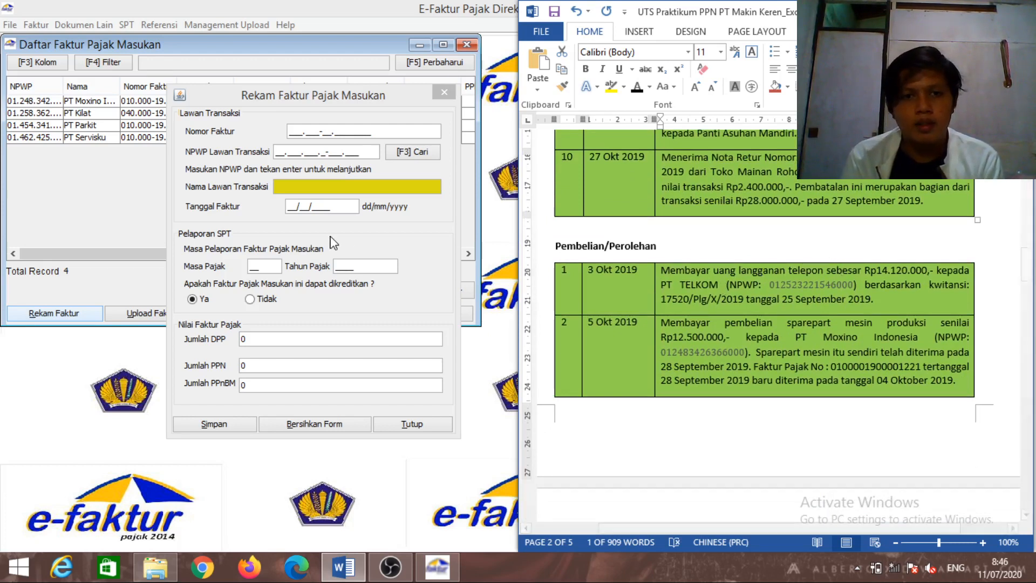
pyautogui.click(298, 130)
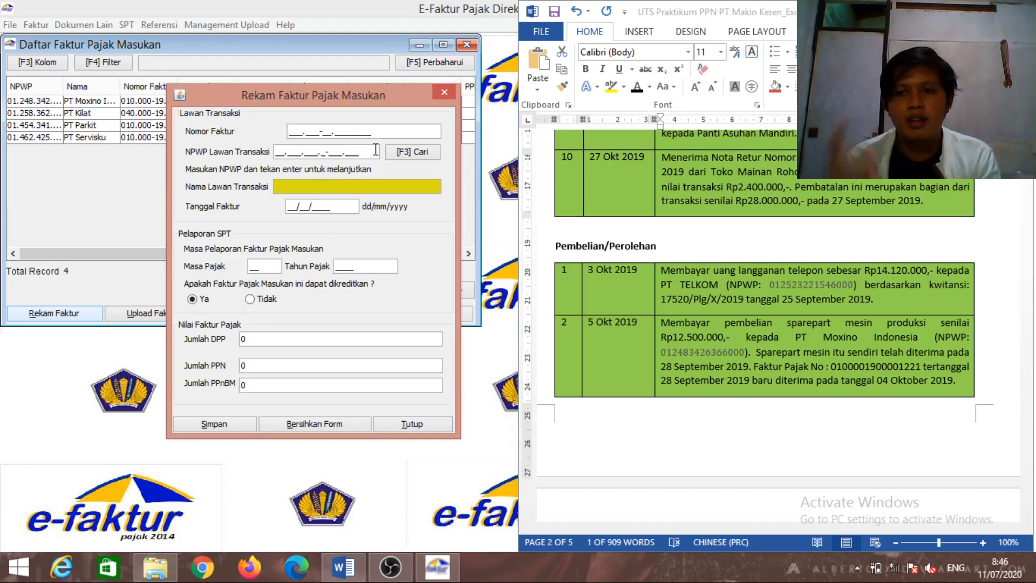
pyautogui.write('010.')
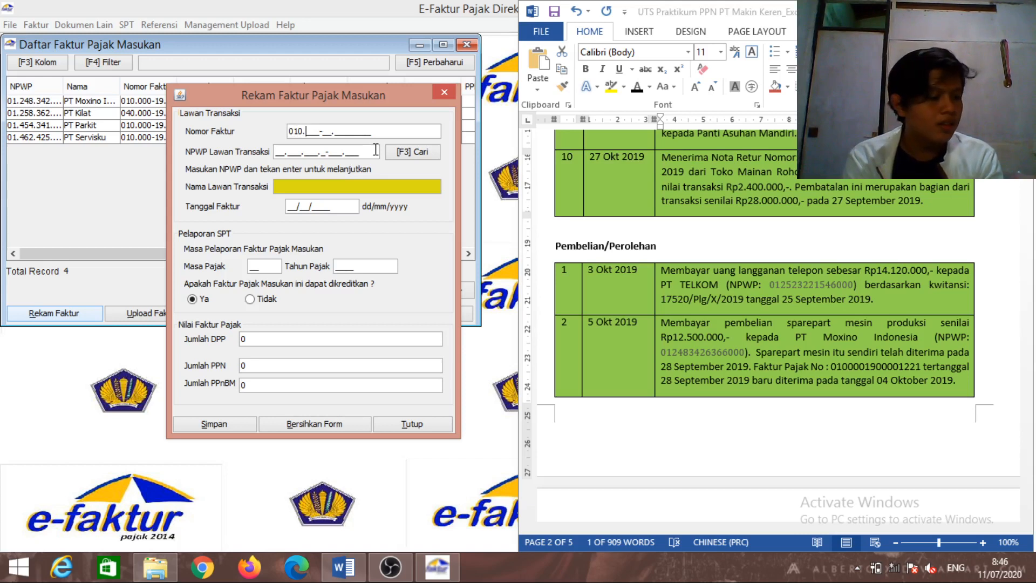
pyautogui.write('000-')
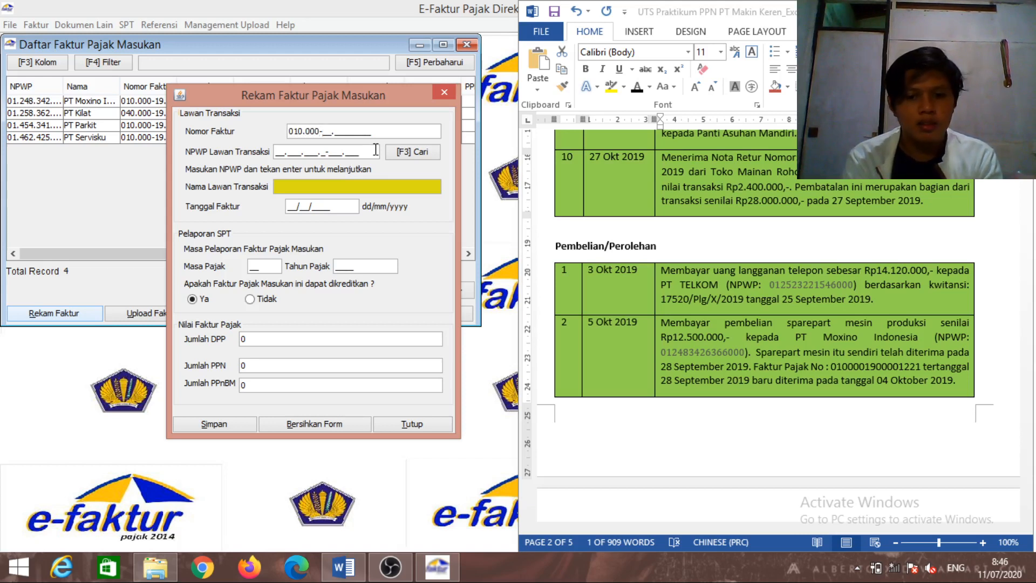
pyautogui.write('19.00')
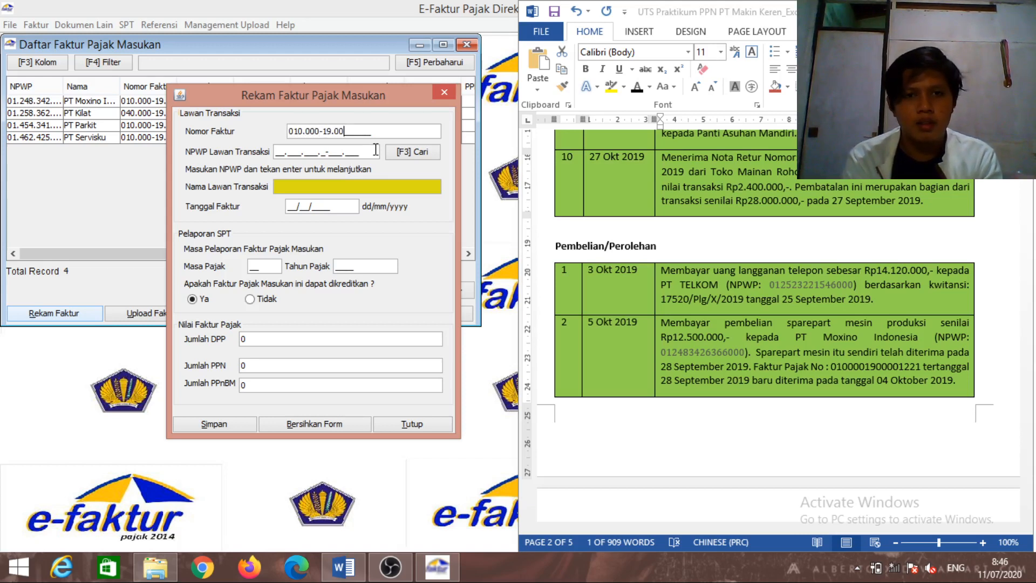
pyautogui.write('00')
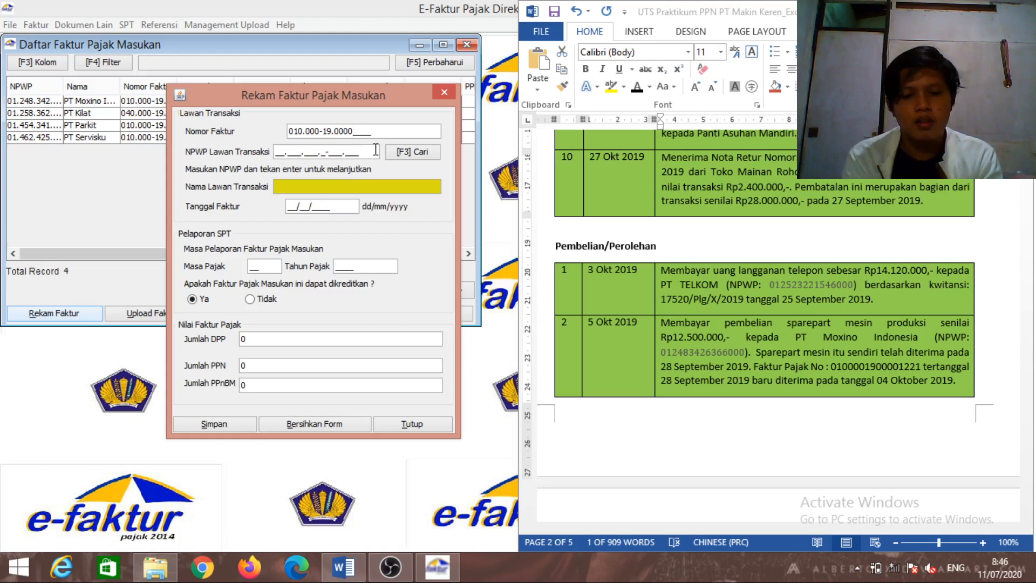
pyautogui.write('1021')
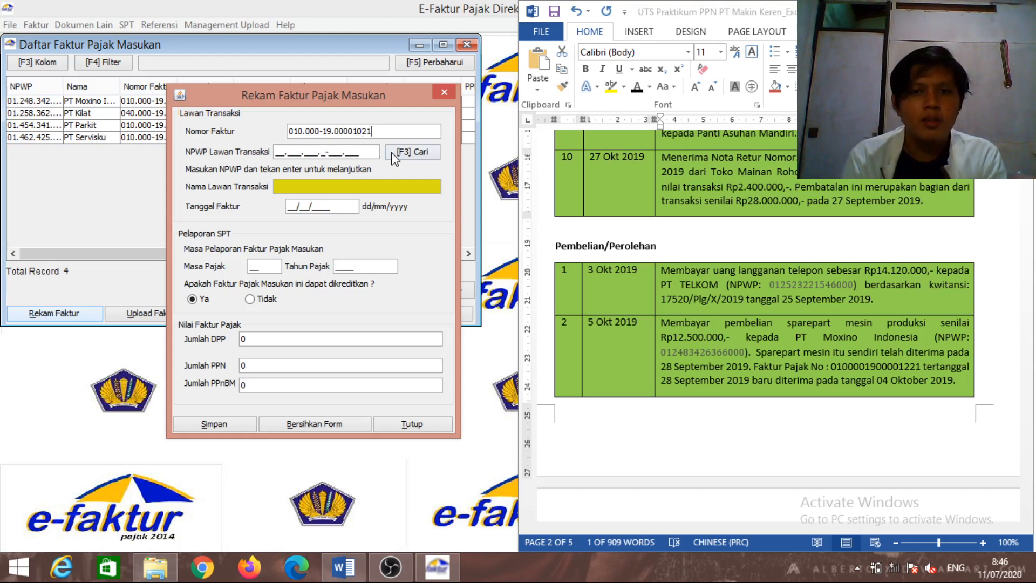
pyautogui.click(392, 152)
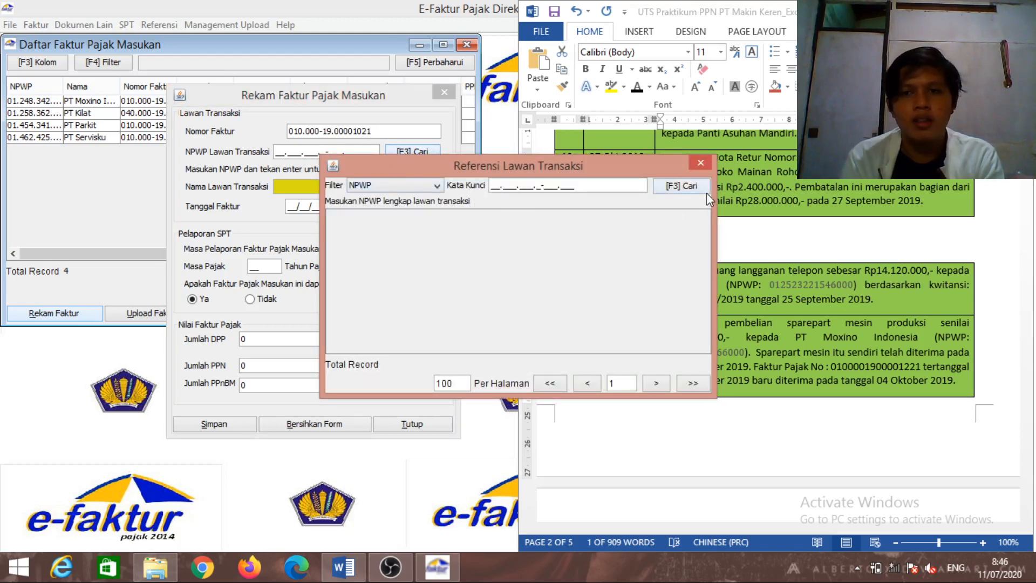
# Pick PT TELKOM from the transaction partners as seller and enter invoice date 25/09/2019
pyautogui.click(682, 186)
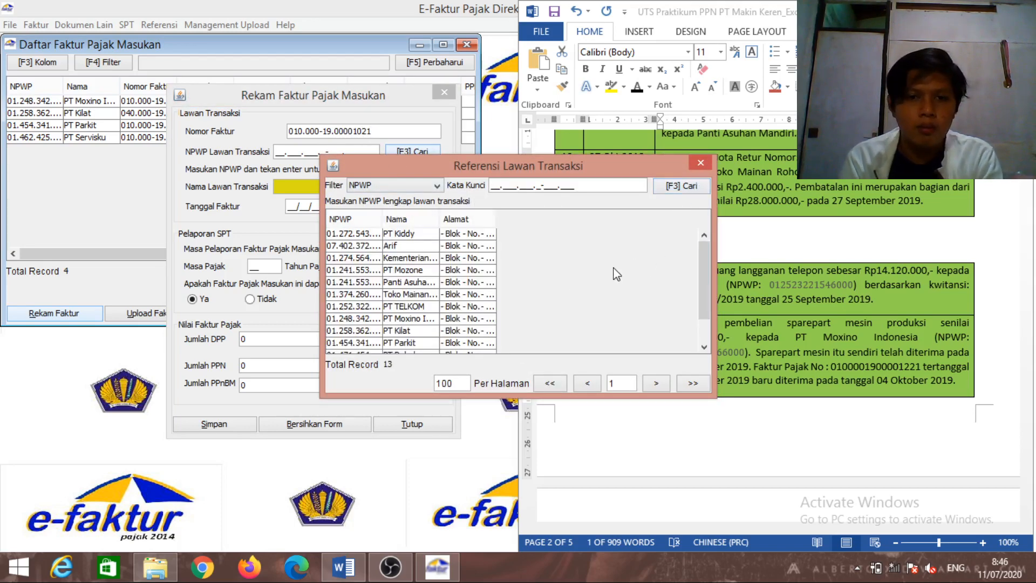
pyautogui.doubleClick(405, 306)
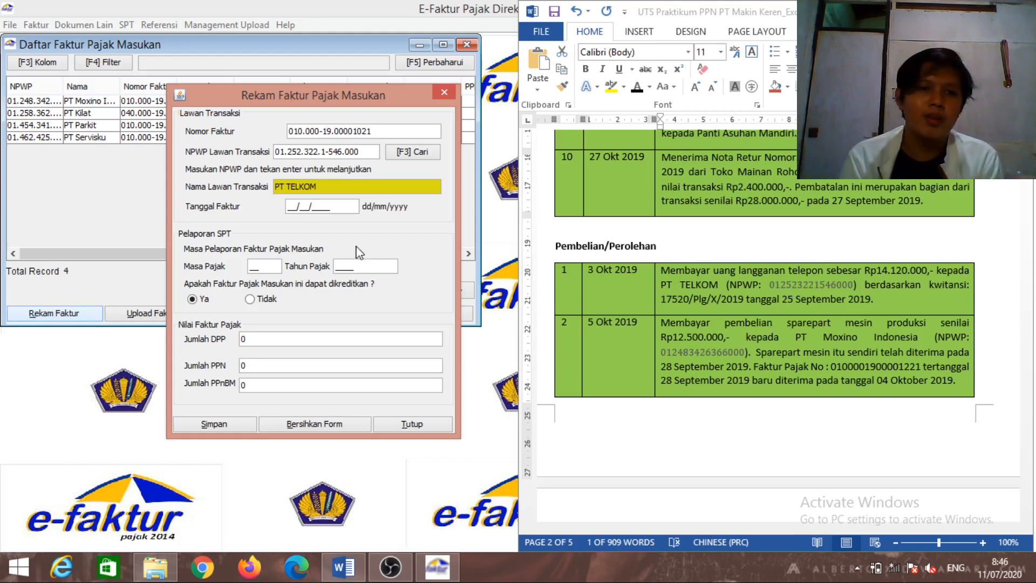
pyautogui.click(289, 207)
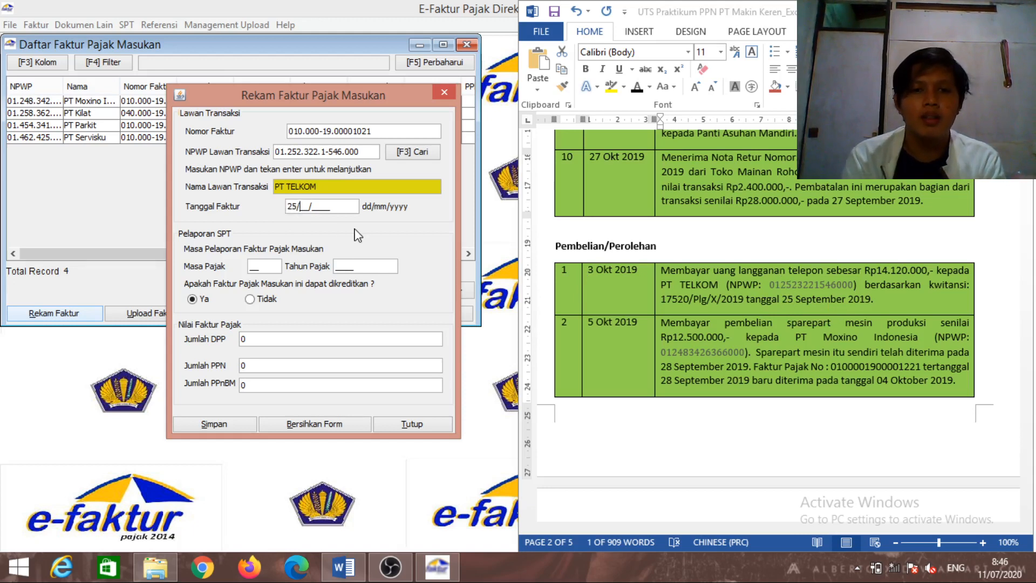
pyautogui.write('25/09/2')
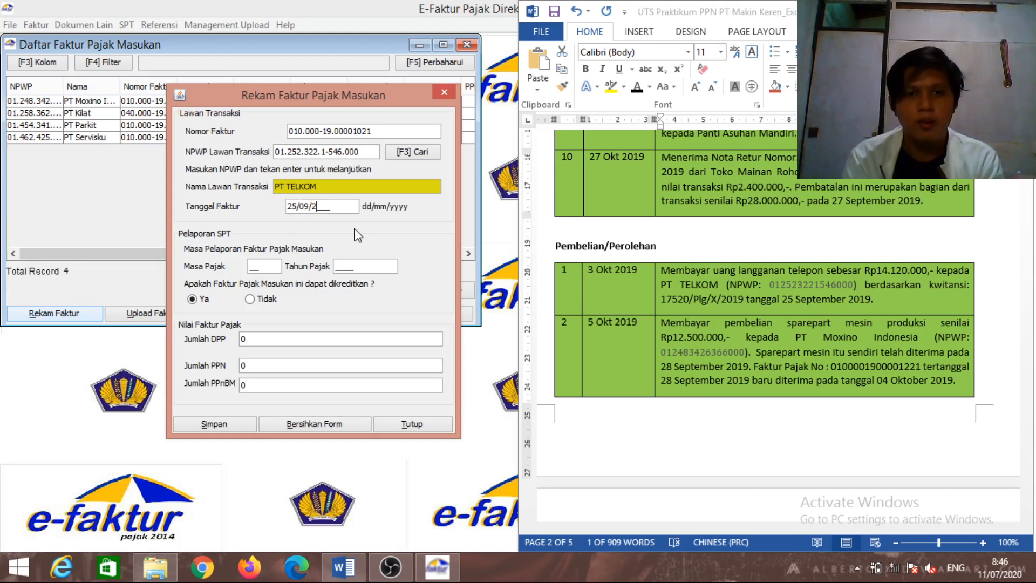
pyautogui.write('019')
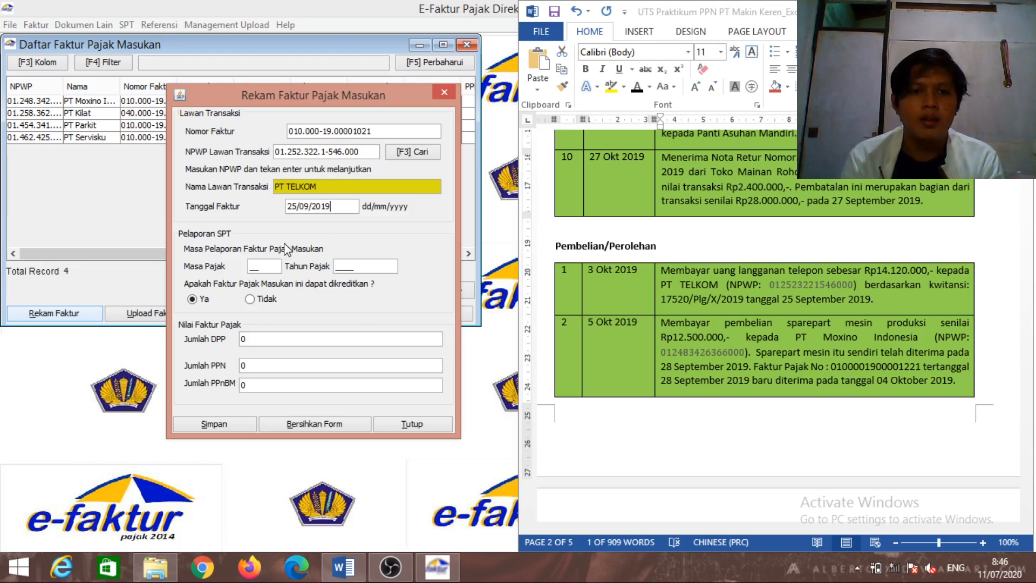
# Set the Masa Pajak month to 10 instead of 09, keeping Tahun Pajak 2019
pyautogui.click(265, 265)
pyautogui.write('09')
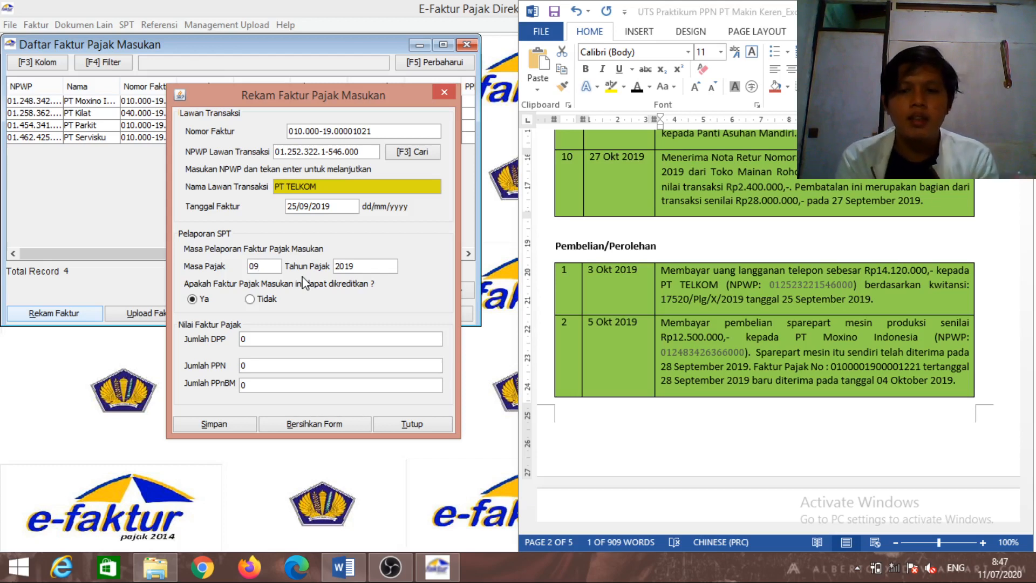
pyautogui.press('BackSpace')
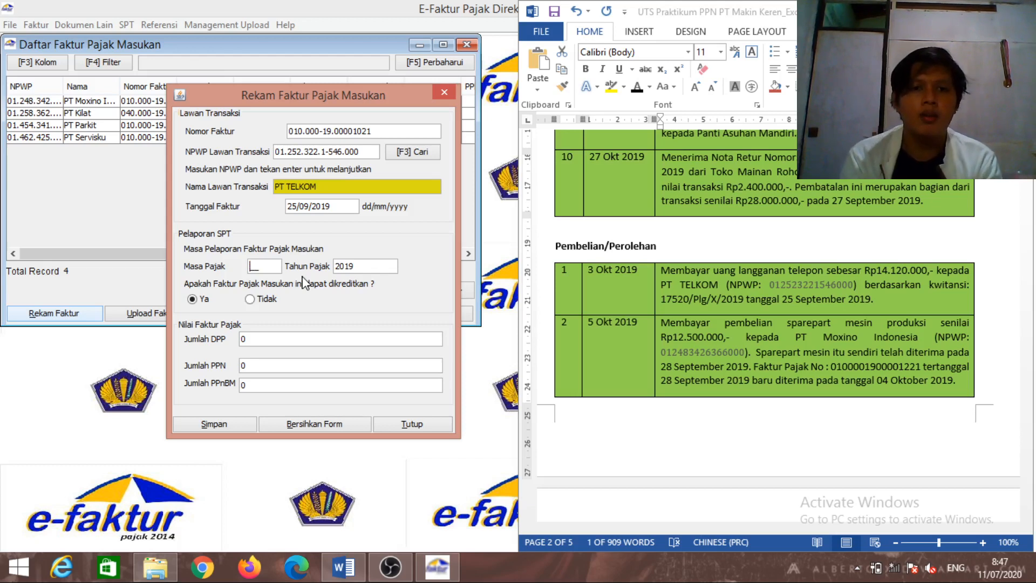
pyautogui.write('1')
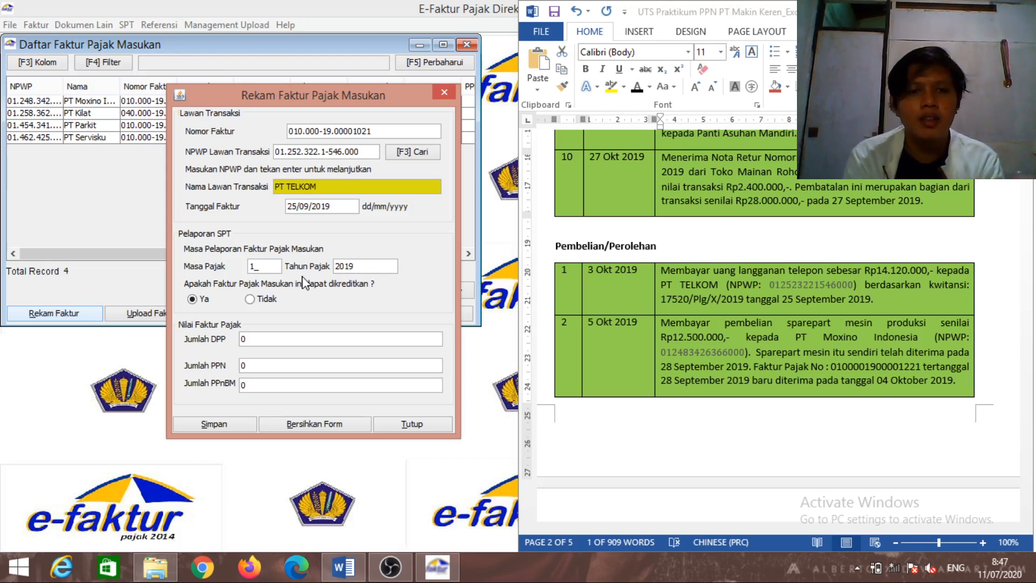
pyautogui.write('0')
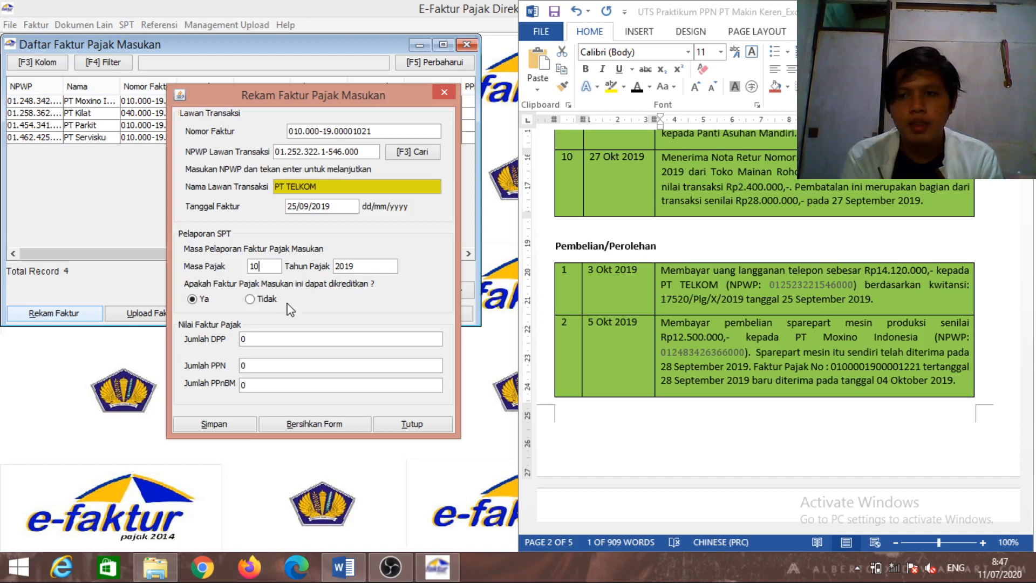
# Enter Jumlah DPP 14.120.000 so PPN becomes 1.412.000, save, and decline another invoice
pyautogui.click(280, 339)
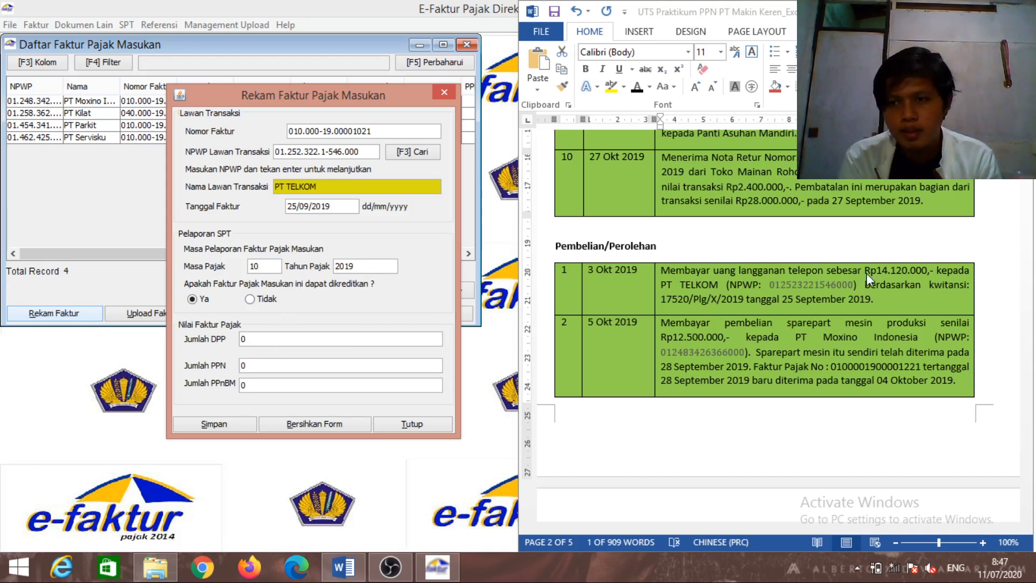
pyautogui.press('BackSpace')
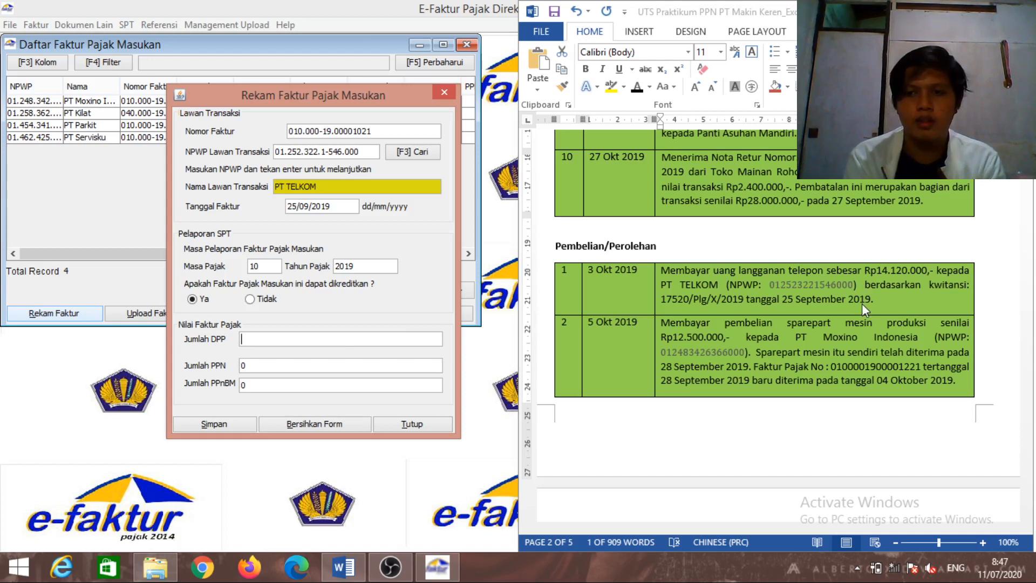
pyautogui.write('141')
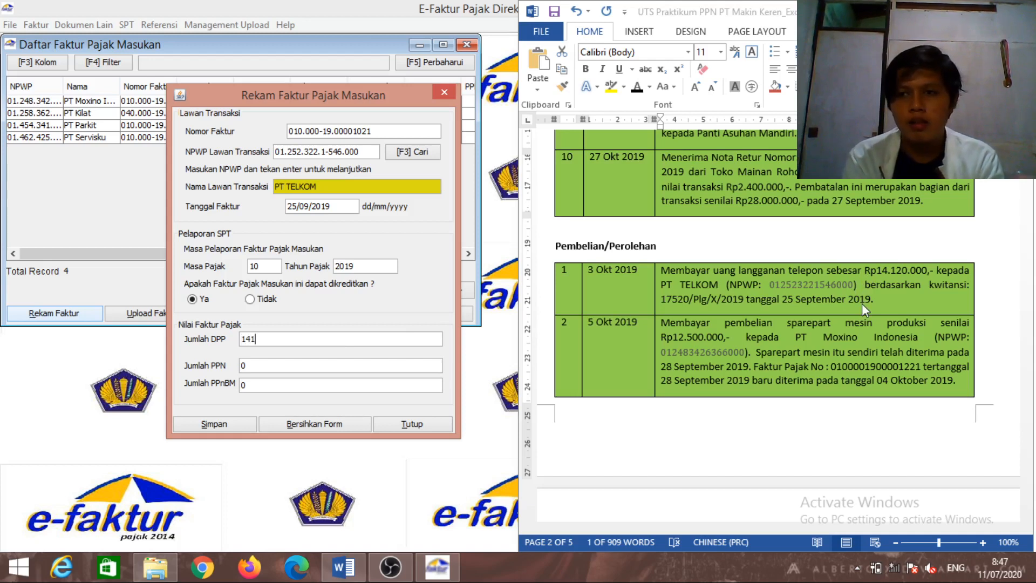
pyautogui.write('20000')
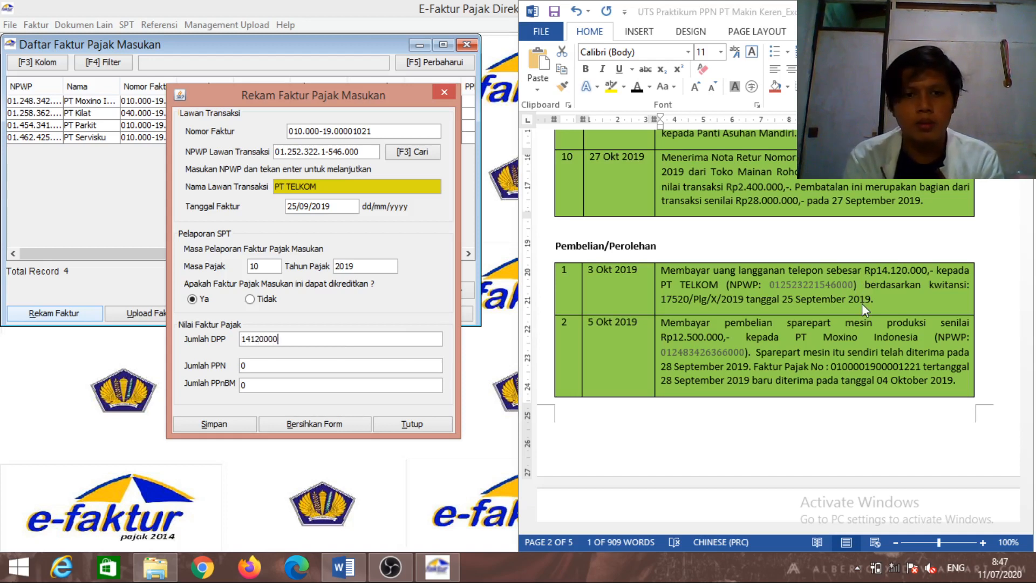
pyautogui.press('Tab')
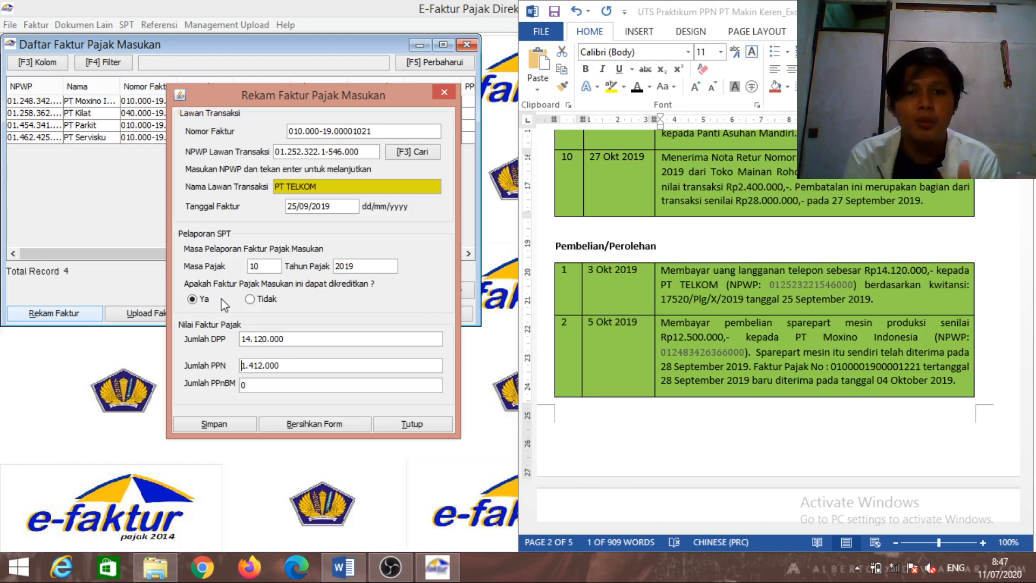
pyautogui.click(201, 427)
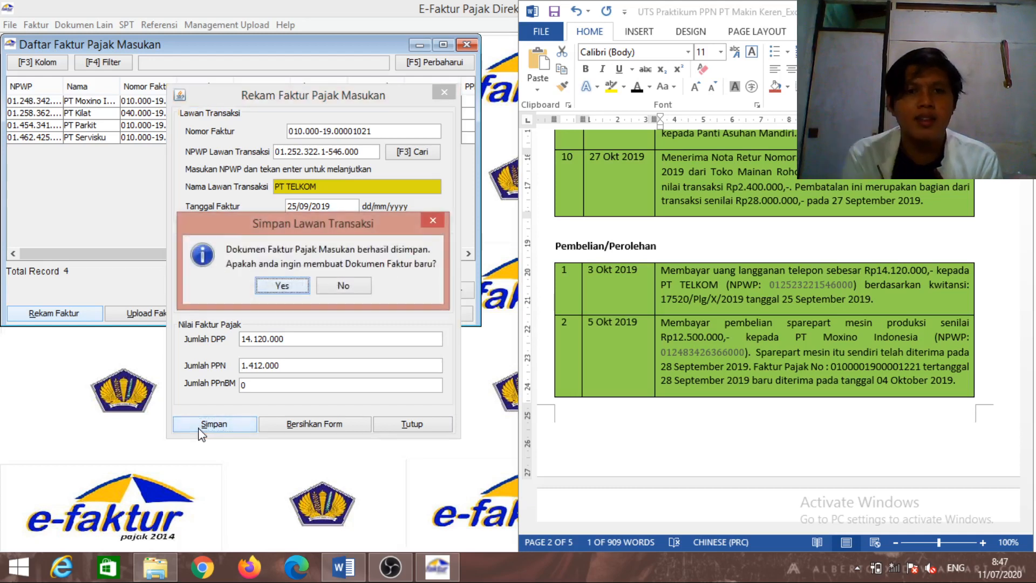
pyautogui.click(342, 289)
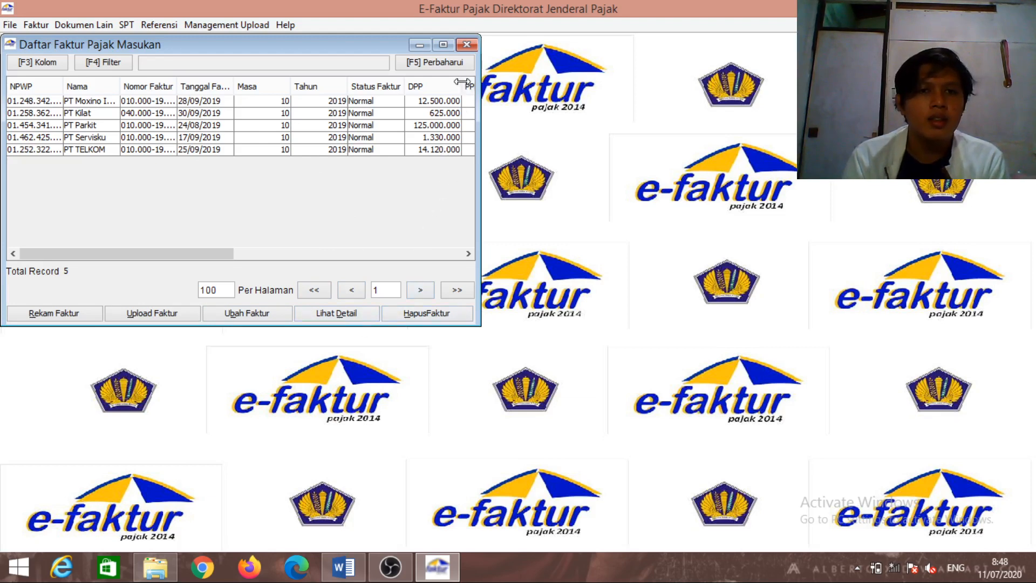
# Close Daftar Faktur Pajak Masukan and open Faktur > Retur Pajak Masukan > Administrasi Nota Retur
pyautogui.click(467, 47)
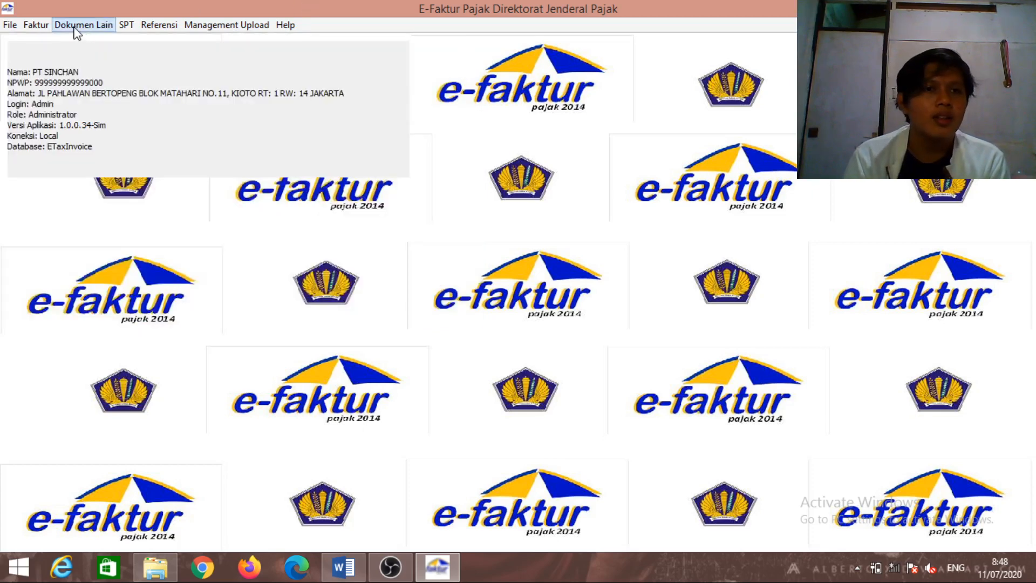
pyautogui.click(36, 24)
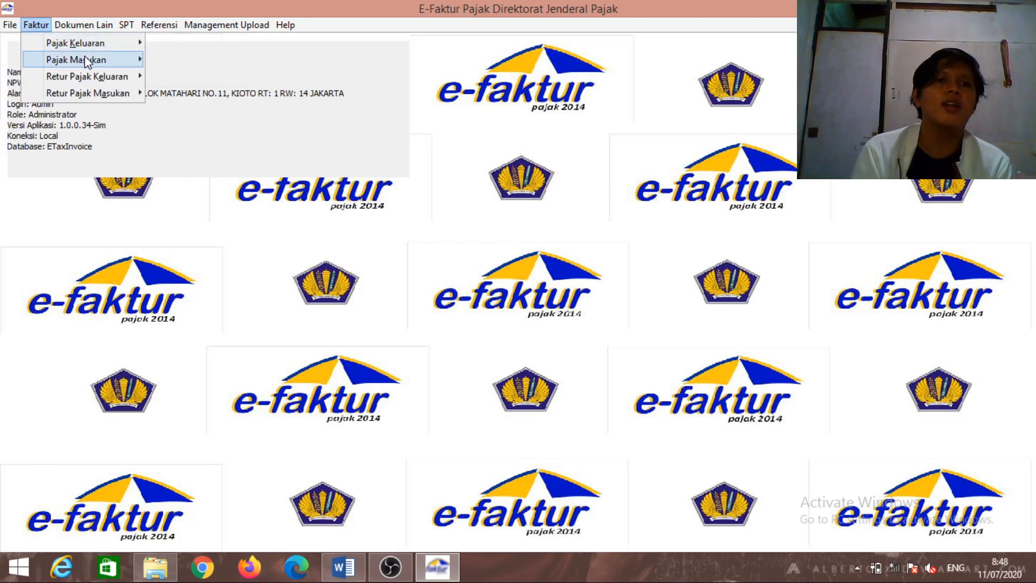
pyautogui.moveTo(106, 78)
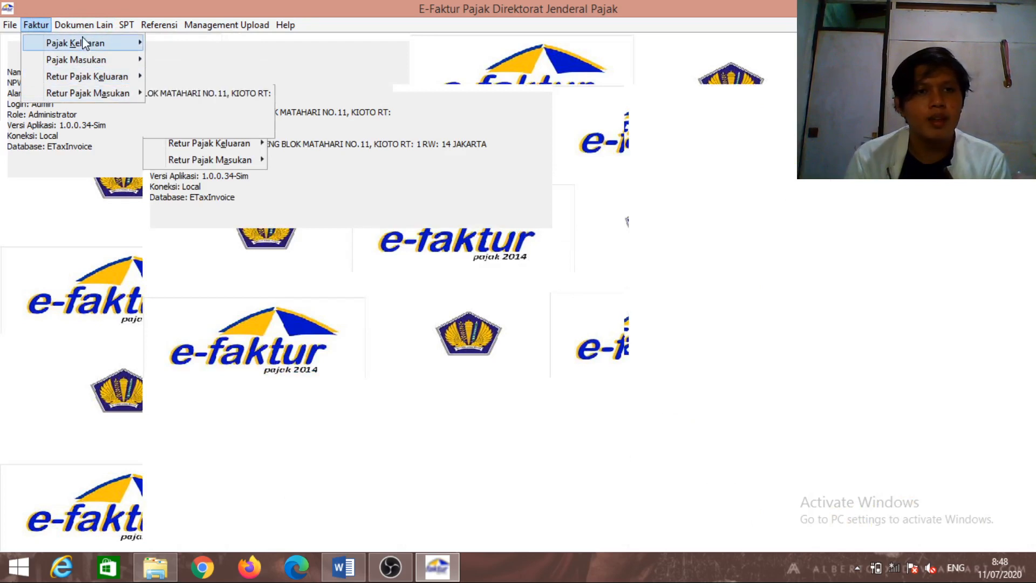
pyautogui.moveTo(73, 93)
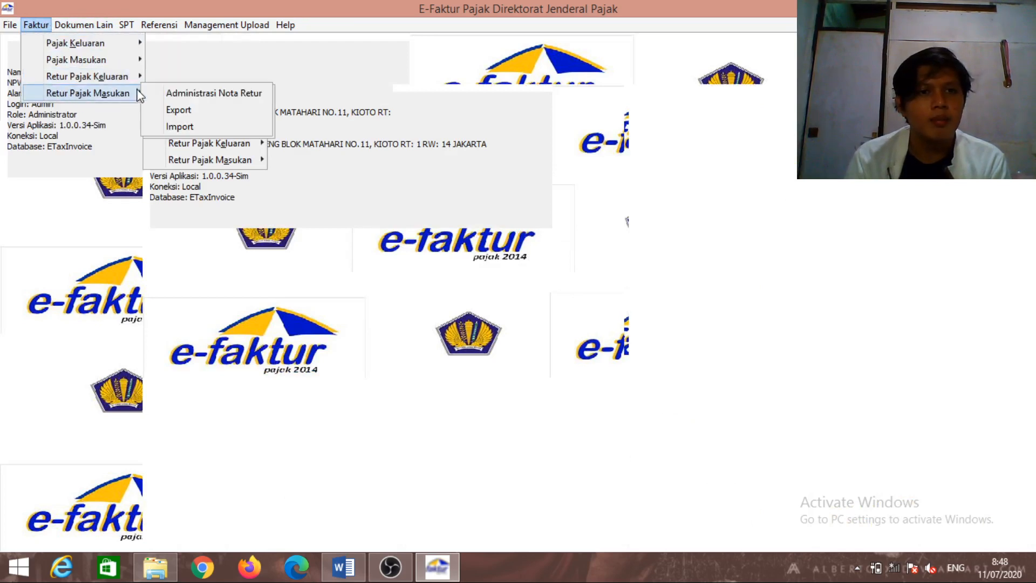
pyautogui.click(178, 92)
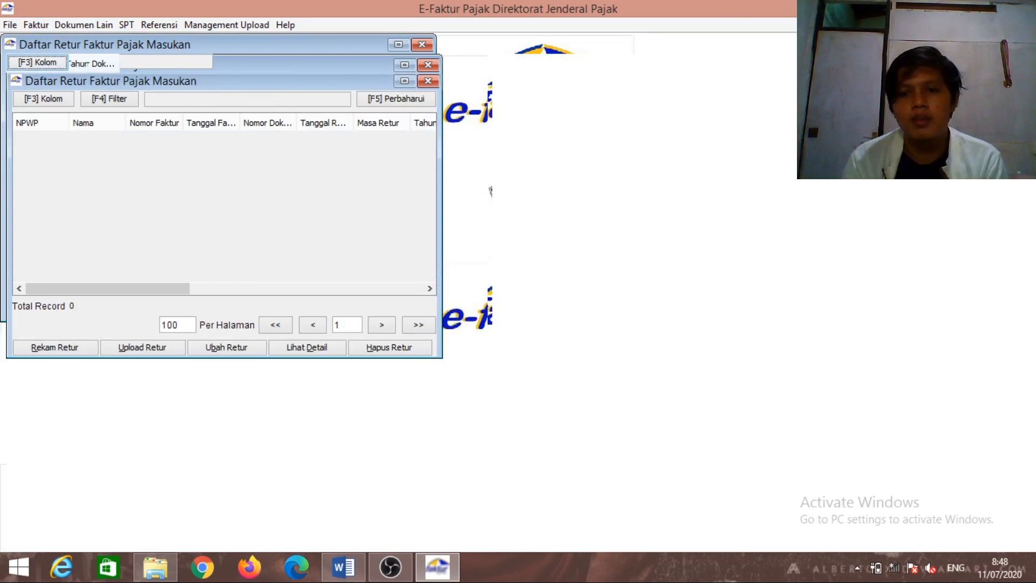
# Pause and resume the OBS recording, then minimize OBS back to e-Faktur
pyautogui.click(389, 566)
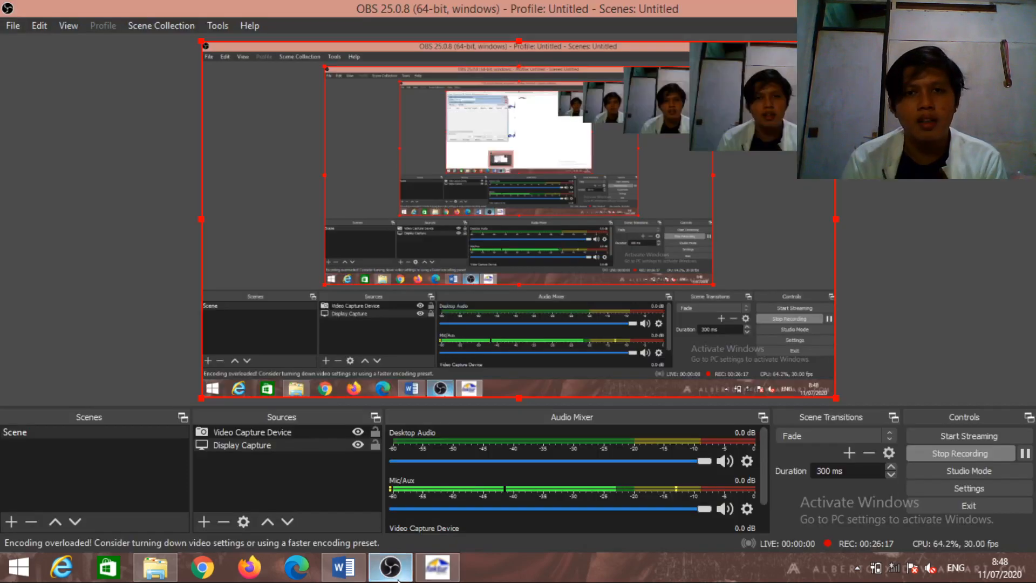
pyautogui.click(1024, 453)
pyautogui.click(1024, 453)
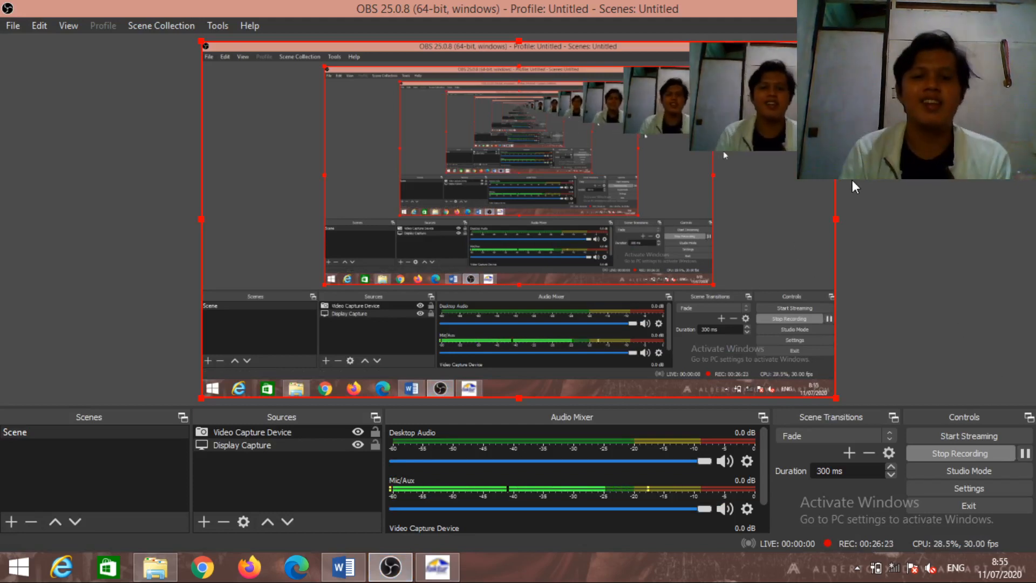
pyautogui.click(965, 8)
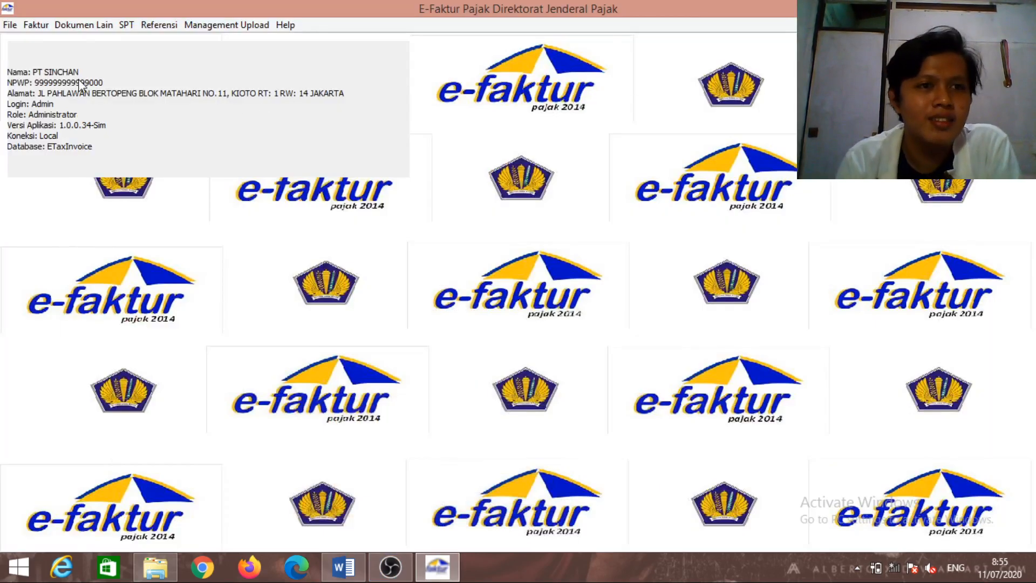
# Reopen Pajak Masukan > Administrasi Faktur, refresh it to list 5 records, then view the Word document
pyautogui.click(41, 28)
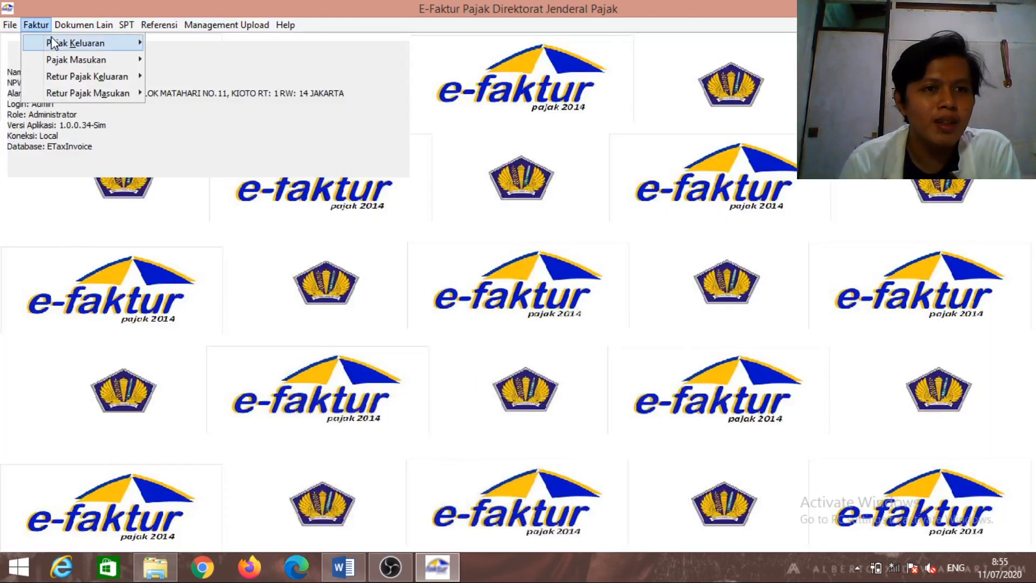
pyautogui.moveTo(79, 60)
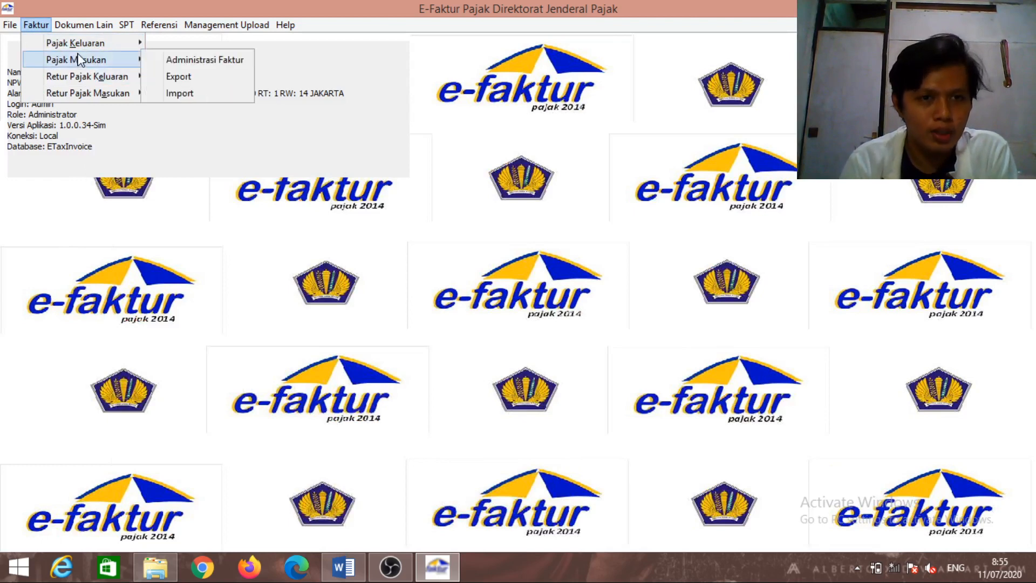
pyautogui.click(155, 59)
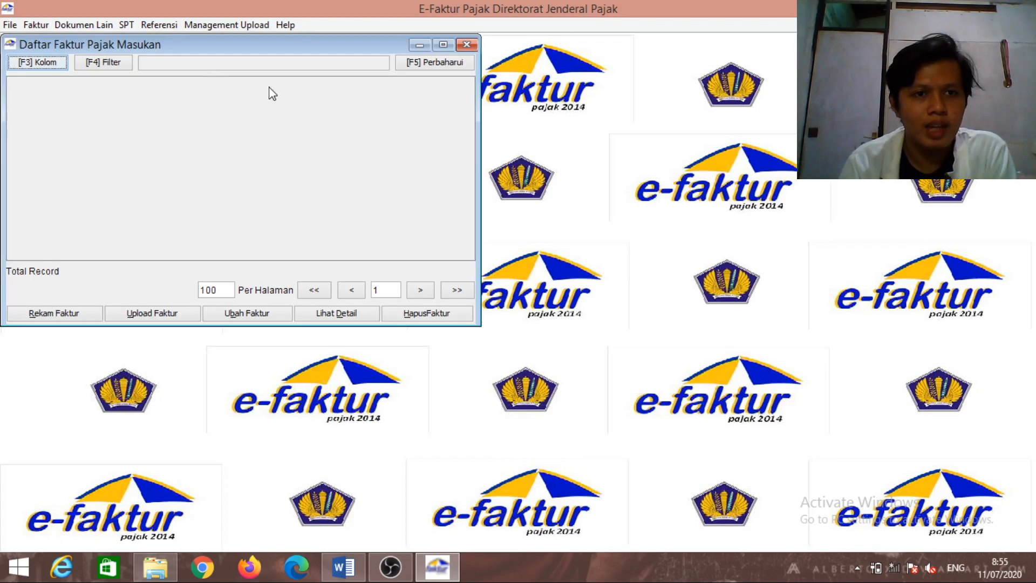
pyautogui.click(410, 64)
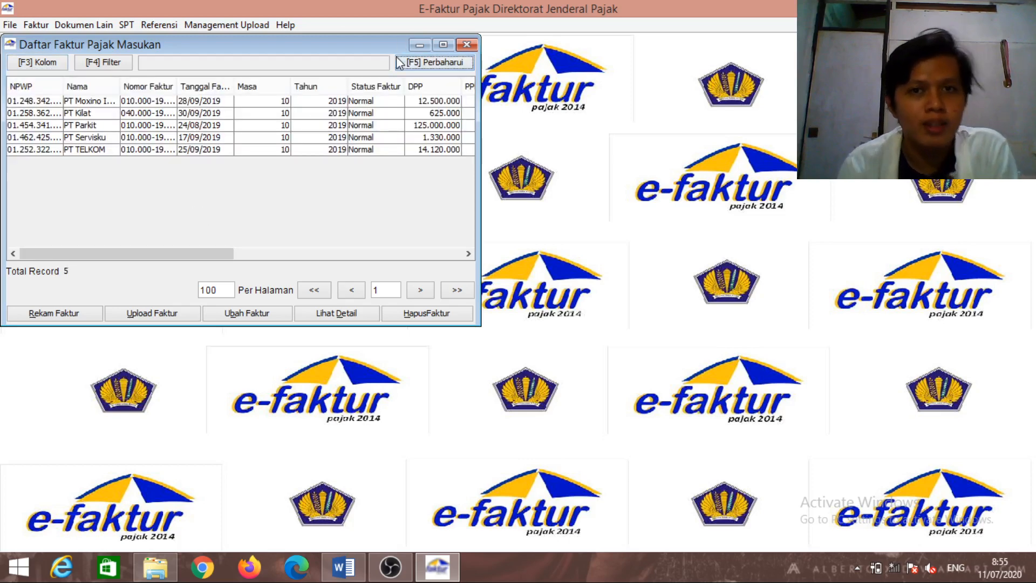
pyautogui.click(343, 566)
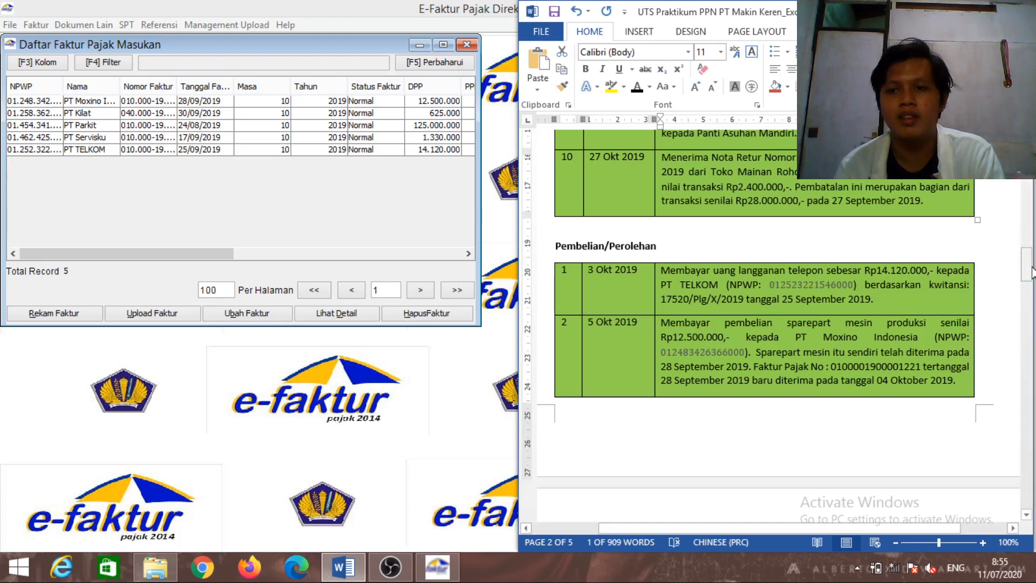
pyautogui.moveTo(1030, 272); pyautogui.dragTo(1032, 282)
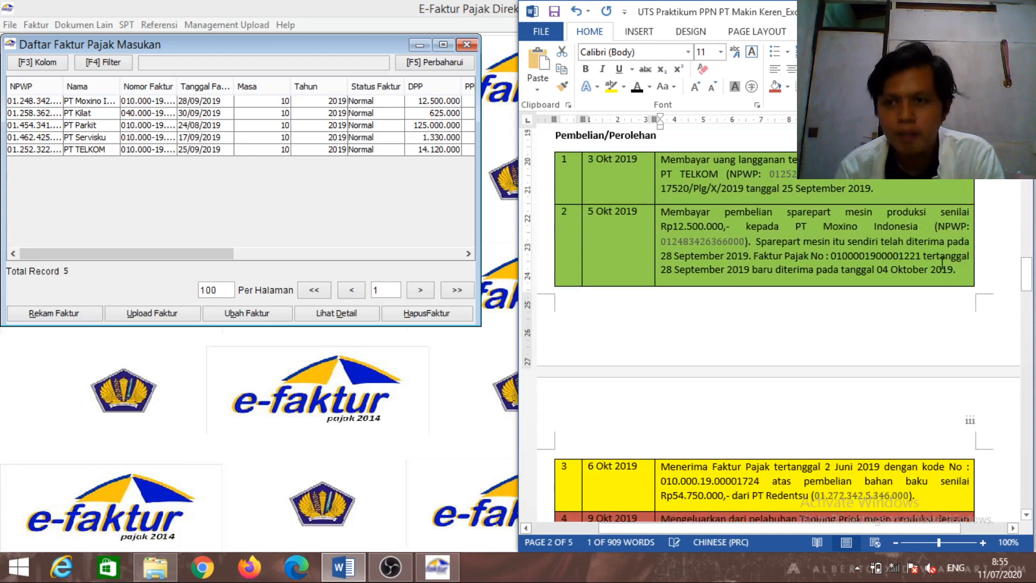
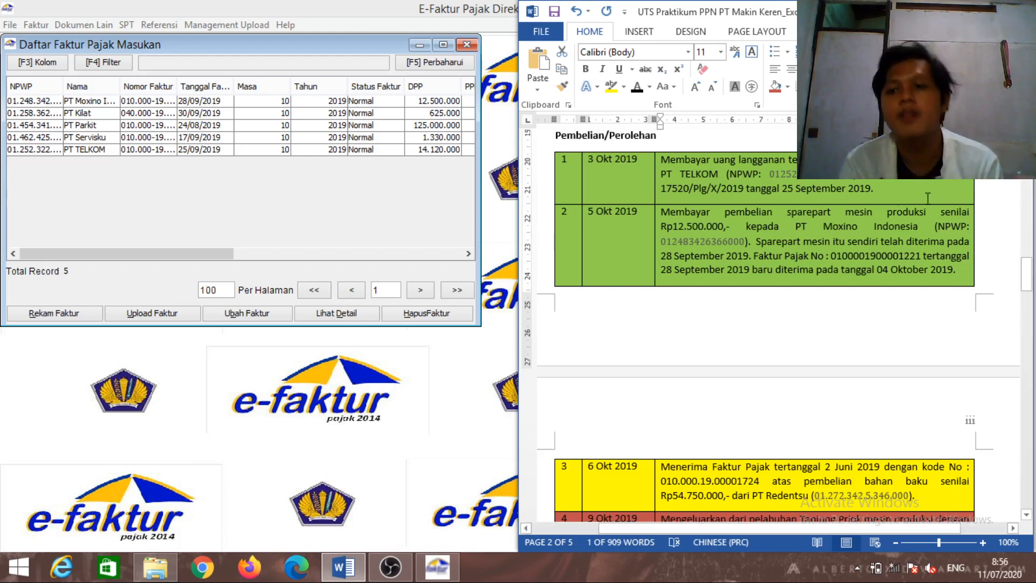
# Scroll through the Word case study's October transactions, then return to the invoice list and select PT TELKOM
pyautogui.moveTo(1027, 278); pyautogui.dragTo(1029, 287)
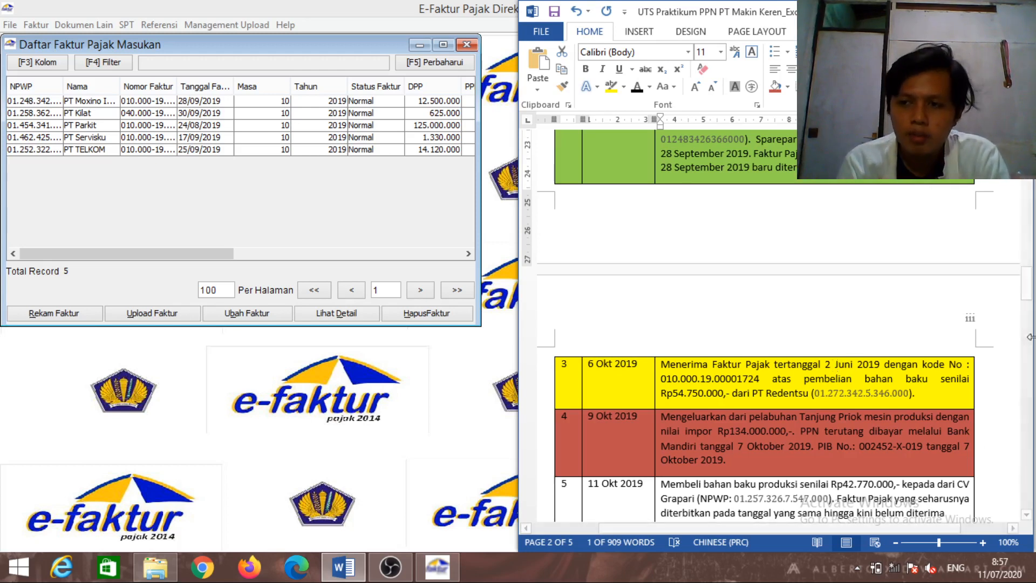
pyautogui.moveTo(1031, 298); pyautogui.dragTo(1030, 303)
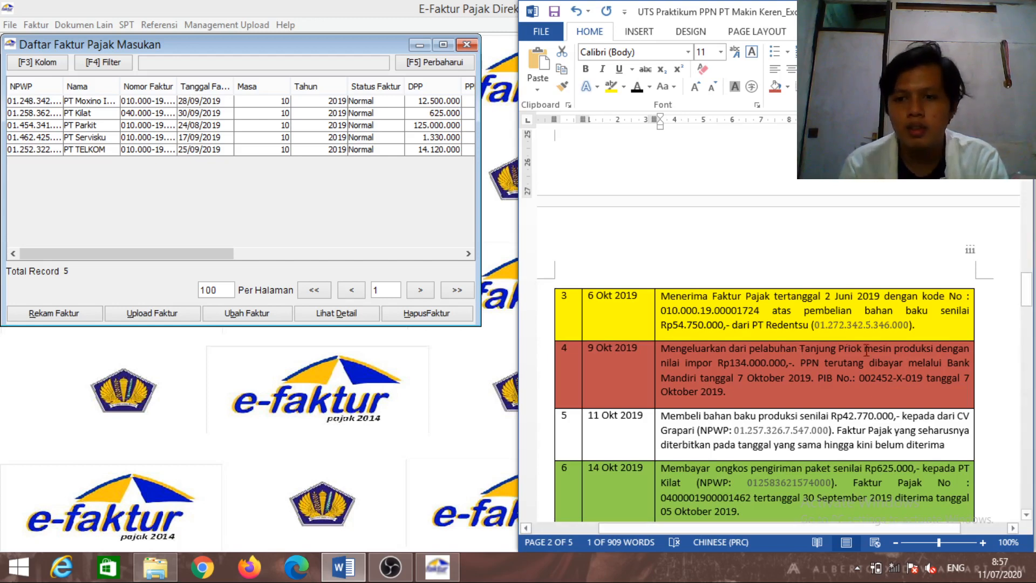
pyautogui.click(1025, 305)
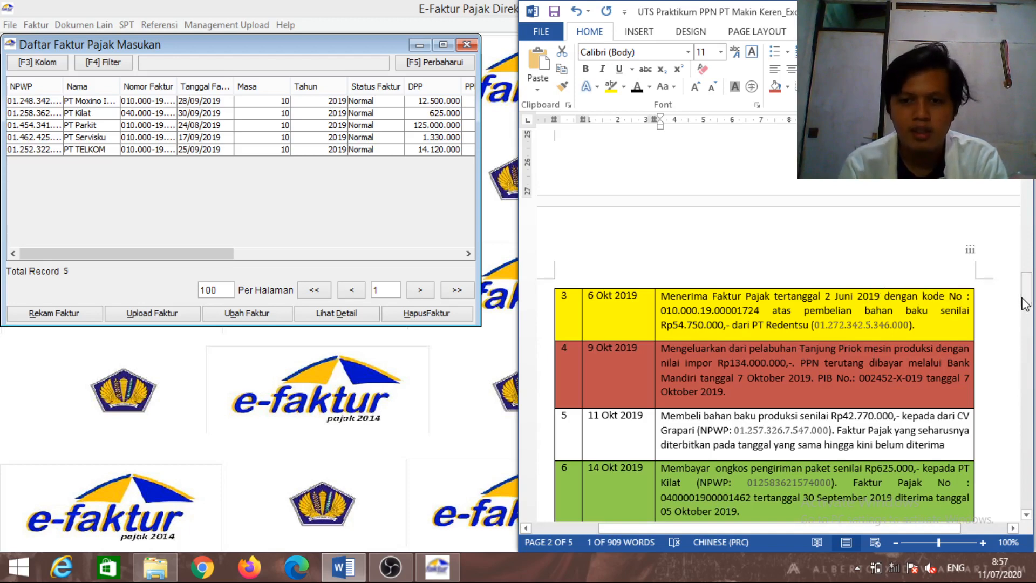
pyautogui.moveTo(1025, 305)
pyautogui.mouseDown()
pyautogui.moveTo(1025, 323)
pyautogui.moveTo(1026, 314)
pyautogui.mouseUp()
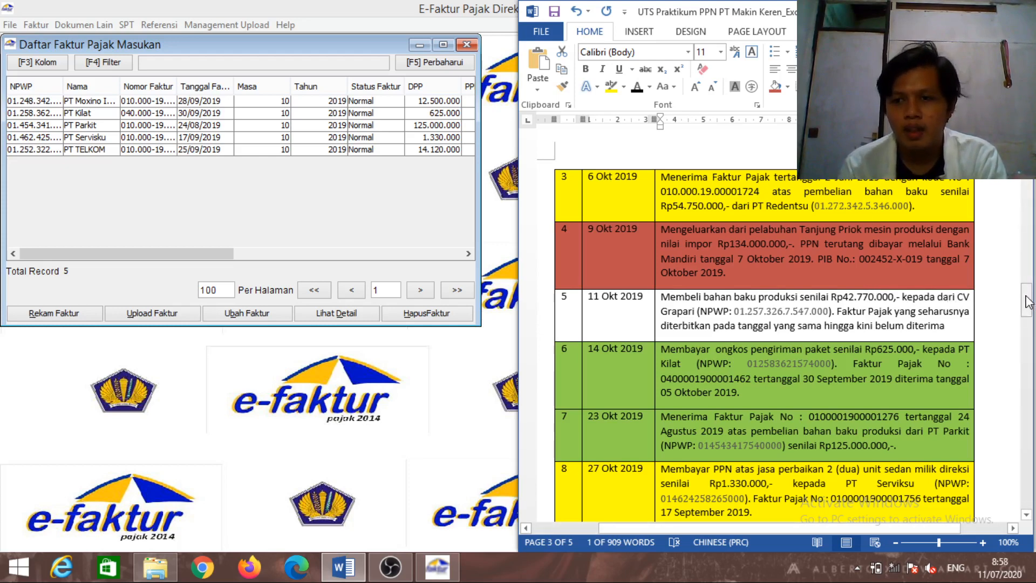
pyautogui.moveTo(1028, 300); pyautogui.dragTo(1028, 312)
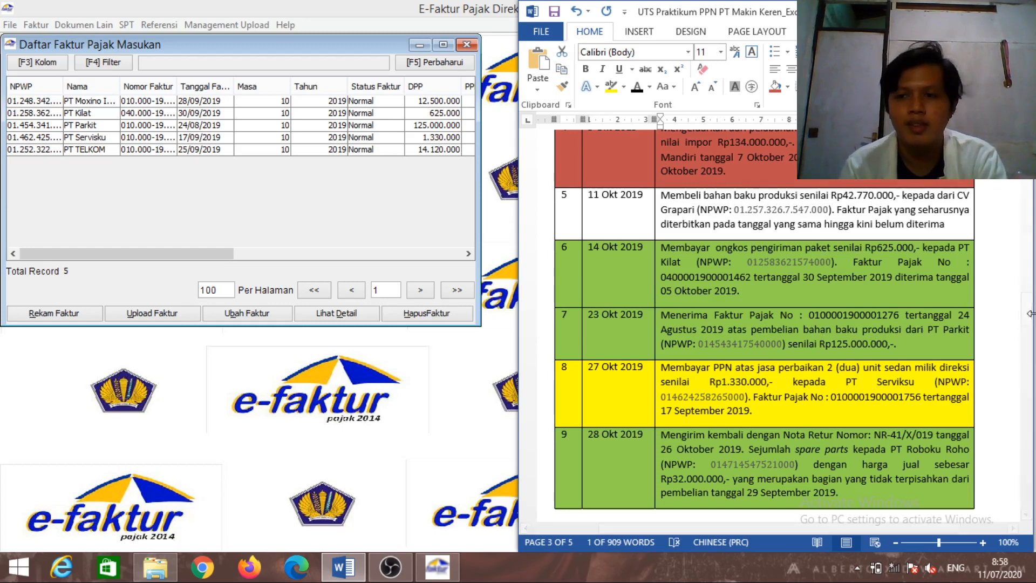
pyautogui.moveTo(1030, 316); pyautogui.dragTo(1029, 319)
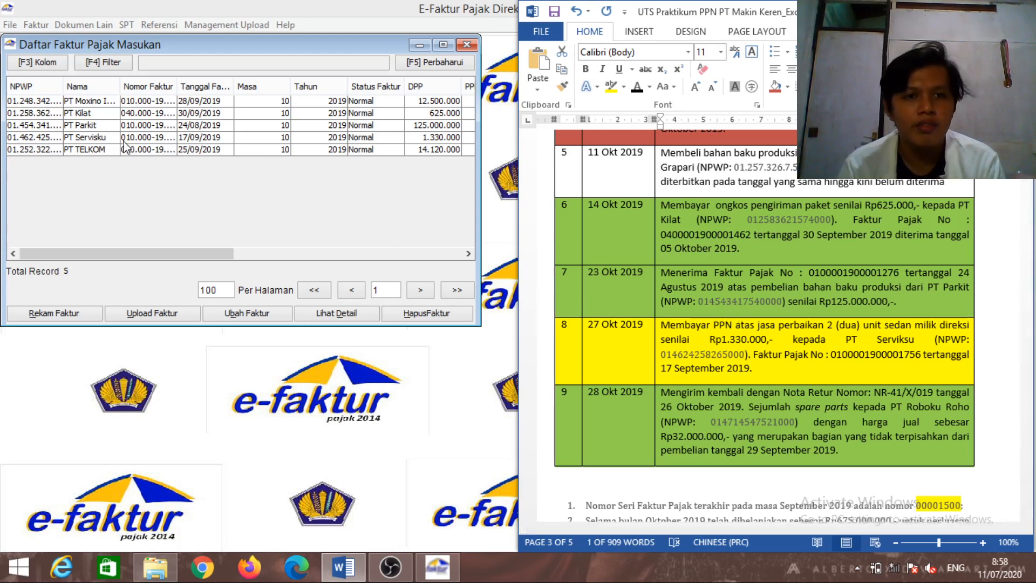
pyautogui.click(373, 150)
pyautogui.moveTo(364, 149)
pyautogui.mouseDown()
pyautogui.moveTo(312, 109)
pyautogui.moveTo(352, 154)
pyautogui.mouseUp()
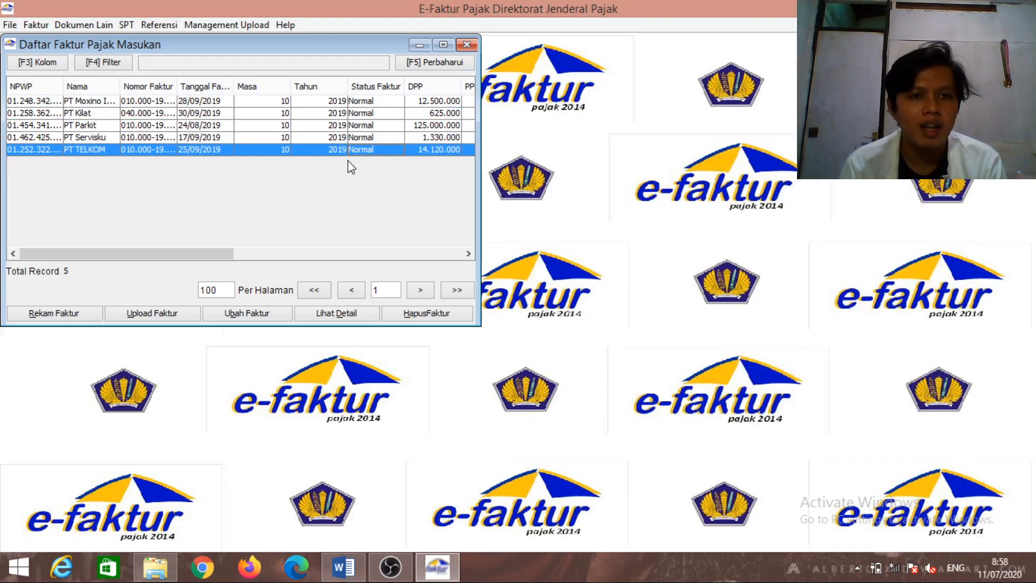
# View PT Servisku's invoice details without changes, check Word, then close the incoming invoice list
pyautogui.click(335, 137)
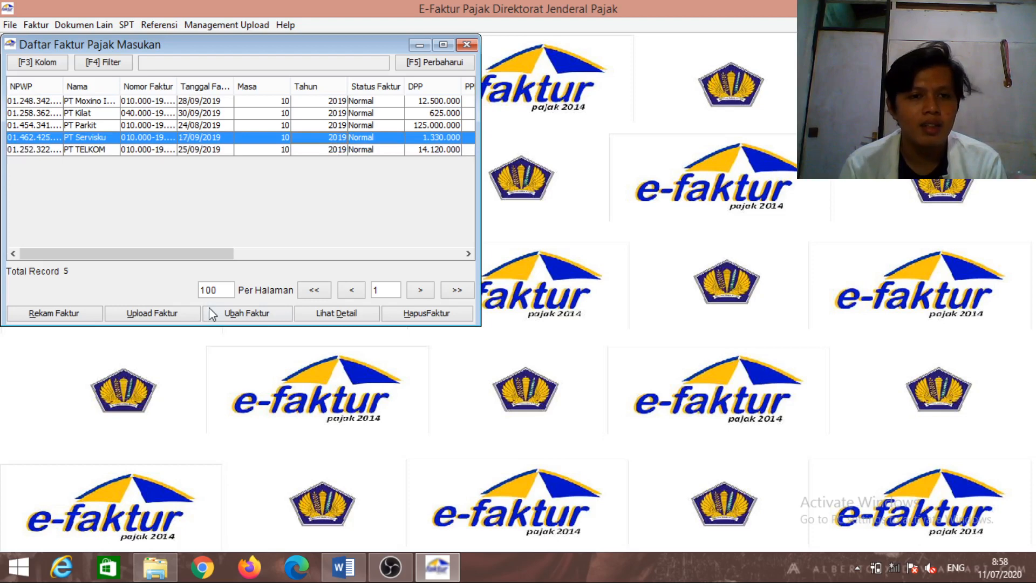
pyautogui.click(240, 313)
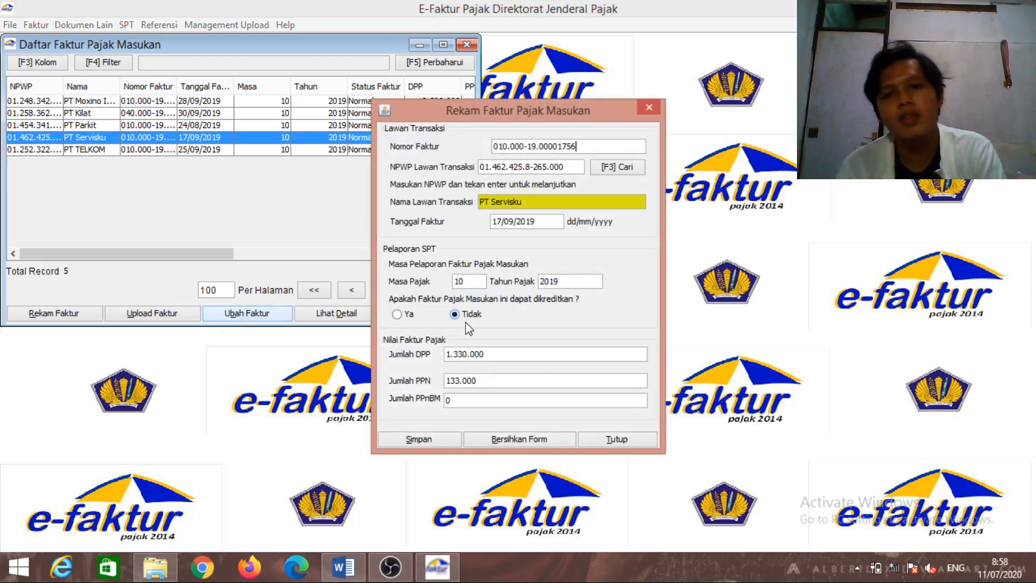
pyautogui.click(647, 107)
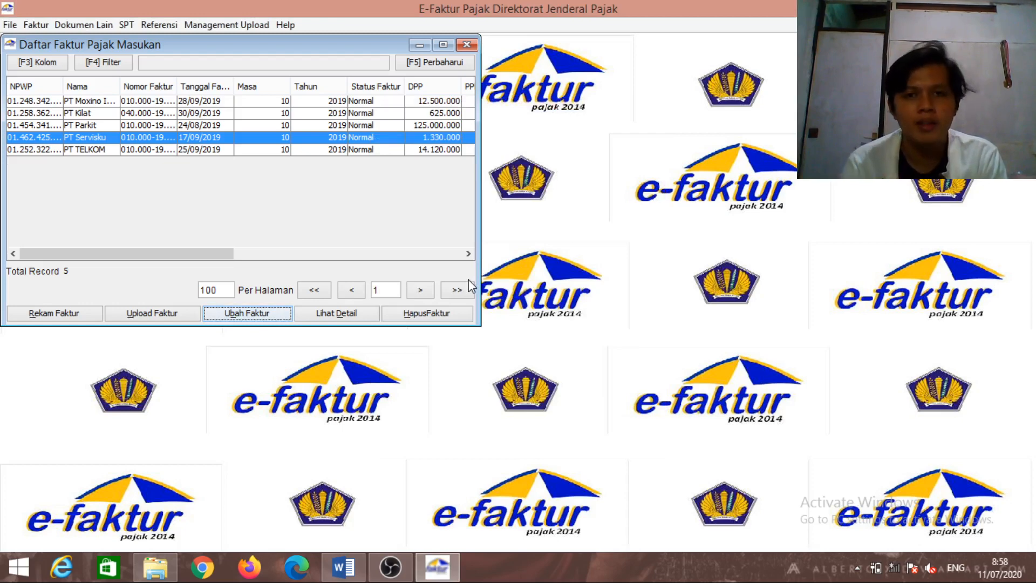
pyautogui.click(350, 570)
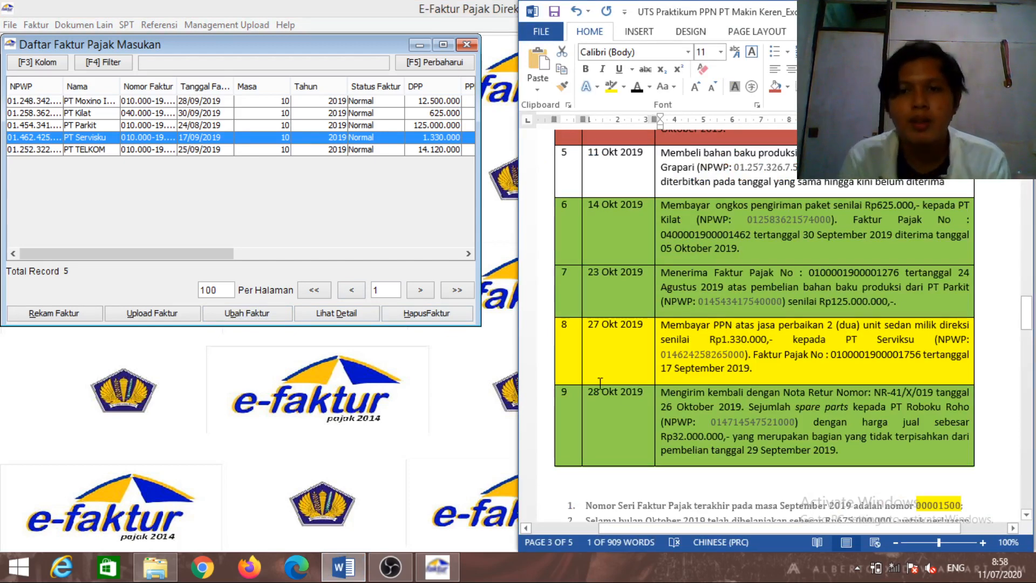
pyautogui.click(512, 404)
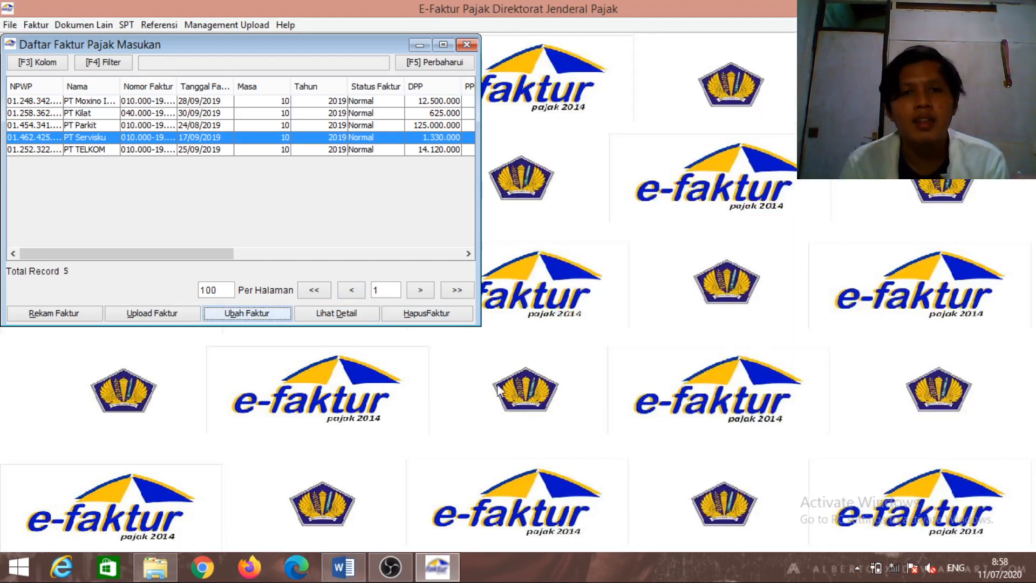
pyautogui.click(466, 44)
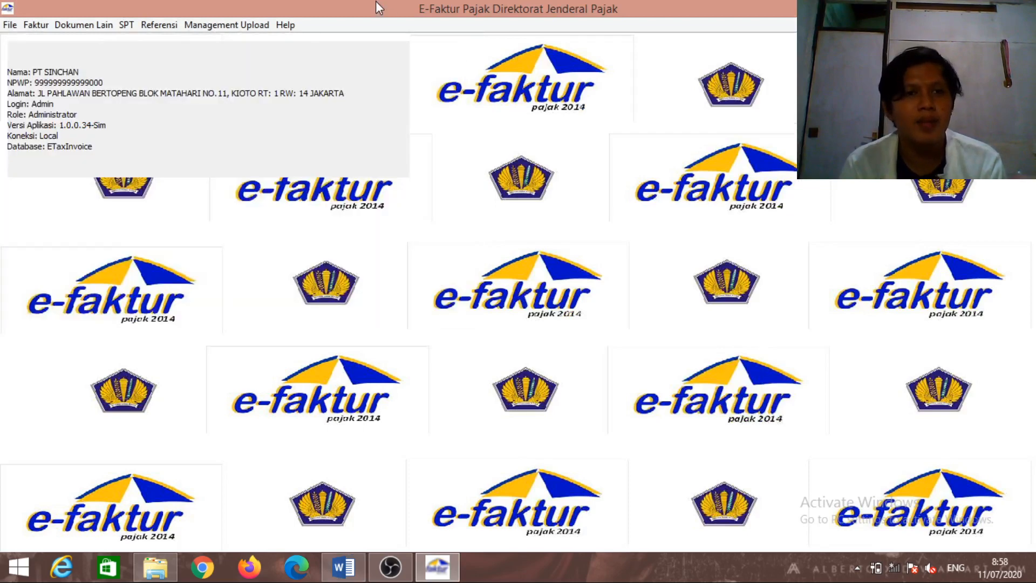
# Open Administrasi Nota Retur, refresh the empty return list, and start a new return record
pyautogui.click(35, 25)
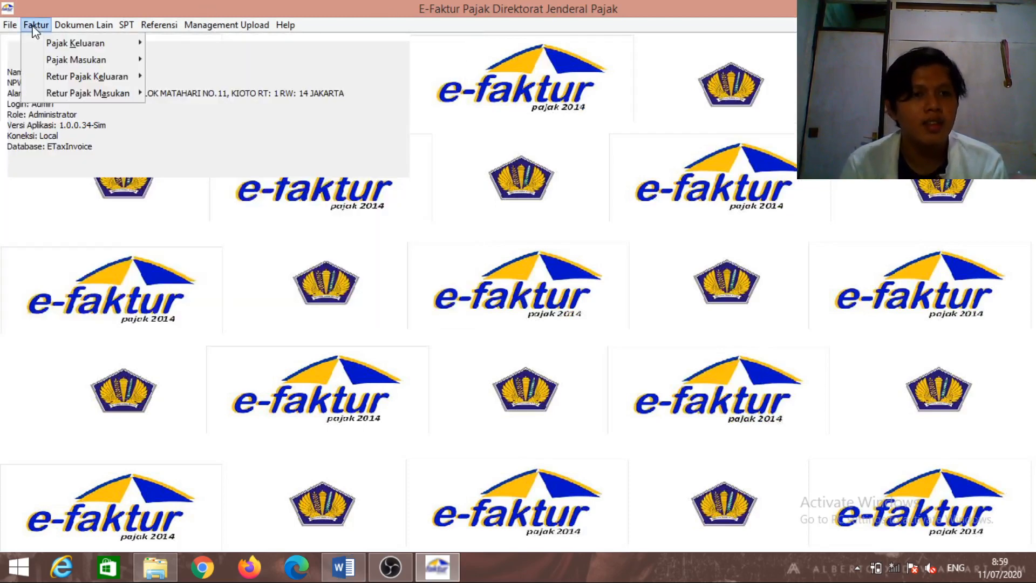
pyautogui.moveTo(70, 93)
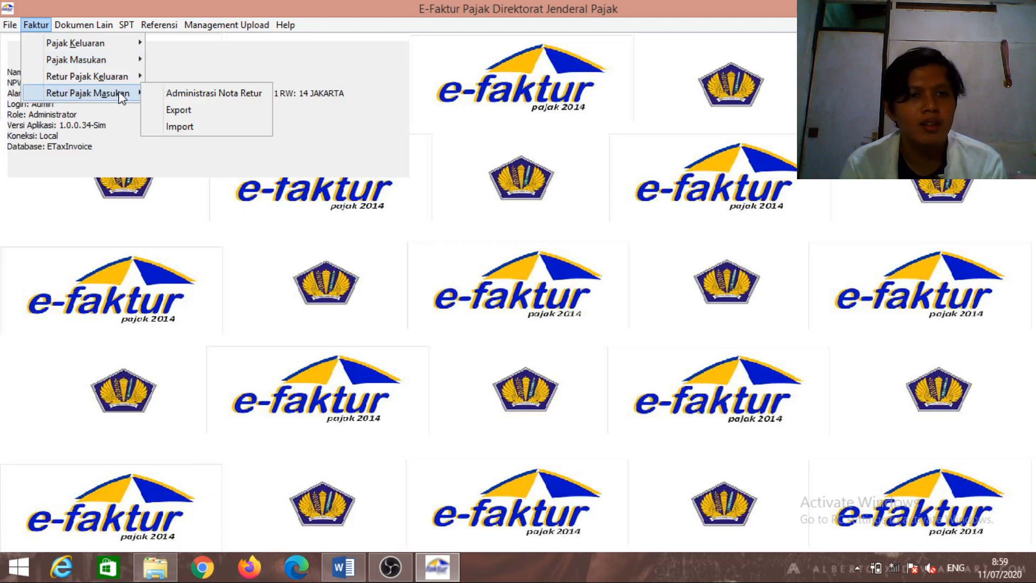
pyautogui.click(161, 94)
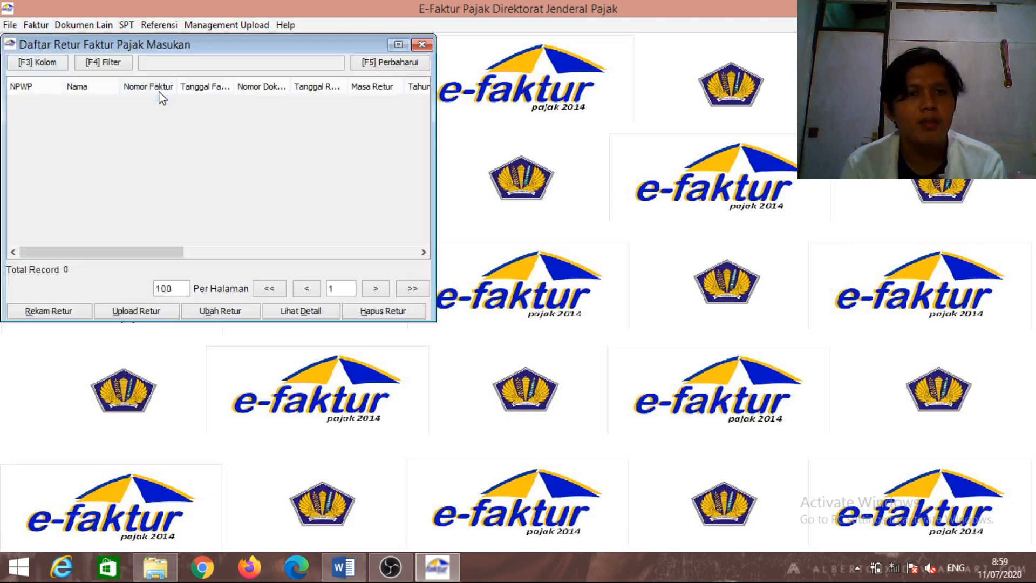
pyautogui.click(370, 64)
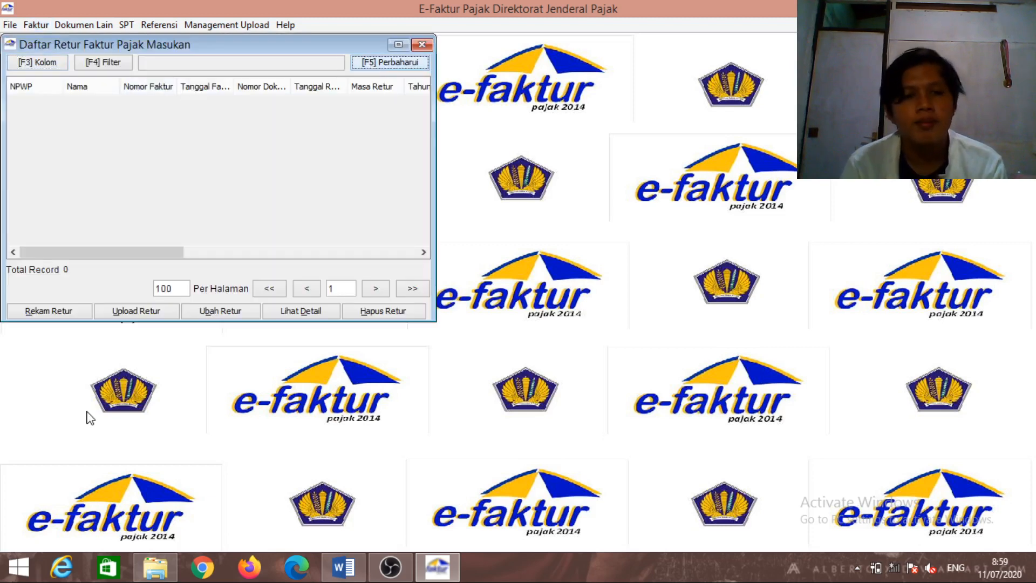
pyautogui.click(56, 310)
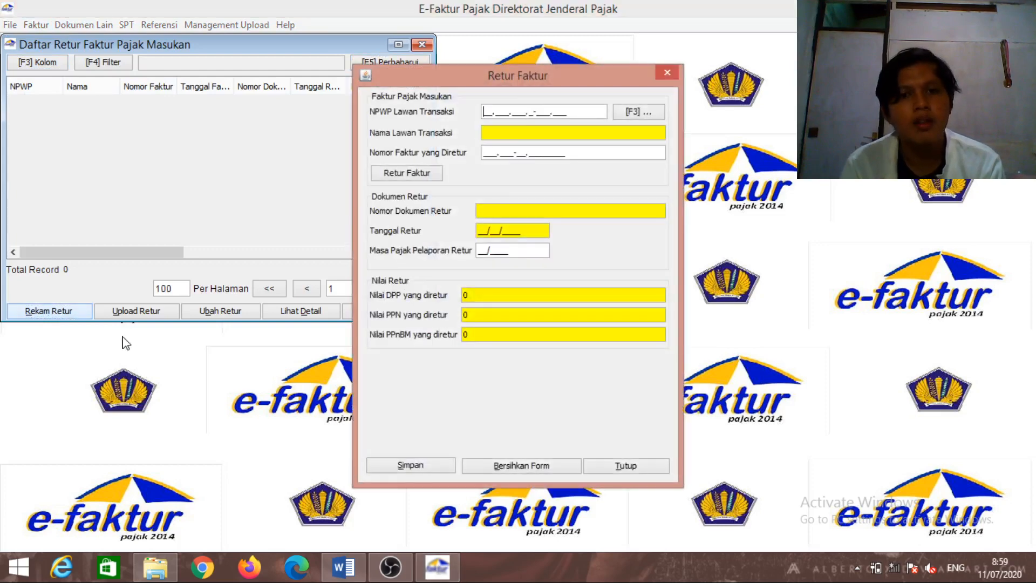
# Position the Retur Faktur form to the left of the Word case study
pyautogui.moveTo(471, 72); pyautogui.dragTo(324, 92)
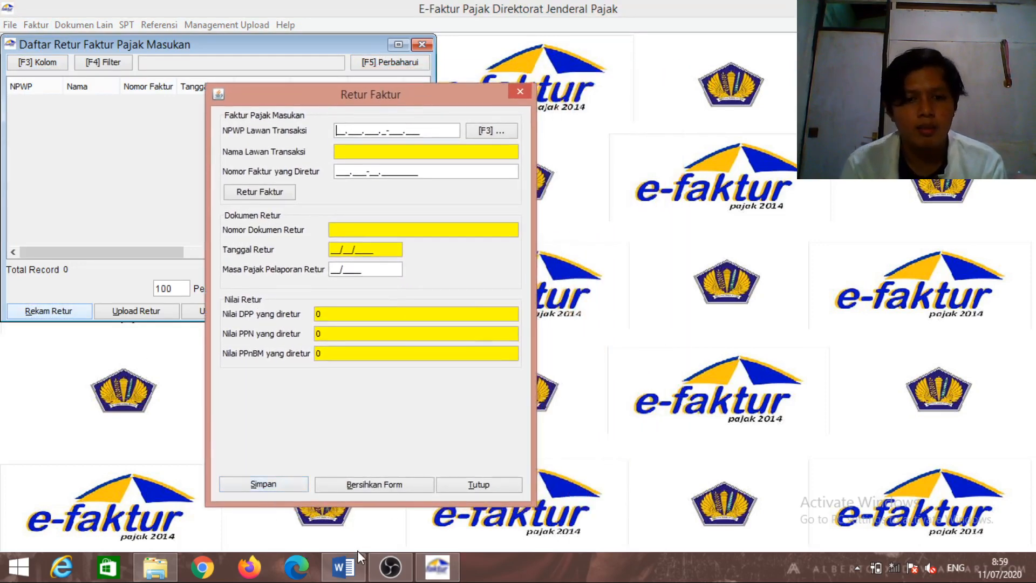
pyautogui.click(343, 565)
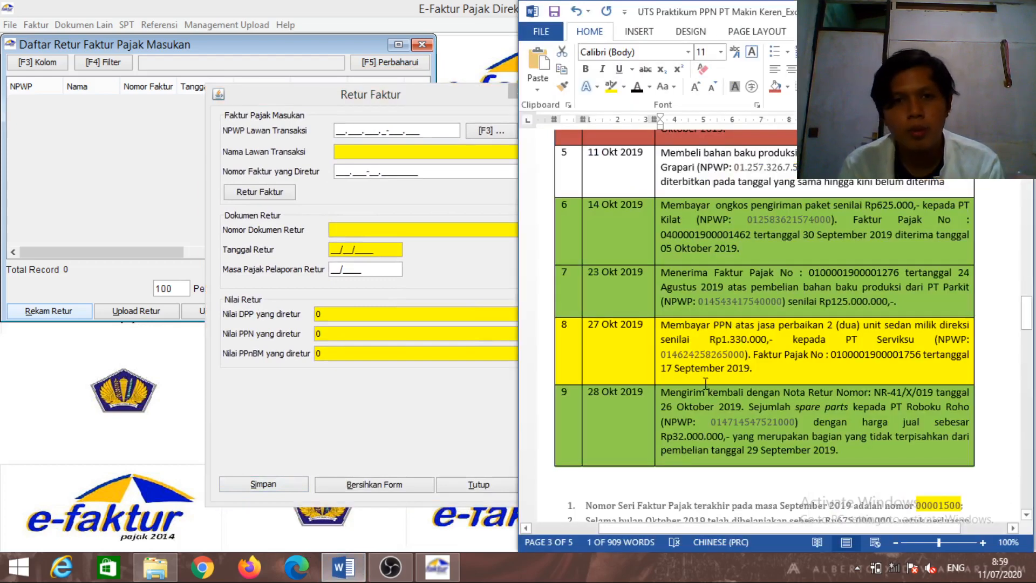
pyautogui.click(433, 92)
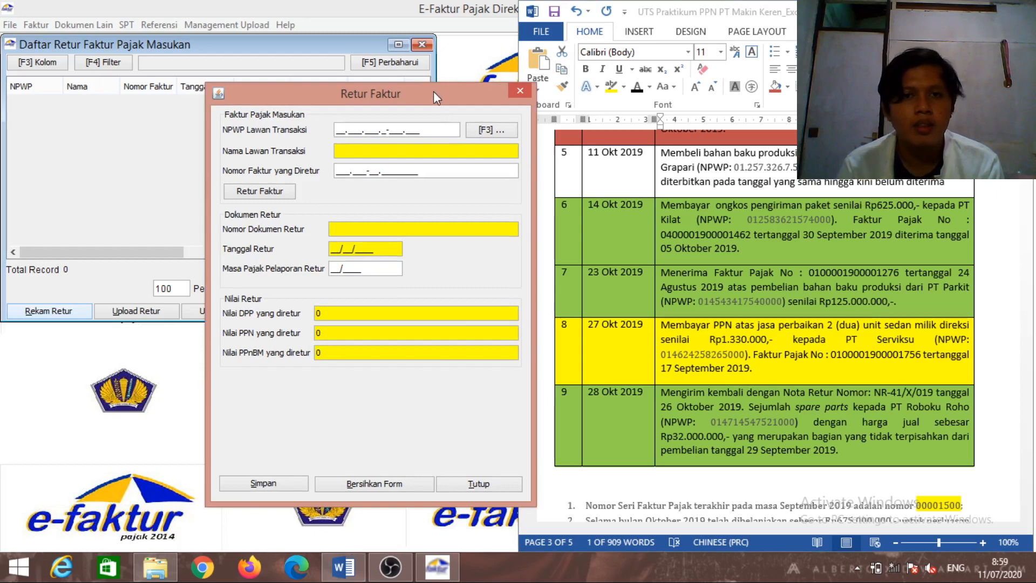
pyautogui.moveTo(432, 92); pyautogui.dragTo(394, 90)
# Select PT Roboku Roho as the counterparty from the saved counterparty list
pyautogui.click(456, 128)
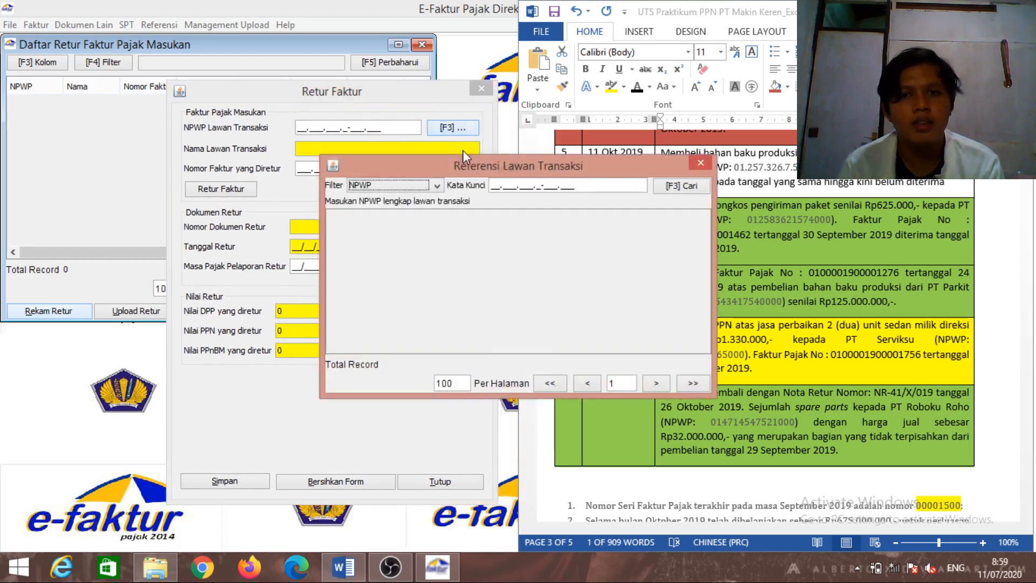
pyautogui.click(687, 190)
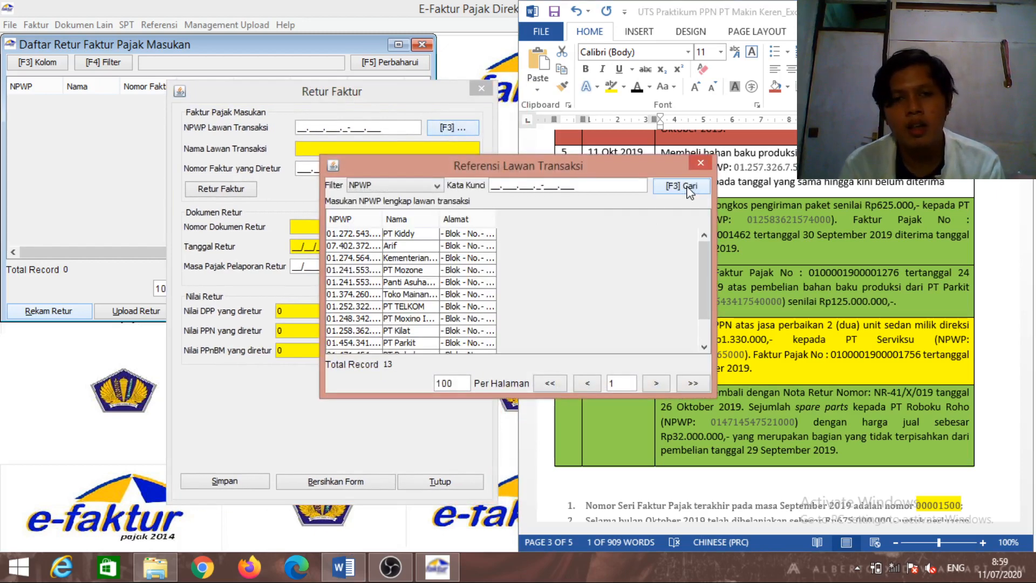
pyautogui.moveTo(702, 255); pyautogui.dragTo(705, 277)
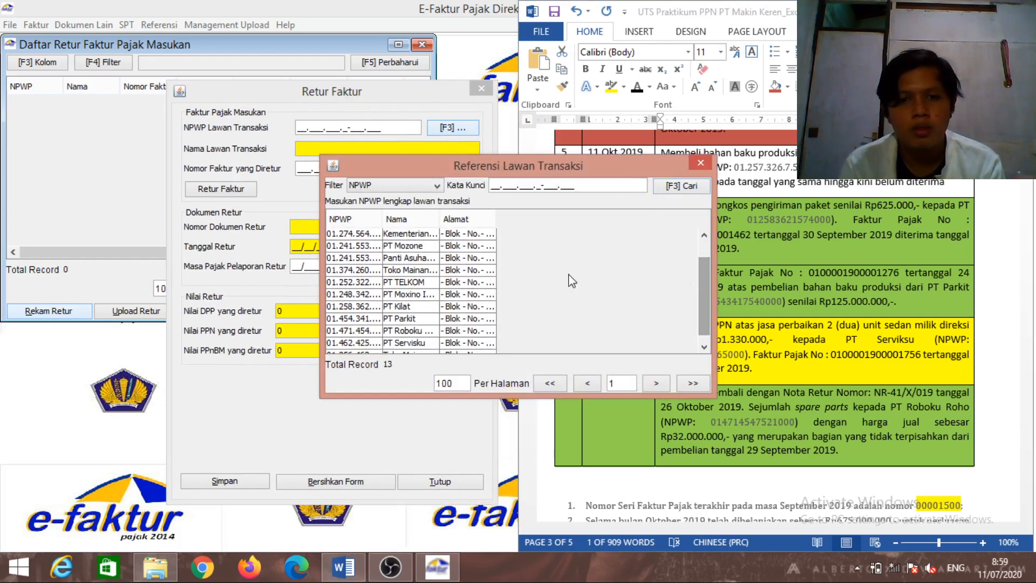
pyautogui.doubleClick(441, 329)
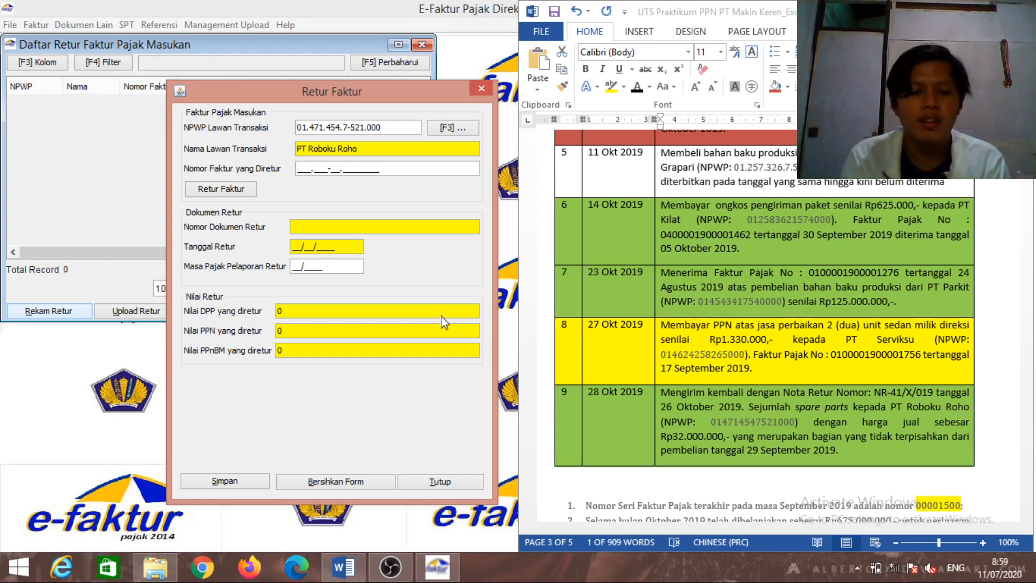
# Enter returned invoice number 010.000-19.00001450 and its invoice date 29/09/2019
pyautogui.write('0.00')
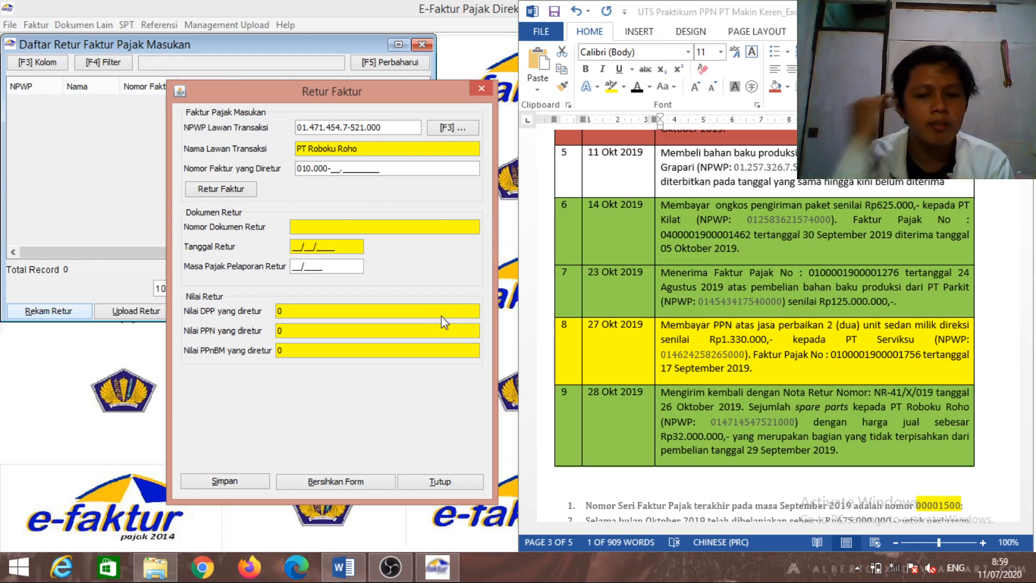
pyautogui.write('0-19')
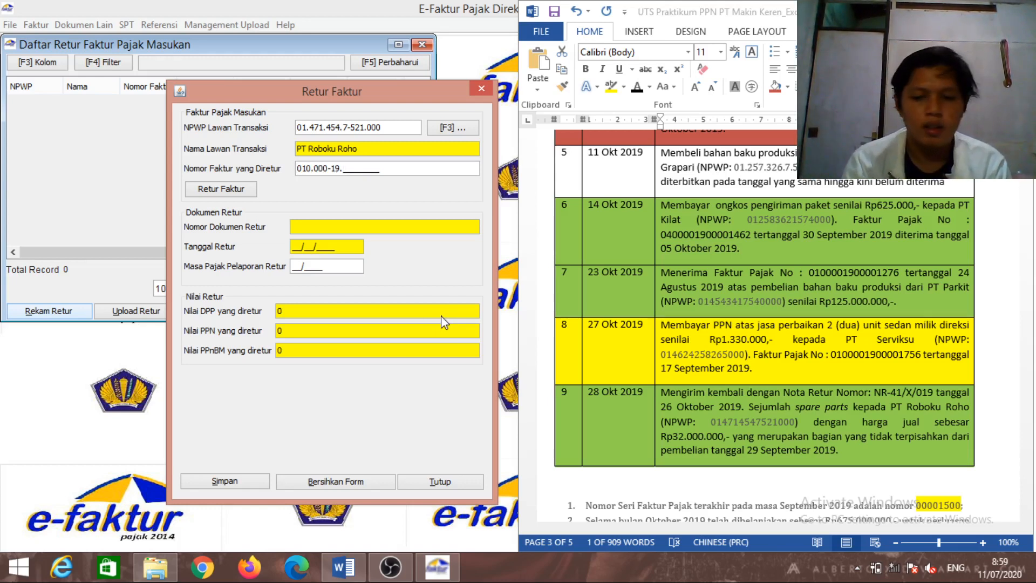
pyautogui.write('.00')
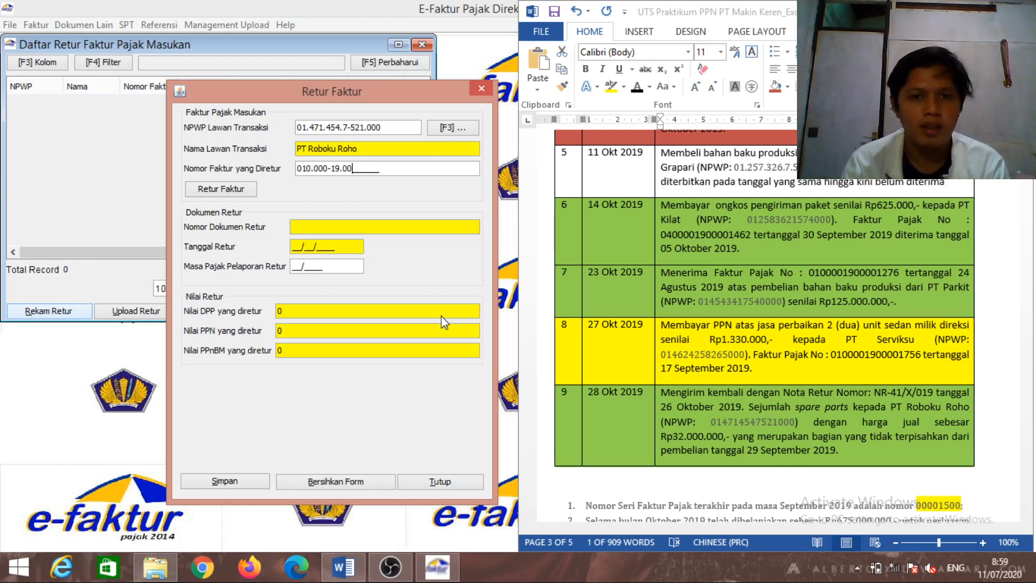
pyautogui.write('00145')
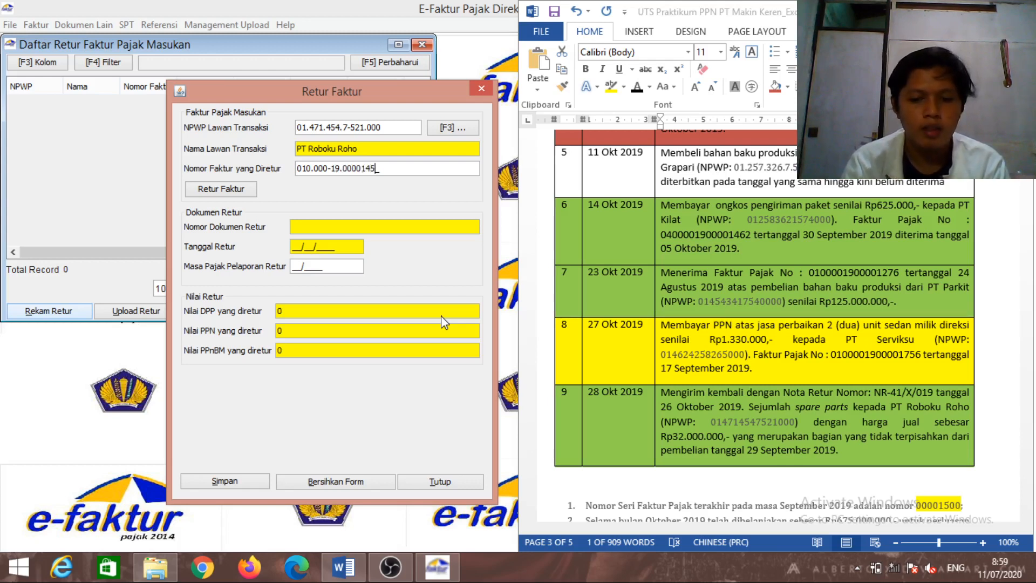
pyautogui.write('0')
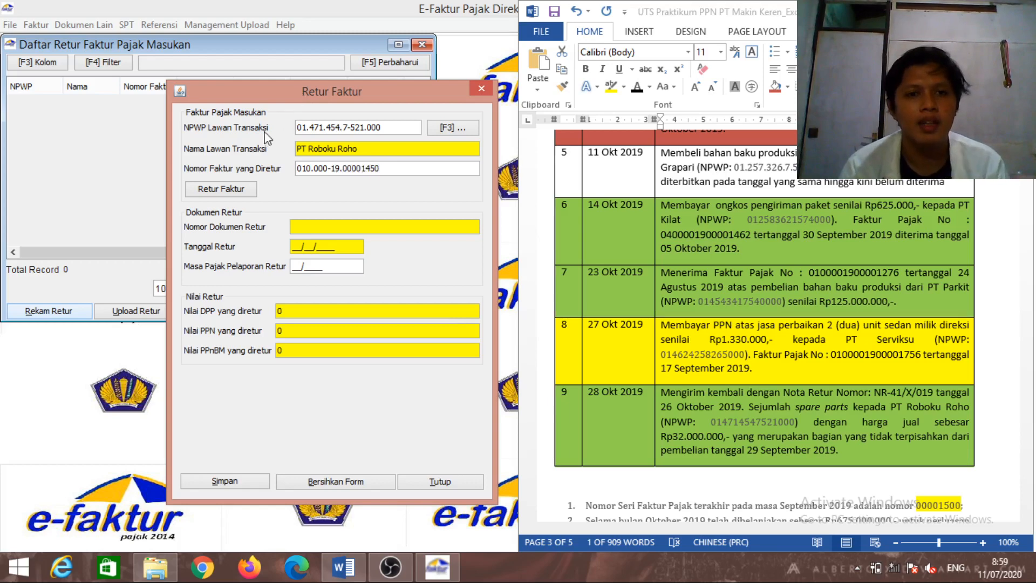
pyautogui.click(222, 192)
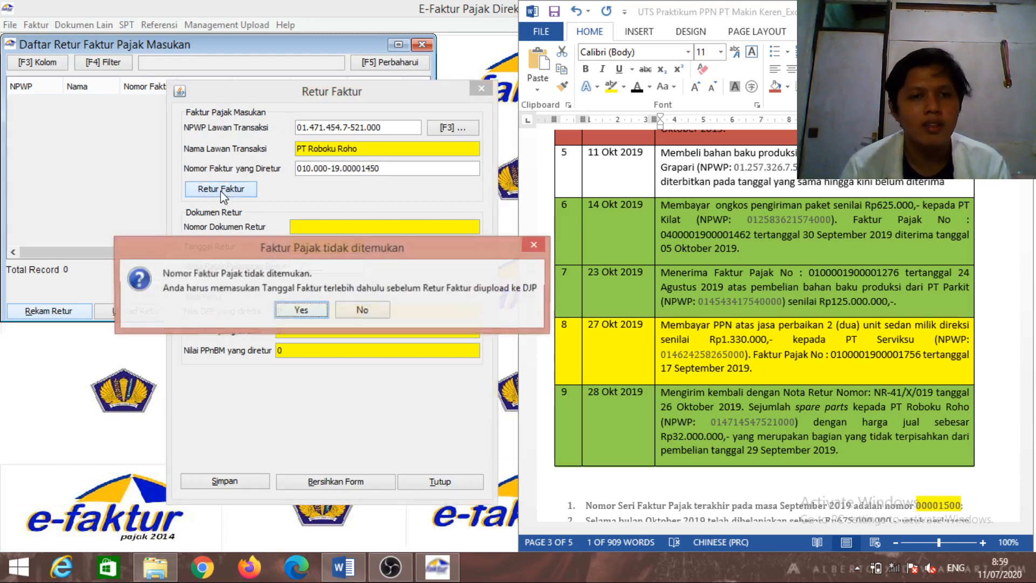
pyautogui.click(293, 306)
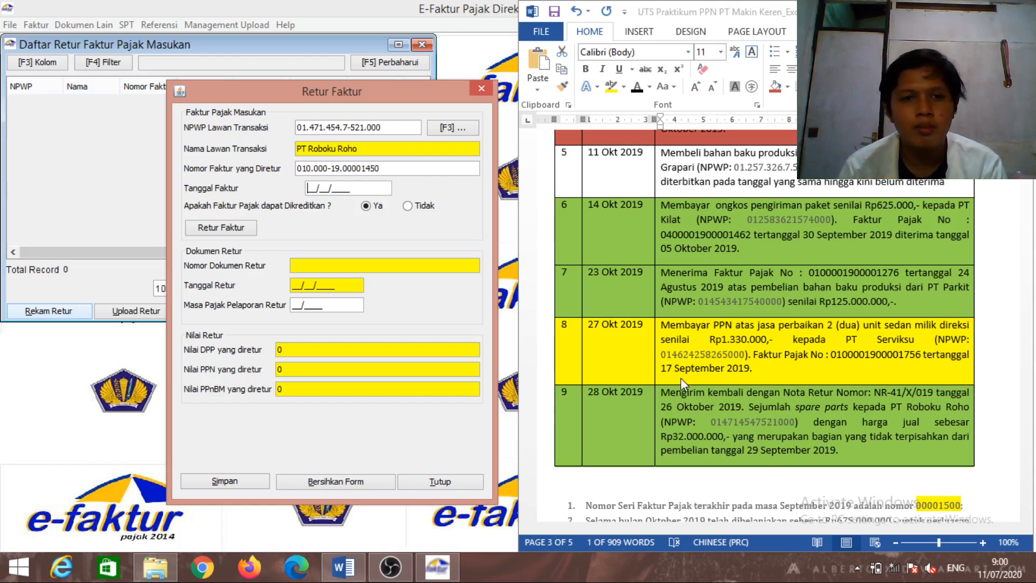
pyautogui.write('29/0')
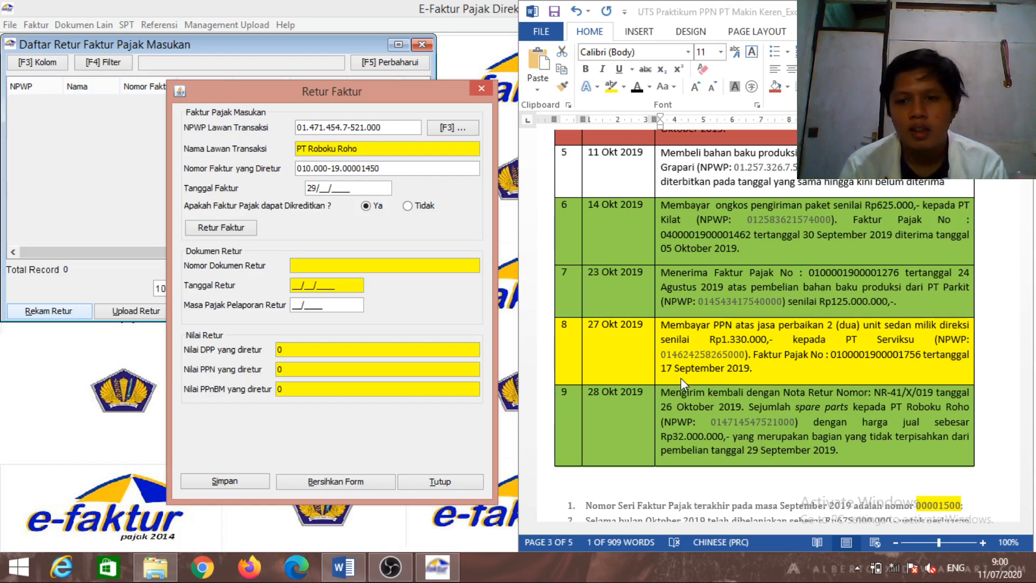
pyautogui.write('9/')
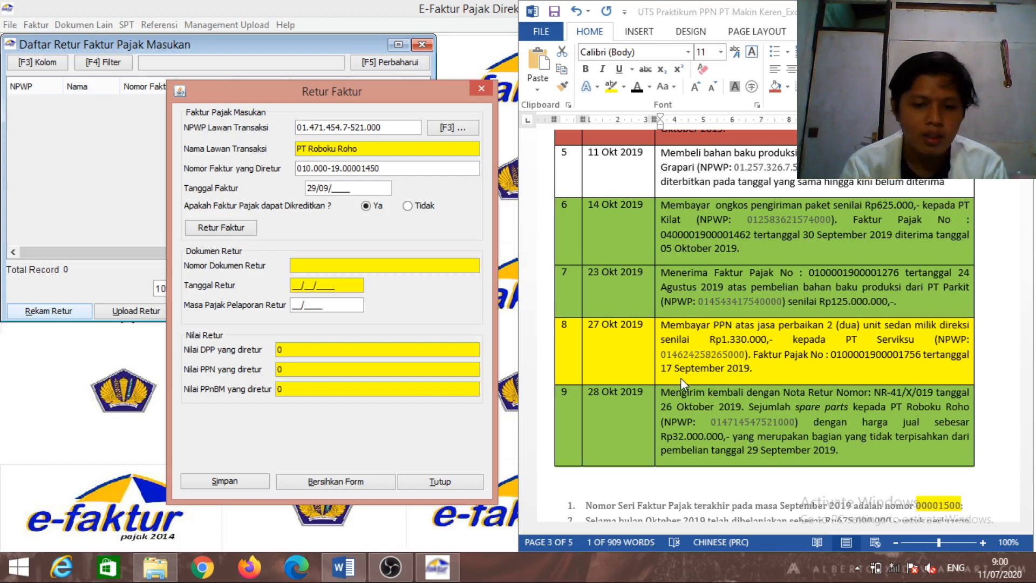
pyautogui.write('2019')
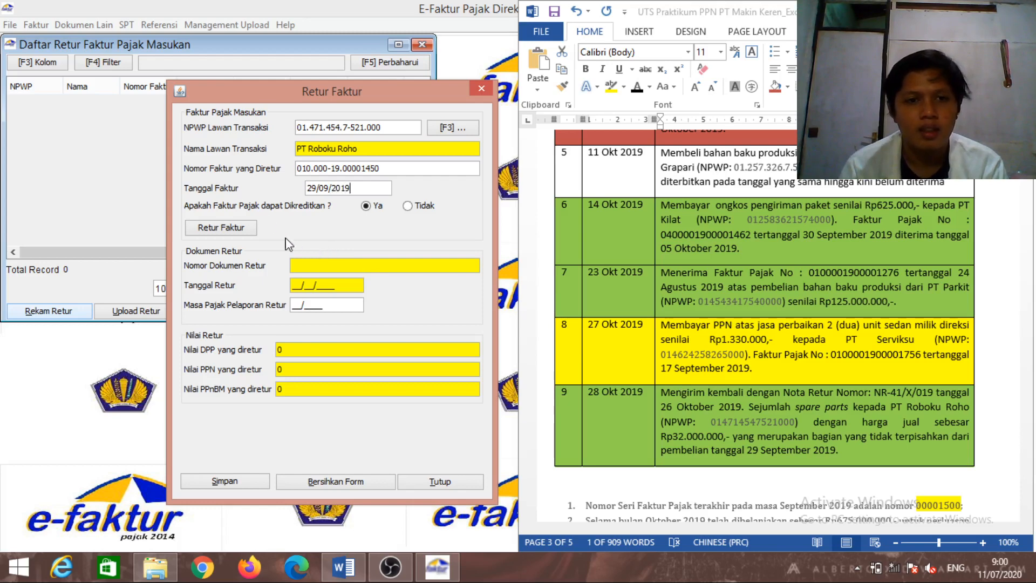
# Fill in return note number NR-41/X/019, copied from row 9 of the Word case study
pyautogui.click(249, 232)
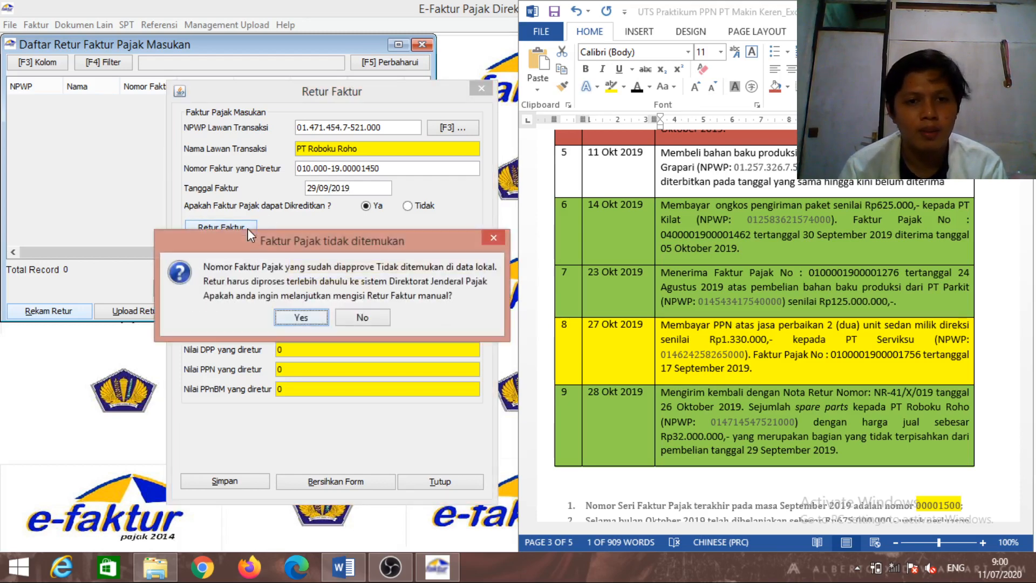
pyautogui.click(302, 317)
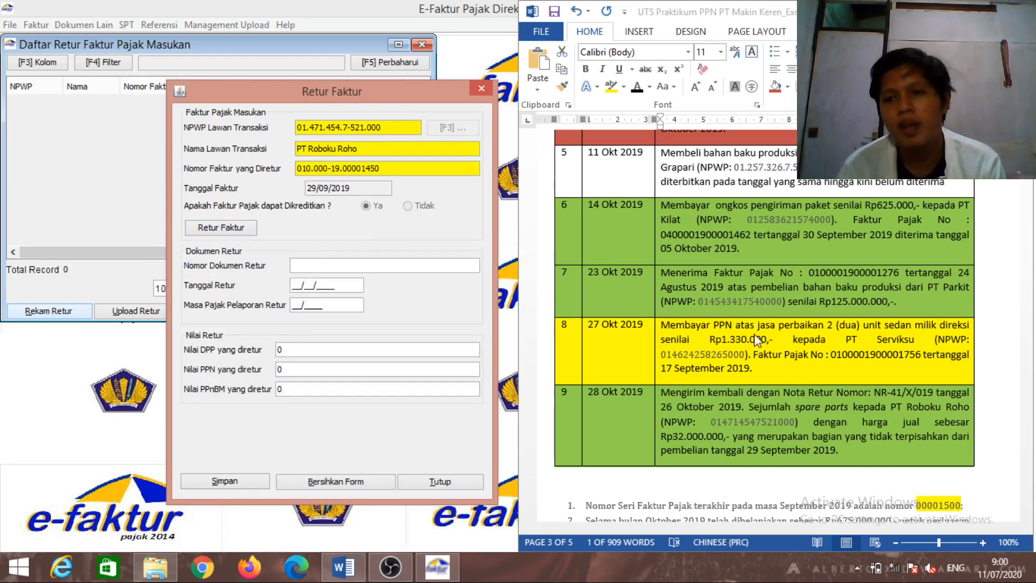
pyautogui.click(875, 391)
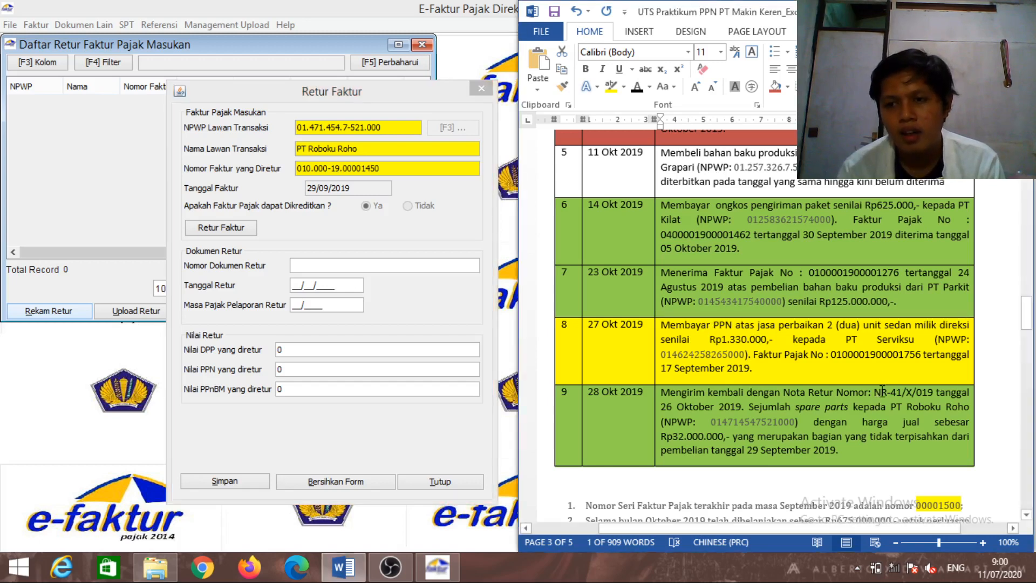
pyautogui.moveTo(875, 392); pyautogui.dragTo(926, 397)
pyautogui.hotkey('ctrl', 'c')
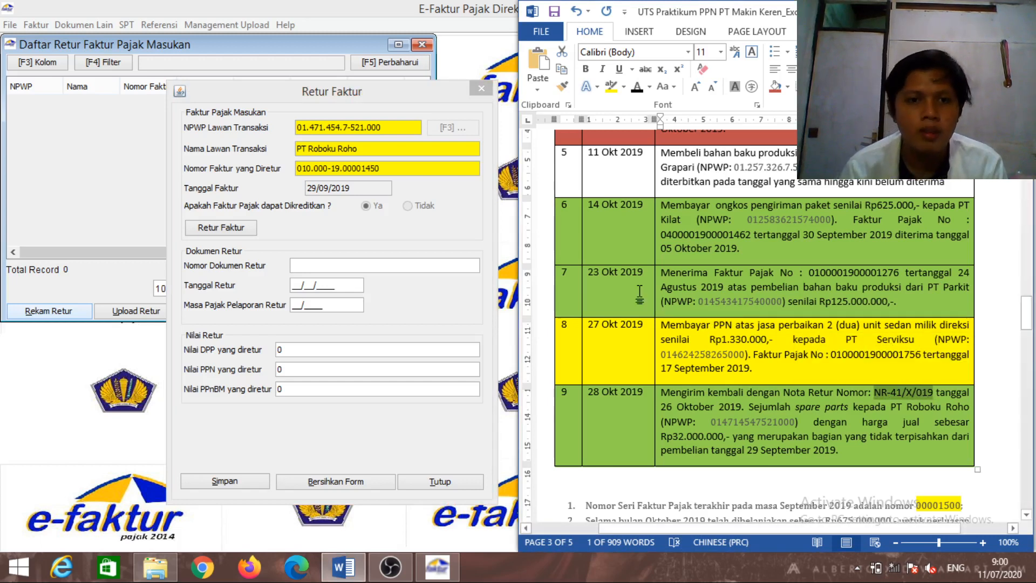
pyautogui.click(488, 274)
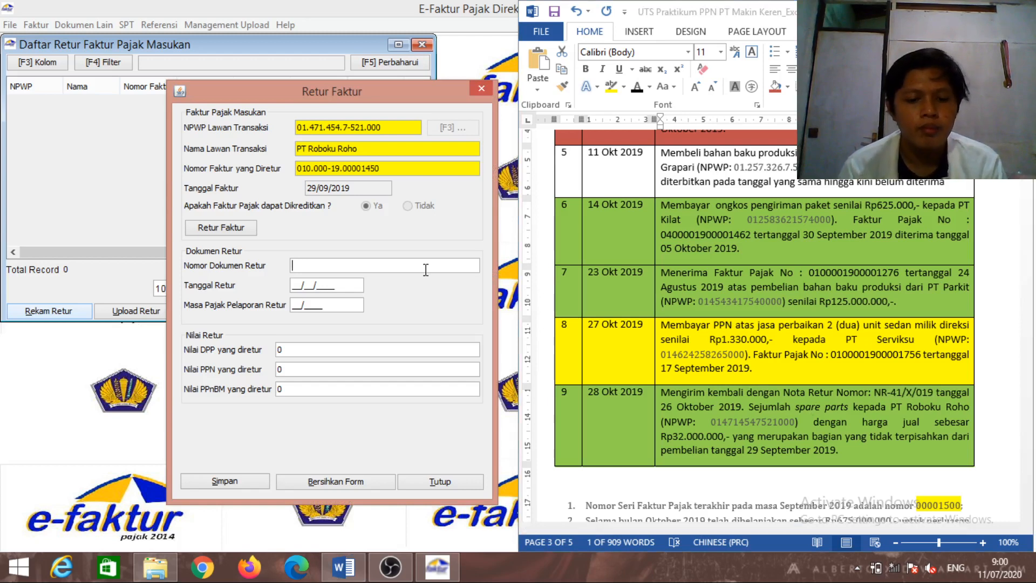
pyautogui.hotkey('ctrl', 'v')
# Enter return date 26/10/2019, period 10/2019 and DPP 32.000.000 so PPN is calculated
pyautogui.click(341, 280)
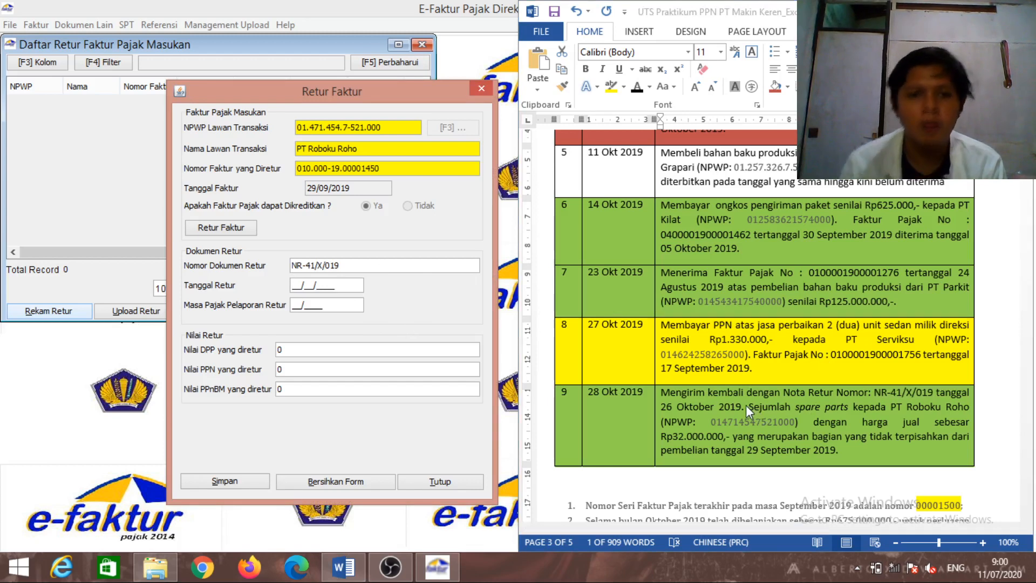
pyautogui.write('2')
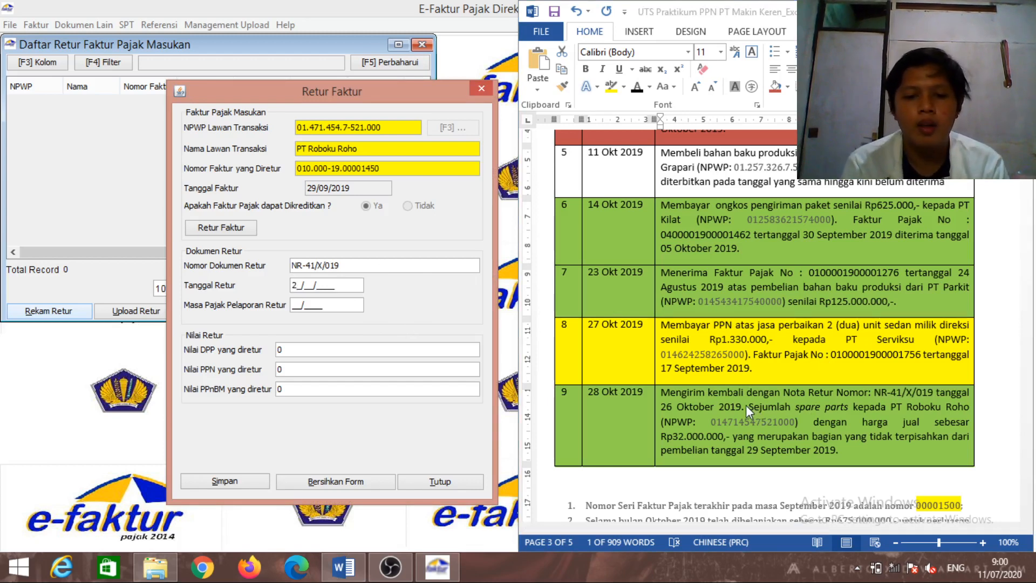
pyautogui.write('6/10/2')
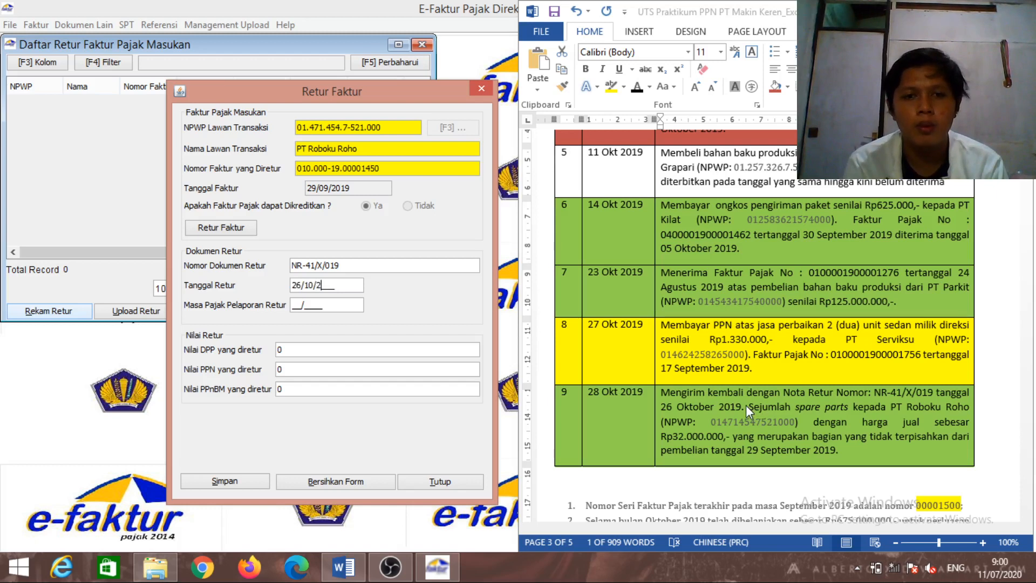
pyautogui.write('019')
pyautogui.press('Tab')
pyautogui.write('102019')
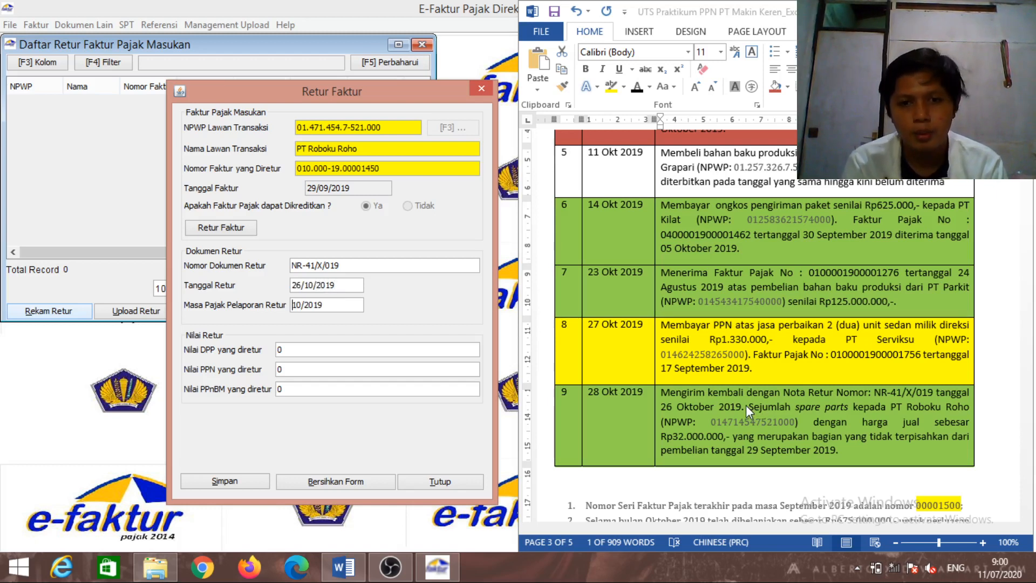
pyautogui.click(387, 347)
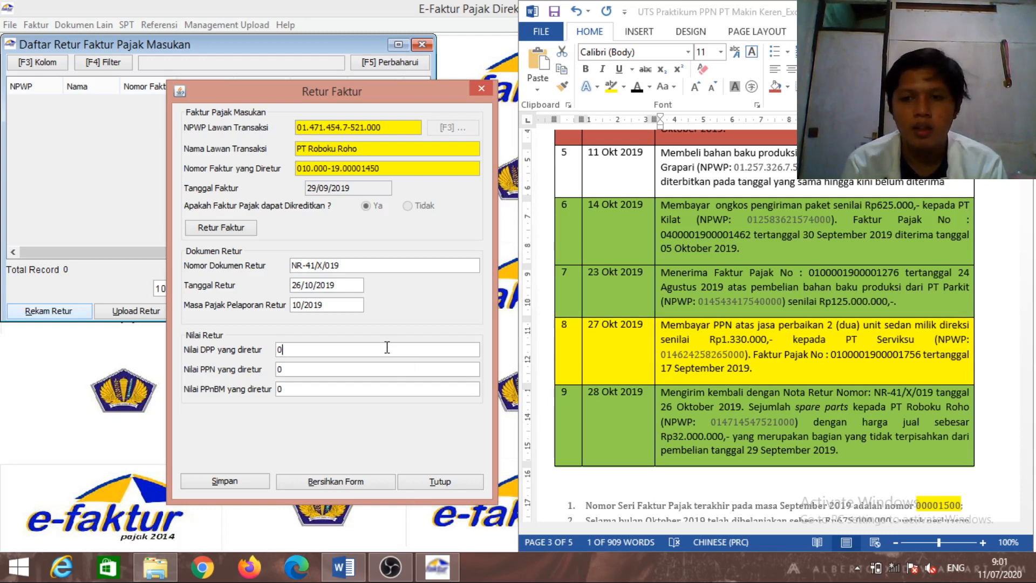
pyautogui.press('BackSpace')
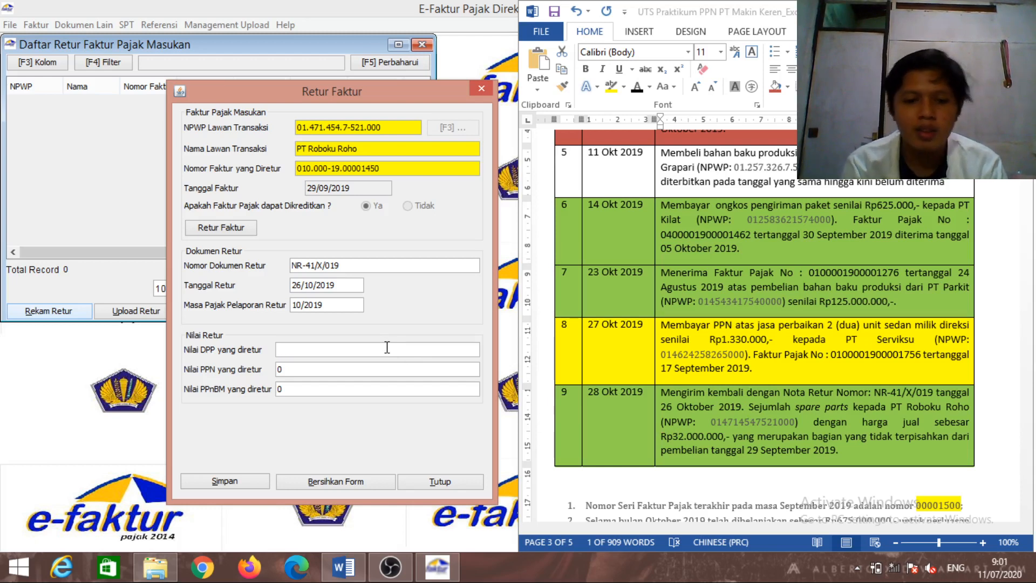
pyautogui.write('32.0')
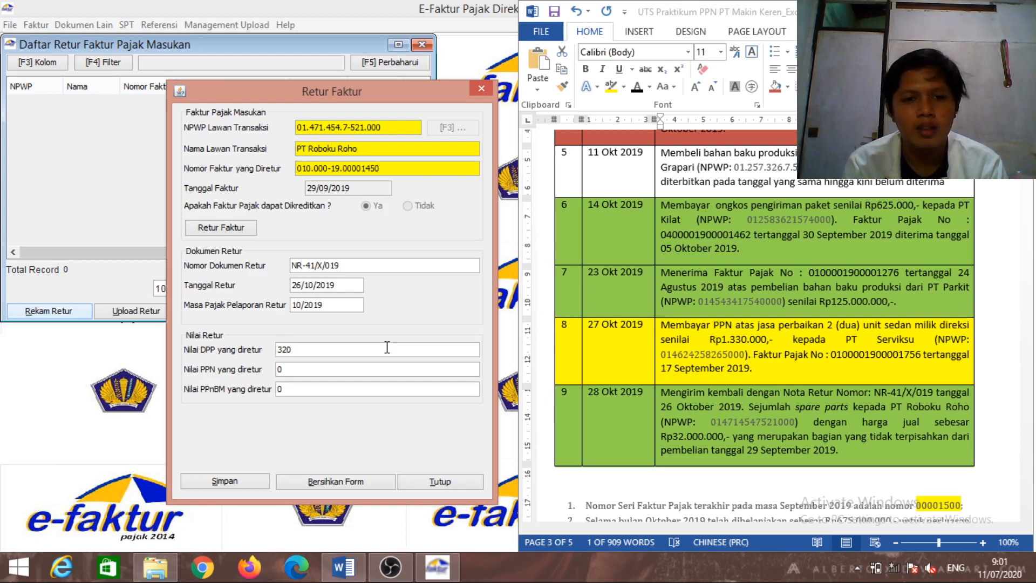
pyautogui.write('00')
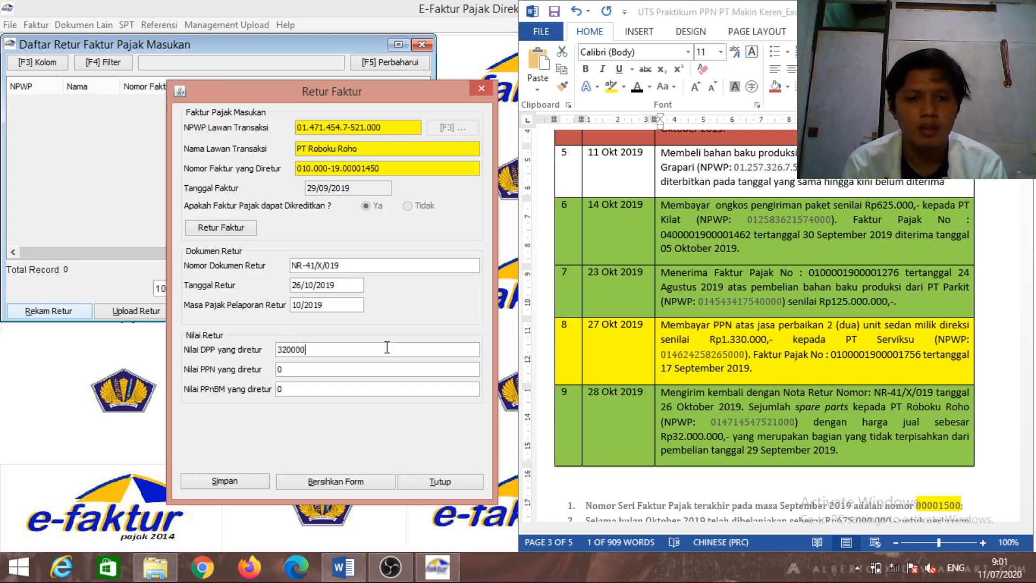
pyautogui.write('.000')
pyautogui.press('Tab')
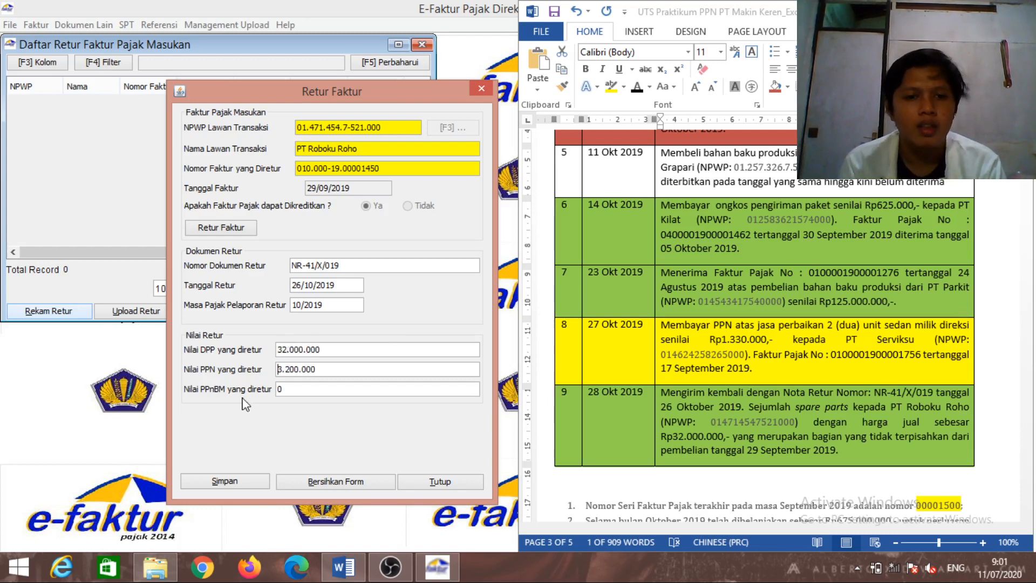
# Save the purchase return without starting another, and close the return list
pyautogui.click(242, 482)
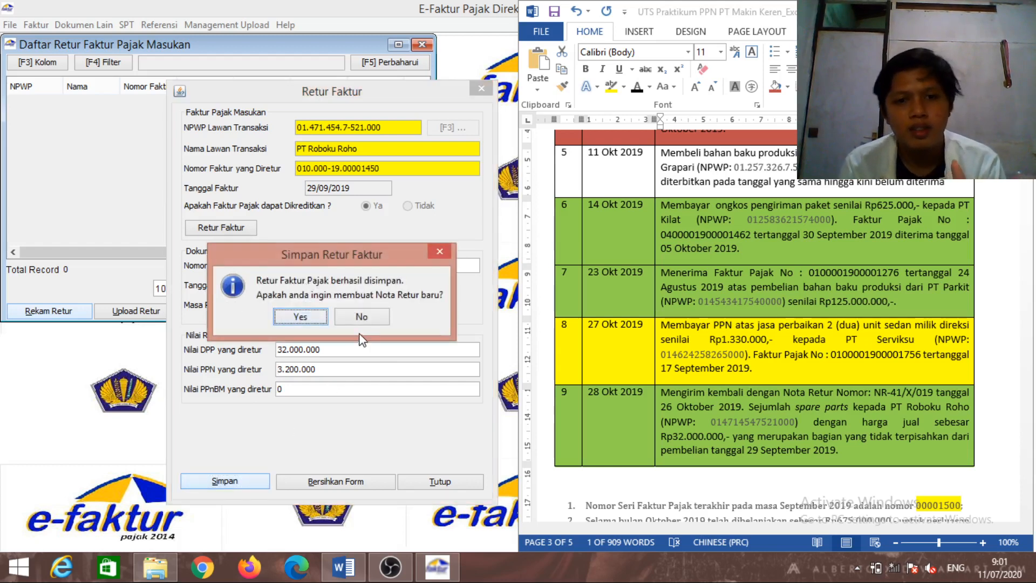
pyautogui.click(362, 318)
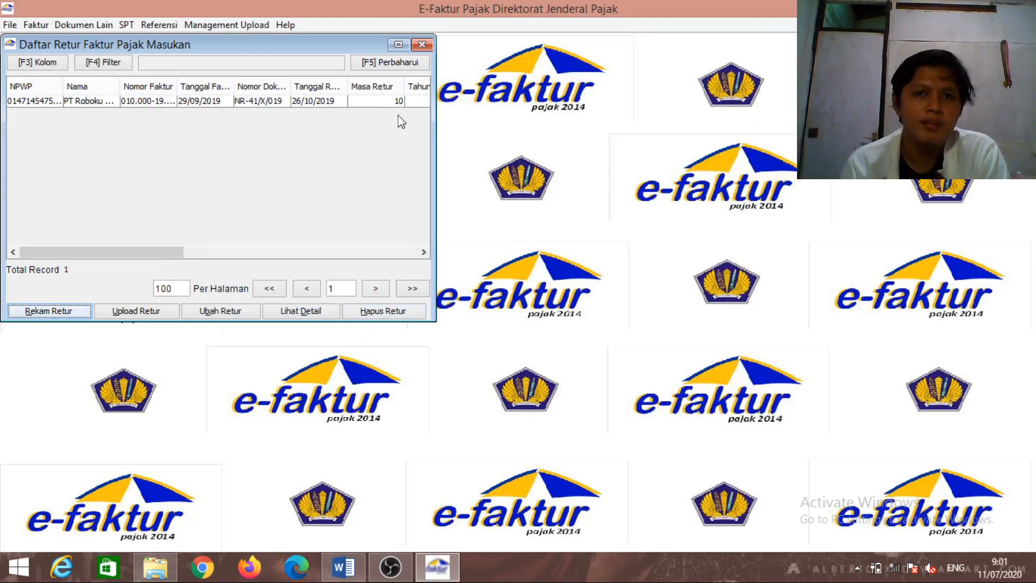
pyautogui.click(421, 45)
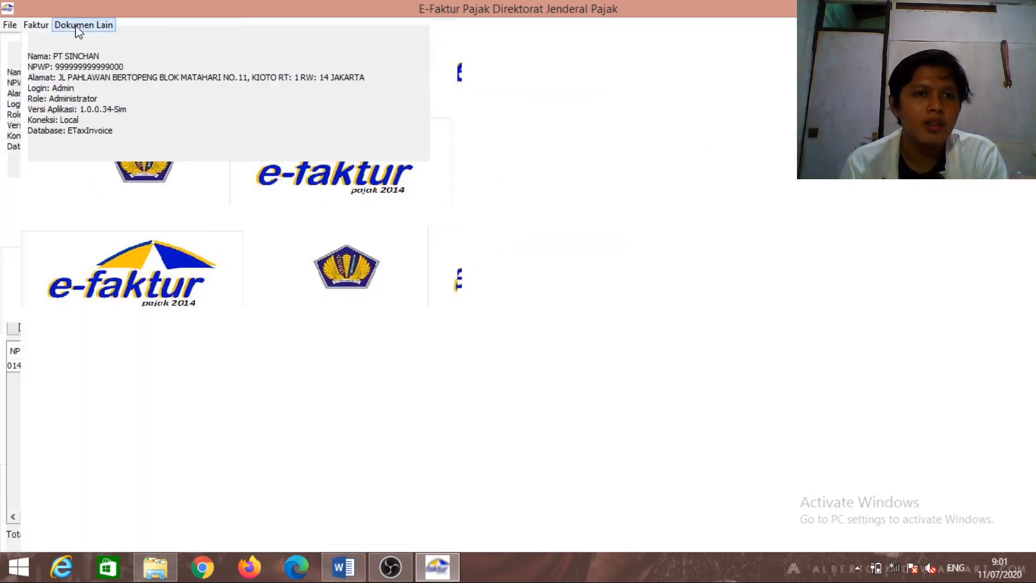
# Exit e-Faktur and relaunch ETaxInvoice.exe from the PPN UAS folder
pyautogui.click(76, 28)
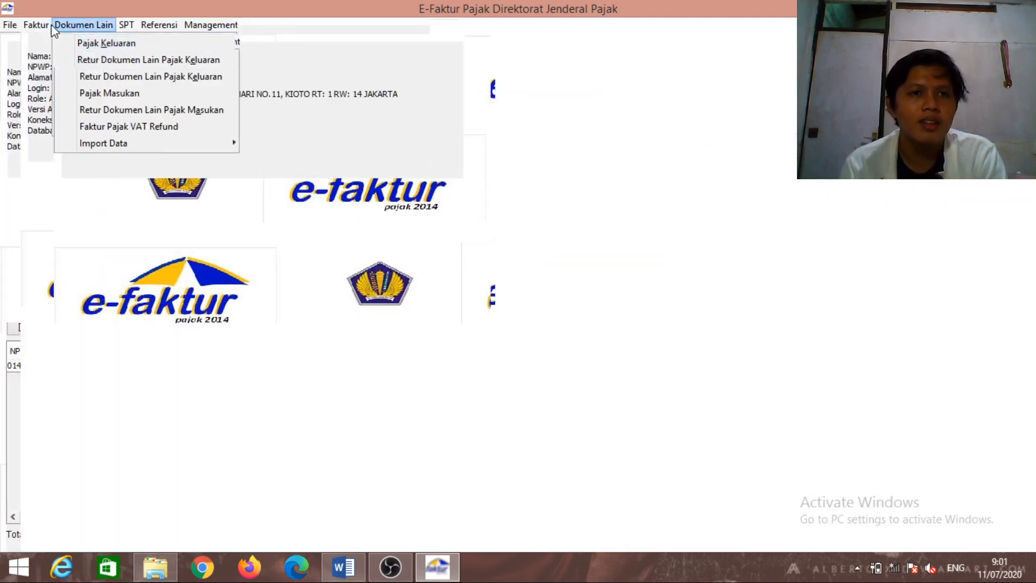
pyautogui.click(203, 44)
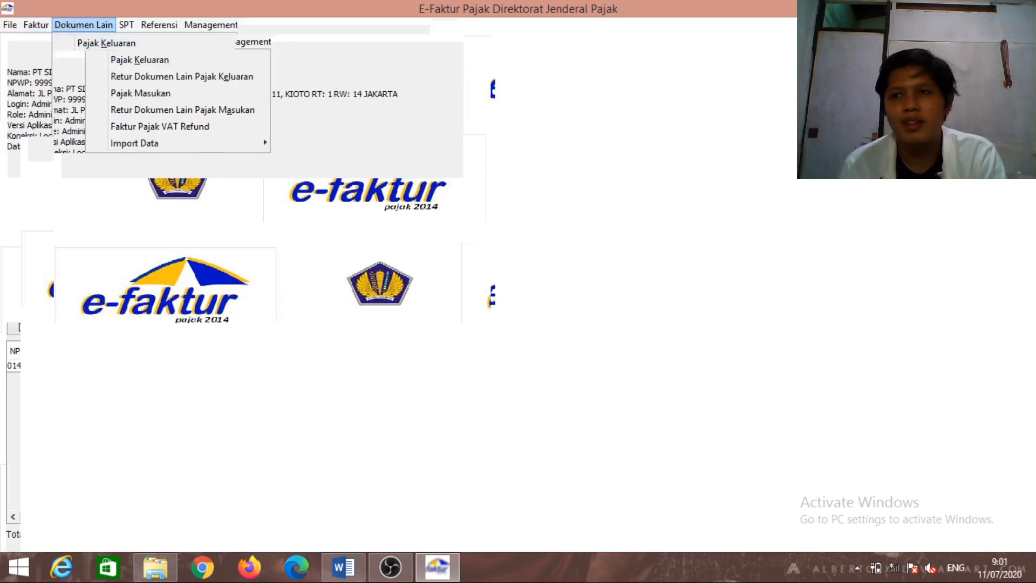
pyautogui.click(1025, 5)
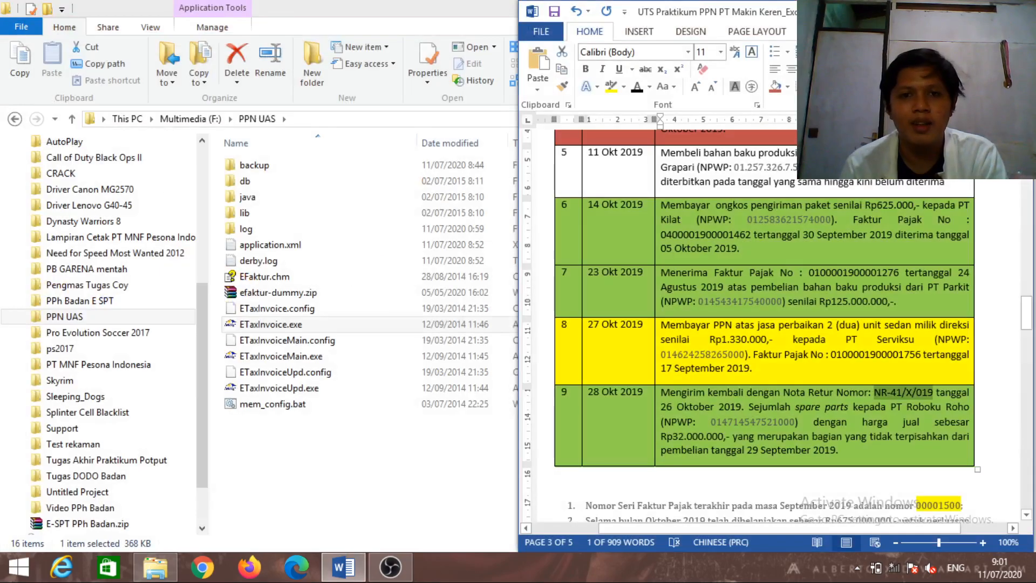
pyautogui.doubleClick(296, 325)
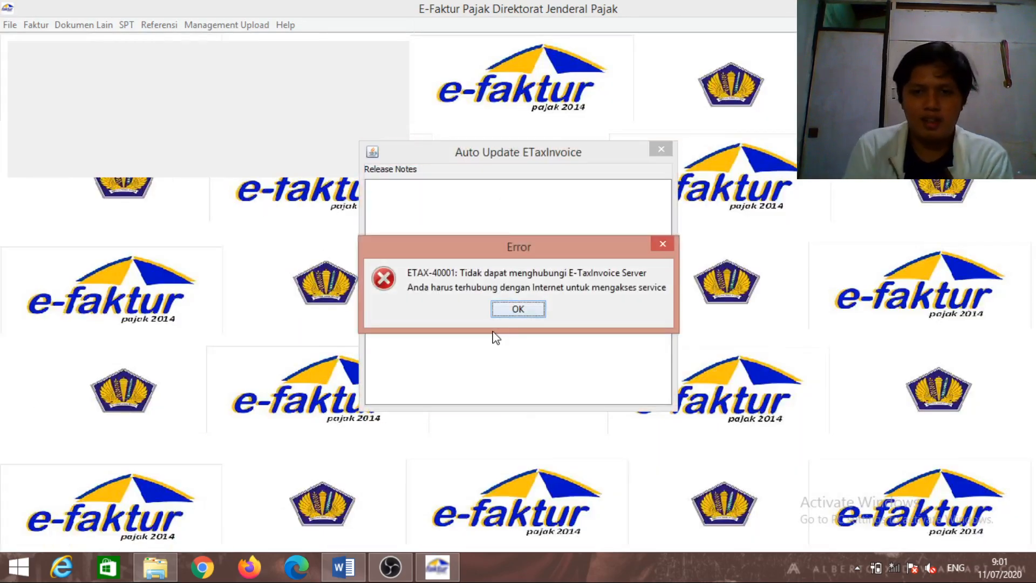
# Dismiss the ETAX-40001 error, connect to the local database and log in as administrator
pyautogui.click(526, 309)
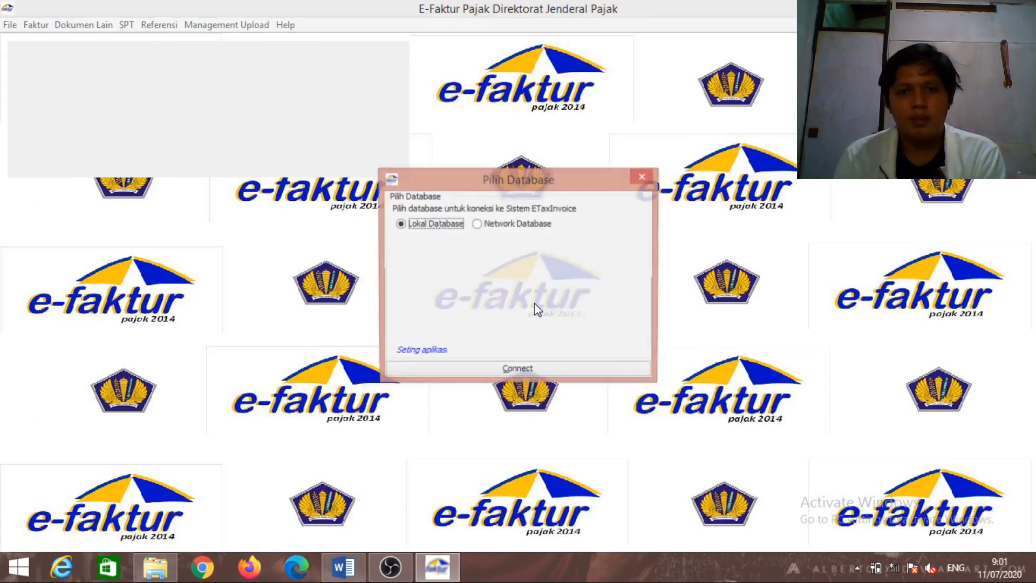
pyautogui.click(541, 370)
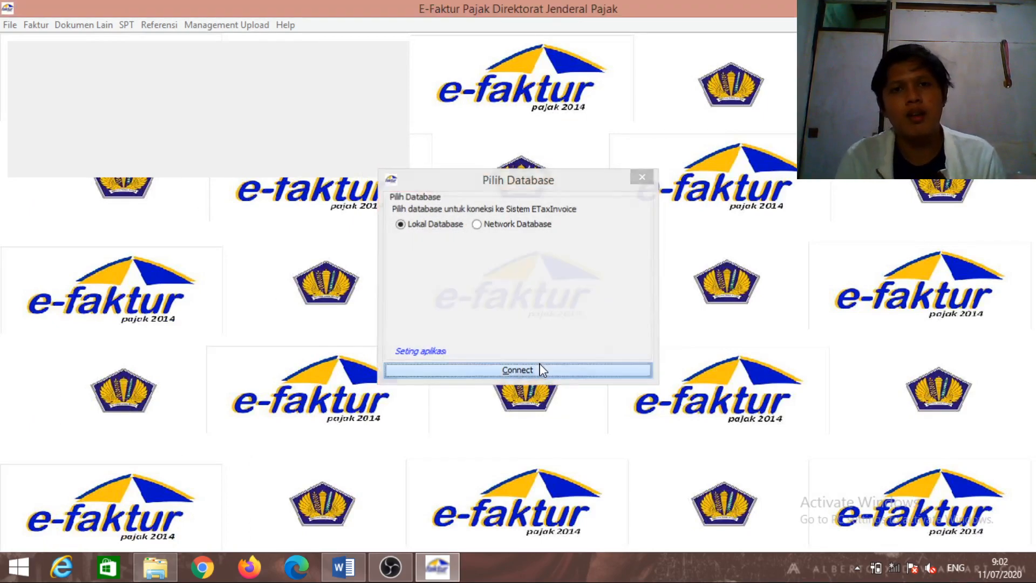
pyautogui.write('Admin')
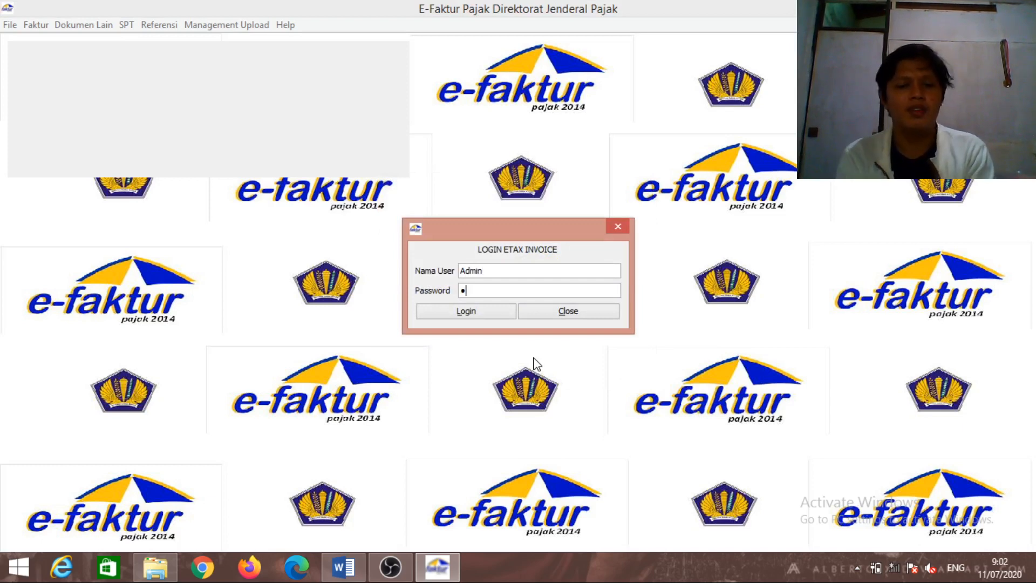
pyautogui.press('Return')
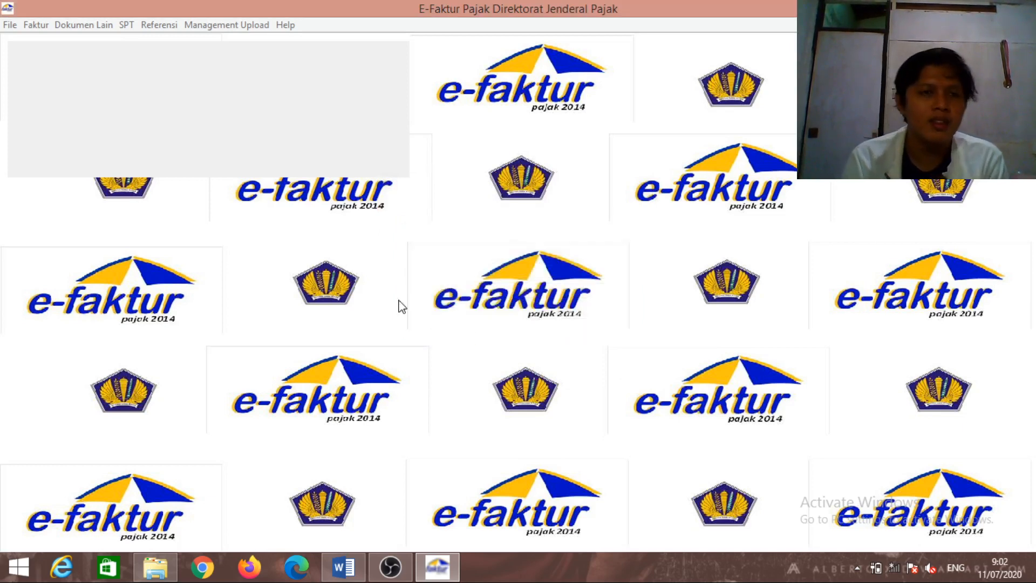
pyautogui.click(92, 25)
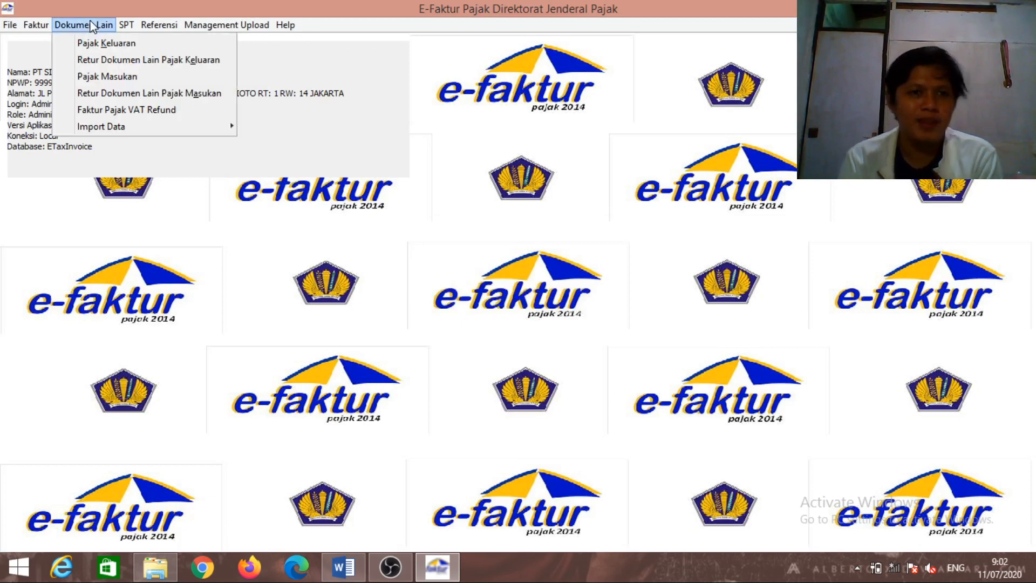
# Refresh the Dokumen Lain Pajak Masukan list and start a new Impor BKP record beside Word's transaction 4
pyautogui.click(125, 77)
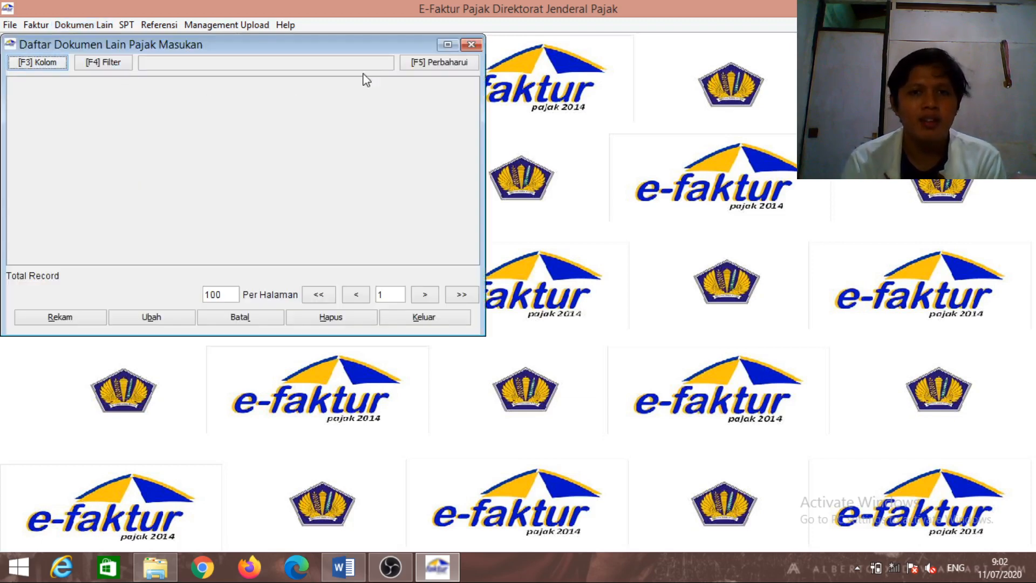
pyautogui.click(452, 64)
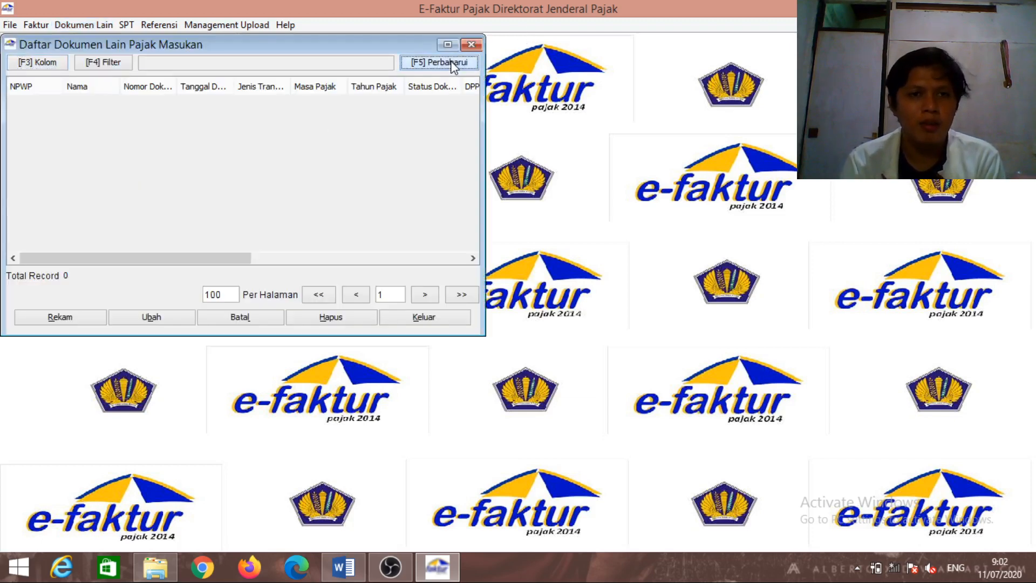
pyautogui.click(69, 321)
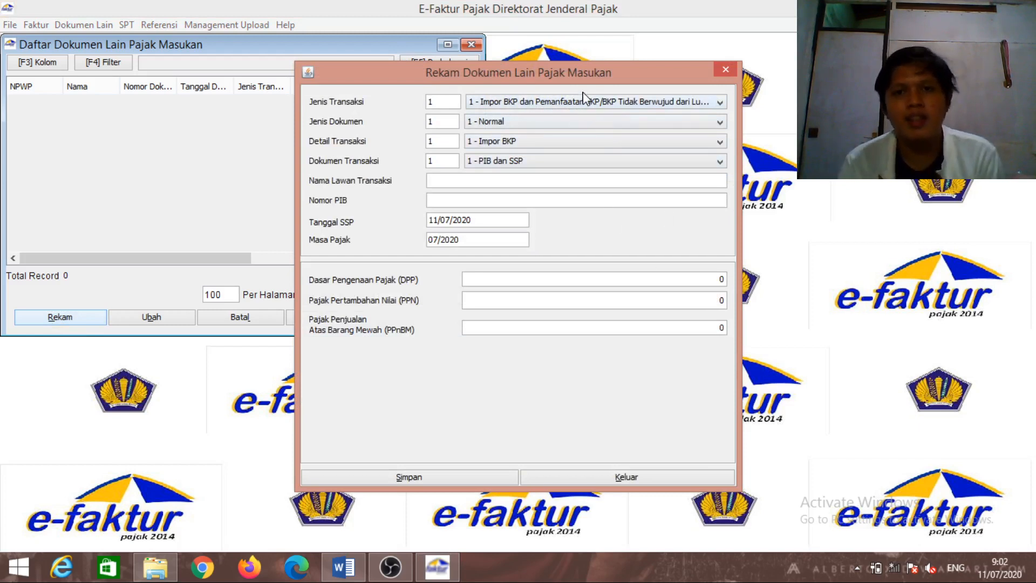
pyautogui.moveTo(555, 69); pyautogui.dragTo(365, 58)
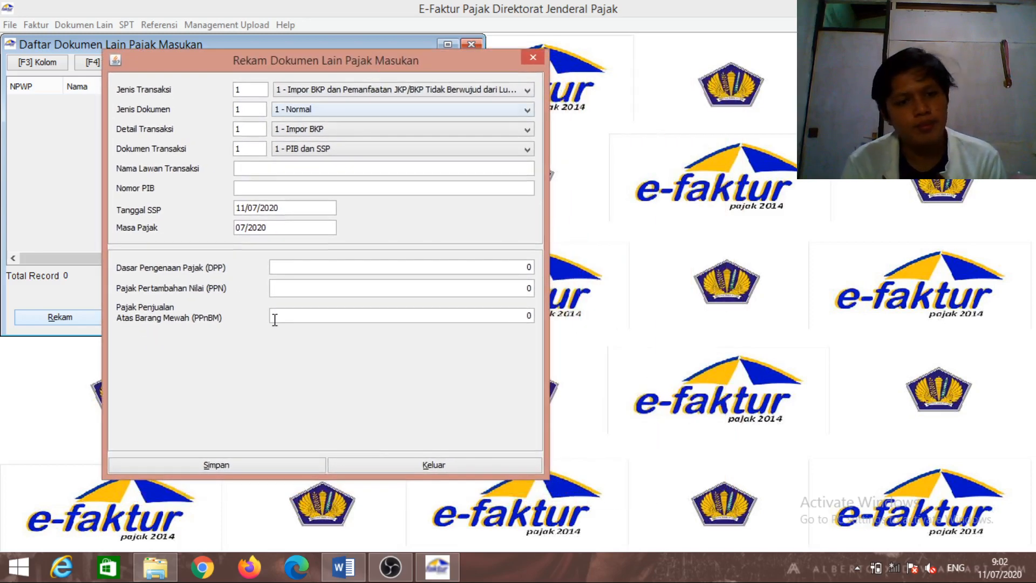
pyautogui.click(343, 567)
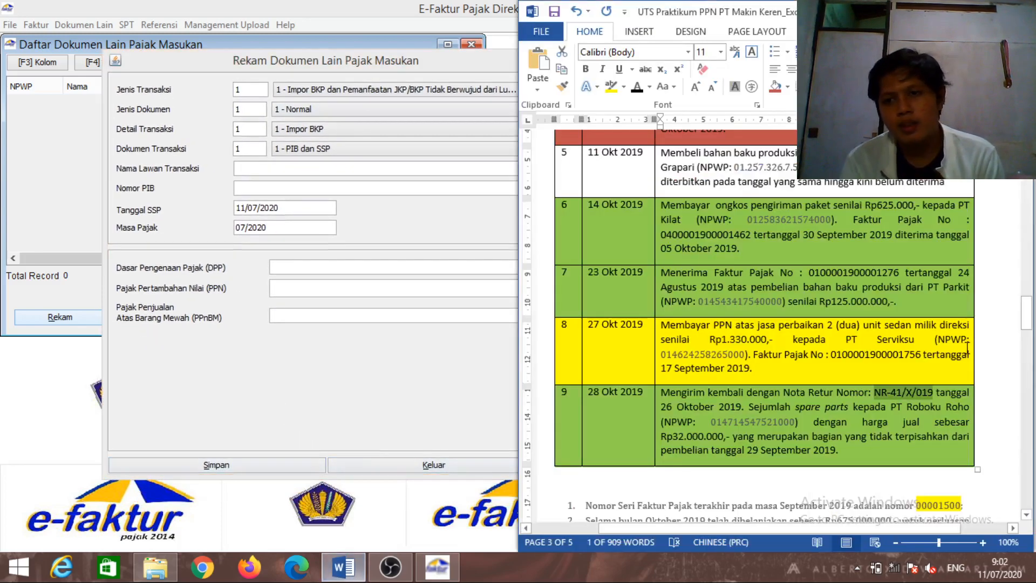
pyautogui.moveTo(1026, 322); pyautogui.dragTo(1025, 308)
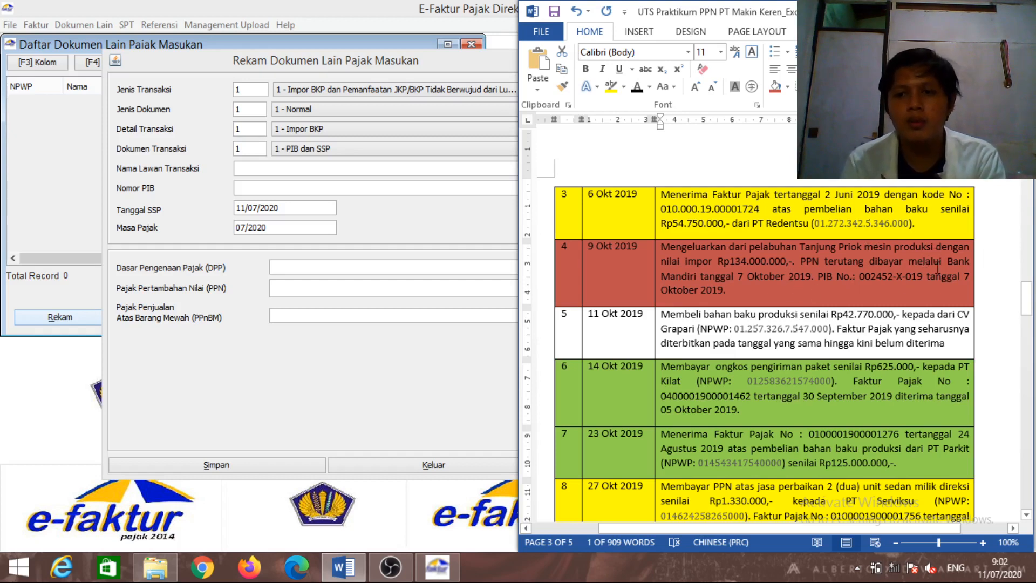
# Keep the import transaction type and enter Pelabuhan Tanjung Priuk as the counterparty
pyautogui.click(397, 198)
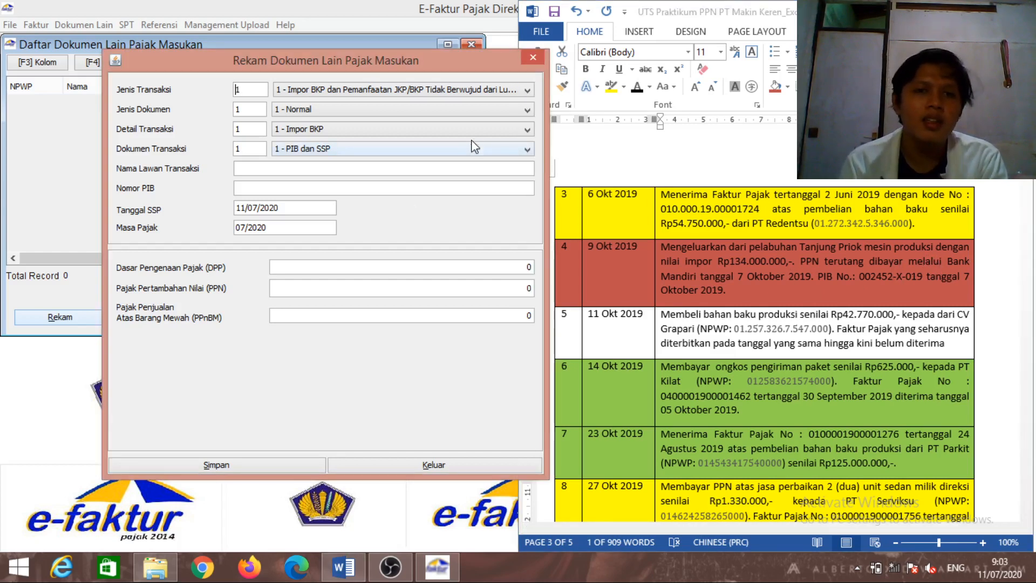
pyautogui.click(463, 92)
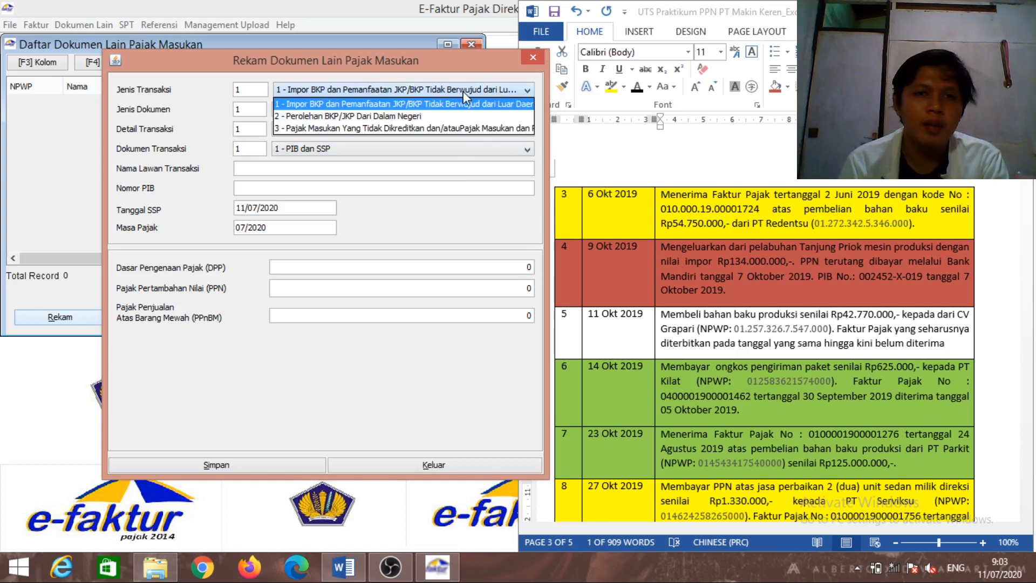
pyautogui.click(463, 92)
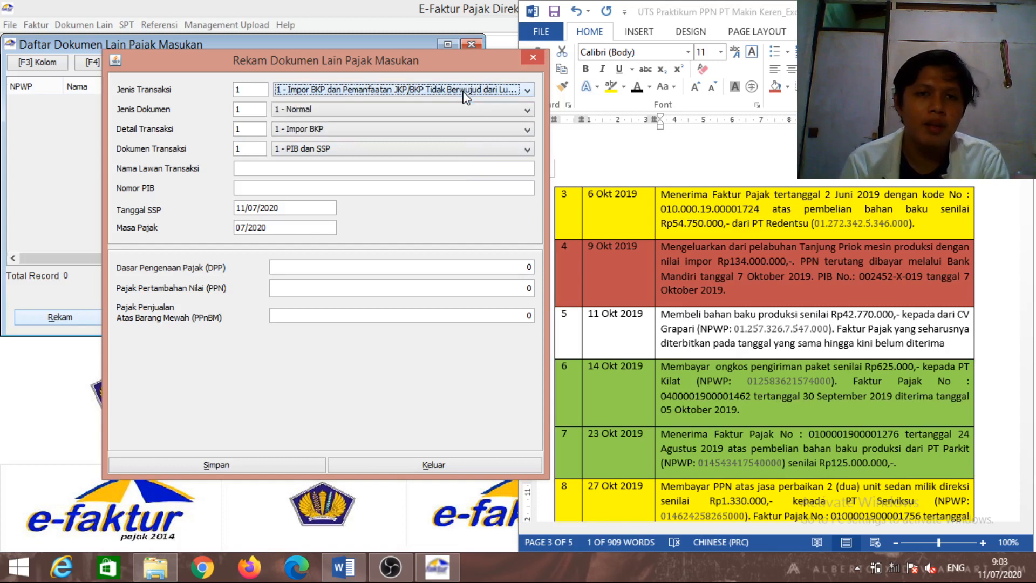
pyautogui.click(462, 165)
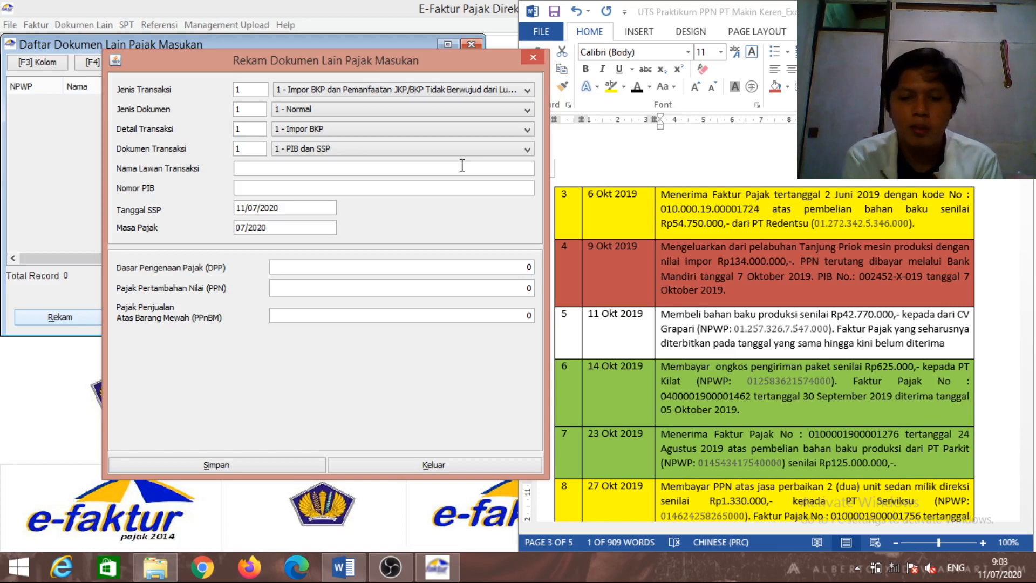
pyautogui.write('Pel')
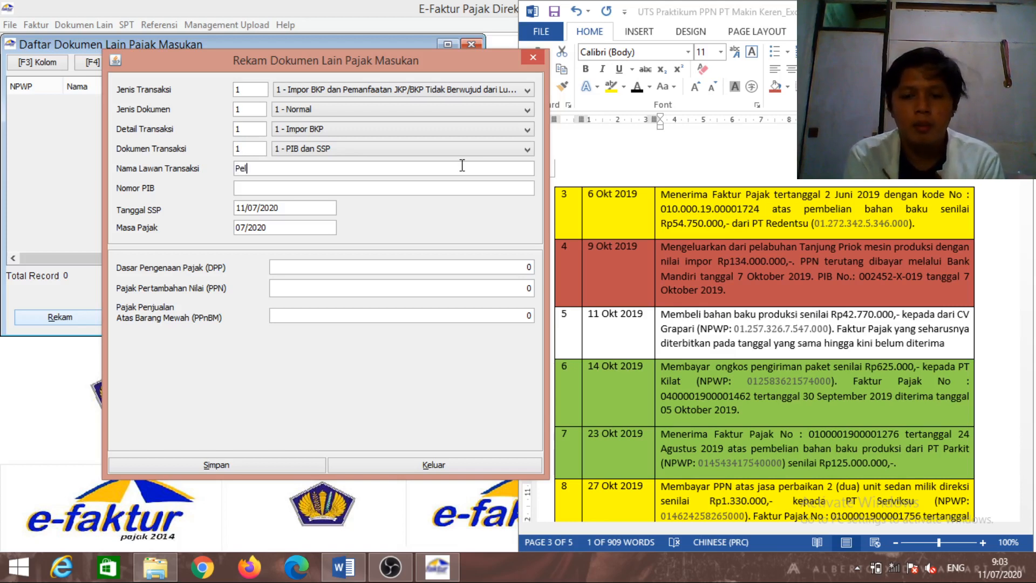
pyautogui.write('abuha')
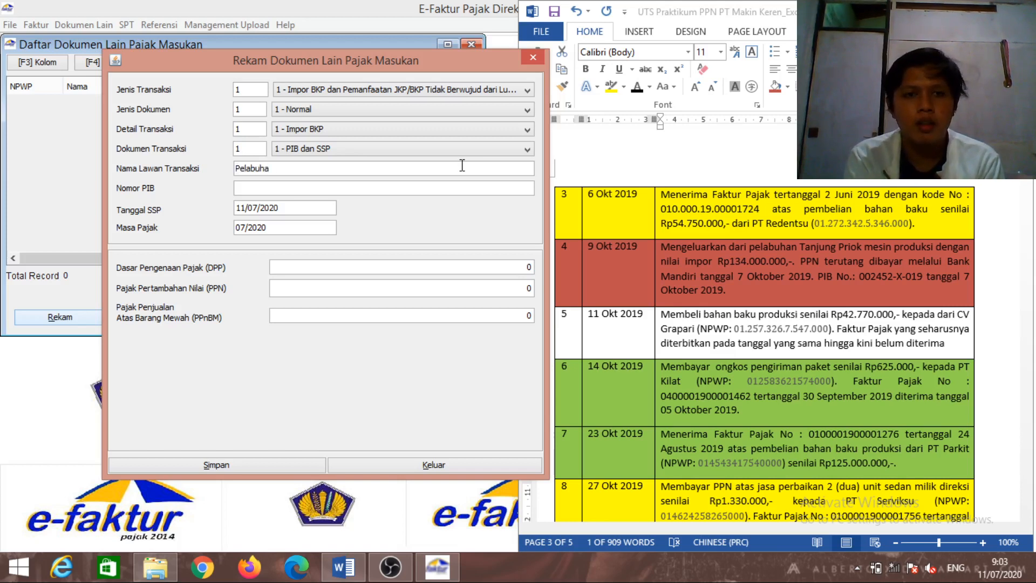
pyautogui.write('n Tan')
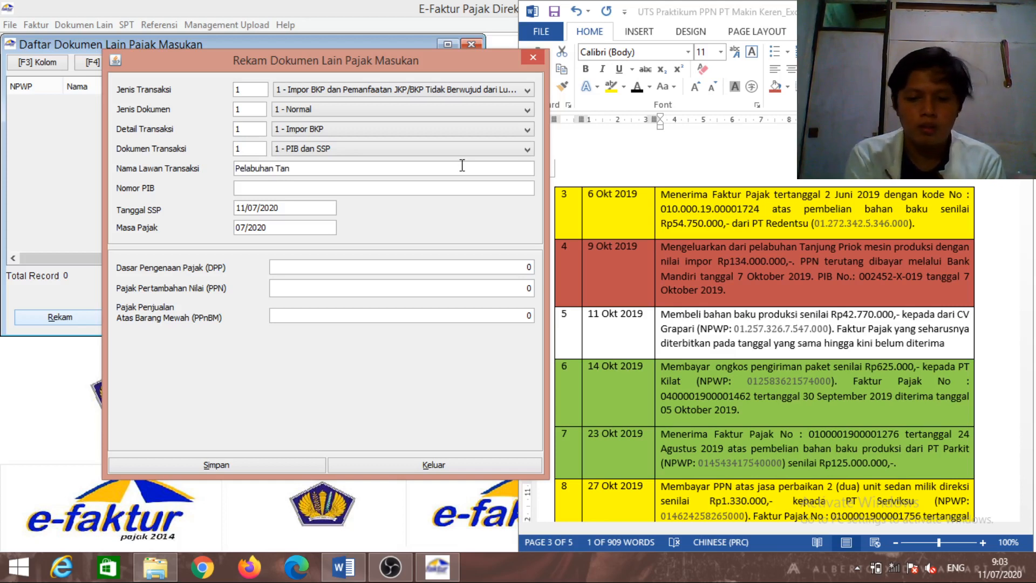
pyautogui.write('jung Priuk')
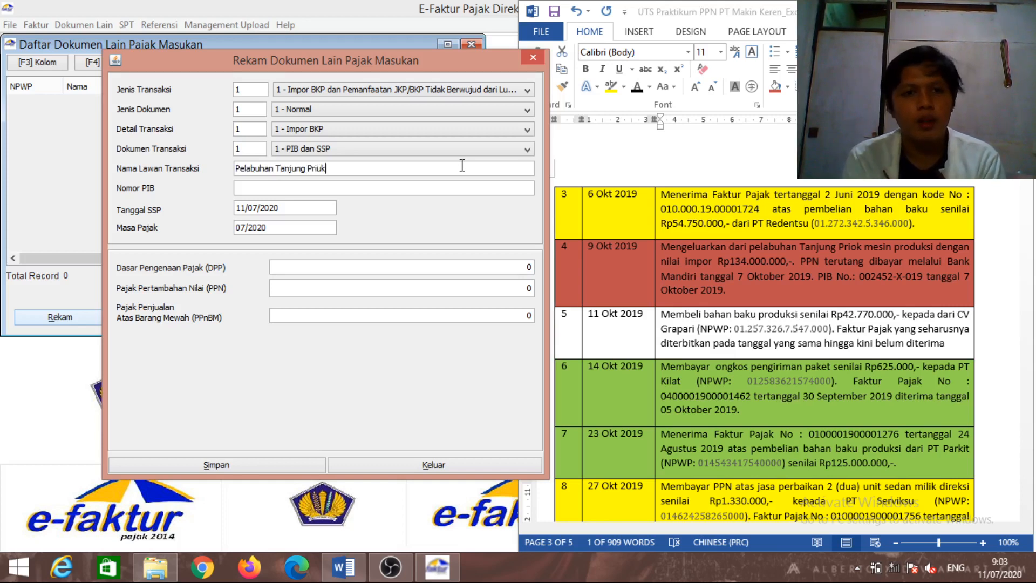
pyautogui.press('Tab')
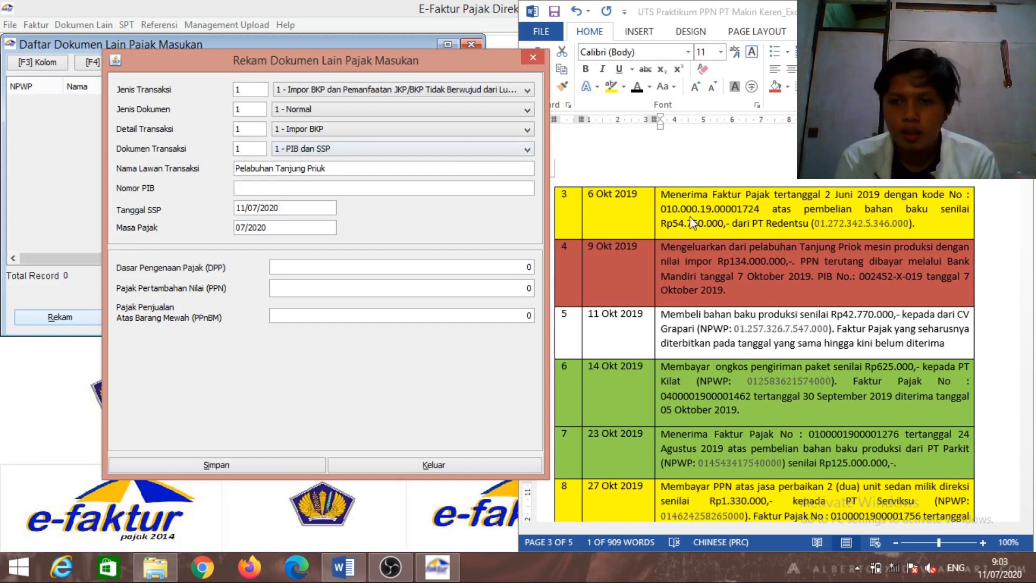
# Copy PIB number 002452-X-019 from the Word table into the form
pyautogui.click(861, 274)
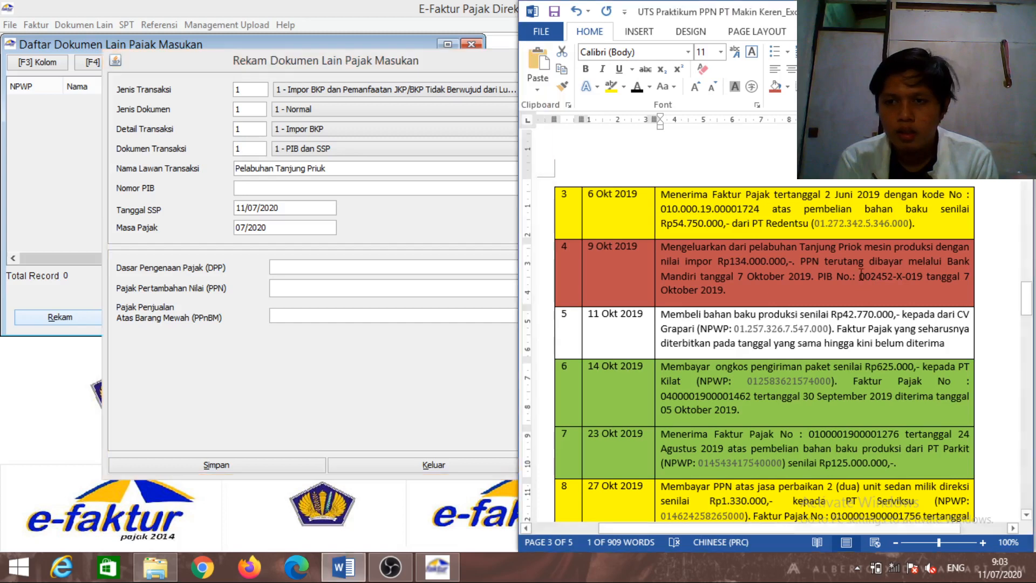
pyautogui.moveTo(861, 276); pyautogui.dragTo(912, 275)
pyautogui.hotkey('ctrl', 'c')
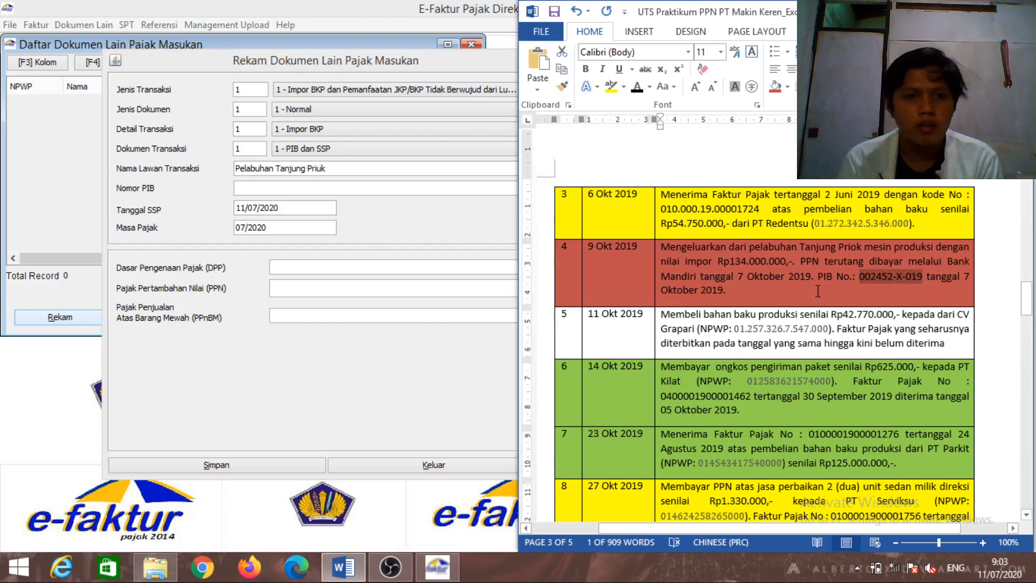
pyautogui.click(354, 187)
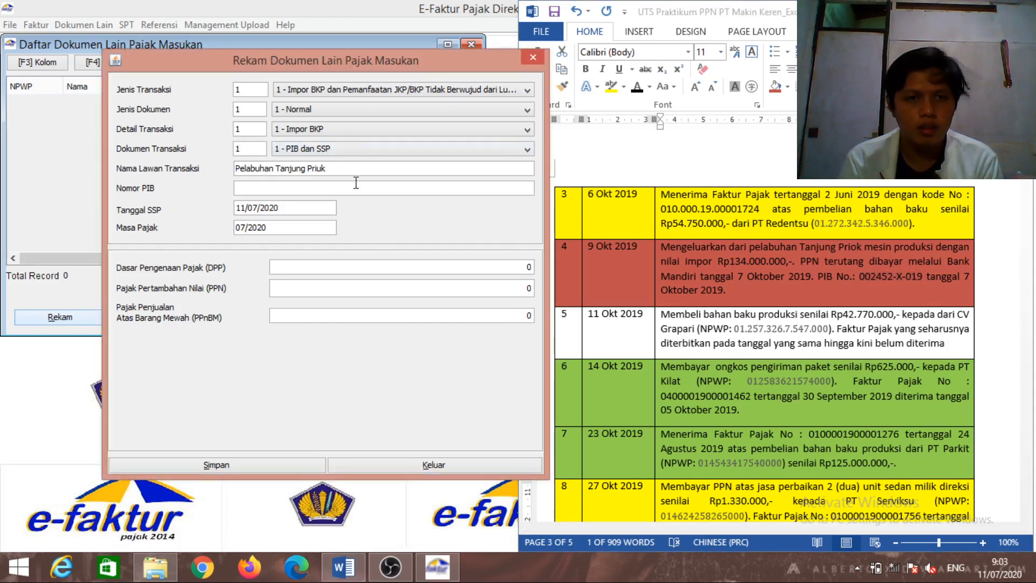
pyautogui.hotkey('ctrl', 'v')
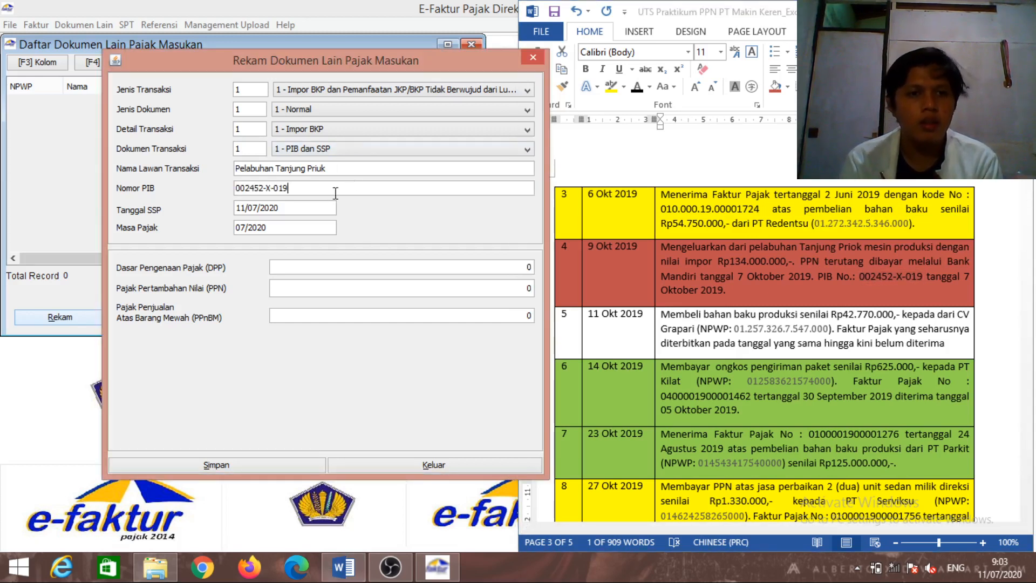
pyautogui.click(313, 210)
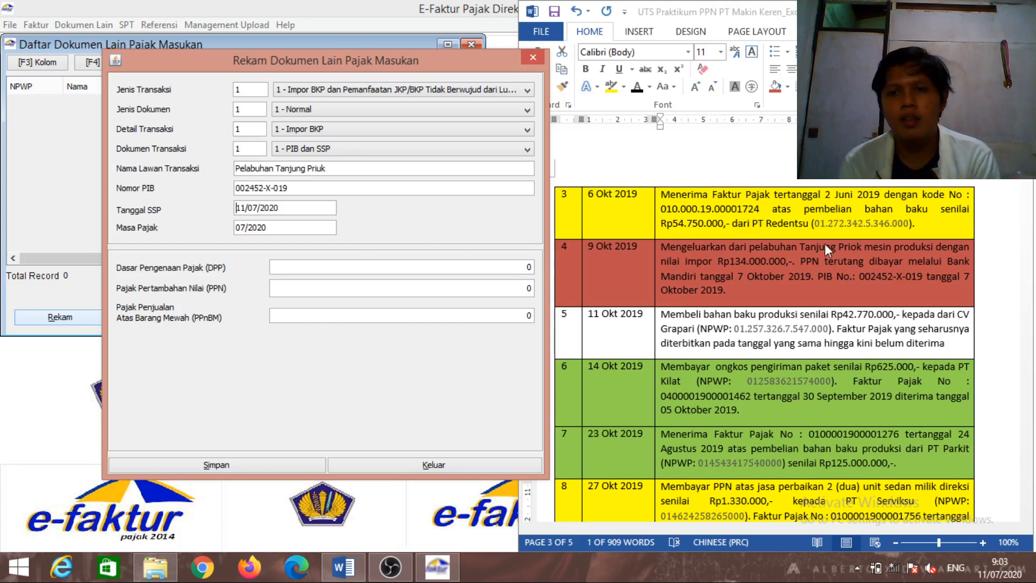
# Set the SSP date to 07/10/2019
pyautogui.press('Right')
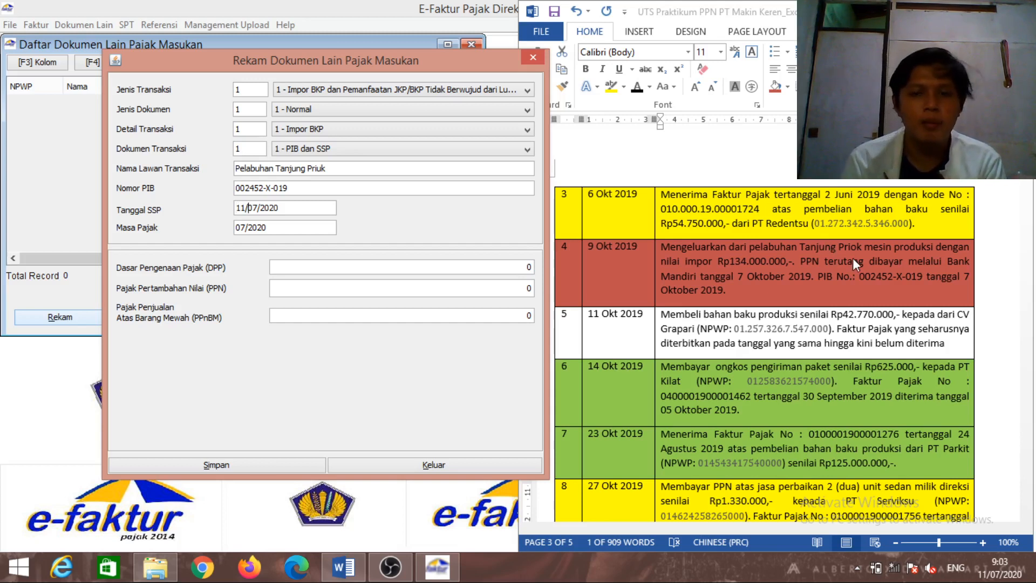
pyautogui.press('BackSpace')
pyautogui.press('BackSpace')
pyautogui.write('07')
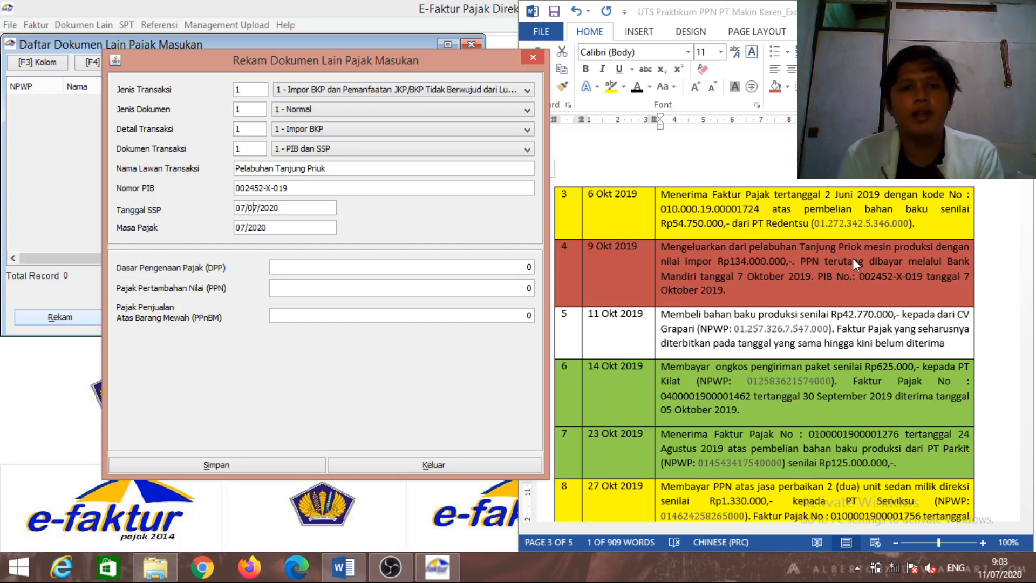
pyautogui.press('BackSpace')
pyautogui.press('BackSpace')
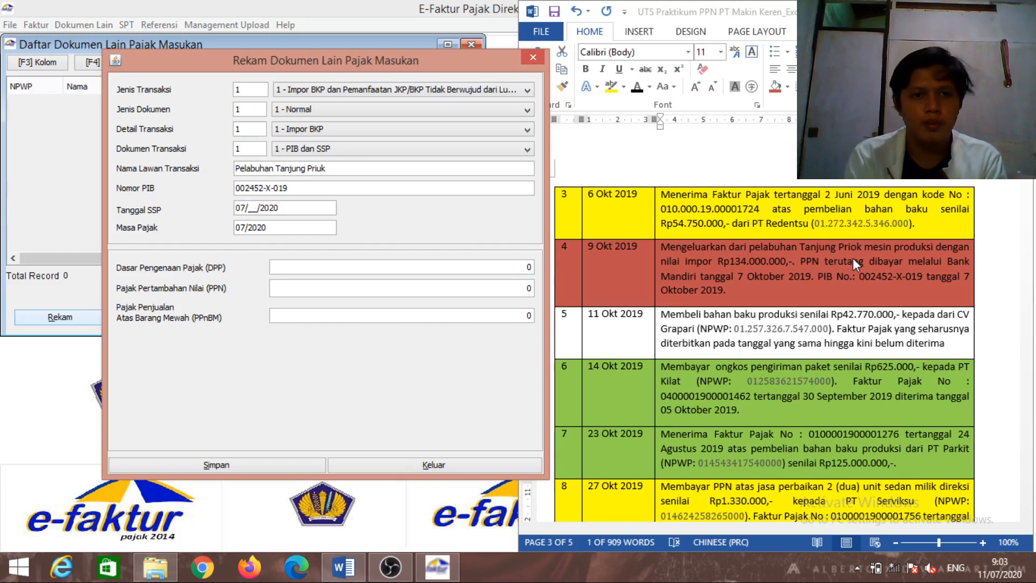
pyautogui.write('10/20')
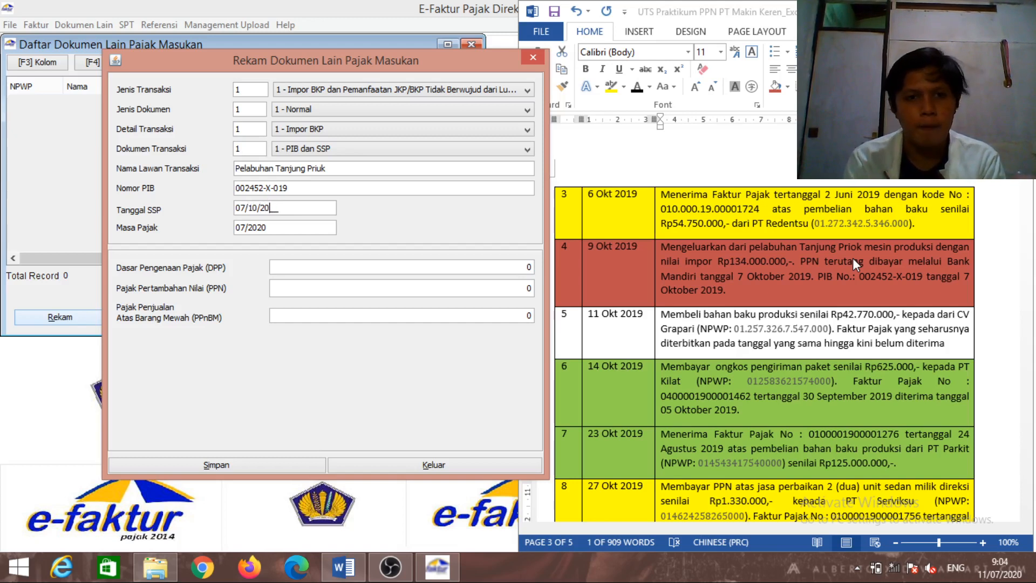
pyautogui.write('19')
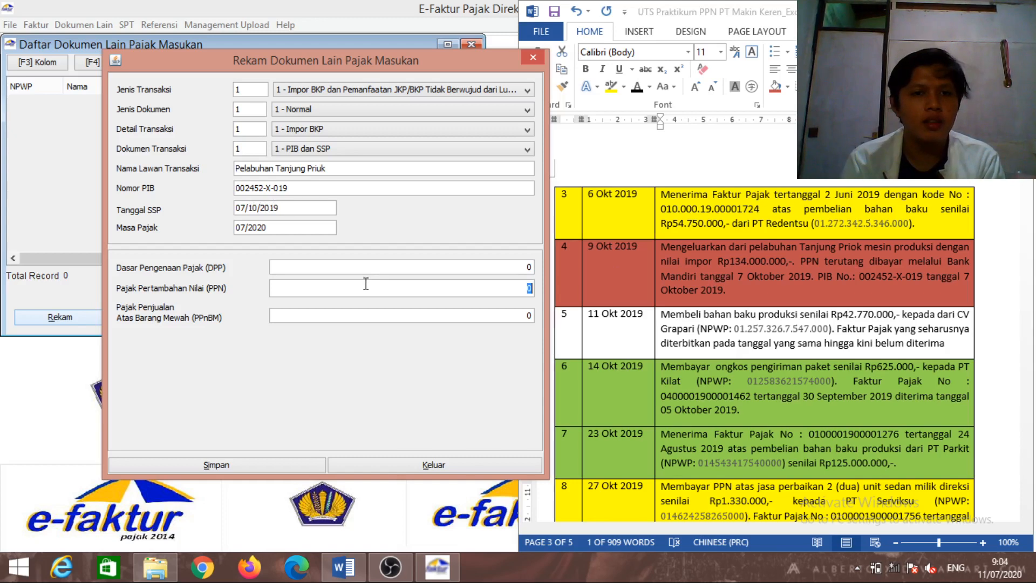
# Enter tax period 10/2019 and DPP 134.000.000, then save the import document
pyautogui.click(351, 266)
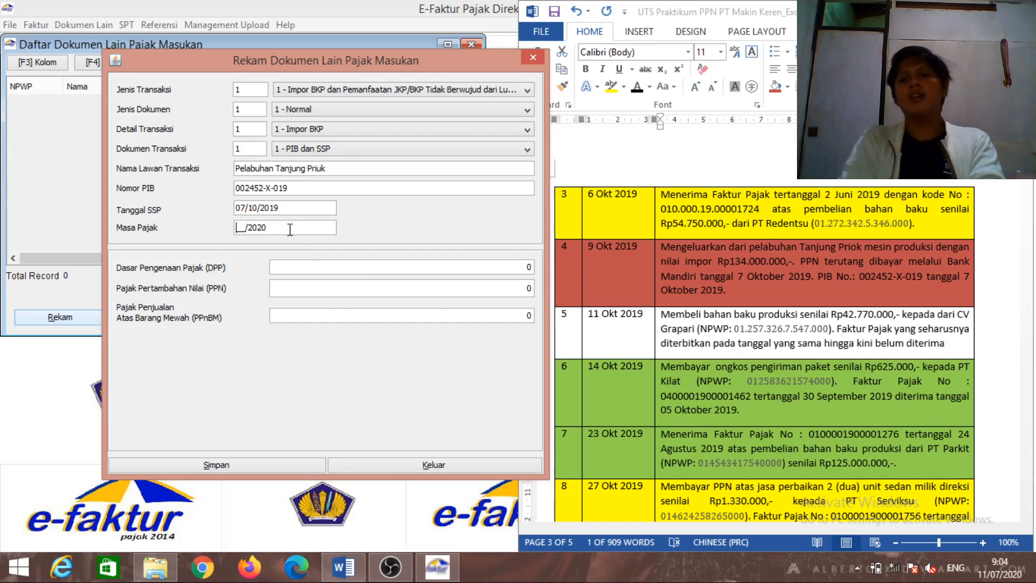
pyautogui.write('1')
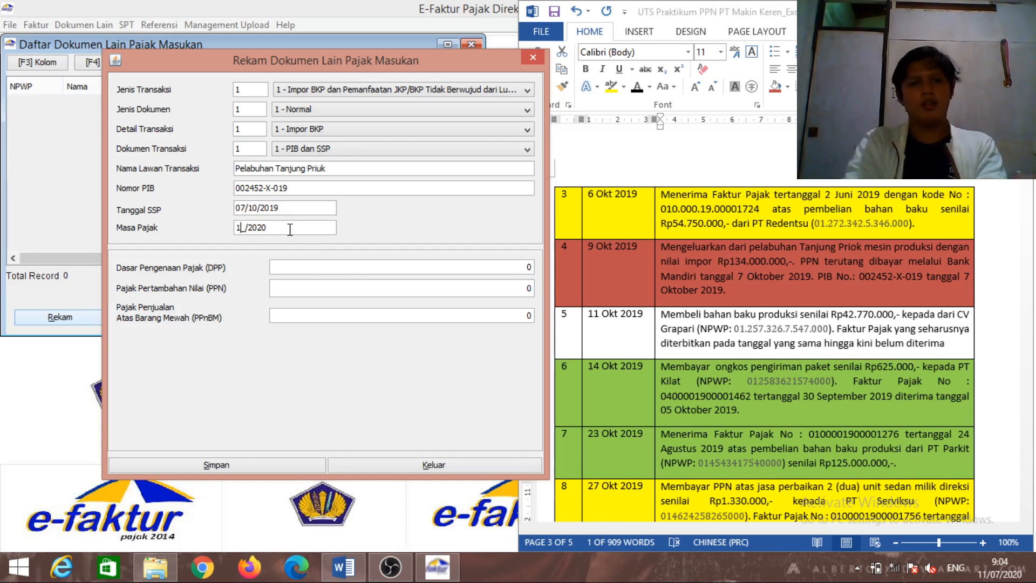
pyautogui.write('0')
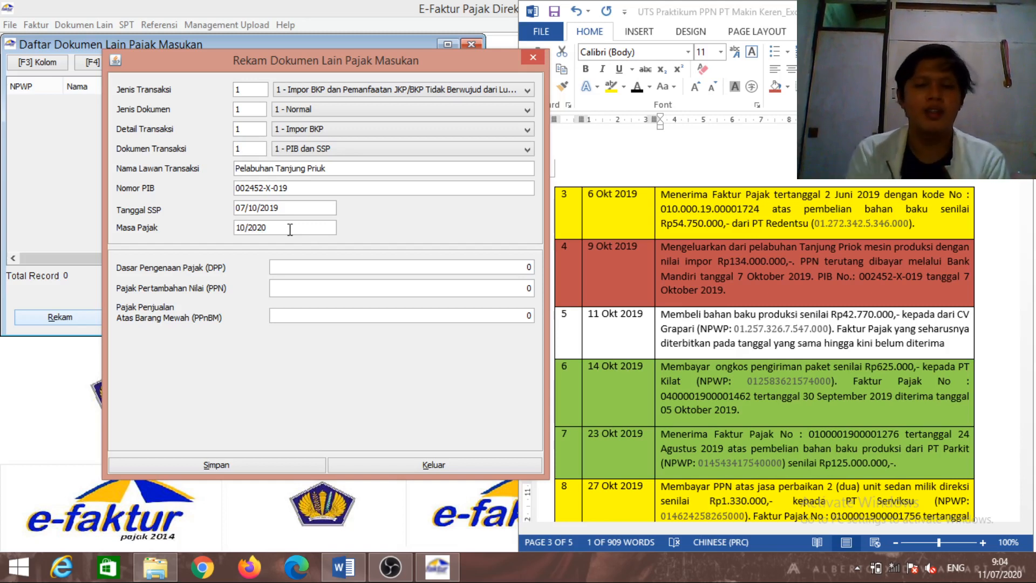
pyautogui.press('BackSpace')
pyautogui.press('BackSpace')
pyautogui.write('19')
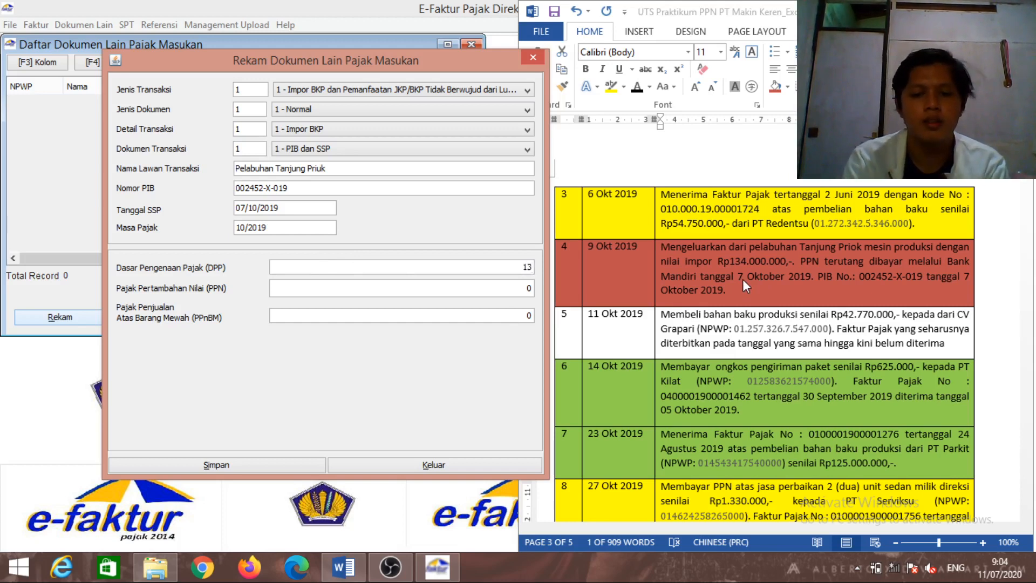
pyautogui.write('4000')
pyautogui.press('BackSpace')
pyautogui.press('BackSpace')
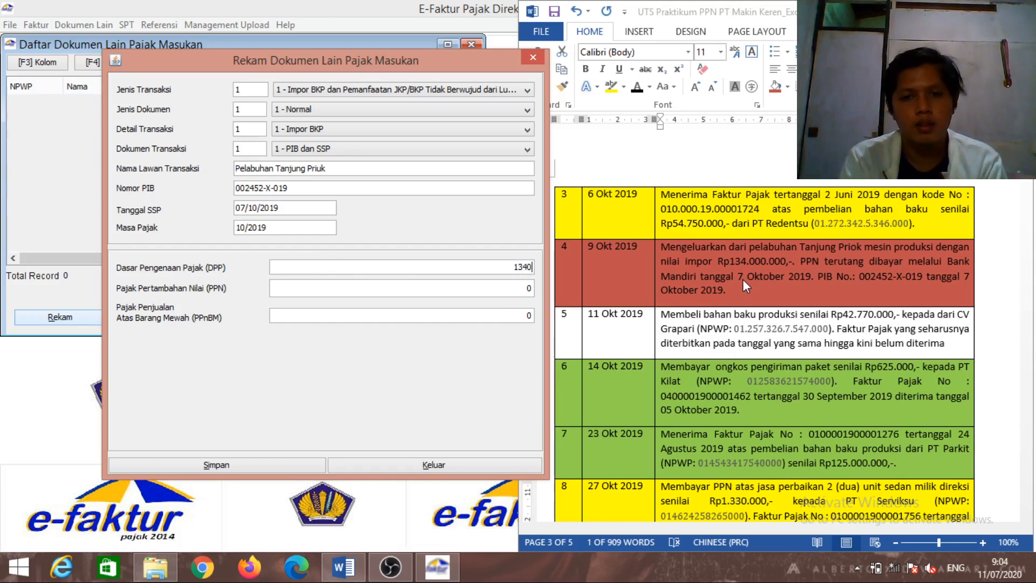
pyautogui.write('00')
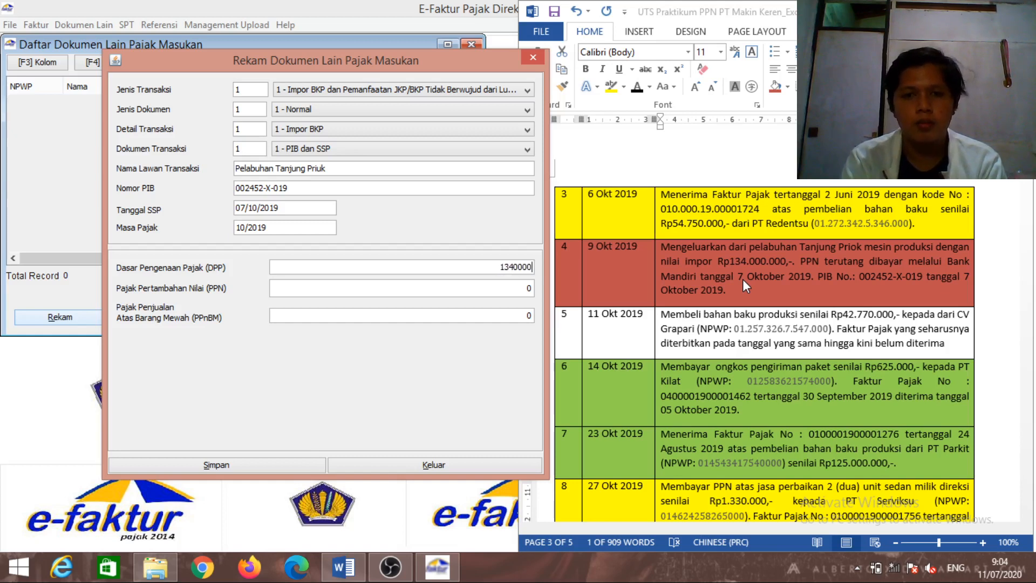
pyautogui.write('.000')
pyautogui.press('Tab')
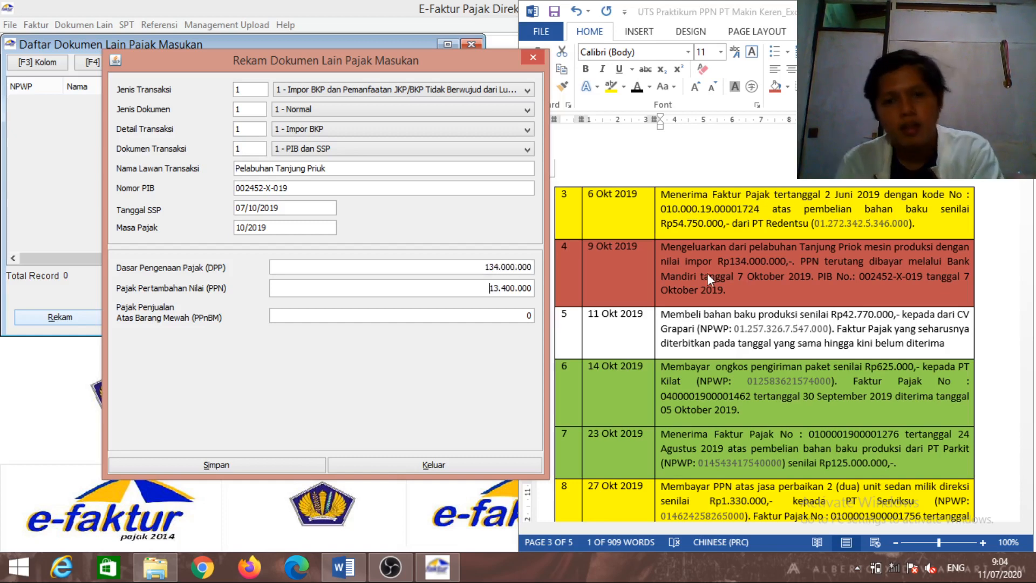
pyautogui.click(225, 463)
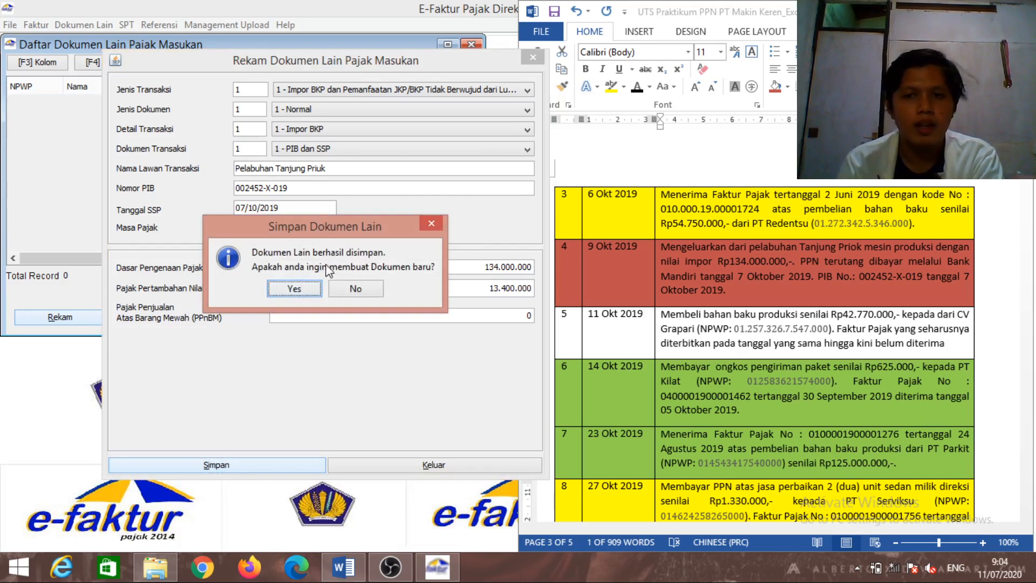
pyautogui.click(366, 289)
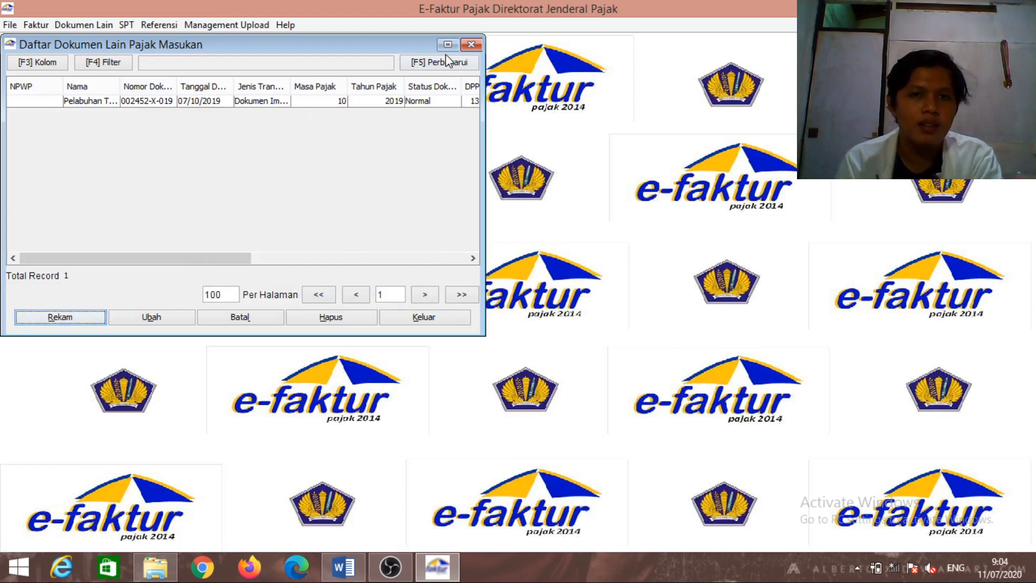
# Close the other documents list and open the refreshed output tax invoice administration list
pyautogui.click(471, 45)
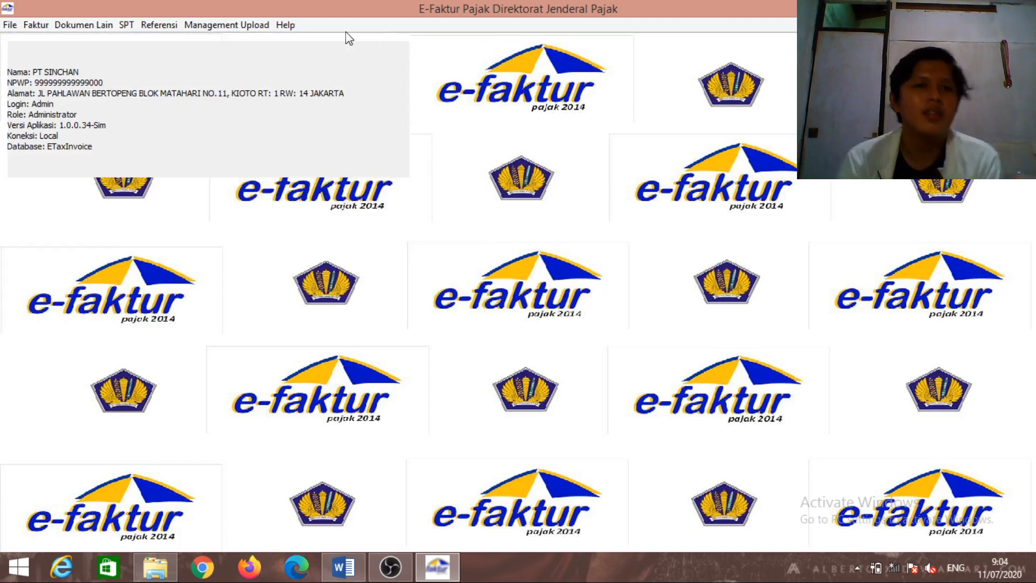
pyautogui.click(36, 27)
pyautogui.moveTo(48, 42)
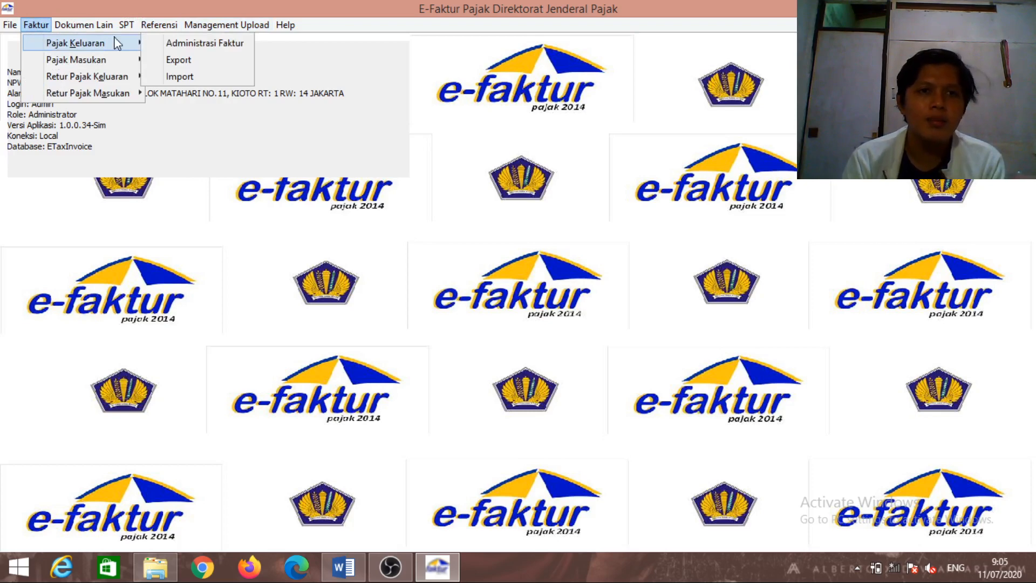
pyautogui.click(203, 42)
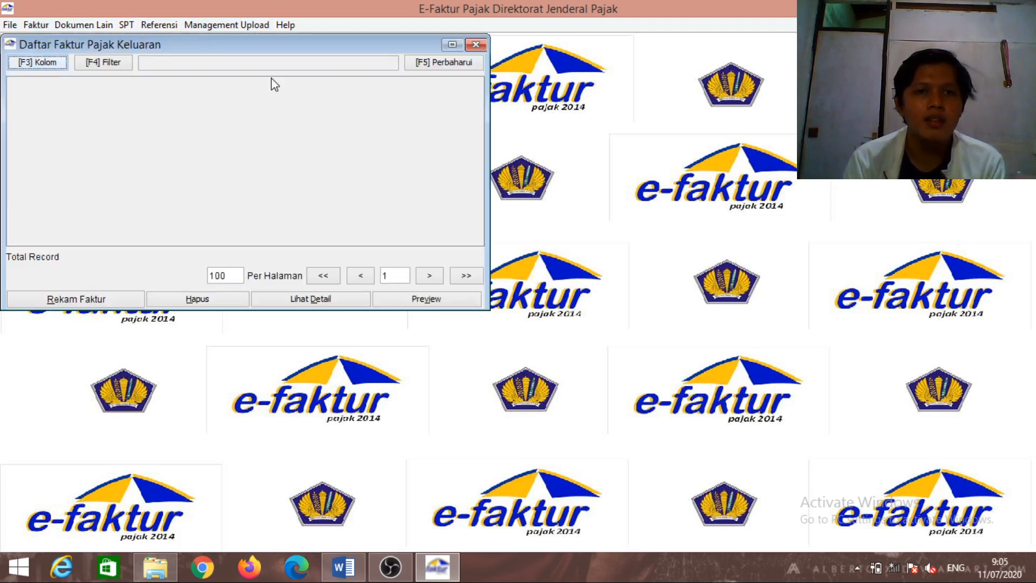
pyautogui.click(444, 62)
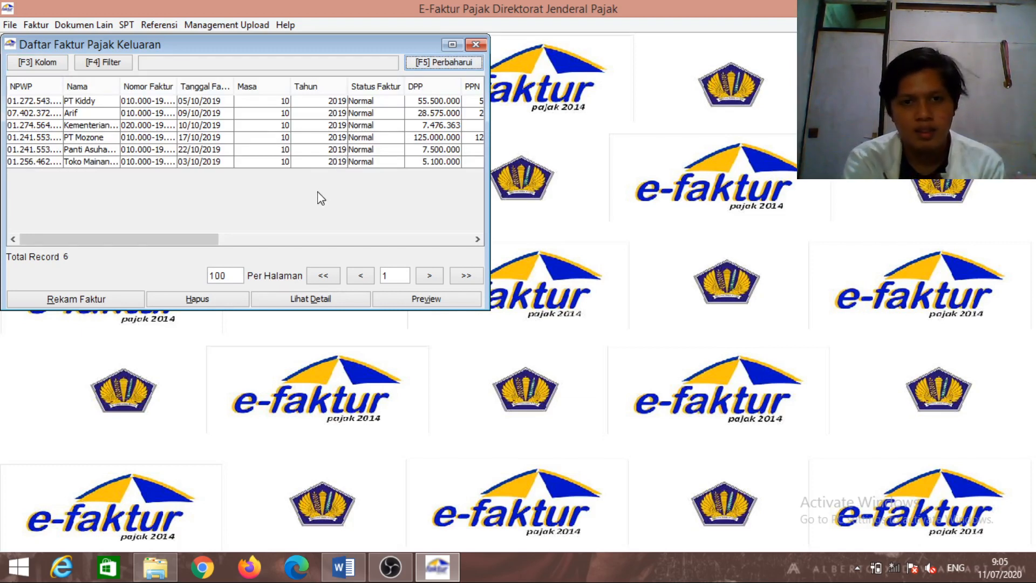
# Select all six October 2019 output invoices, queue them for upload, and close the list
pyautogui.click(258, 151)
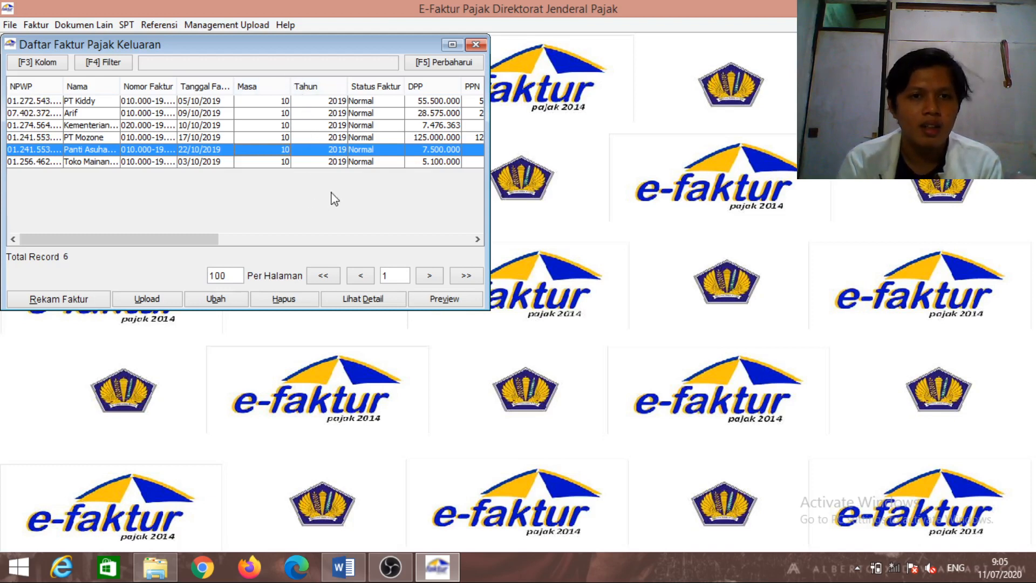
pyautogui.click(291, 103)
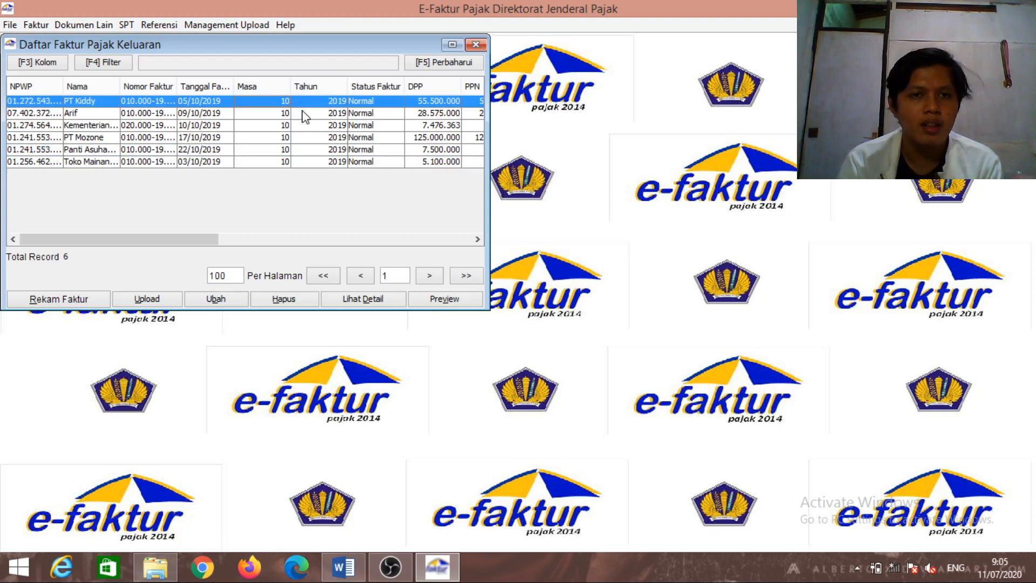
pyautogui.keyDown('shift'); pyautogui.click(335, 144); pyautogui.keyUp('shift')
pyautogui.hotkey('shift', 'Down')
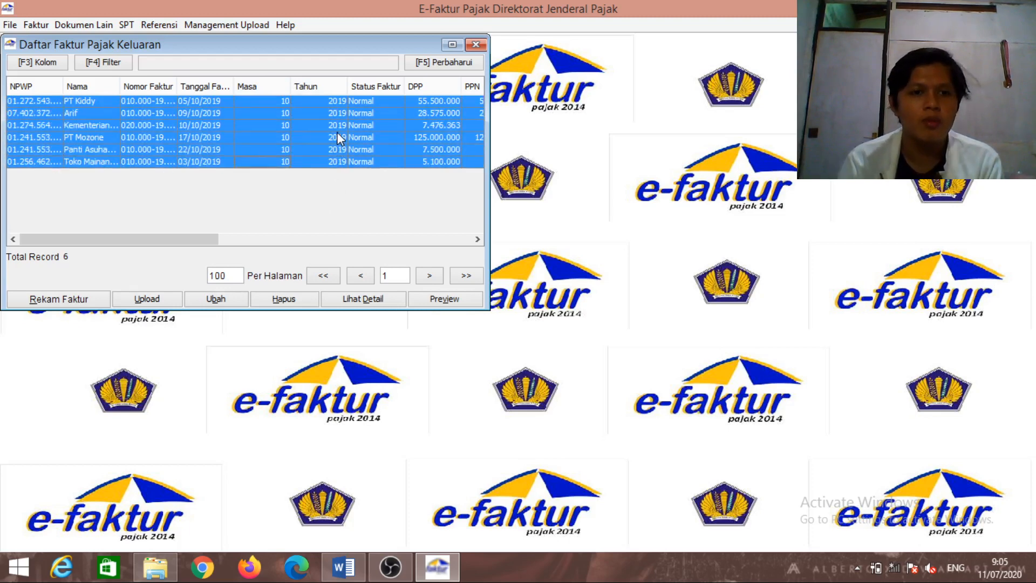
pyautogui.click(164, 300)
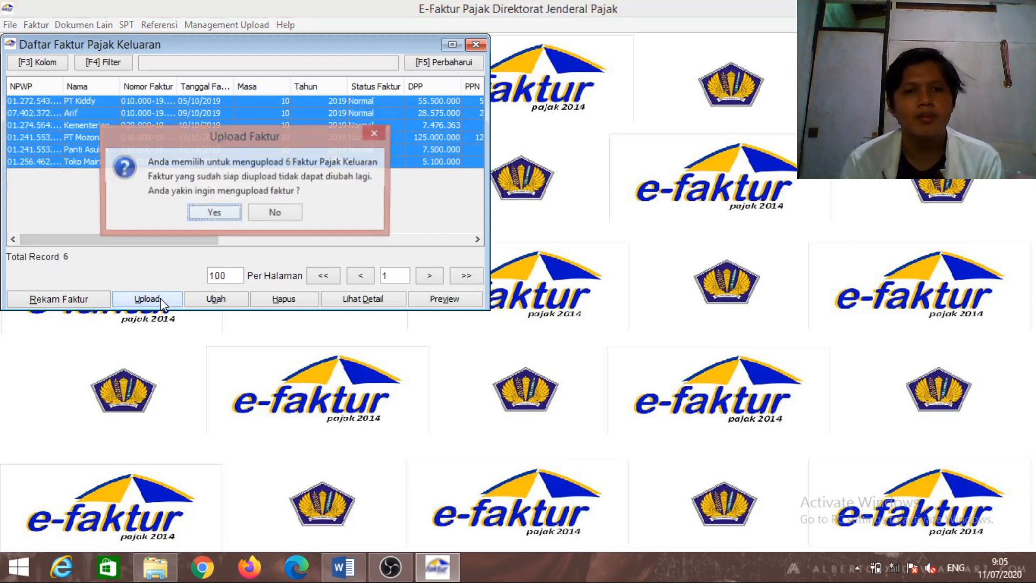
pyautogui.click(211, 214)
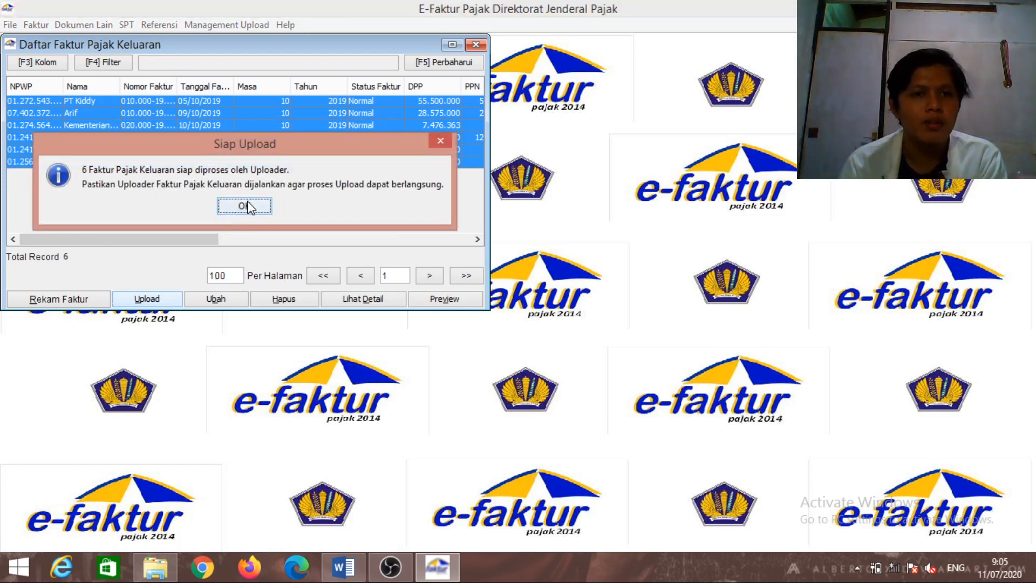
pyautogui.click(248, 207)
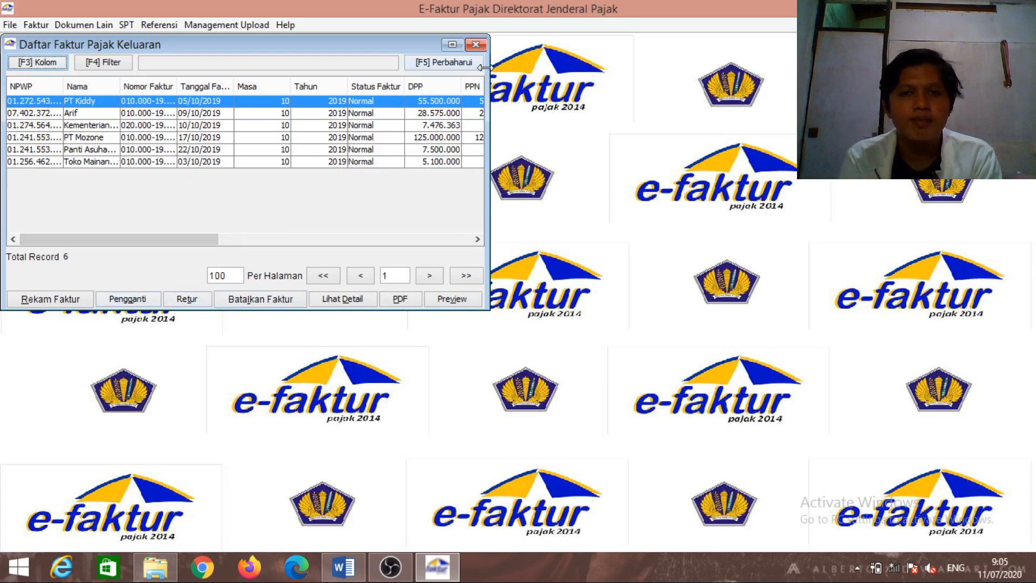
pyautogui.click(480, 47)
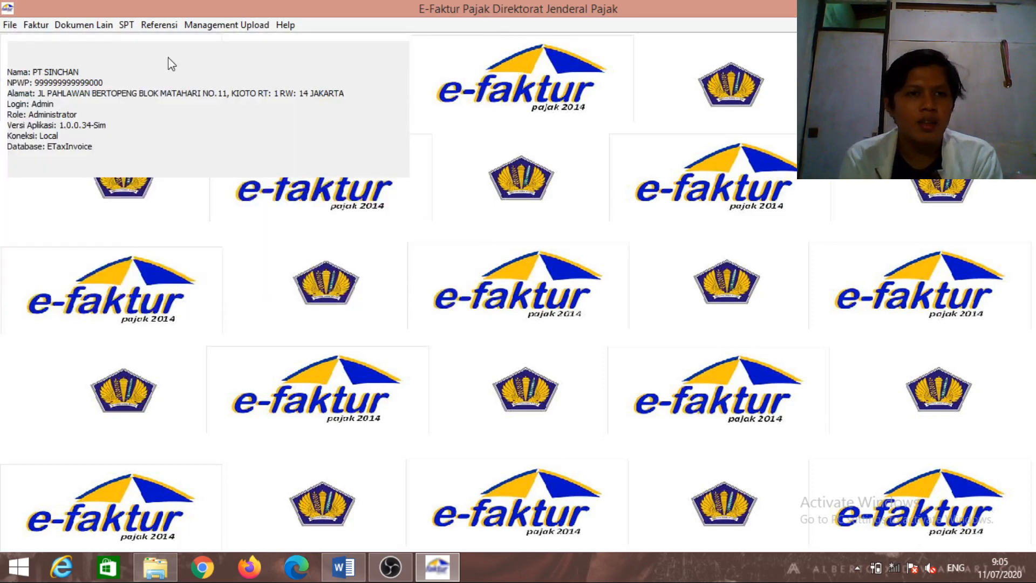
# Queue all five October 2019 input tax invoices for upload
pyautogui.click(40, 27)
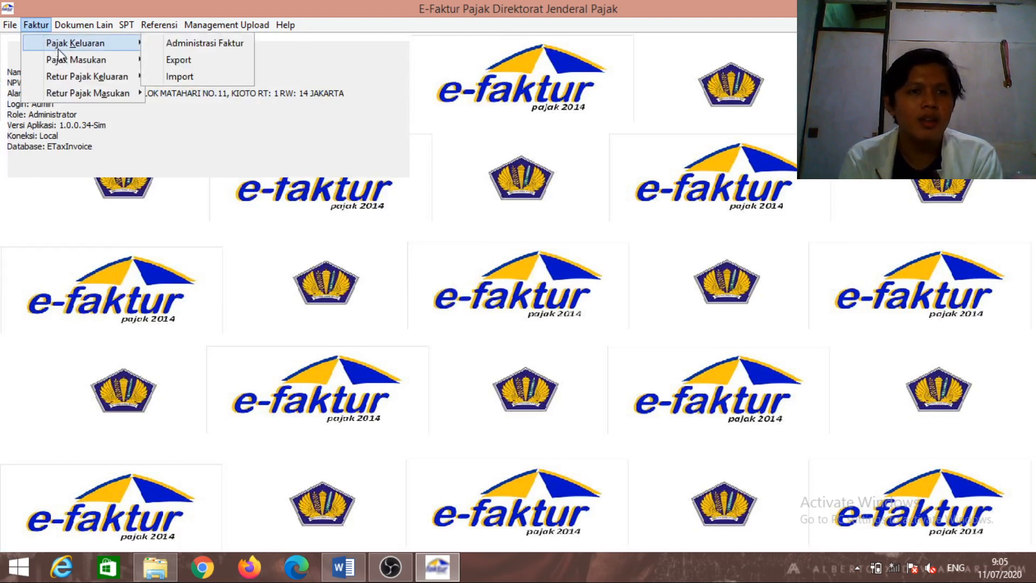
pyautogui.moveTo(136, 43)
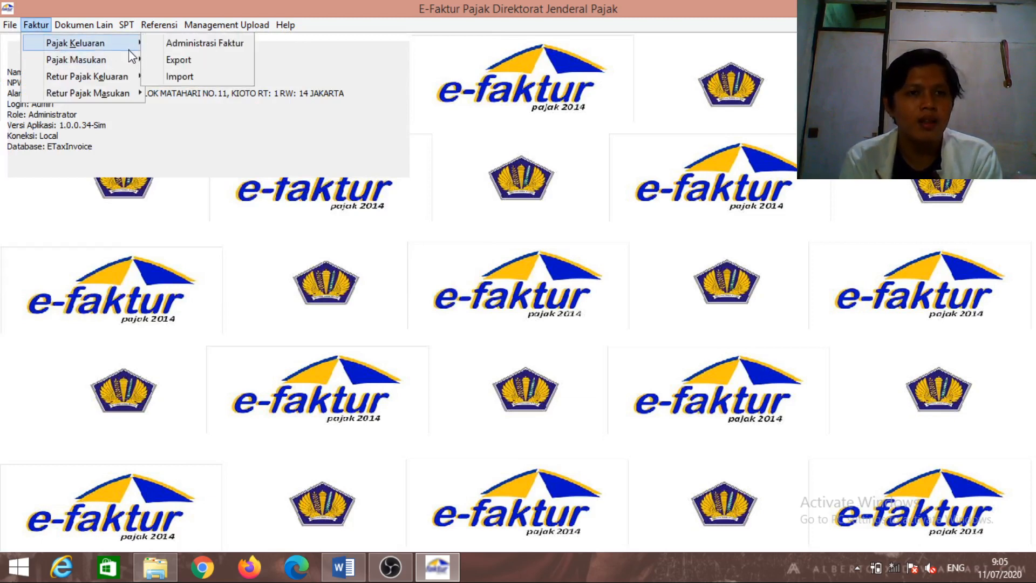
pyautogui.moveTo(133, 59)
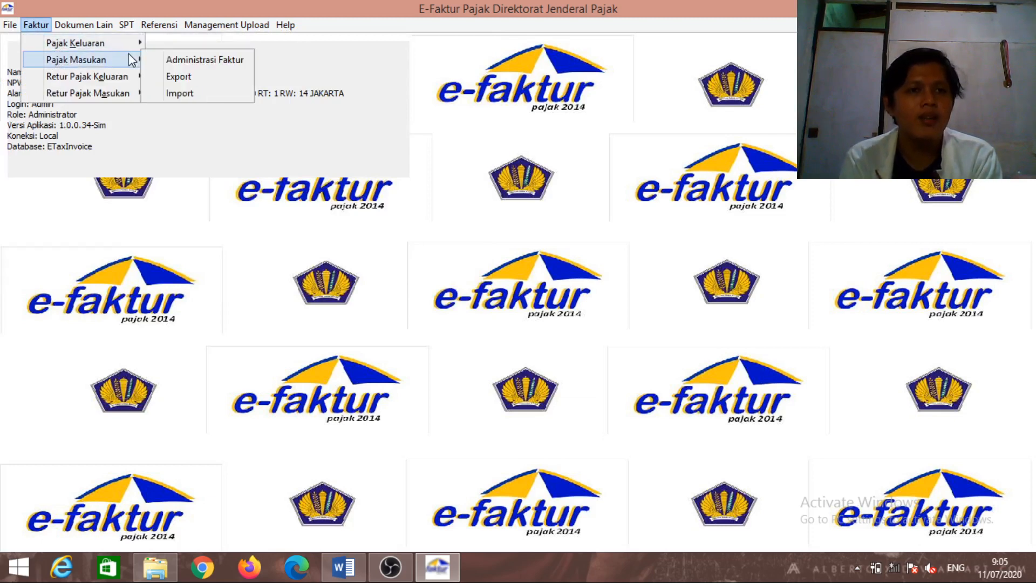
pyautogui.click(174, 61)
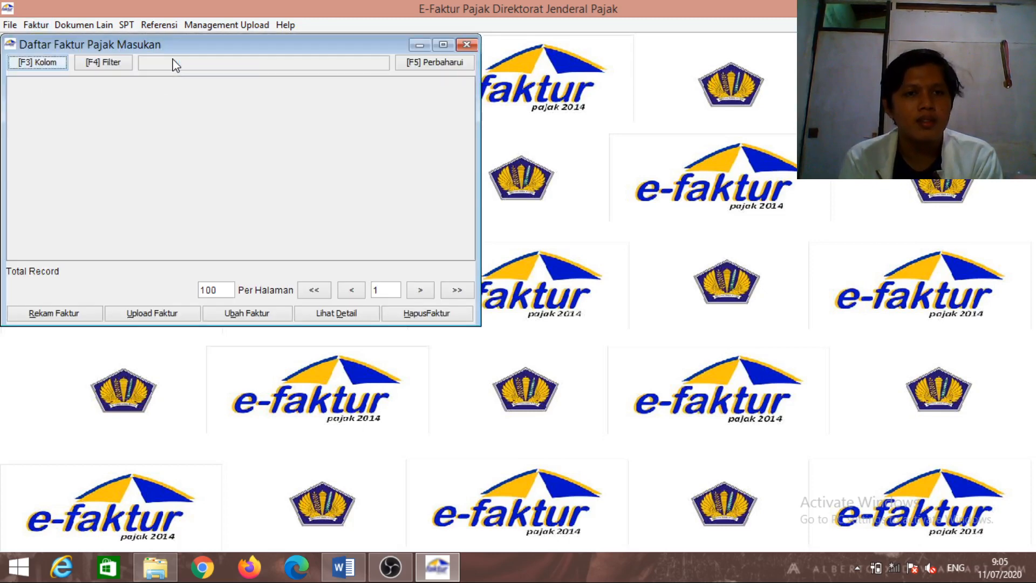
pyautogui.click(451, 65)
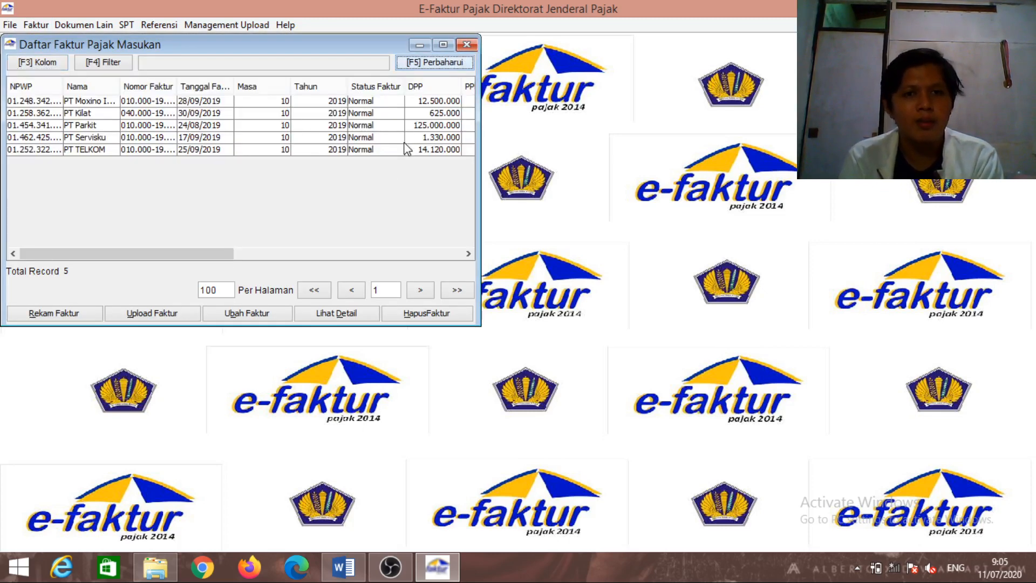
pyautogui.click(366, 102)
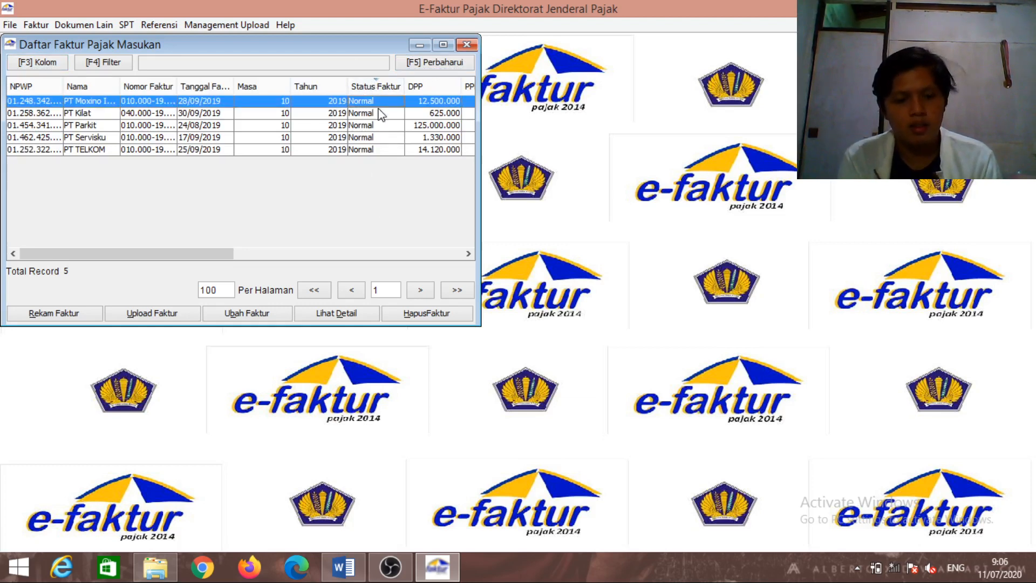
pyautogui.hotkey('shift', 'Down')
pyautogui.hotkey('shift', 'Down')
pyautogui.hotkey('shift', 'Down')
pyautogui.hotkey('shift', 'Down')
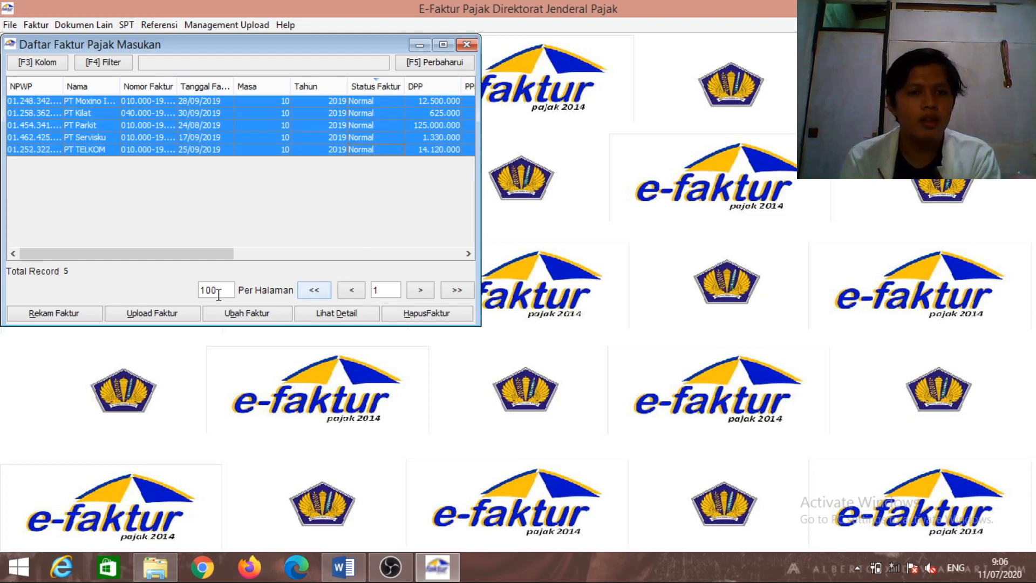
pyautogui.click(189, 313)
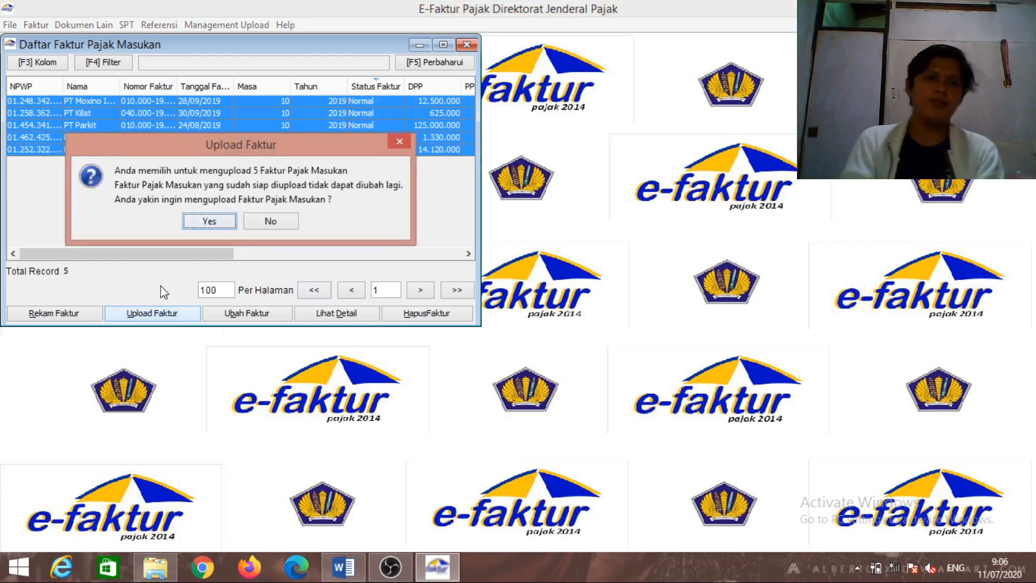
pyautogui.click(231, 221)
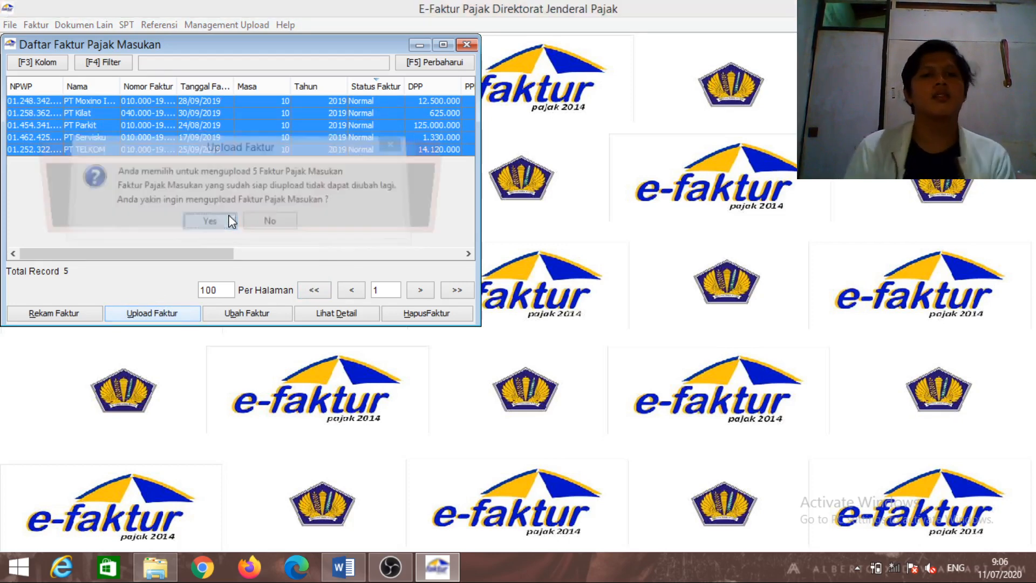
pyautogui.click(247, 214)
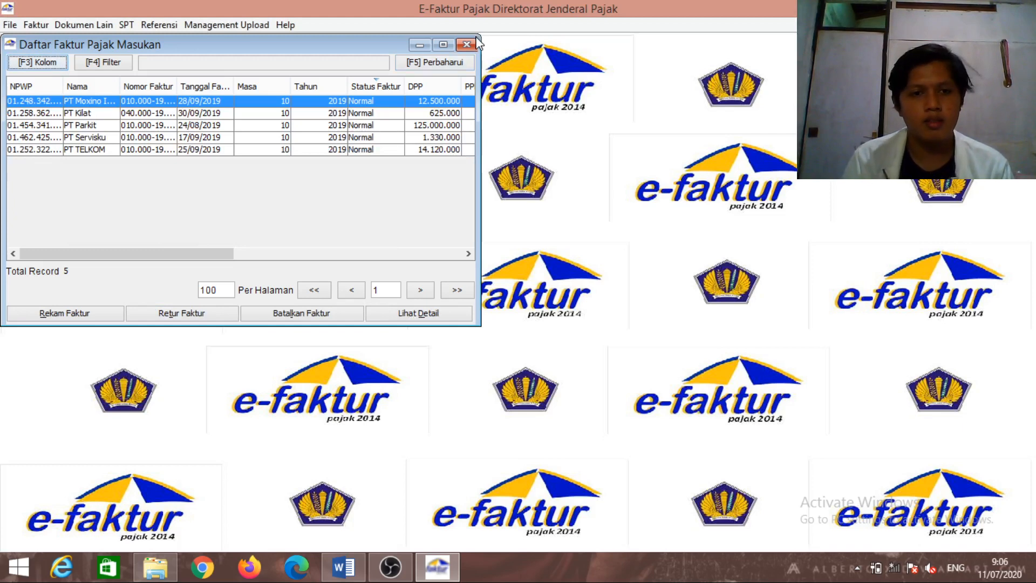
# Inspect the PT TELKOM and PT Parkit invoices, then close the input invoice list
pyautogui.click(396, 150)
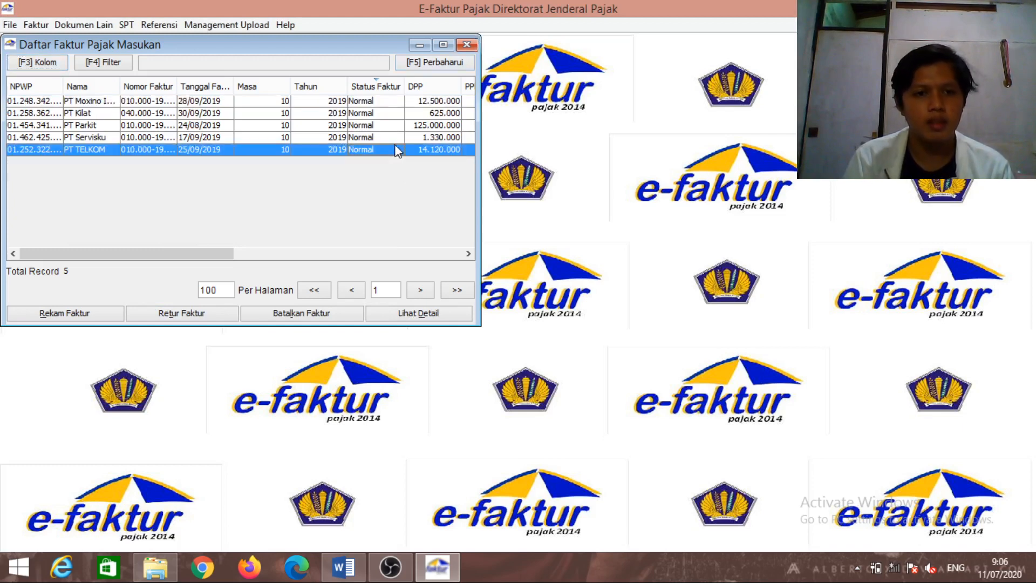
pyautogui.click(396, 129)
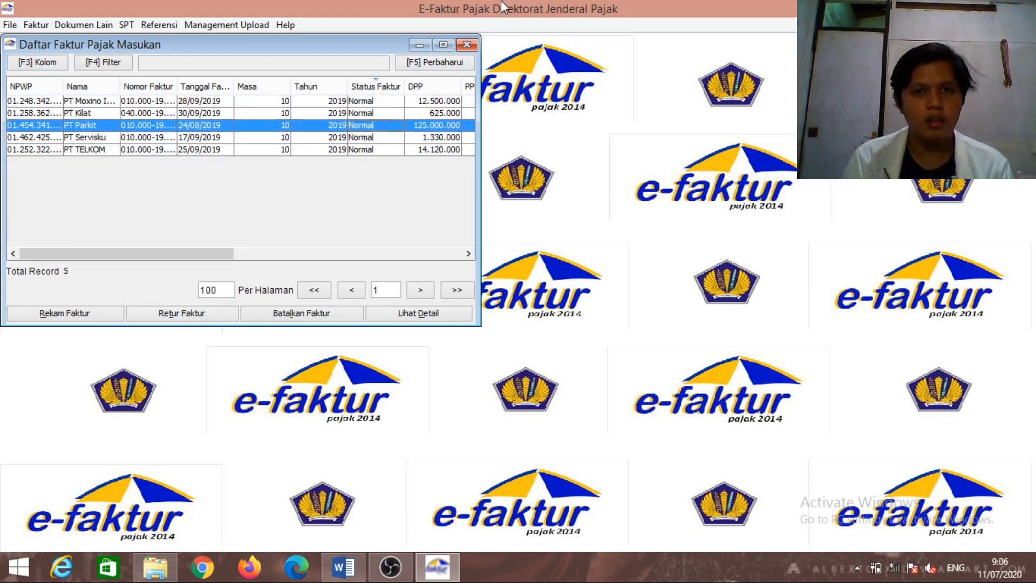
pyautogui.click(475, 47)
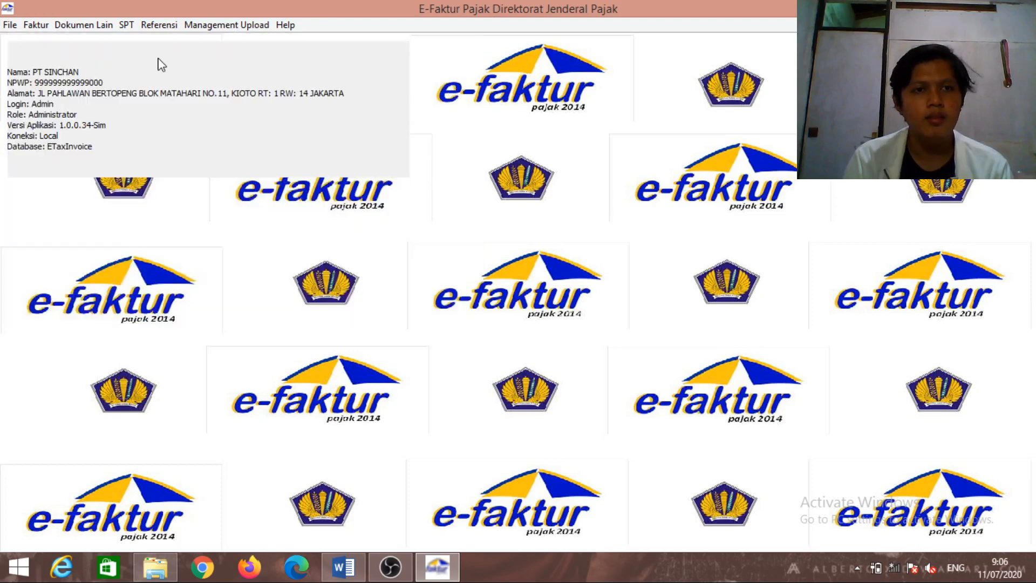
# Queue the single output tax return note for upload and close its list
pyautogui.click(35, 25)
pyautogui.moveTo(91, 101)
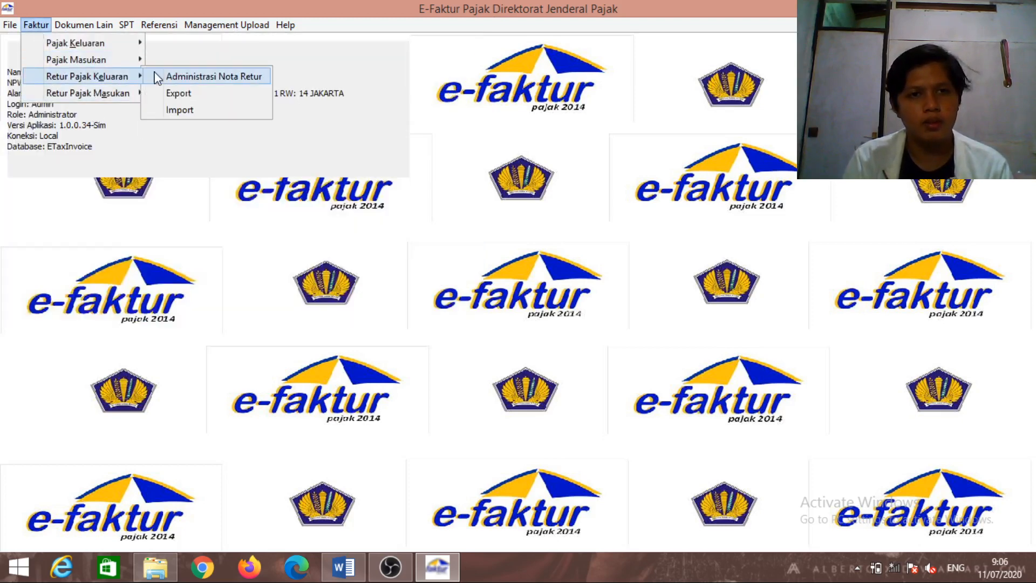
pyautogui.click(160, 76)
pyautogui.click(219, 106)
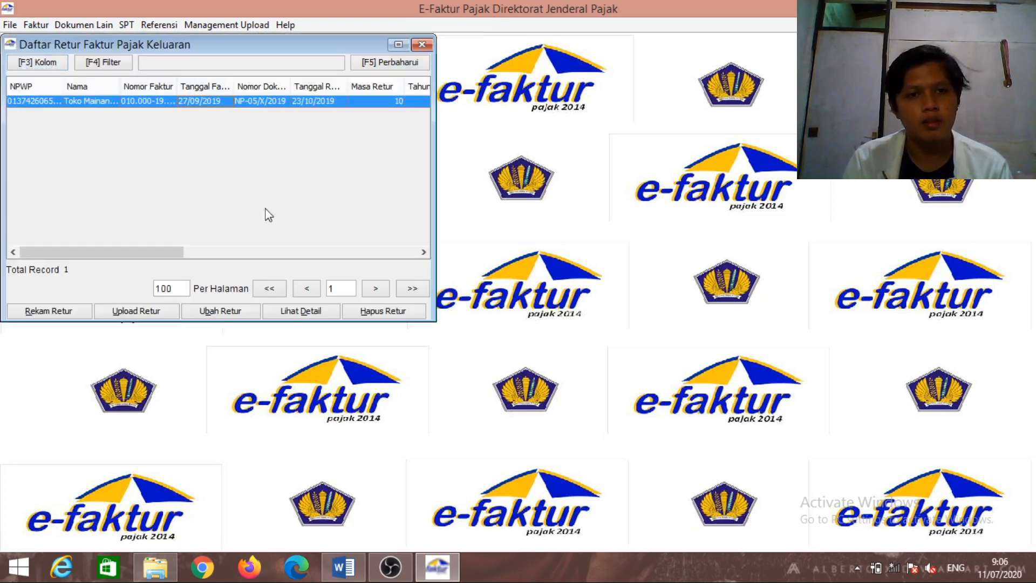
pyautogui.click(166, 315)
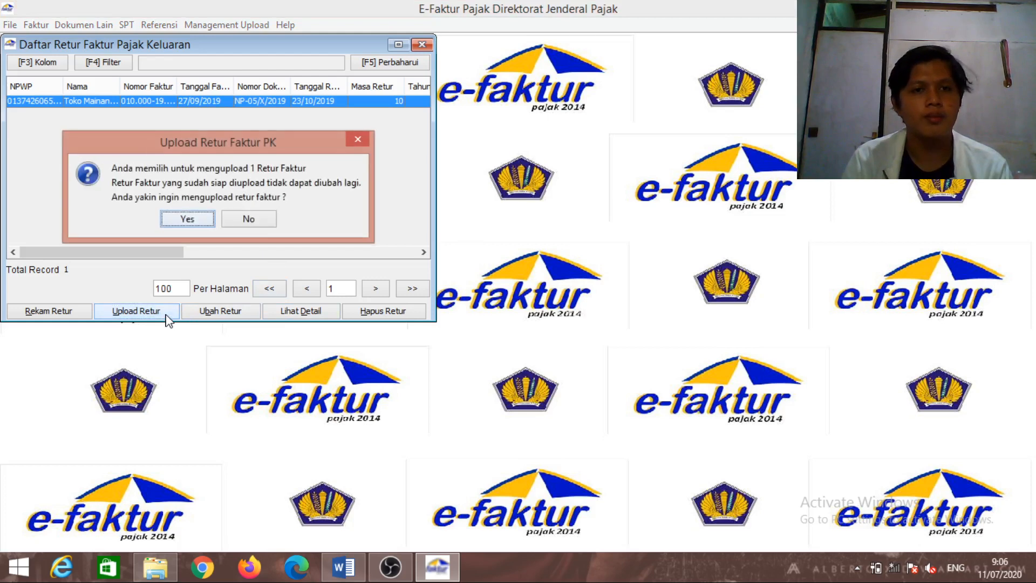
pyautogui.click(199, 220)
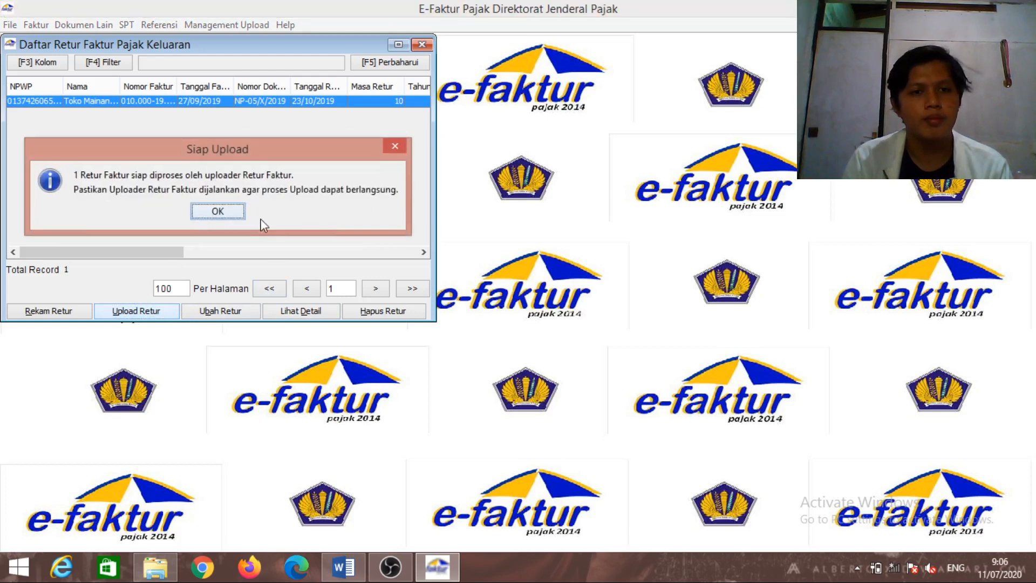
pyautogui.click(242, 212)
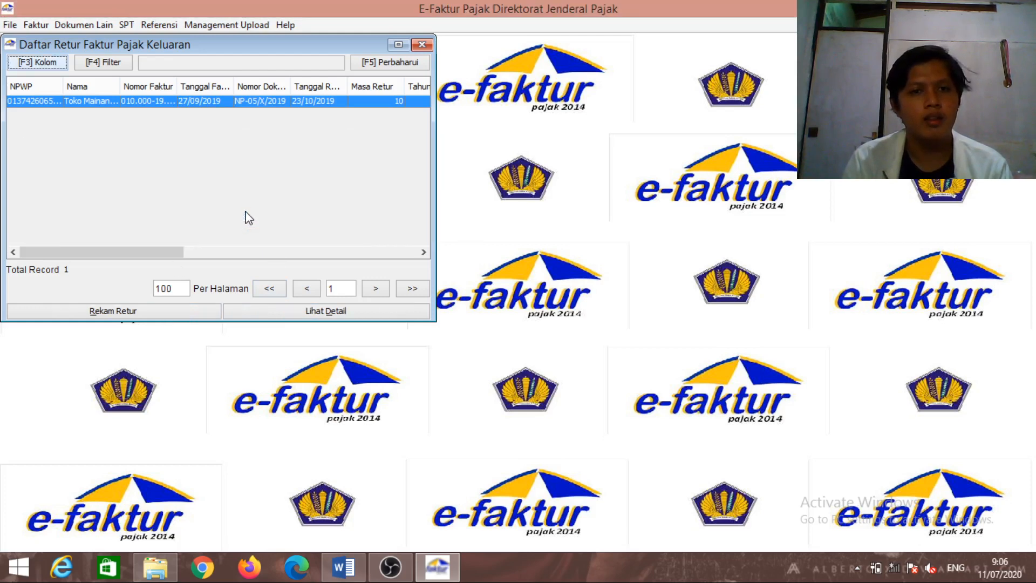
pyautogui.click(385, 103)
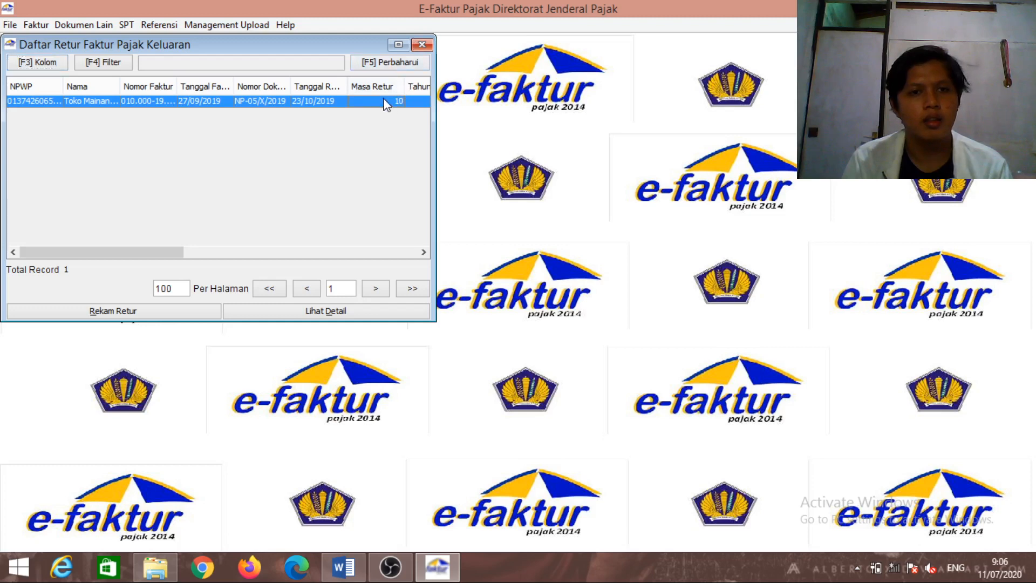
pyautogui.click(422, 44)
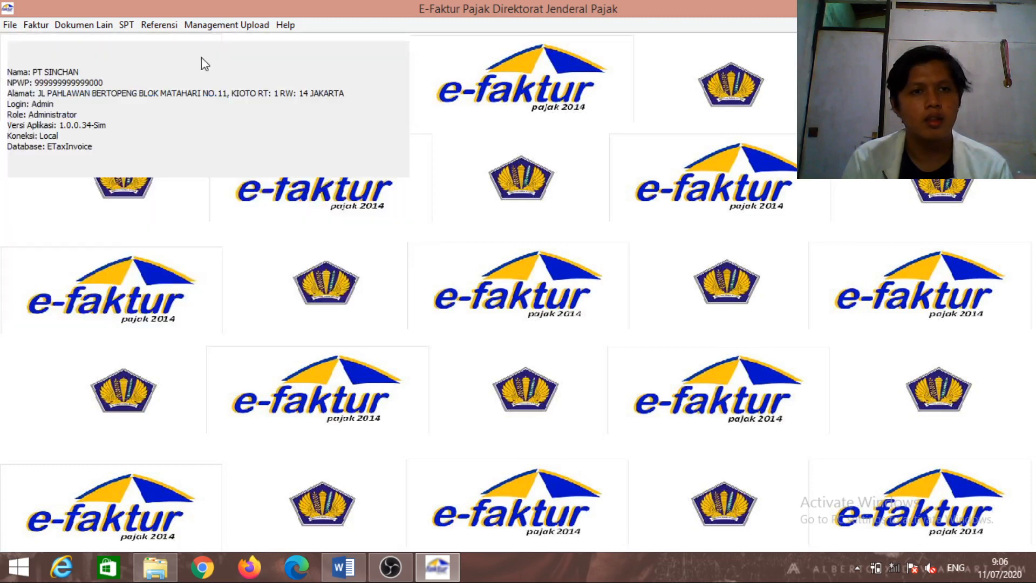
# Queue the single input tax return note for upload and close its list
pyautogui.click(35, 24)
pyautogui.moveTo(68, 63)
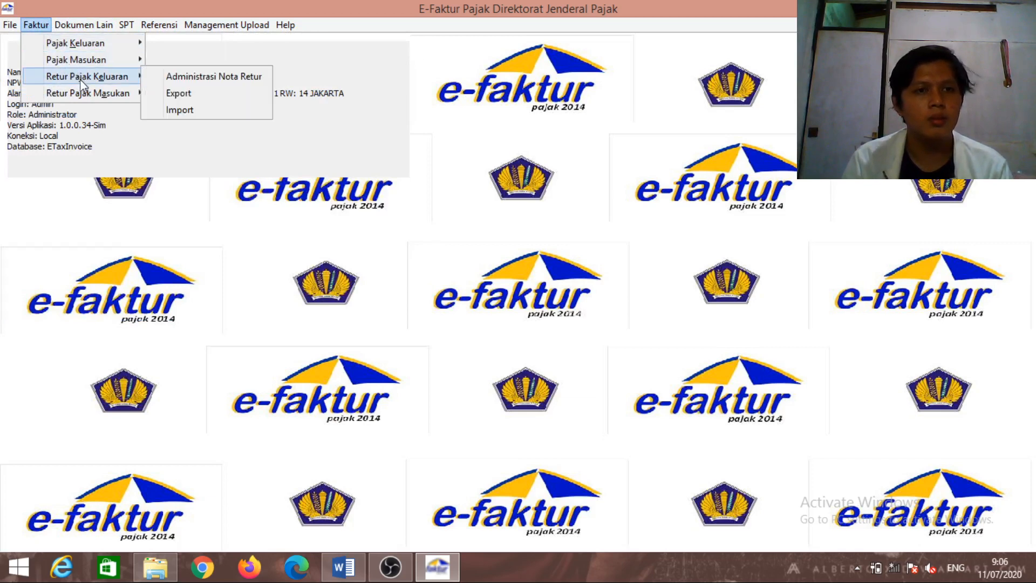
pyautogui.moveTo(81, 93)
pyautogui.click(162, 93)
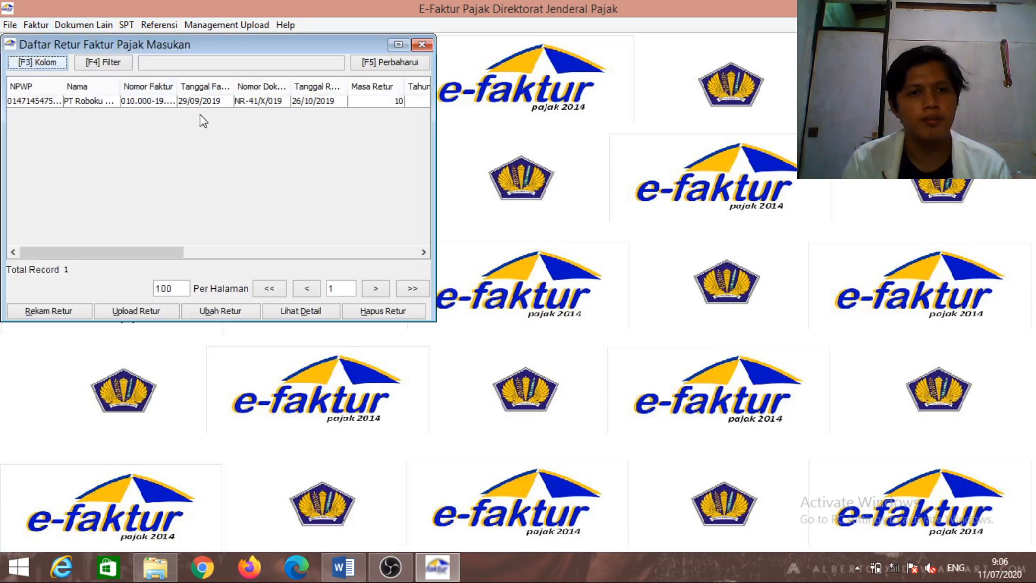
pyautogui.click(198, 103)
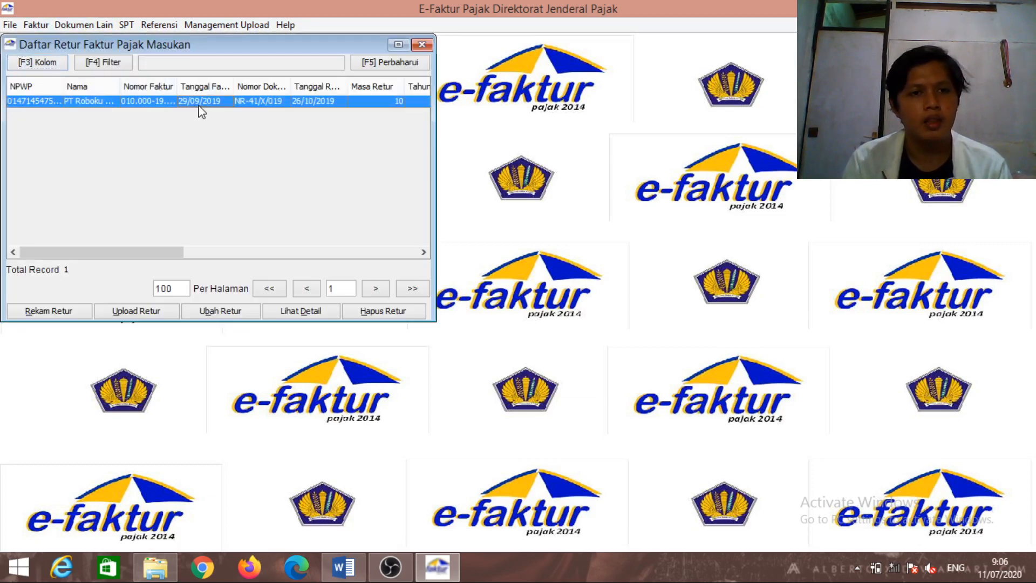
pyautogui.click(122, 311)
pyautogui.click(181, 220)
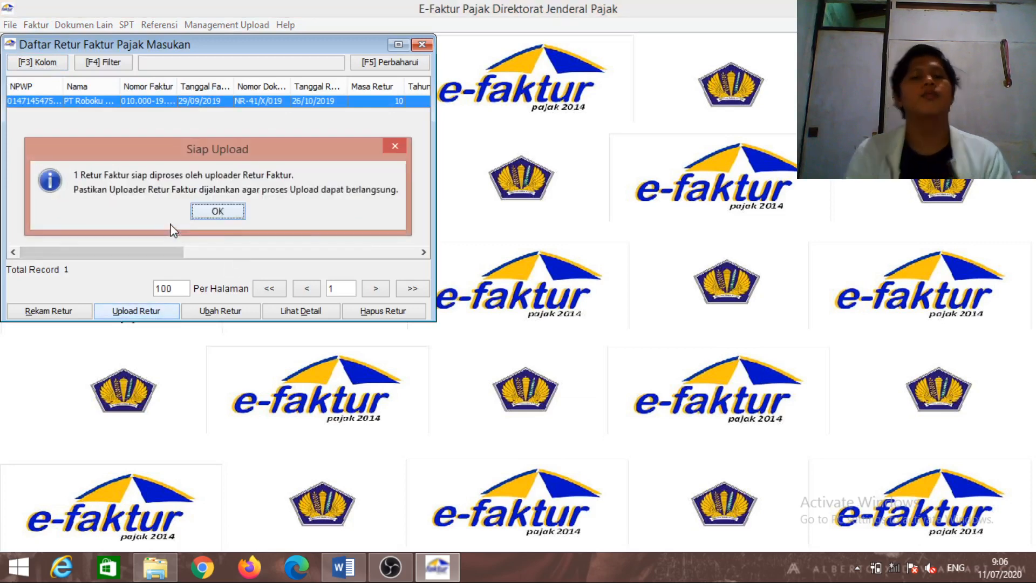
pyautogui.click(216, 214)
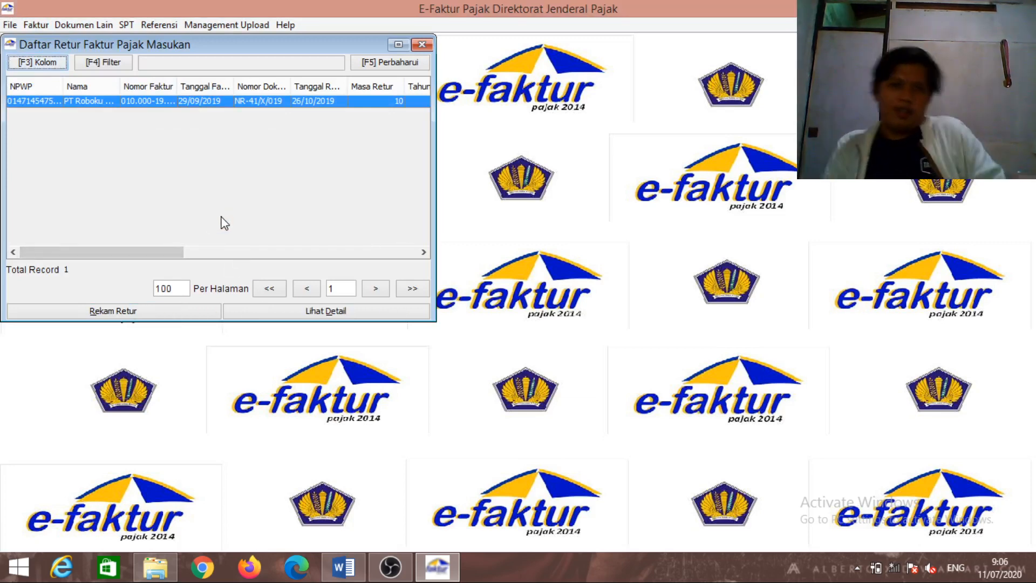
pyautogui.click(421, 44)
pyautogui.click(95, 27)
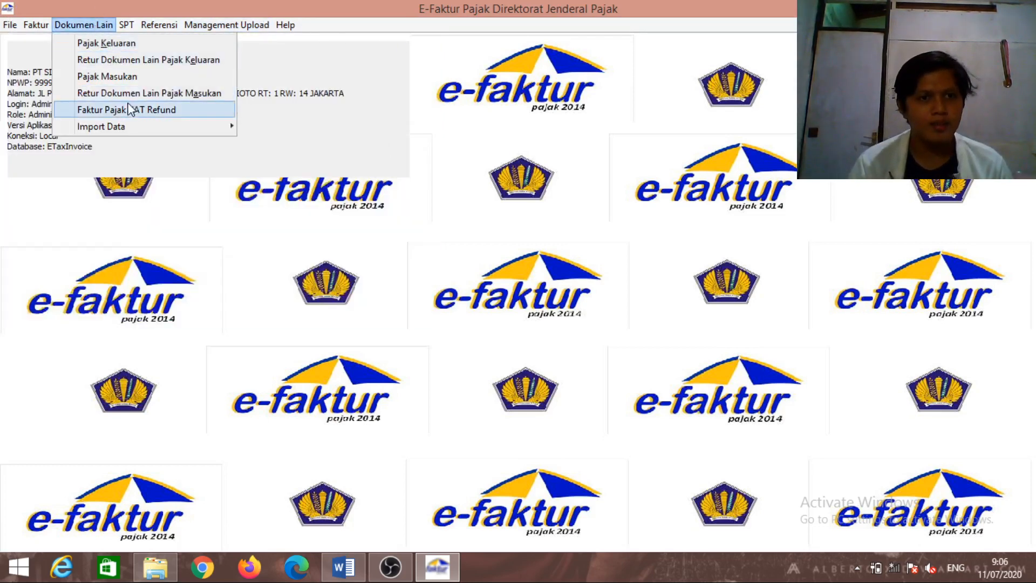
# Review the port import record among the other input documents, then close that list
pyautogui.click(129, 76)
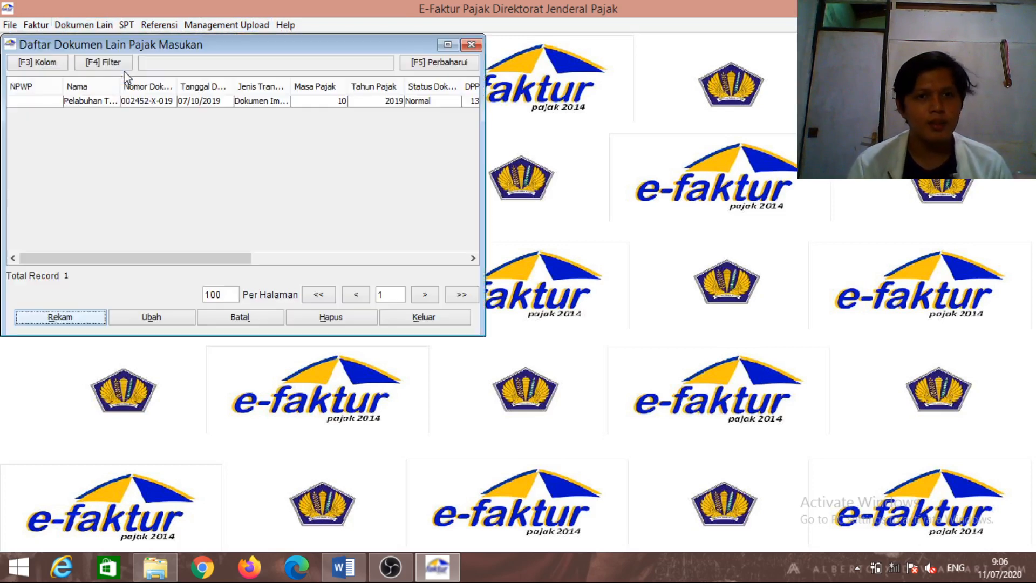
pyautogui.click(284, 101)
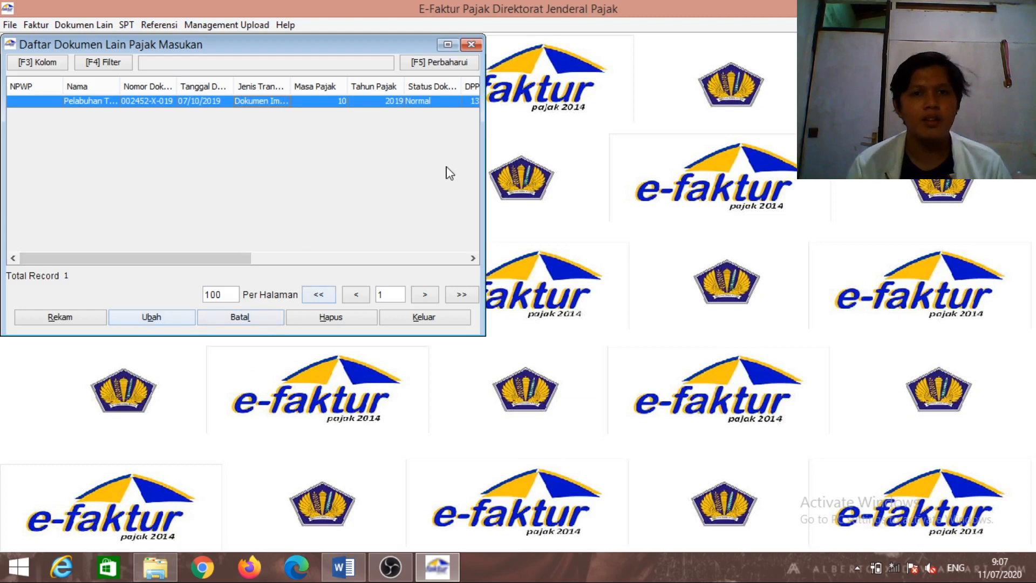
pyautogui.click(470, 46)
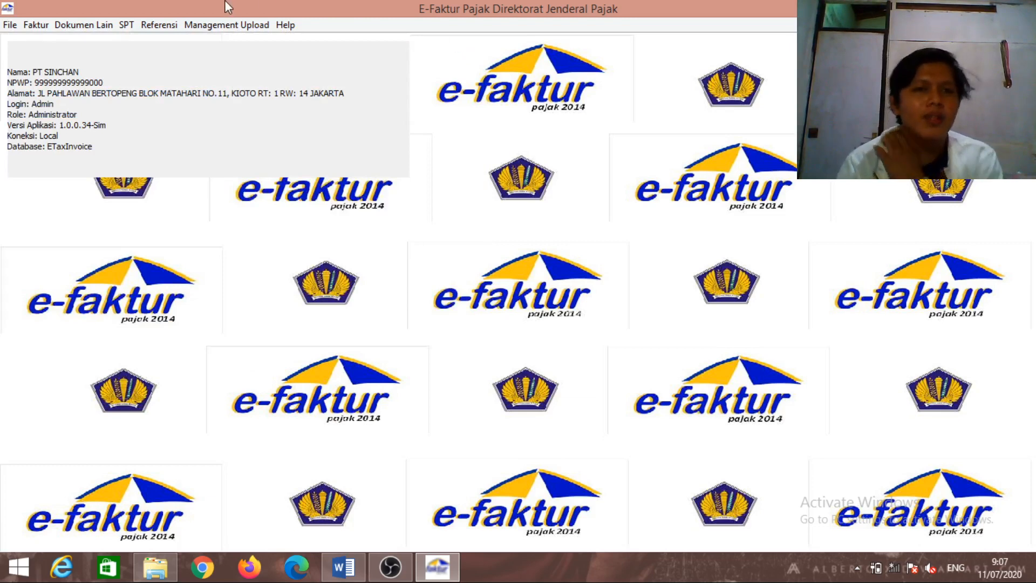
# Open the SPT posting dialog and set the tax period month to 10
pyautogui.click(128, 26)
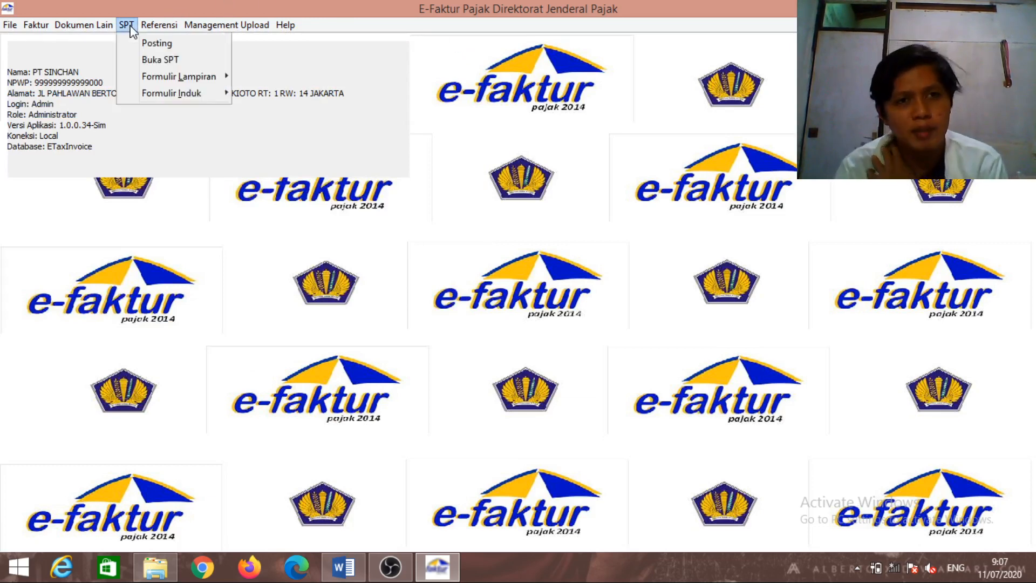
pyautogui.moveTo(150, 42)
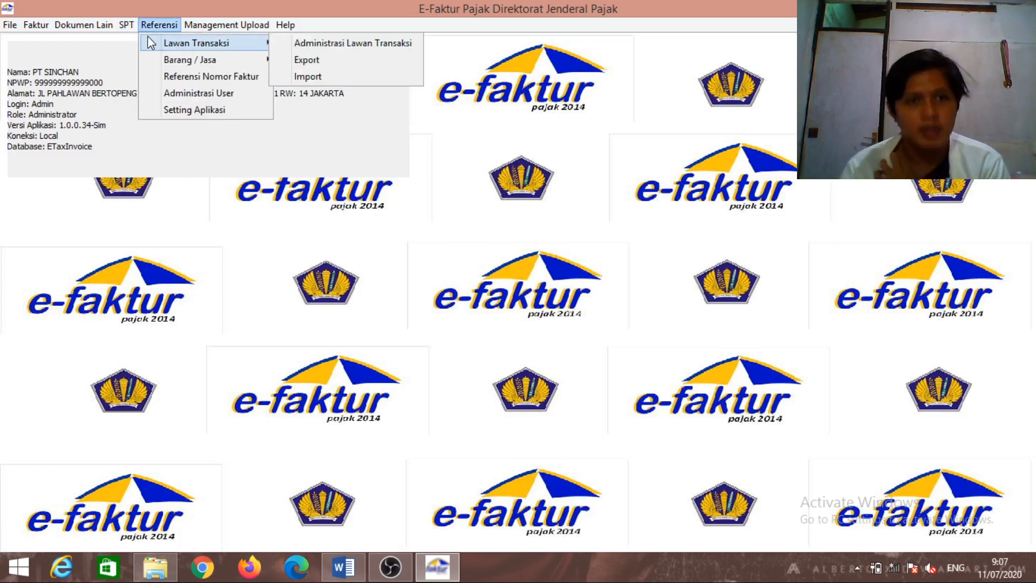
pyautogui.moveTo(127, 24)
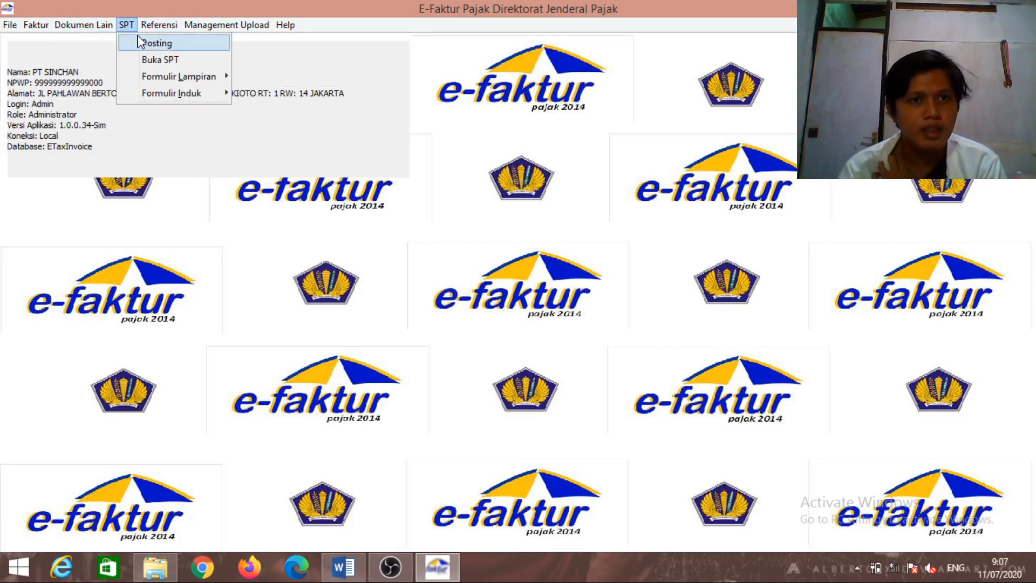
pyautogui.click(139, 42)
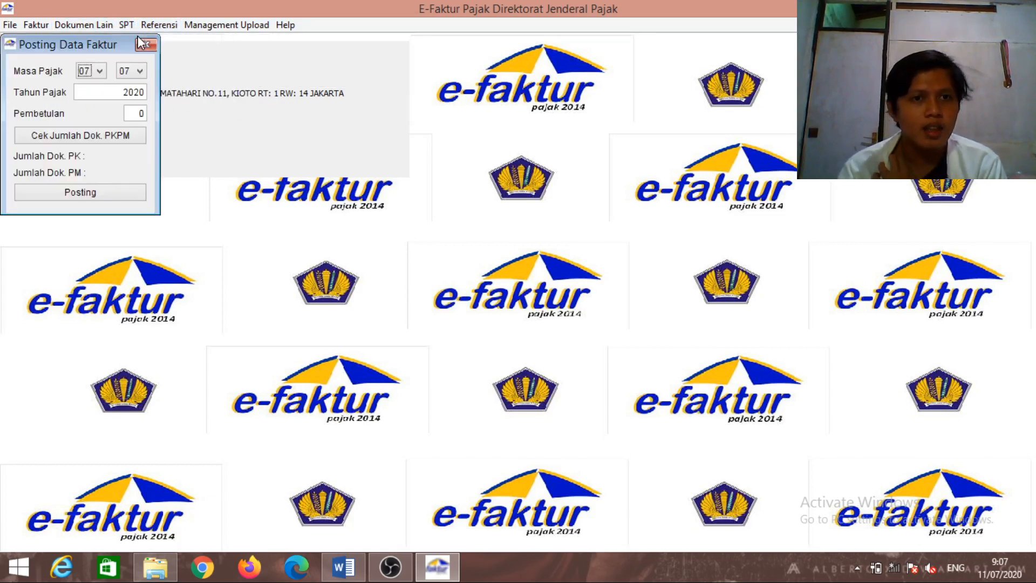
pyautogui.click(102, 76)
pyautogui.scroll(-2, 101, 89)
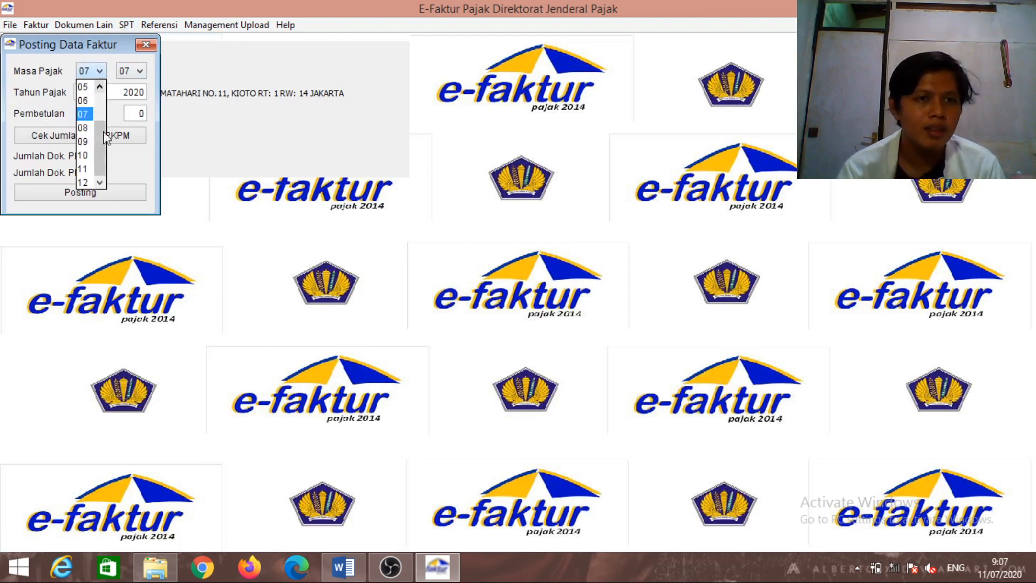
pyautogui.click(93, 151)
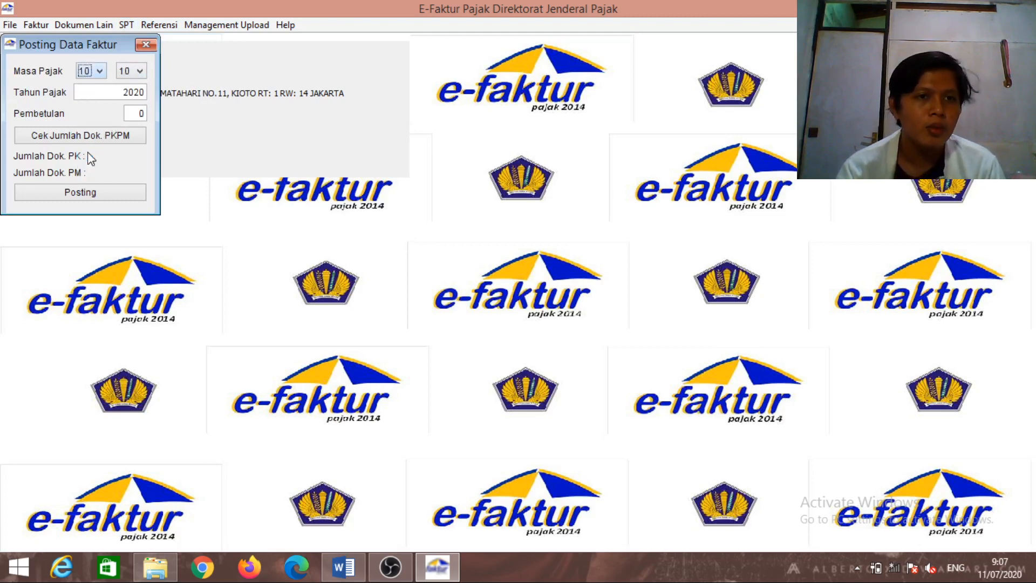
# Set the tax year to 2019, count the October documents, and start posting
pyautogui.click(143, 93)
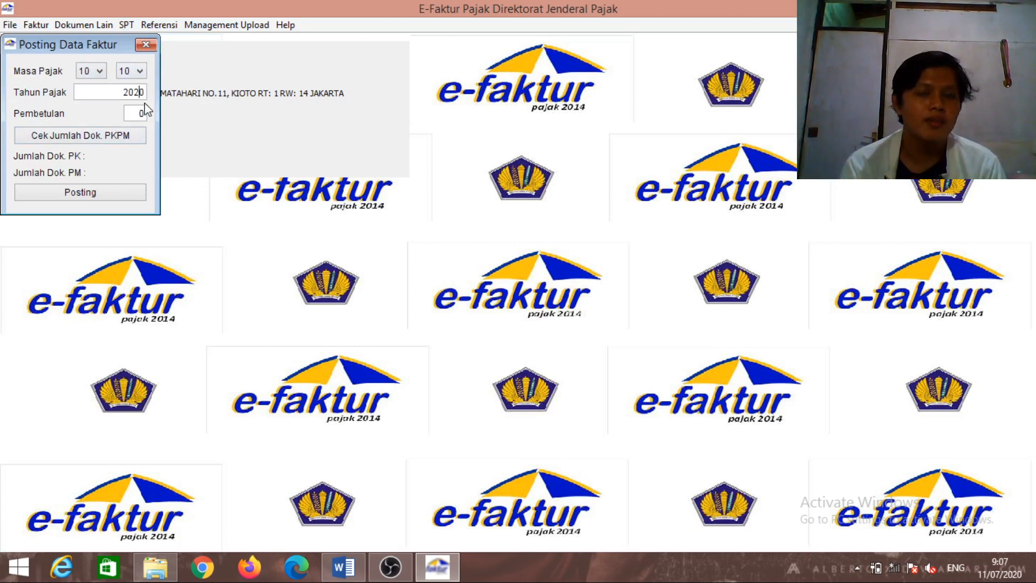
pyautogui.press('BackSpace')
pyautogui.press('BackSpace')
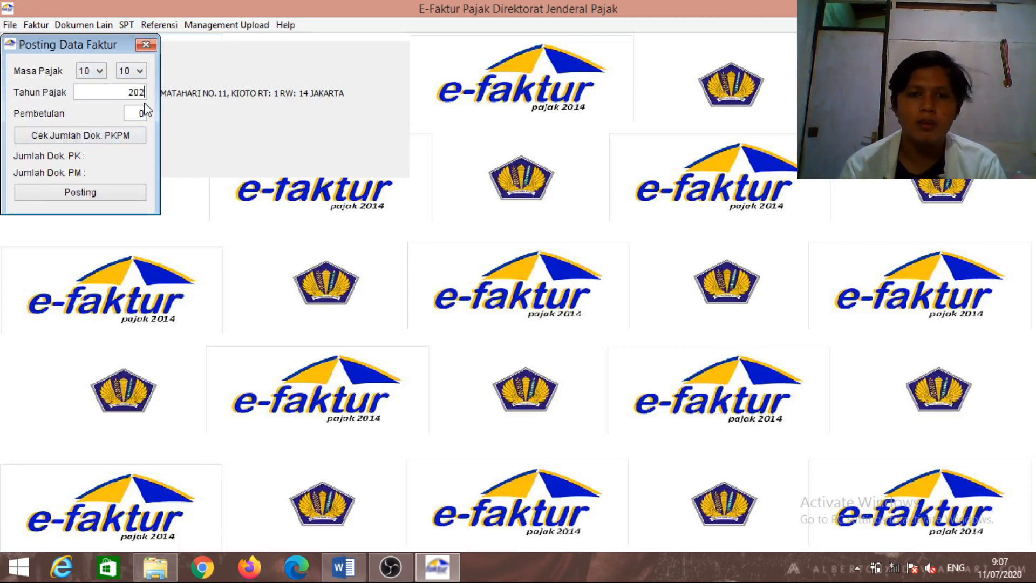
pyautogui.write('19')
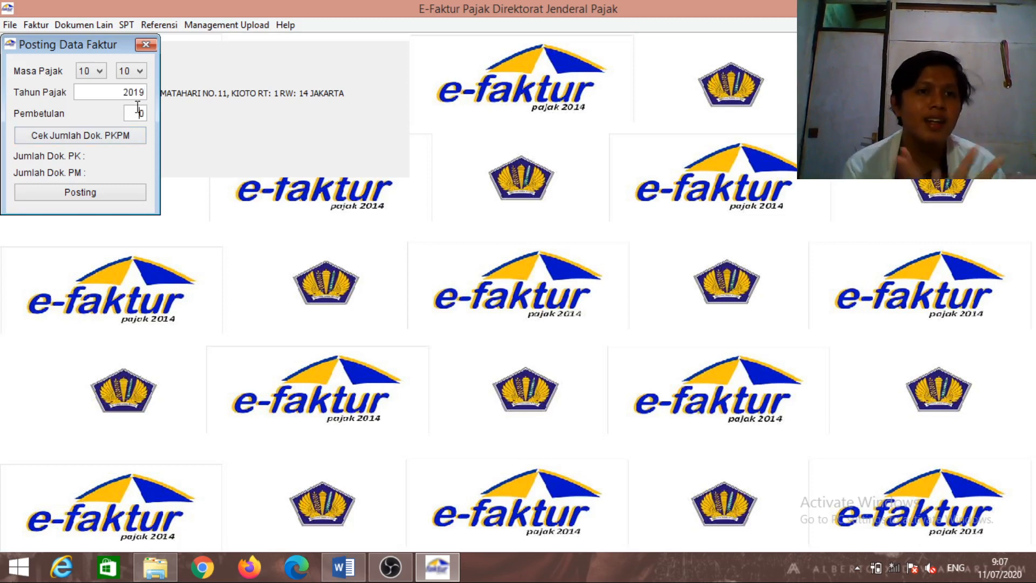
pyautogui.click(142, 134)
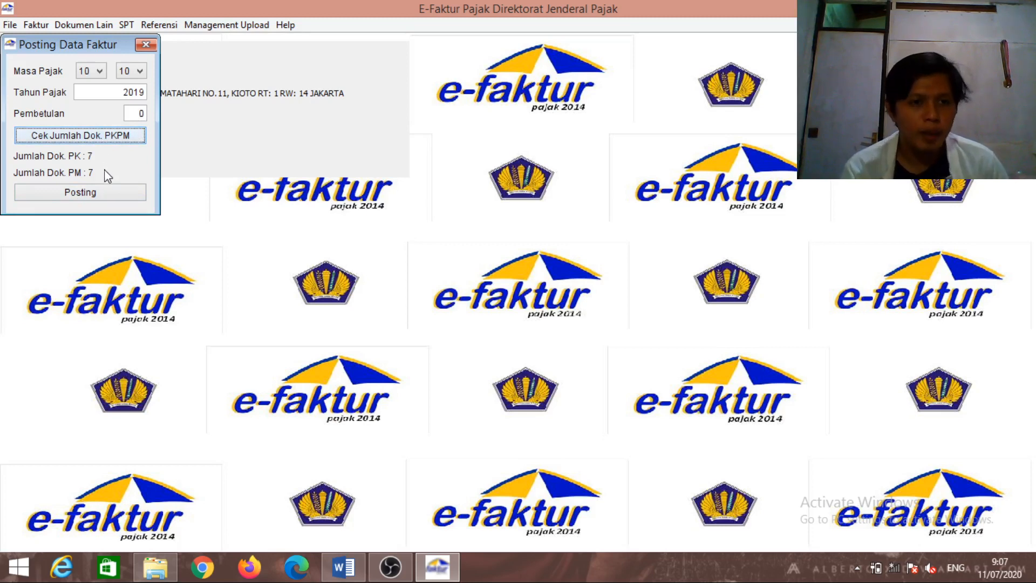
pyautogui.click(120, 200)
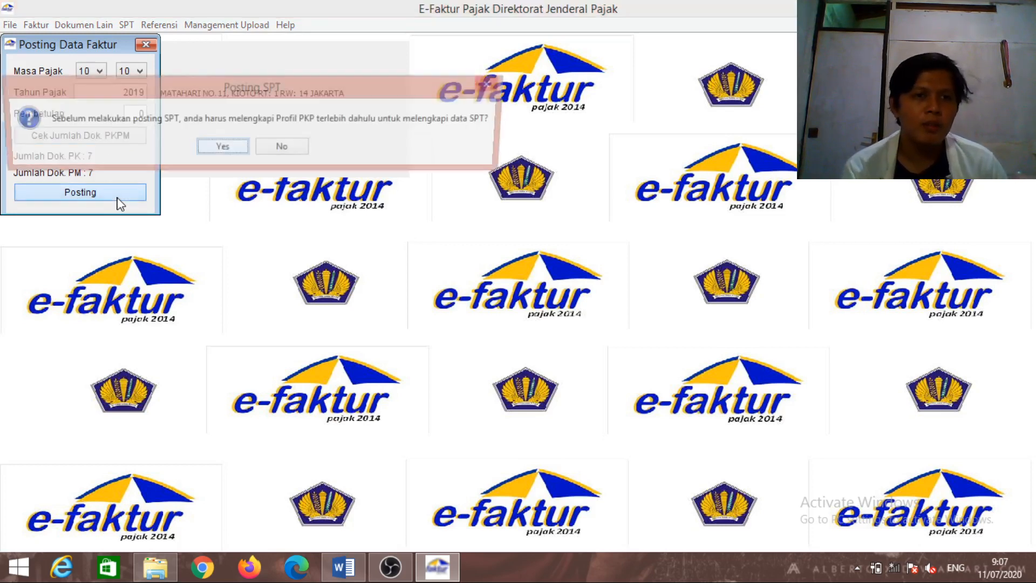
# Agree to complete the PKP profile and enter its postal code, phone, mobile and fax numbers
pyautogui.click(220, 148)
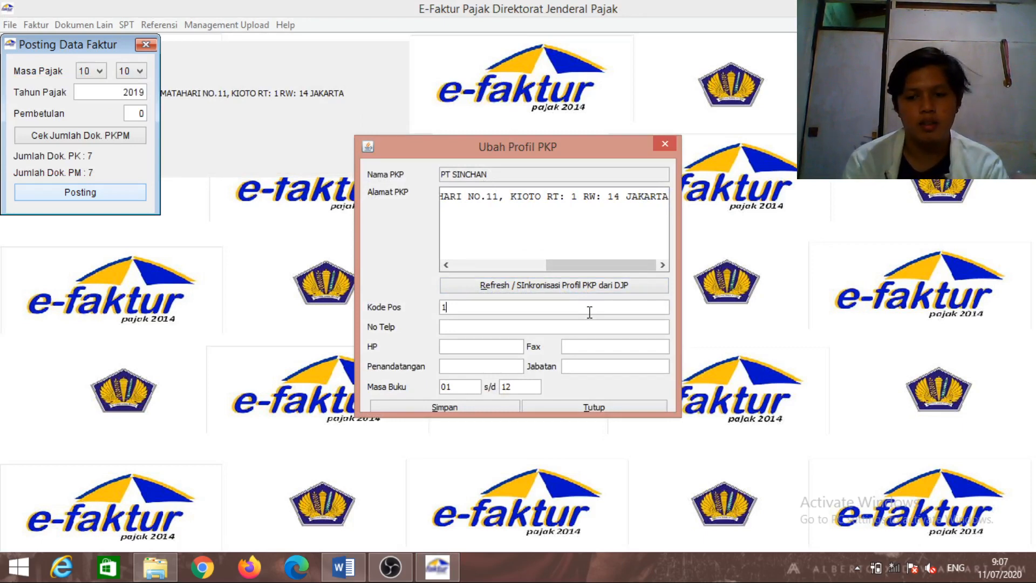
pyautogui.write('95')
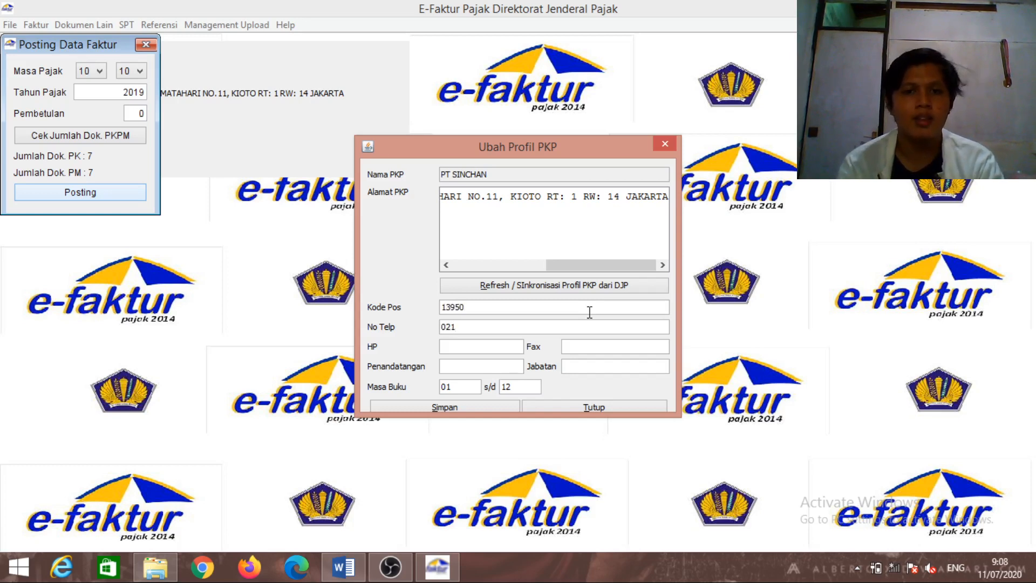
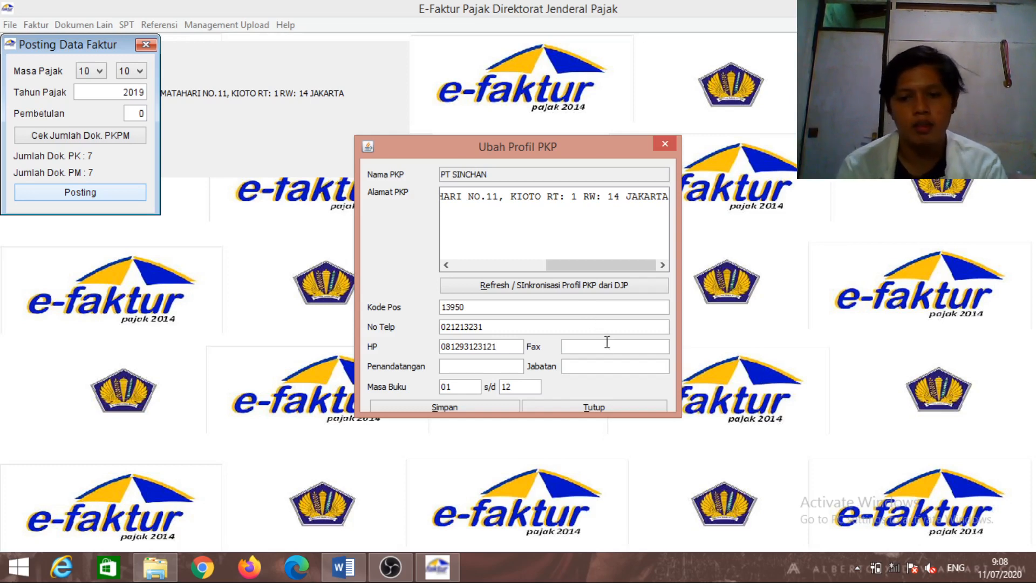
pyautogui.write('0')
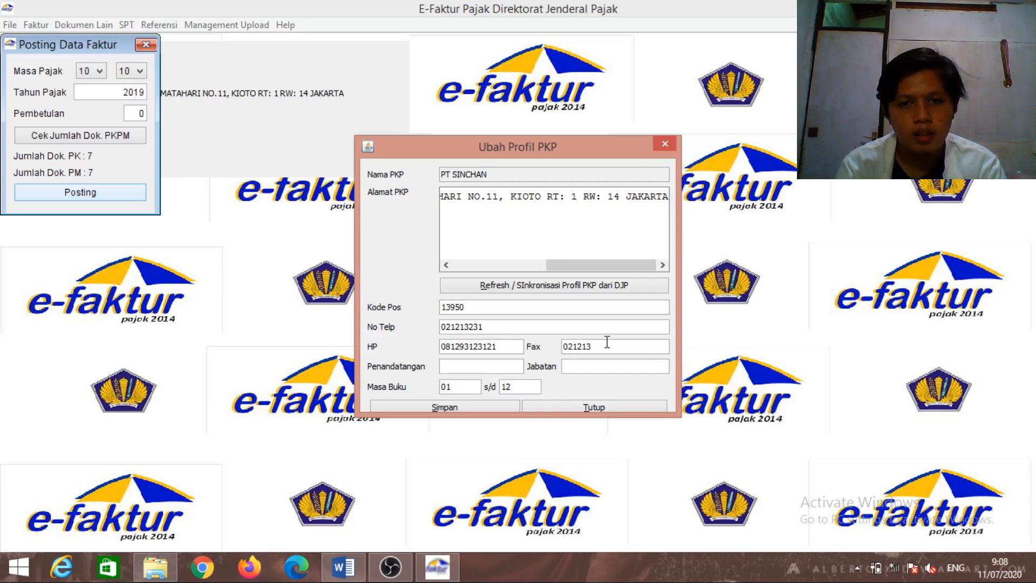
pyautogui.write('31')
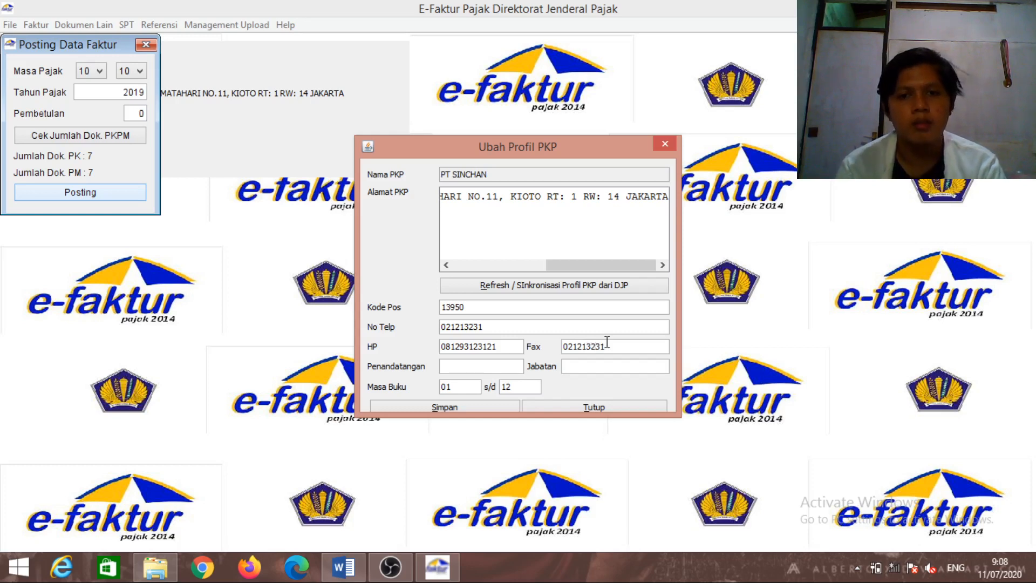
pyautogui.click(481, 364)
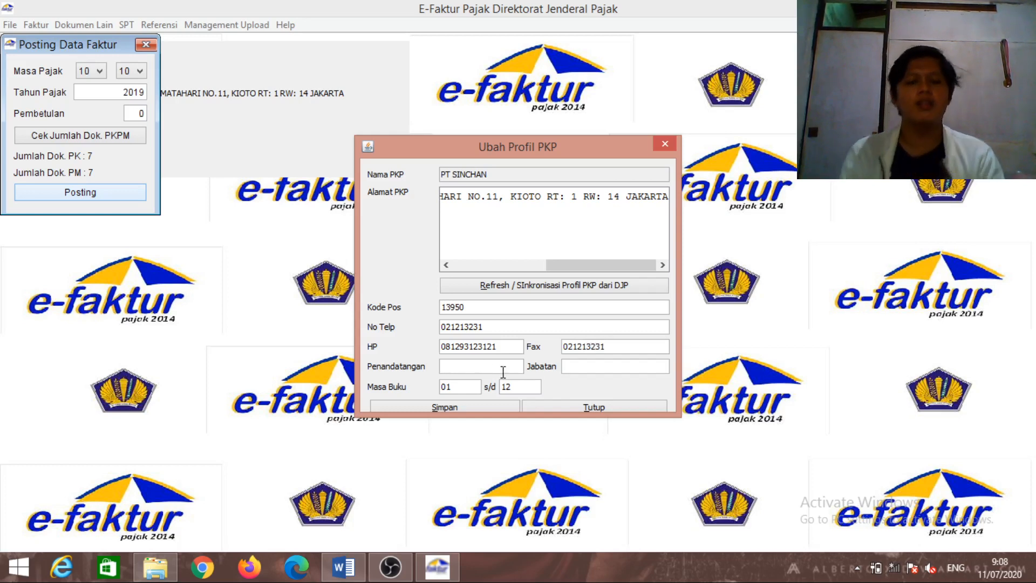
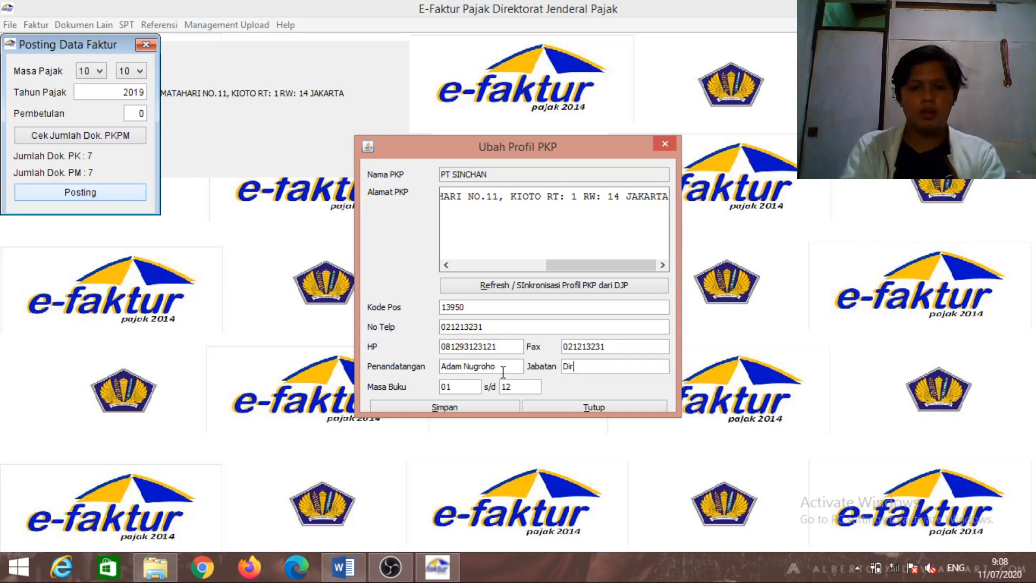
# Enter the signatory's name and the title Direktur Keuangan, then save the profile
pyautogui.write('Direktur Ke')
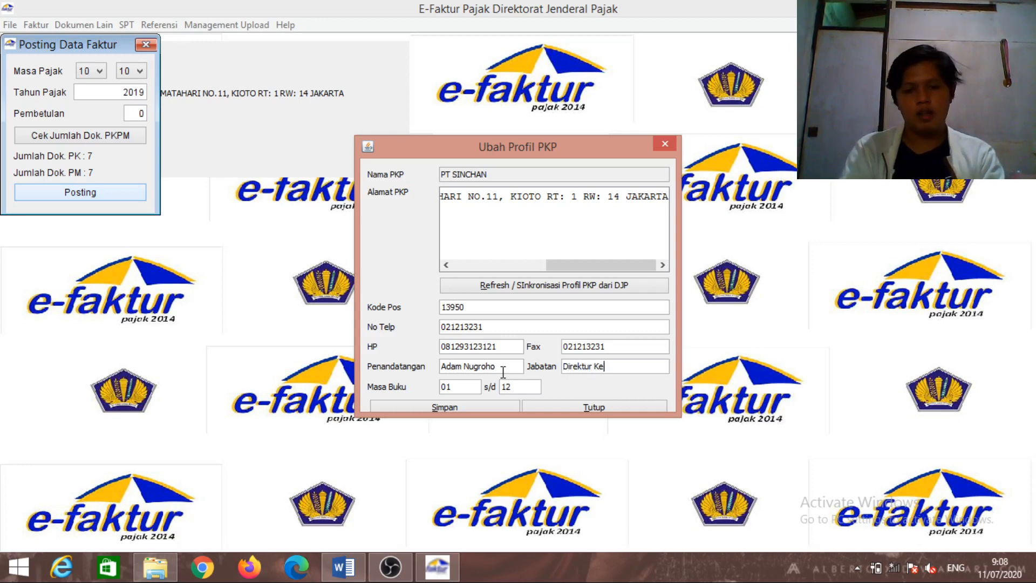
pyautogui.write('uan')
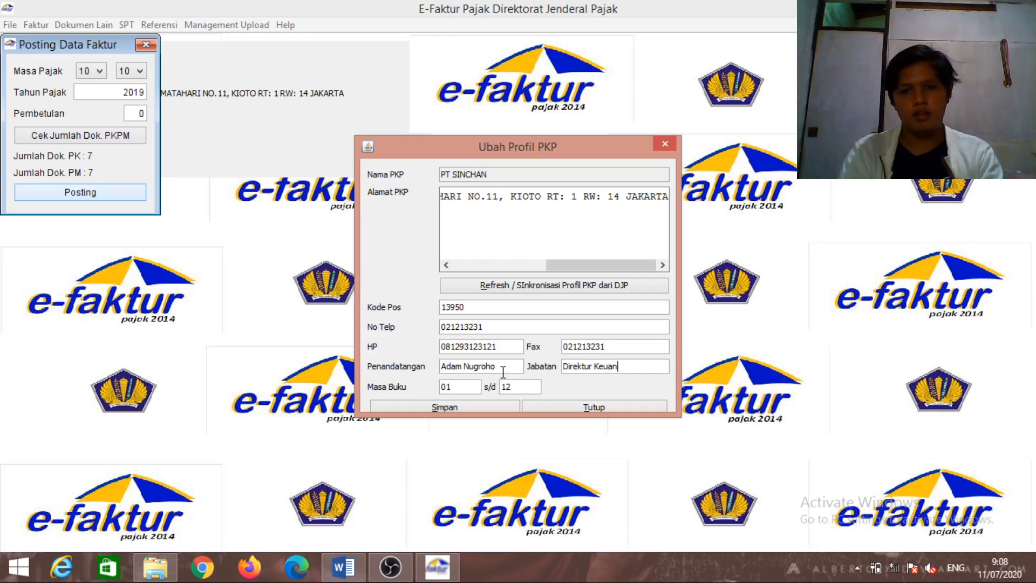
pyautogui.write('gan')
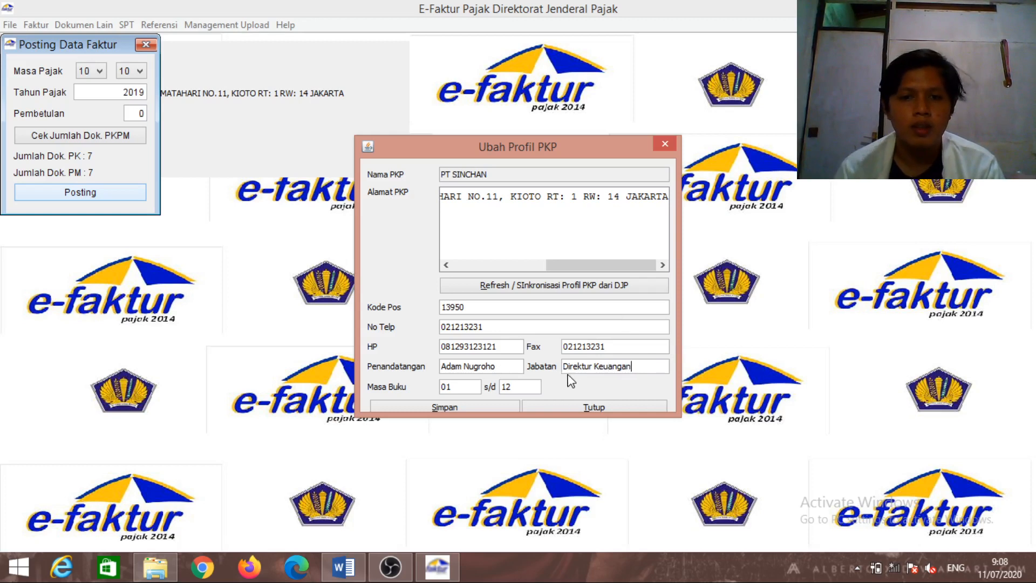
pyautogui.click(467, 412)
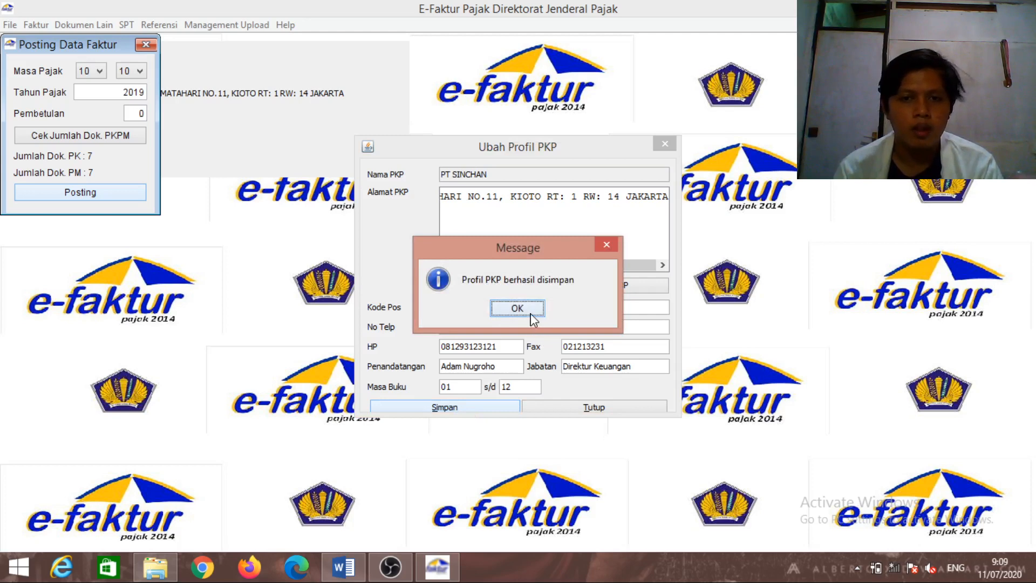
pyautogui.click(530, 312)
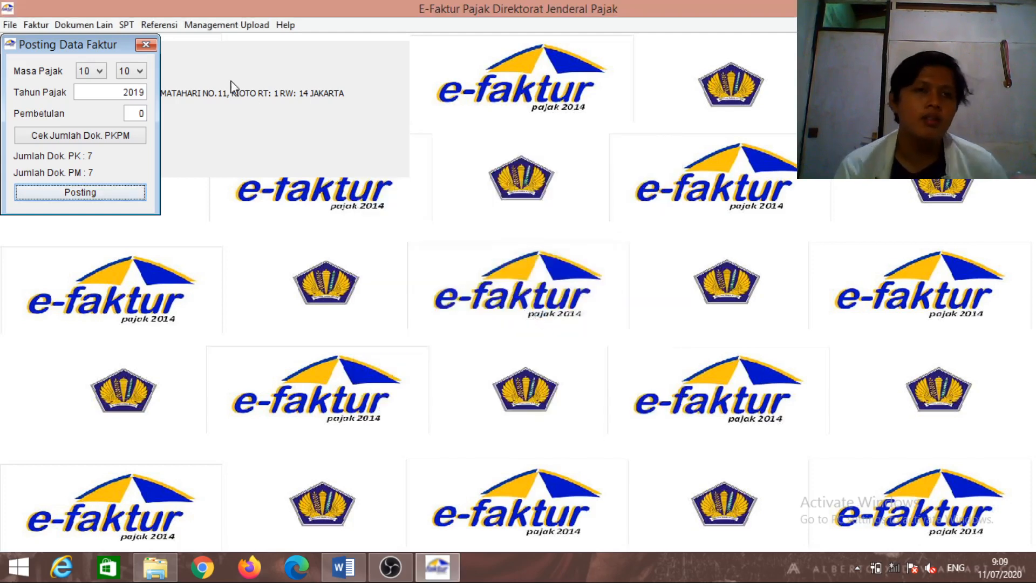
# Post the invoice data to create the 10/2019 SPT and close the posting form
pyautogui.click(102, 200)
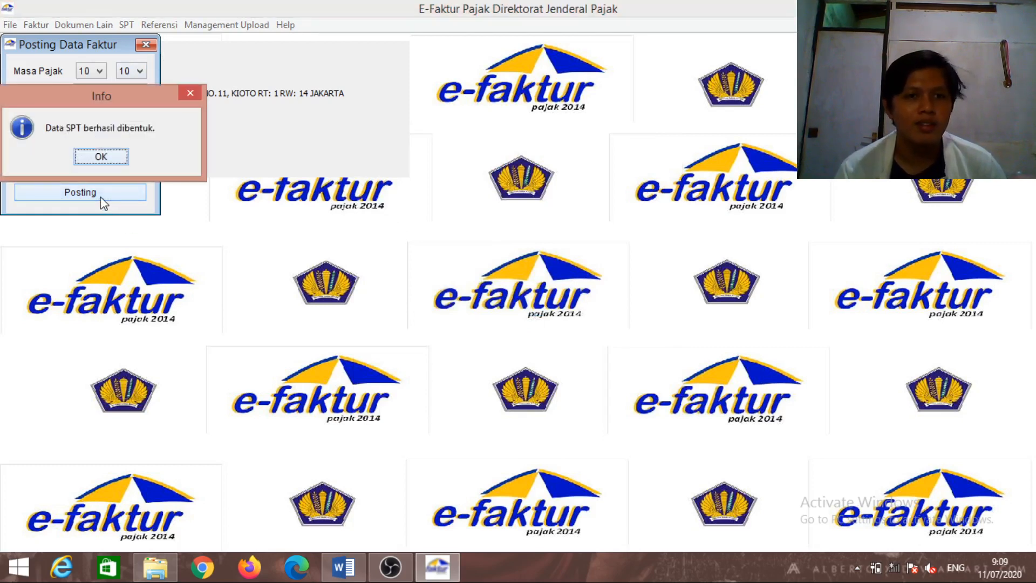
pyautogui.click(101, 157)
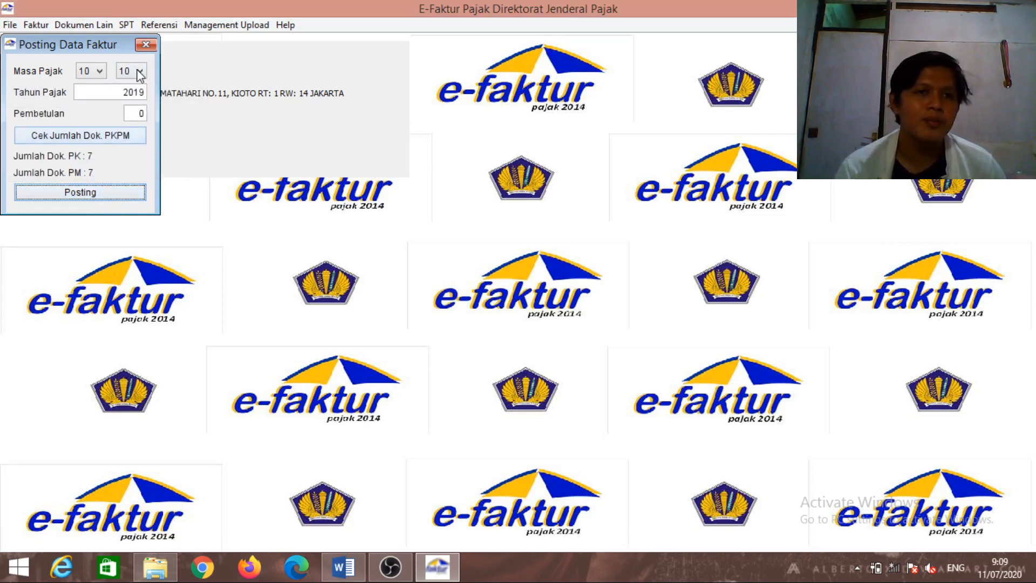
pyautogui.click(145, 46)
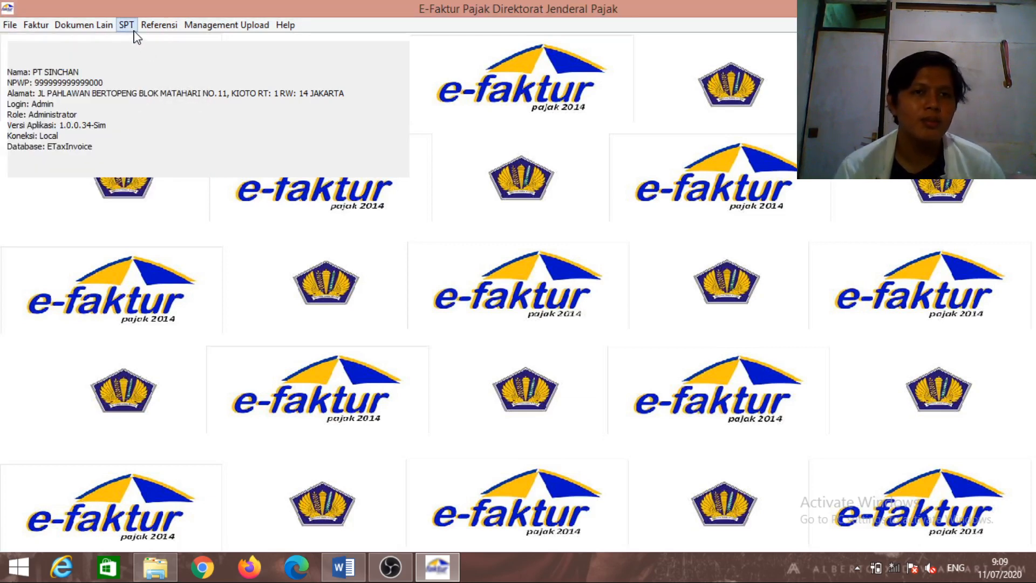
# Refresh the saved SPT list and open the 2019 period 10-10 SPT for editing
pyautogui.click(129, 26)
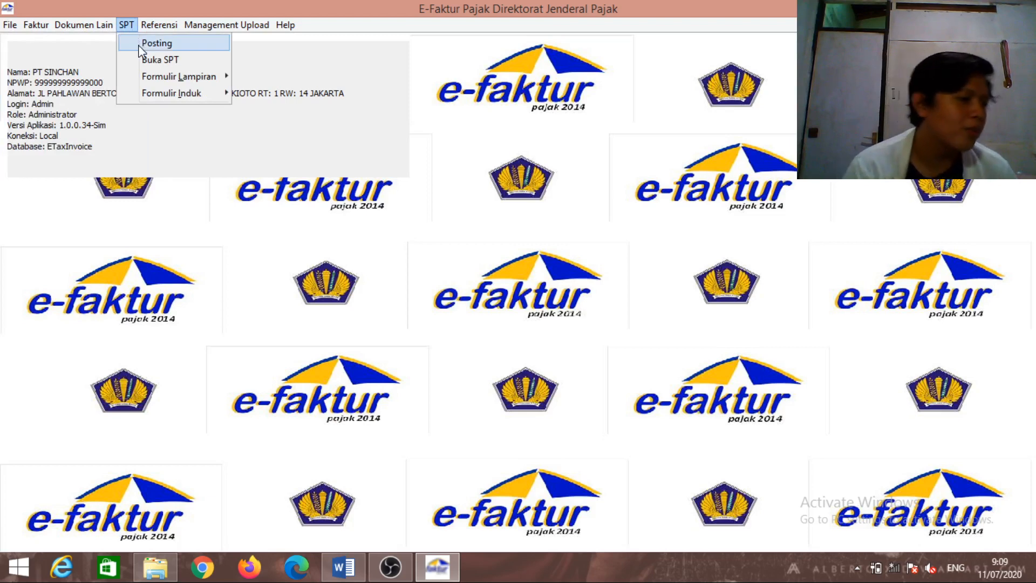
pyautogui.click(144, 58)
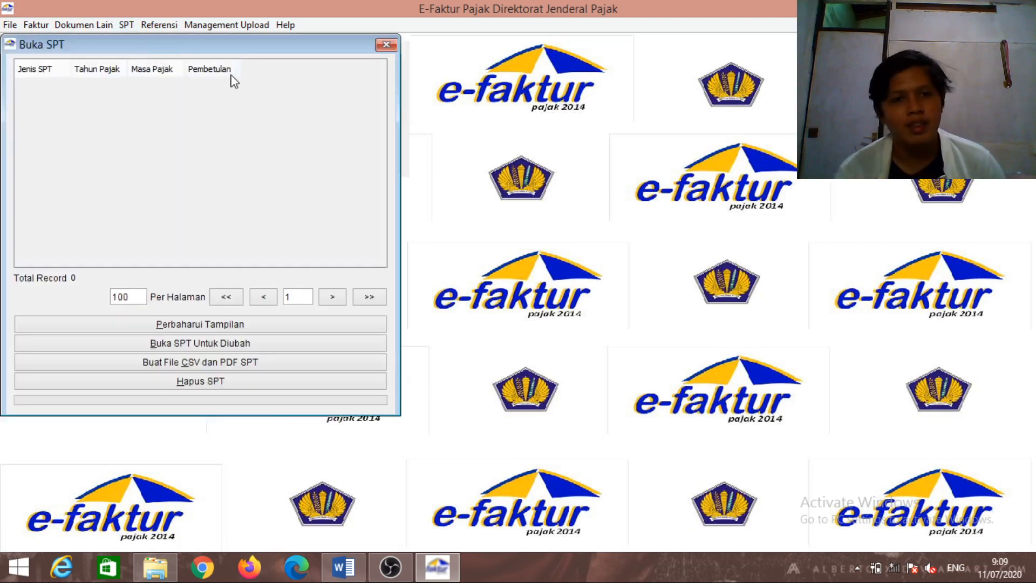
pyautogui.click(255, 325)
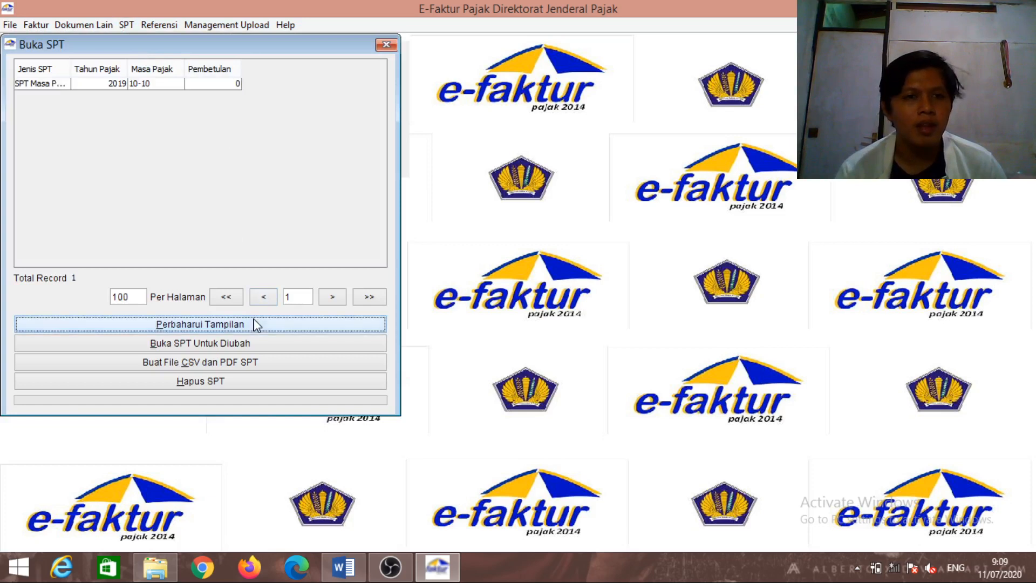
pyautogui.click(181, 85)
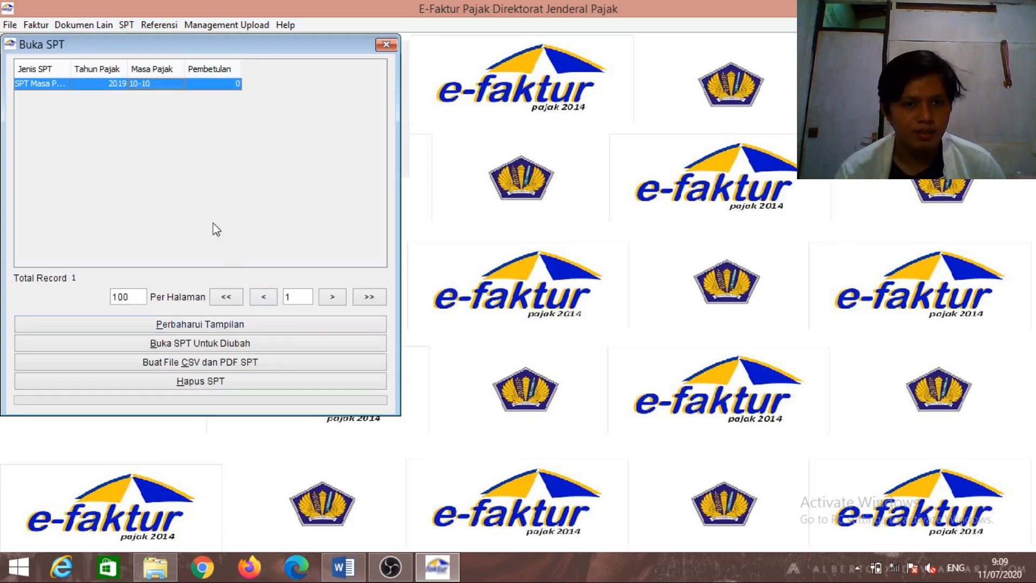
pyautogui.click(251, 345)
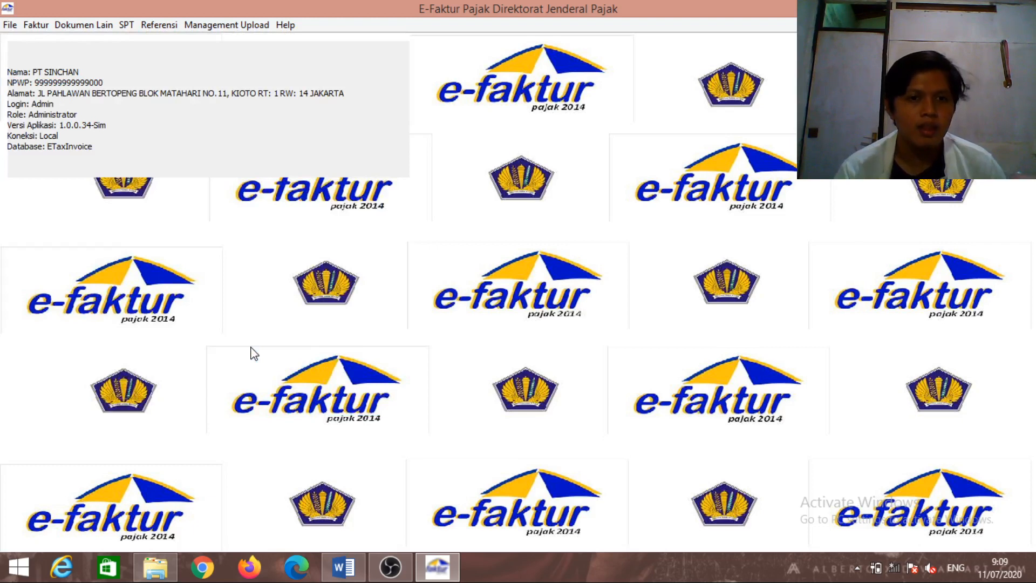
# Reopen the saved 2019 period 10-10 SPT for editing from the Buka SPT list
pyautogui.click(127, 27)
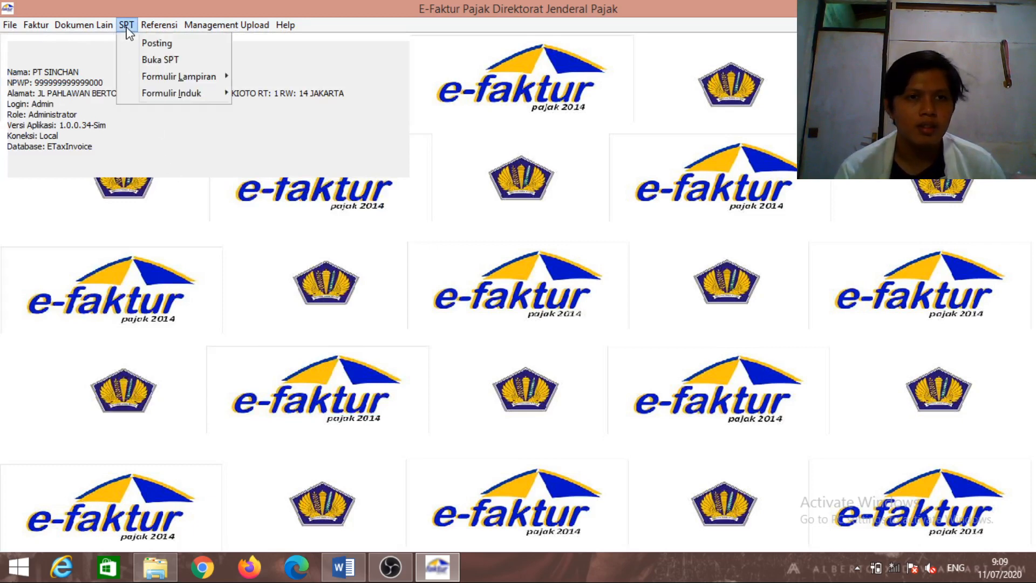
pyautogui.click(151, 61)
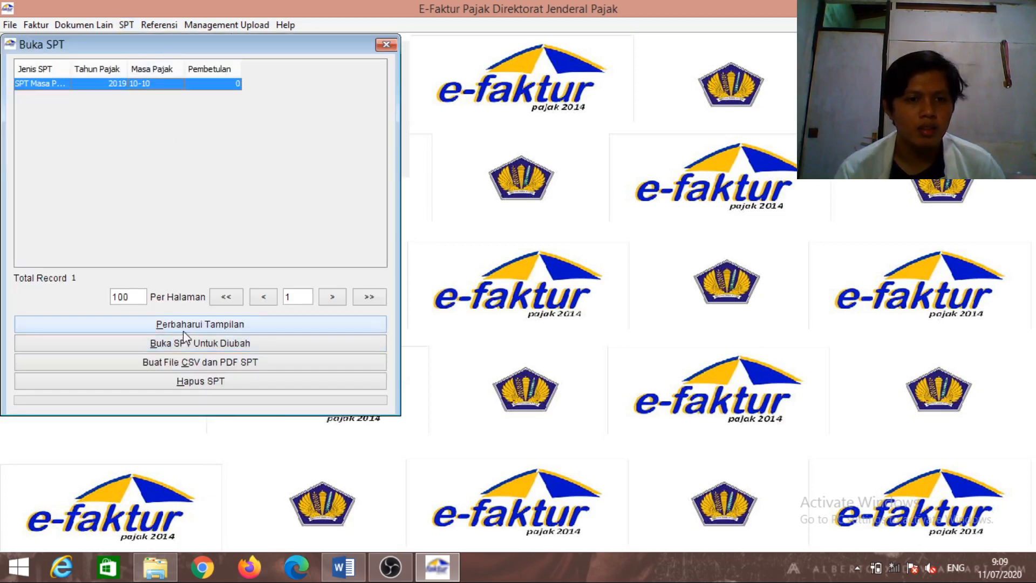
pyautogui.click(187, 343)
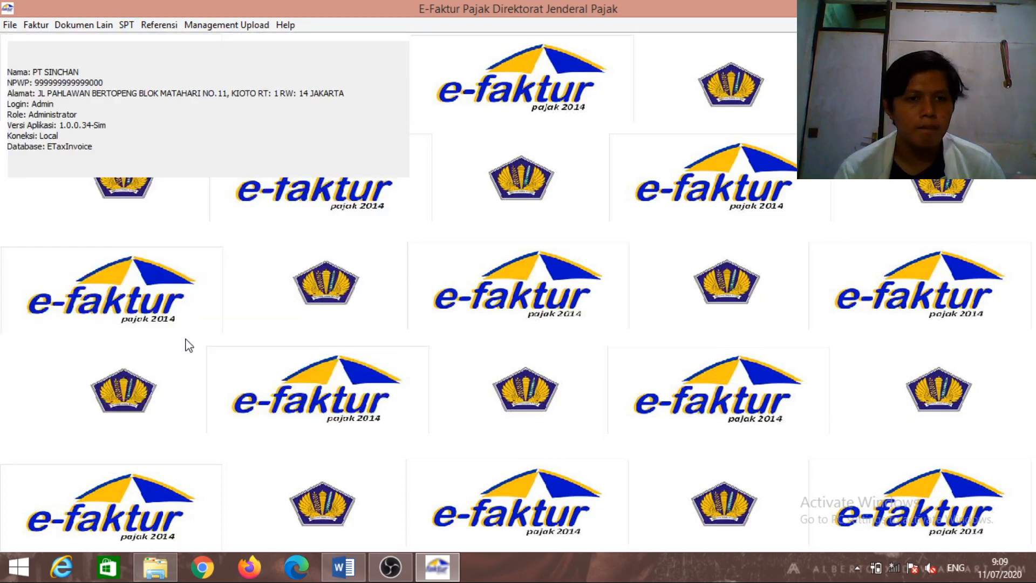
pyautogui.click(126, 25)
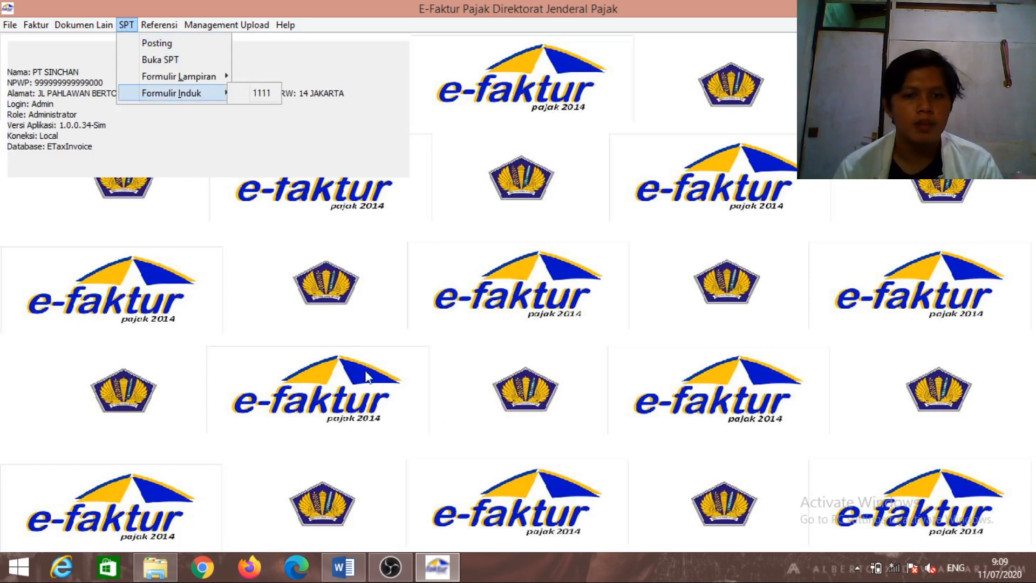
pyautogui.click(390, 567)
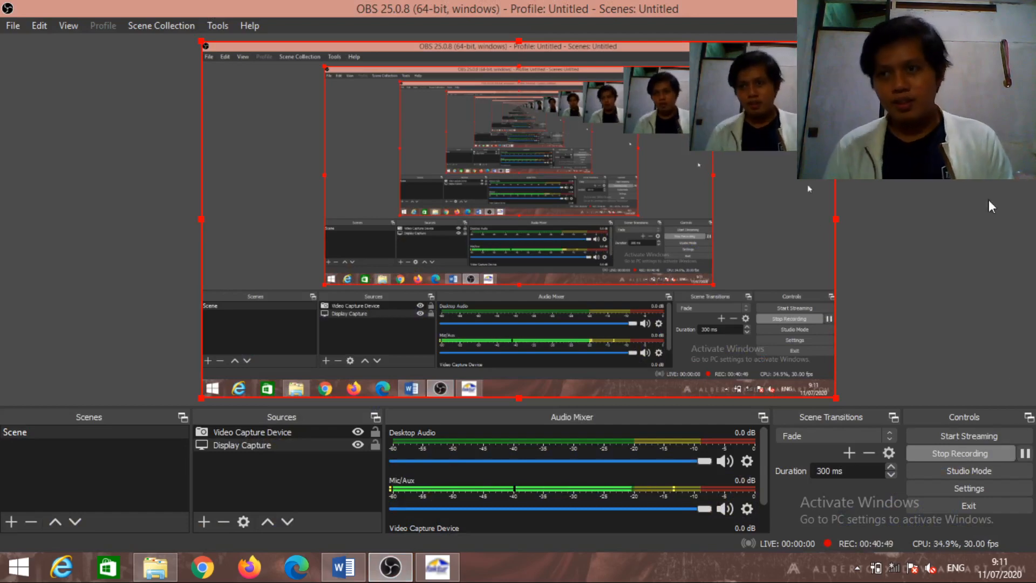
pyautogui.hotkey('alt', 'Tab')
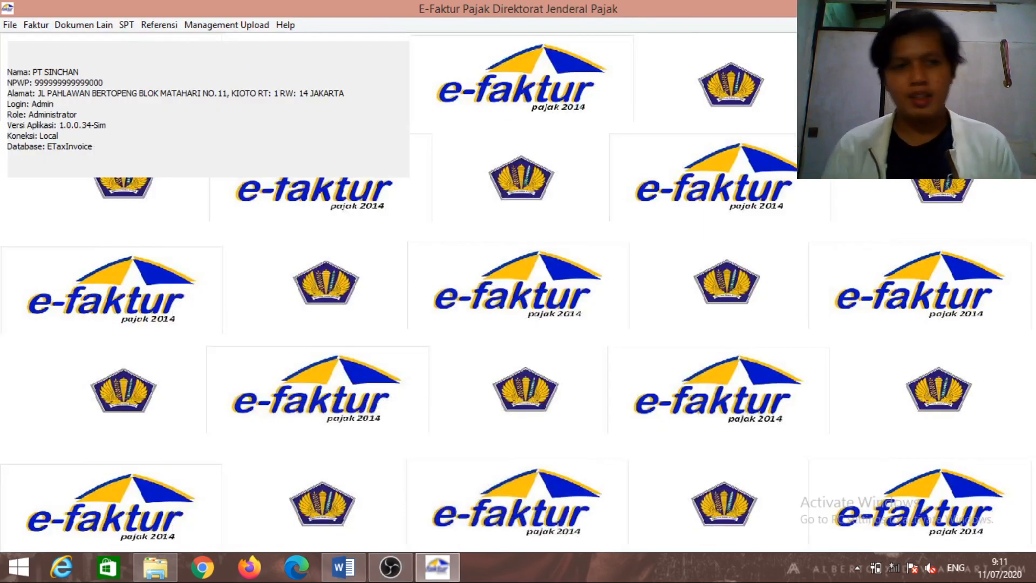
pyautogui.click(125, 25)
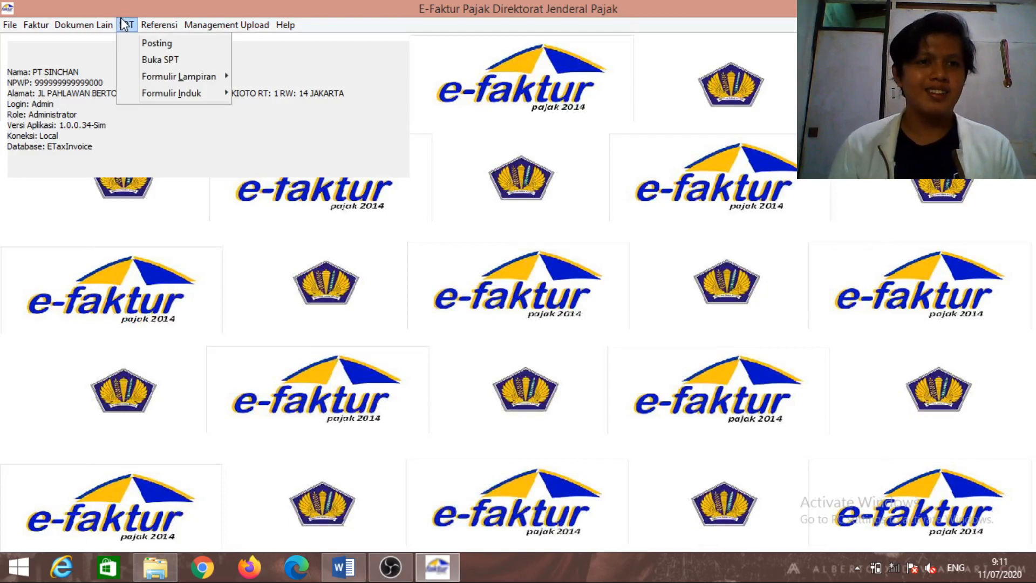
pyautogui.click(150, 60)
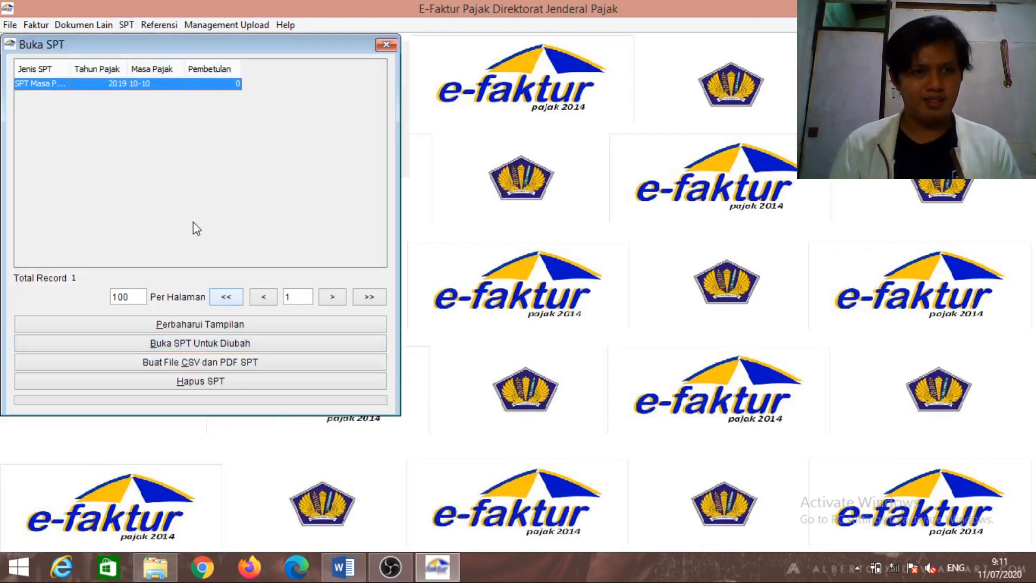
pyautogui.click(193, 347)
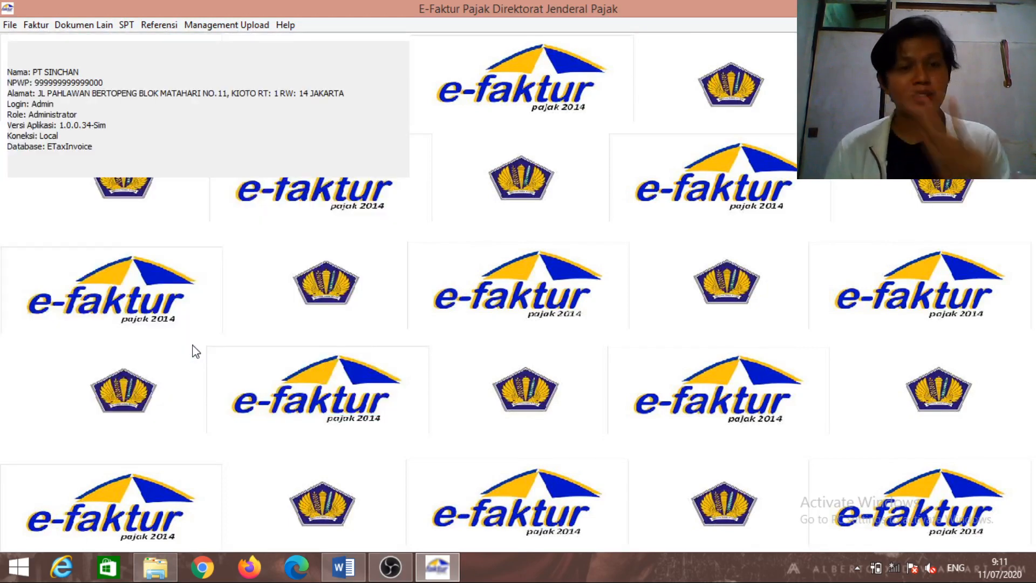
pyautogui.click(127, 25)
pyautogui.moveTo(143, 75)
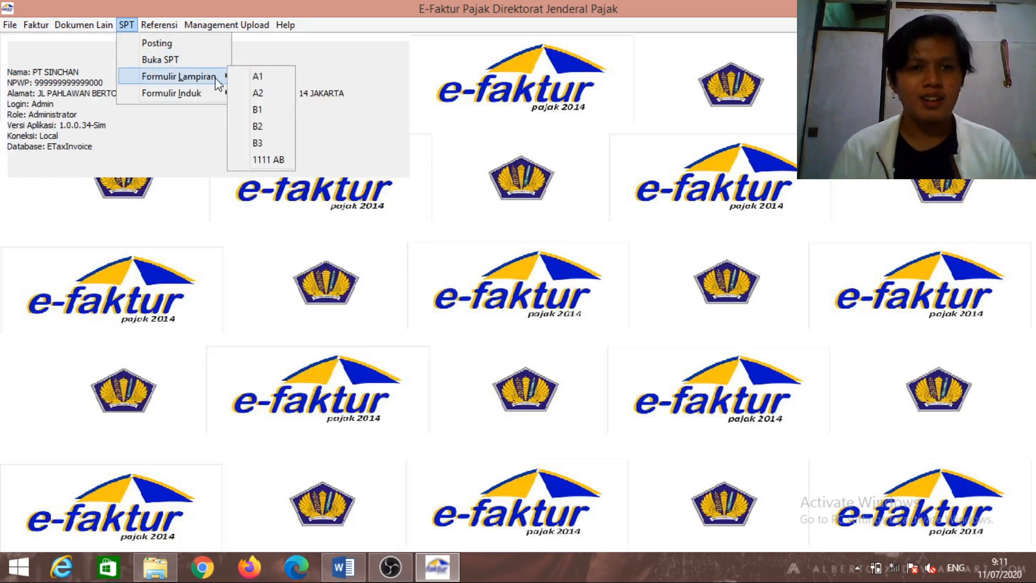
pyautogui.click(258, 93)
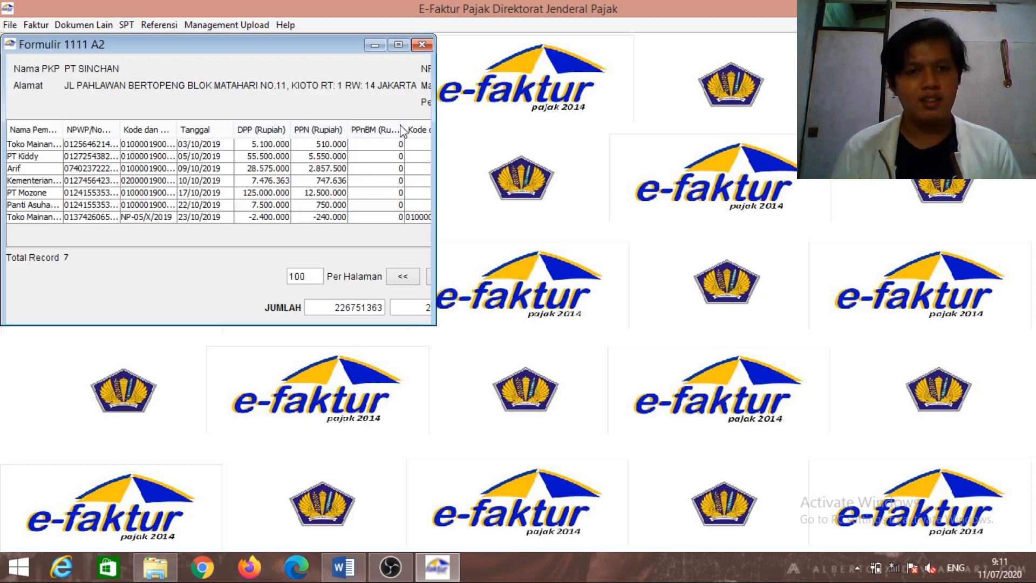
pyautogui.click(421, 44)
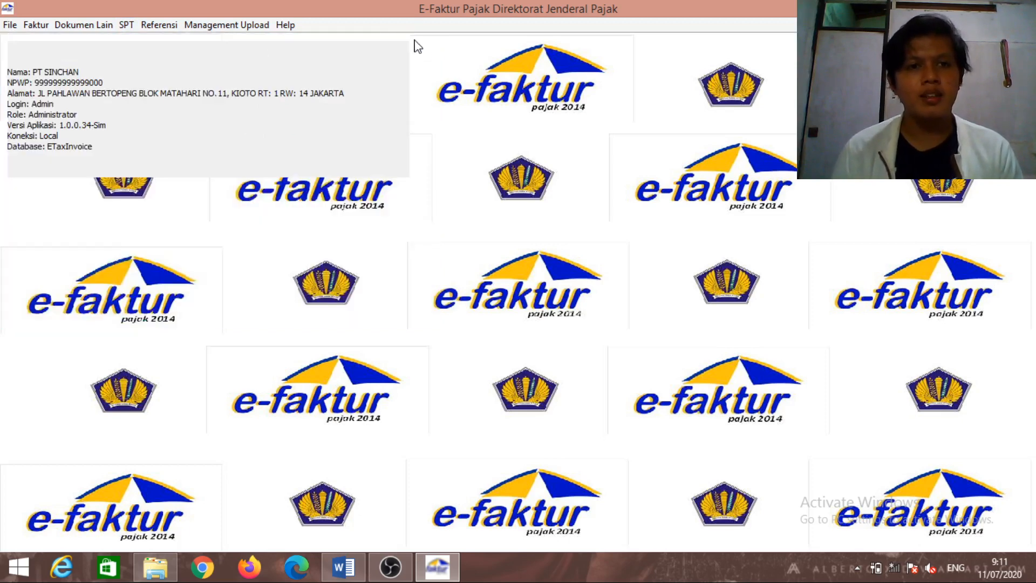
pyautogui.click(126, 25)
pyautogui.moveTo(164, 84)
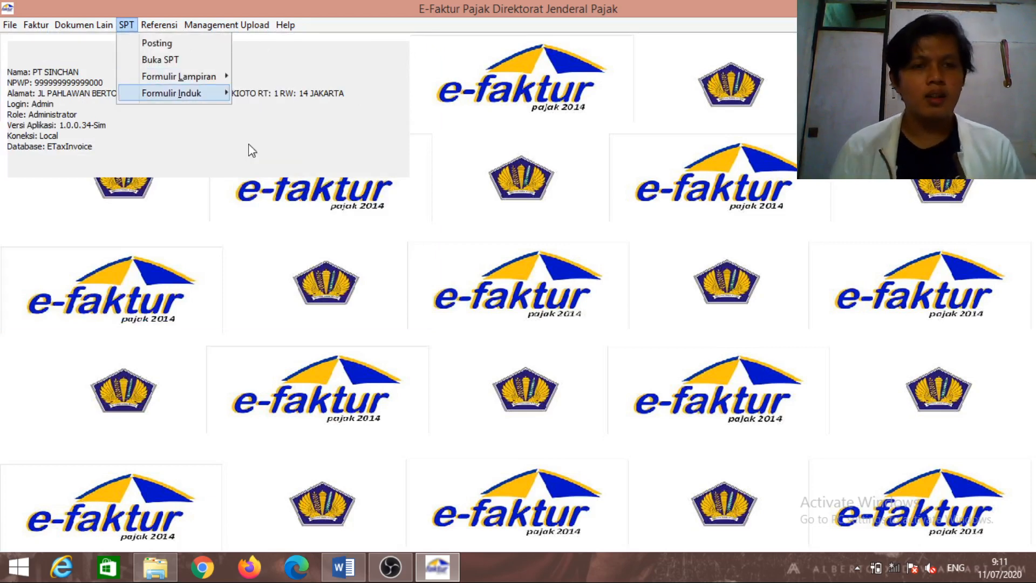
pyautogui.click(529, 150)
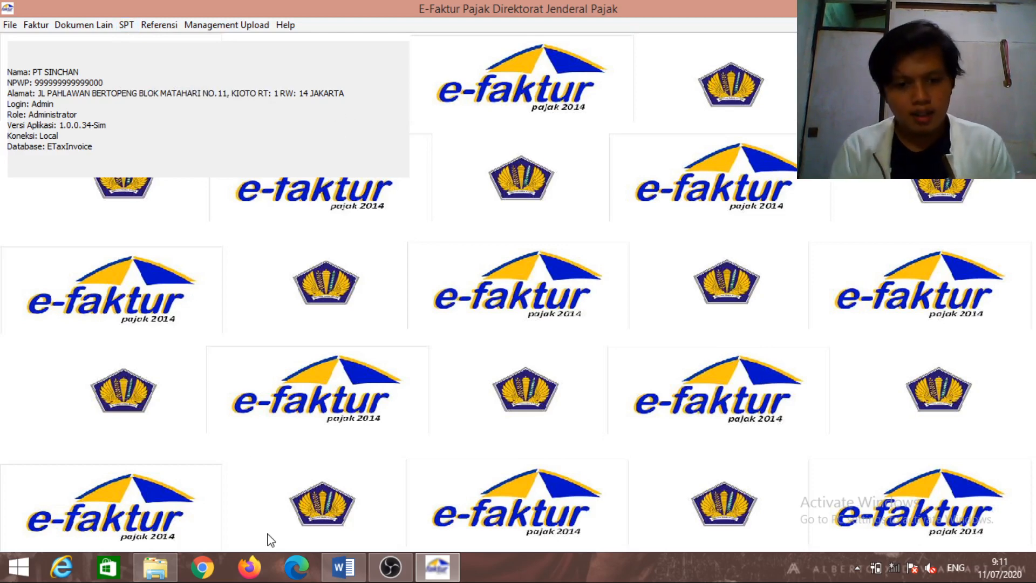
pyautogui.click(364, 571)
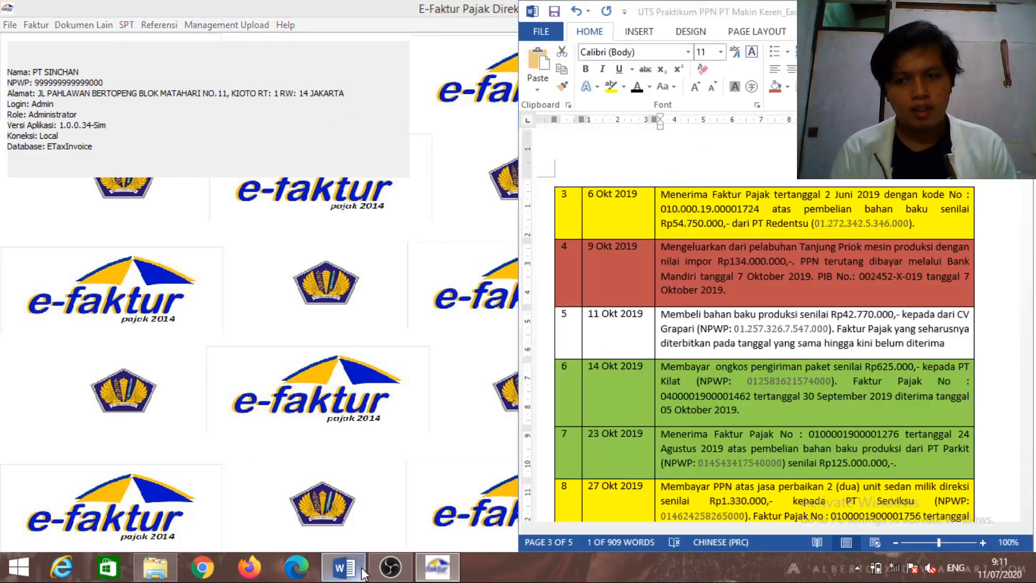
pyautogui.click(1013, 343)
pyautogui.moveTo(1026, 314); pyautogui.dragTo(1031, 352)
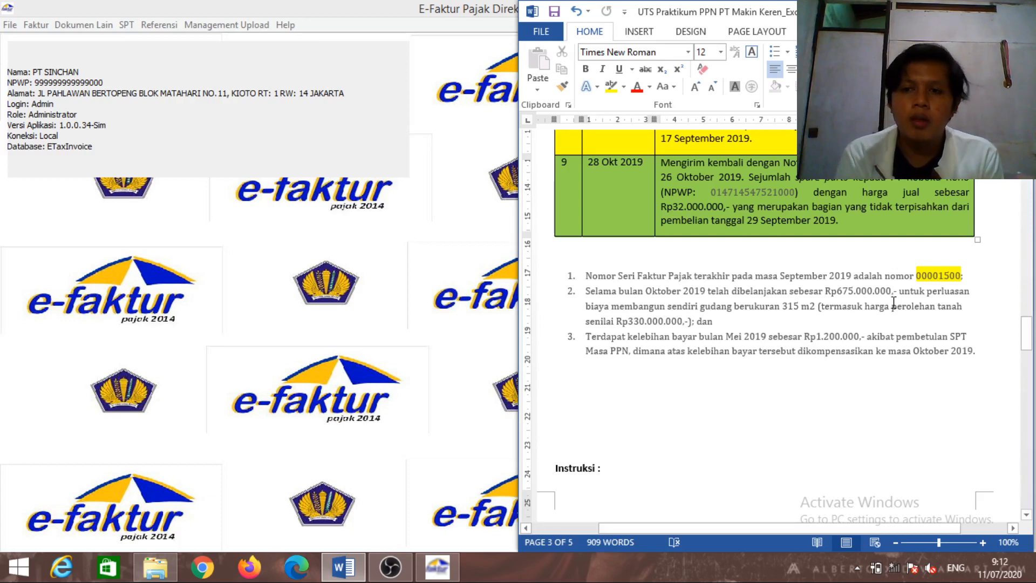
pyautogui.click(430, 388)
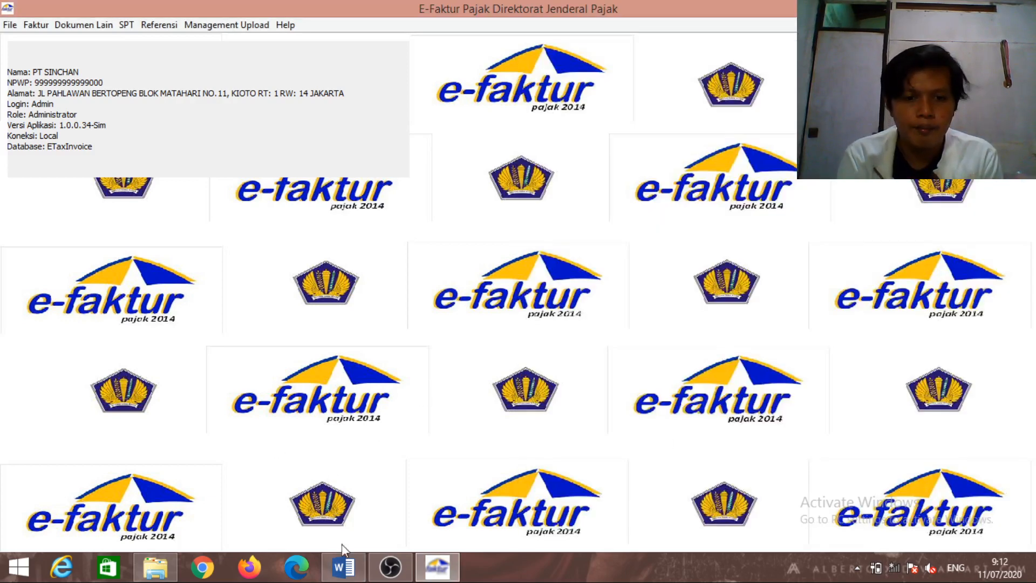
pyautogui.click(346, 563)
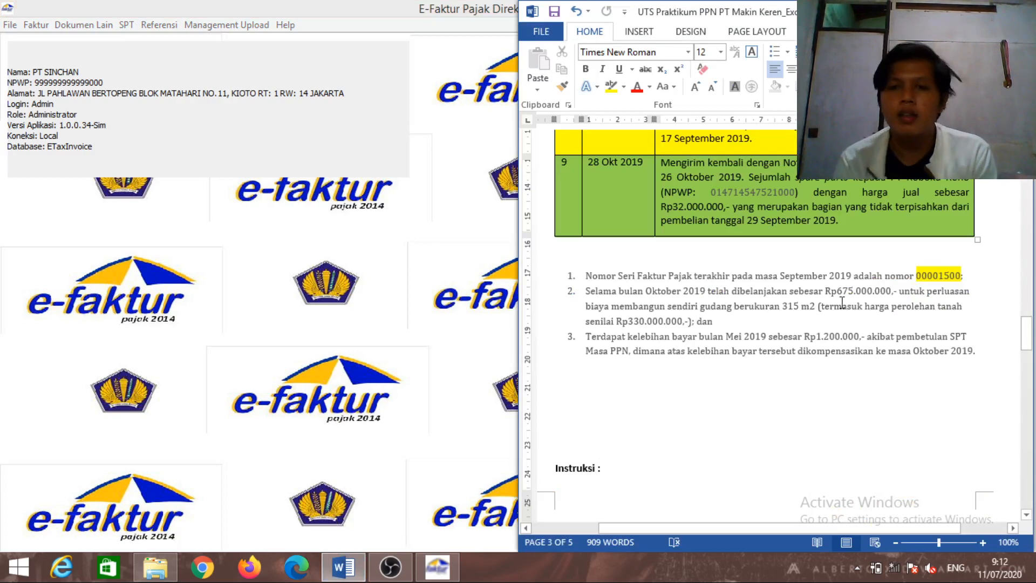
pyautogui.click(508, 307)
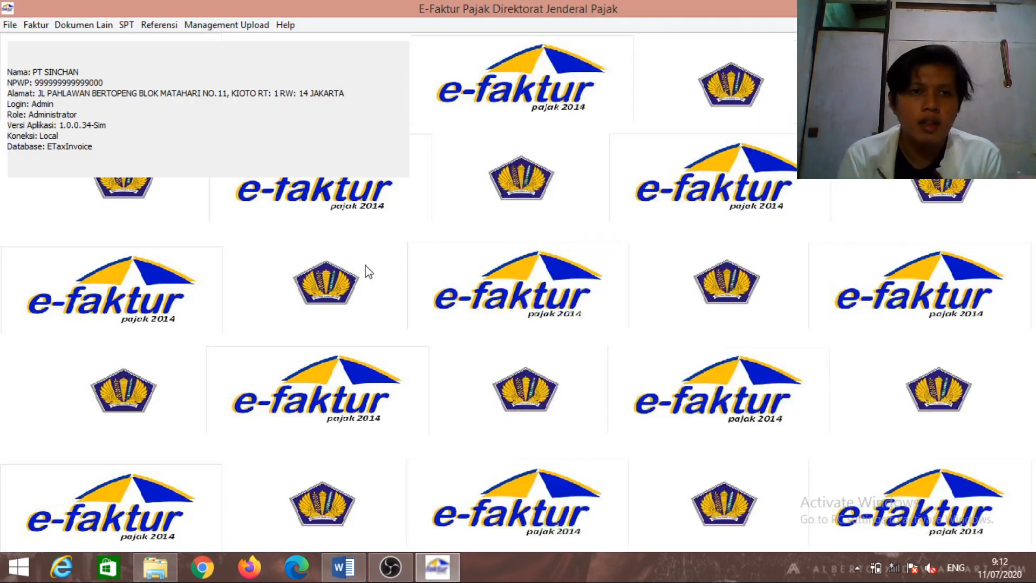
# In Form 1111 AB Bagian III, enter 1200000 as previous-period overpayment compensation
pyautogui.click(126, 28)
pyautogui.moveTo(155, 79)
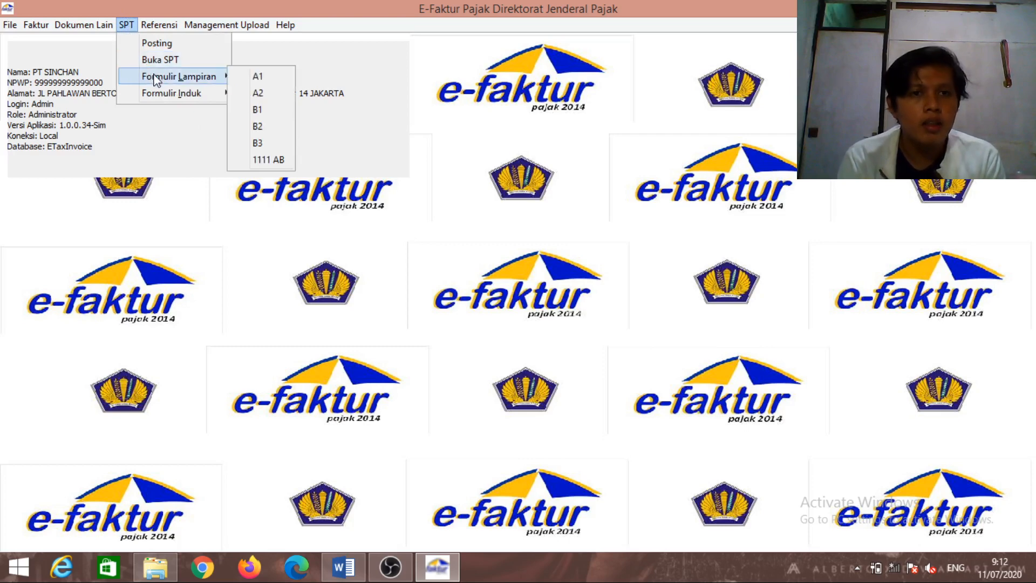
pyautogui.click(268, 160)
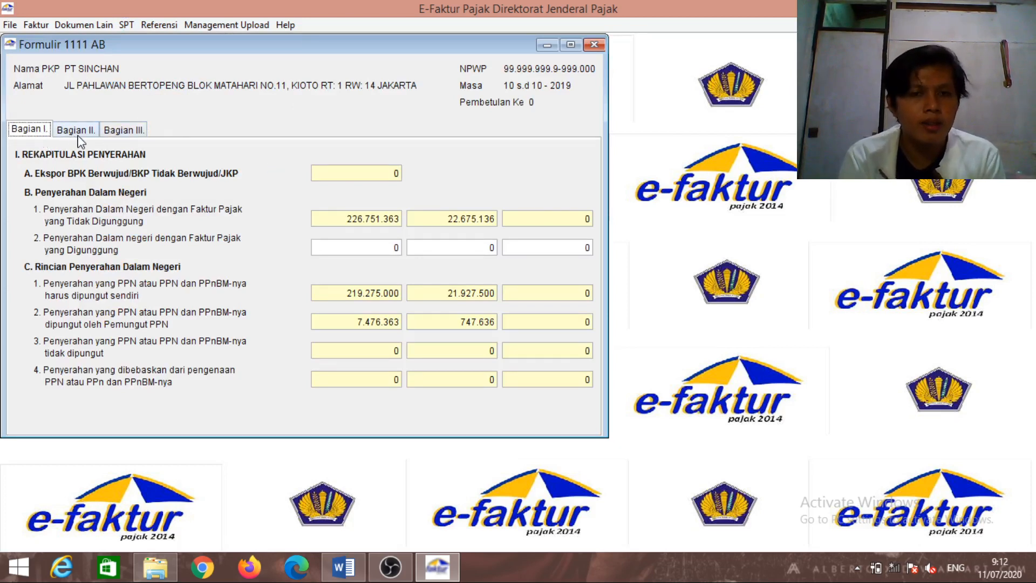
pyautogui.click(126, 133)
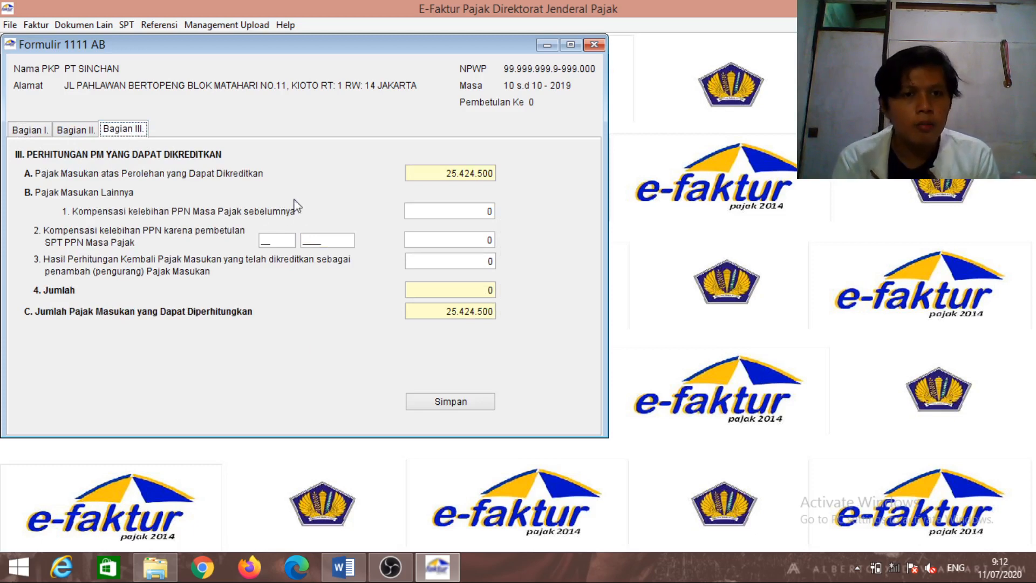
pyautogui.click(493, 212)
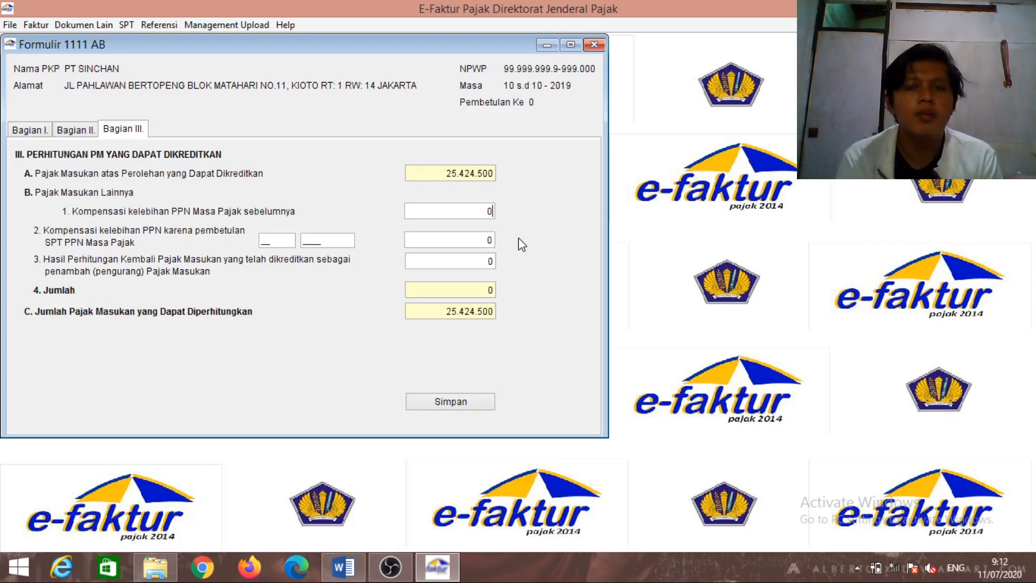
pyautogui.press('BackSpace')
pyautogui.write('12000')
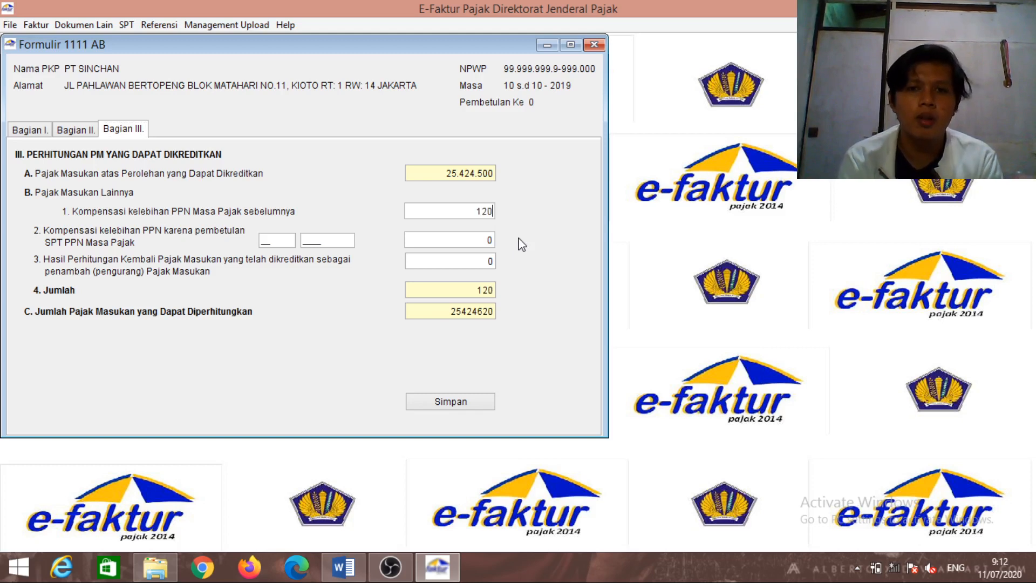
pyautogui.write('0')
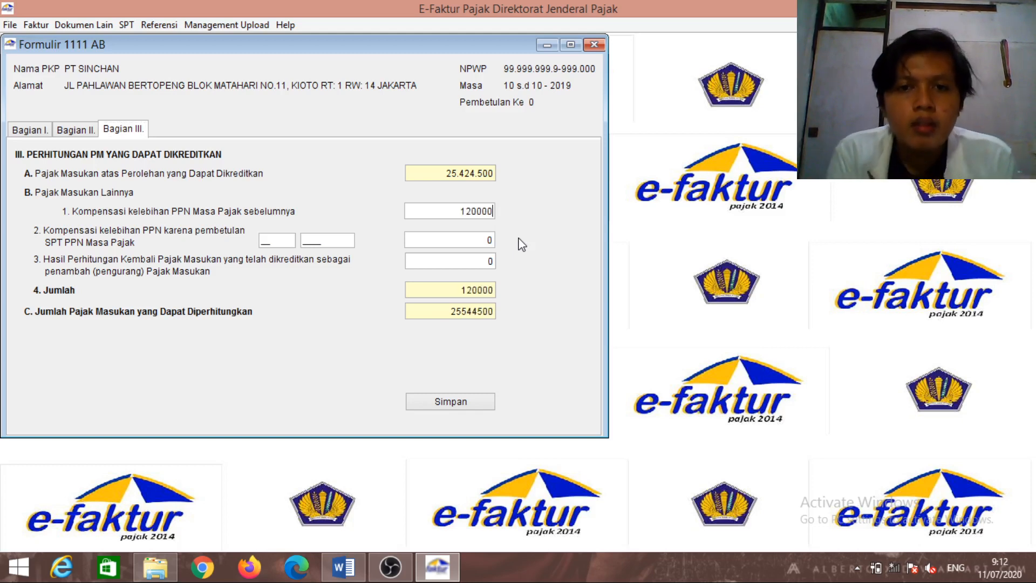
pyautogui.write('0')
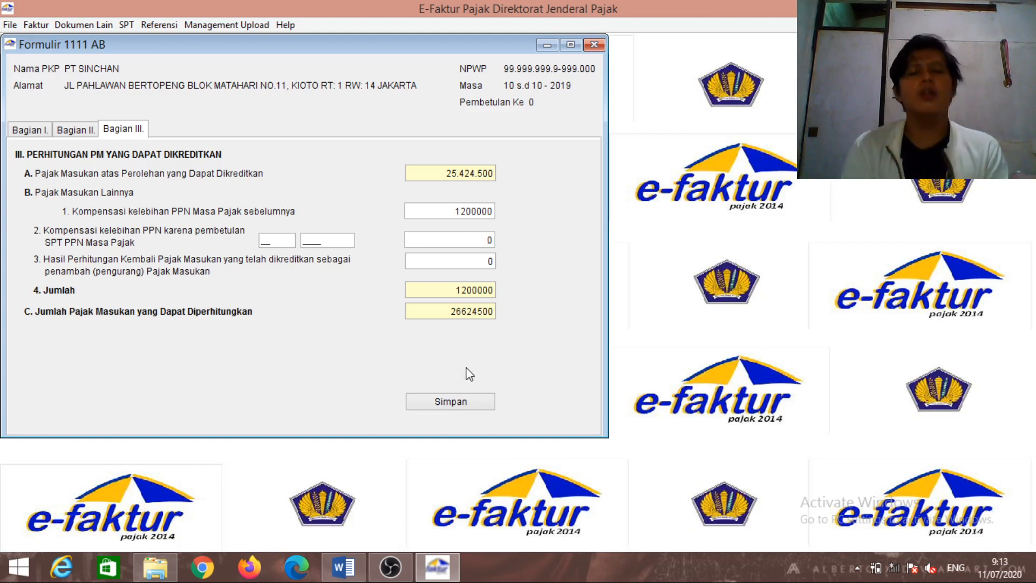
# Save the Form 1111 AB entries and close the form
pyautogui.click(479, 404)
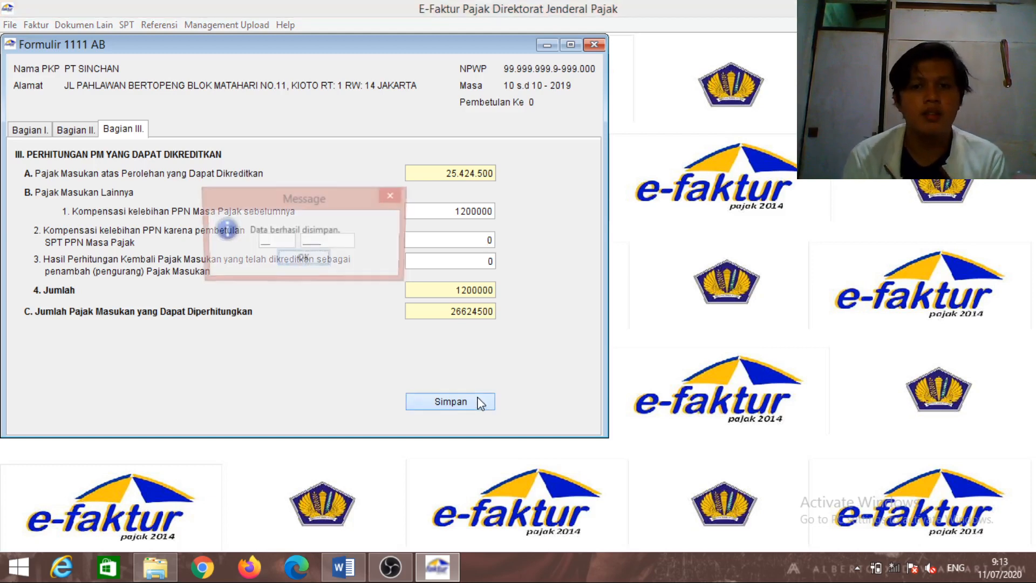
pyautogui.click(304, 260)
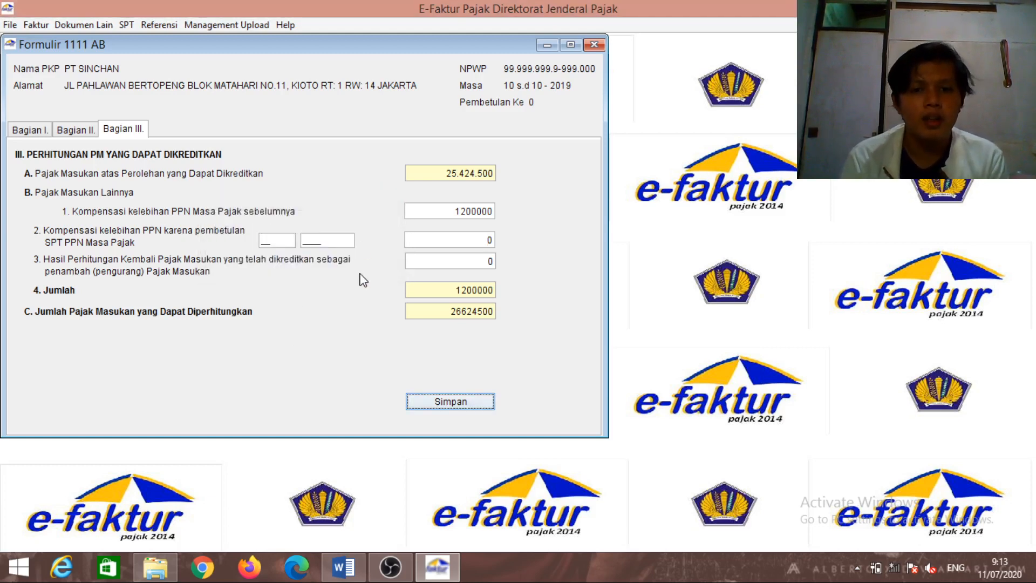
pyautogui.click(421, 401)
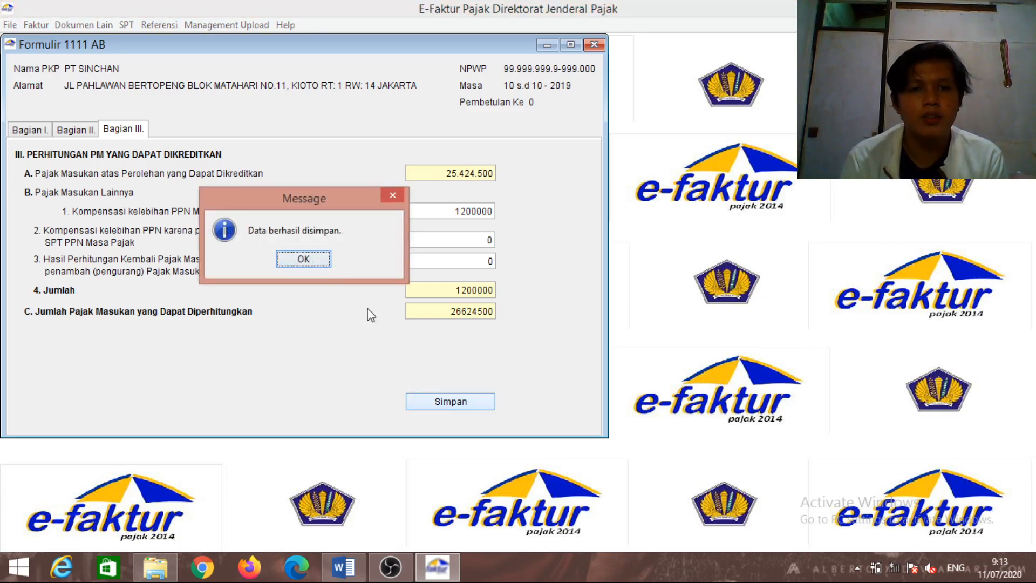
pyautogui.click(321, 261)
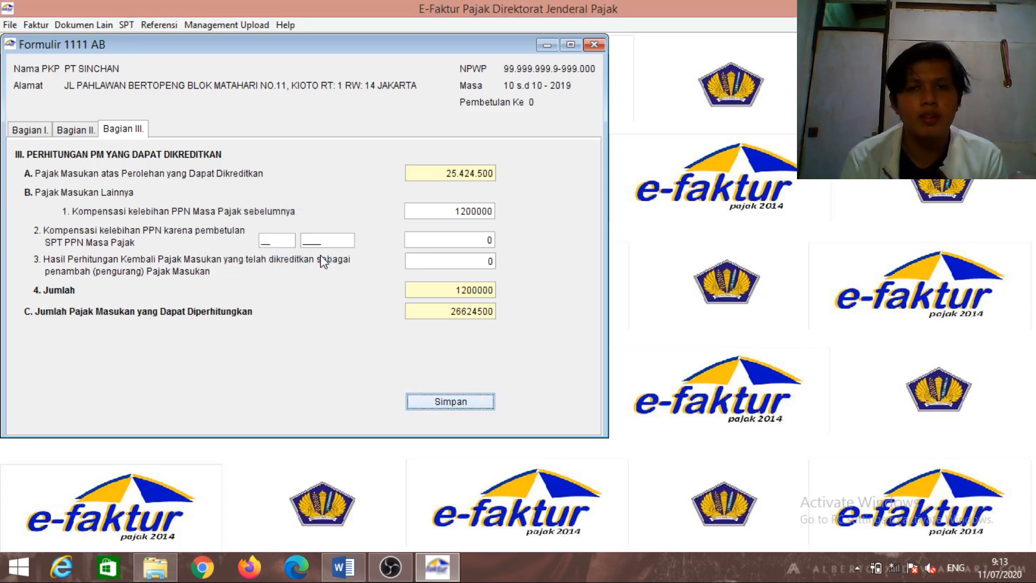
pyautogui.click(596, 43)
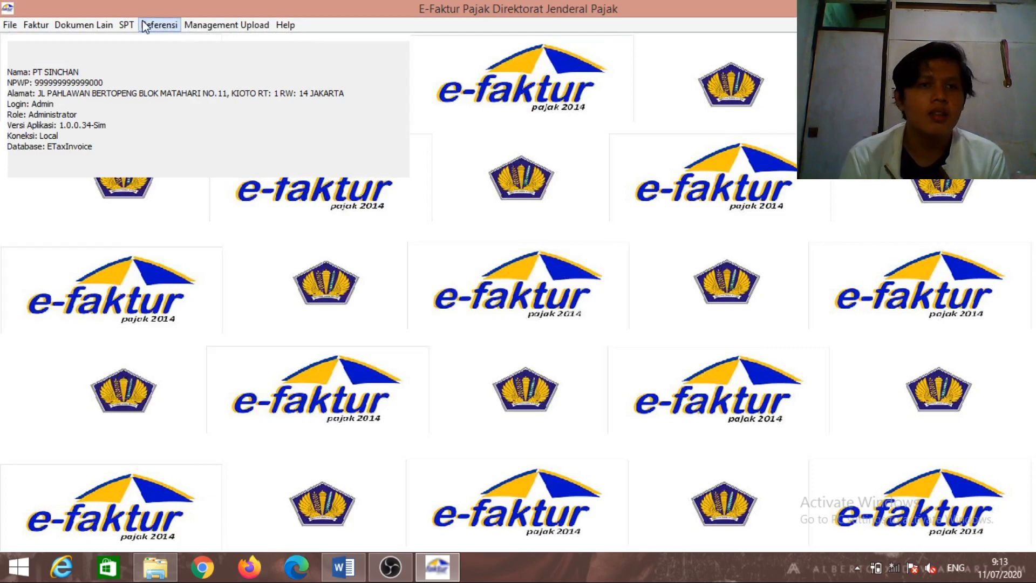
# Open the SPT Masa PPN main Form 1111
pyautogui.click(126, 25)
pyautogui.click(159, 25)
pyautogui.click(126, 25)
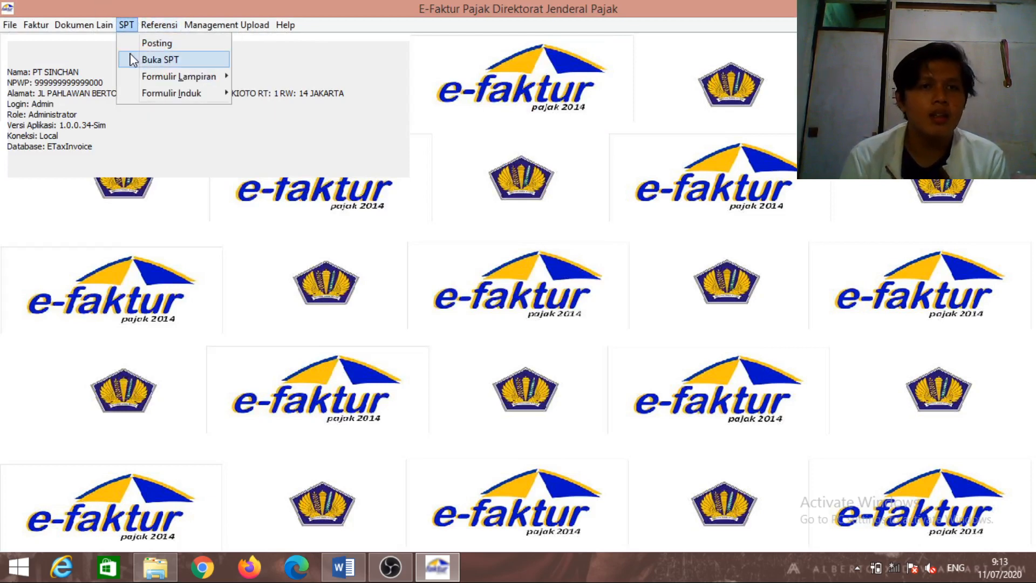
pyautogui.moveTo(144, 81)
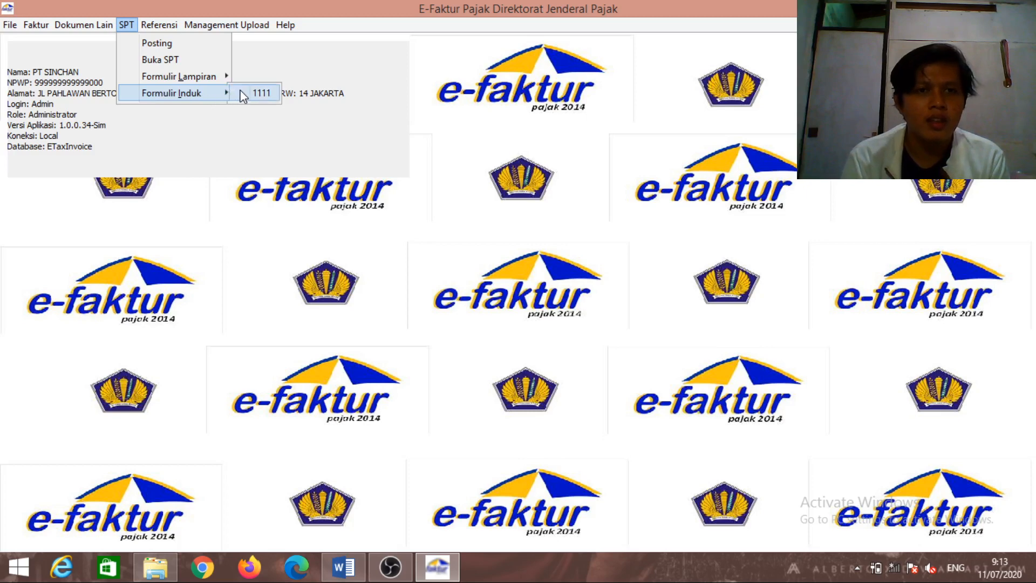
pyautogui.click(261, 94)
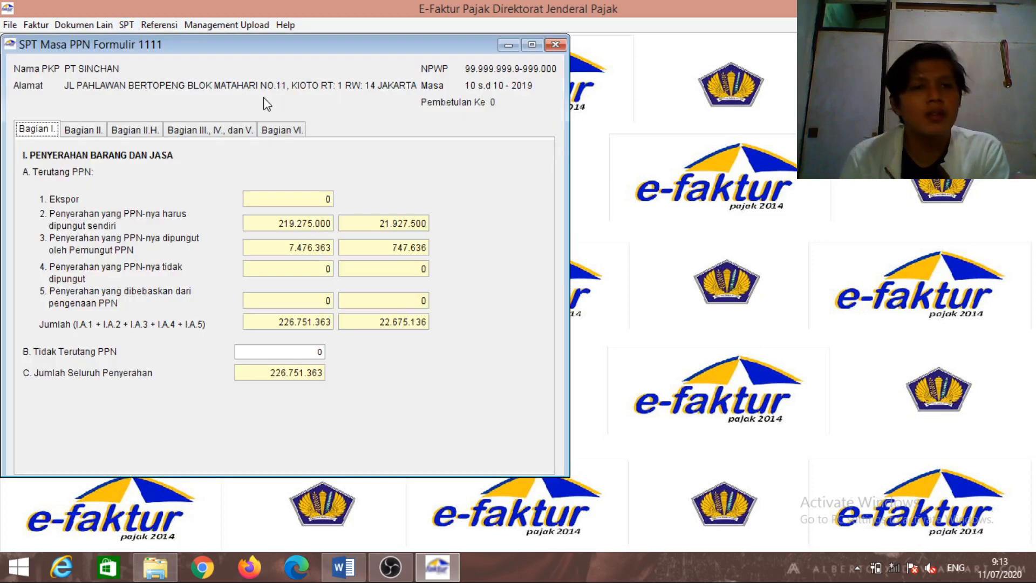
# Tick Butir II.D in Bagian II.H, view Bagian III–V, and bring up the Word case document
pyautogui.click(135, 131)
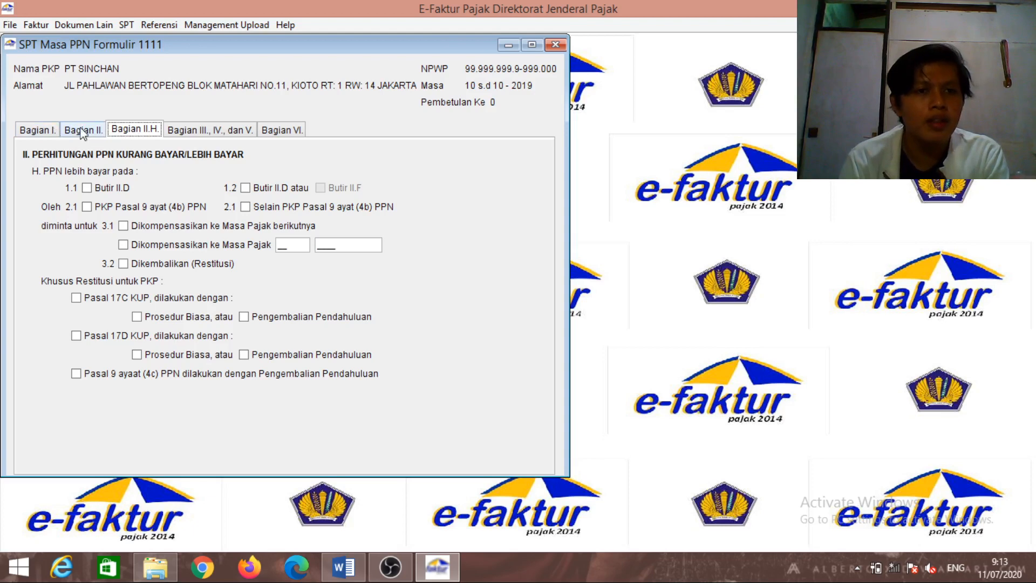
pyautogui.click(87, 188)
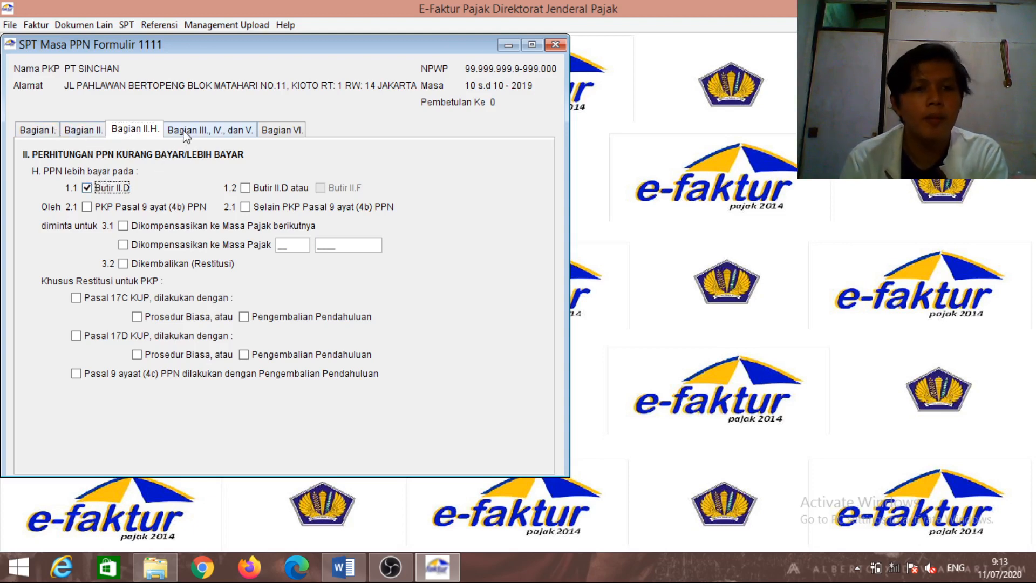
pyautogui.click(202, 130)
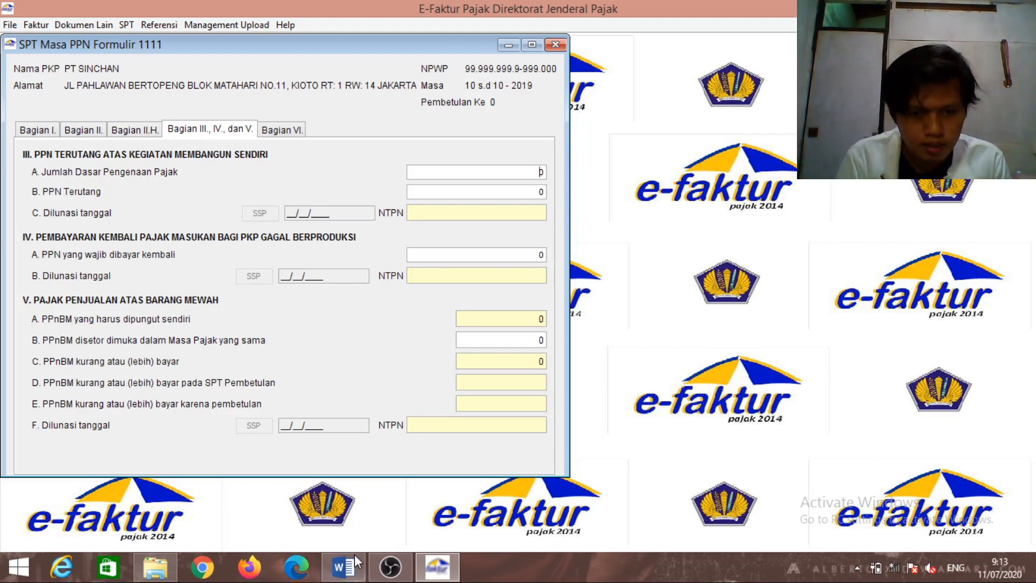
pyautogui.click(345, 567)
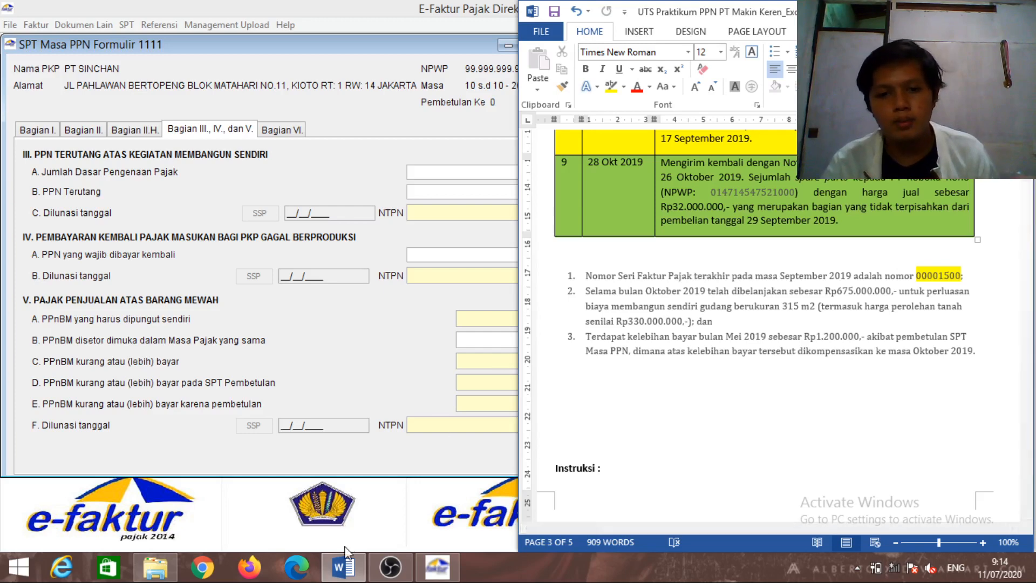
pyautogui.click(389, 566)
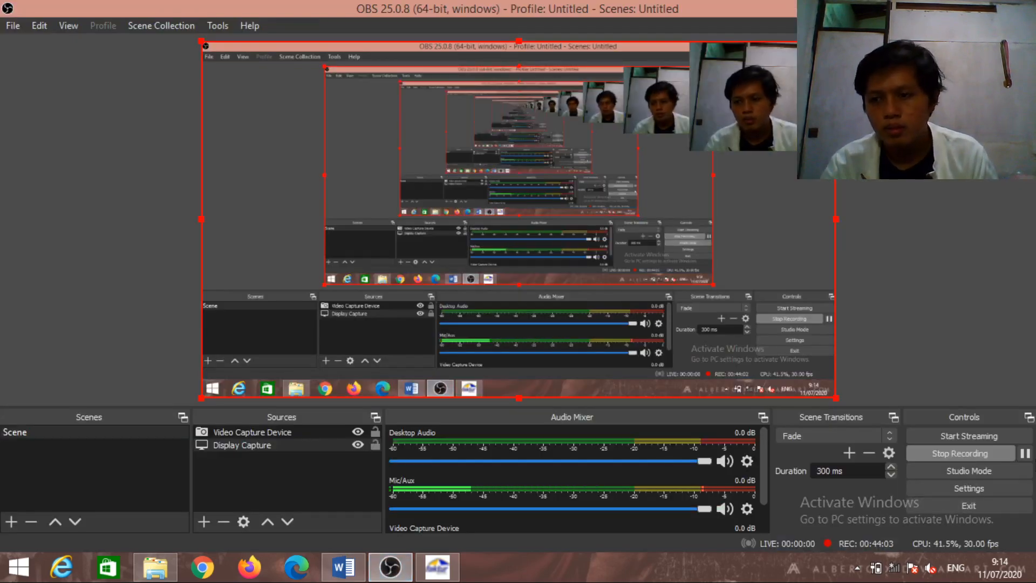
pyautogui.click(1028, 456)
pyautogui.click(1026, 454)
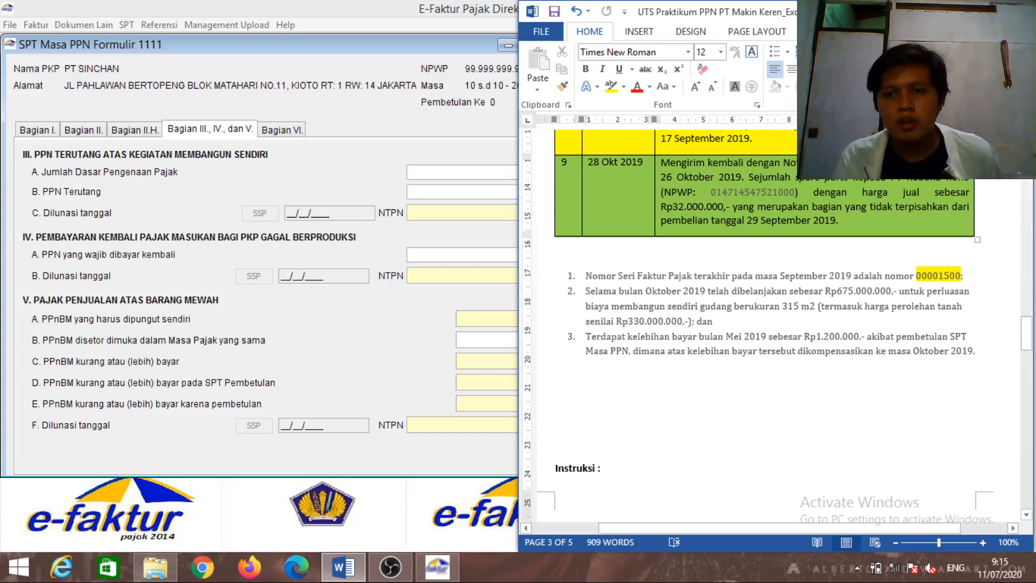
# Type '375.000.000 x 20 % =' after 'dan' at the end of item 2
pyautogui.click(761, 321)
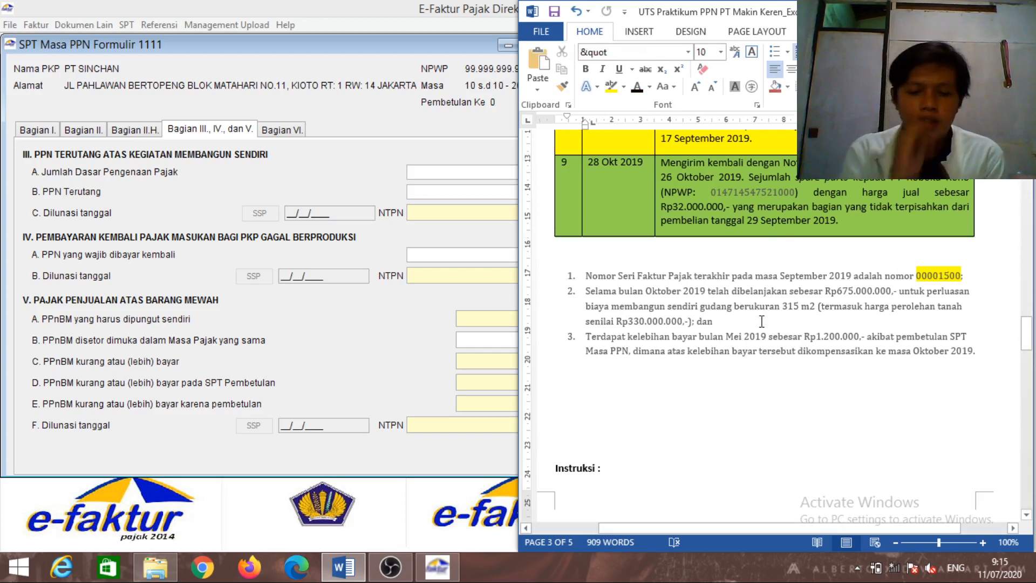
pyautogui.write('37')
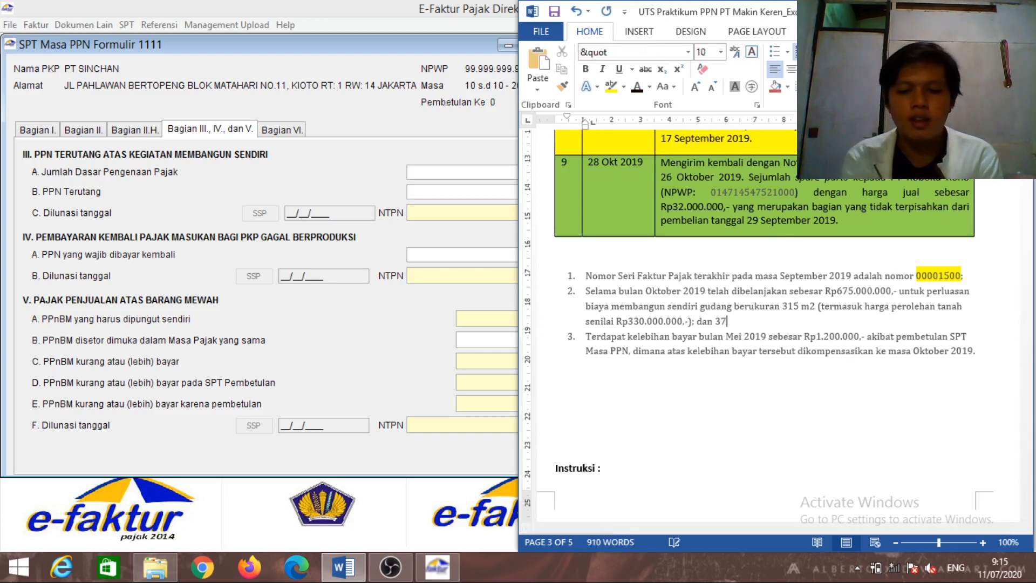
pyautogui.write('5')
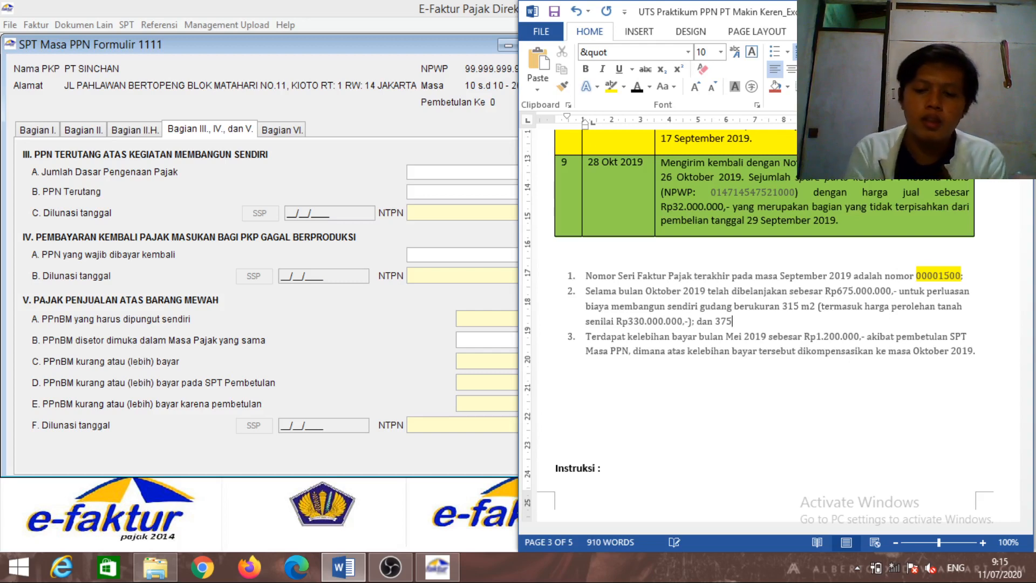
pyautogui.write('.000')
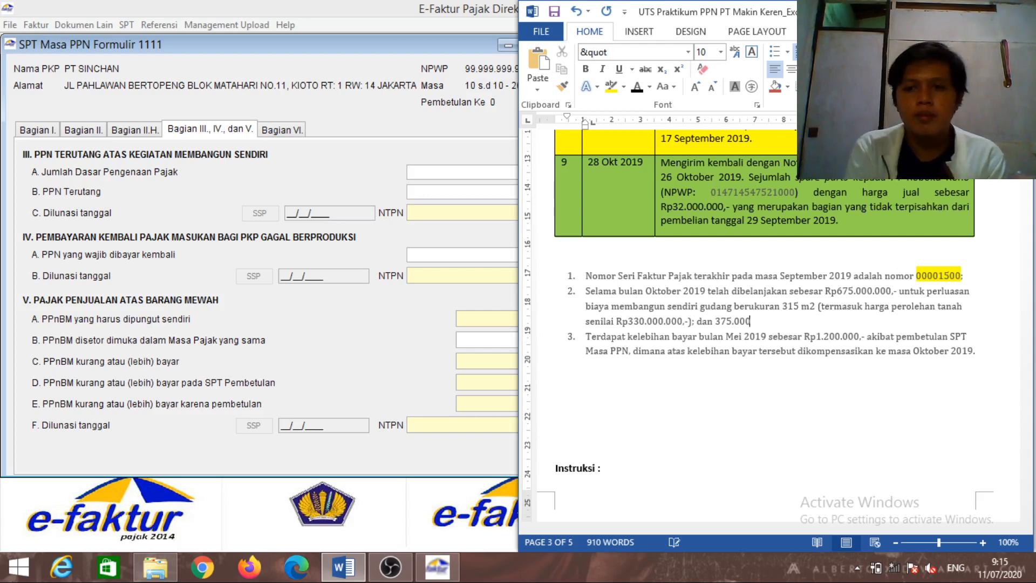
pyautogui.write('.000')
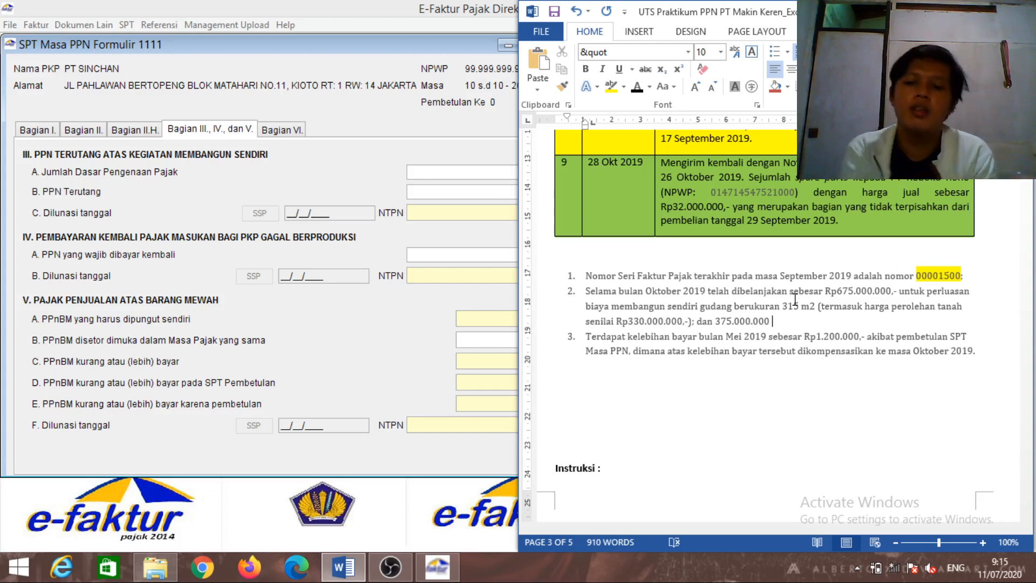
pyautogui.write('x 20')
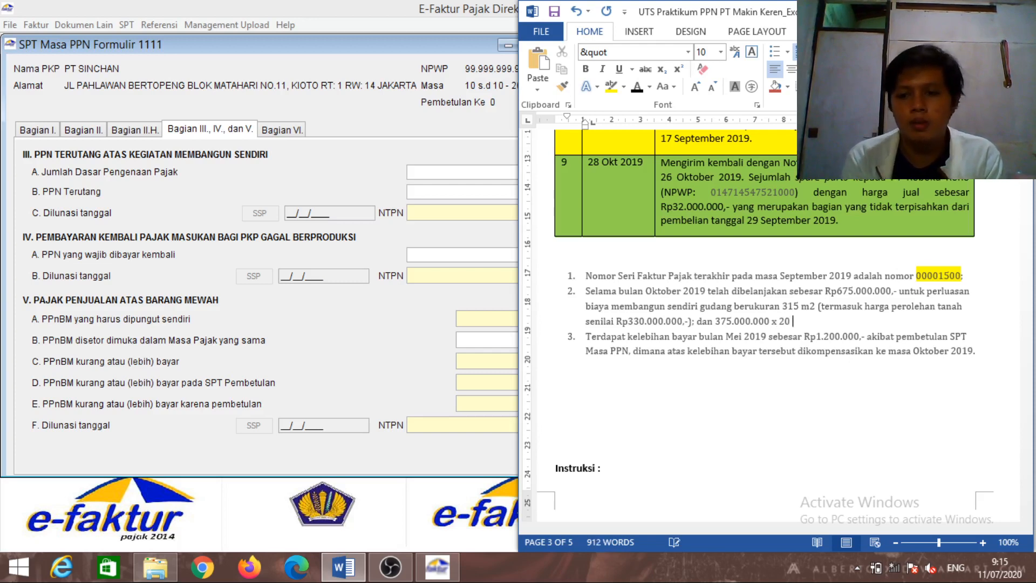
pyautogui.write(' %')
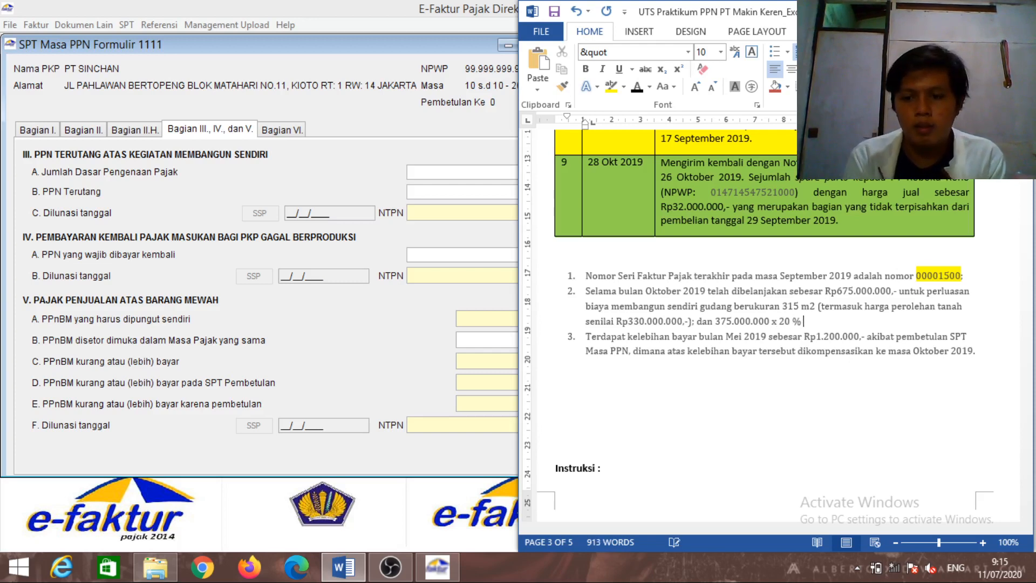
pyautogui.write(' +')
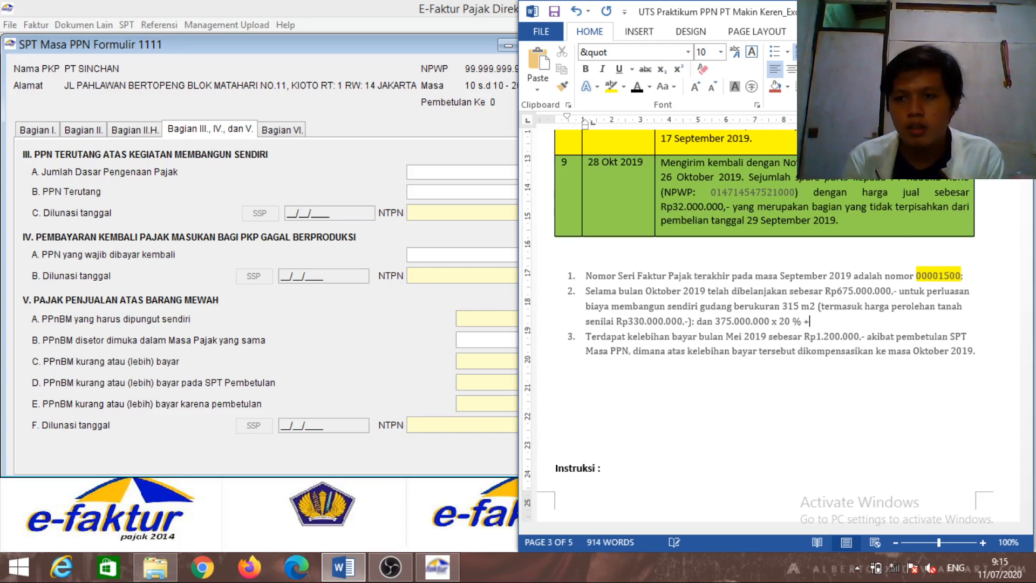
pyautogui.press('BackSpace')
pyautogui.write('=')
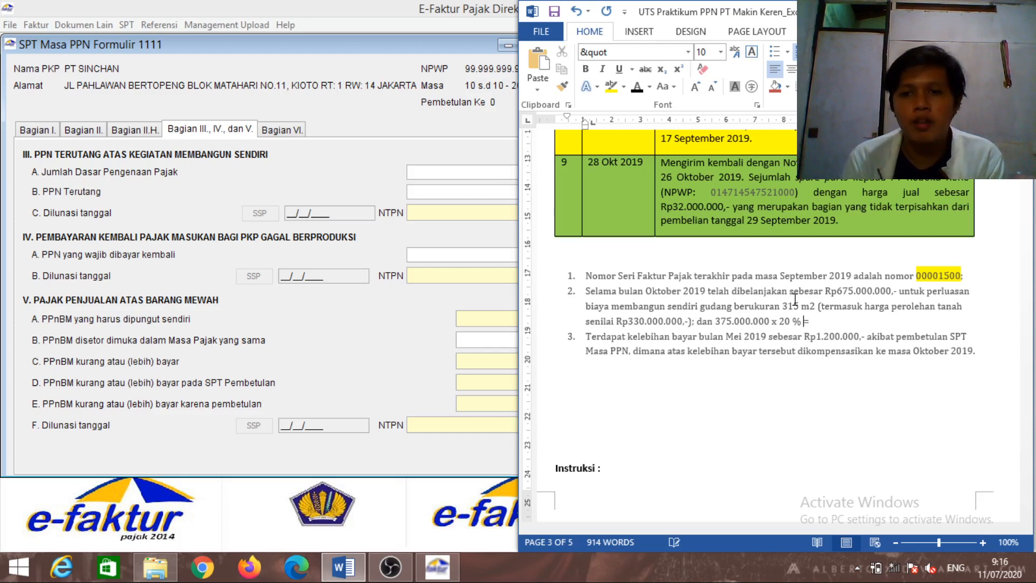
# Correct the amount to 345.000.000 and append the result 69.000.000
pyautogui.press('Left')
pyautogui.press('Left')
pyautogui.press('Left')
pyautogui.press('Left')
pyautogui.press('Left')
pyautogui.press('Left')
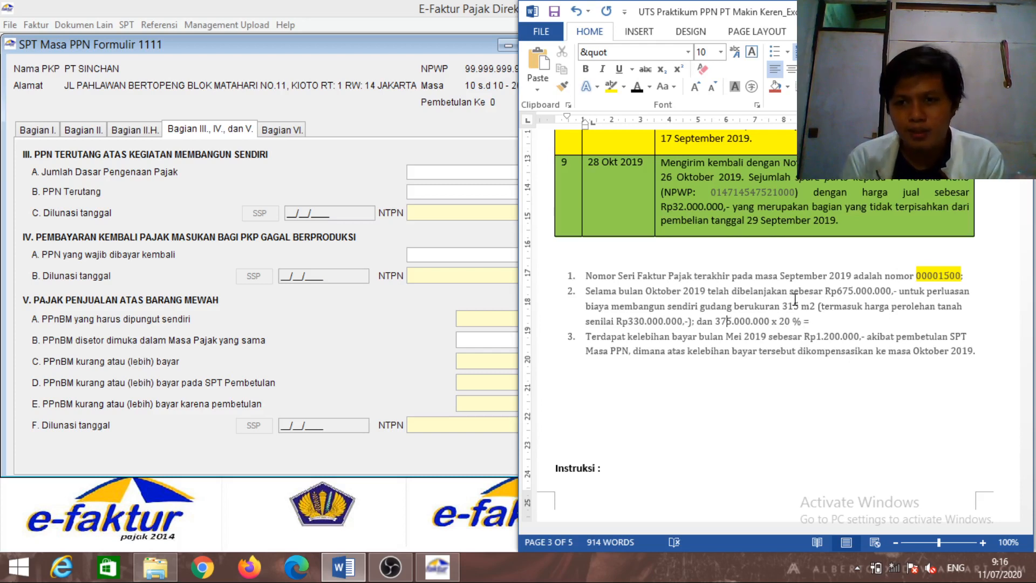
pyautogui.press('BackSpace')
pyautogui.write('4')
pyautogui.press('Right')
pyautogui.press('Right')
pyautogui.press('Right')
pyautogui.press('Right')
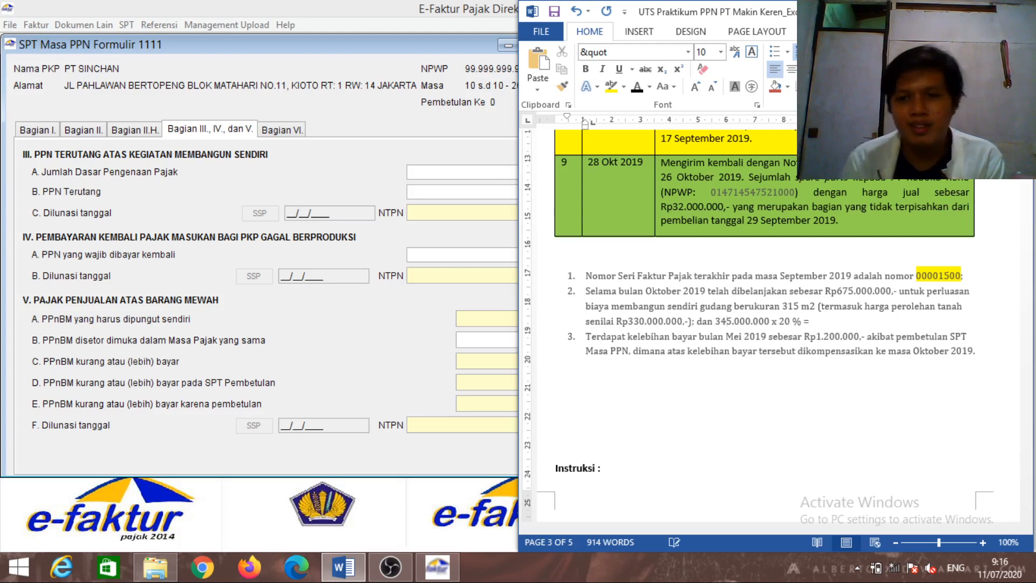
pyautogui.press('Right')
pyautogui.press('Right')
pyautogui.press('Right')
pyautogui.press('Right')
pyautogui.press('Right')
pyautogui.press('Right')
pyautogui.press('Right')
pyautogui.press('Right')
pyautogui.press('Right')
pyautogui.press('Right')
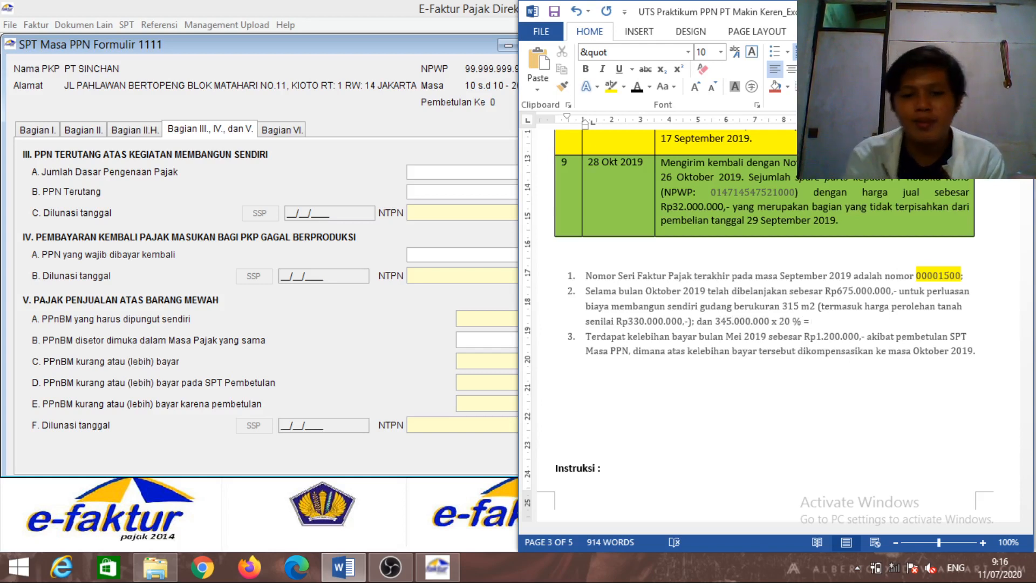
pyautogui.write('69')
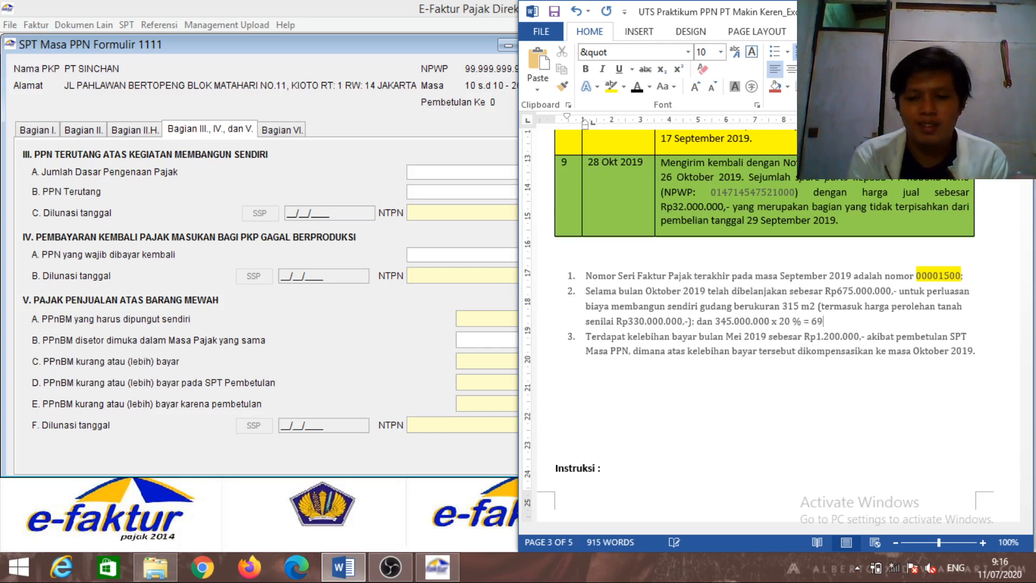
pyautogui.write('00')
pyautogui.press('BackSpace')
pyautogui.press('BackSpace')
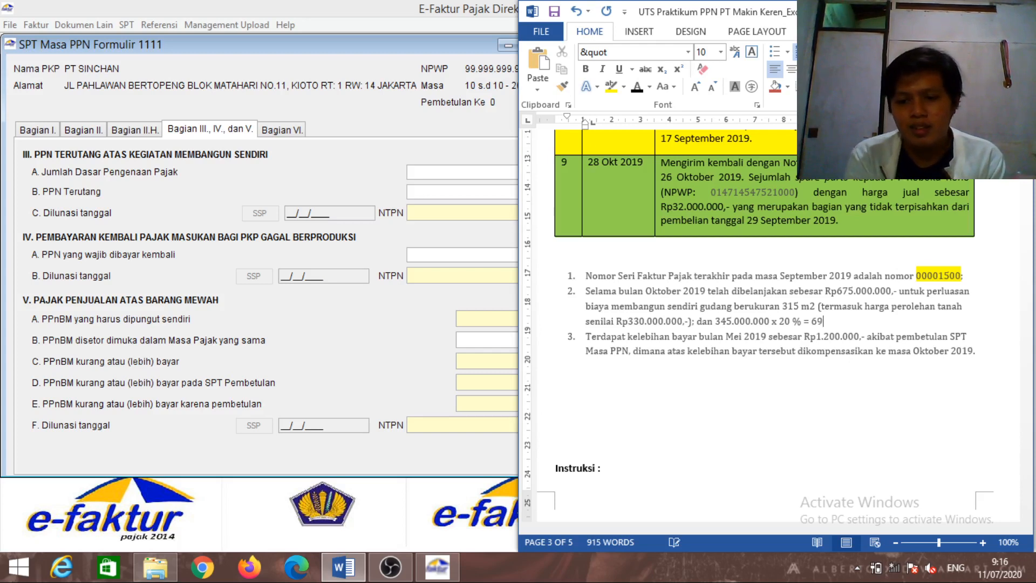
pyautogui.write('.000.')
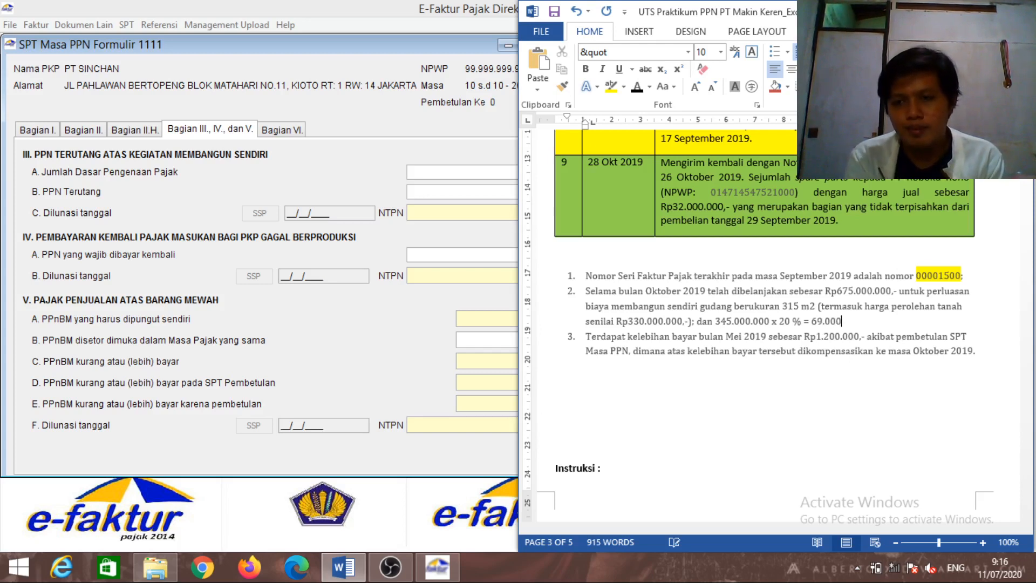
pyautogui.write('000')
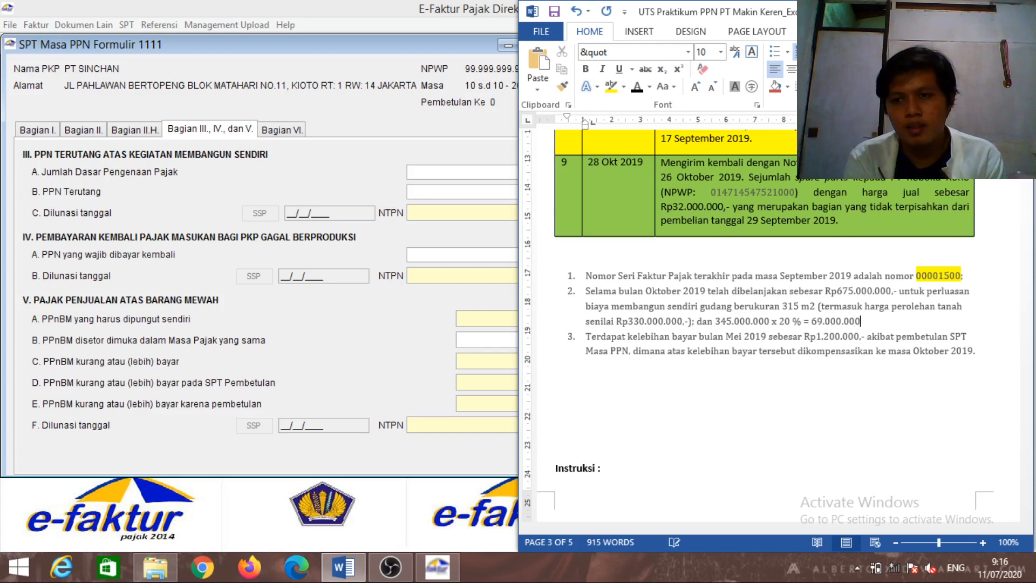
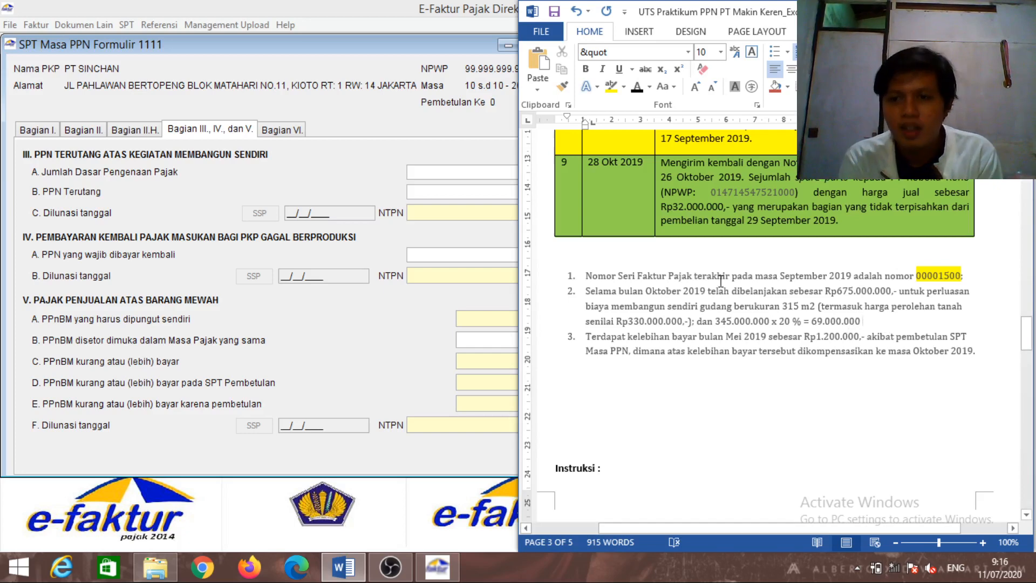
# Enter 69.000.000 as the section III tax base so PPN Terutang becomes 6.900.000, then commit it
pyautogui.click(500, 202)
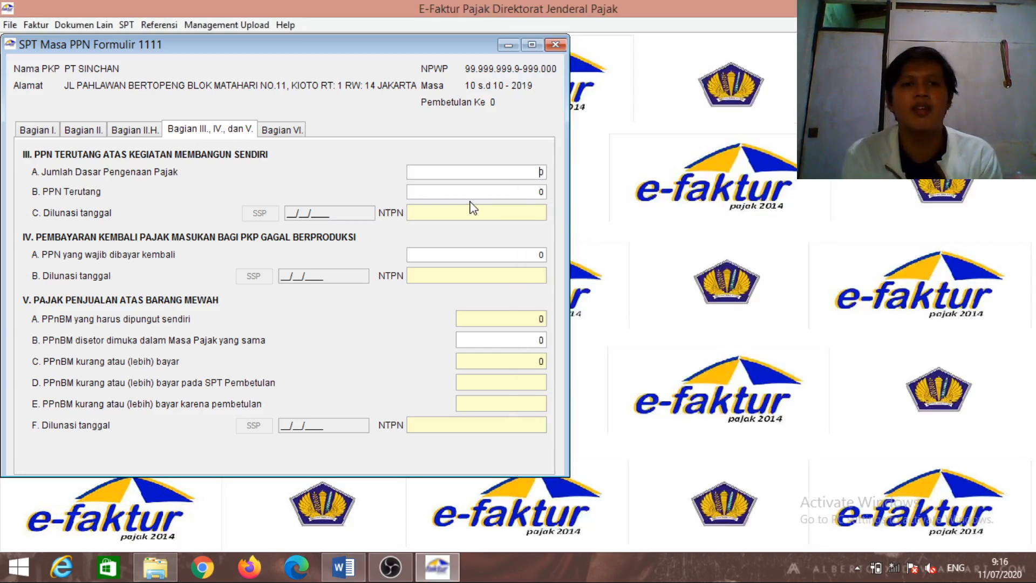
pyautogui.click(544, 174)
pyautogui.press('BackSpace')
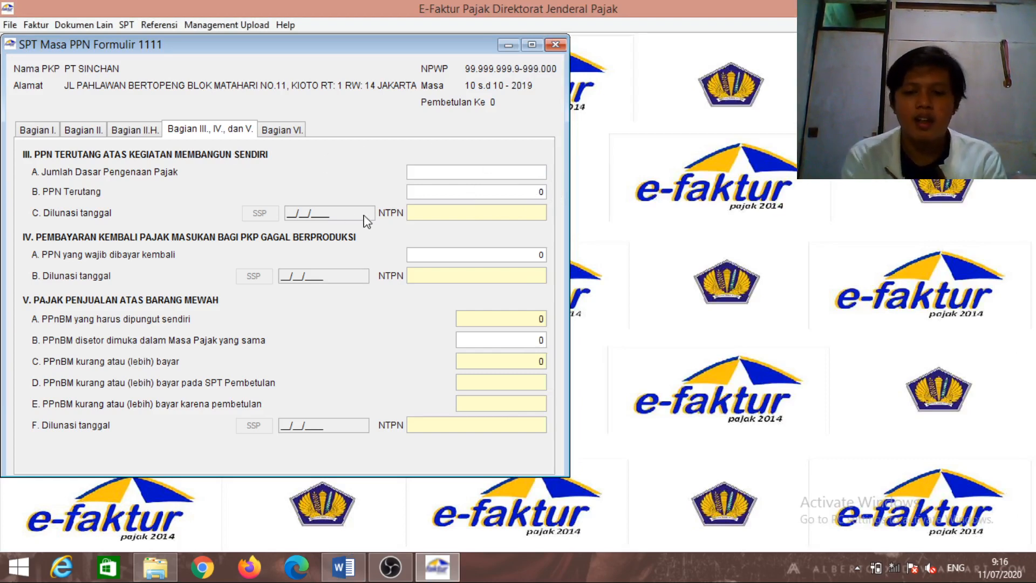
pyautogui.write('69.00')
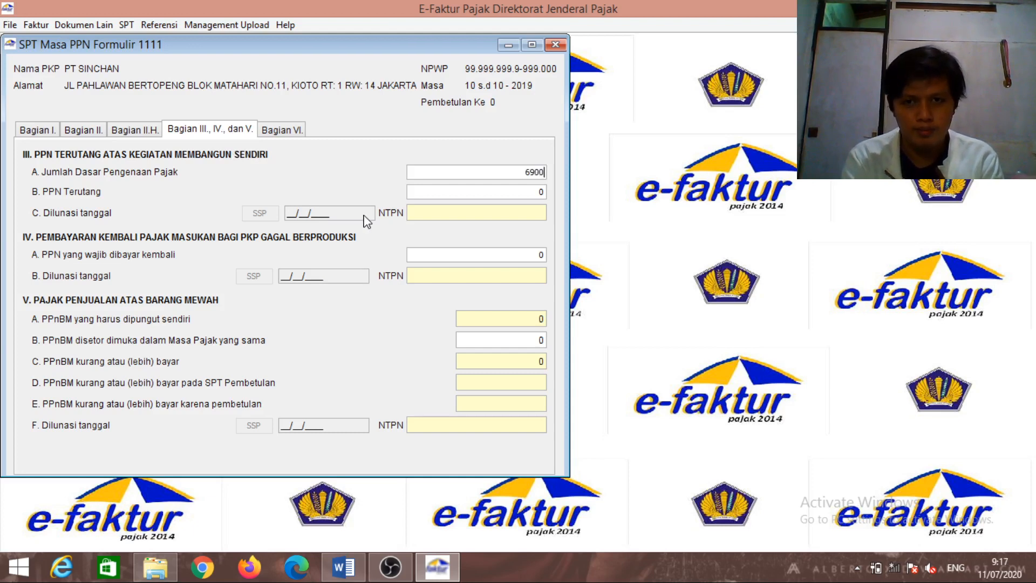
pyautogui.write('0.0000')
pyautogui.press('Tab')
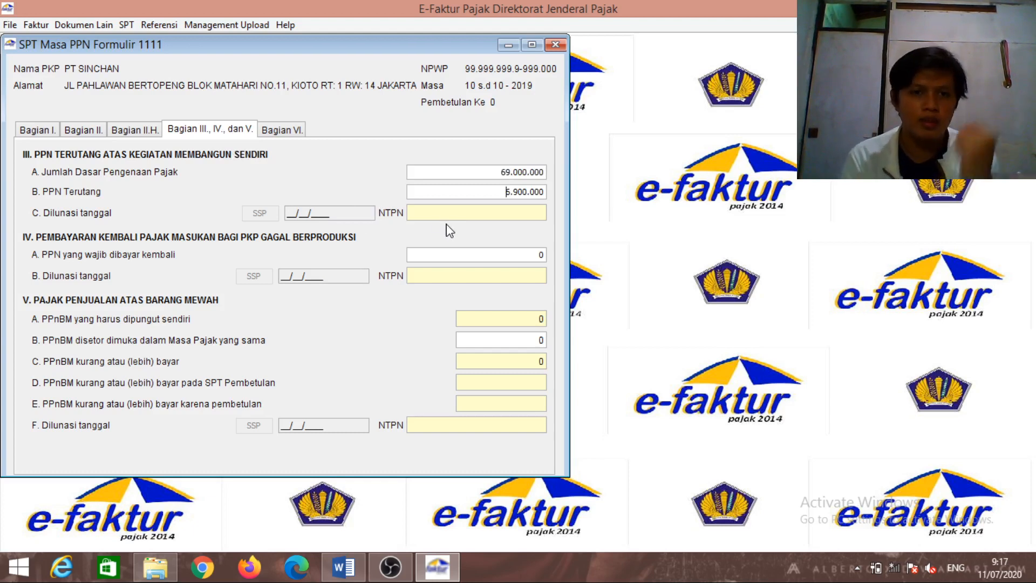
pyautogui.click(314, 213)
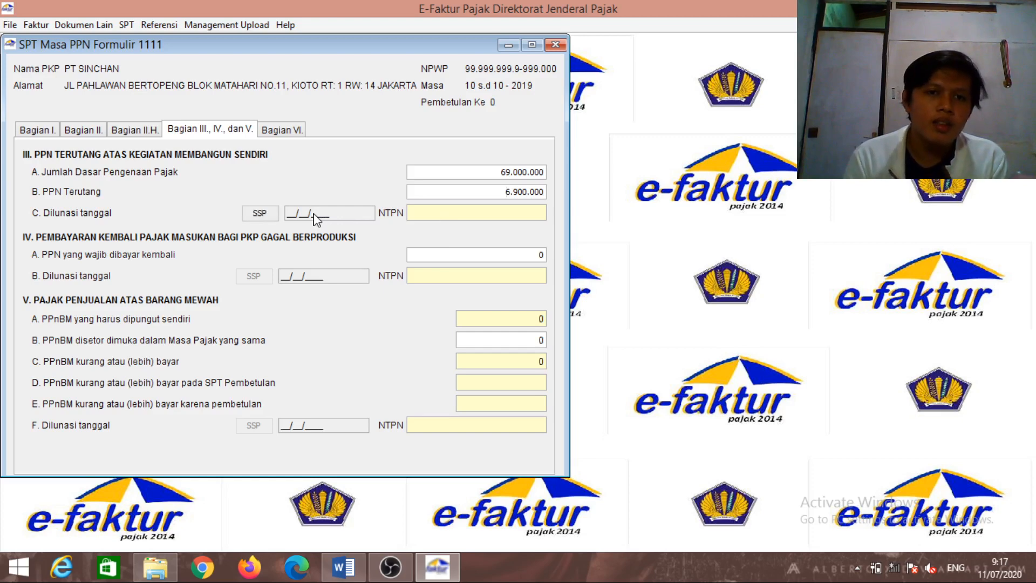
pyautogui.click(269, 215)
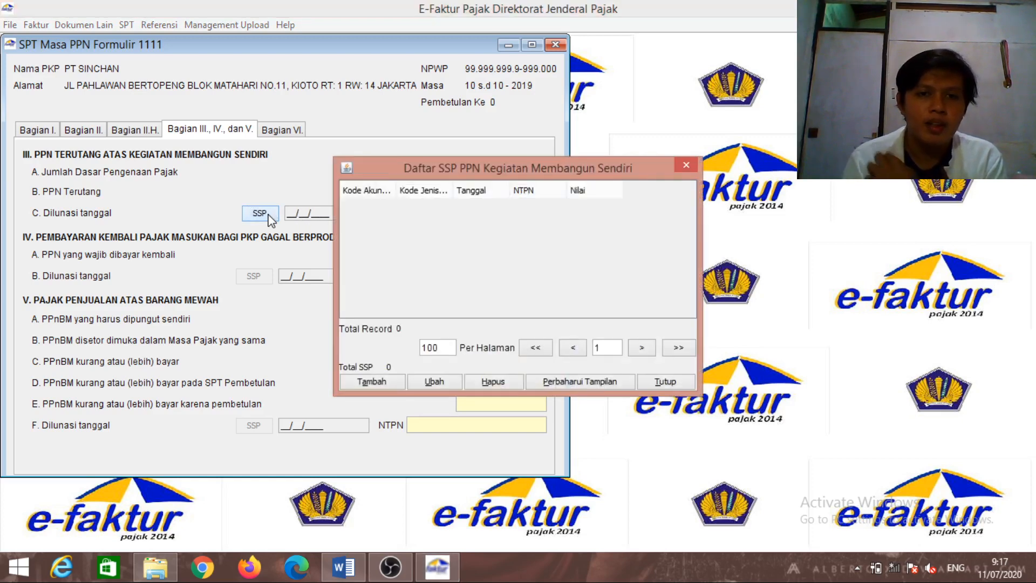
pyautogui.click(402, 386)
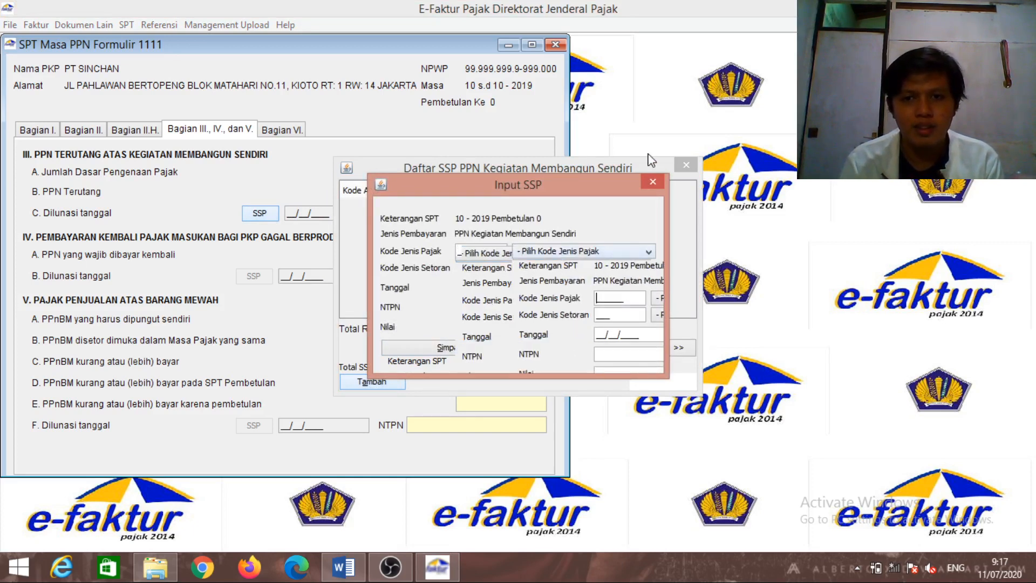
pyautogui.click(647, 182)
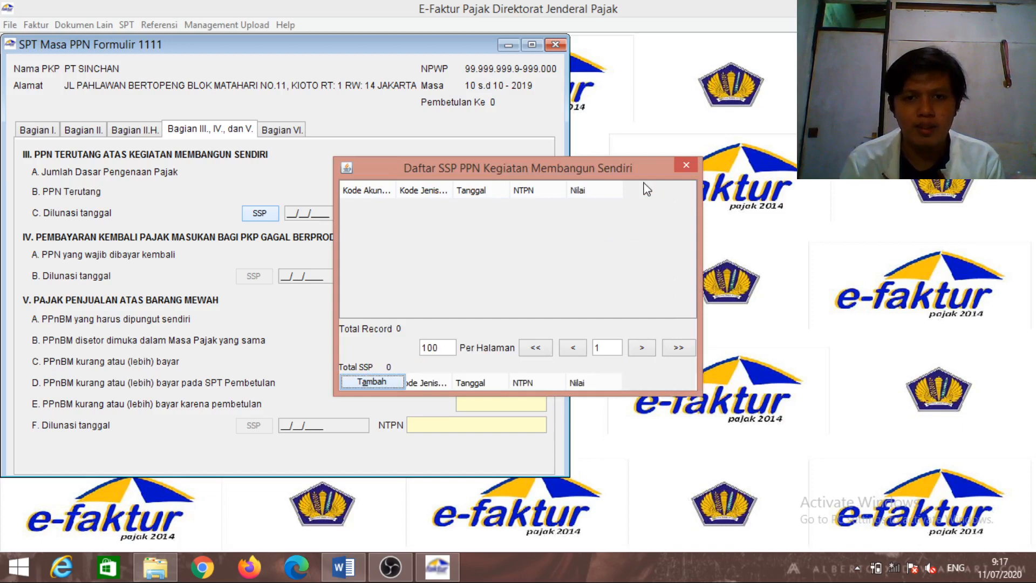
pyautogui.click(385, 380)
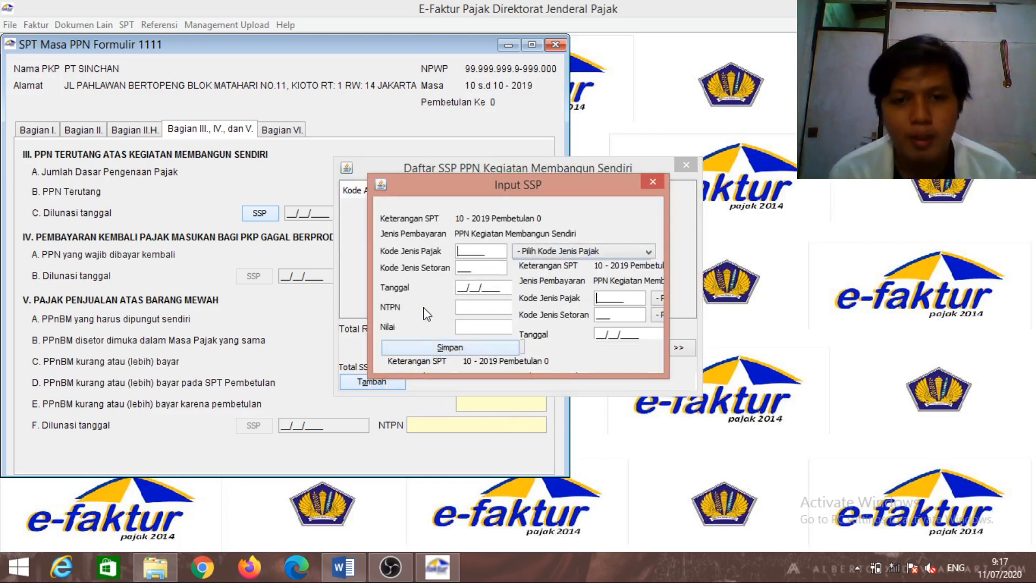
pyautogui.click(460, 265)
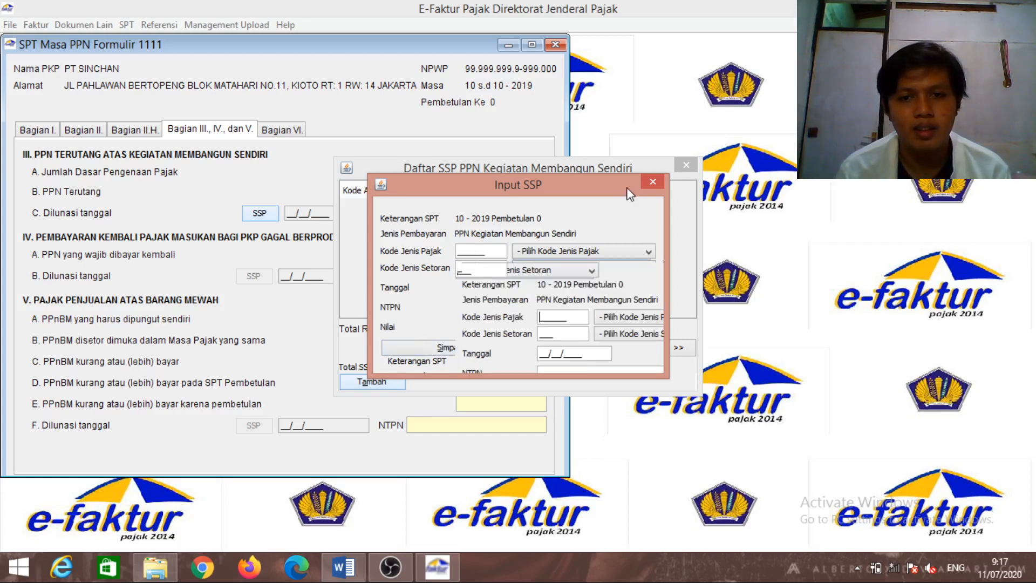
pyautogui.click(611, 251)
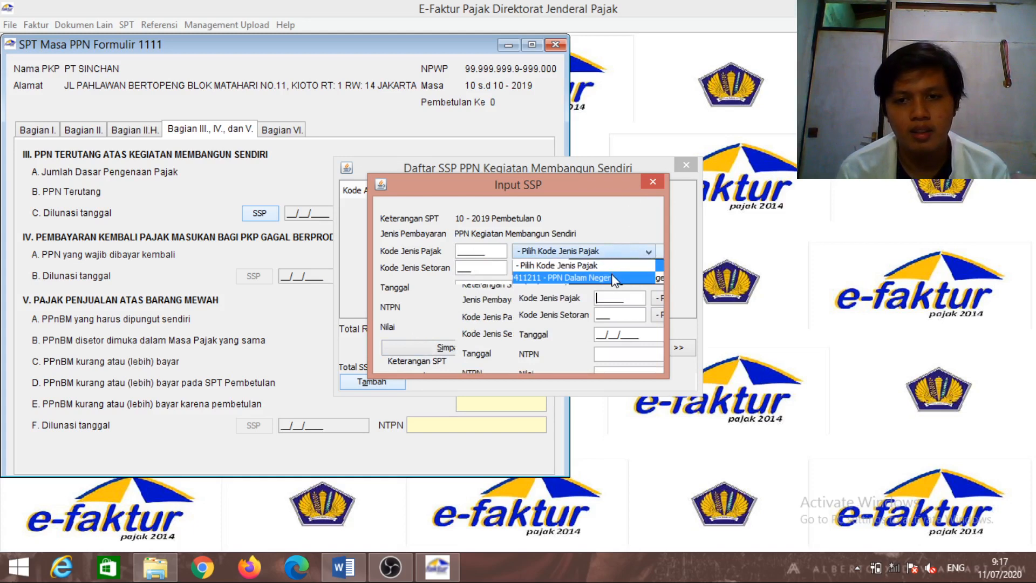
pyautogui.click(611, 276)
pyautogui.click(596, 271)
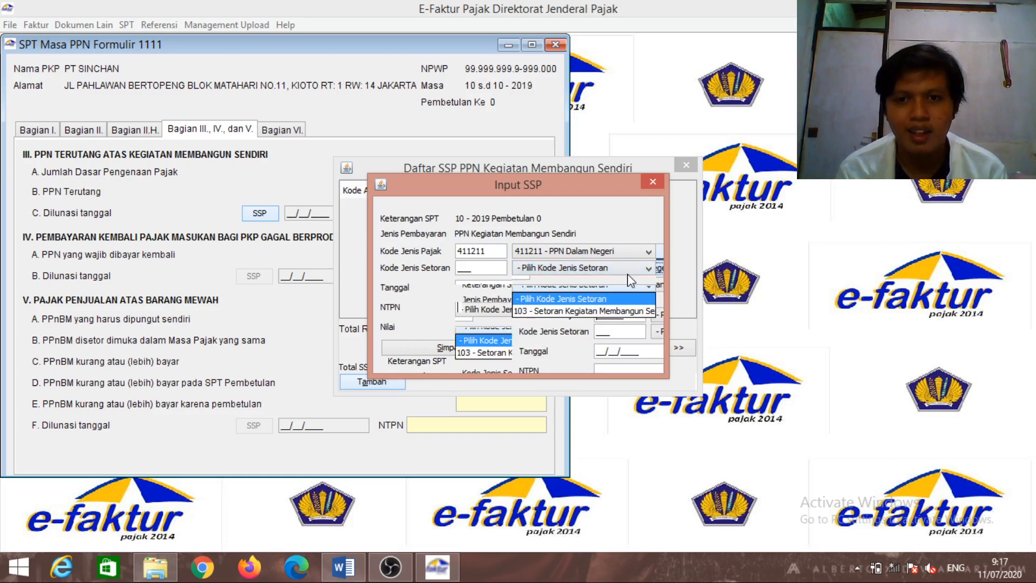
pyautogui.click(654, 184)
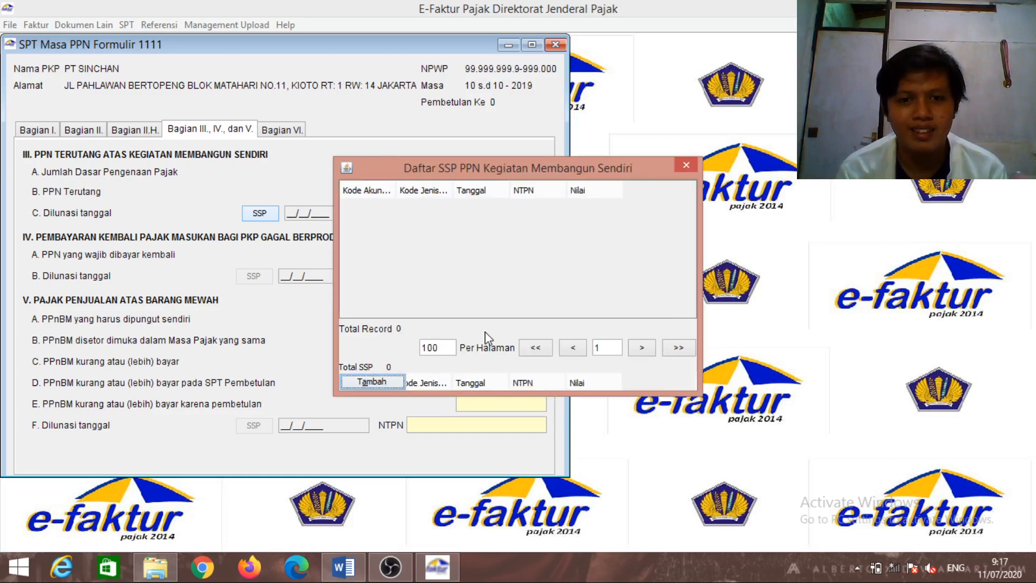
pyautogui.click(685, 165)
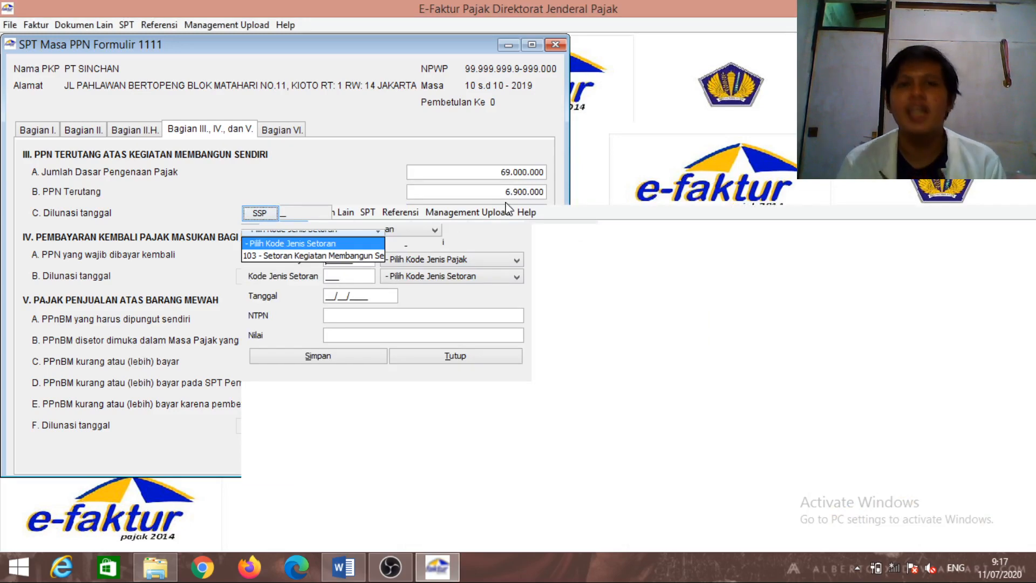
# Pause the OBS recording and return to the e-Faktur SSP entry form
pyautogui.click(450, 538)
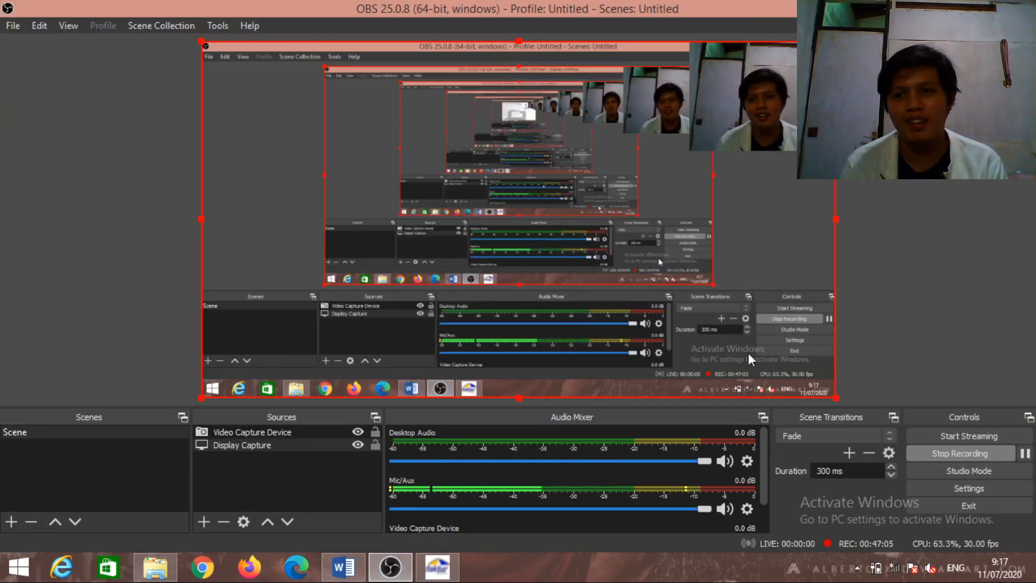
pyautogui.click(1024, 453)
pyautogui.click(1024, 454)
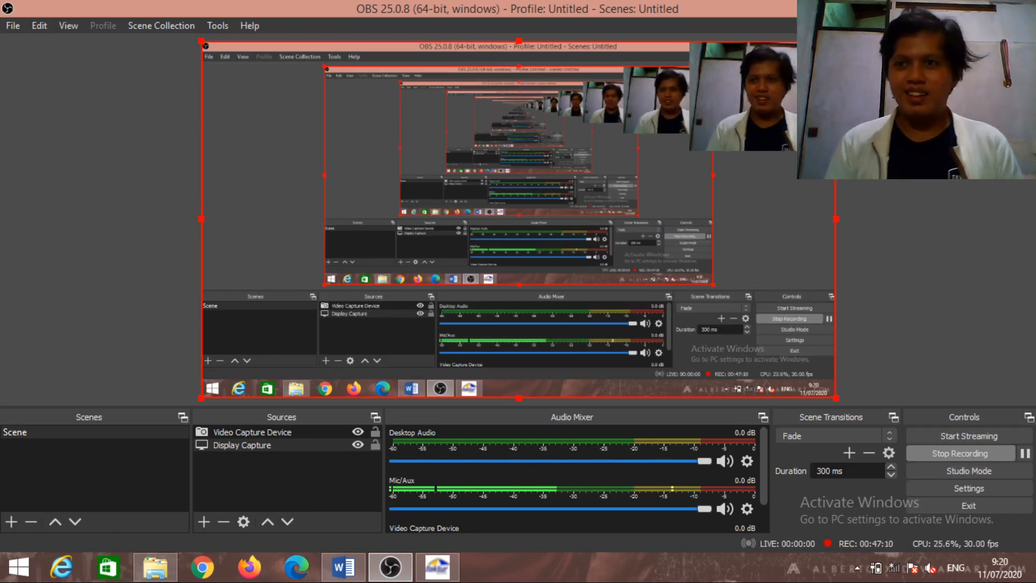
pyautogui.click(437, 566)
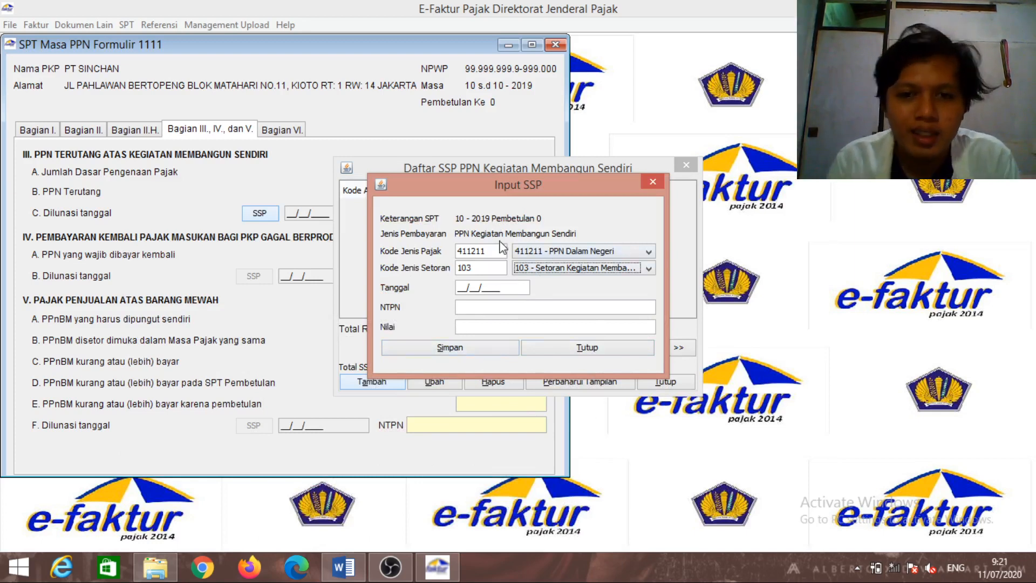
# Confirm tax code 411211 and deposit code 103 in the SSP dropdowns
pyautogui.click(550, 253)
pyautogui.click(556, 264)
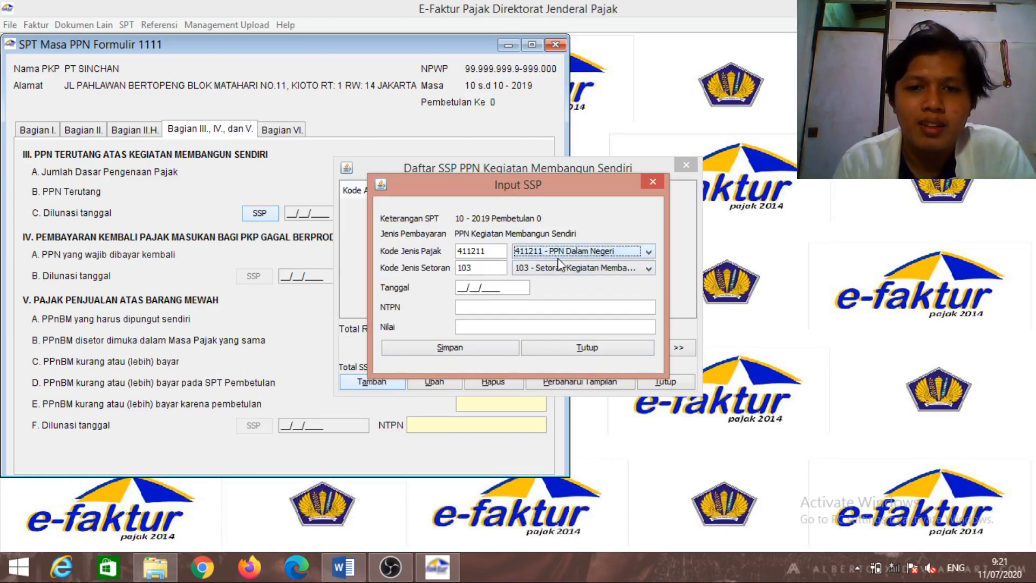
pyautogui.click(566, 266)
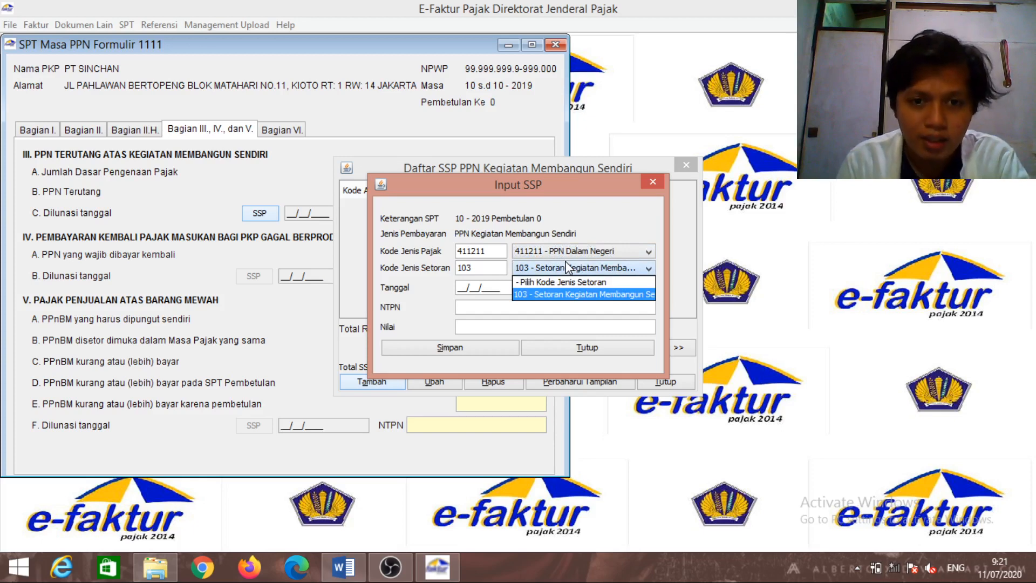
pyautogui.click(566, 266)
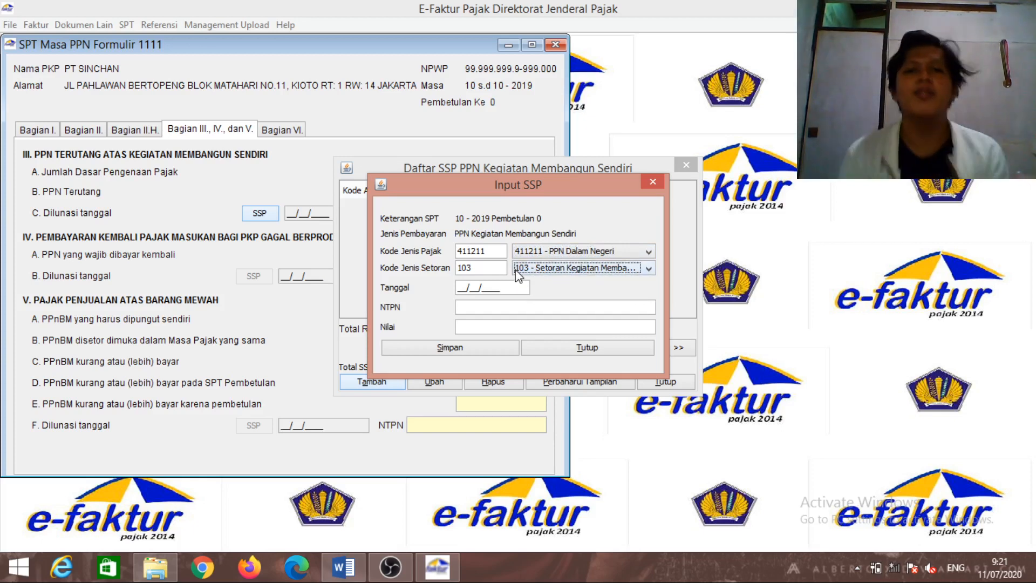
# Enter 05/11/2019 as the SSP payment date
pyautogui.click(458, 284)
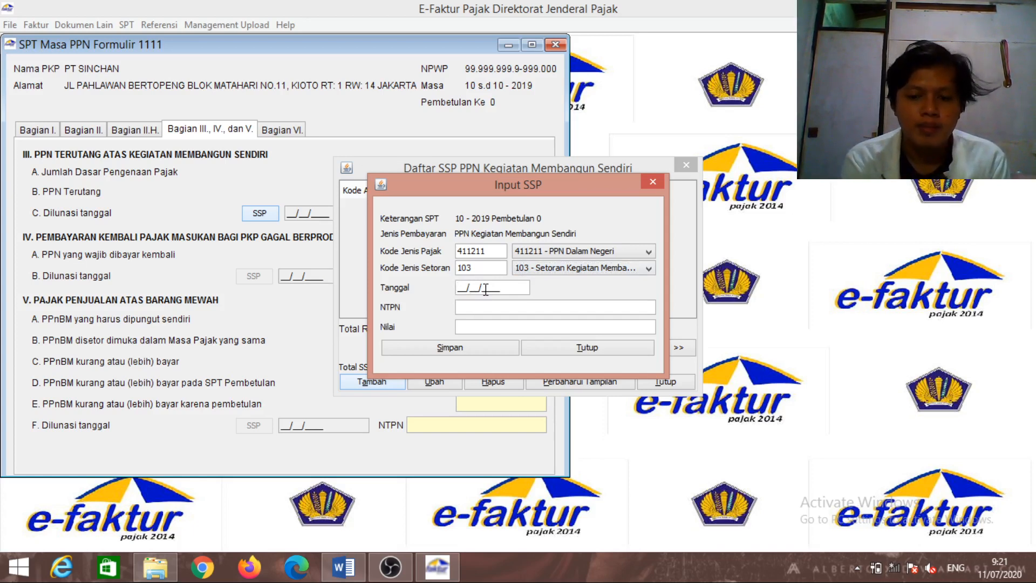
pyautogui.write('05/')
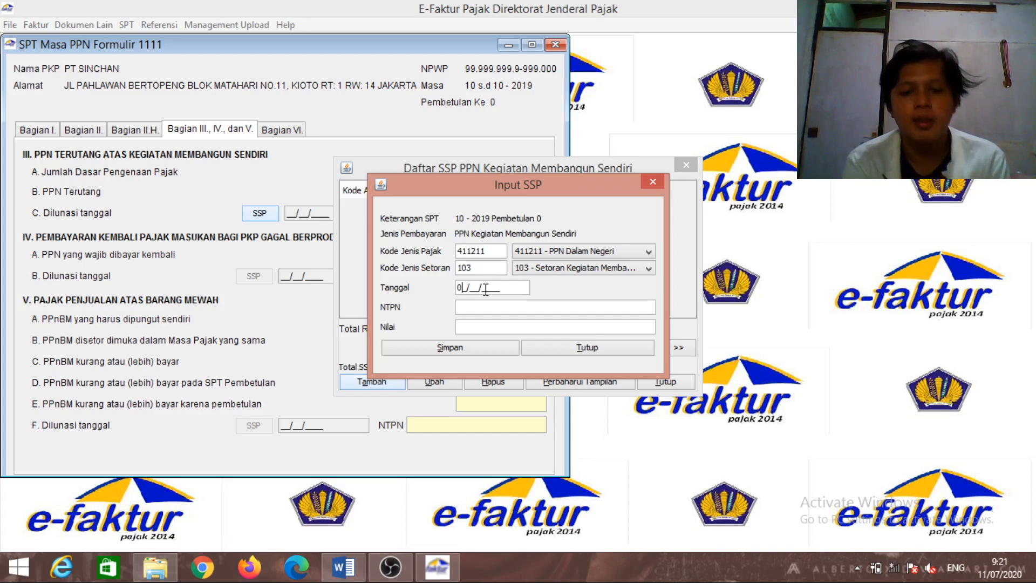
pyautogui.write('11/')
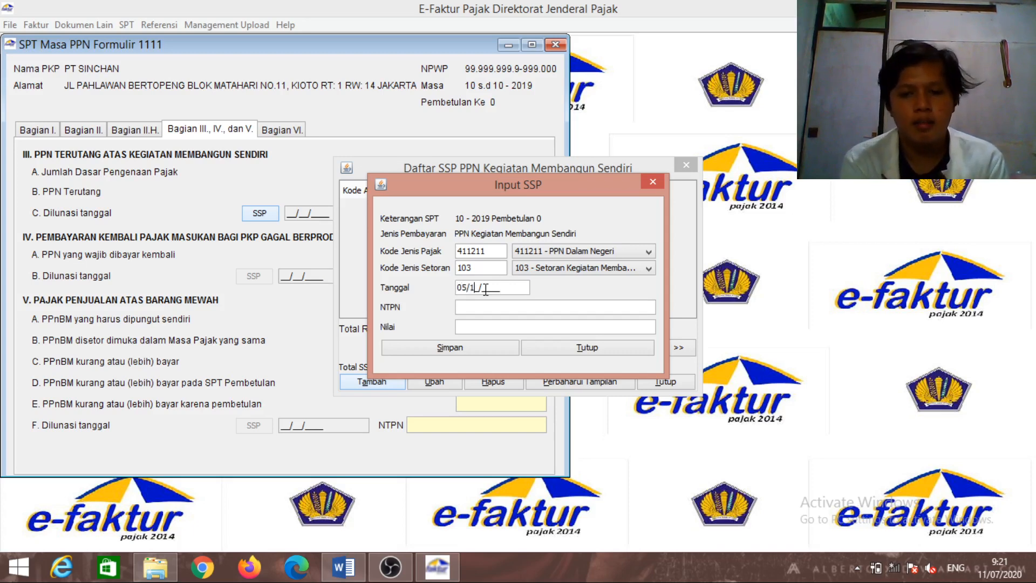
pyautogui.write('201')
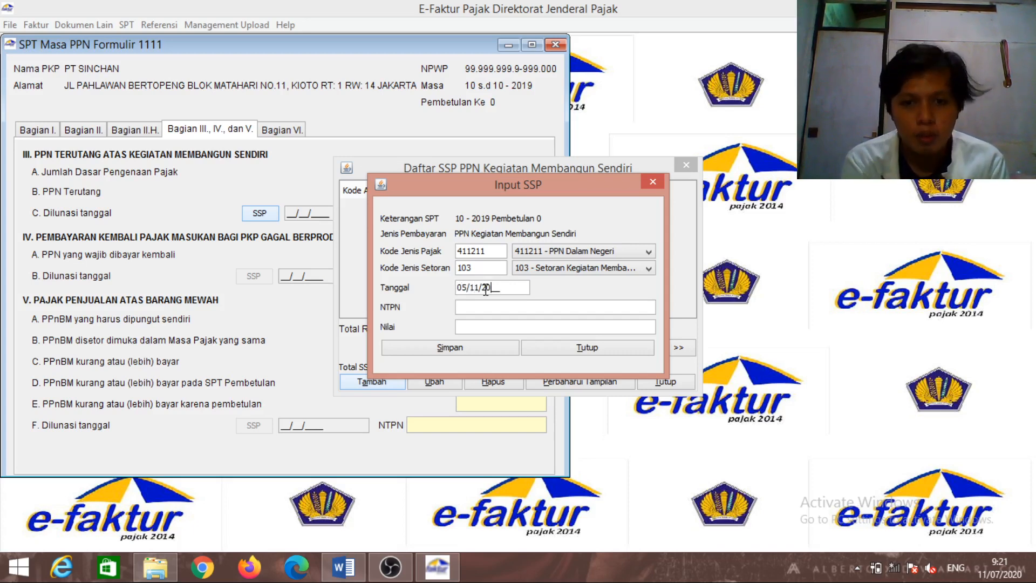
pyautogui.write('9')
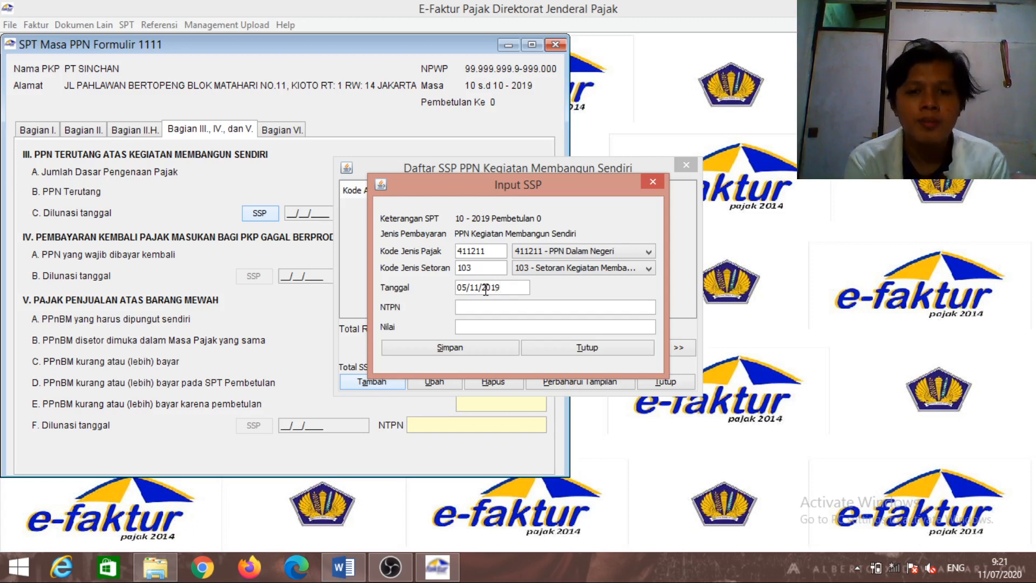
pyautogui.click(469, 305)
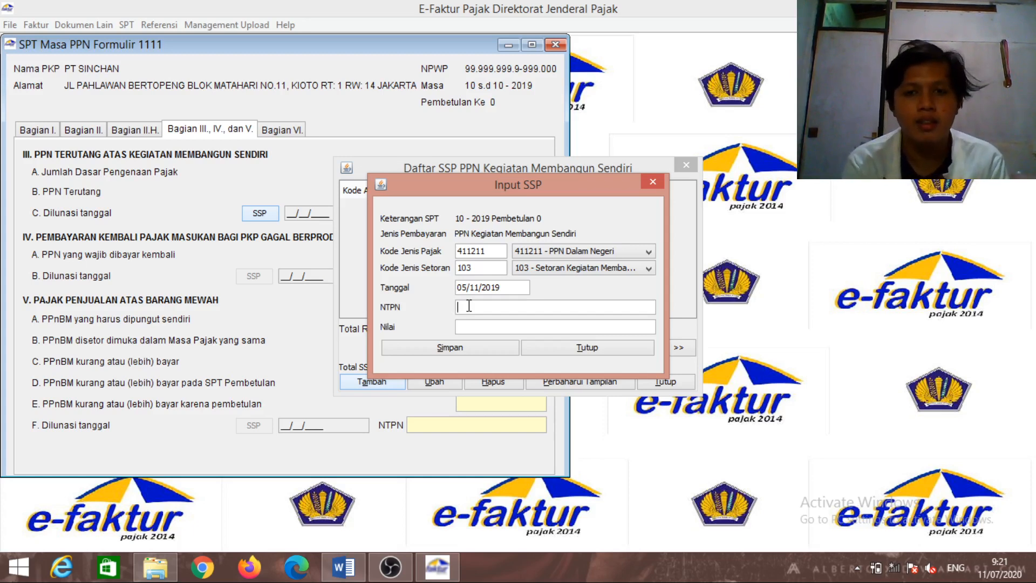
# Fill in the NTPN payment reference, retyping it after a correction
pyautogui.write('SAWQ3')
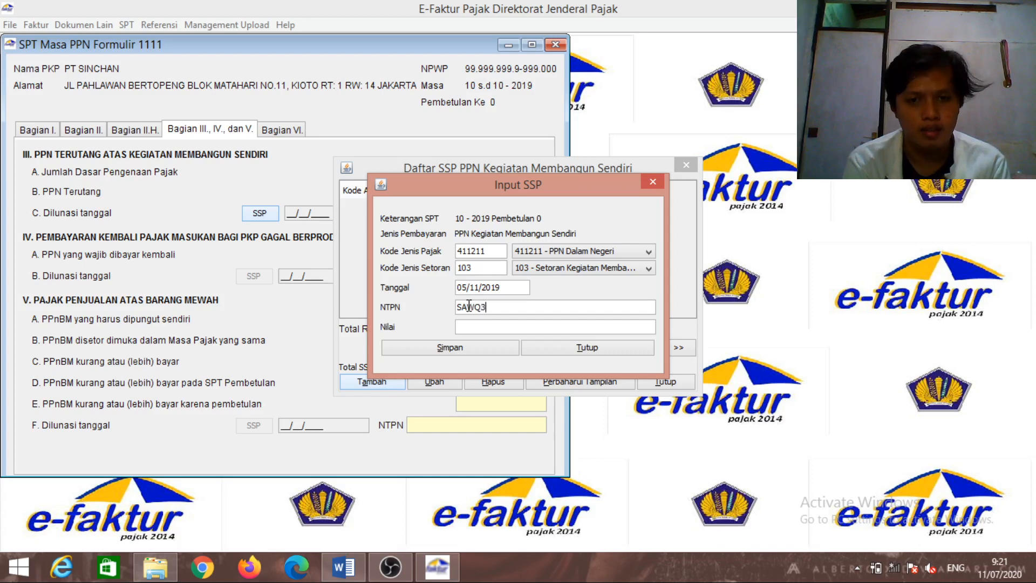
pyautogui.write('123213')
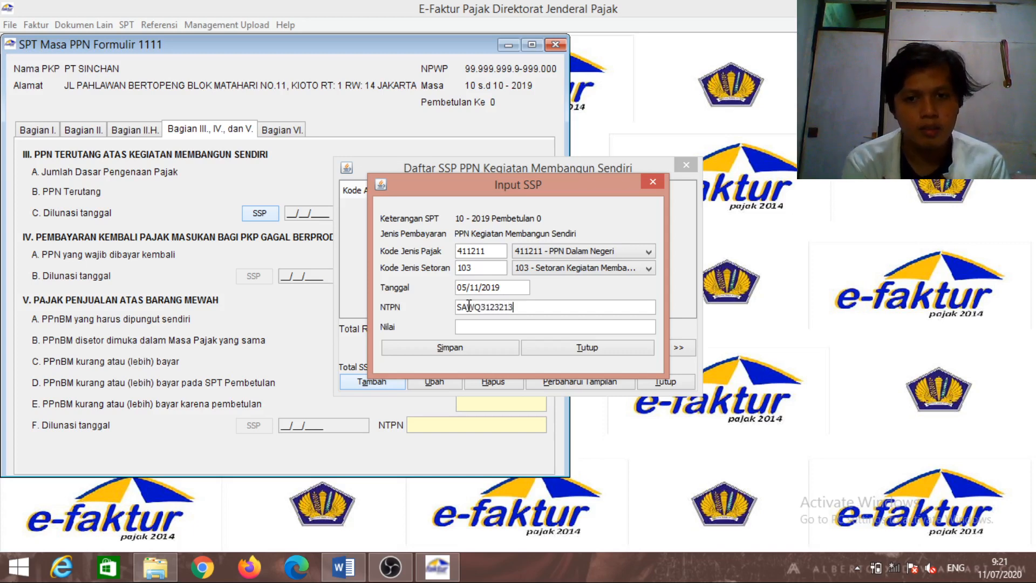
pyautogui.write('4SA3')
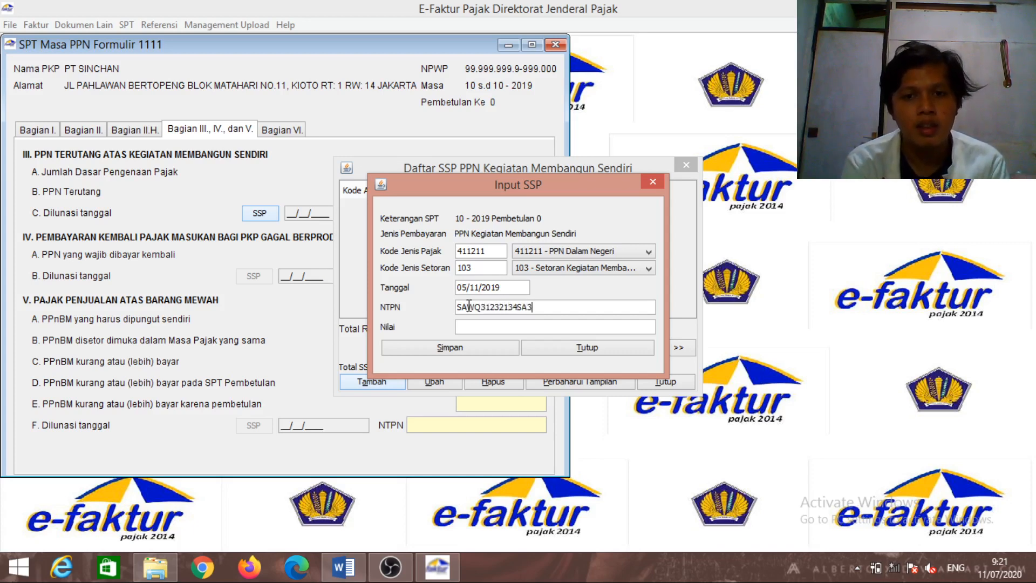
pyautogui.write('112')
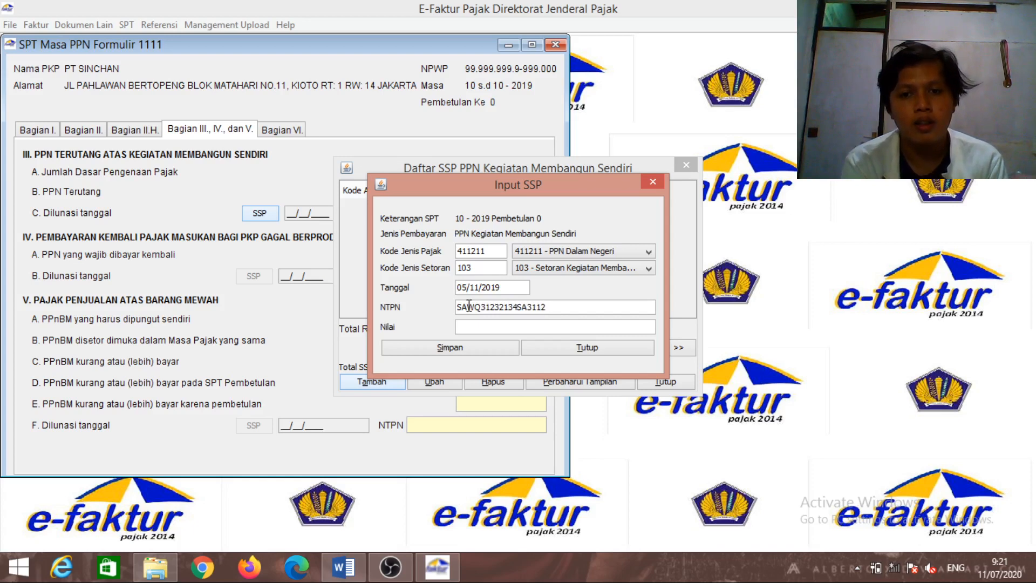
pyautogui.write('232')
pyautogui.press('BackSpace')
pyautogui.press('BackSpace')
pyautogui.press('BackSpace')
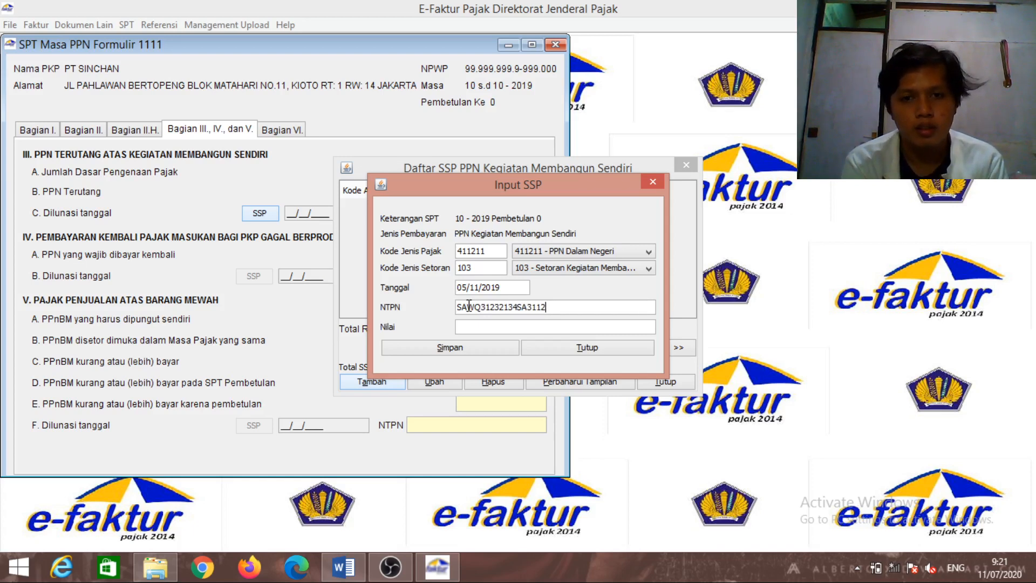
pyautogui.press('BackSpace')
pyautogui.press('BackSpace')
pyautogui.press('BackSpace')
pyautogui.press('BackSpace')
pyautogui.press('BackSpace')
pyautogui.press('BackSpace')
pyautogui.press('BackSpace')
pyautogui.press('BackSpace')
pyautogui.press('BackSpace')
pyautogui.press('BackSpace')
pyautogui.press('BackSpace')
pyautogui.press('BackSpace')
pyautogui.press('BackSpace')
pyautogui.press('BackSpace')
pyautogui.press('BackSpace')
pyautogui.press('BackSpace')
pyautogui.press('BackSpace')
pyautogui.press('BackSpace')
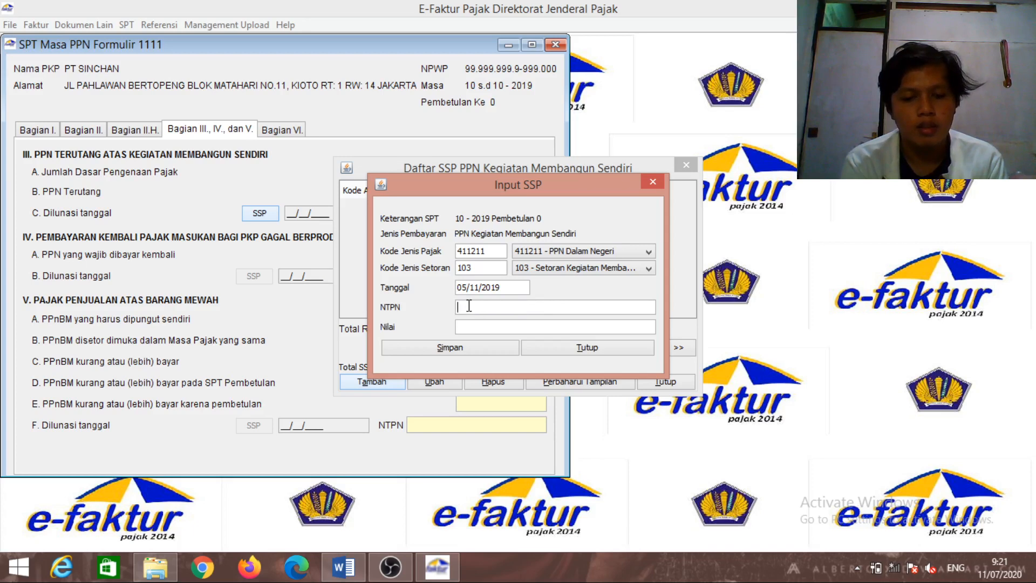
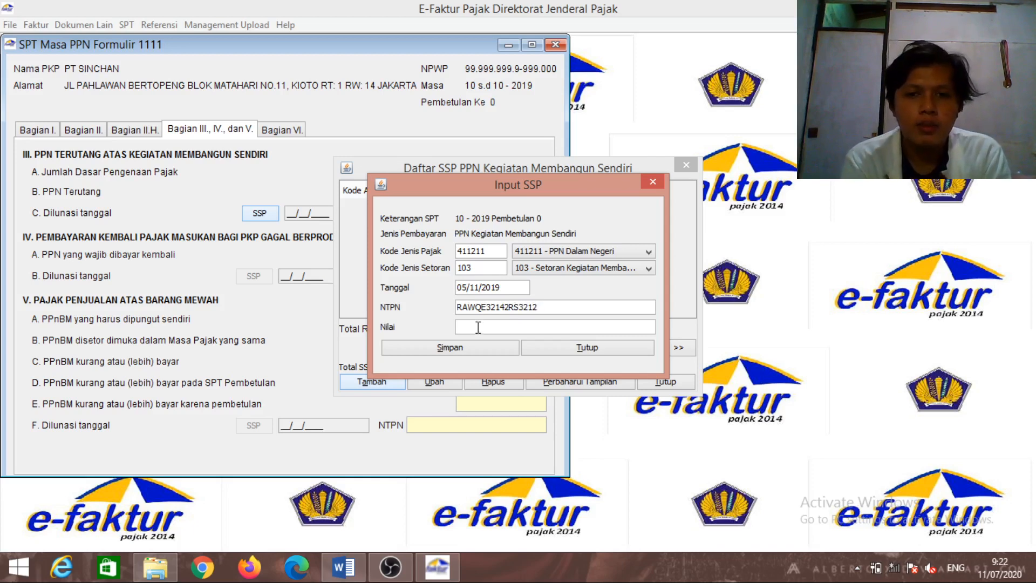
# Enter 6900000 as the payment value and save the SSP record
pyautogui.click(477, 327)
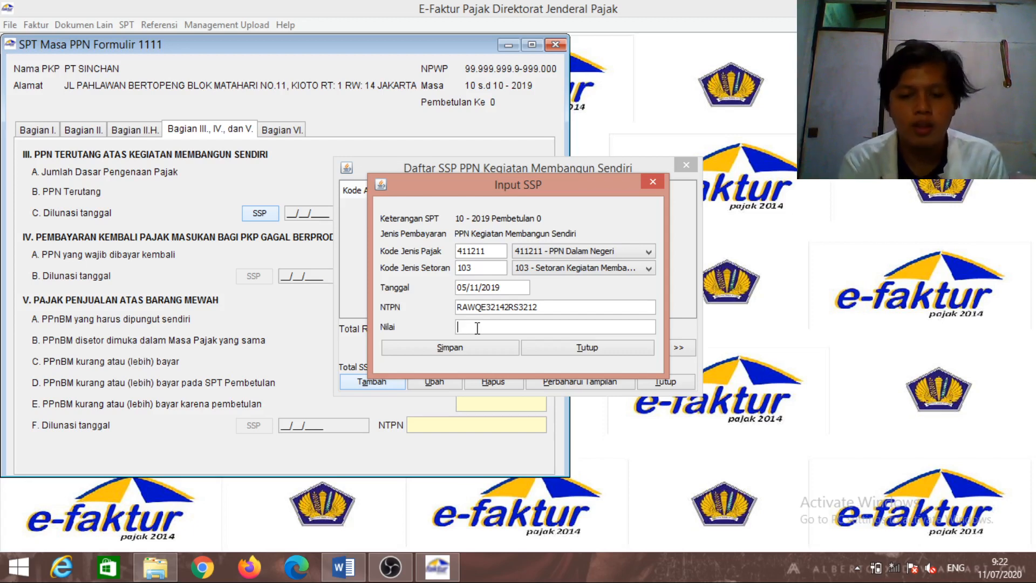
pyautogui.write('69')
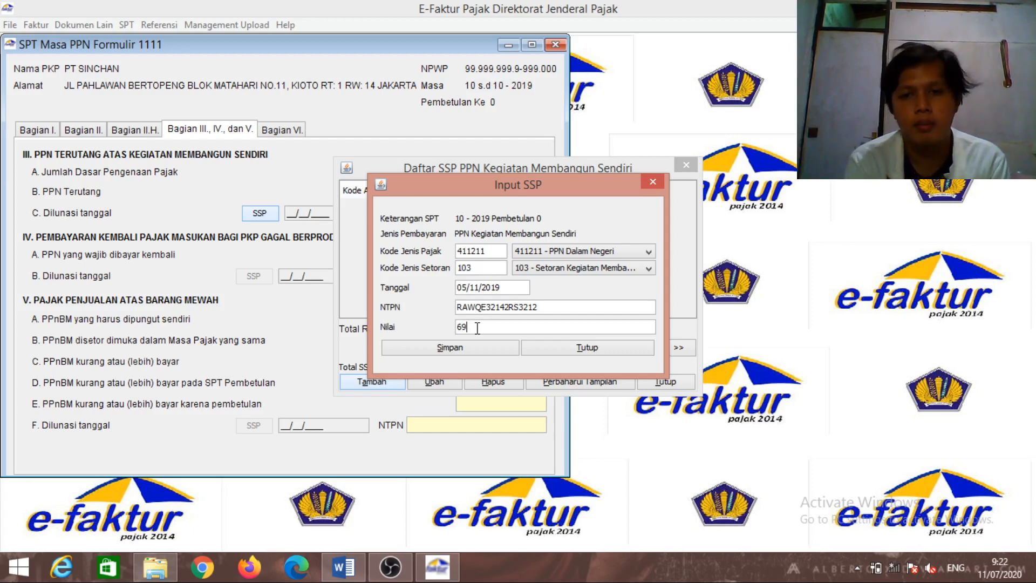
pyautogui.write('00000')
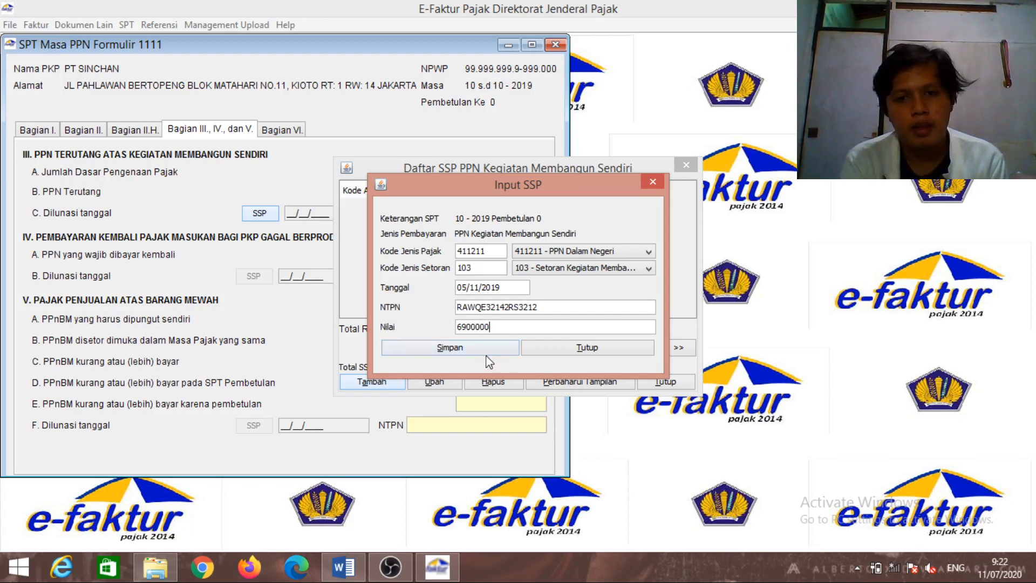
pyautogui.click(482, 350)
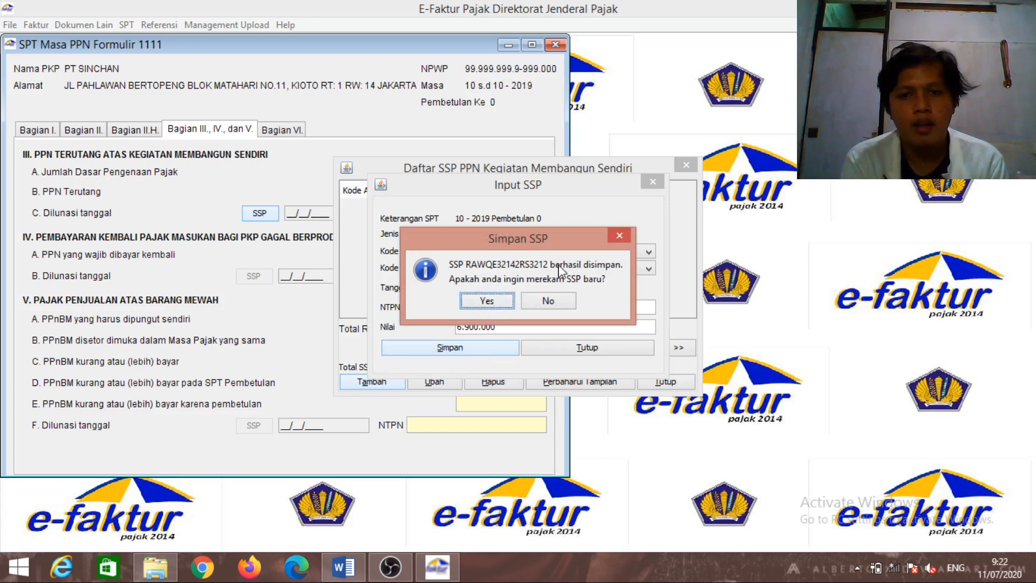
# Decline another SSP entry, select the saved payment in Daftar SSP, and close the list
pyautogui.click(549, 302)
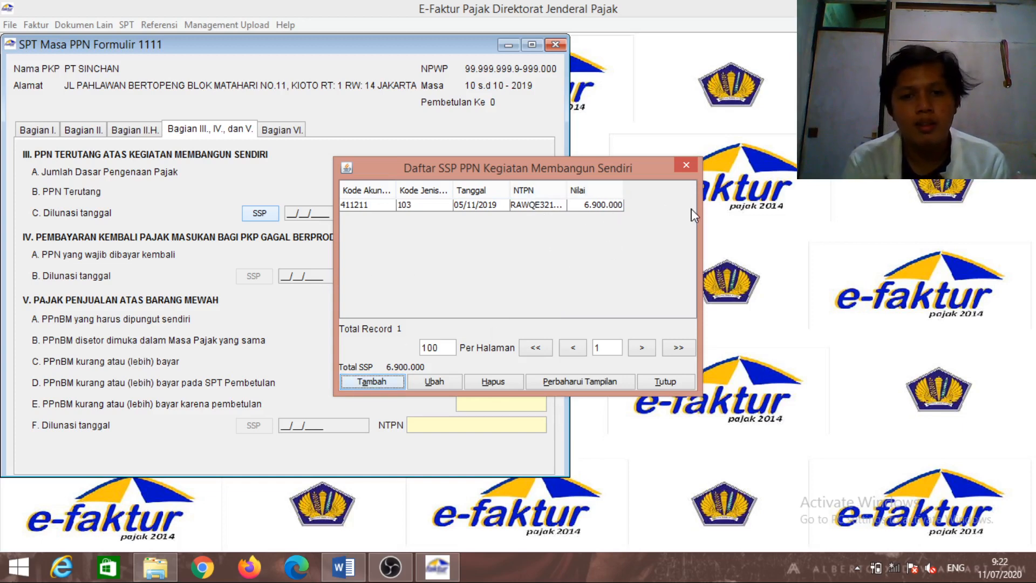
pyautogui.click(582, 208)
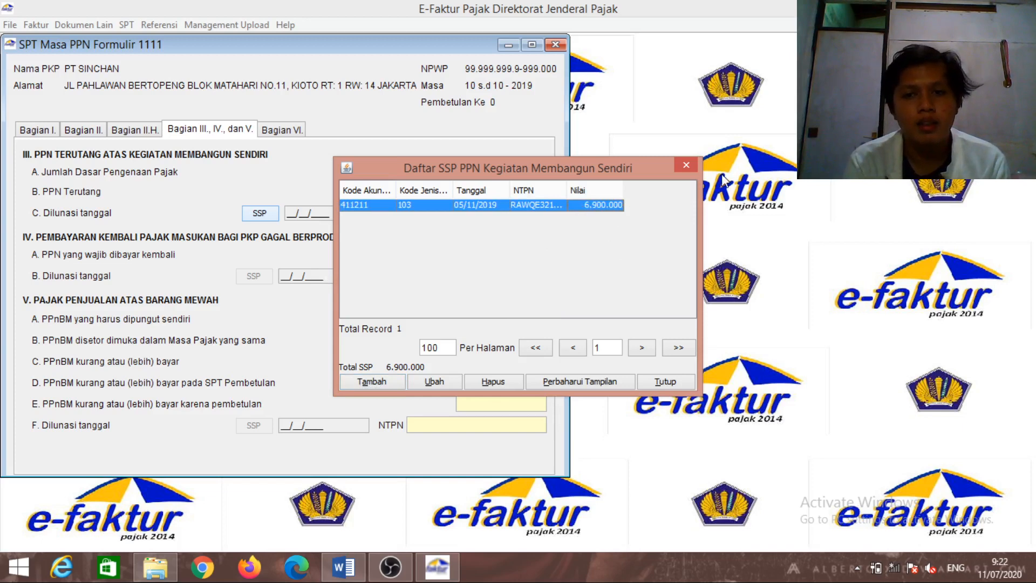
pyautogui.click(688, 169)
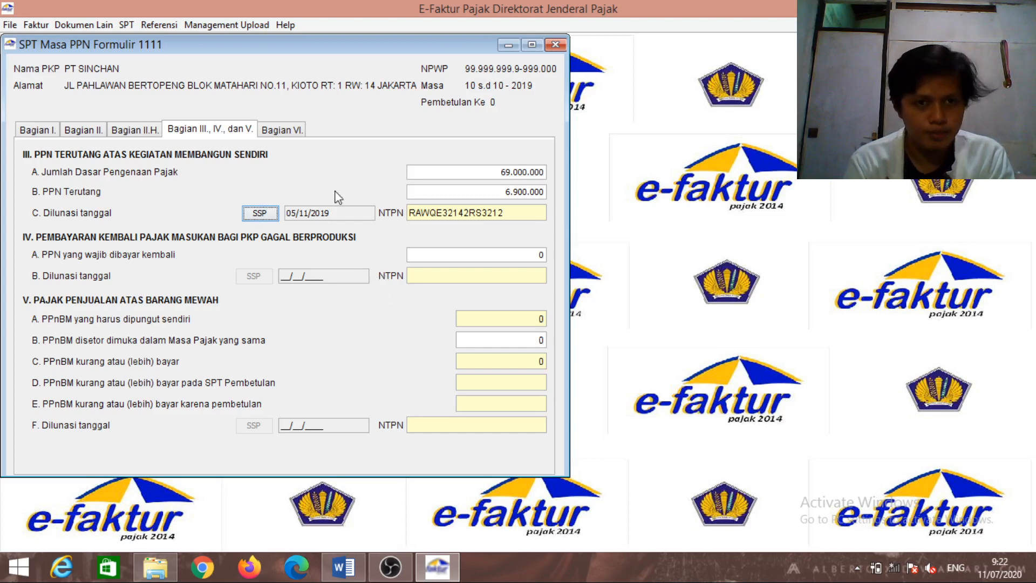
# Tick 3.1 Dikompensasikan ke Masa Pajak berikutnya in Bagian II.H, then view Bagian VI
pyautogui.click(301, 138)
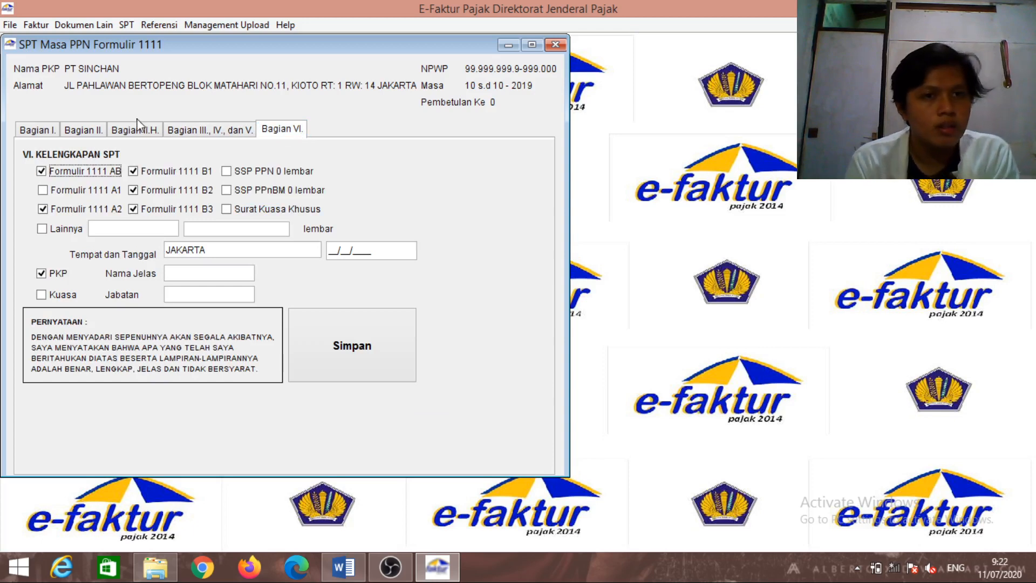
pyautogui.click(148, 132)
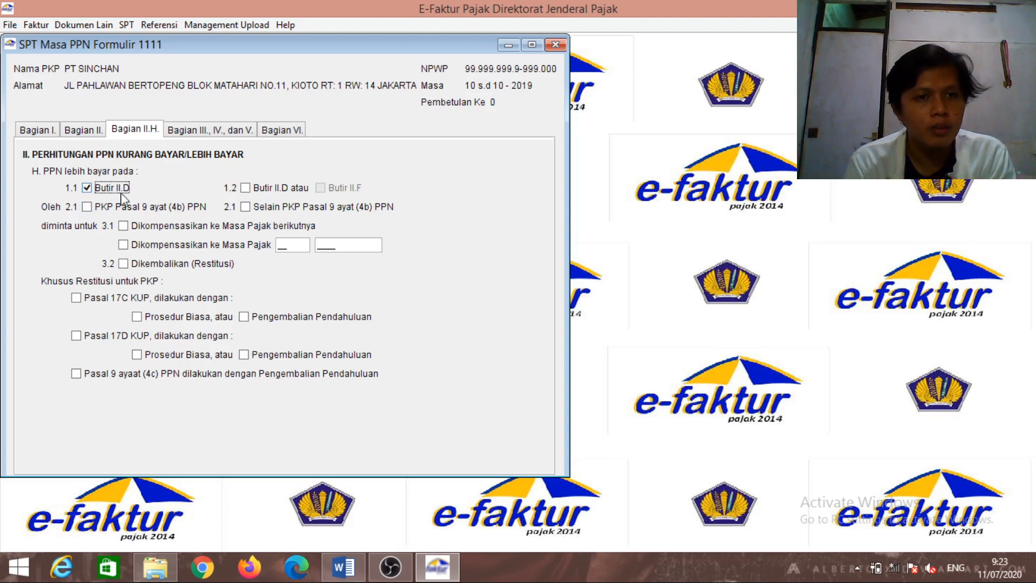
pyautogui.click(124, 227)
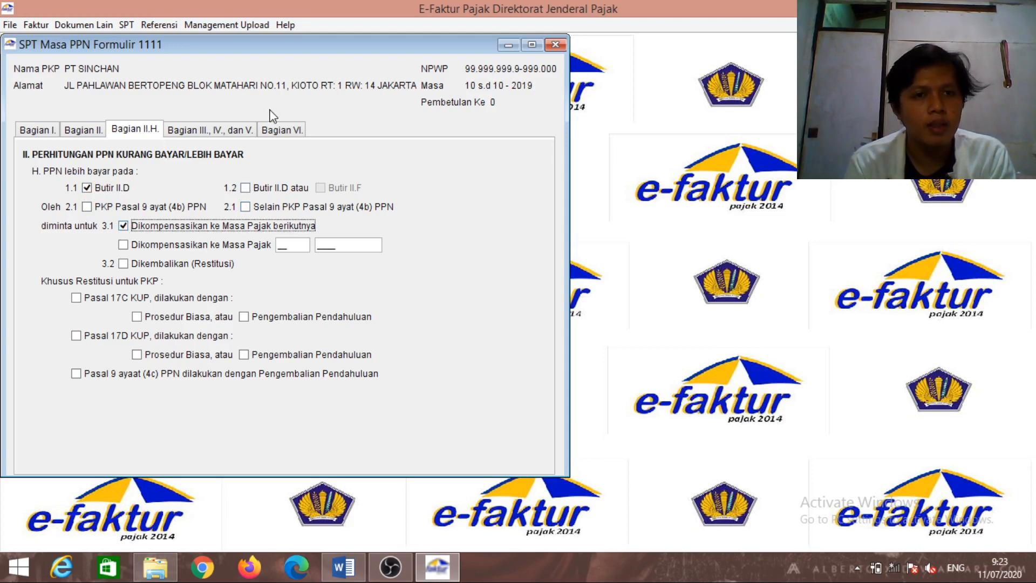
pyautogui.click(289, 131)
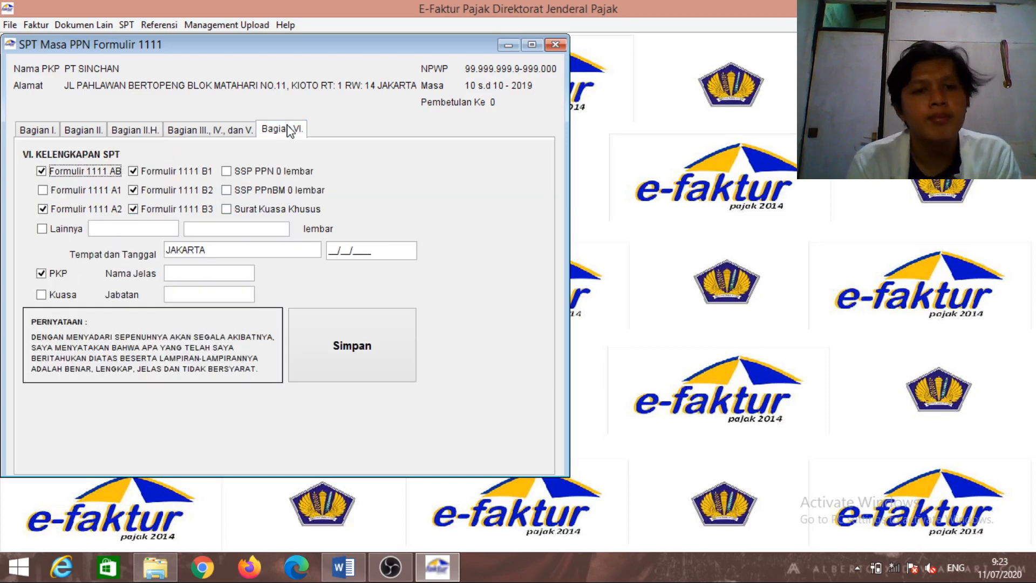
pyautogui.click(141, 129)
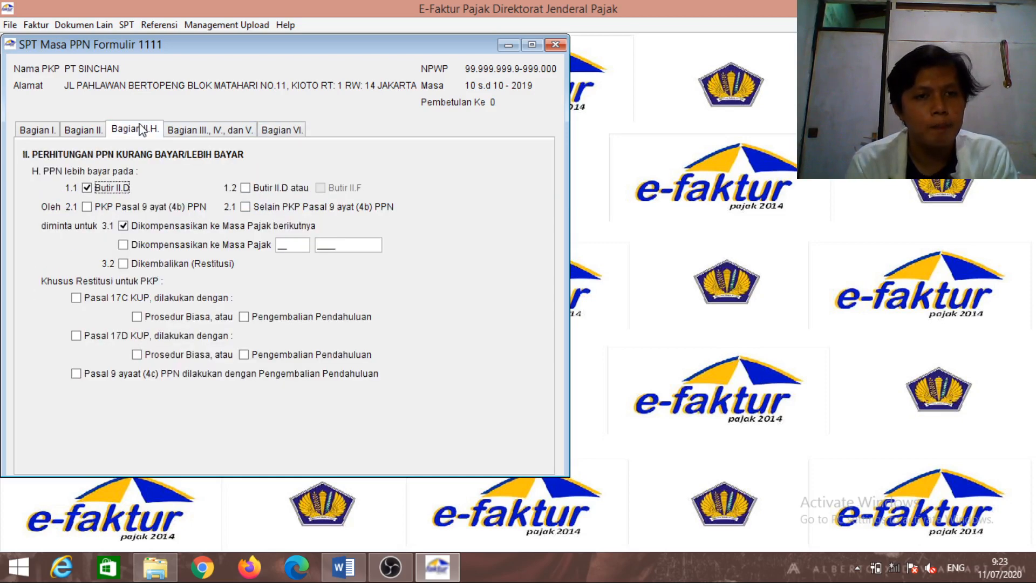
pyautogui.click(293, 133)
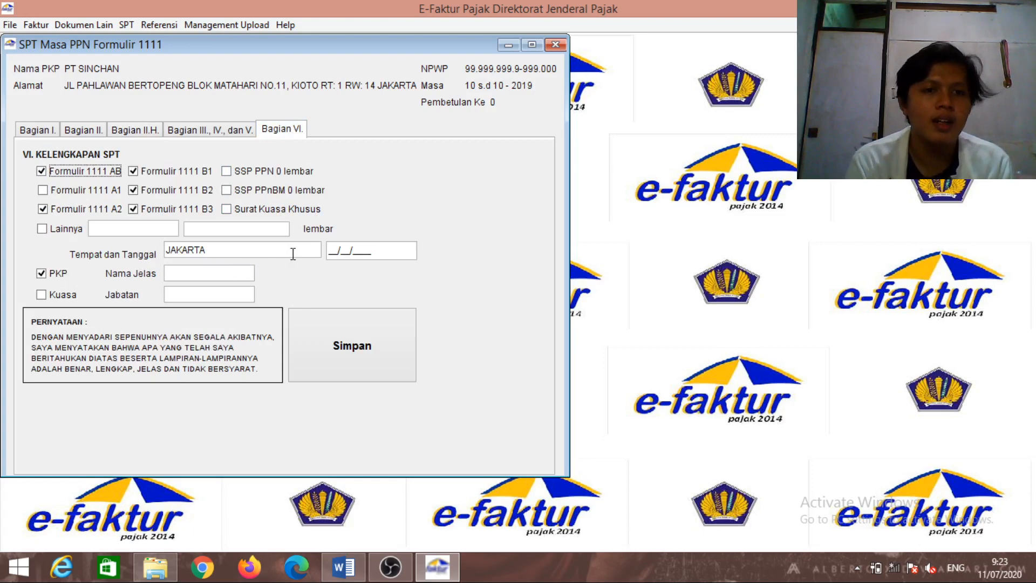
# Enter 28/11/2019 as the signing date on Bagian VI
pyautogui.click(329, 252)
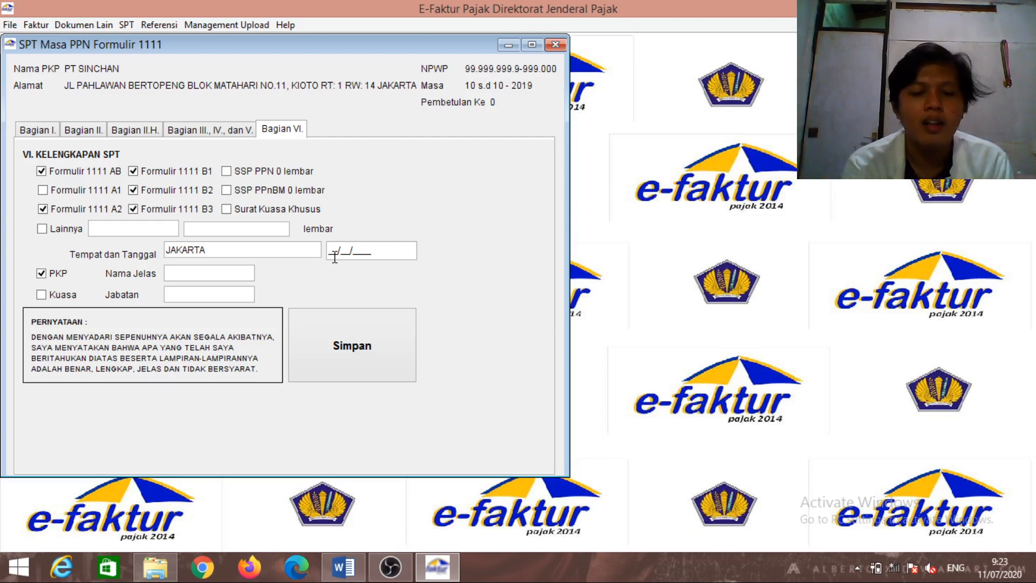
pyautogui.write('2')
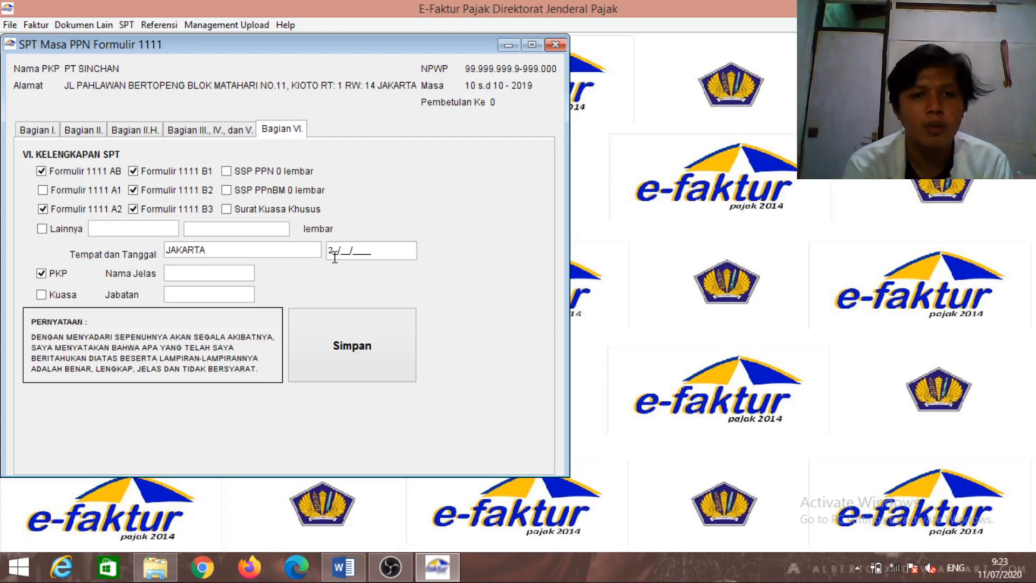
pyautogui.write('8/11/')
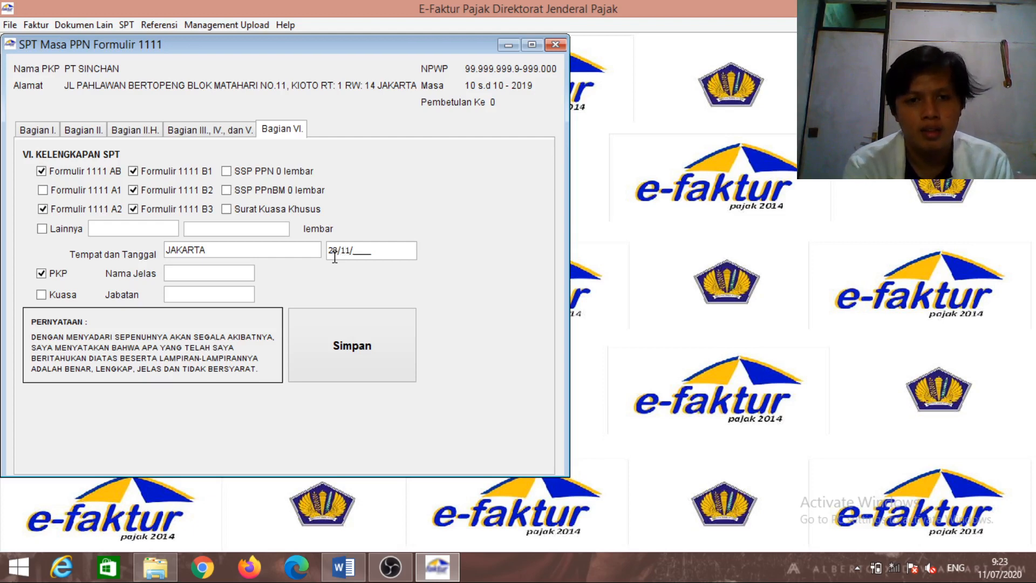
pyautogui.write('2019')
pyautogui.press('Tab')
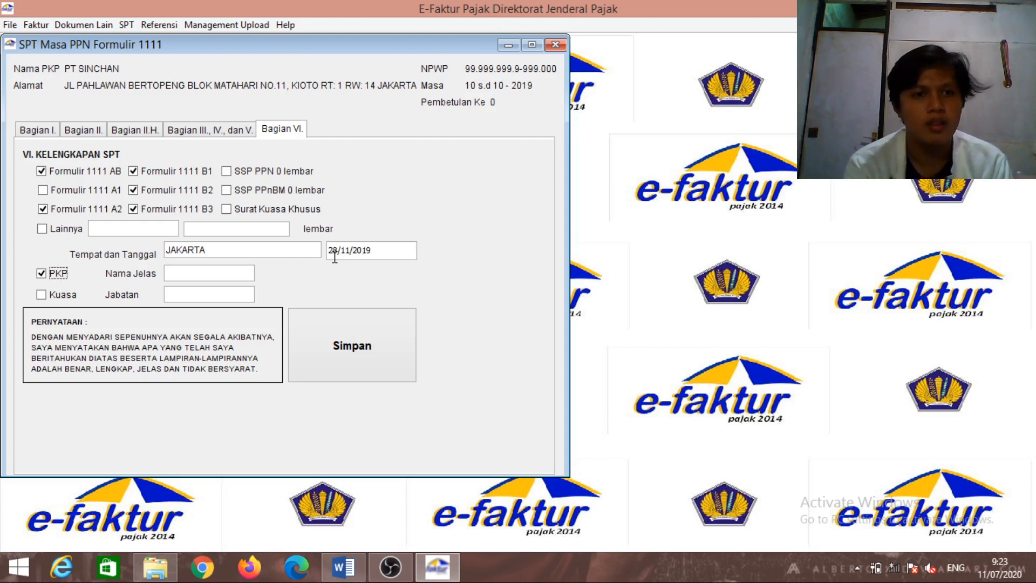
# Type the signer's full name into Nama Jelas, correcting a typo
pyautogui.click(199, 271)
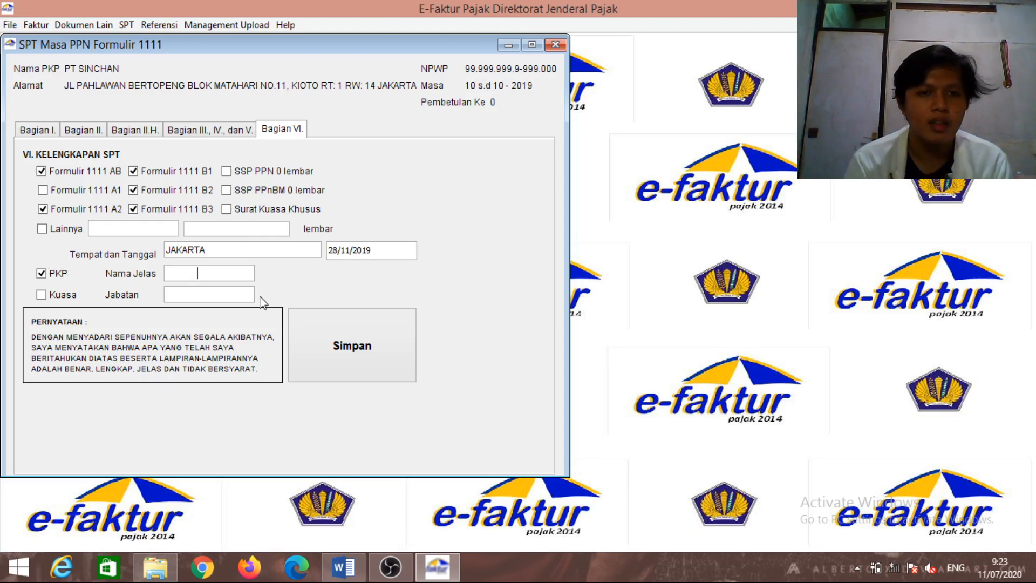
pyautogui.write('Adi')
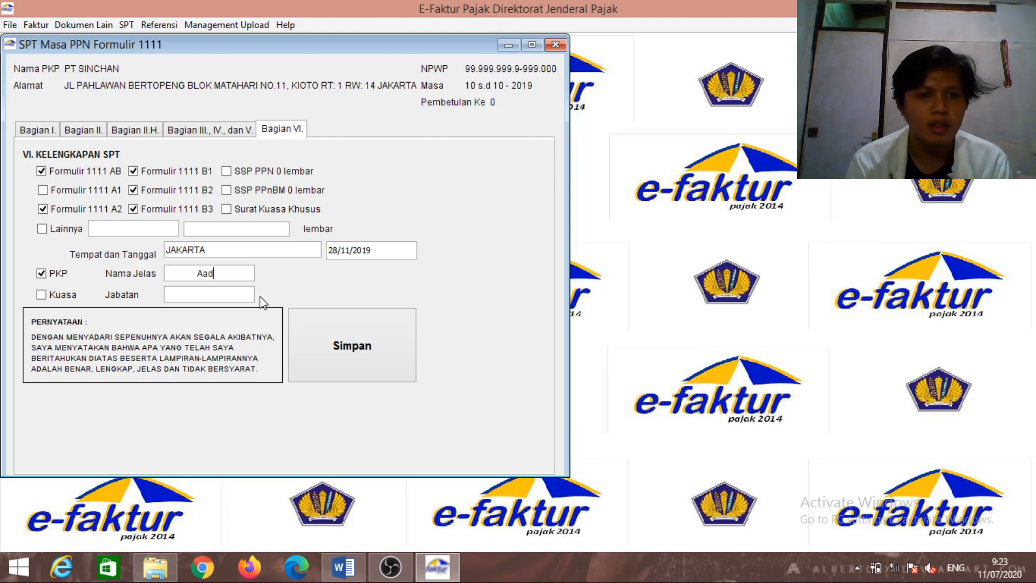
pyautogui.press('BackSpace')
pyautogui.press('BackSpace')
pyautogui.write('dam ')
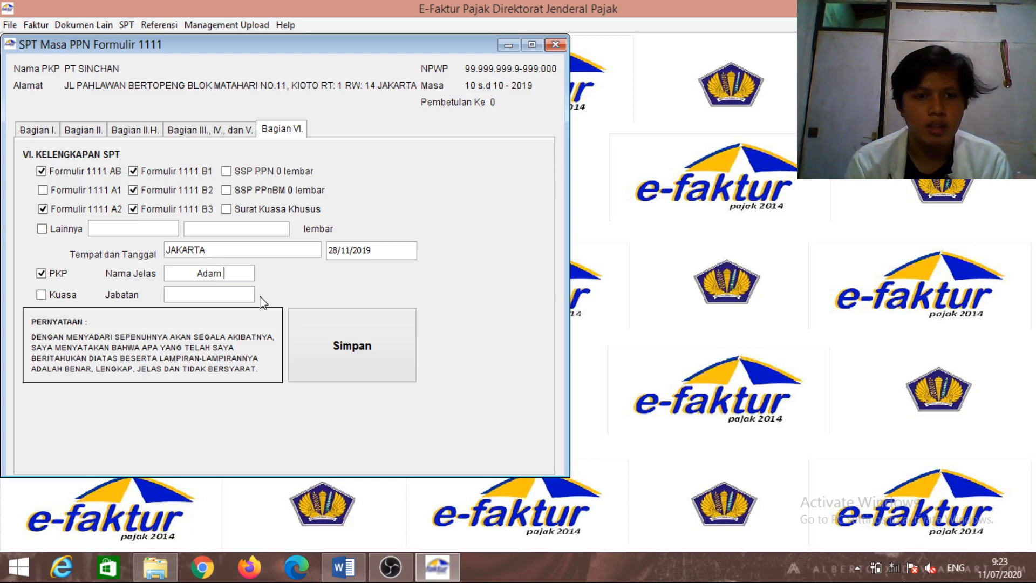
pyautogui.write('Nu')
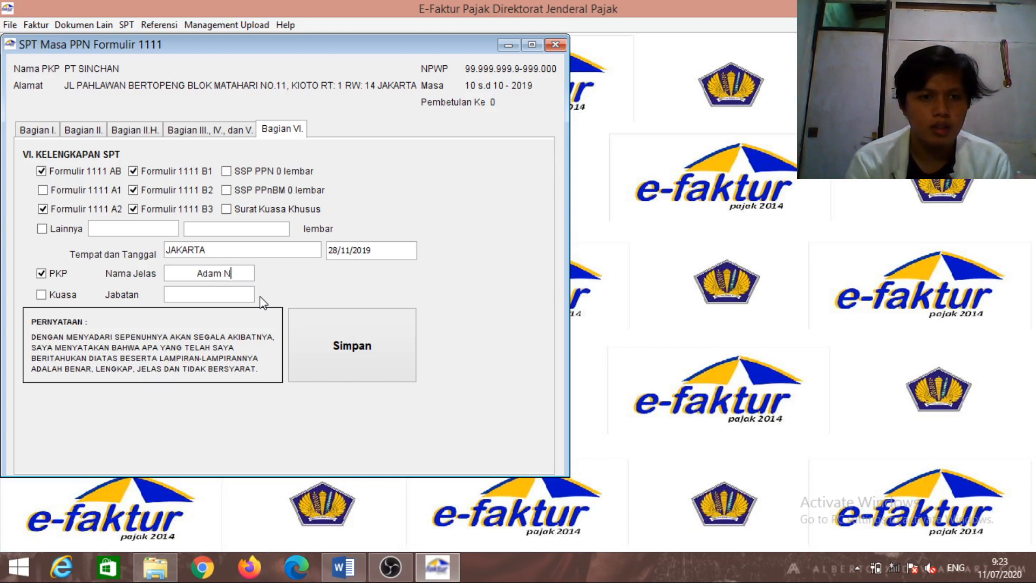
pyautogui.press('BackSpace')
pyautogui.press('BackSpace')
pyautogui.press('BackSpace')
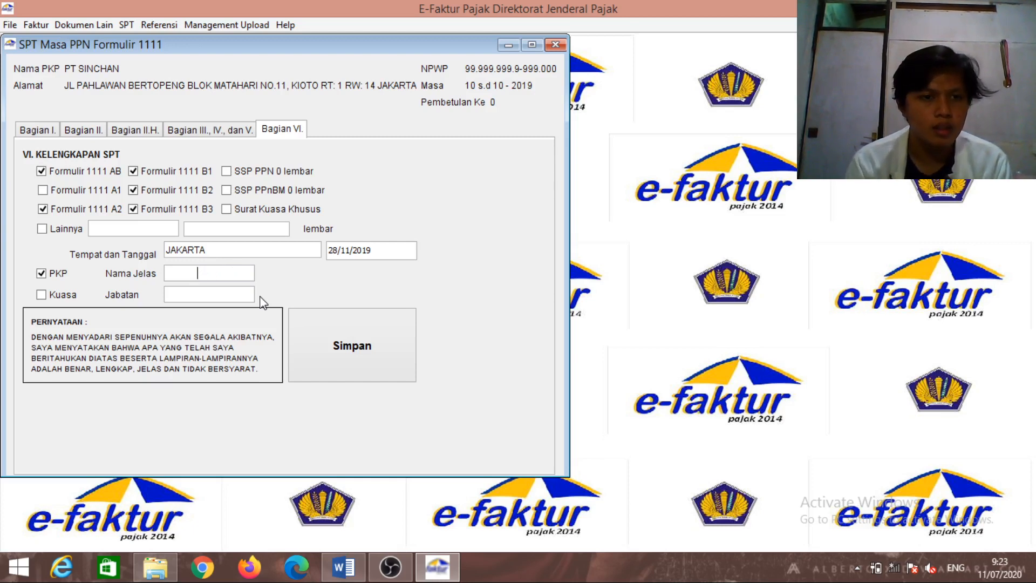
pyautogui.click(245, 248)
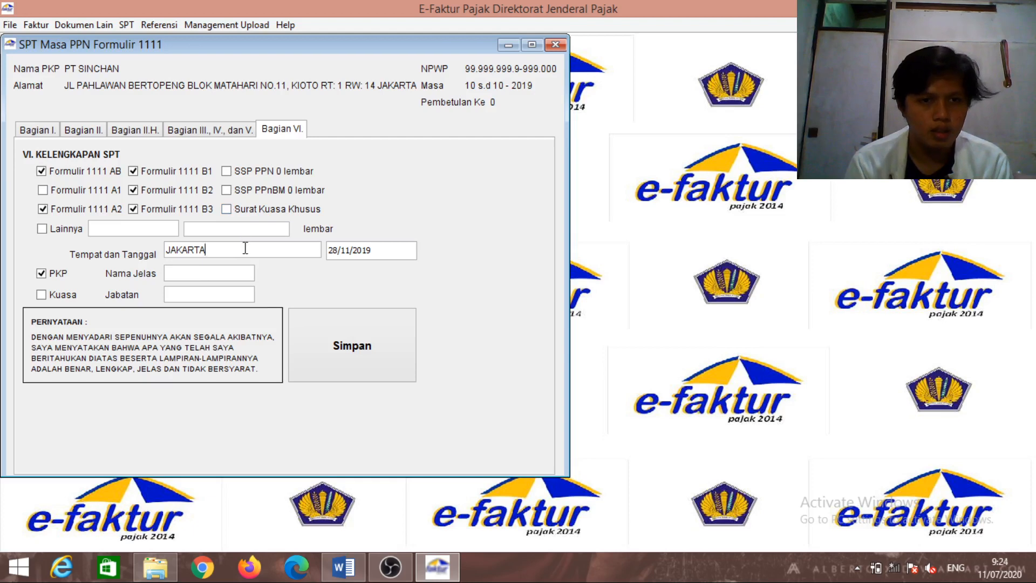
pyautogui.click(224, 273)
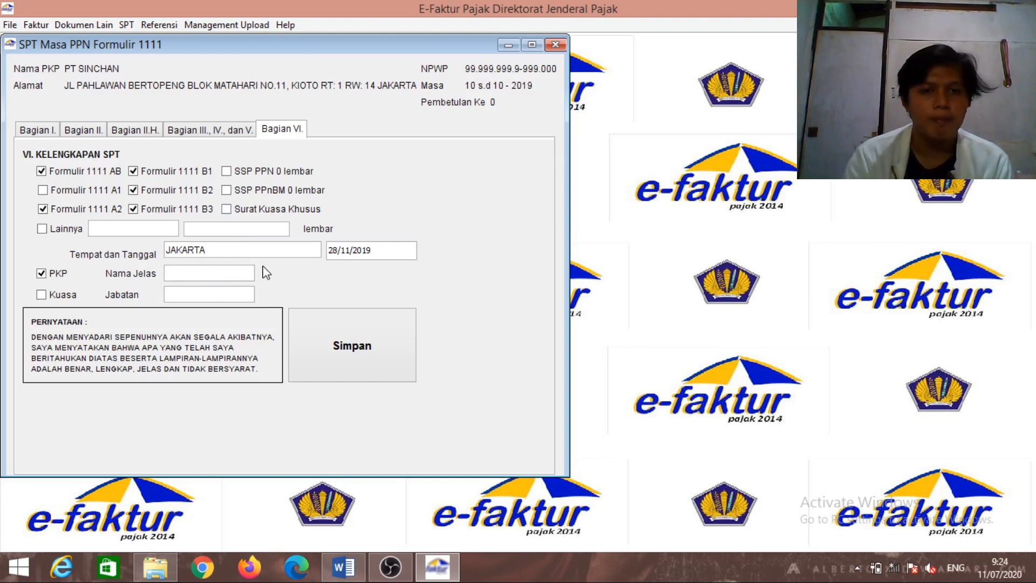
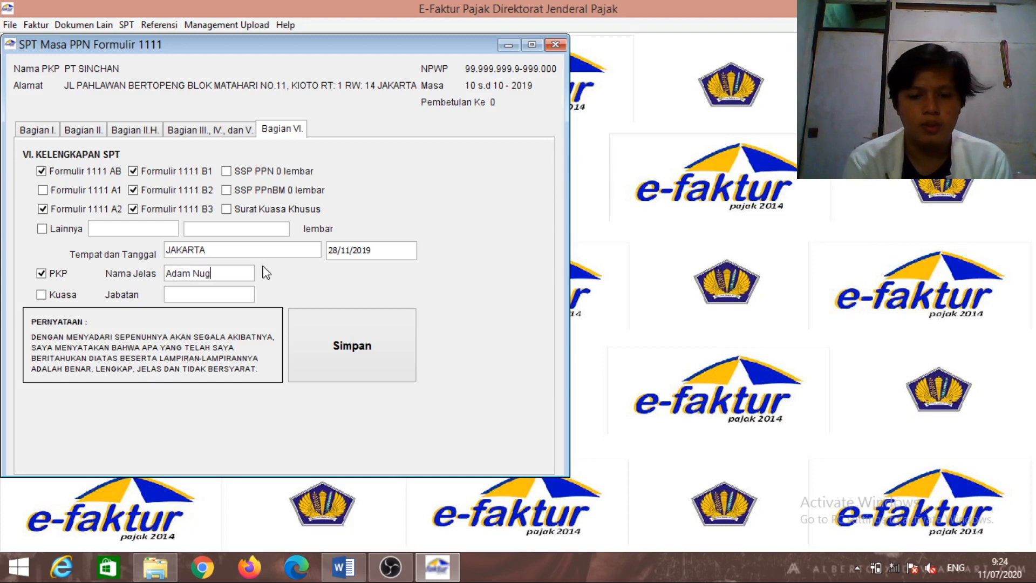
pyautogui.press('Tab')
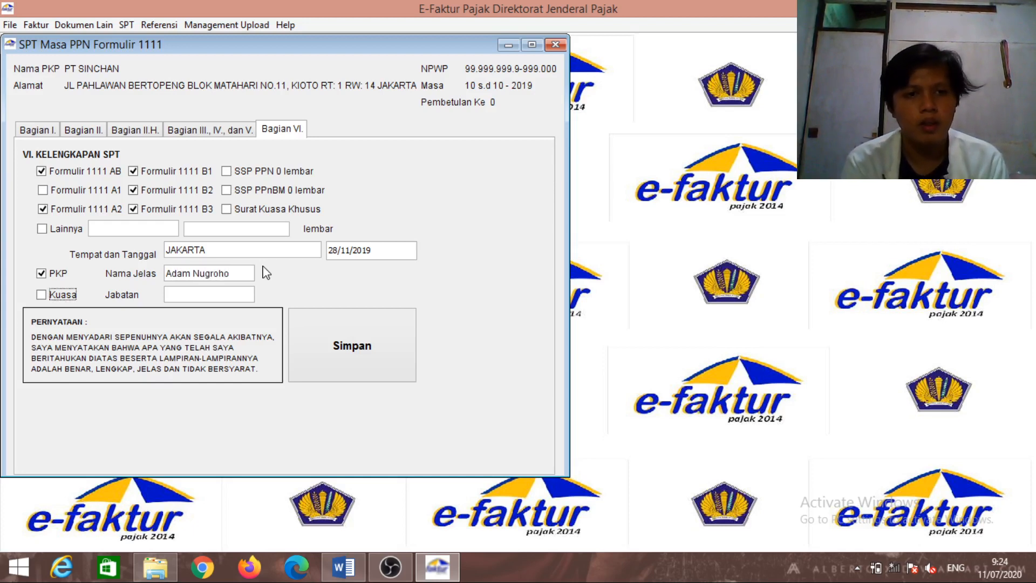
# Enter Direktur Keuangan as the position and save the return, dismissing the confirmation
pyautogui.click(215, 294)
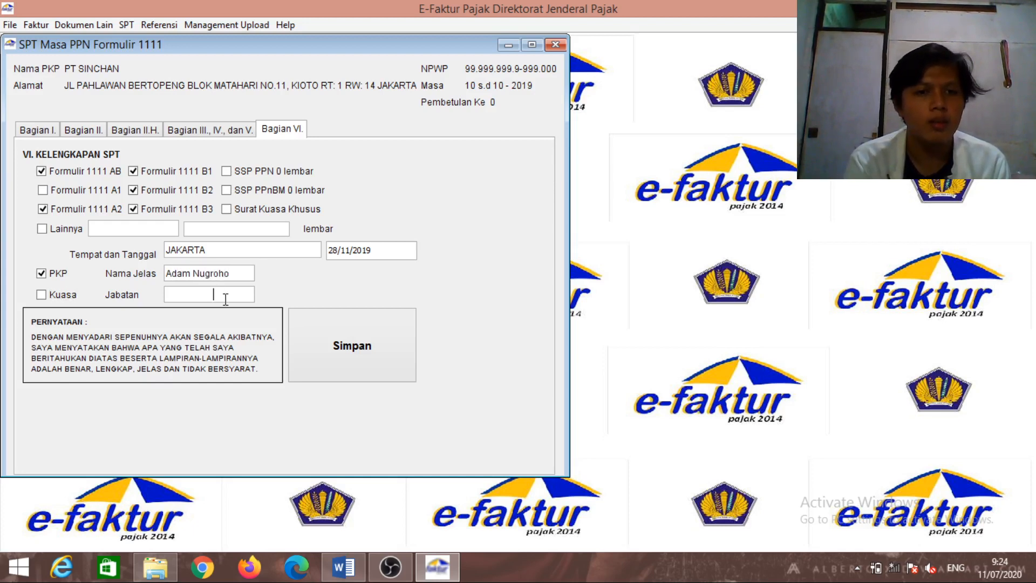
pyautogui.click(171, 295)
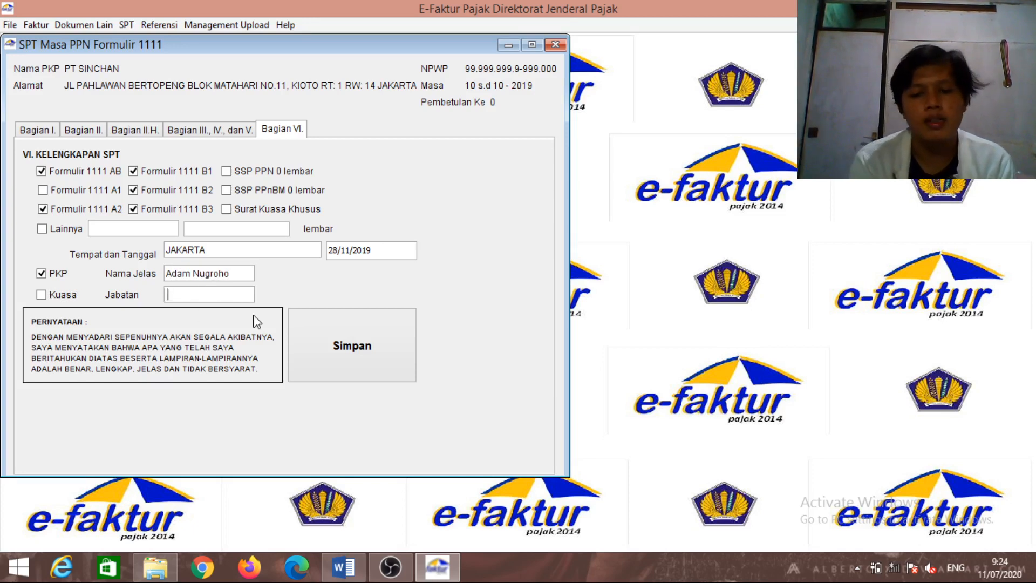
pyautogui.write('Di')
pyautogui.press('BackSpace')
pyautogui.press('BackSpace')
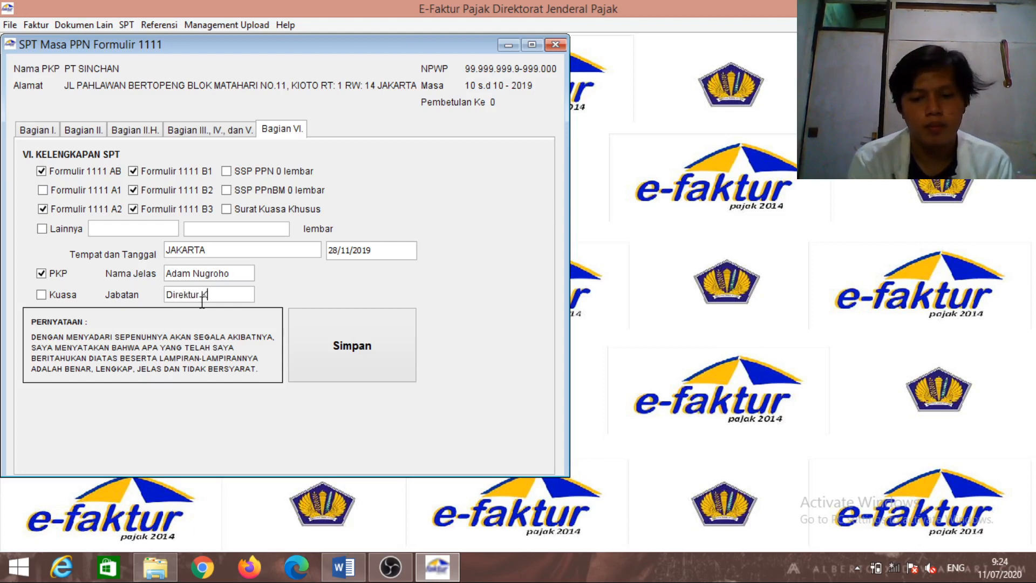
pyautogui.write('gan')
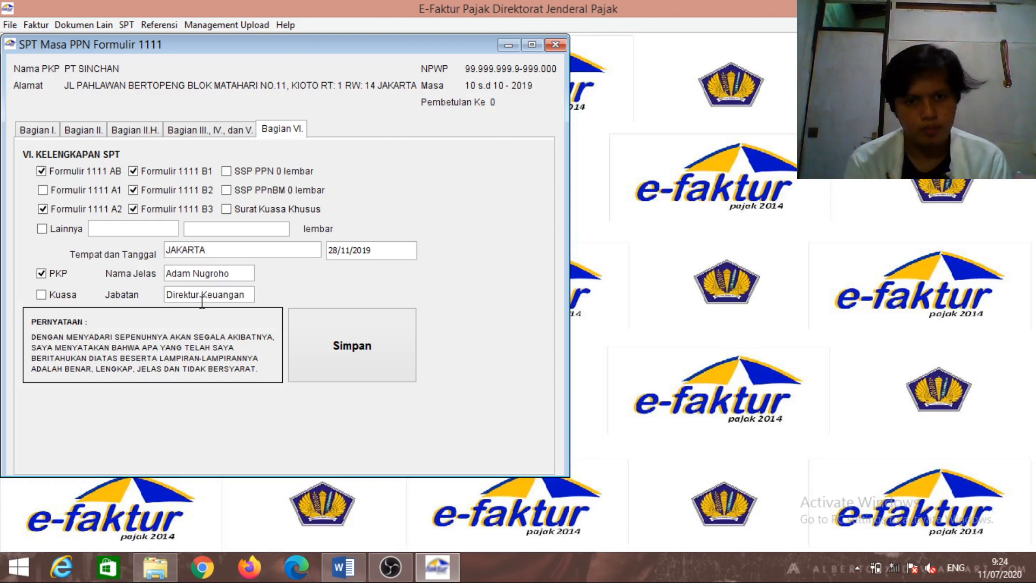
pyautogui.click(325, 333)
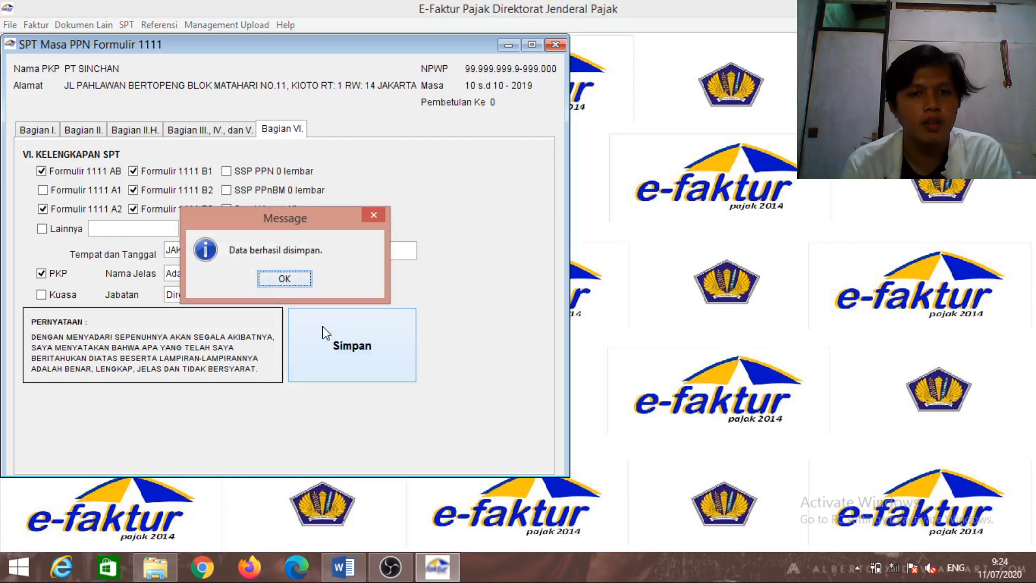
pyautogui.click(302, 279)
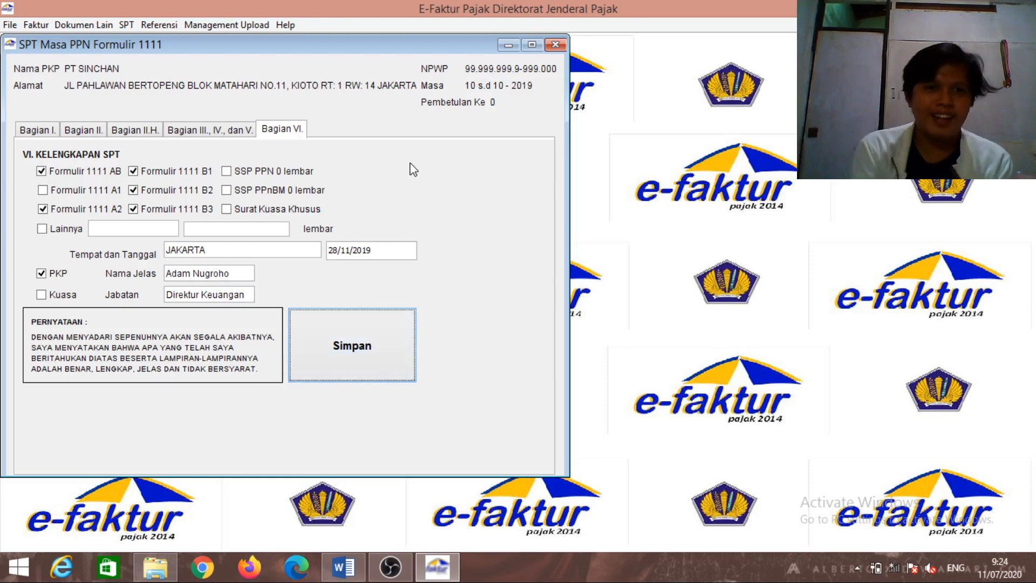
# Close the SPT form and export the 10-2019 return as CSV and PDF files to the Desktop
pyautogui.click(555, 45)
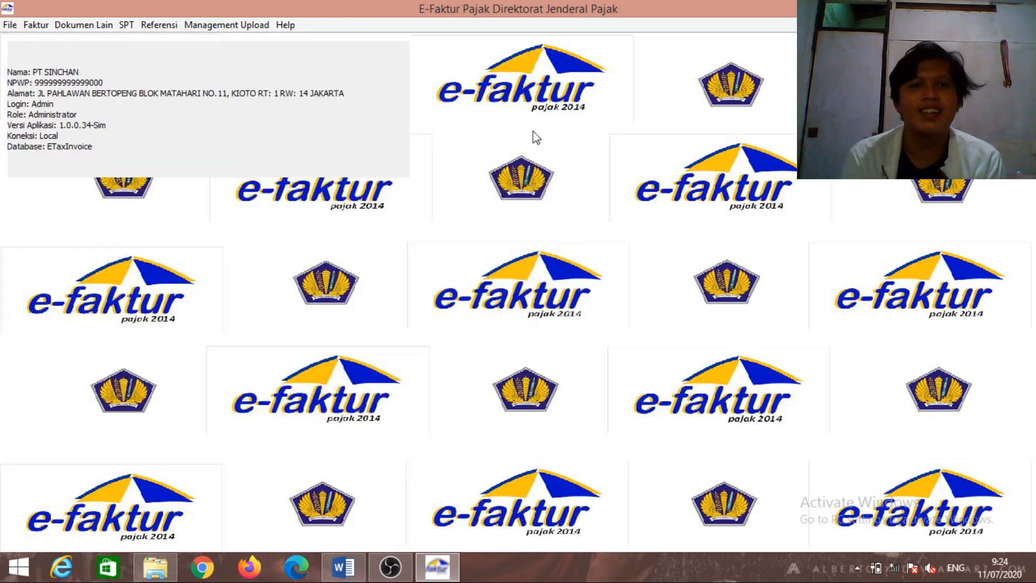
pyautogui.click(127, 27)
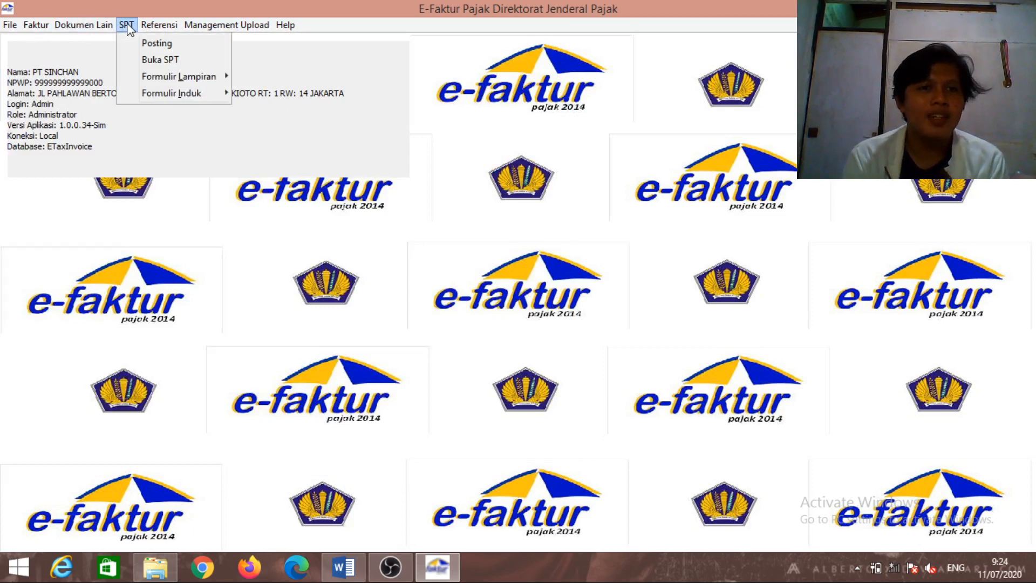
pyautogui.click(127, 26)
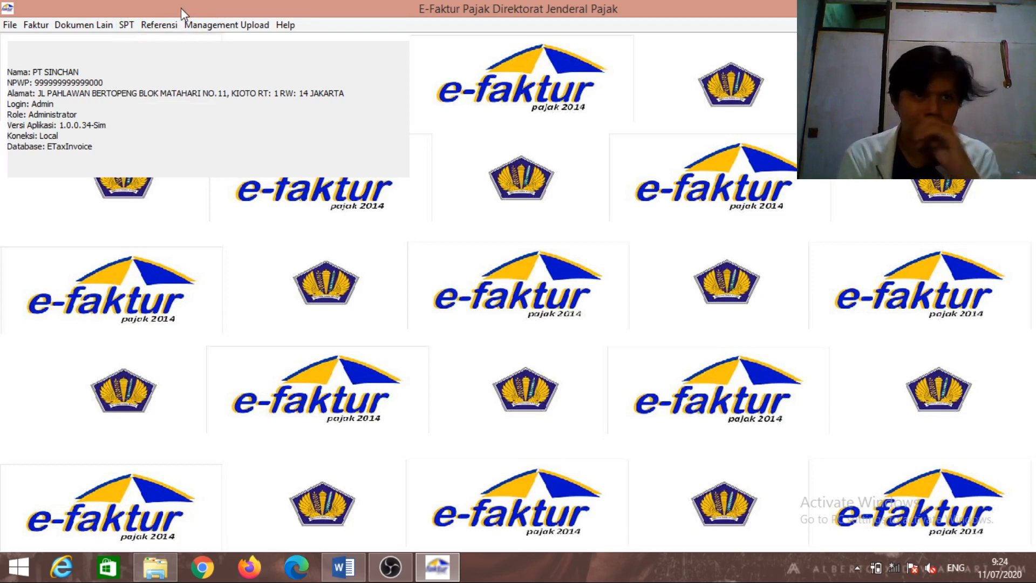
pyautogui.click(127, 25)
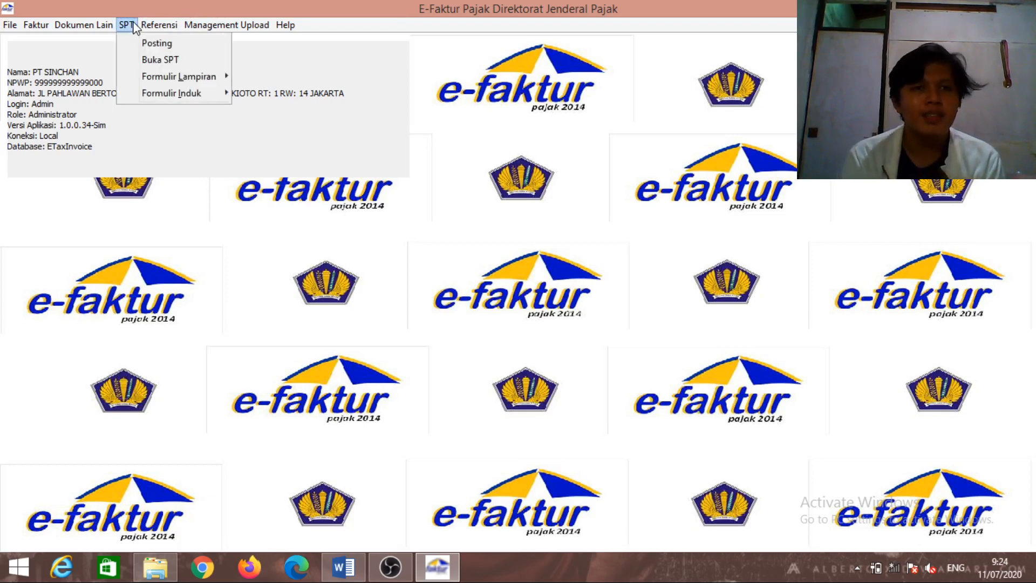
pyautogui.click(148, 60)
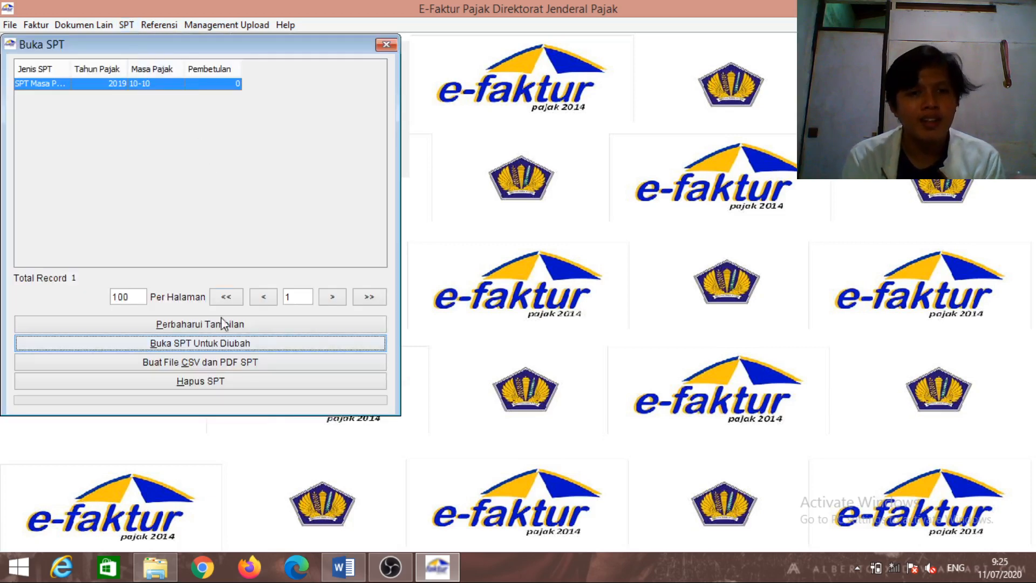
pyautogui.click(230, 370)
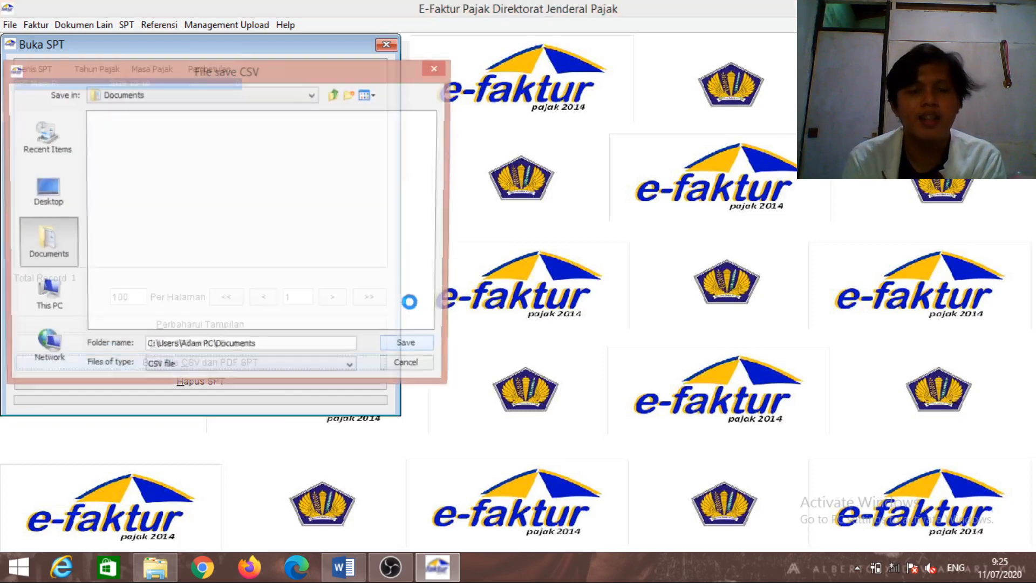
pyautogui.click(68, 184)
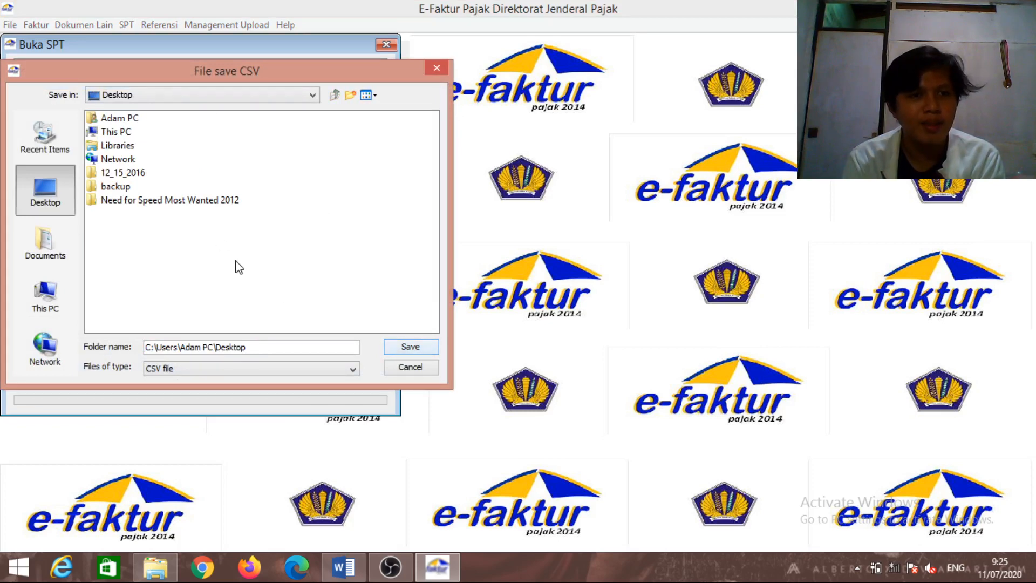
pyautogui.click(404, 348)
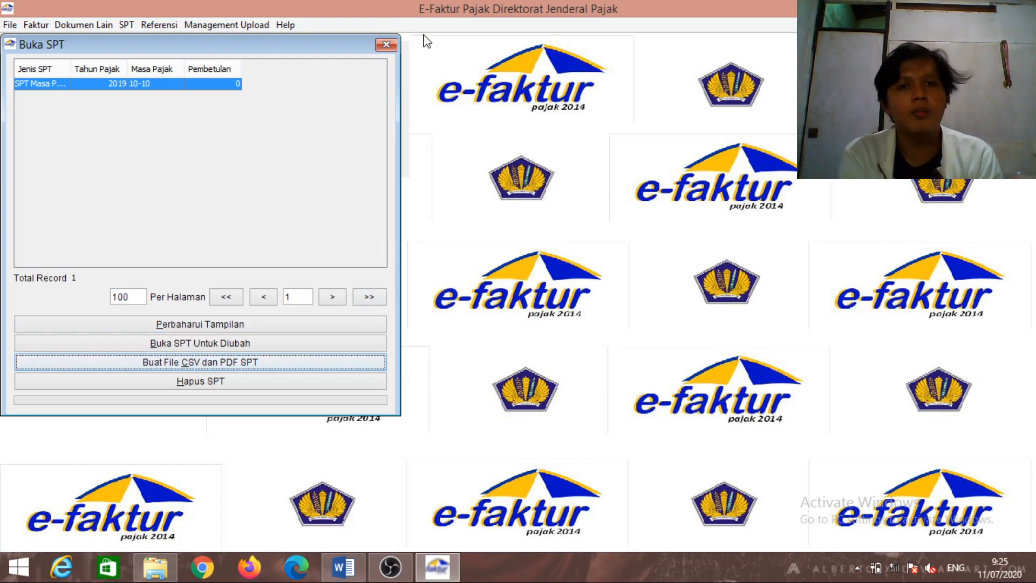
pyautogui.click(394, 45)
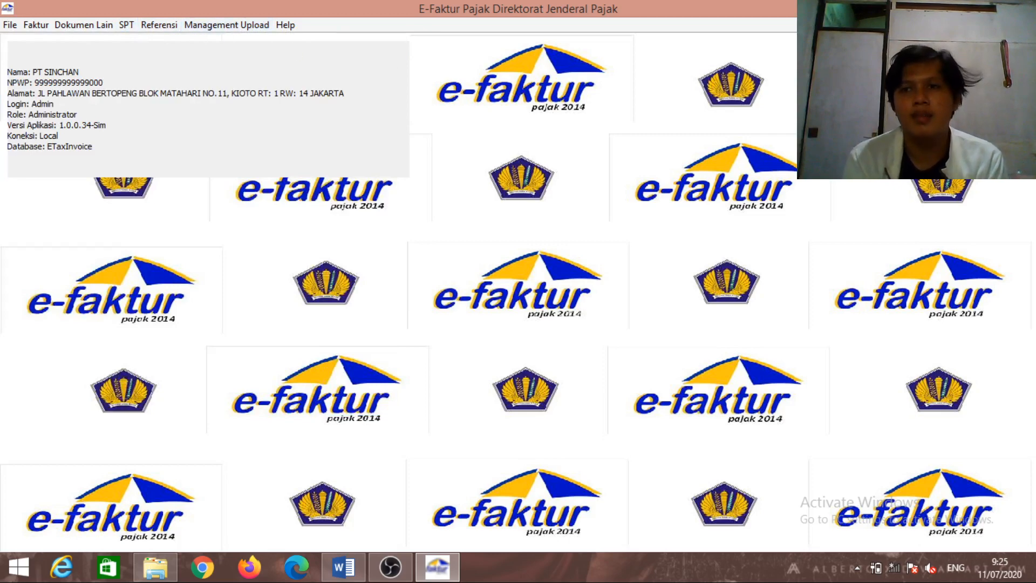
# Close e-Faktur, relaunch ETaxInvoice.exe, hide the recorder, and bring e-Faktur forward
pyautogui.hotkey('alt', 'F4')
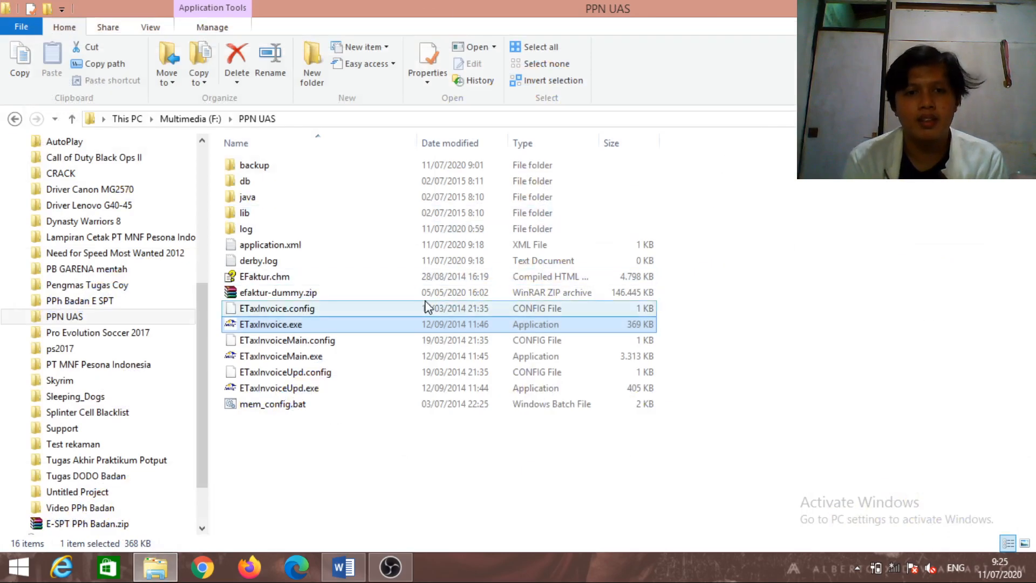
pyautogui.doubleClick(430, 324)
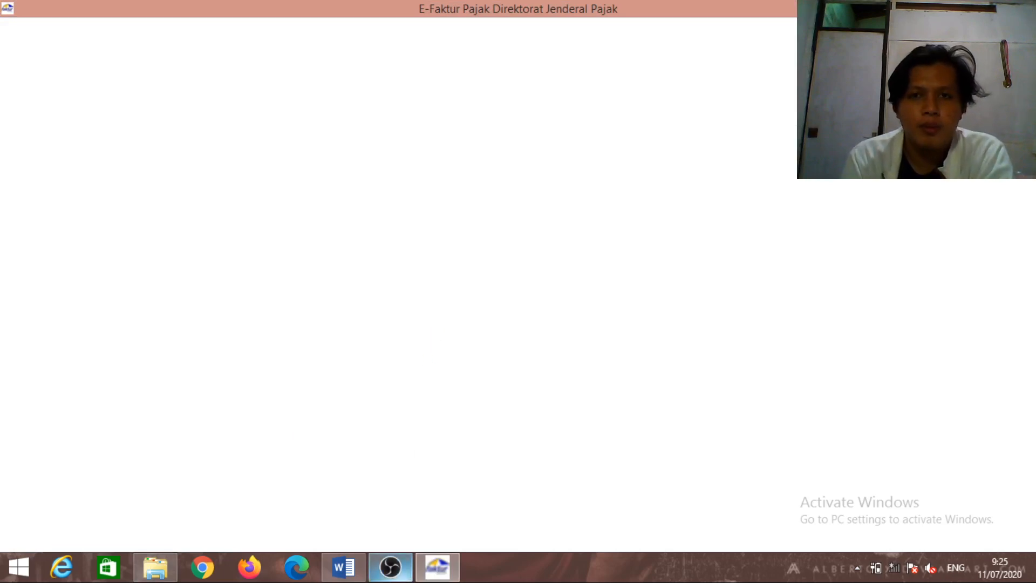
pyautogui.click(390, 567)
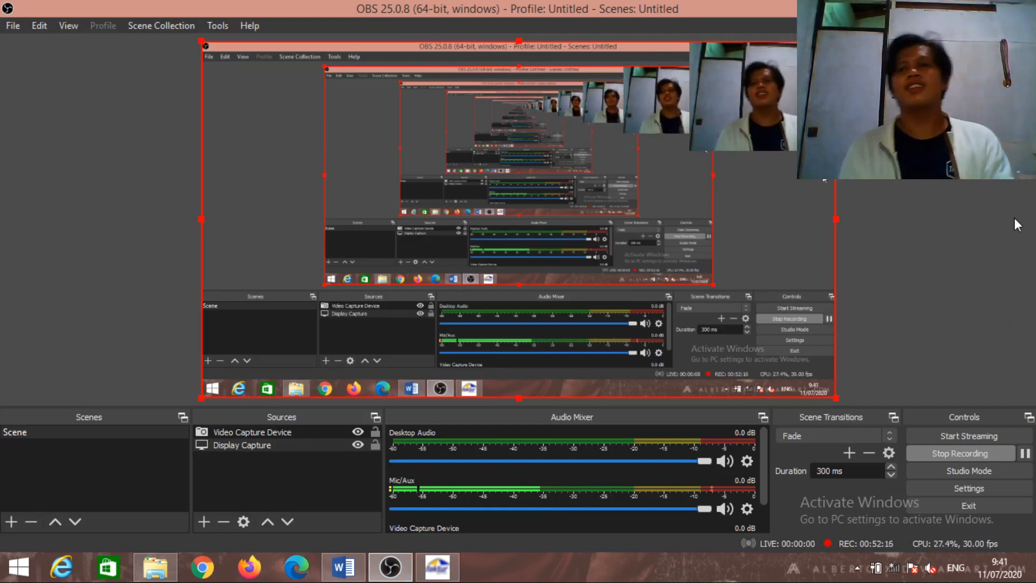
pyautogui.click(974, 8)
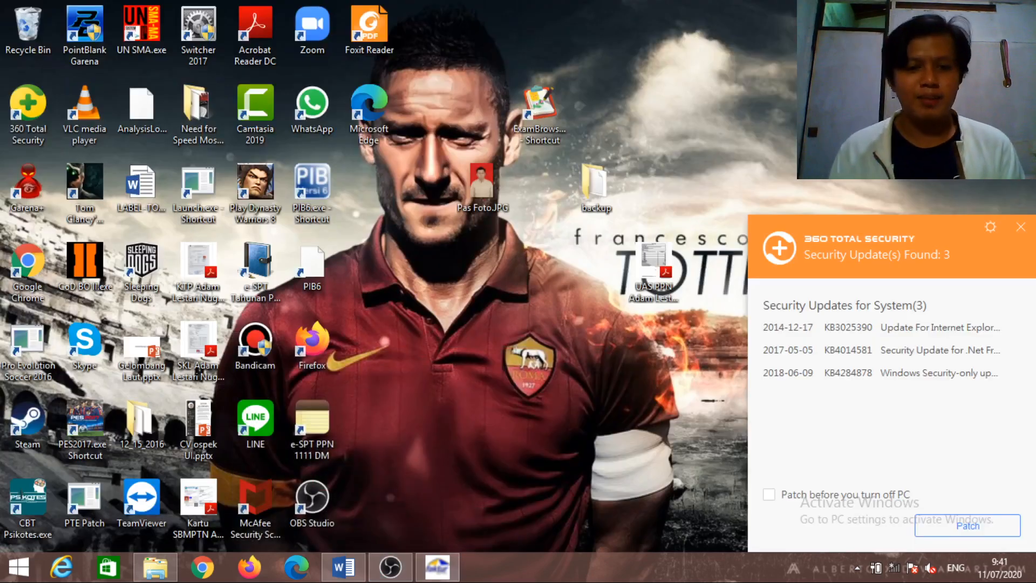
pyautogui.click(436, 566)
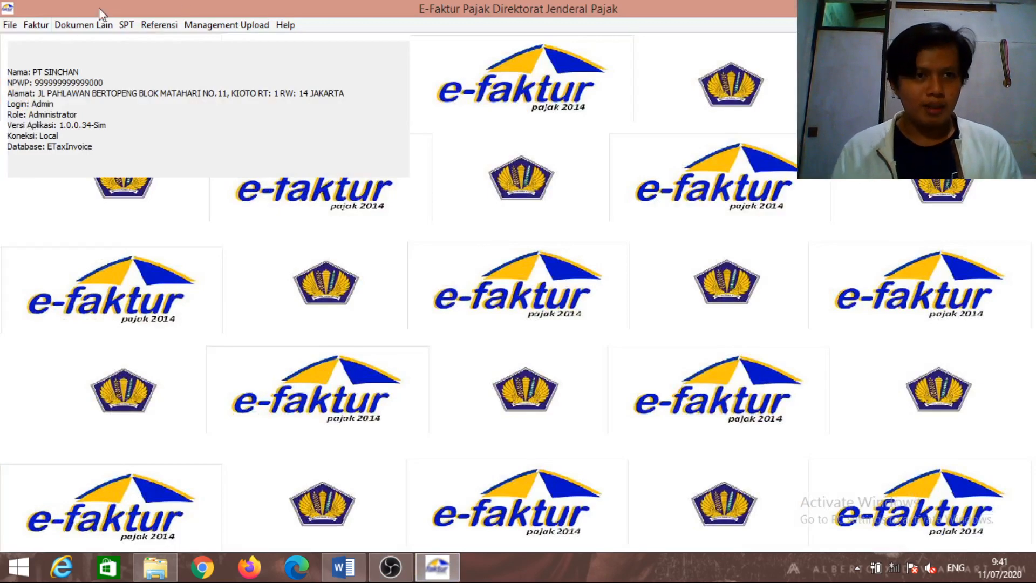
# Refresh and review the output and input tax invoice lists
pyautogui.click(48, 27)
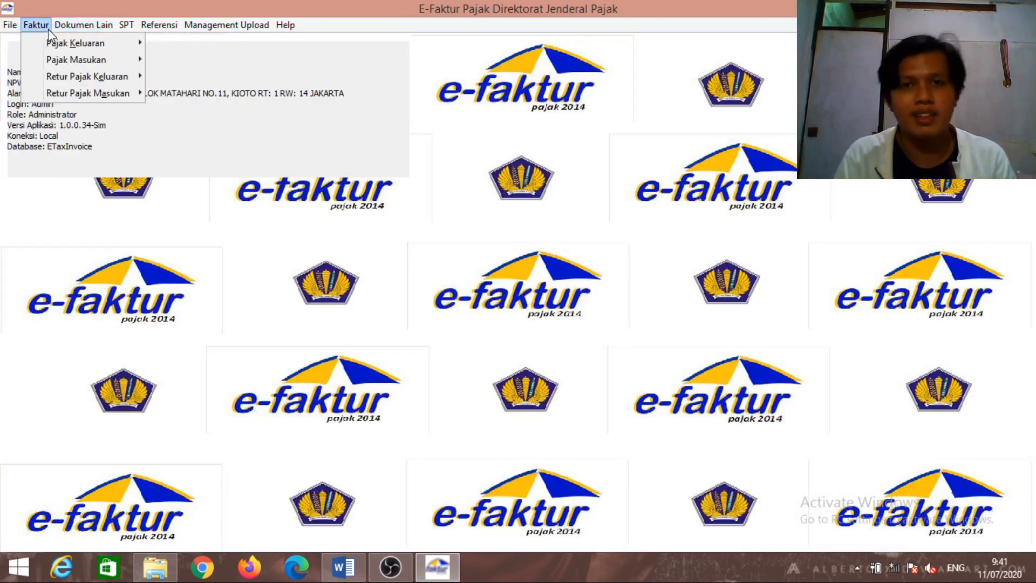
pyautogui.moveTo(64, 46)
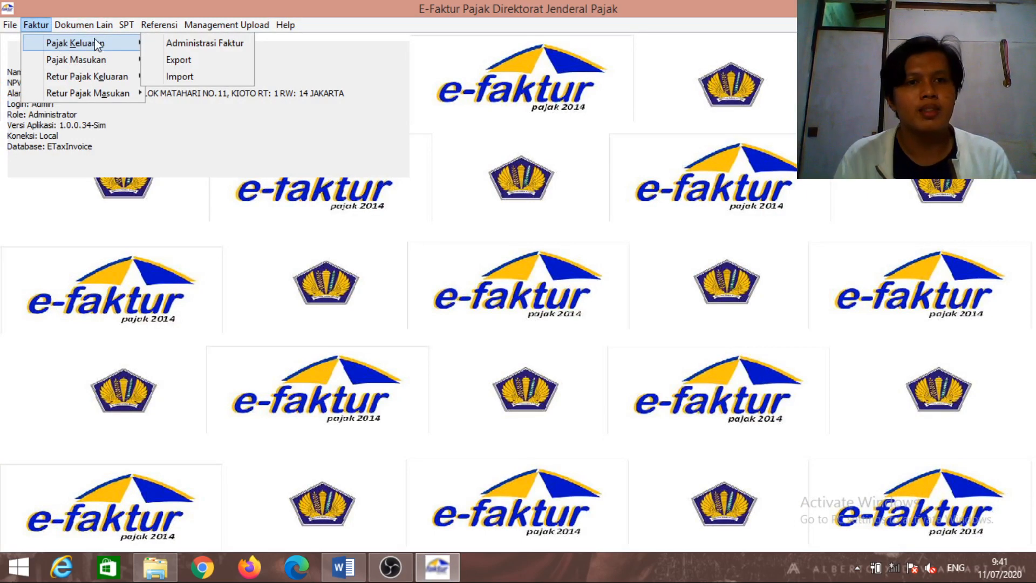
pyautogui.click(178, 44)
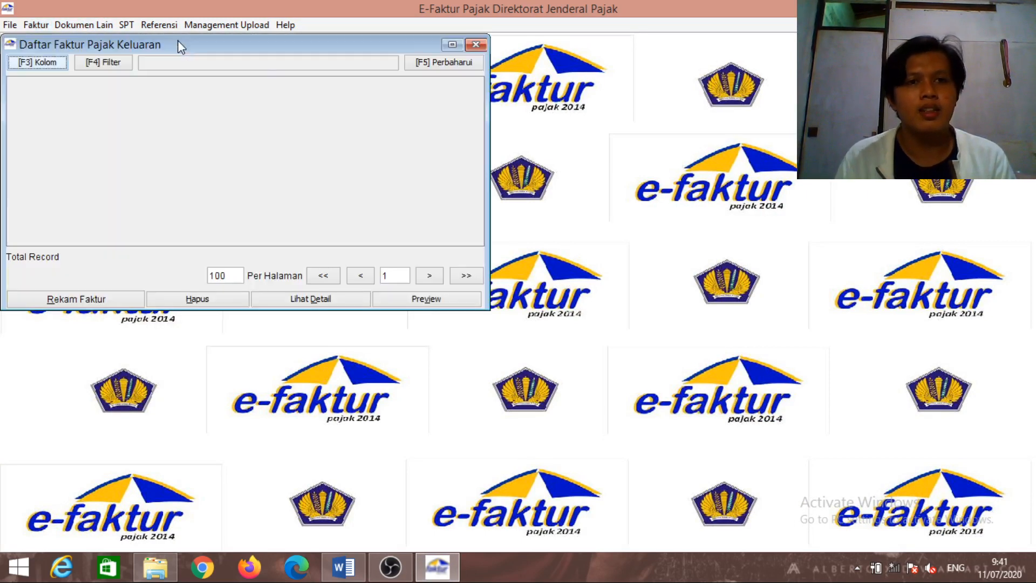
pyautogui.click(416, 62)
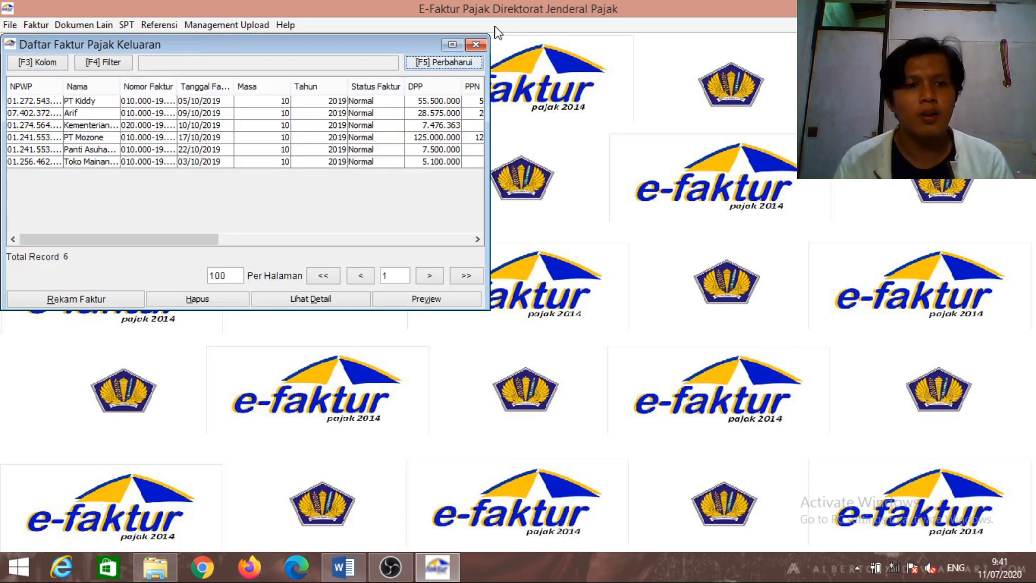
pyautogui.click(475, 45)
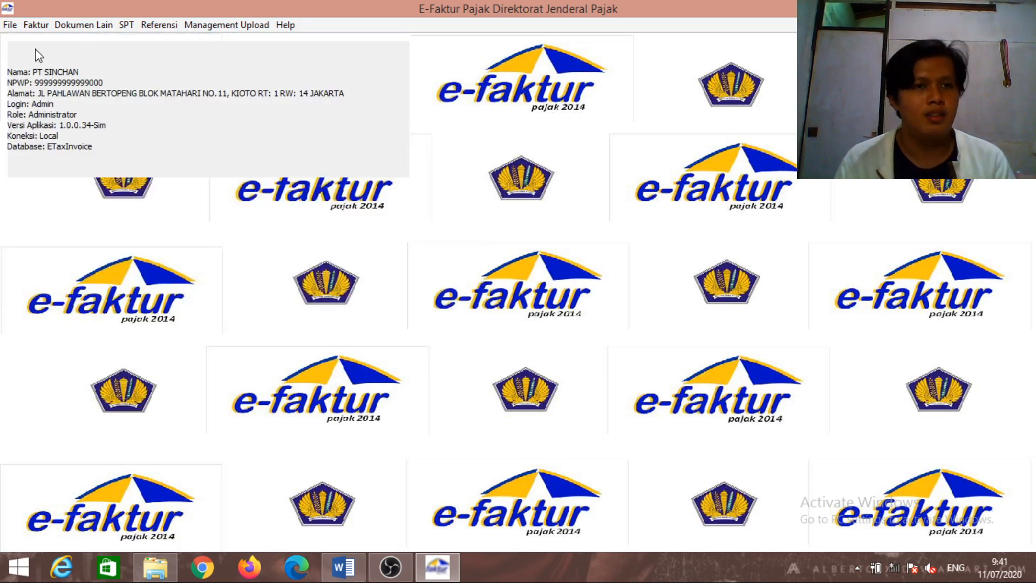
pyautogui.click(41, 27)
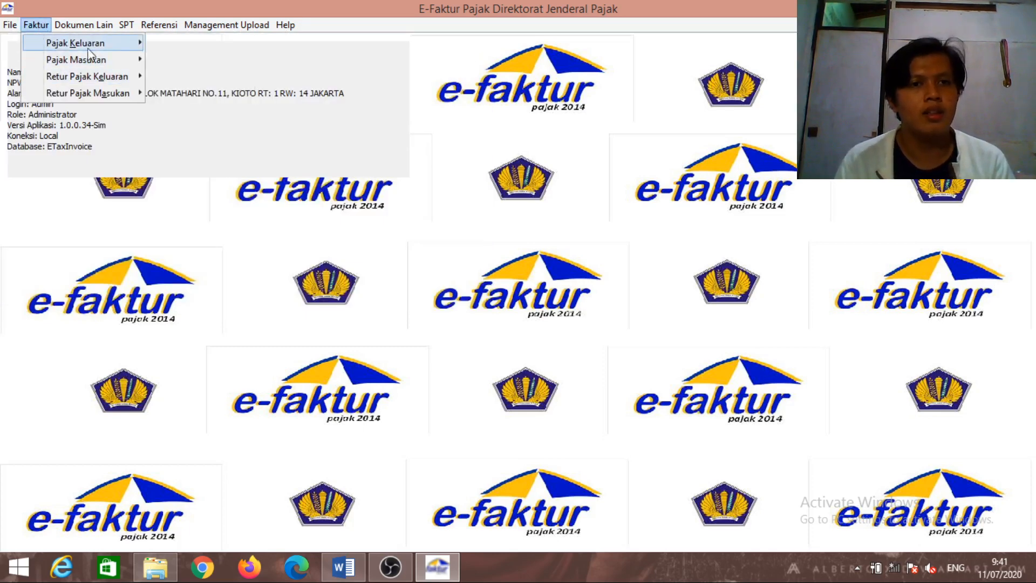
pyautogui.moveTo(116, 53)
pyautogui.click(170, 60)
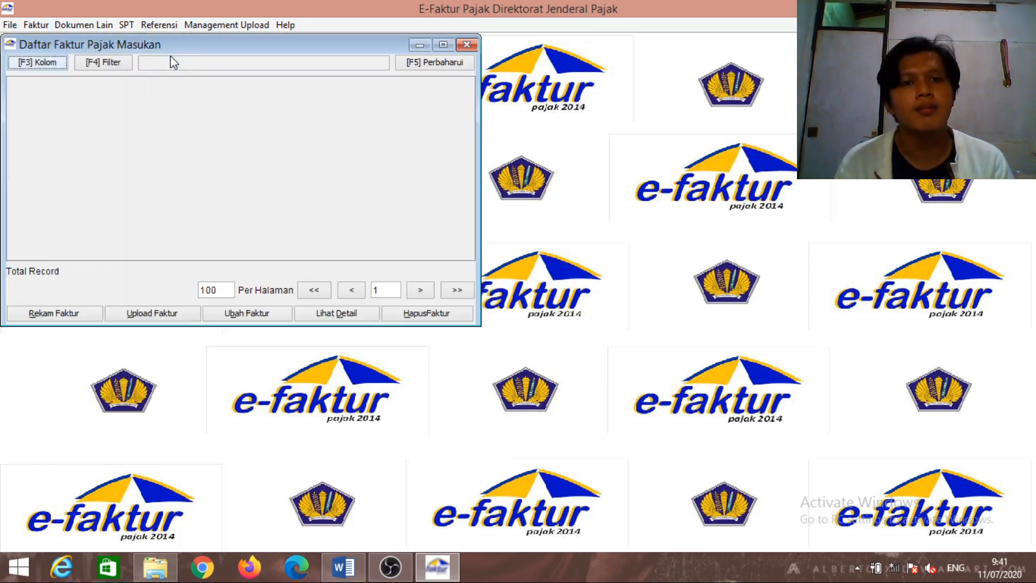
pyautogui.click(425, 67)
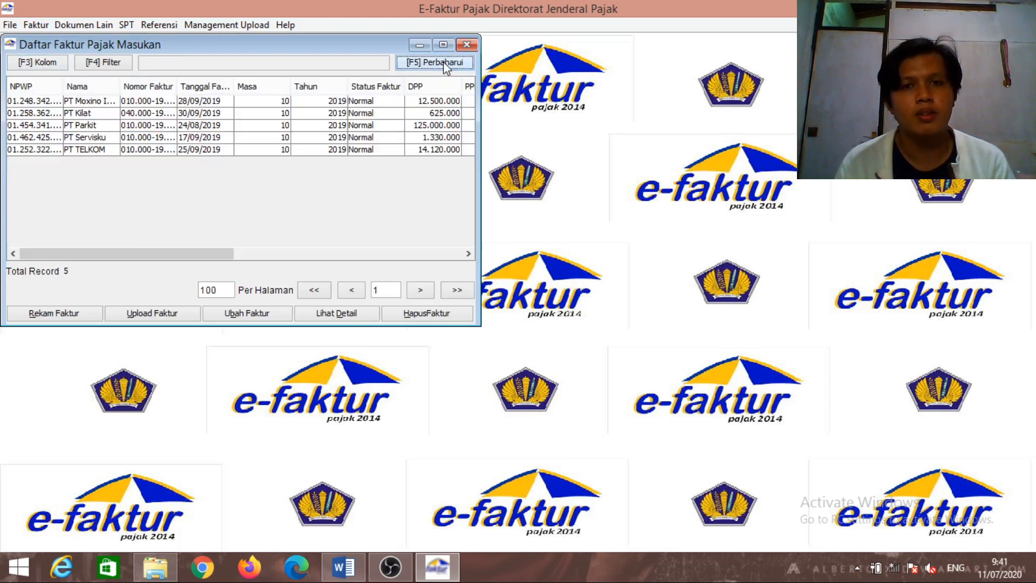
pyautogui.click(467, 45)
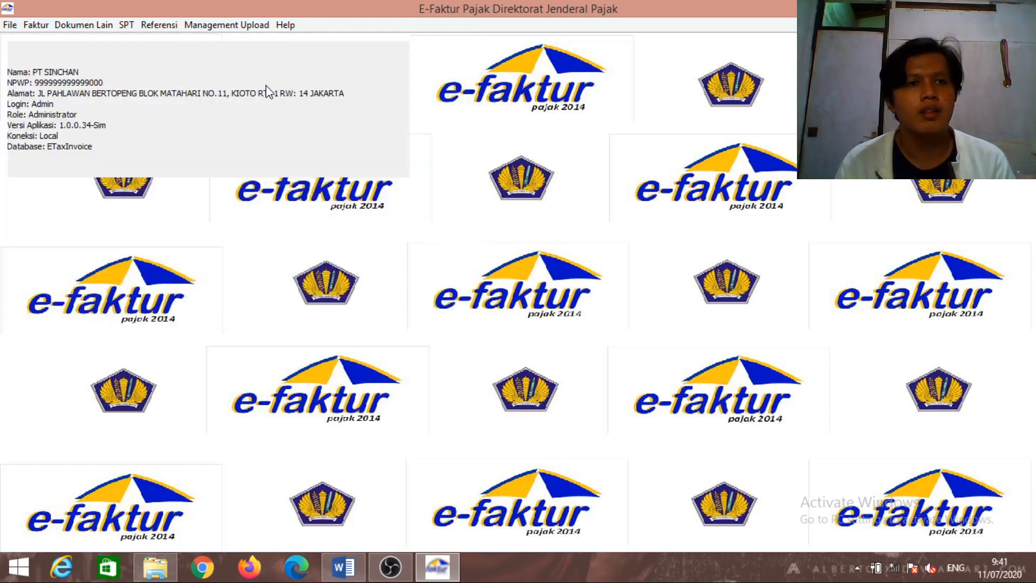
# Check the output and input return-note lists, then exit e-Faktur
pyautogui.click(45, 25)
pyautogui.moveTo(68, 83)
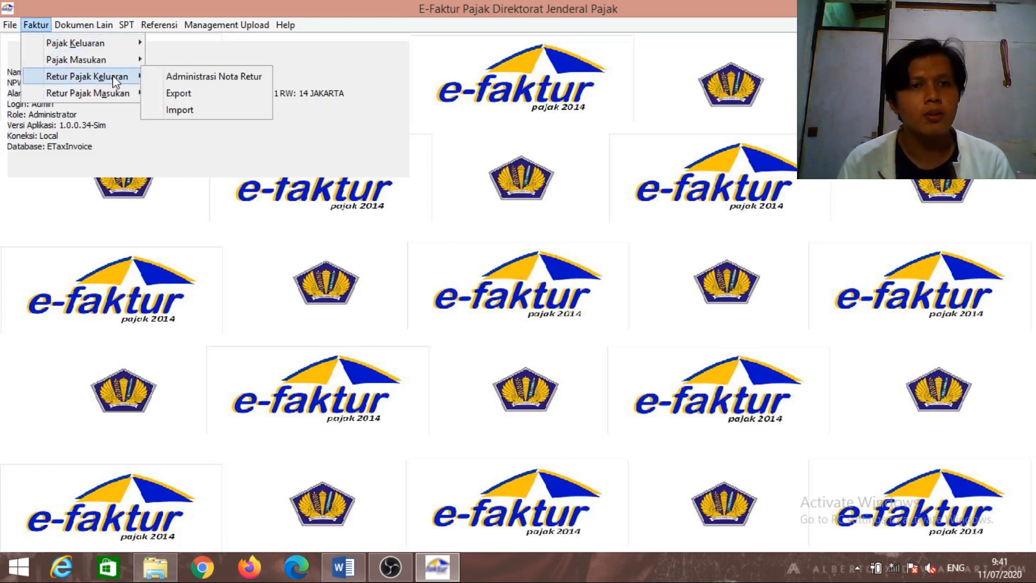
pyautogui.click(176, 76)
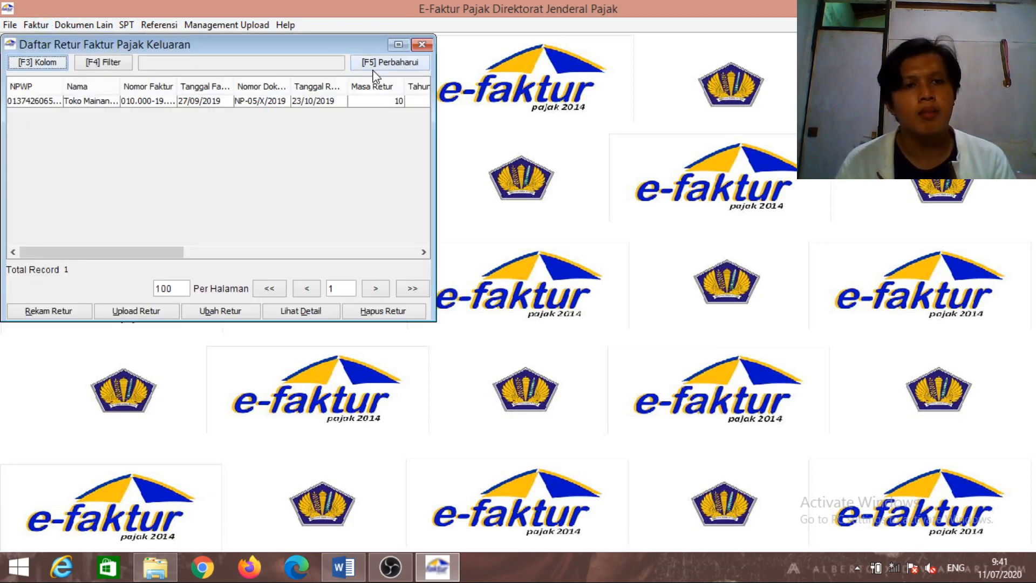
pyautogui.click(422, 45)
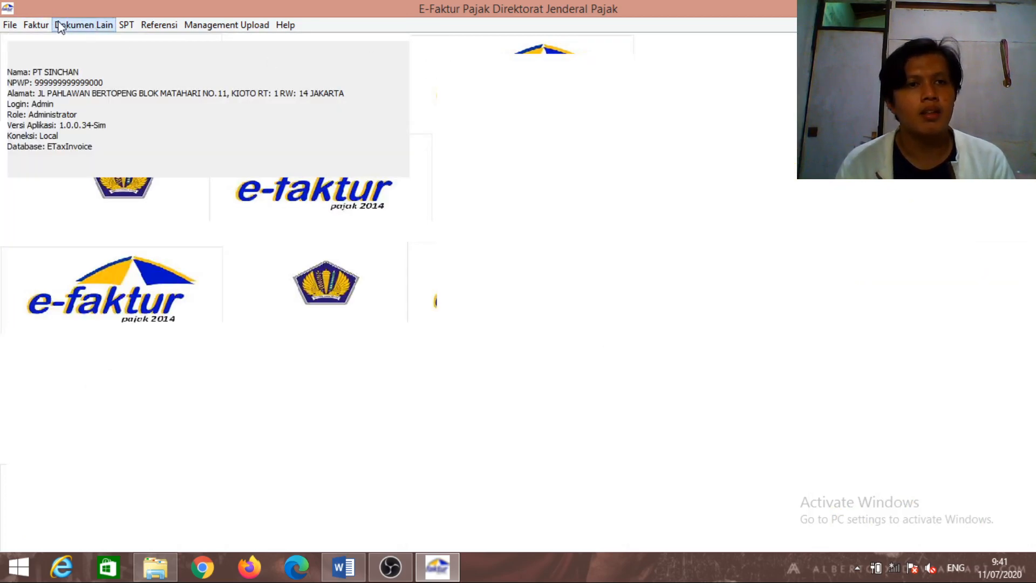
pyautogui.click(36, 25)
pyautogui.moveTo(104, 93)
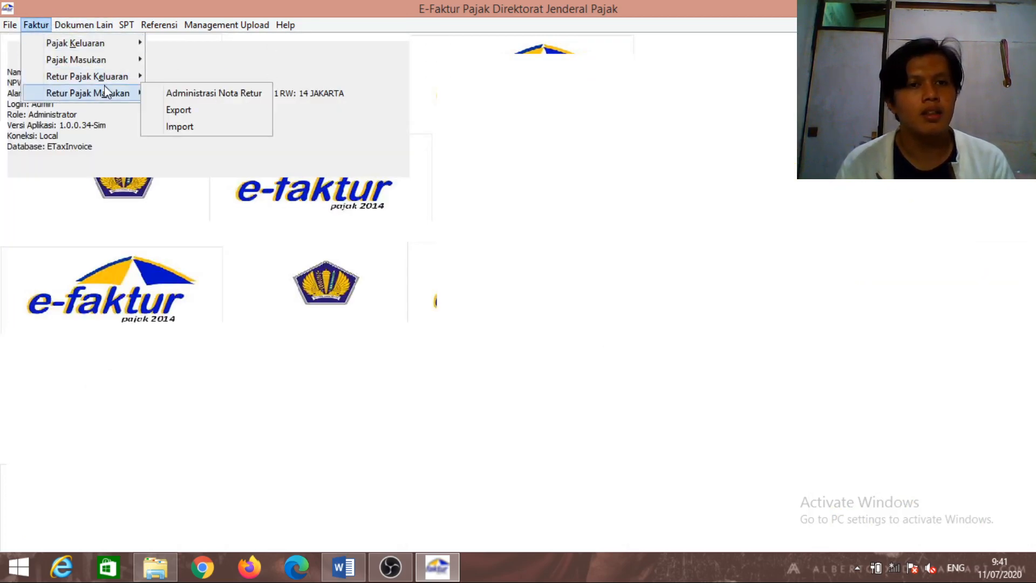
pyautogui.click(177, 99)
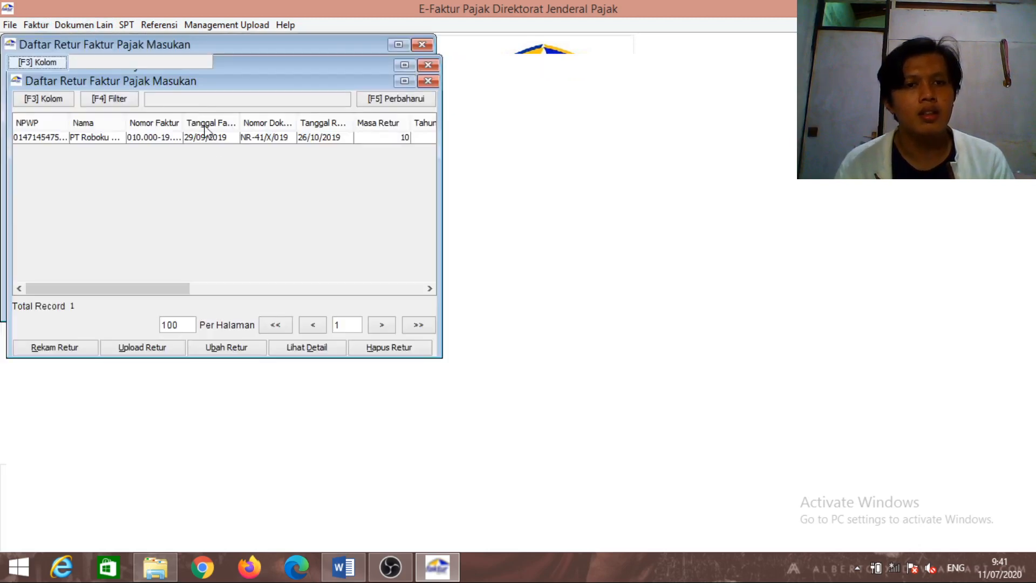
pyautogui.click(429, 82)
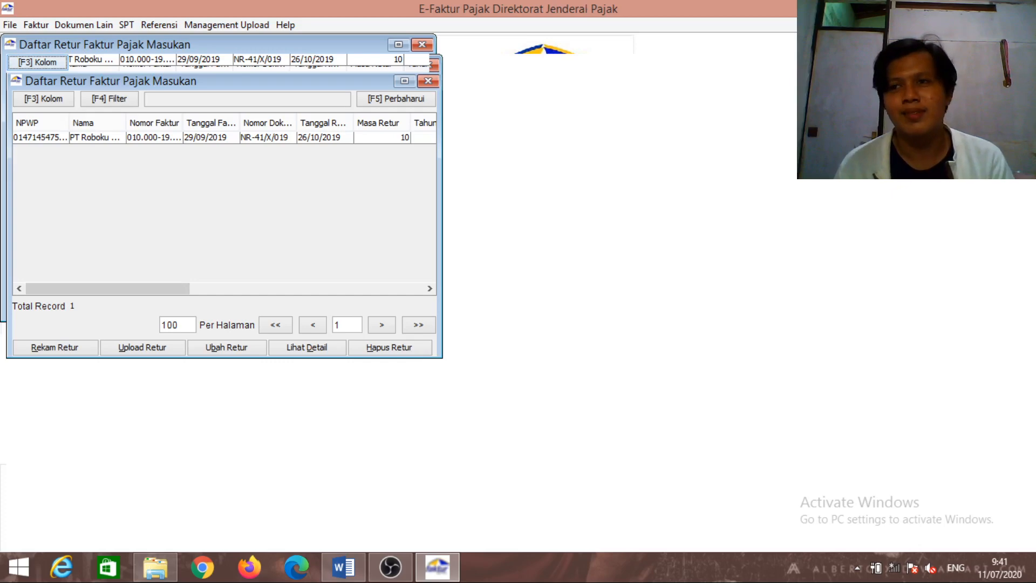
pyautogui.click(1024, 7)
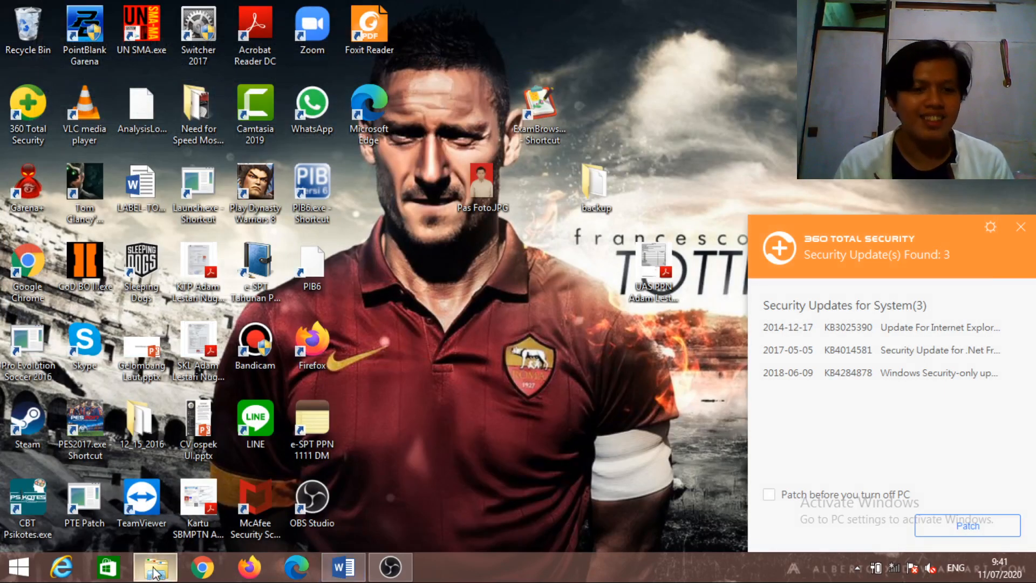
# Restore the PPN UAS folder window and launch ETaxInvoice.exe to restart e-Faktur
pyautogui.click(254, 494)
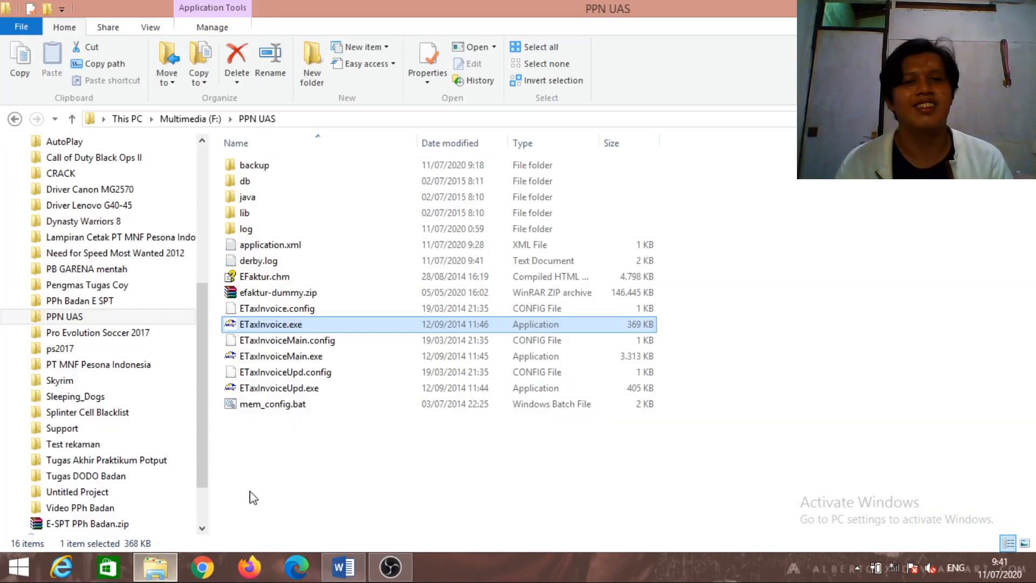
pyautogui.doubleClick(338, 324)
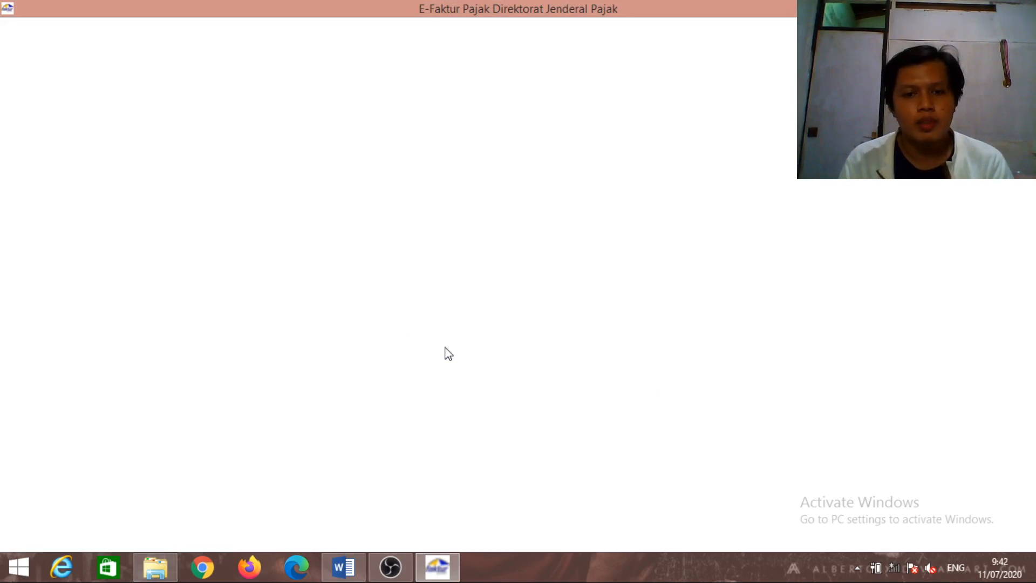
# Dismiss the ETAX-40001 error, connect to the local ETaxInvoice database and log in as Admin
pyautogui.moveTo(391, 578)
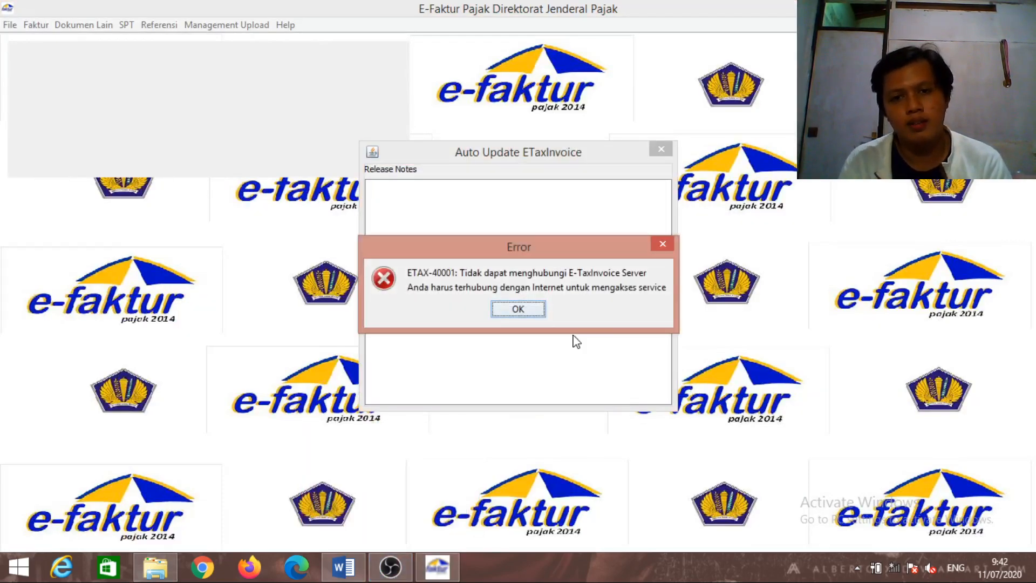
pyautogui.click(517, 309)
pyautogui.click(563, 374)
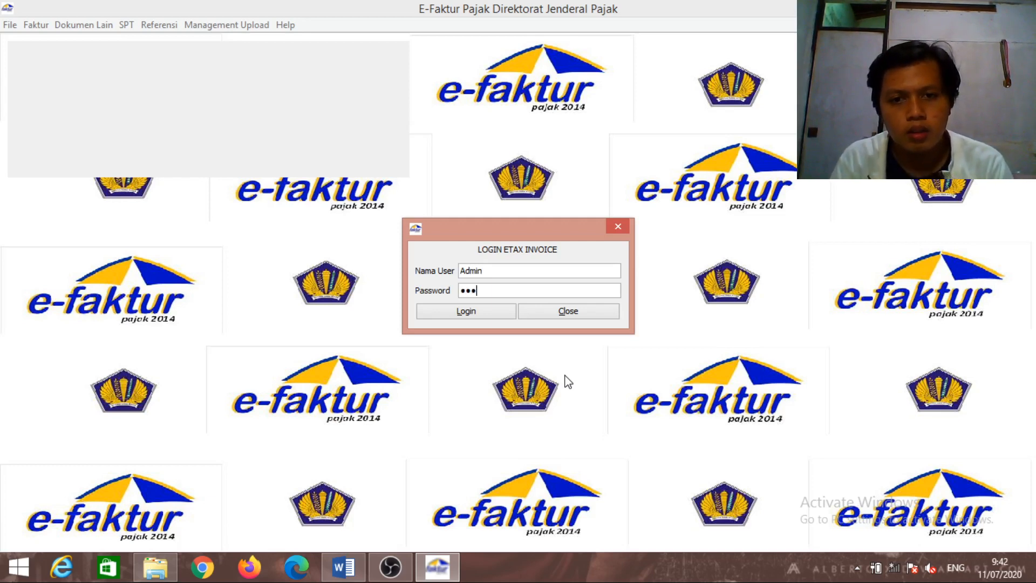
pyautogui.press('Return')
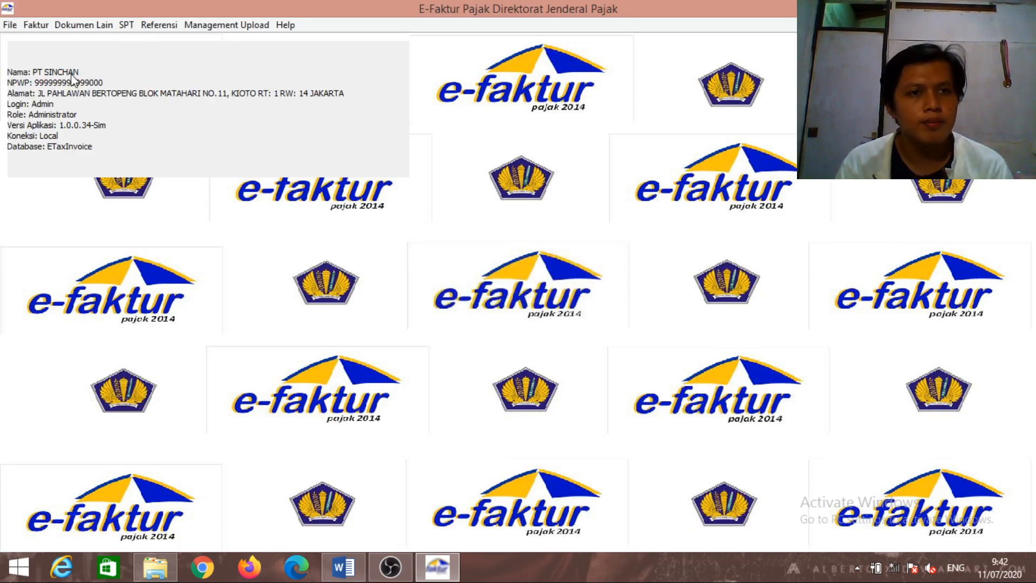
pyautogui.click(43, 26)
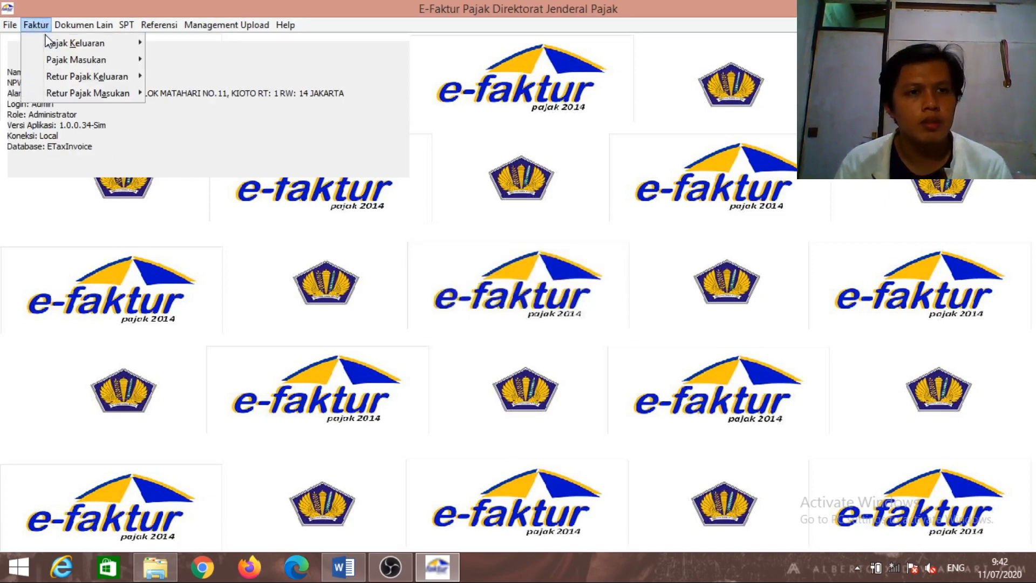
pyautogui.moveTo(49, 43)
pyautogui.click(164, 44)
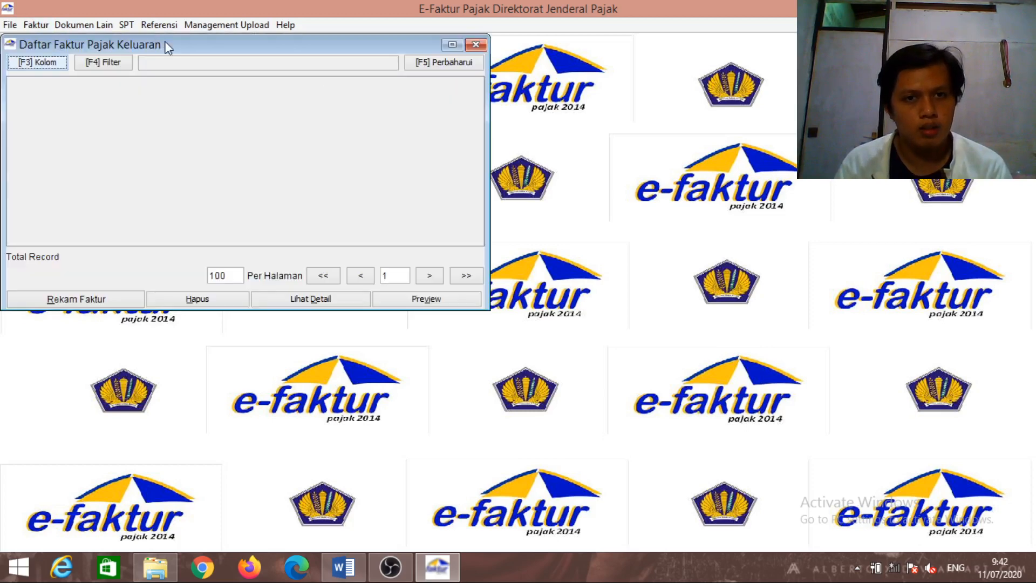
pyautogui.click(416, 63)
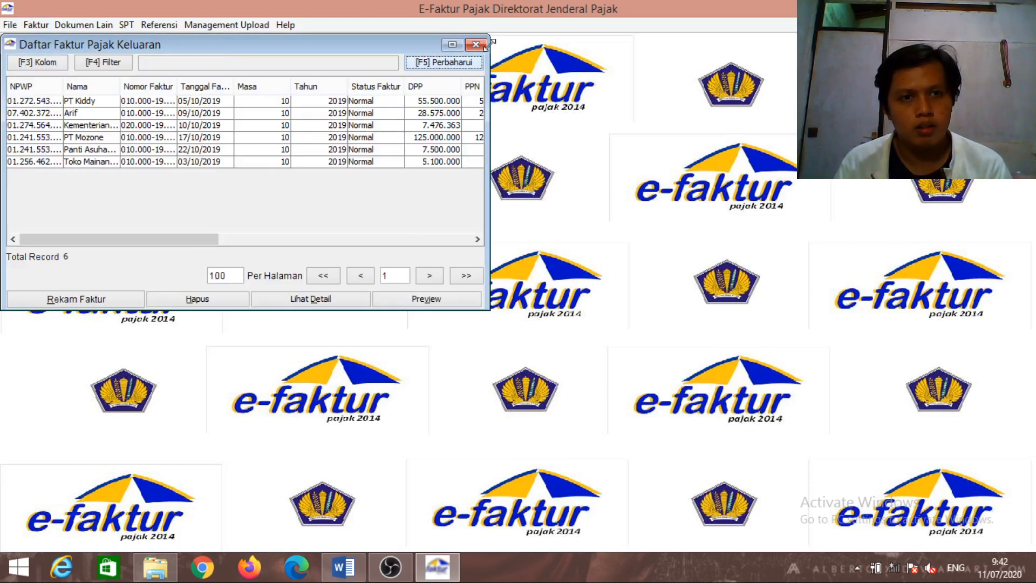
pyautogui.click(483, 44)
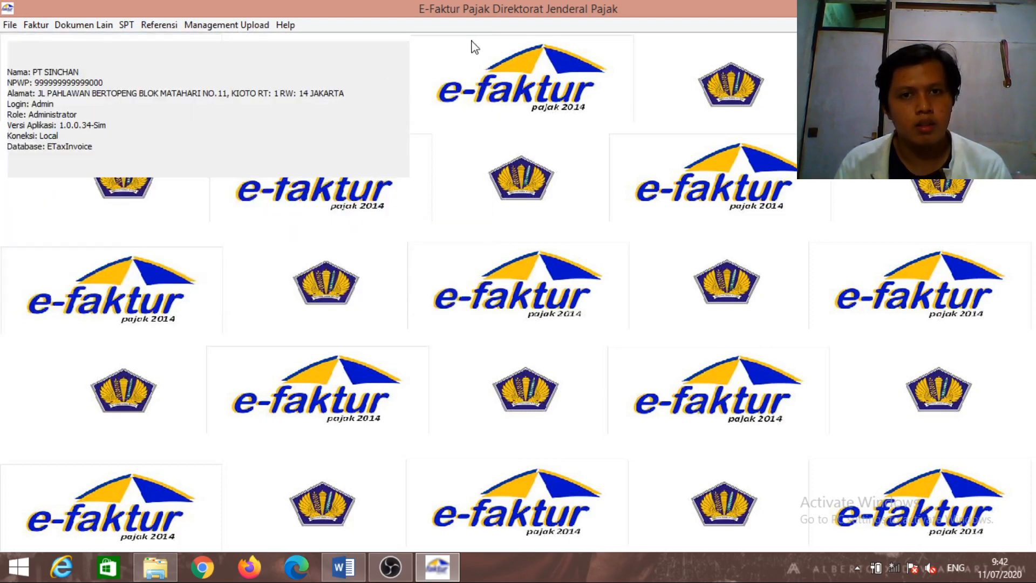
pyautogui.click(36, 27)
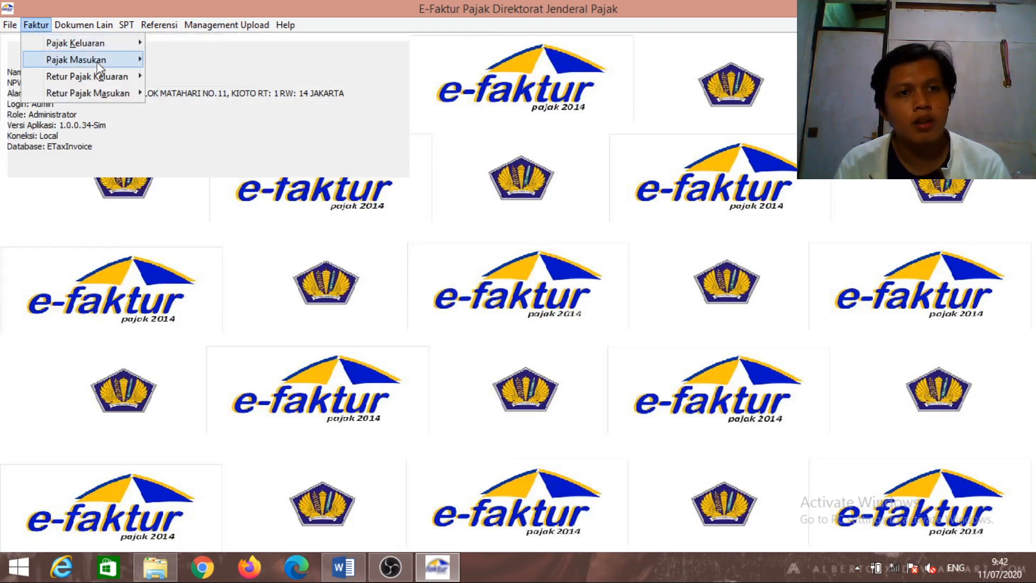
pyautogui.moveTo(103, 66)
pyautogui.click(168, 58)
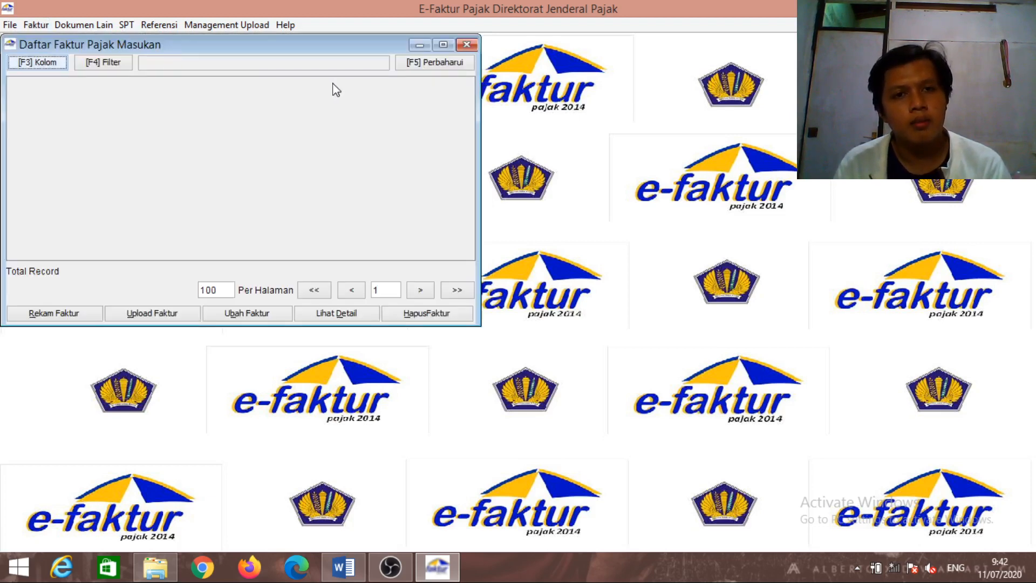
pyautogui.click(449, 69)
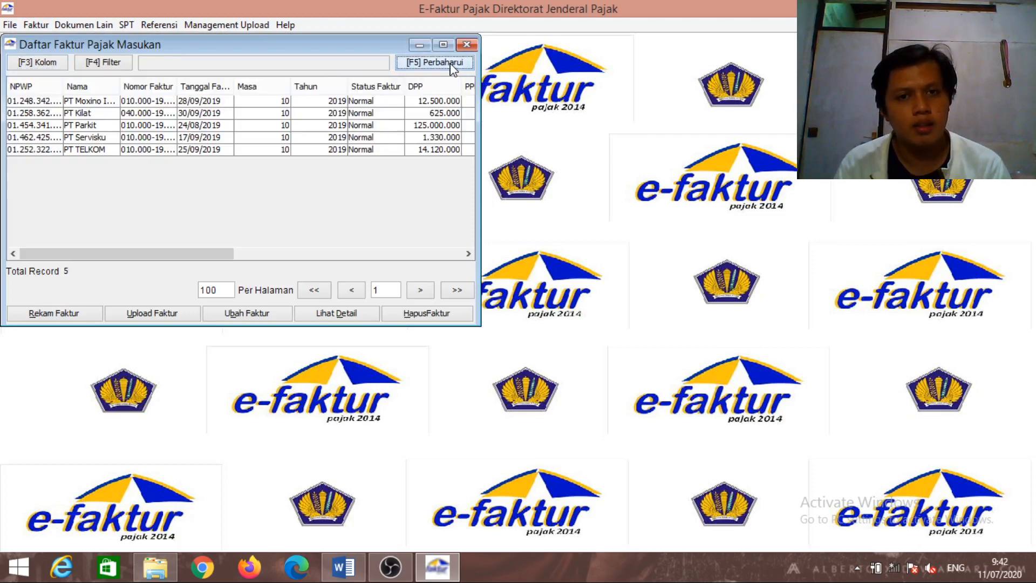
pyautogui.click(466, 46)
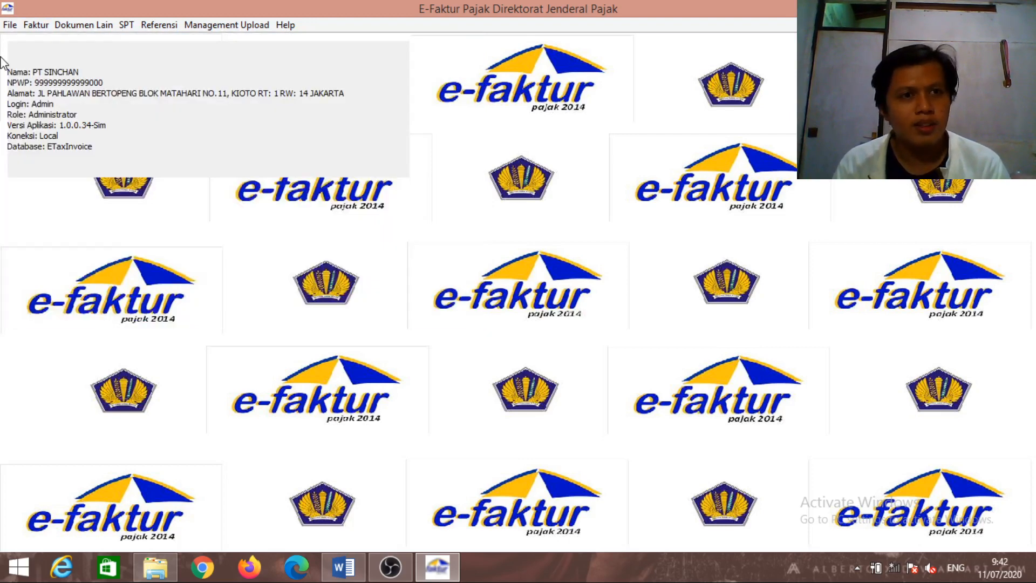
pyautogui.click(50, 25)
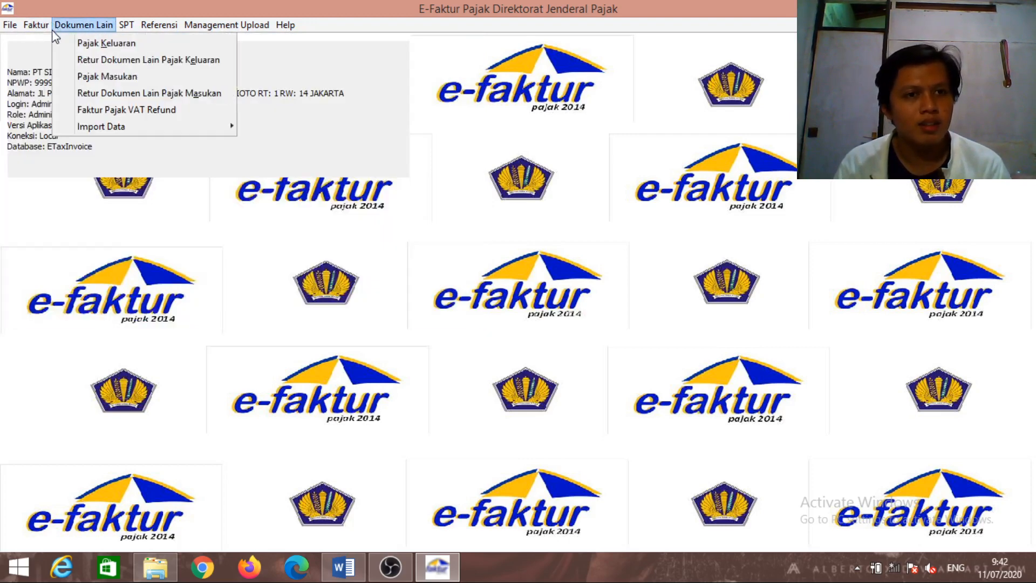
pyautogui.moveTo(57, 79)
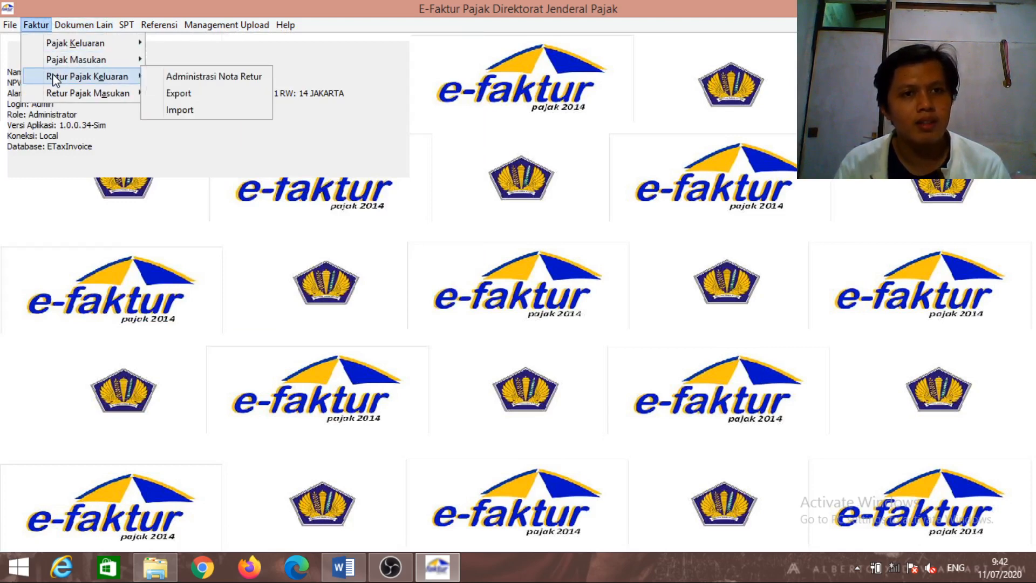
pyautogui.click(170, 79)
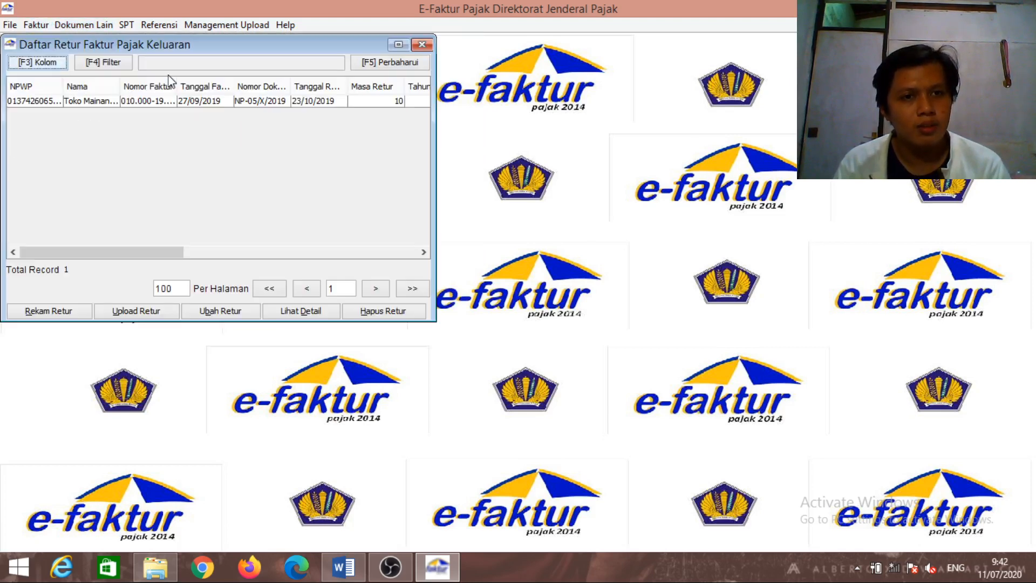
pyautogui.click(429, 44)
pyautogui.click(42, 23)
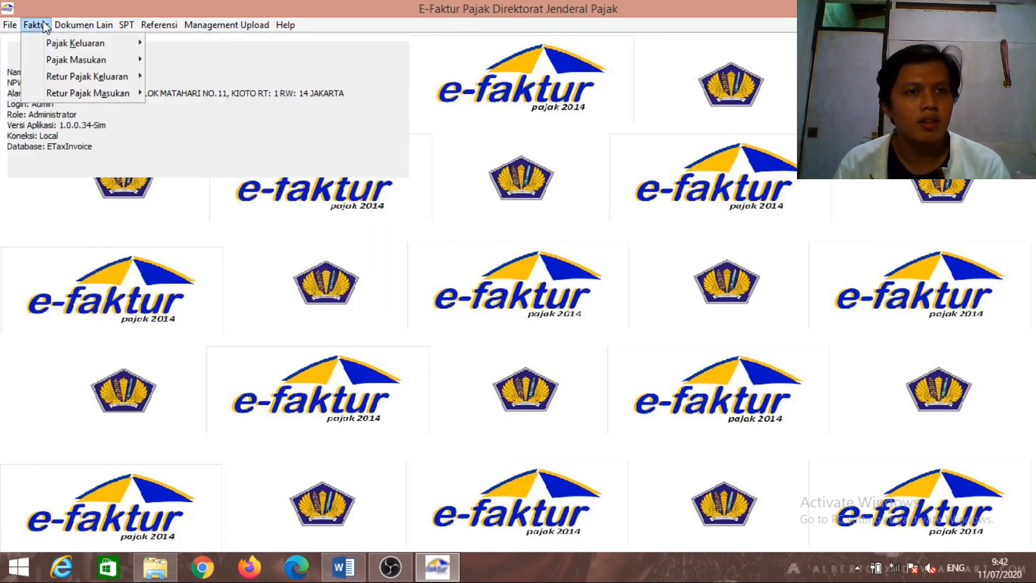
pyautogui.moveTo(59, 81)
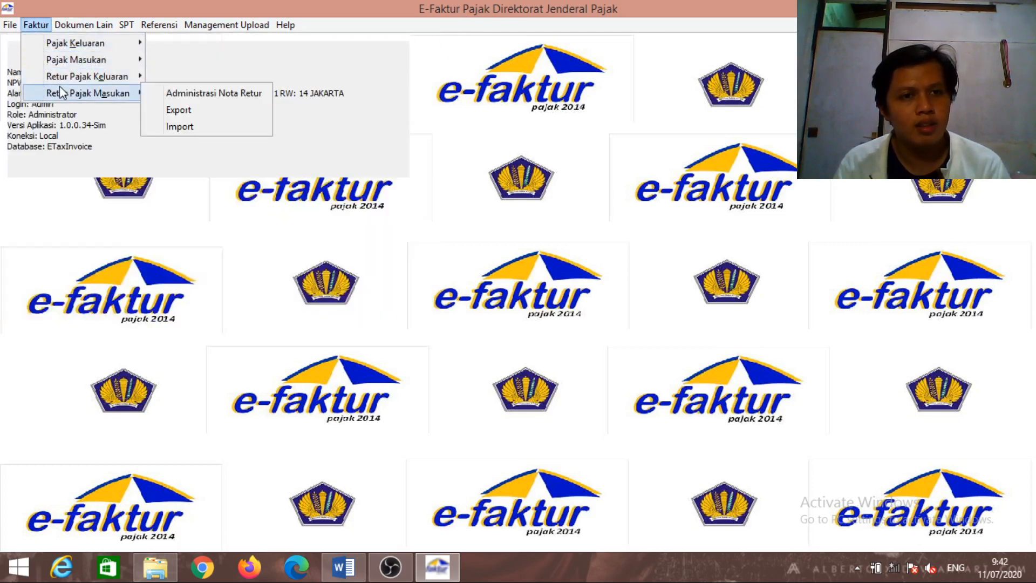
pyautogui.click(171, 93)
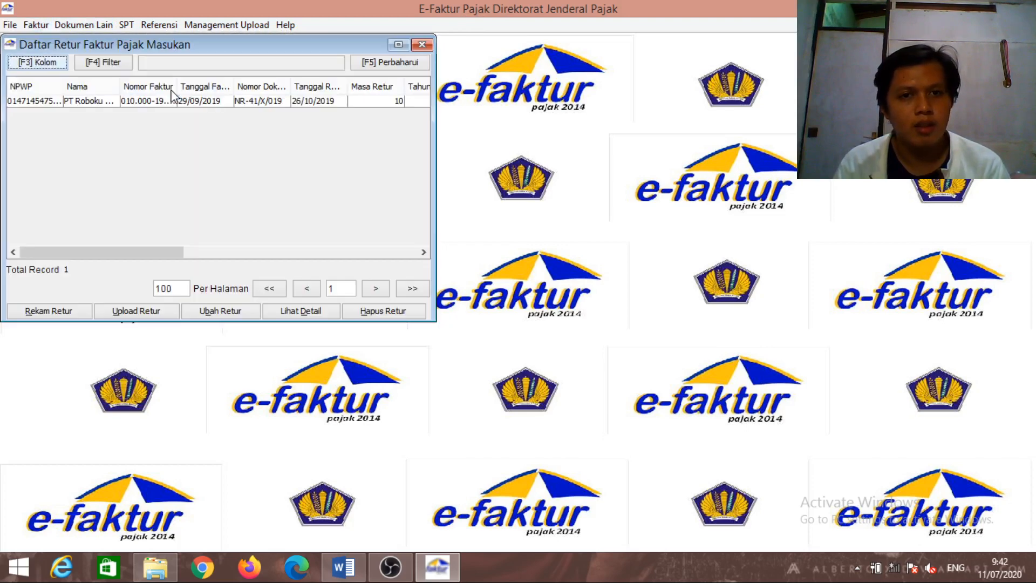
pyautogui.click(420, 44)
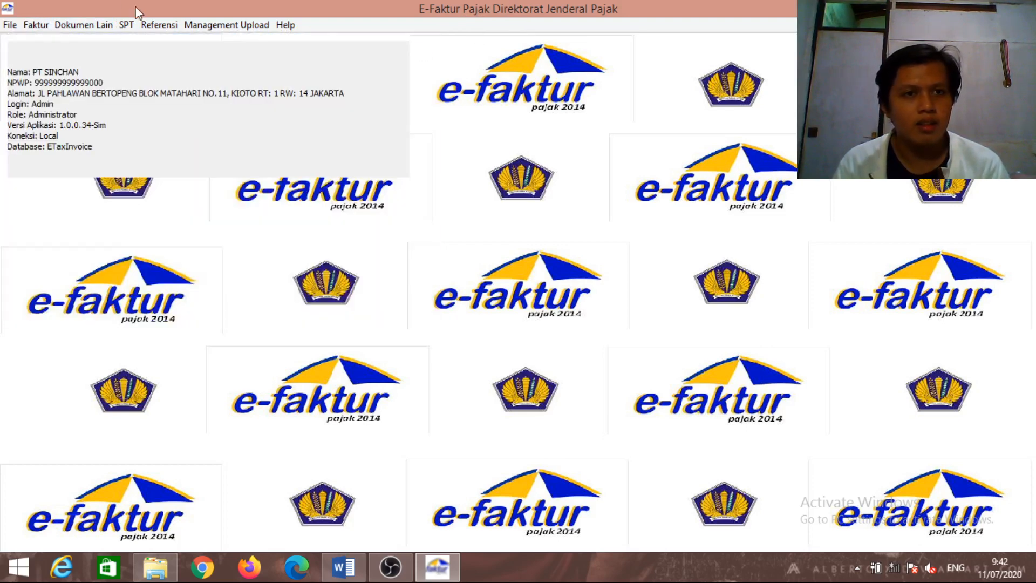
pyautogui.click(87, 26)
pyautogui.click(103, 73)
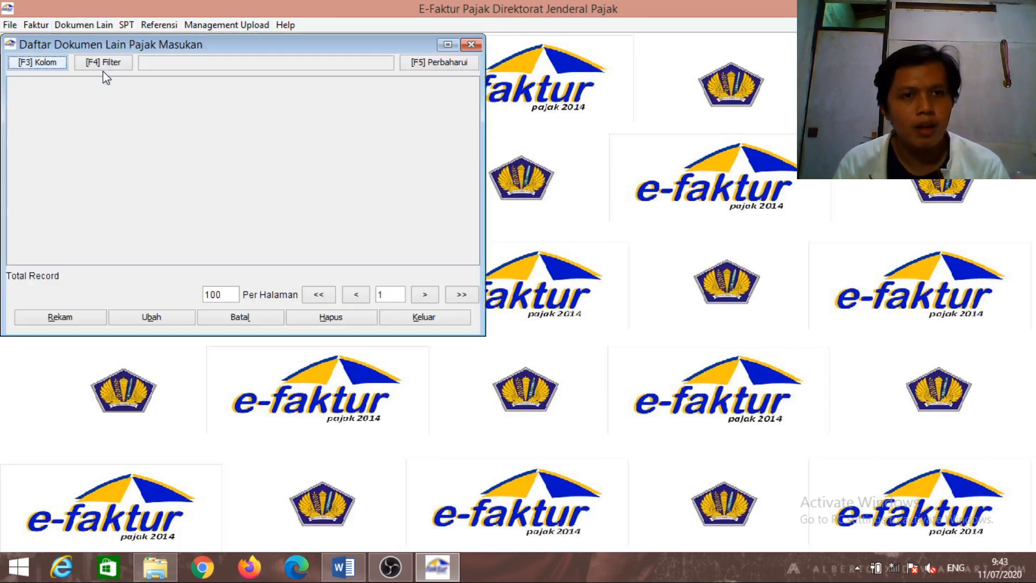
pyautogui.click(416, 62)
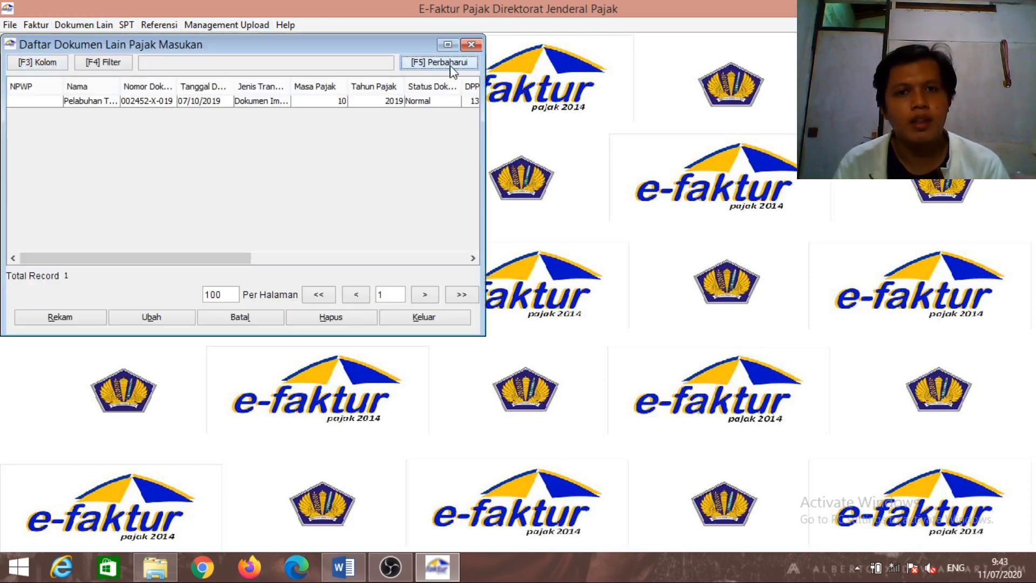
pyautogui.click(477, 45)
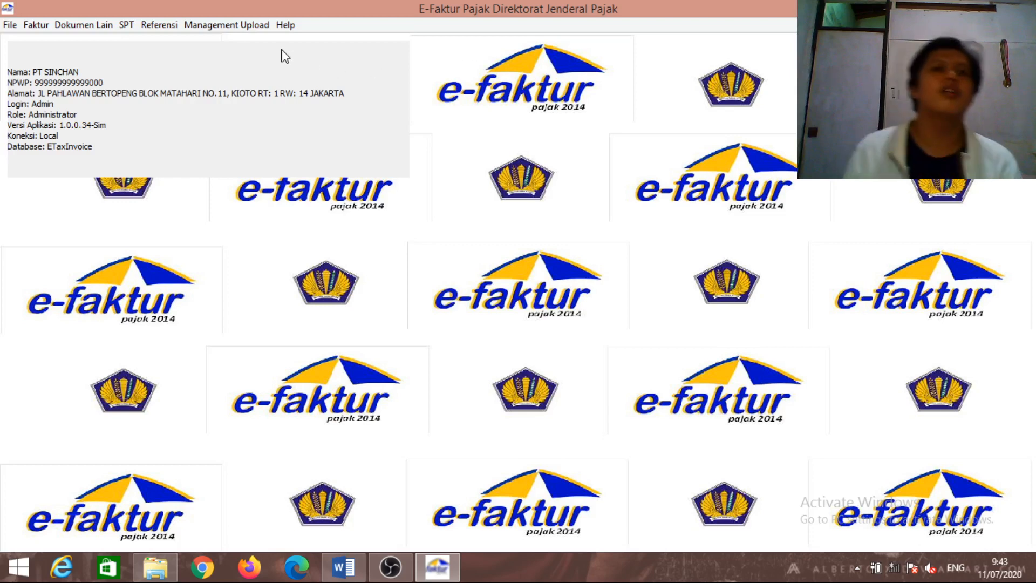
# Check the saved 2019 10-10 return in the Buka SPT list
pyautogui.click(126, 25)
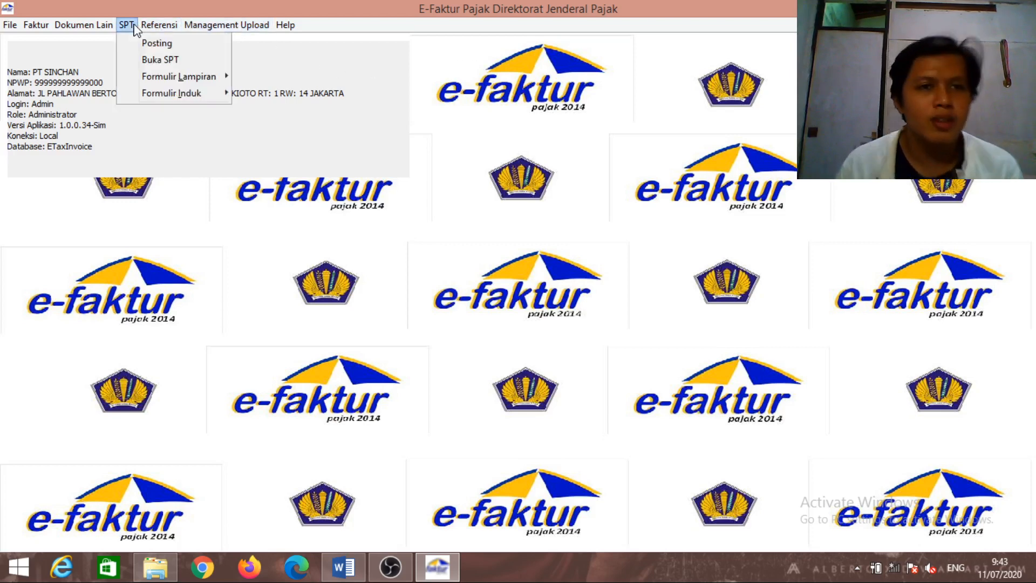
pyautogui.click(160, 59)
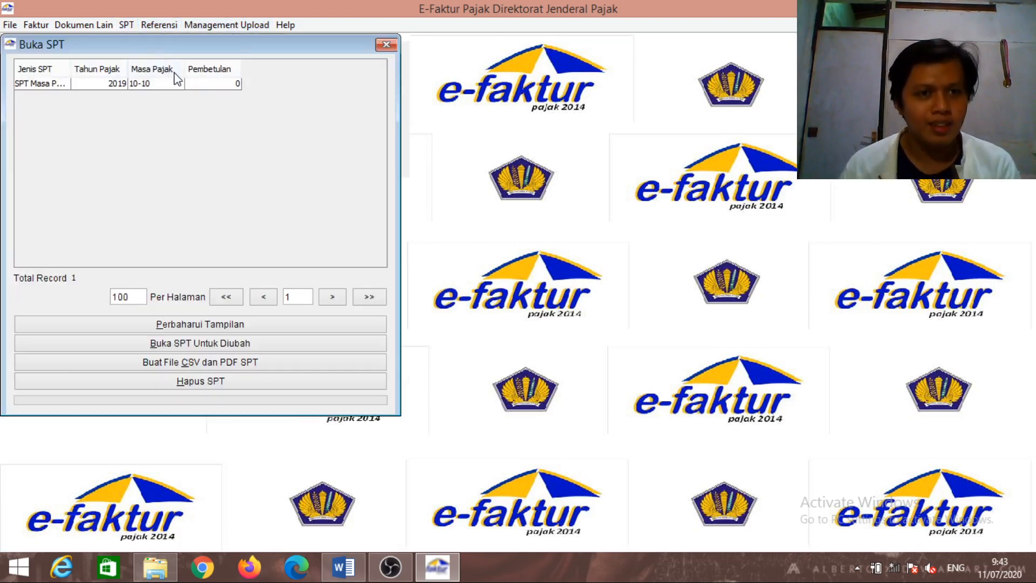
pyautogui.click(184, 89)
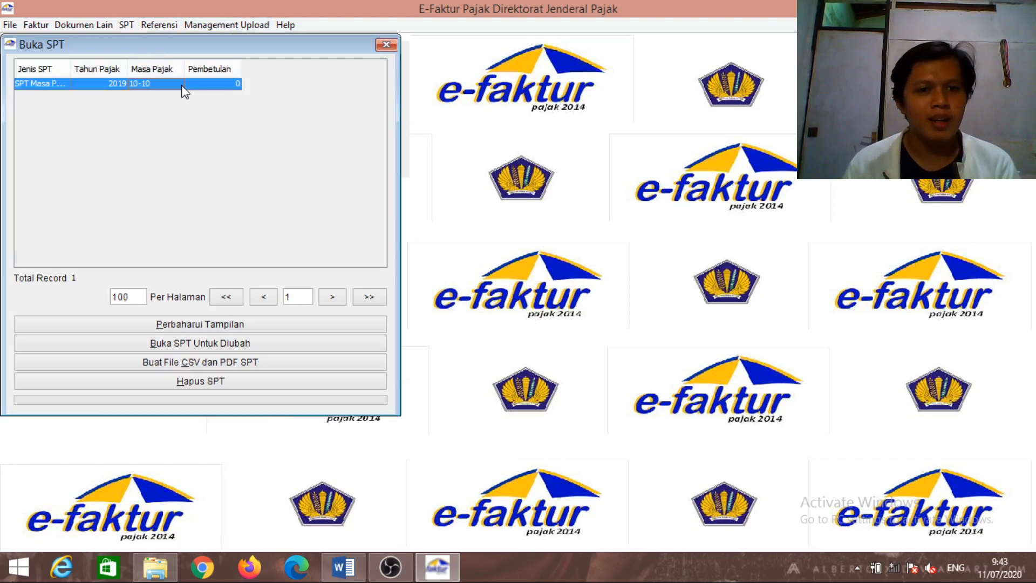
pyautogui.click(206, 340)
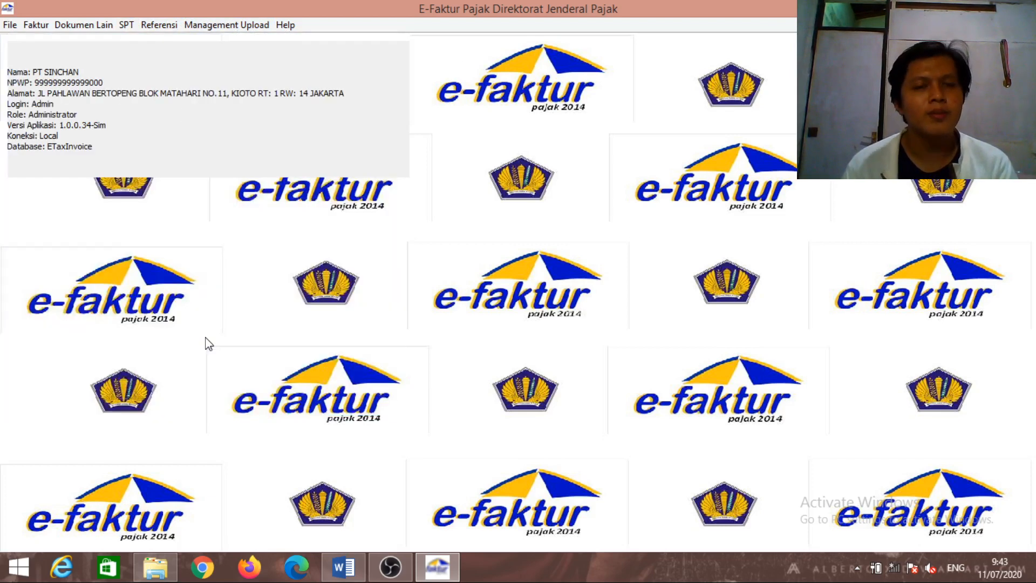
# Review Bagian III of the 1111 AB attachment, showing creditable input tax of 26.624.500
pyautogui.click(126, 25)
pyautogui.moveTo(140, 81)
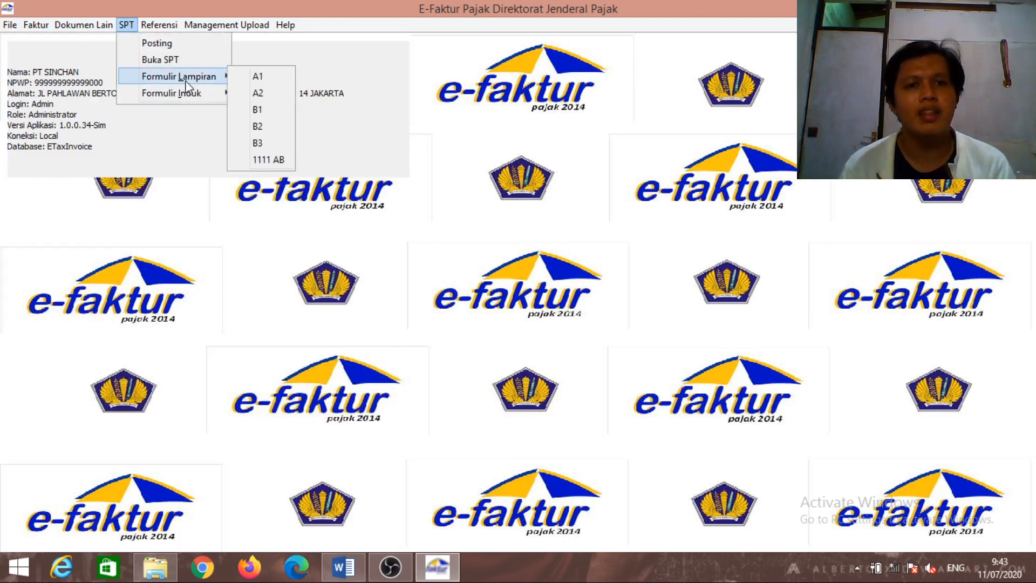
pyautogui.click(258, 159)
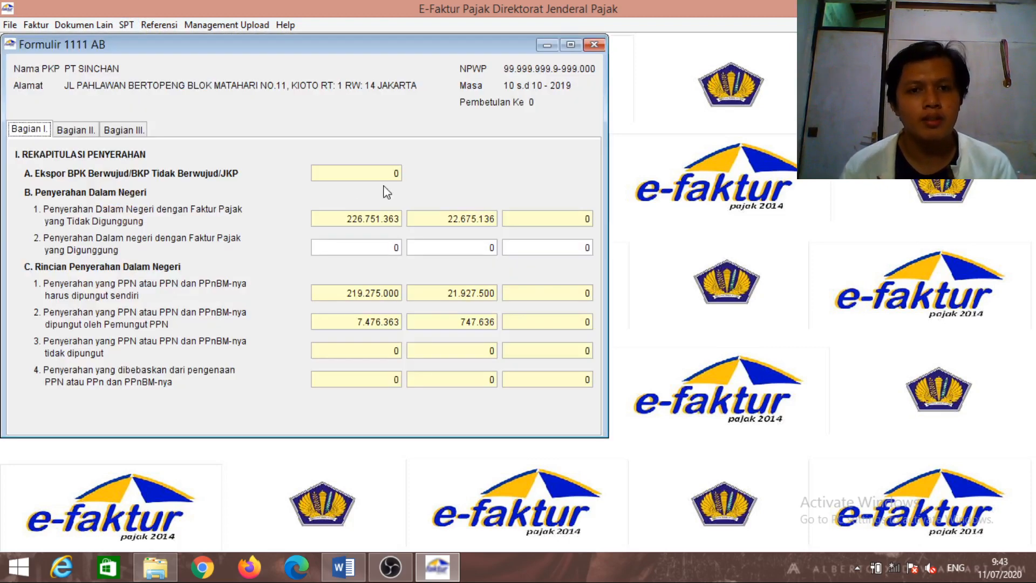
pyautogui.click(145, 131)
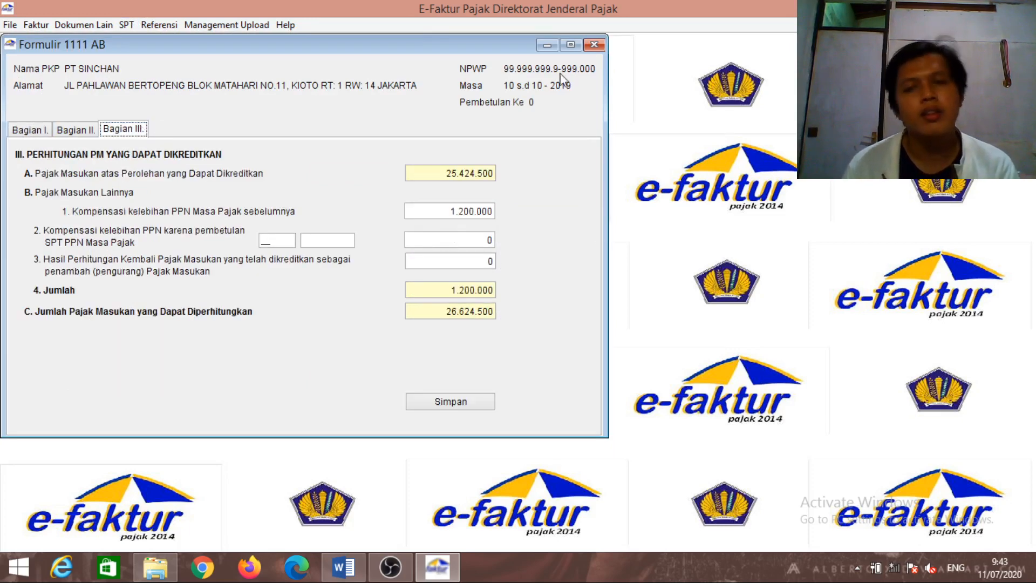
pyautogui.click(596, 45)
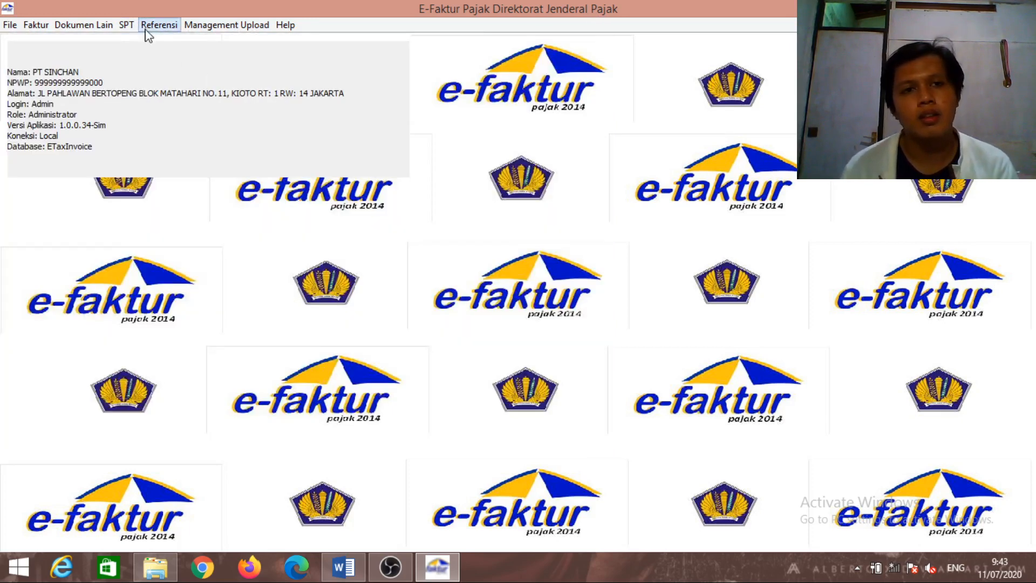
pyautogui.click(126, 25)
# Review Formulir 1111's Bagian II.H, III–V and VI sections, then close the form
pyautogui.moveTo(172, 93)
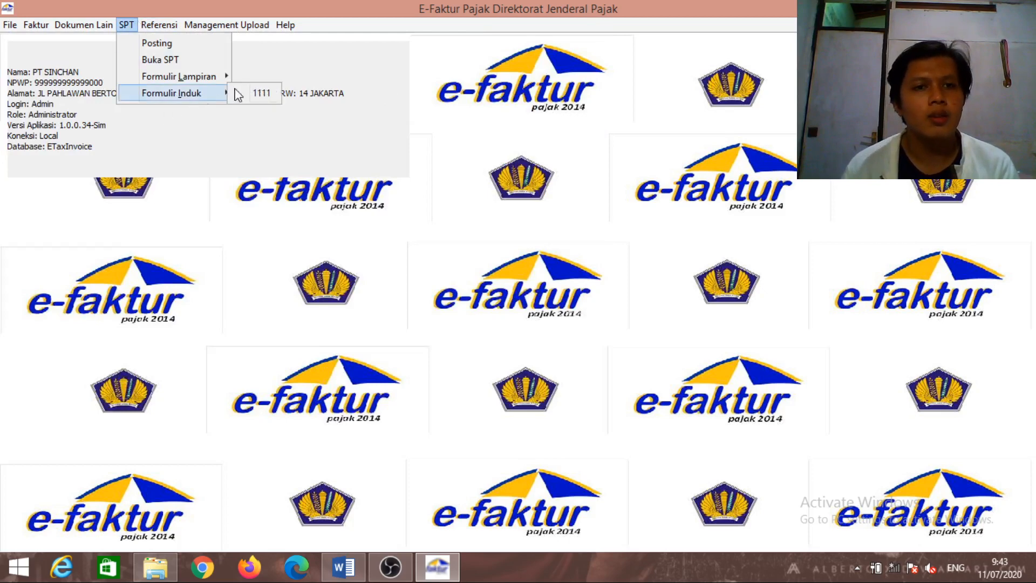
pyautogui.click(251, 93)
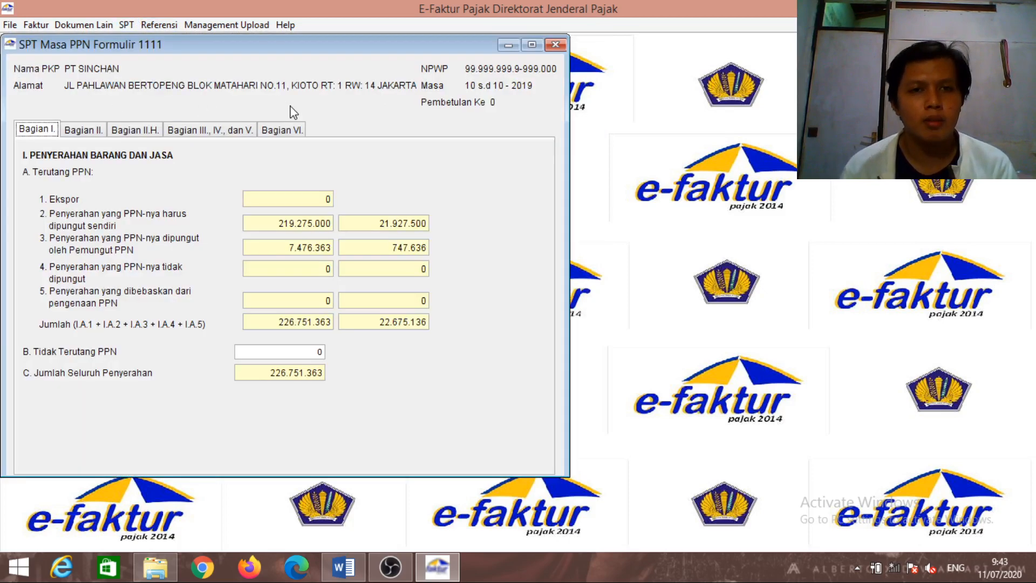
pyautogui.click(116, 132)
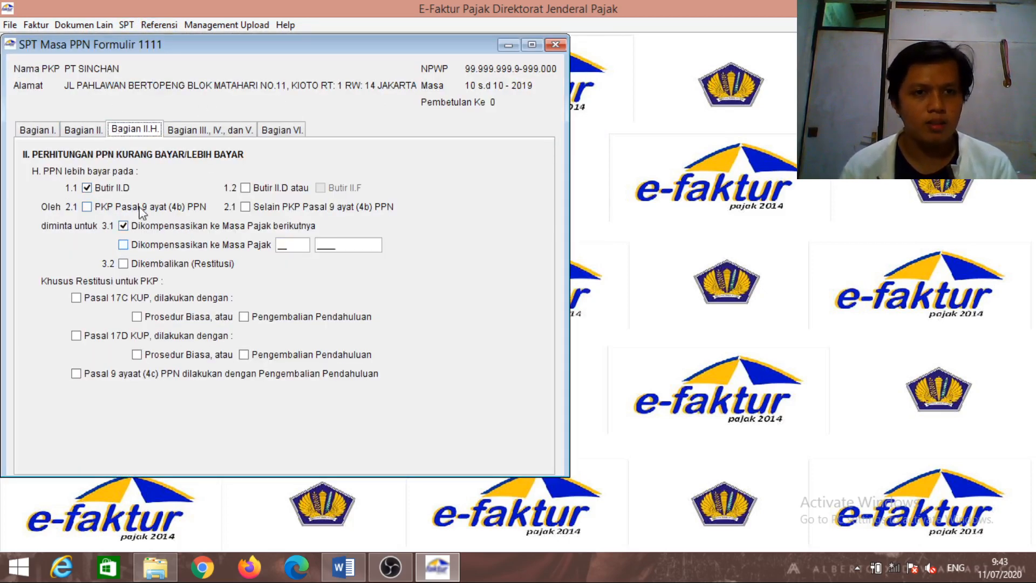
pyautogui.click(179, 140)
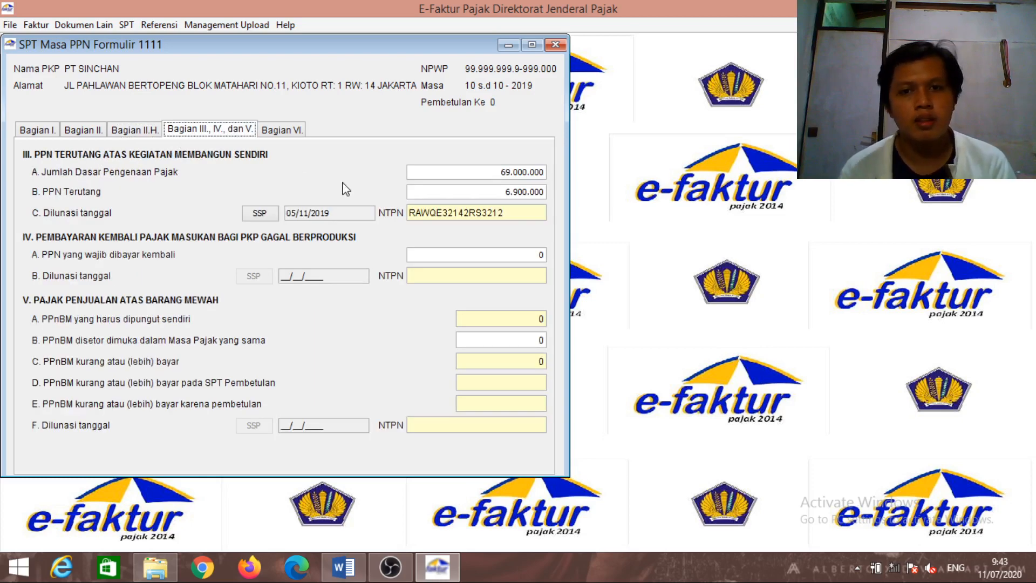
pyautogui.click(302, 135)
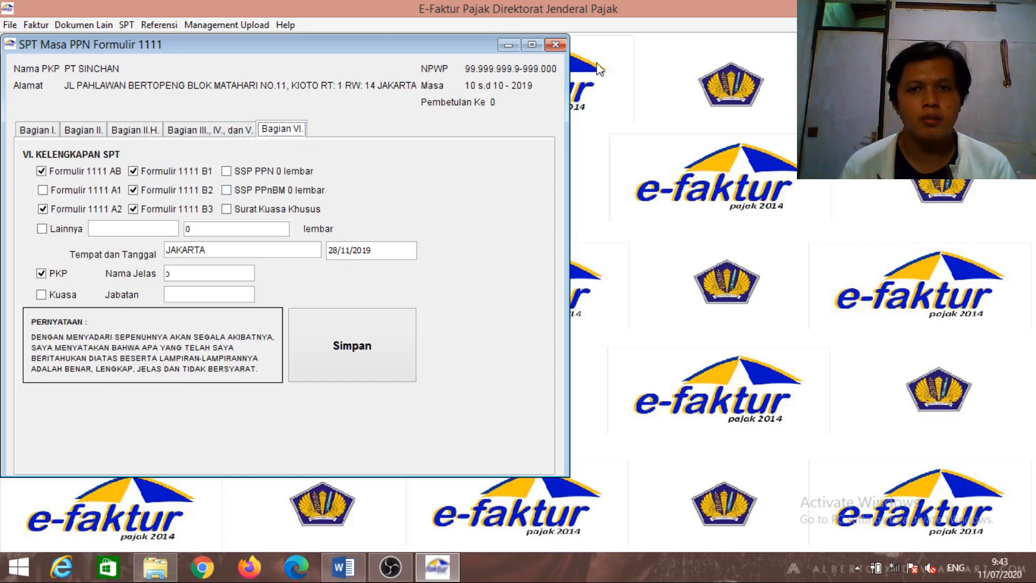
pyautogui.click(555, 45)
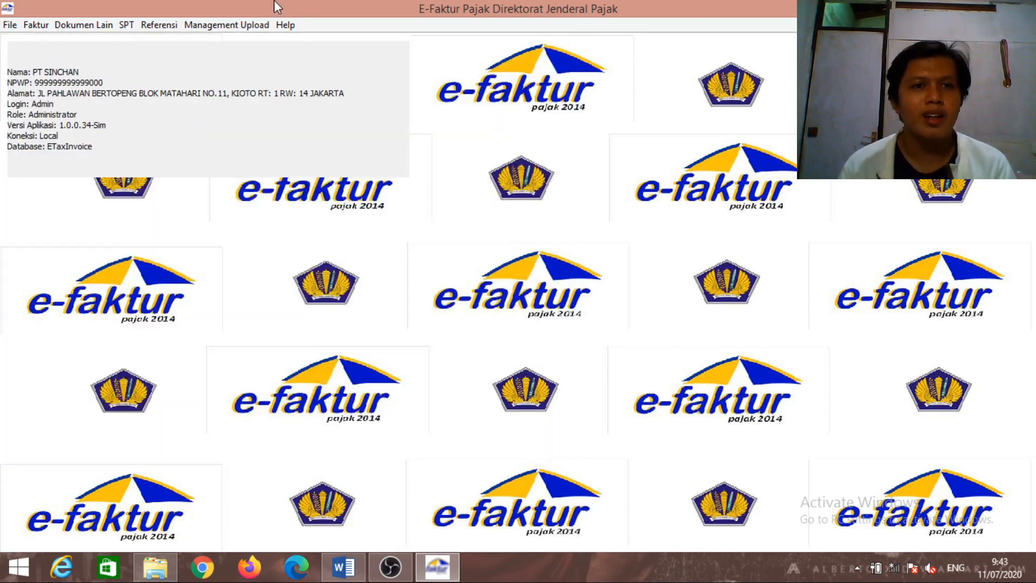
# Export the 2019 10-10 SPT return as CSV and PDF files to the Desktop
pyautogui.click(126, 24)
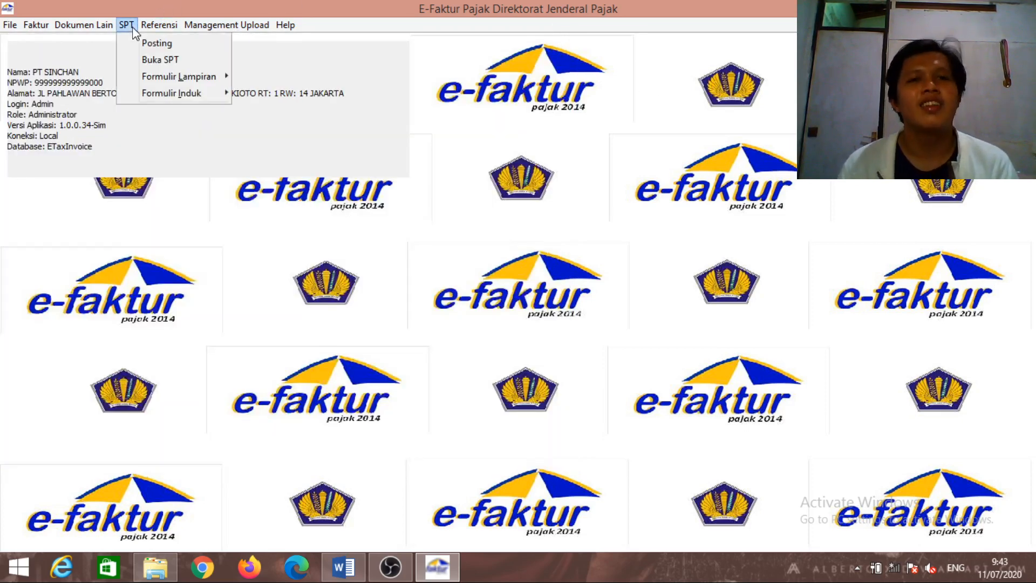
pyautogui.click(153, 59)
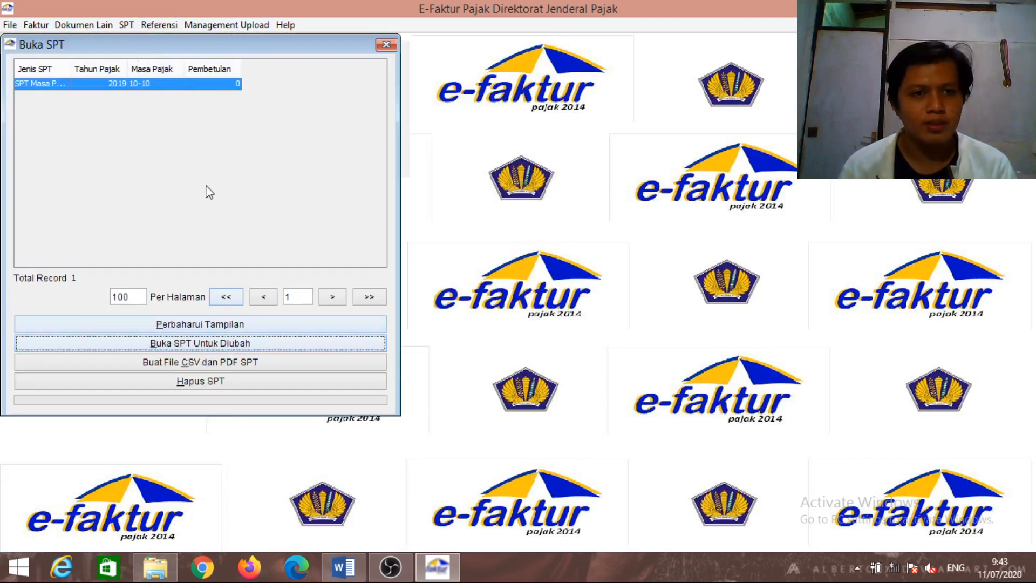
pyautogui.click(189, 86)
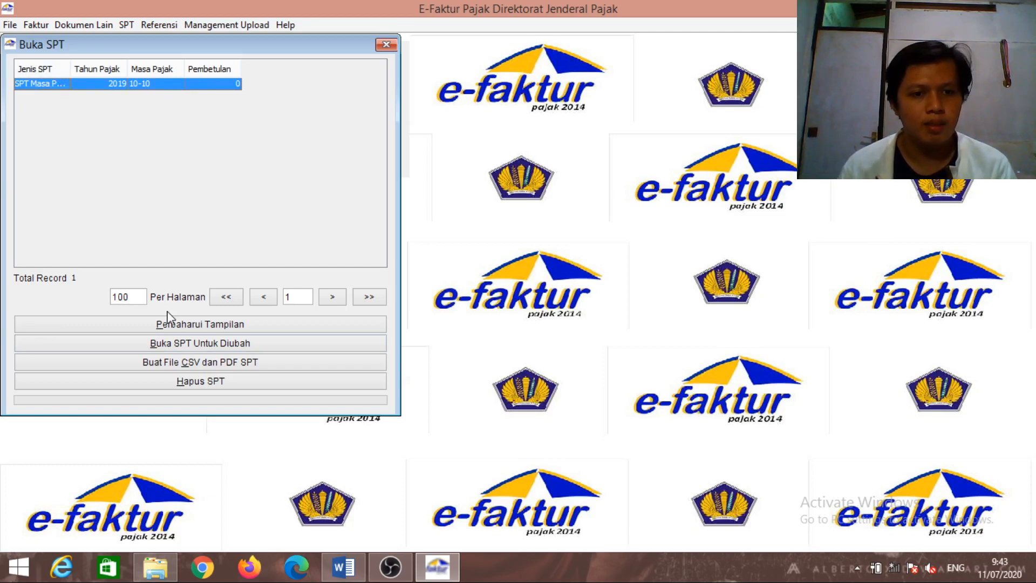
pyautogui.click(182, 367)
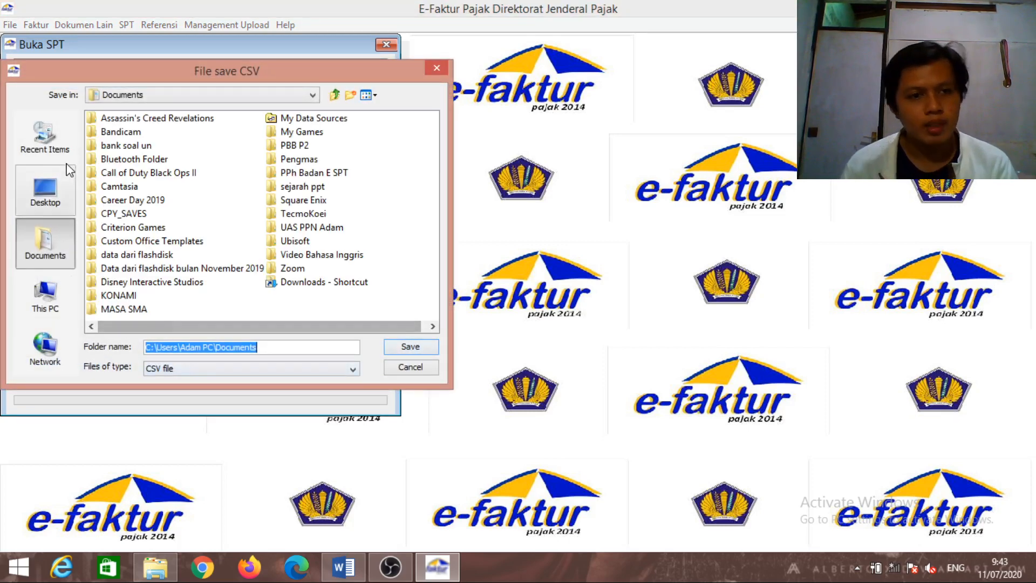
pyautogui.click(70, 182)
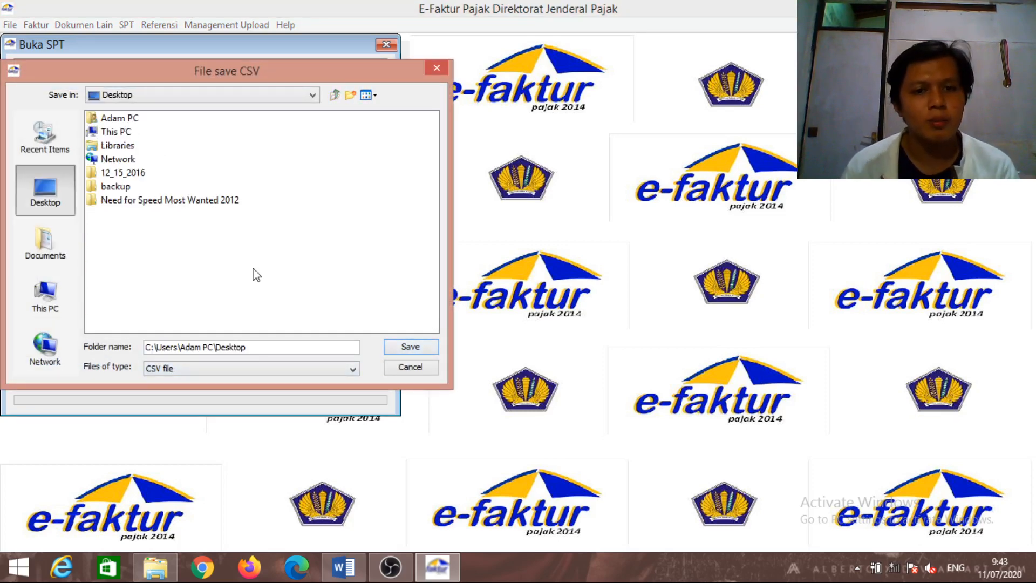
pyautogui.click(402, 349)
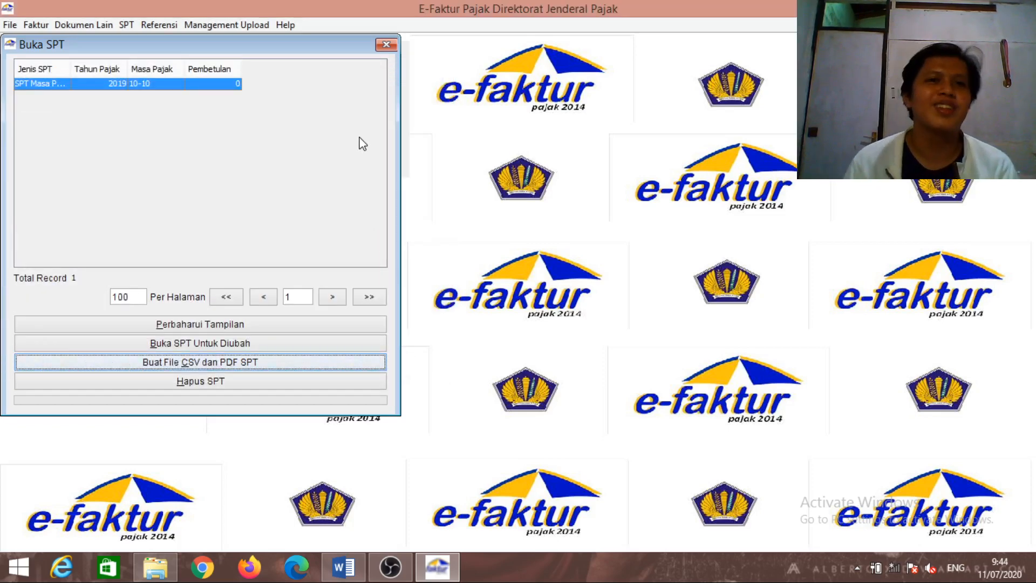
# Close the saved returns list, switch between e-Faktur, File Explorer and OBS, then minimize OBS
pyautogui.click(386, 45)
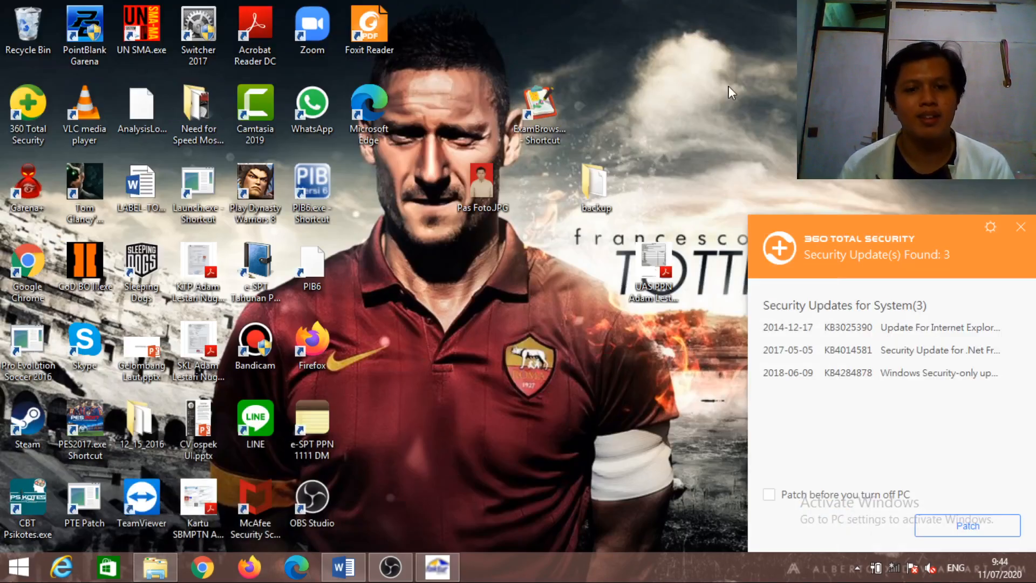
pyautogui.click(434, 565)
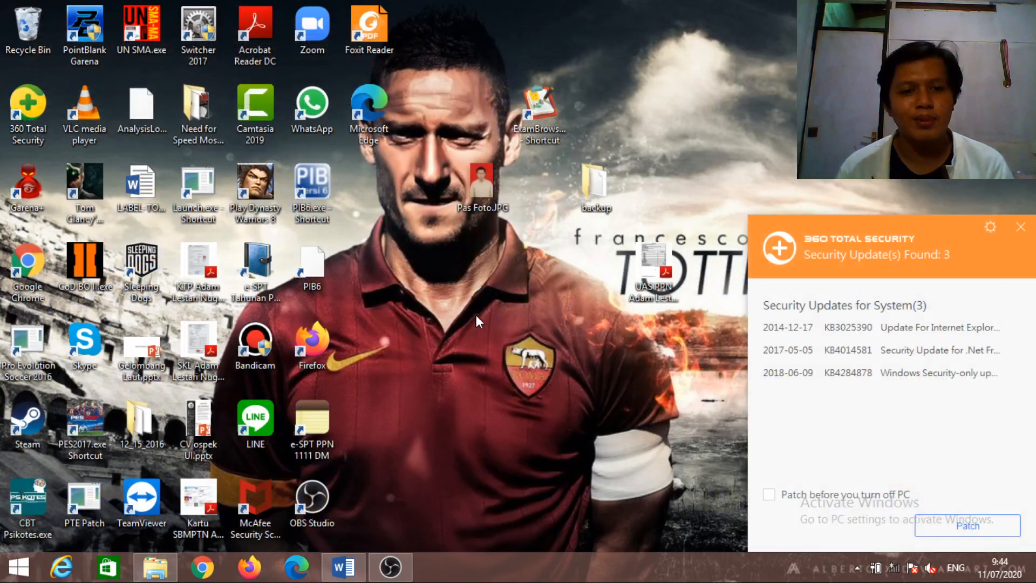
pyautogui.click(172, 570)
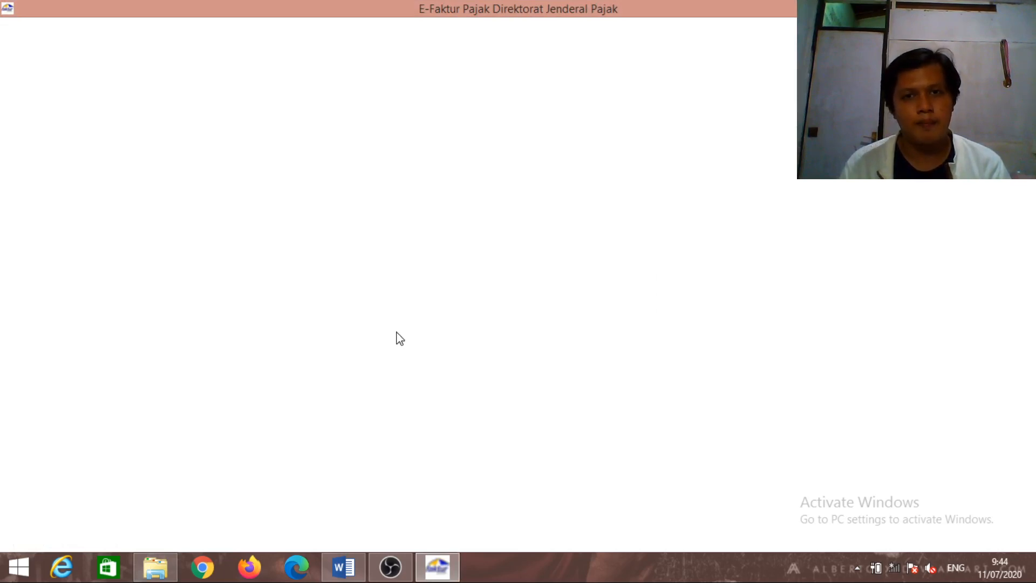
pyautogui.click(399, 572)
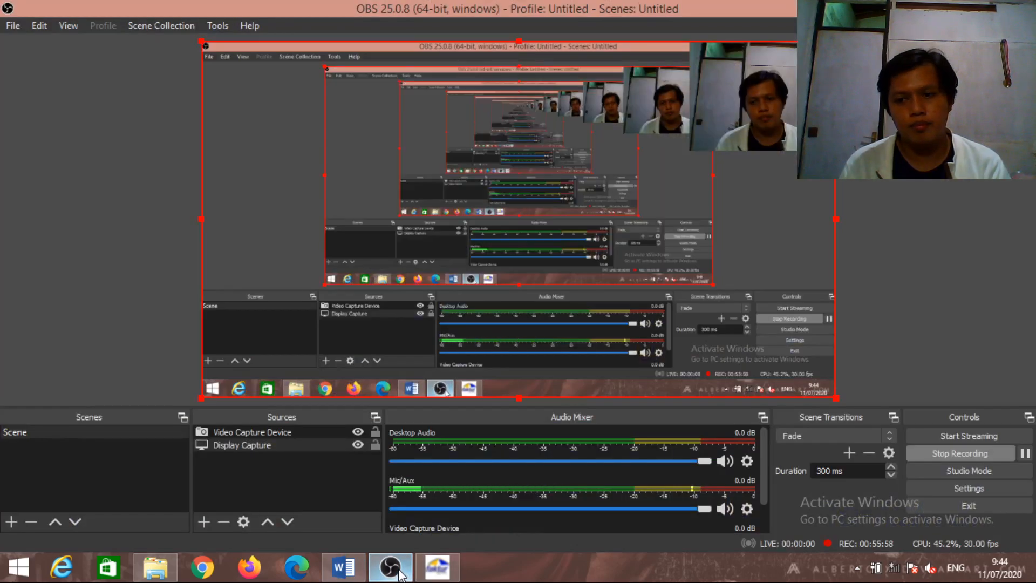
pyautogui.click(399, 573)
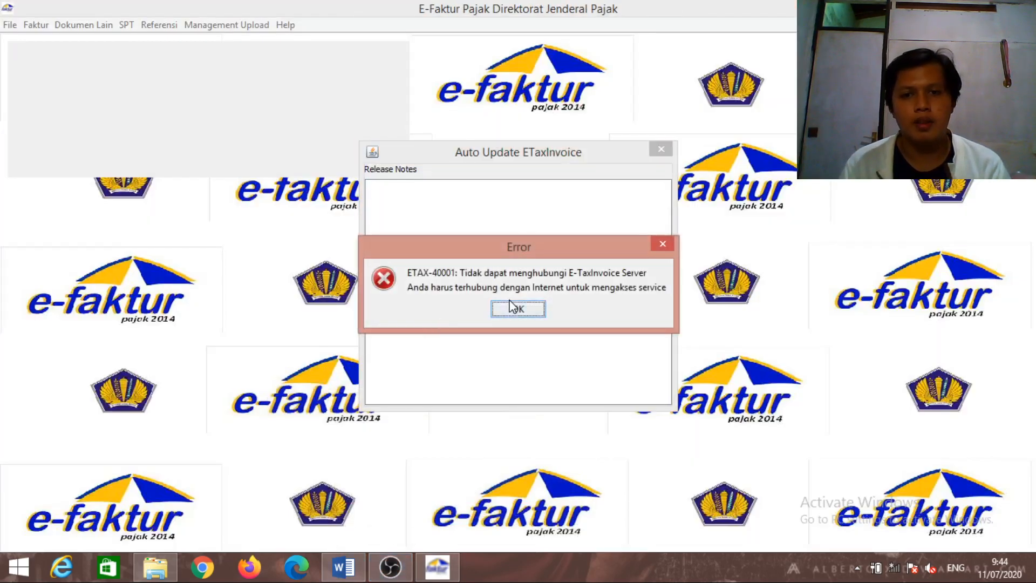
# Dismiss the connection error, connect to the local database and log in as Admin
pyautogui.click(515, 308)
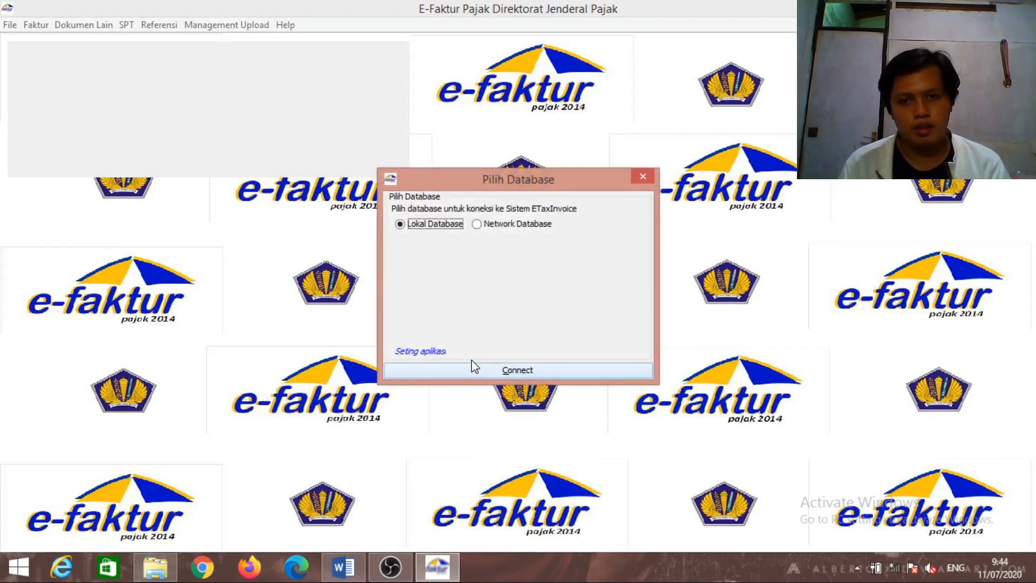
pyautogui.click(472, 373)
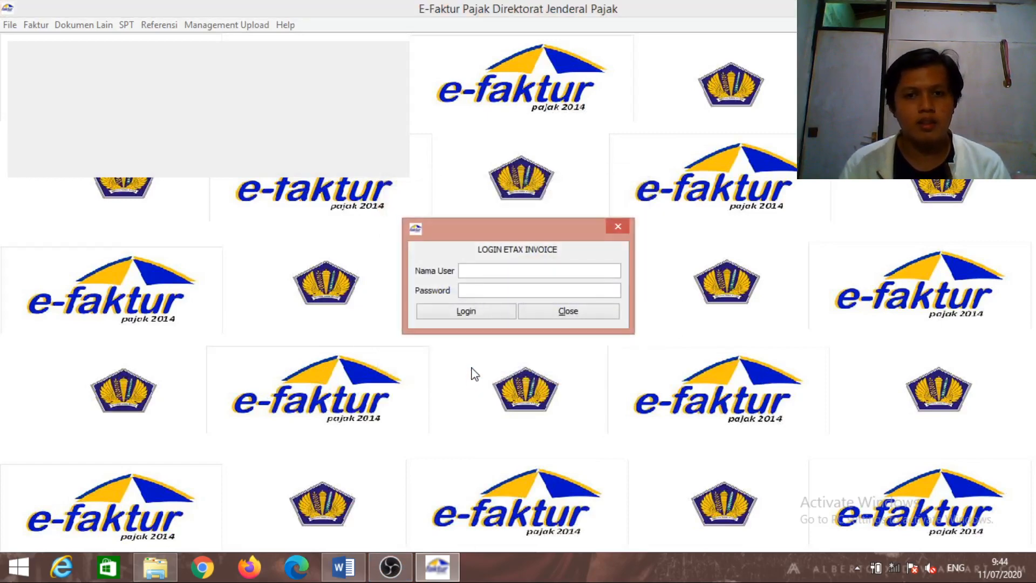
pyautogui.write('Adm')
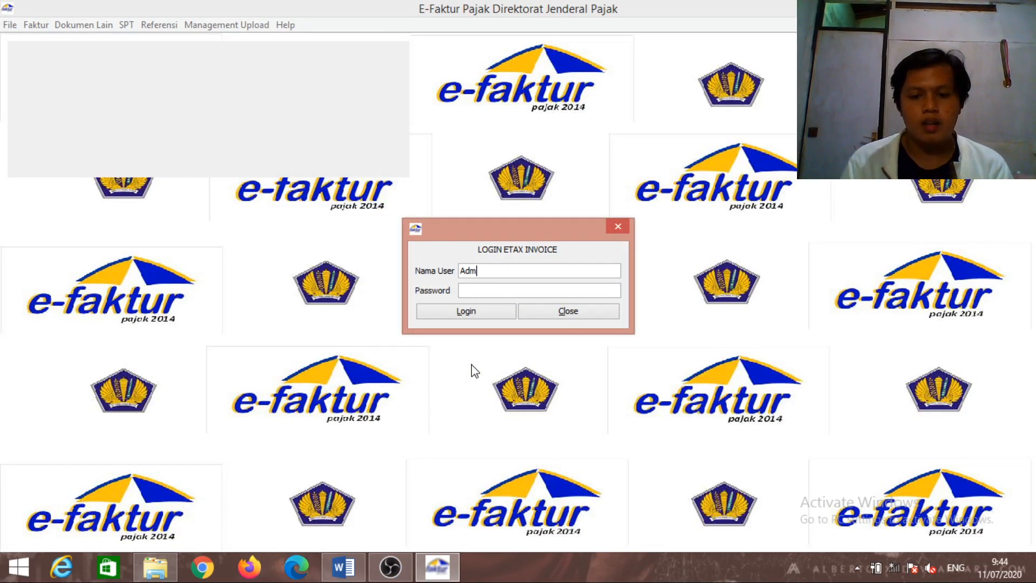
pyautogui.write('in')
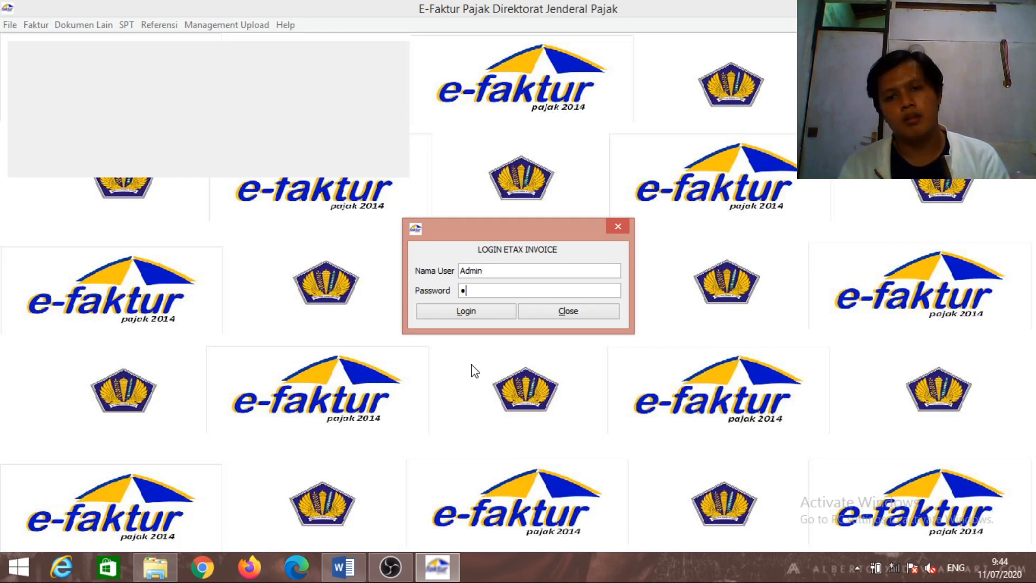
pyautogui.click(466, 312)
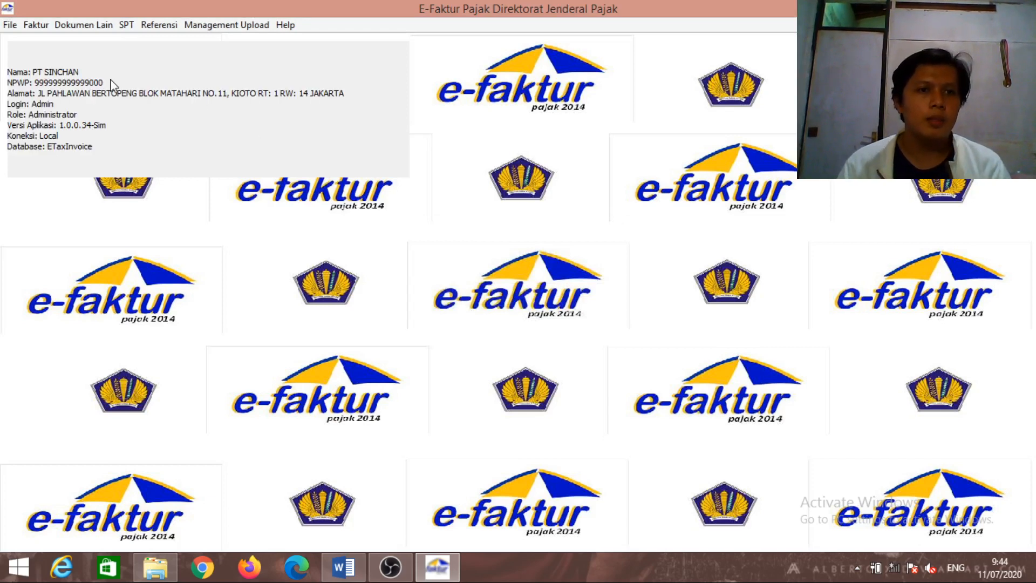
# Load and check the six output tax invoices in the Pajak Keluaran administration list
pyautogui.click(49, 26)
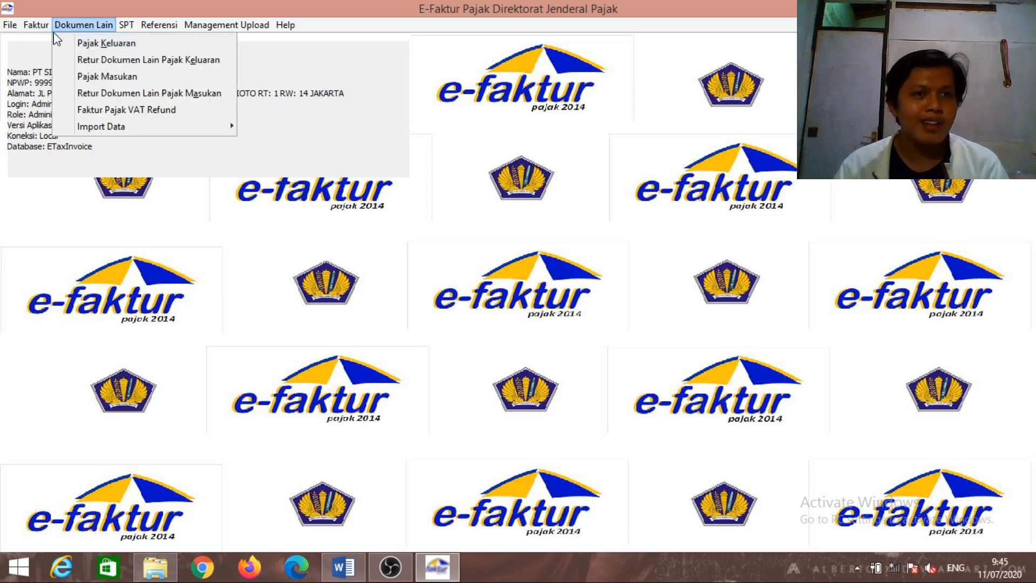
pyautogui.moveTo(57, 49)
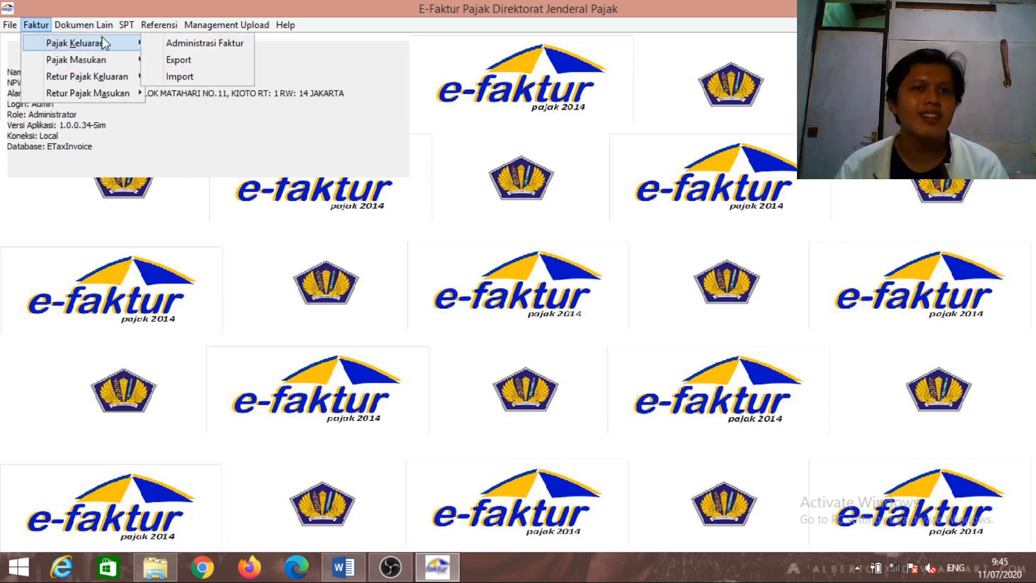
pyautogui.click(188, 43)
pyautogui.click(421, 64)
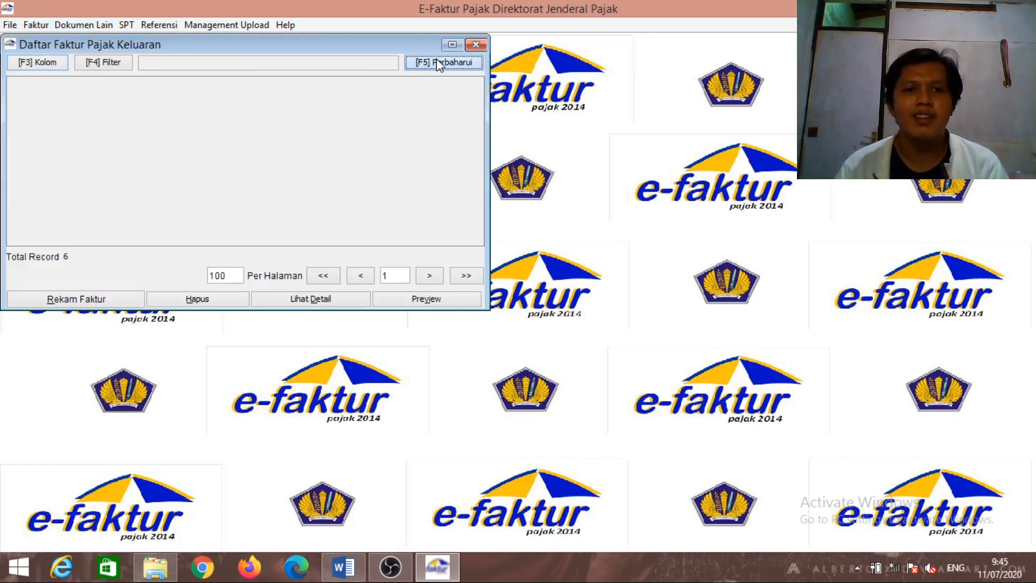
pyautogui.click(475, 44)
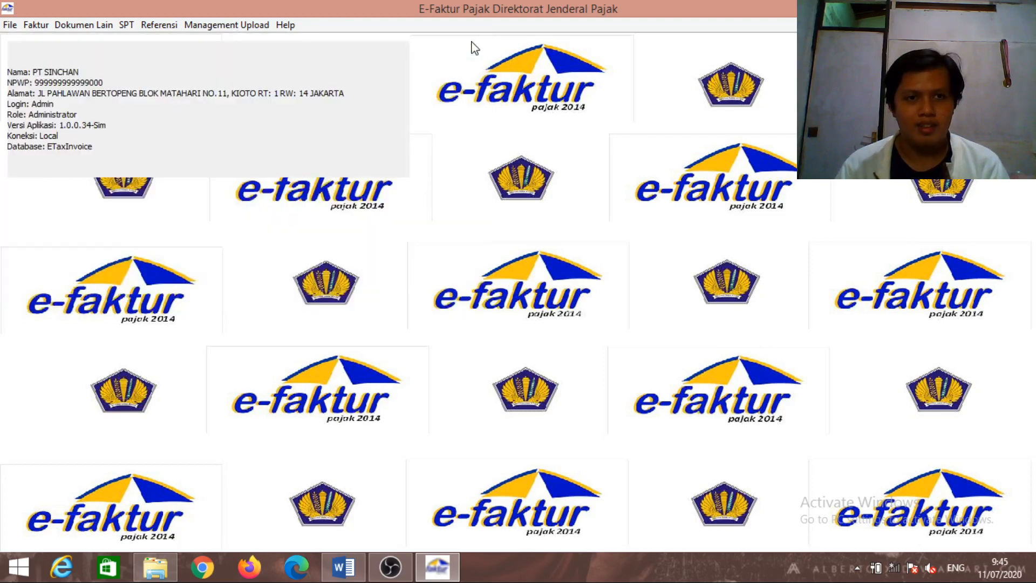
# Load and check the five input tax invoices in the Pajak Masukan administration list
pyautogui.click(35, 25)
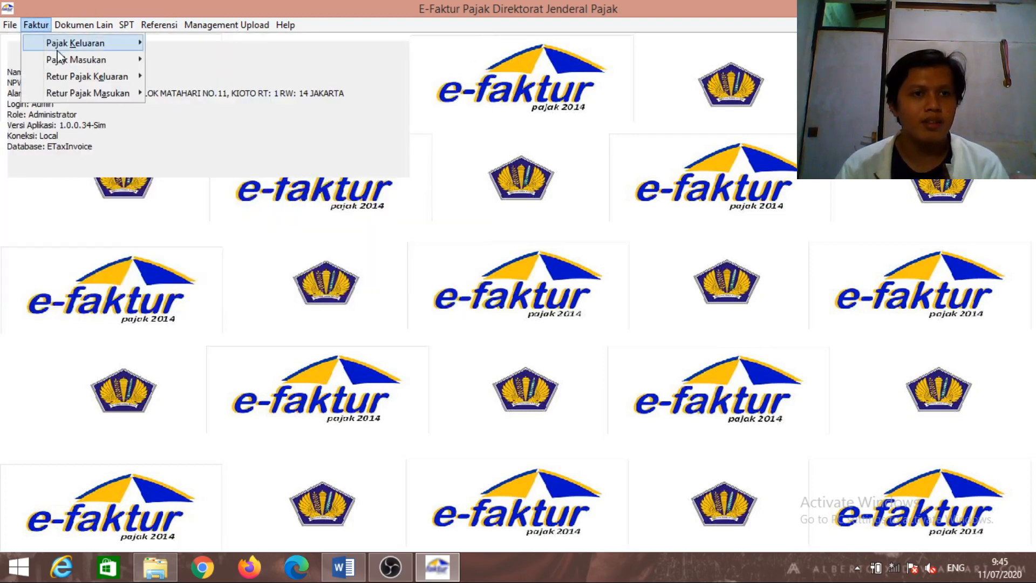
pyautogui.moveTo(103, 60)
pyautogui.click(172, 61)
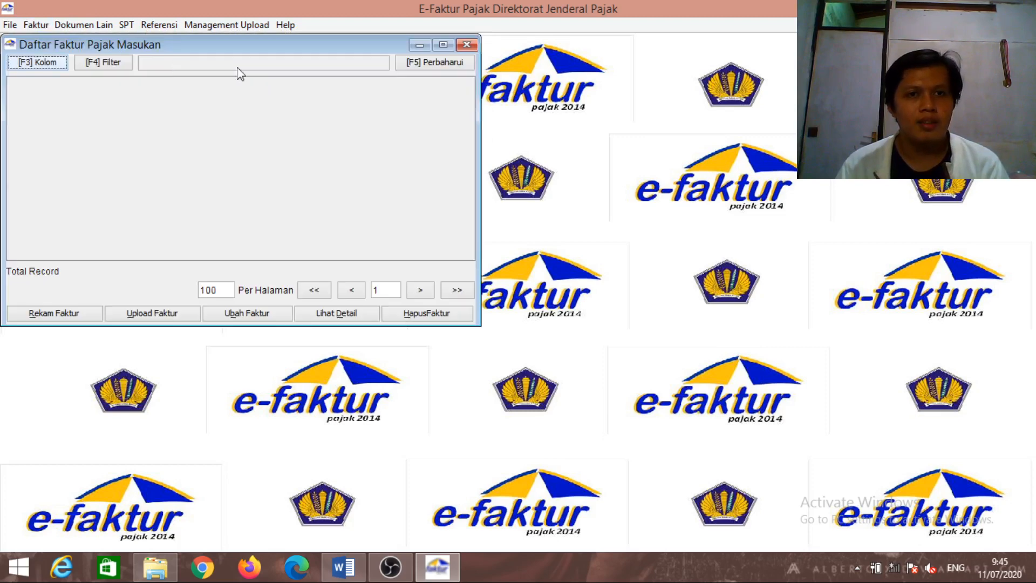
pyautogui.click(414, 65)
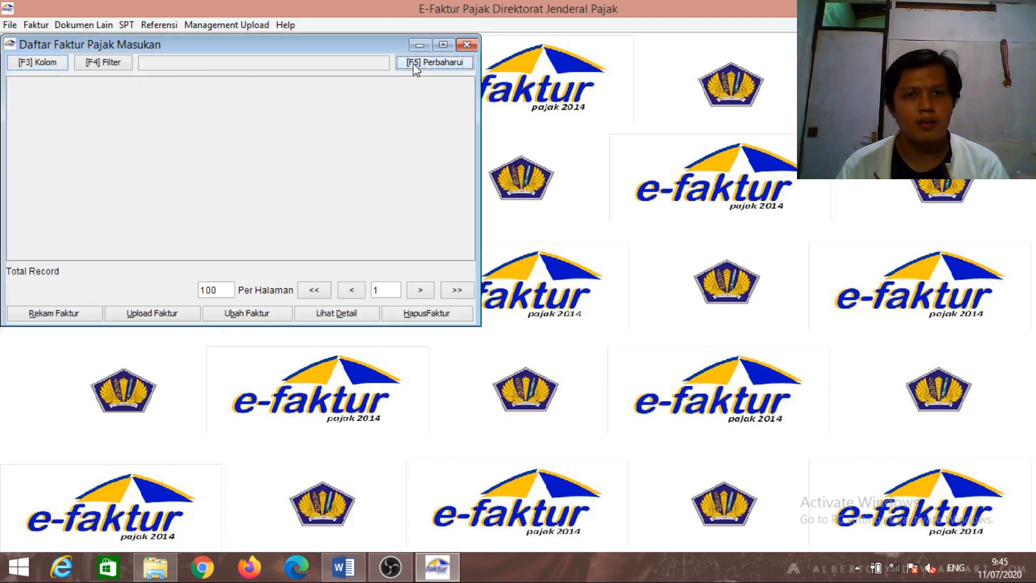
pyautogui.click(469, 46)
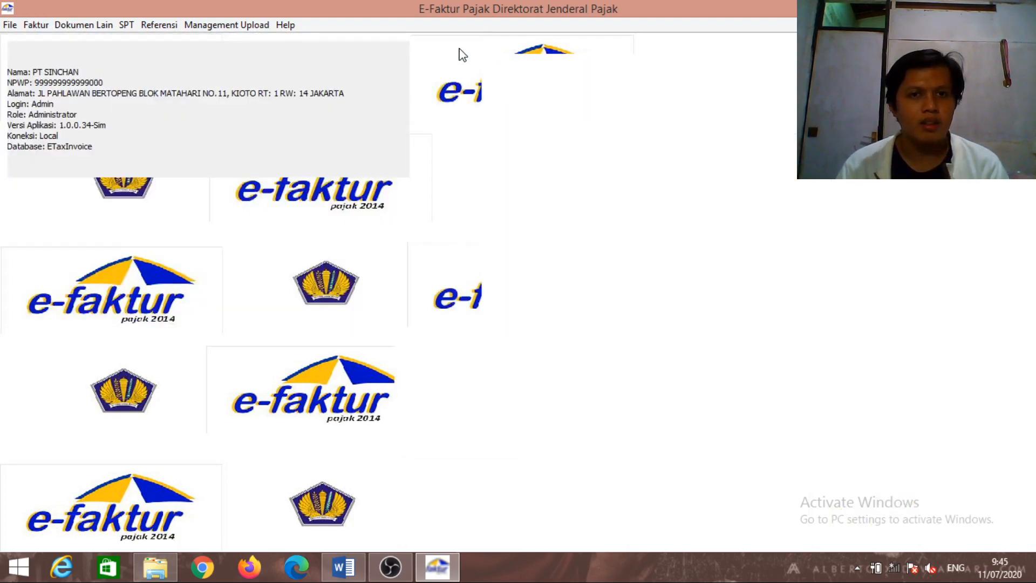
# Exit e-Faktur and start ETaxInvoice.exe again from the PPN UAS folder
pyautogui.click(38, 27)
pyautogui.moveTo(62, 60)
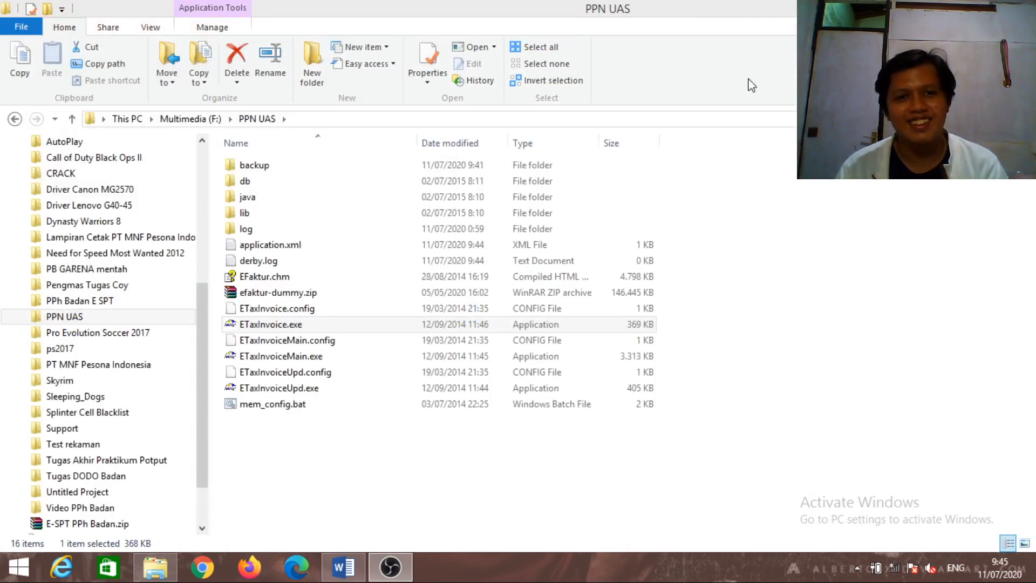
pyautogui.click(563, 326)
pyautogui.doubleClick(563, 327)
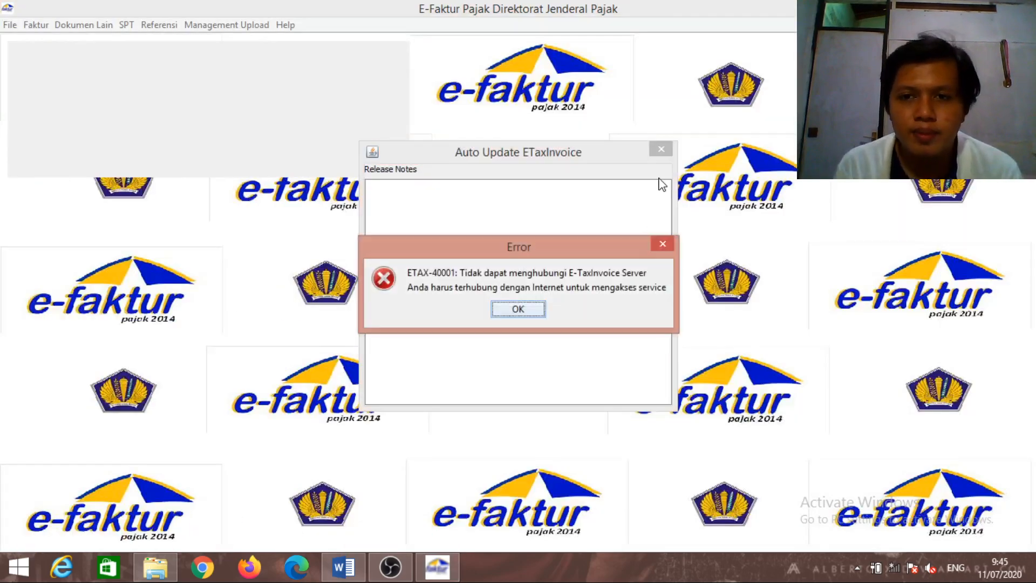
# Dismiss the connection error, connect to the local database and log in
pyautogui.click(519, 312)
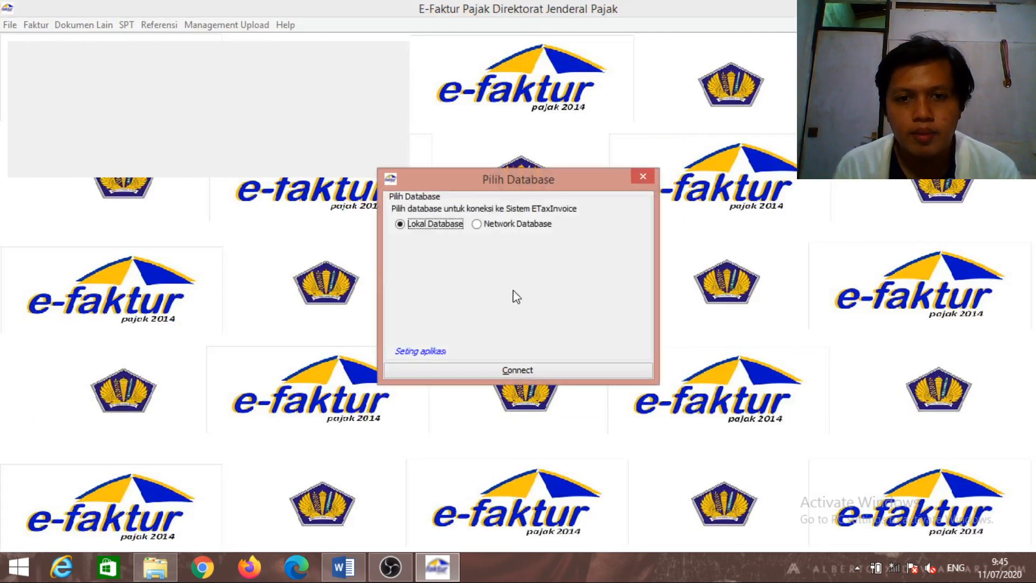
pyautogui.click(514, 372)
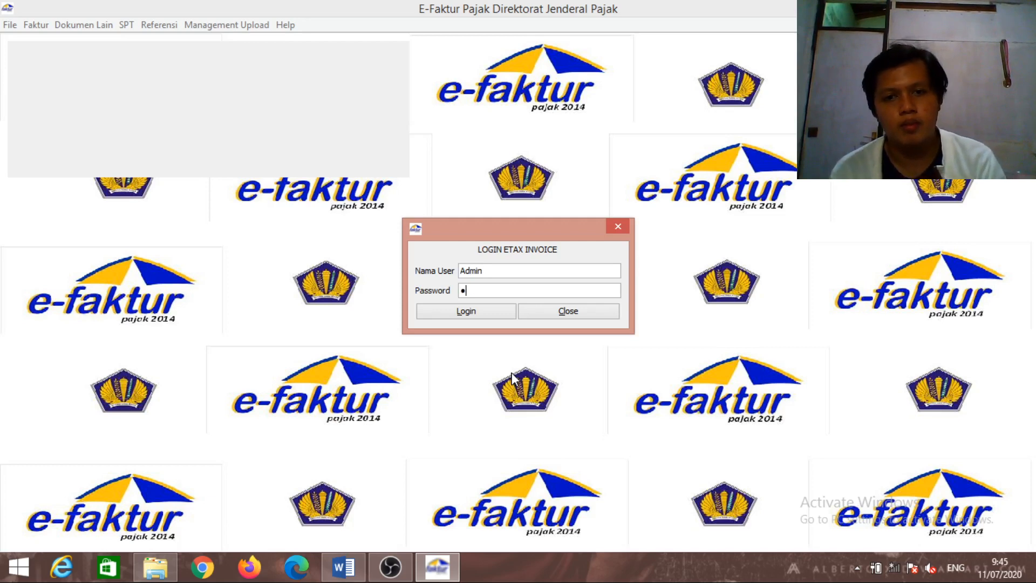
pyautogui.press('Return')
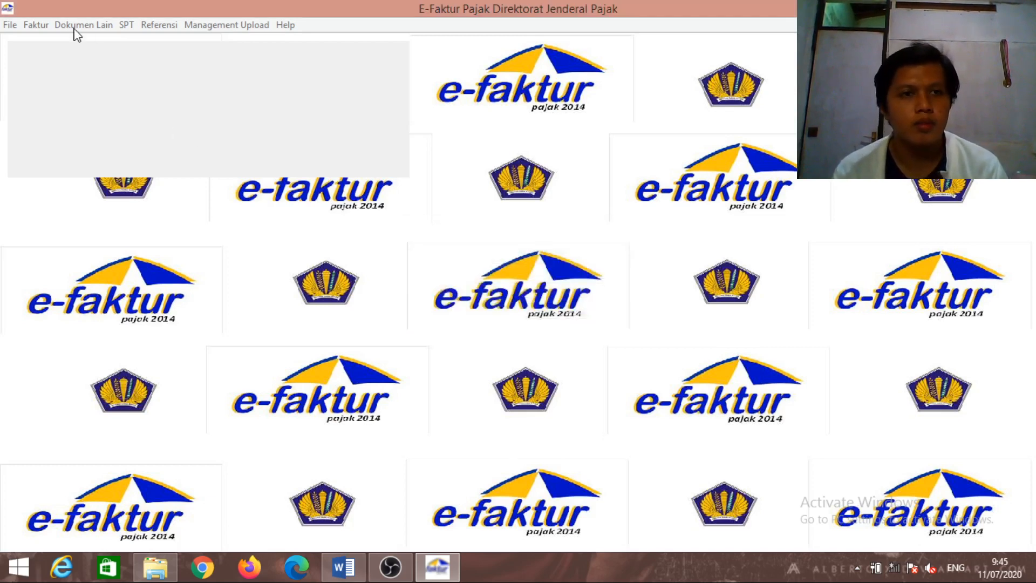
# Refresh and check the six output tax invoices in the Pajak Keluaran list
pyautogui.click(45, 24)
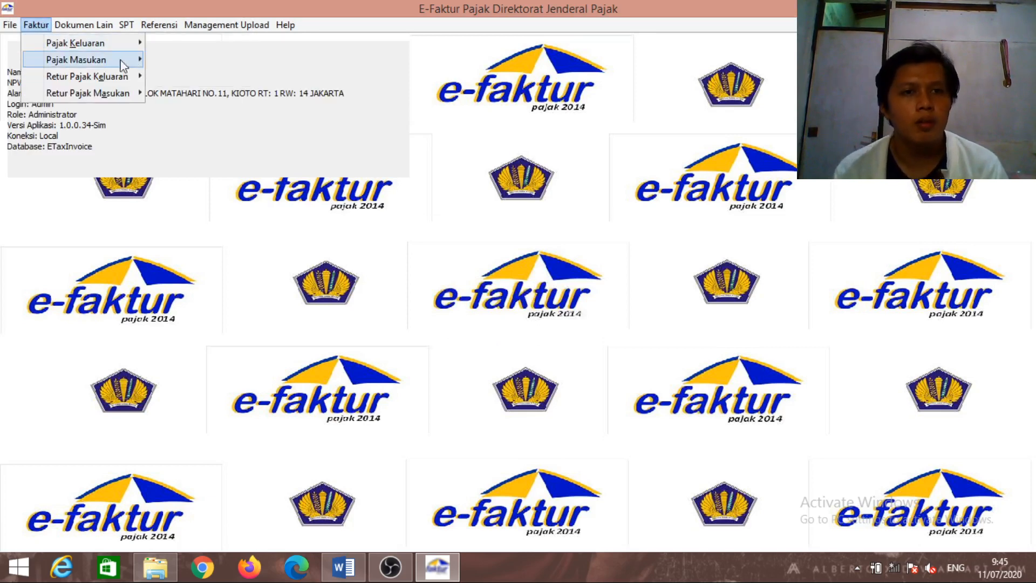
pyautogui.click(152, 43)
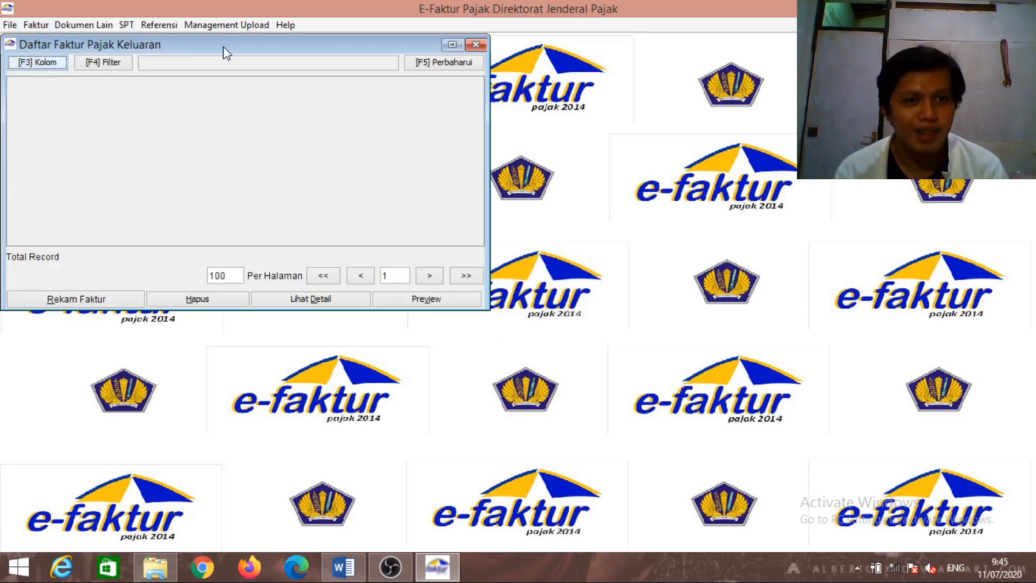
pyautogui.click(417, 64)
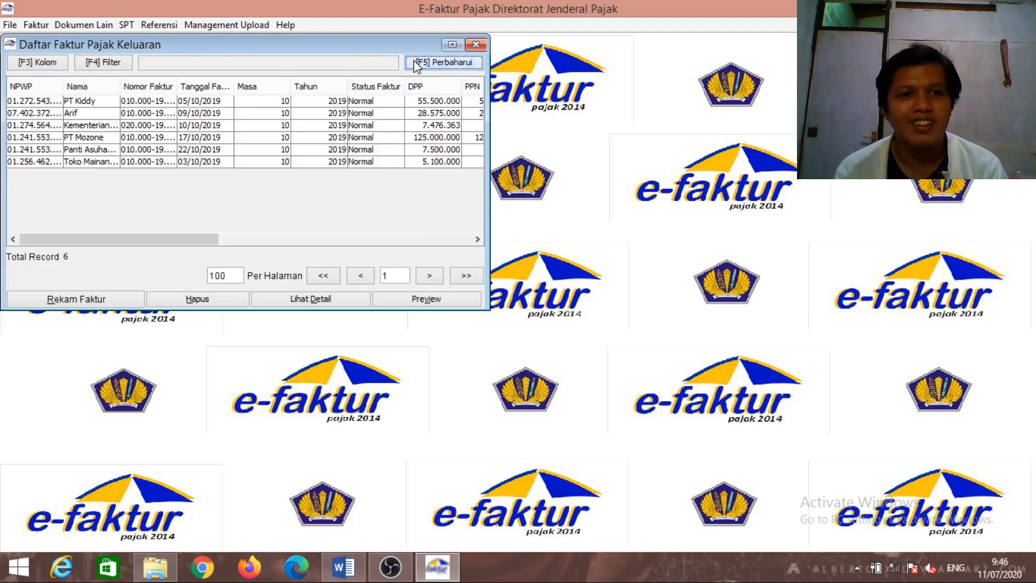
pyautogui.click(474, 46)
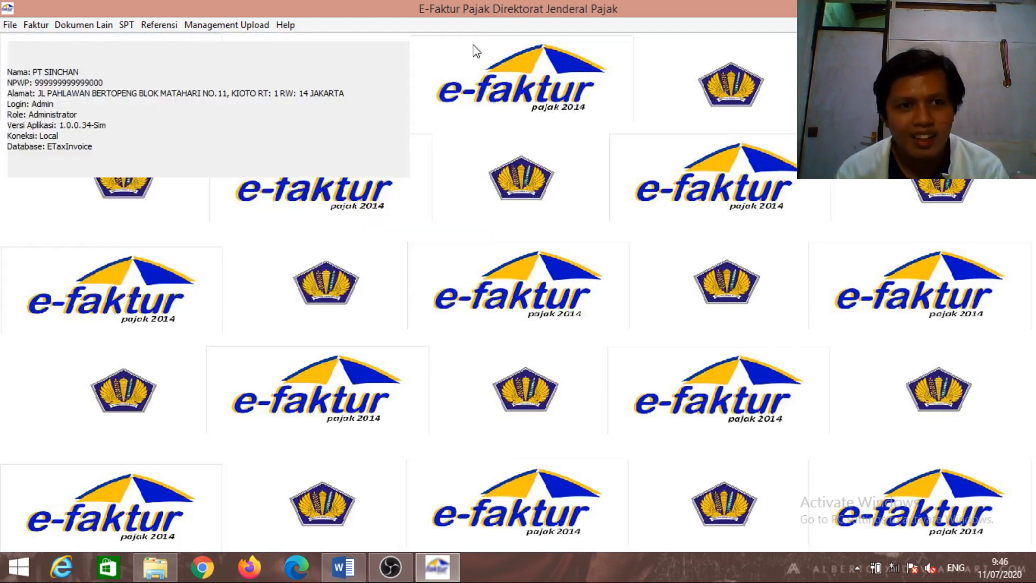
# Refresh and check the five input tax invoices in the Pajak Masukan list
pyautogui.click(46, 30)
pyautogui.moveTo(62, 59)
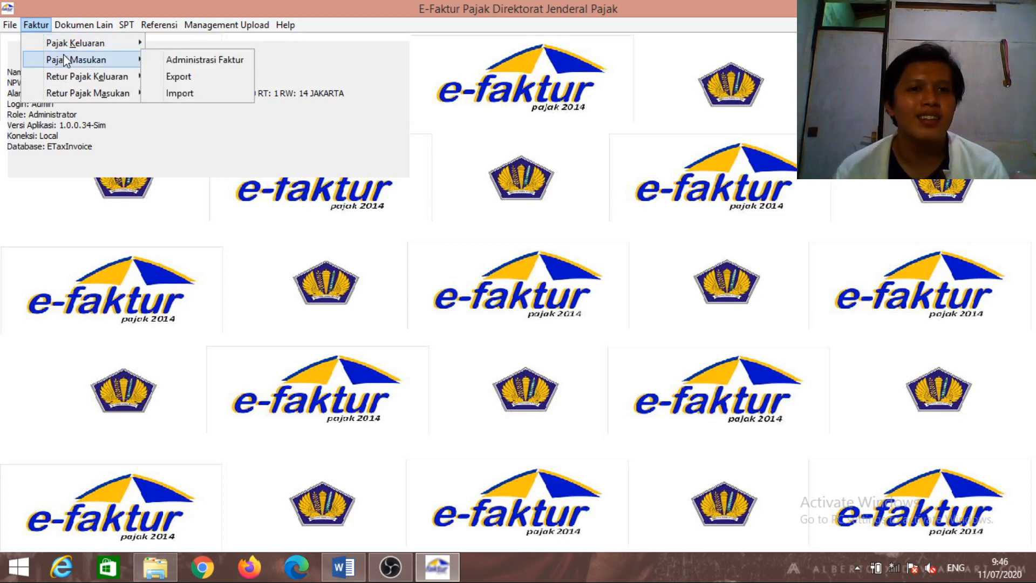
pyautogui.click(192, 60)
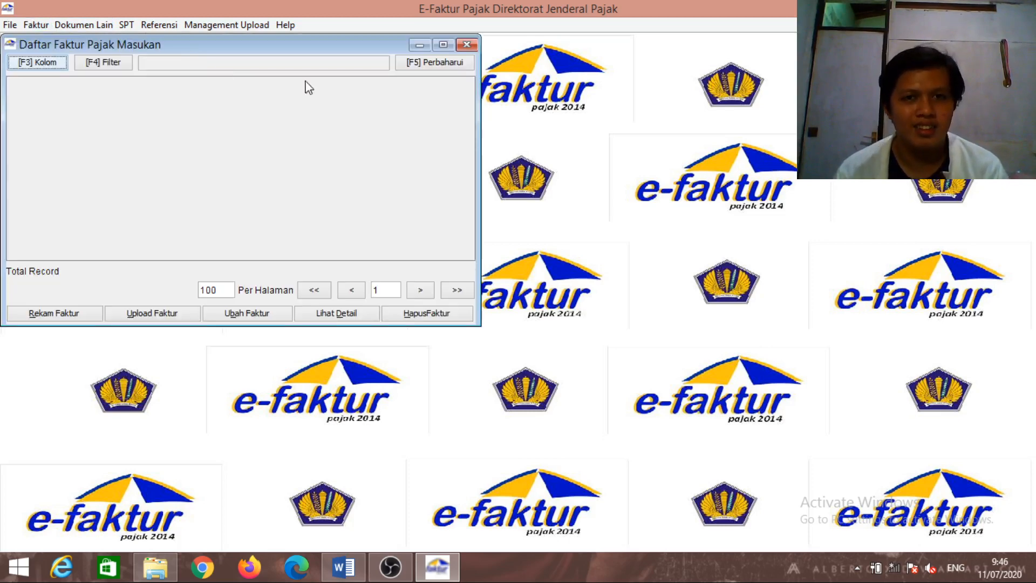
pyautogui.click(421, 62)
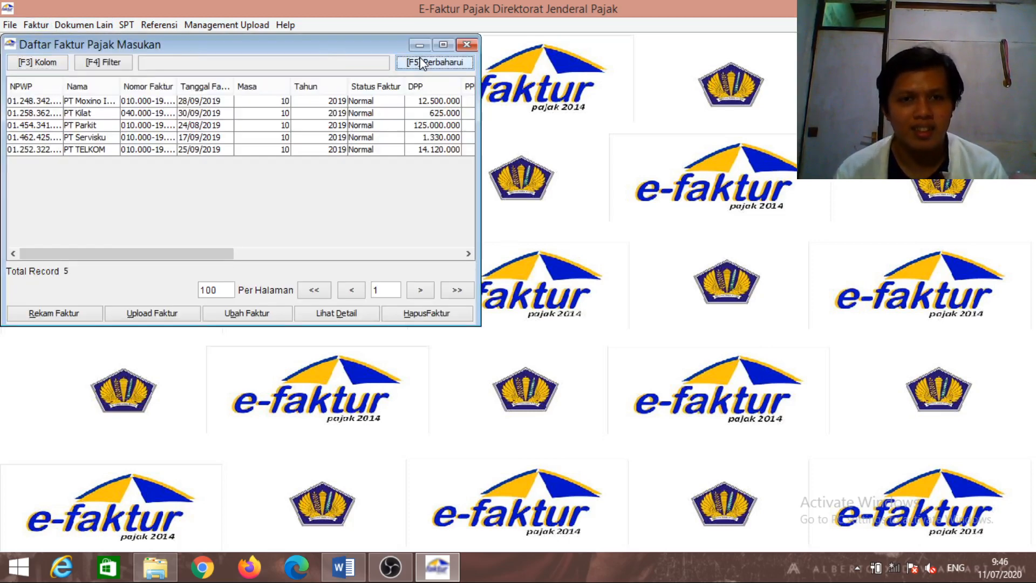
pyautogui.click(467, 45)
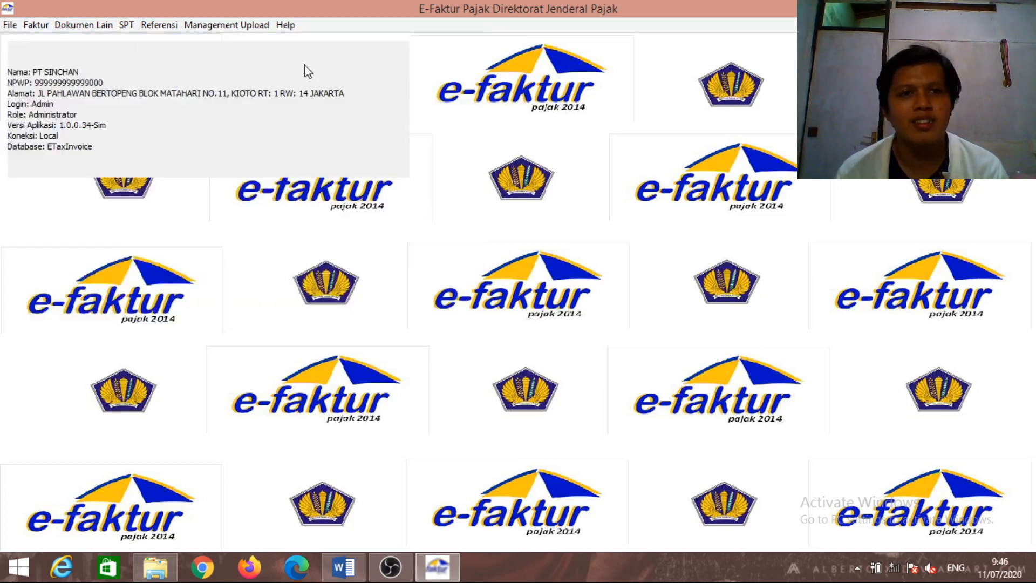
# Check the output and input tax return note lists
pyautogui.click(36, 25)
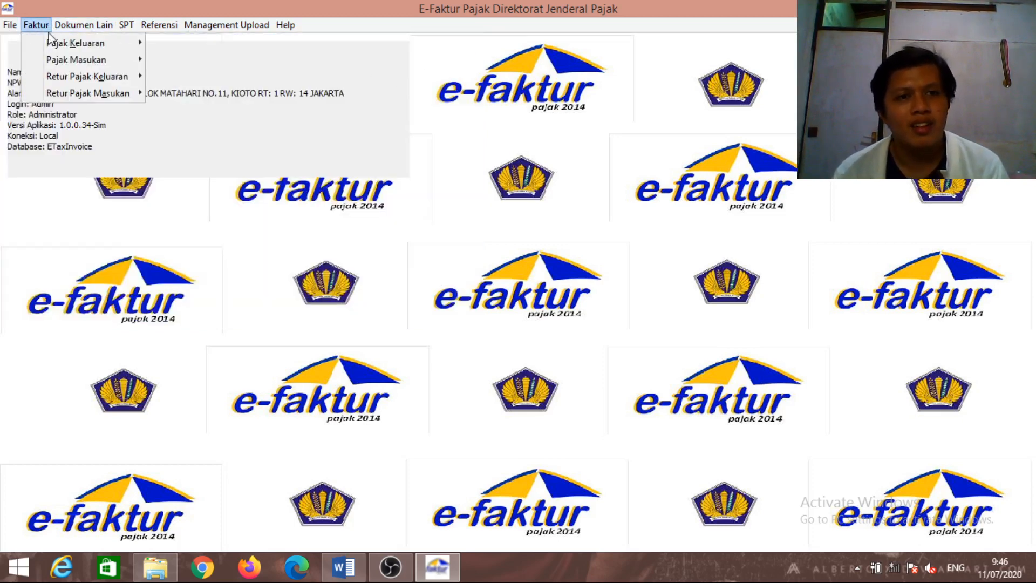
pyautogui.moveTo(76, 76)
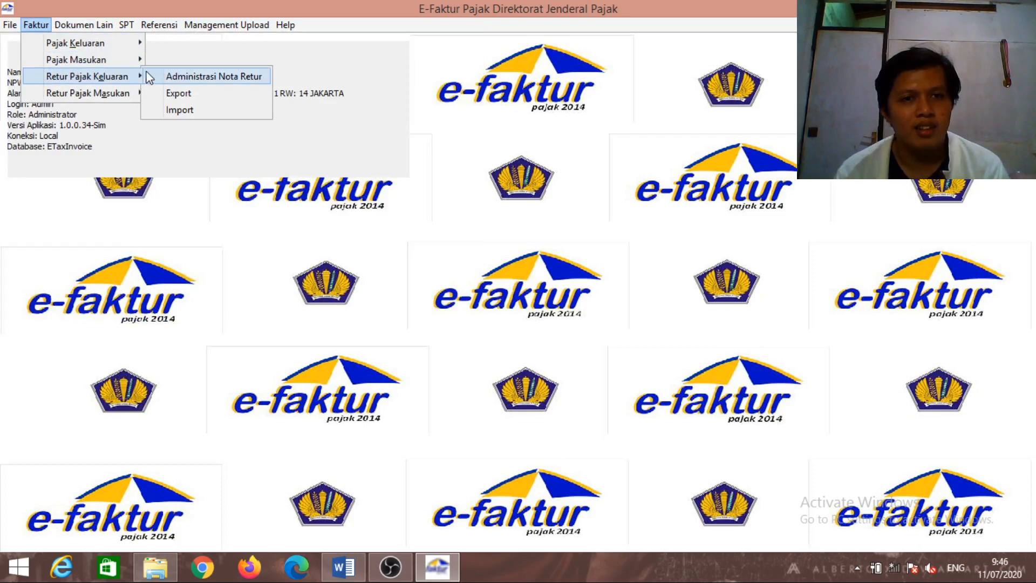
pyautogui.click(167, 77)
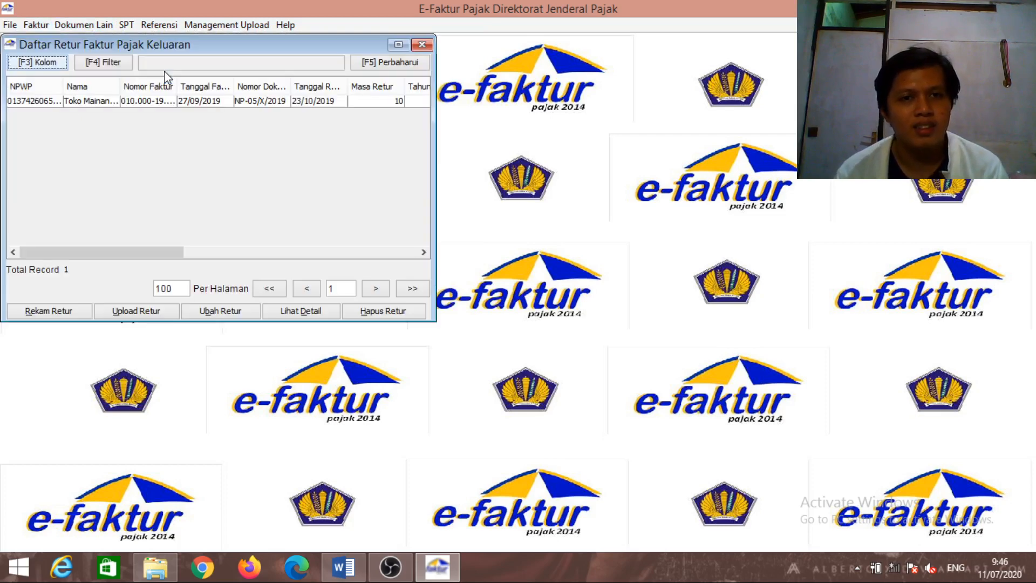
pyautogui.click(422, 44)
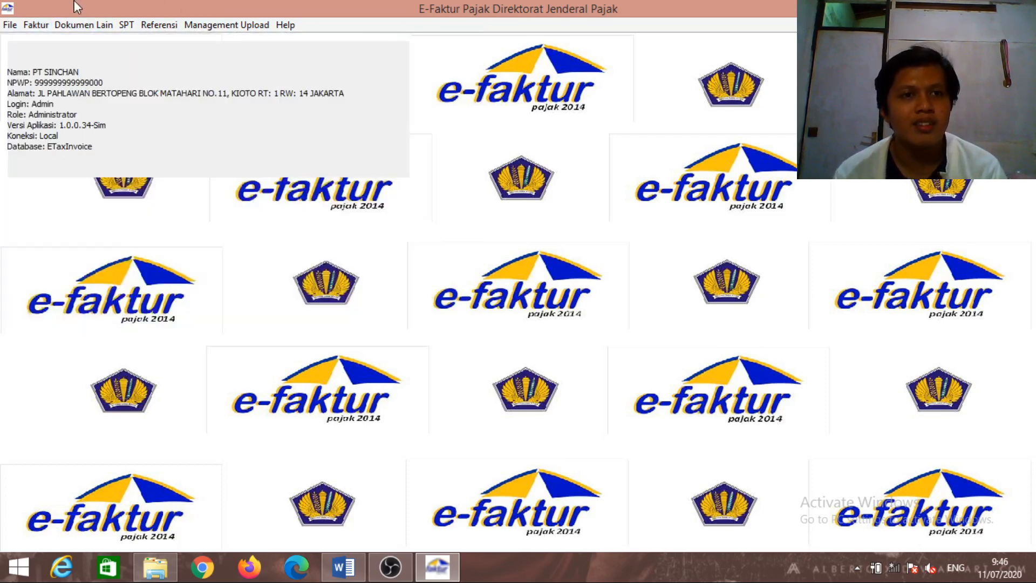
pyautogui.click(37, 25)
pyautogui.moveTo(79, 96)
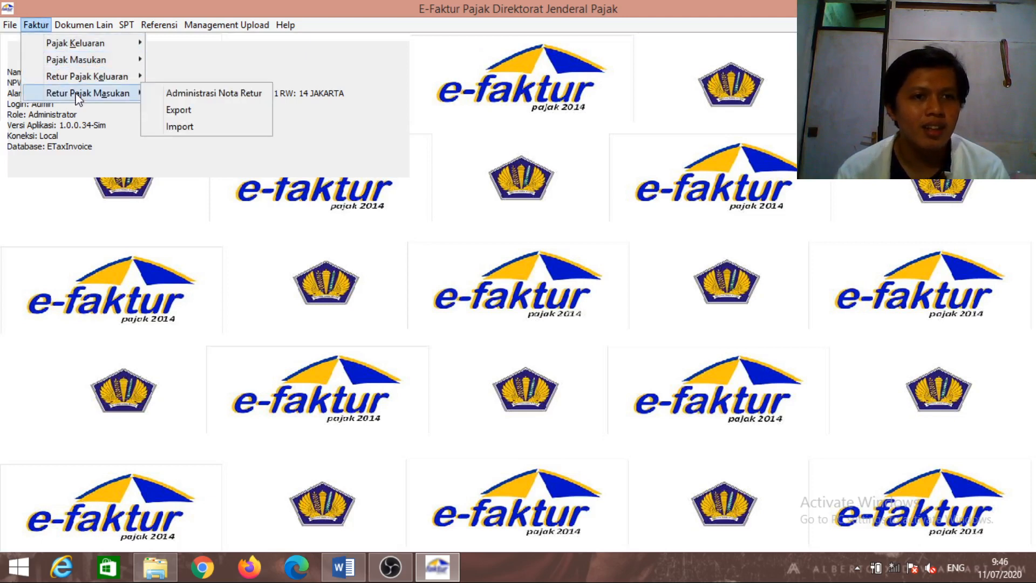
pyautogui.click(171, 92)
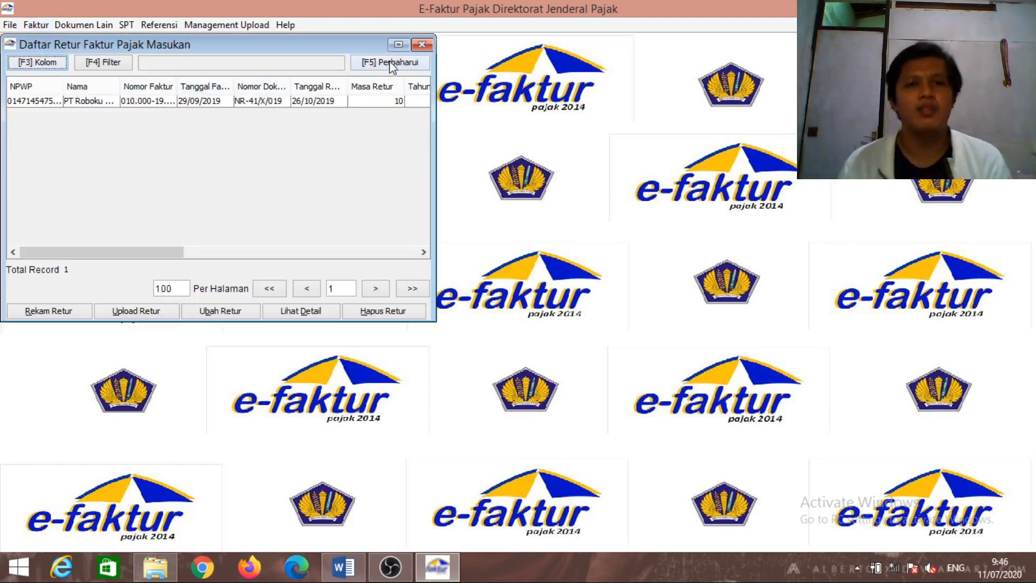
pyautogui.click(426, 43)
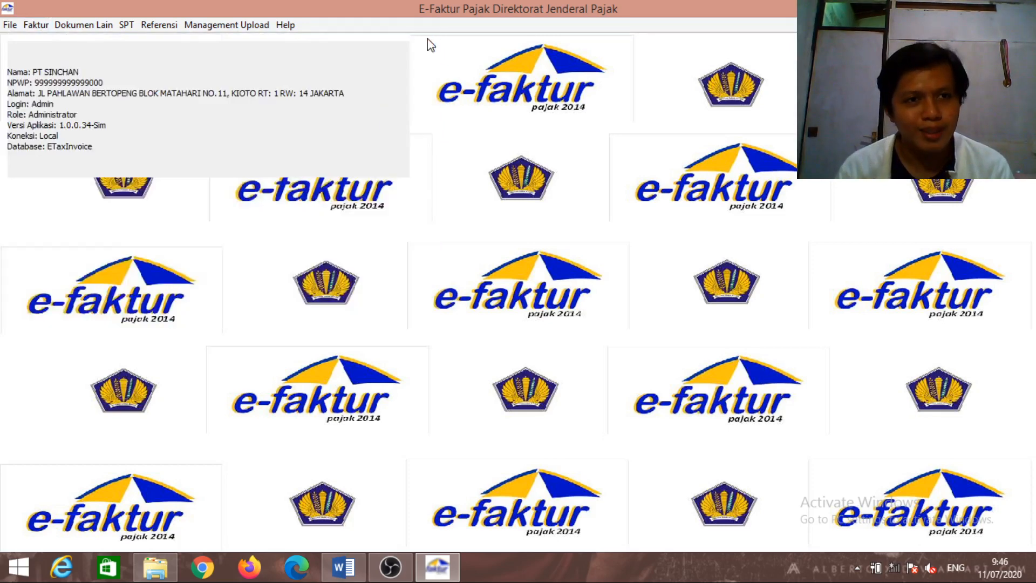
# Refresh and check the other input-tax documents list, which shows one record
pyautogui.click(91, 30)
pyautogui.click(128, 76)
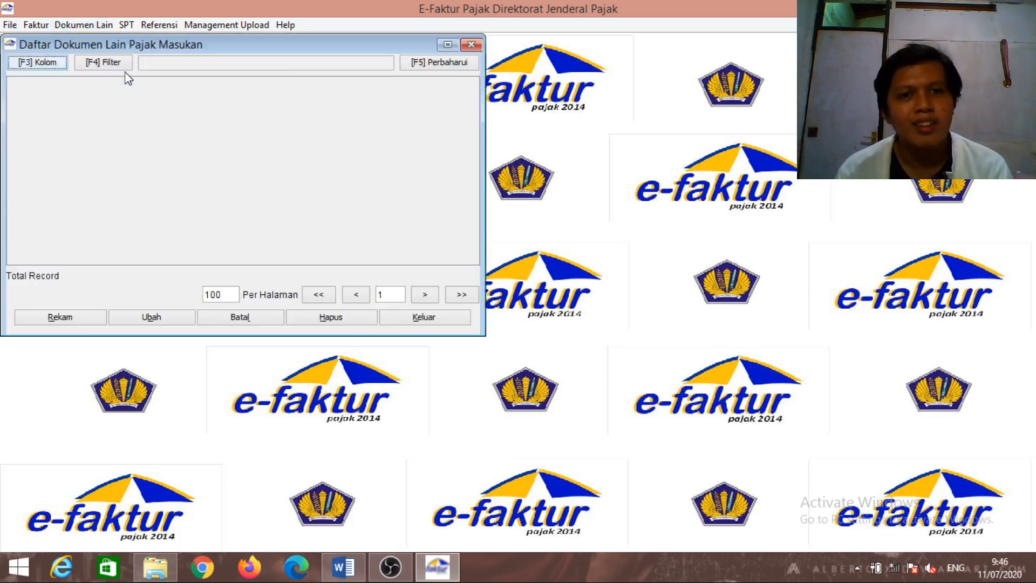
pyautogui.click(419, 63)
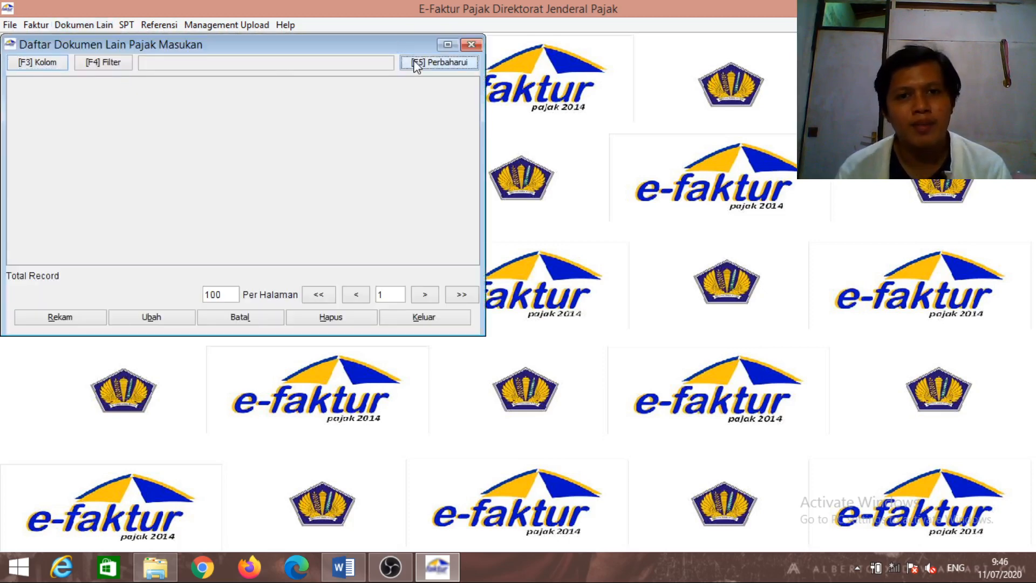
pyautogui.click(472, 45)
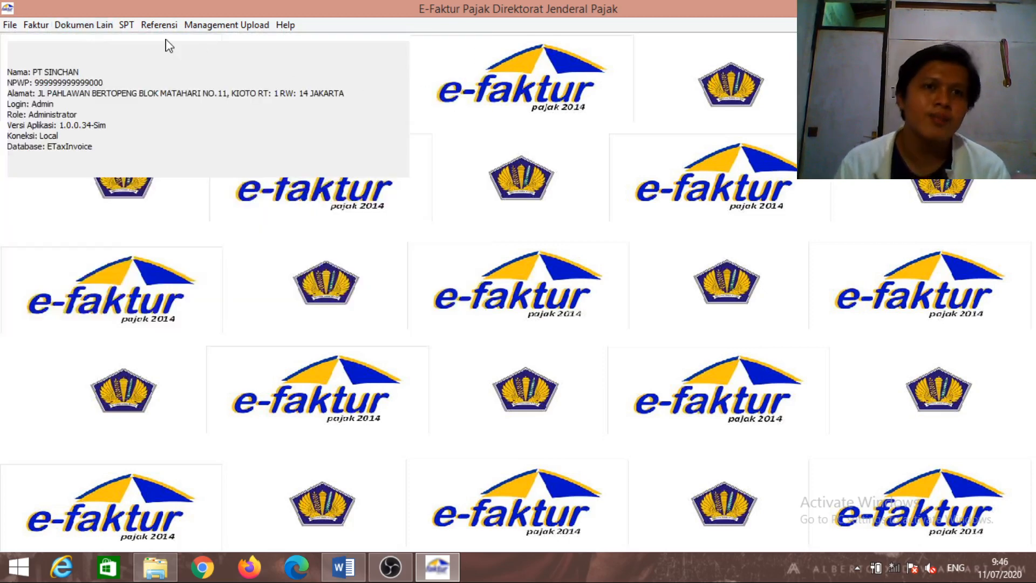
pyautogui.click(127, 25)
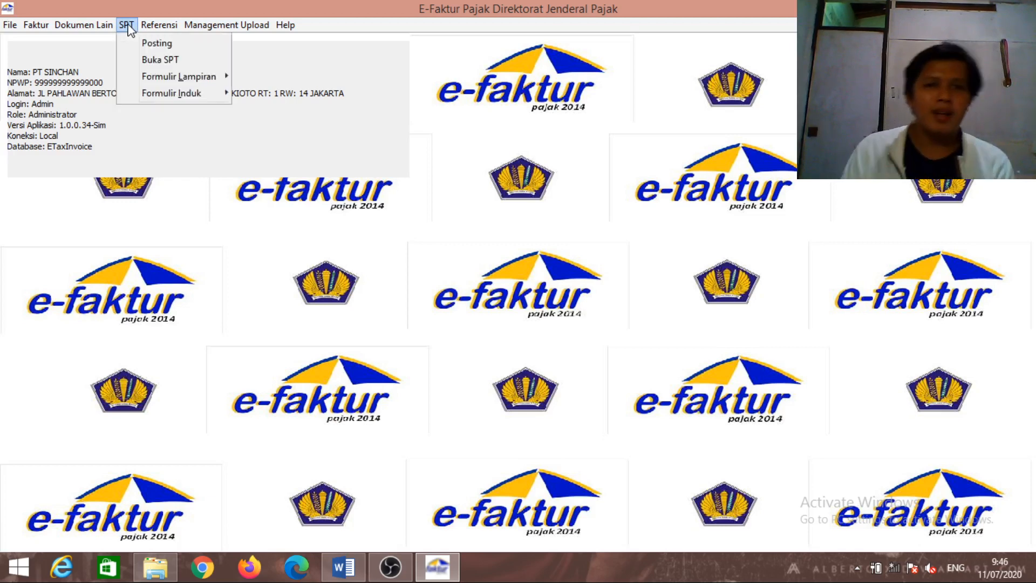
# Delete the saved October 2019 SPT return
pyautogui.click(163, 59)
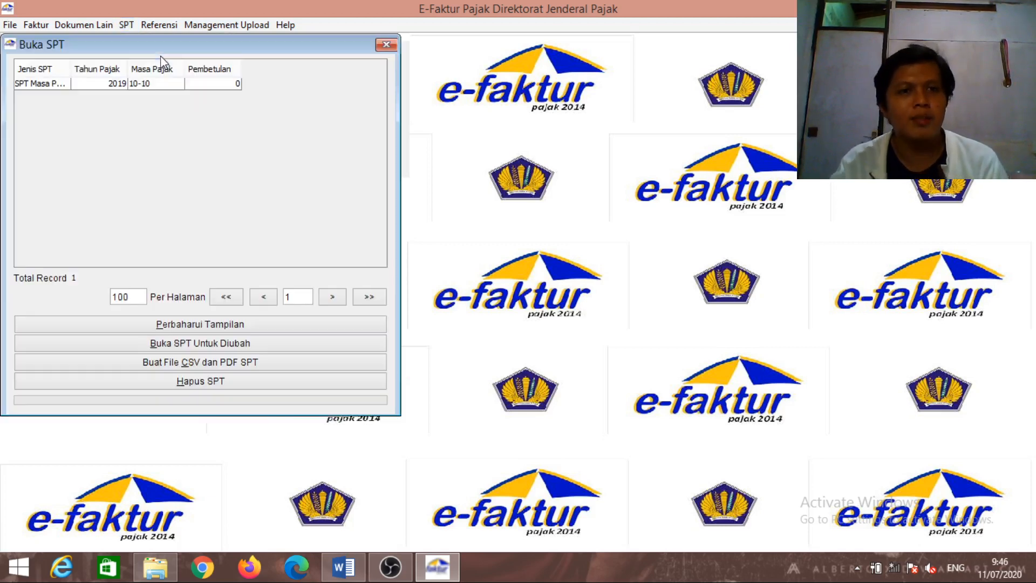
pyautogui.click(210, 85)
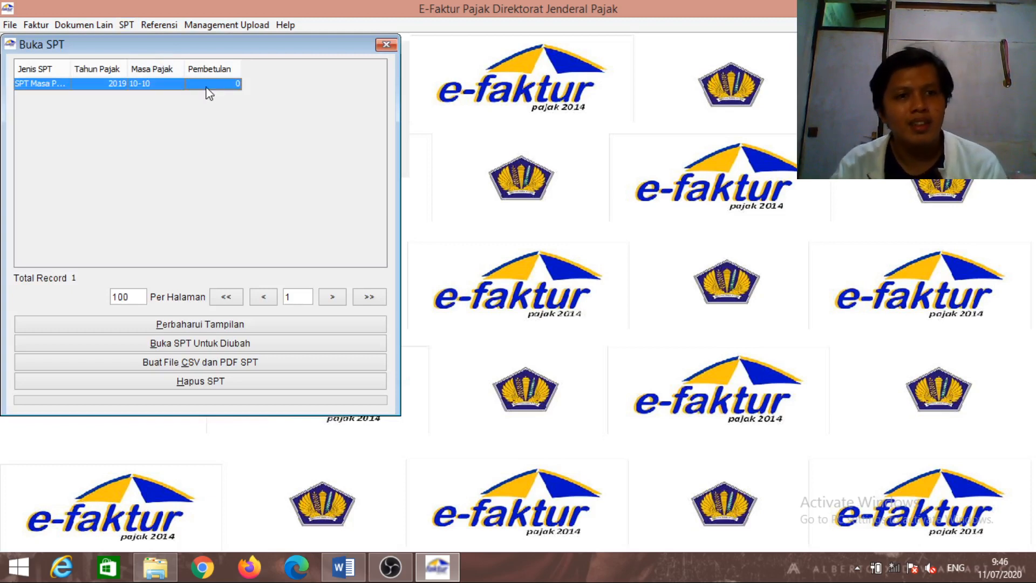
pyautogui.click(261, 381)
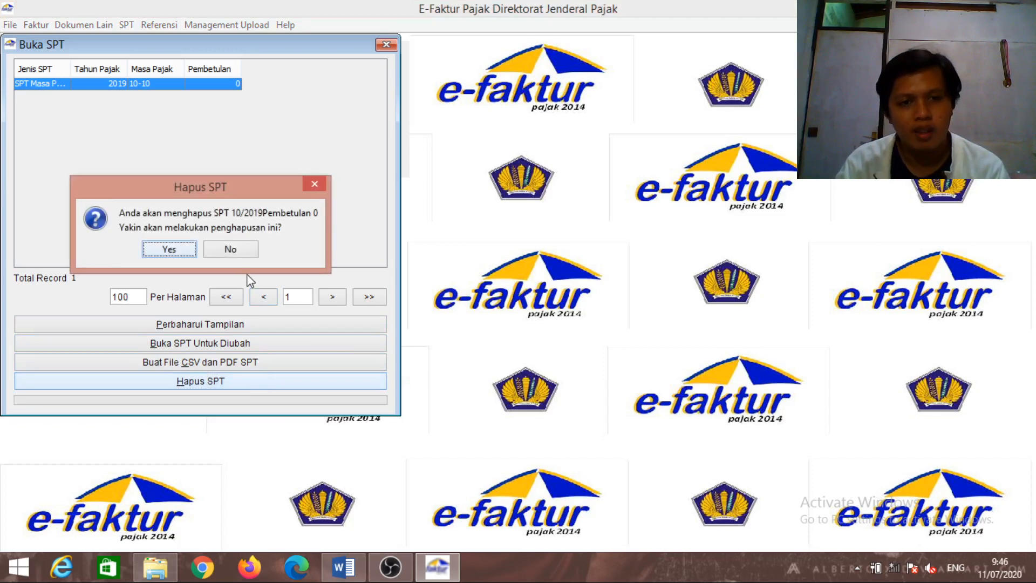
pyautogui.click(168, 249)
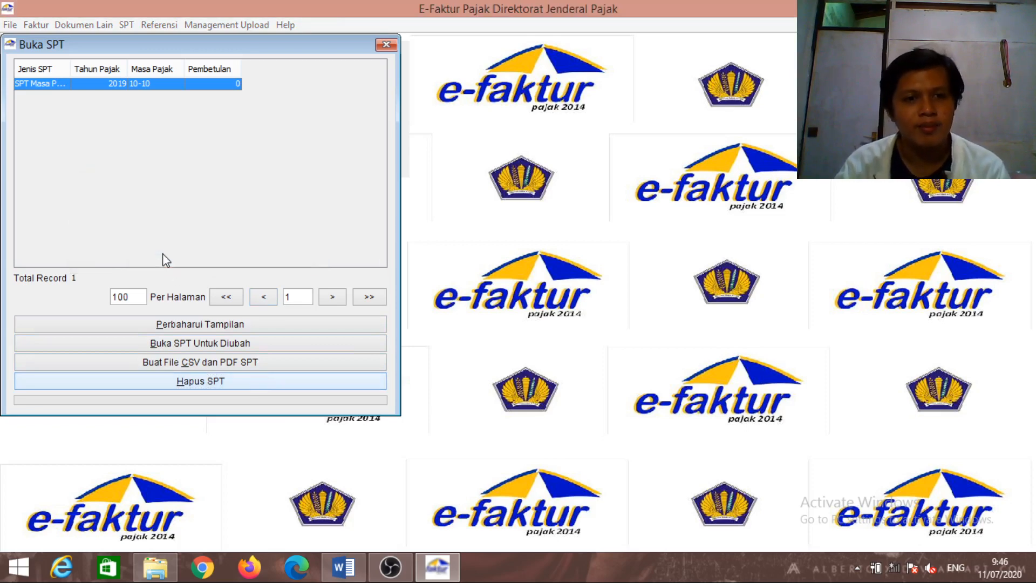
pyautogui.click(386, 45)
# Post the period 10–10, 2019 invoice data (7 output, 7 input documents) into a new SPT
pyautogui.click(136, 24)
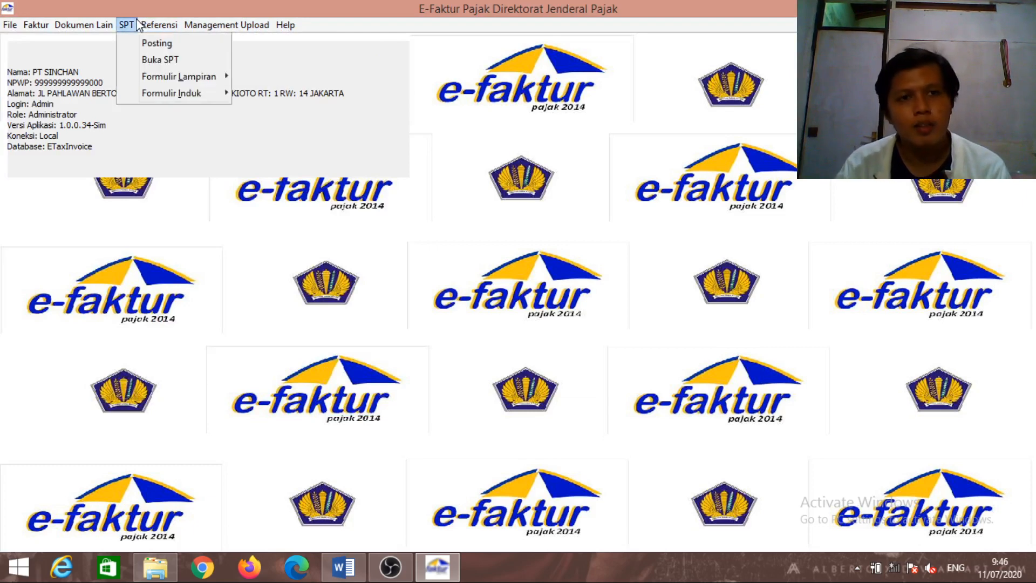
pyautogui.click(144, 40)
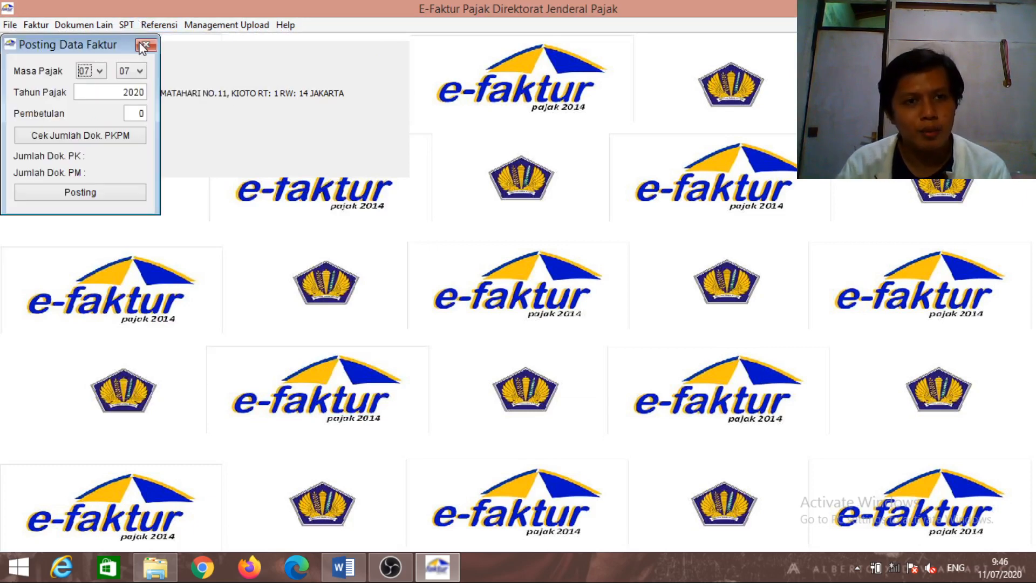
pyautogui.click(93, 71)
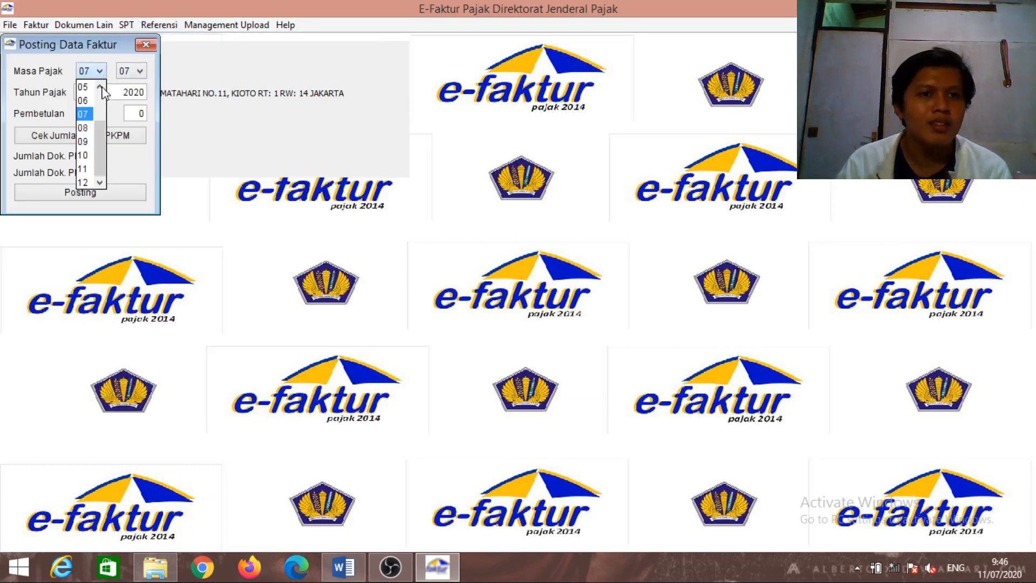
pyautogui.click(91, 156)
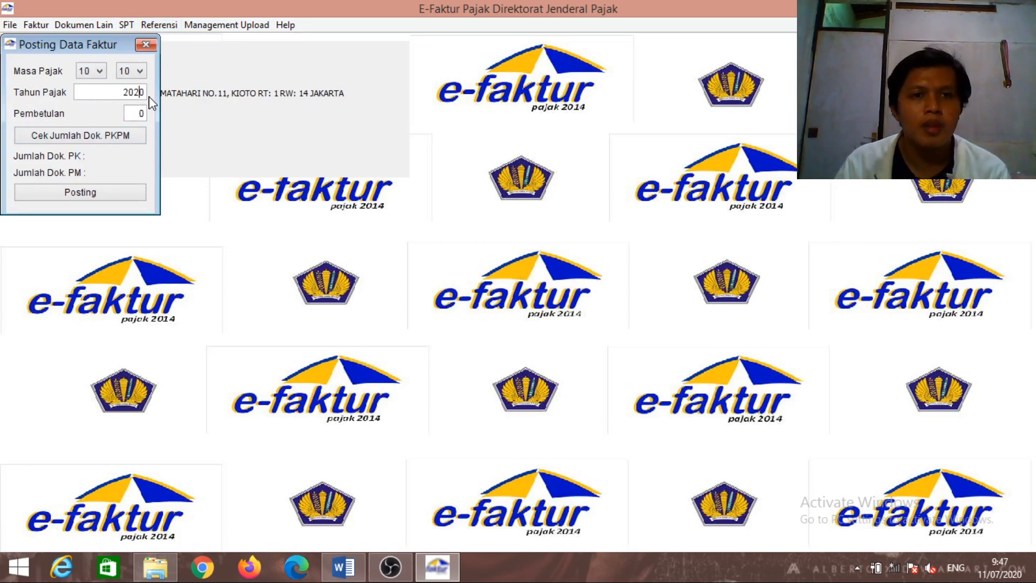
pyautogui.write('19')
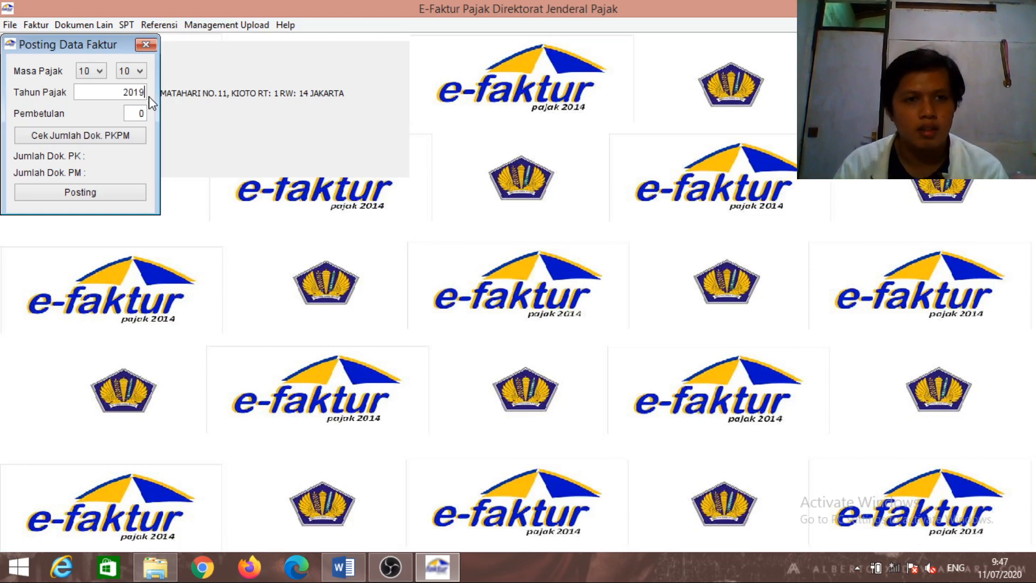
pyautogui.click(129, 138)
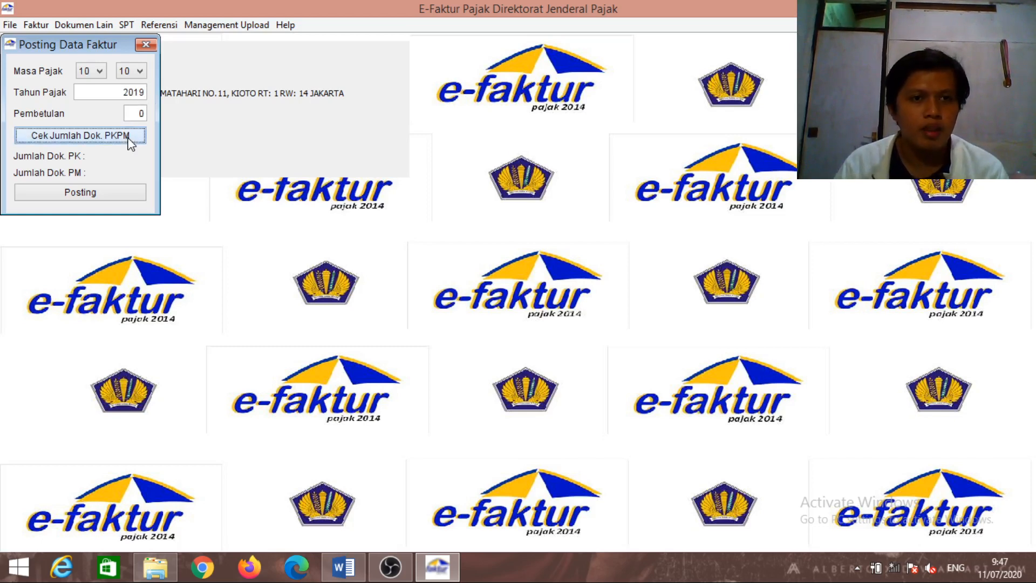
pyautogui.click(115, 198)
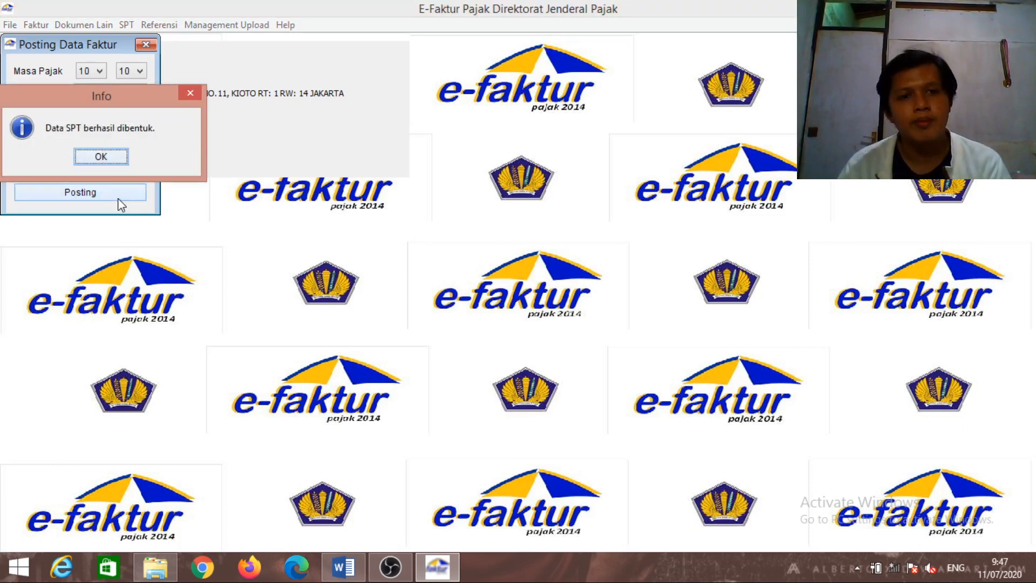
pyautogui.click(101, 157)
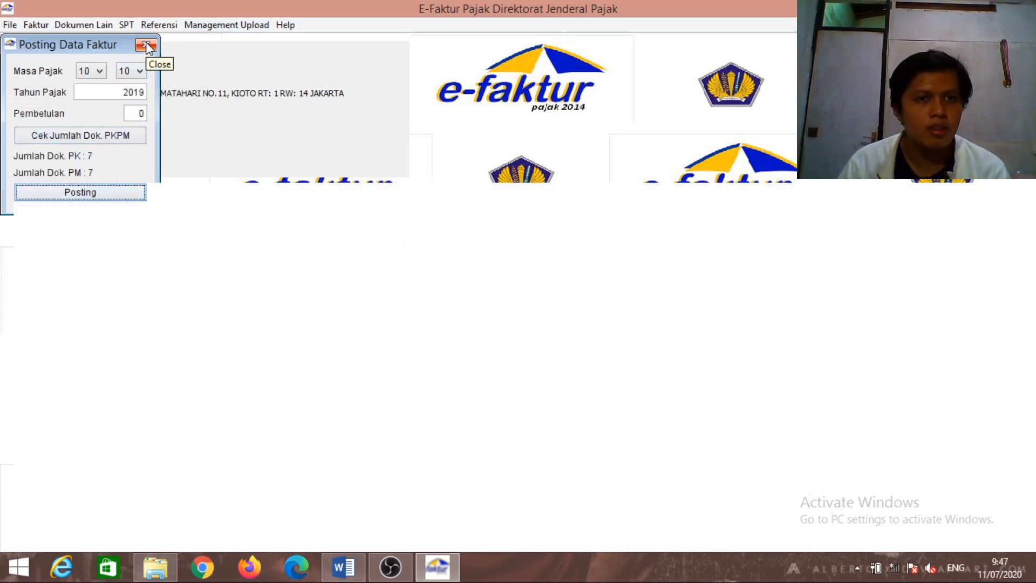
pyautogui.click(146, 46)
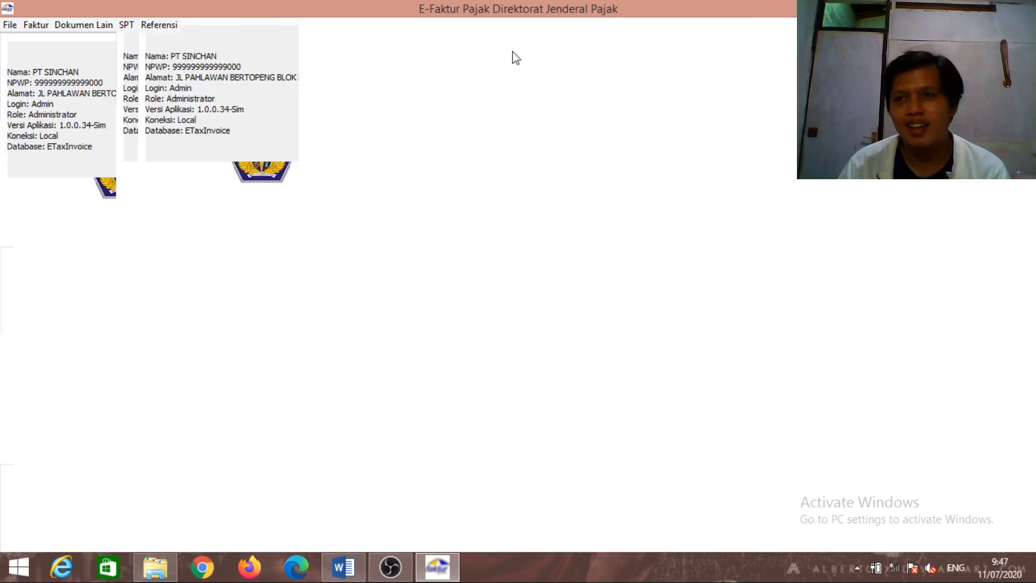
pyautogui.hotkey('alt', 'Tab')
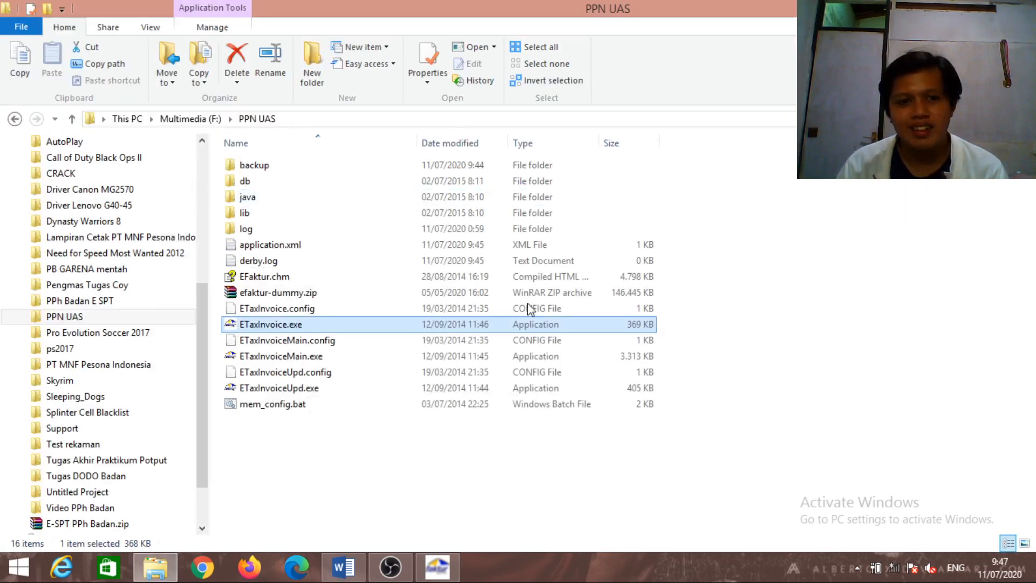
pyautogui.click(437, 566)
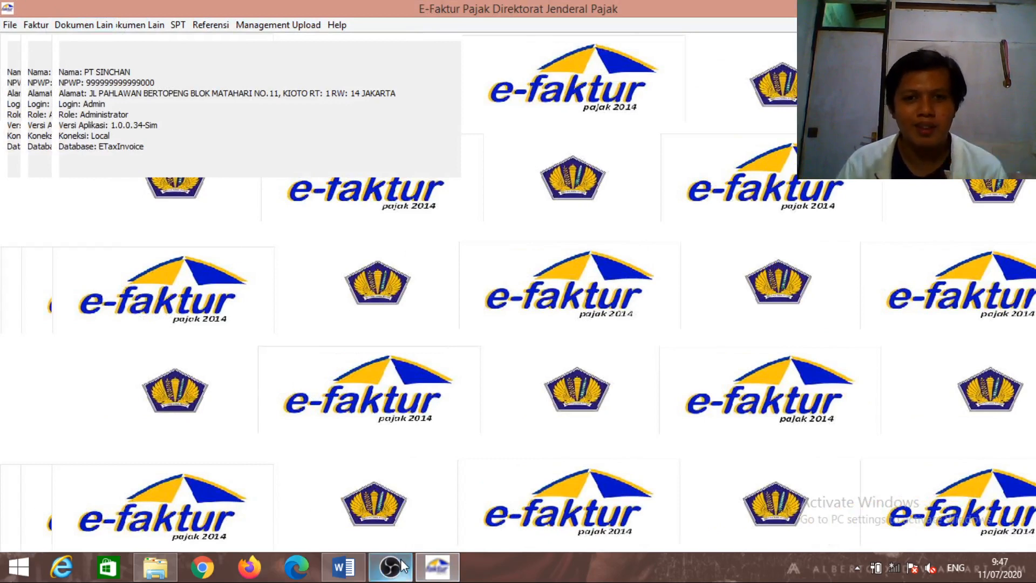
pyautogui.moveTo(402, 567)
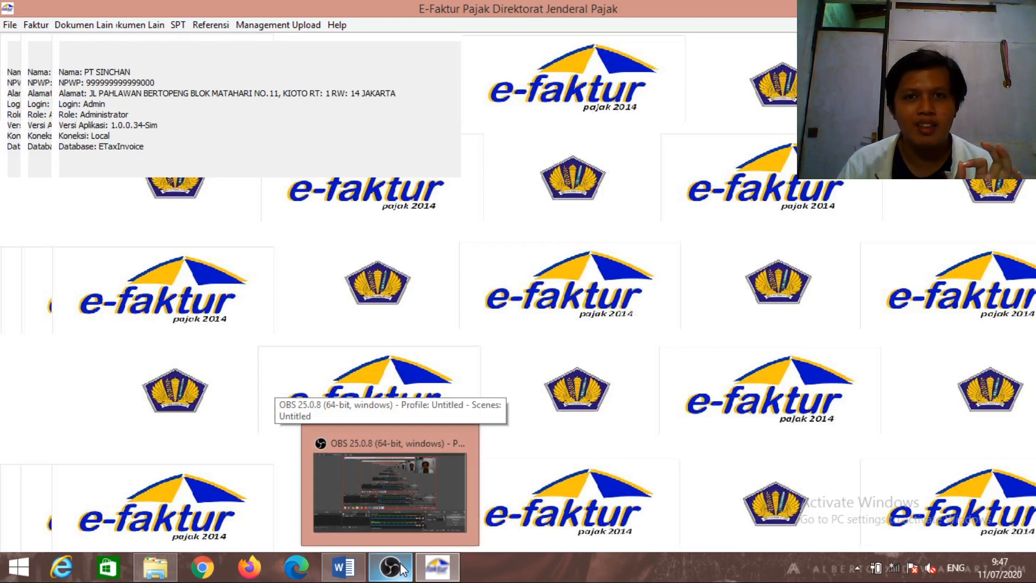
pyautogui.click(402, 568)
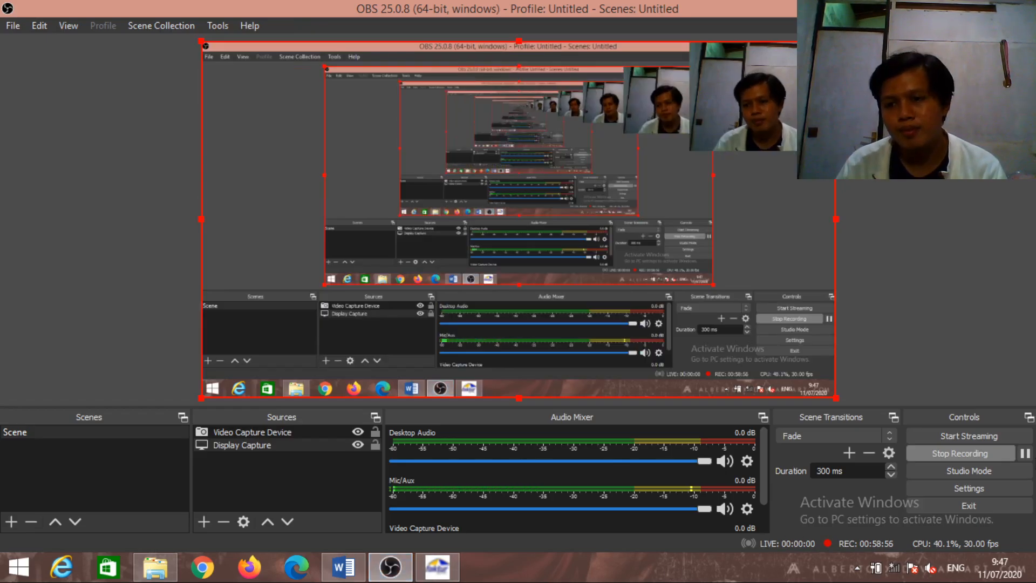
pyautogui.click(1025, 453)
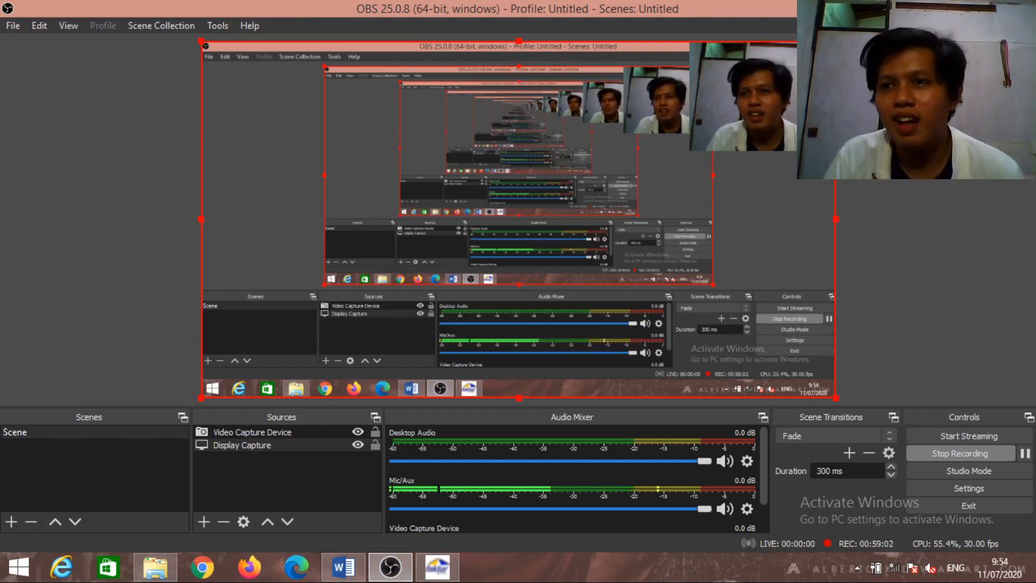
pyautogui.hotkey('alt', 'Tab')
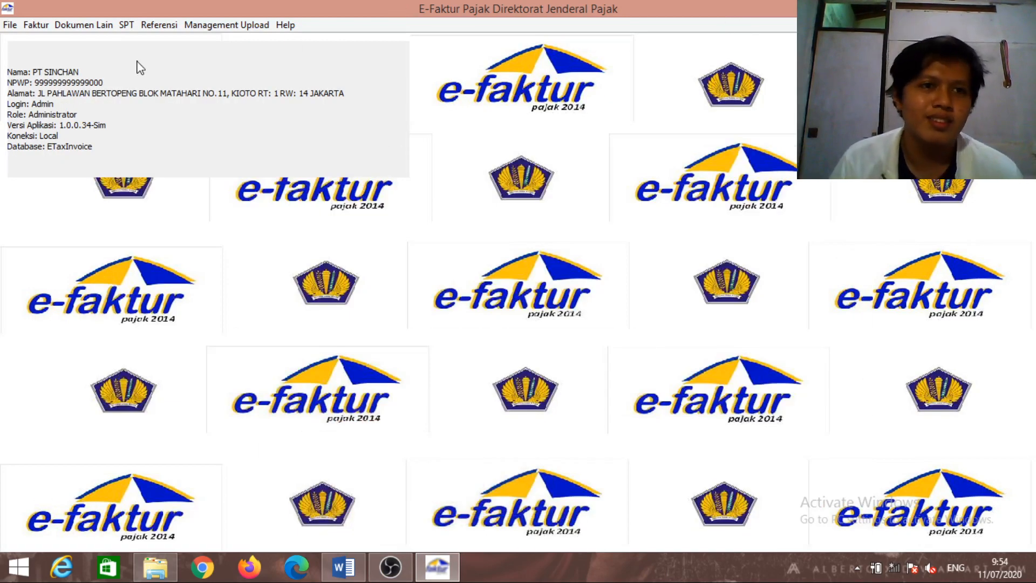
# Open the saved October 2019 (period 10-10) SPT from the SPT list
pyautogui.click(134, 31)
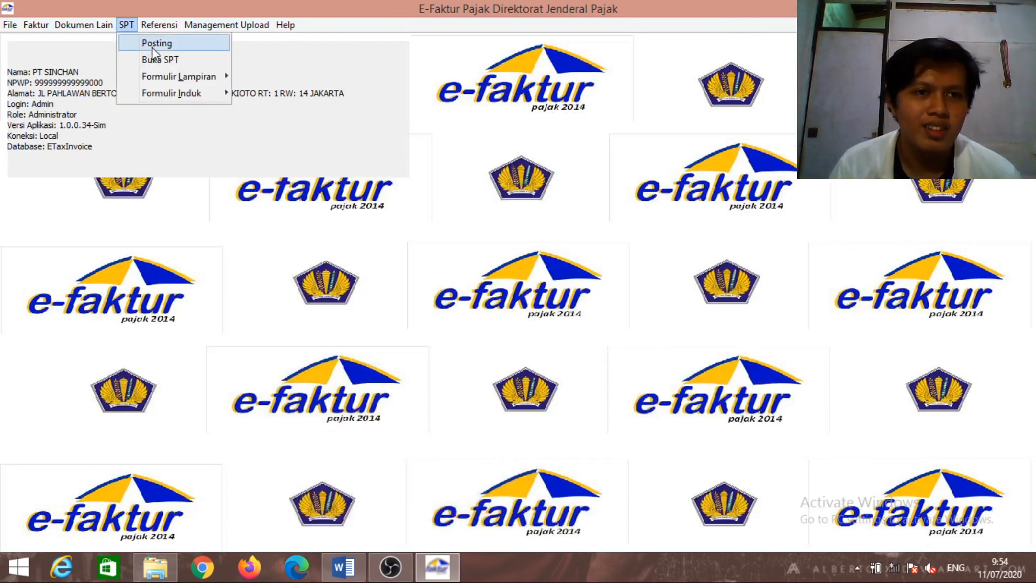
pyautogui.click(163, 61)
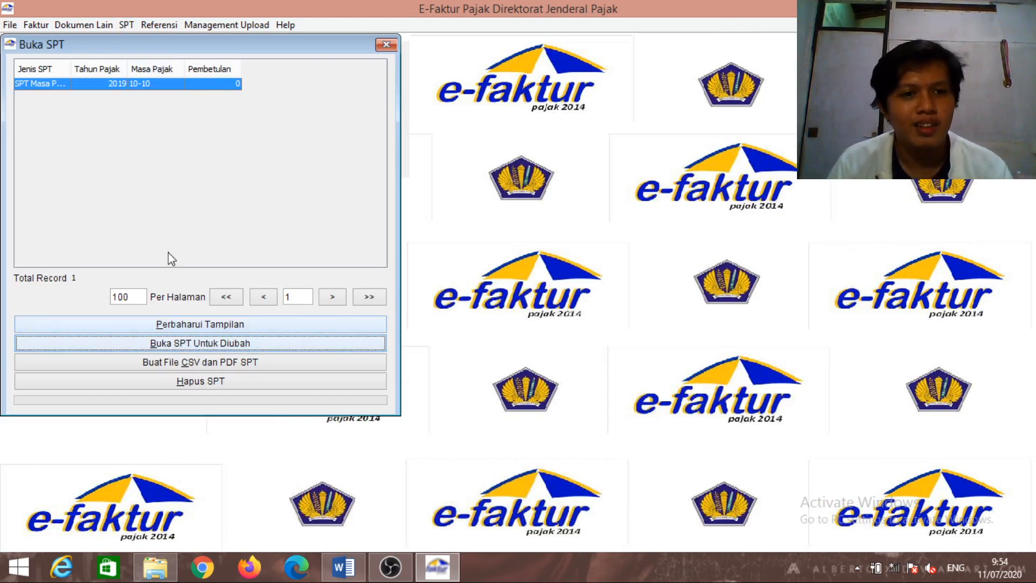
pyautogui.click(43, 89)
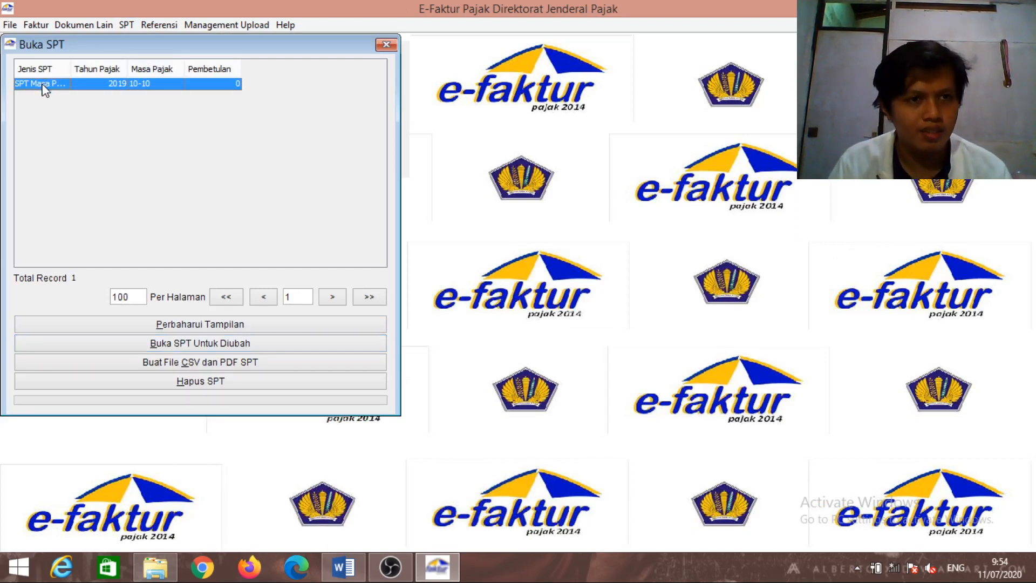
# Save the SPT's CSV and PDF files to the Desktop and confirm 'CSV SPT berhasil dibuat'
pyautogui.click(181, 367)
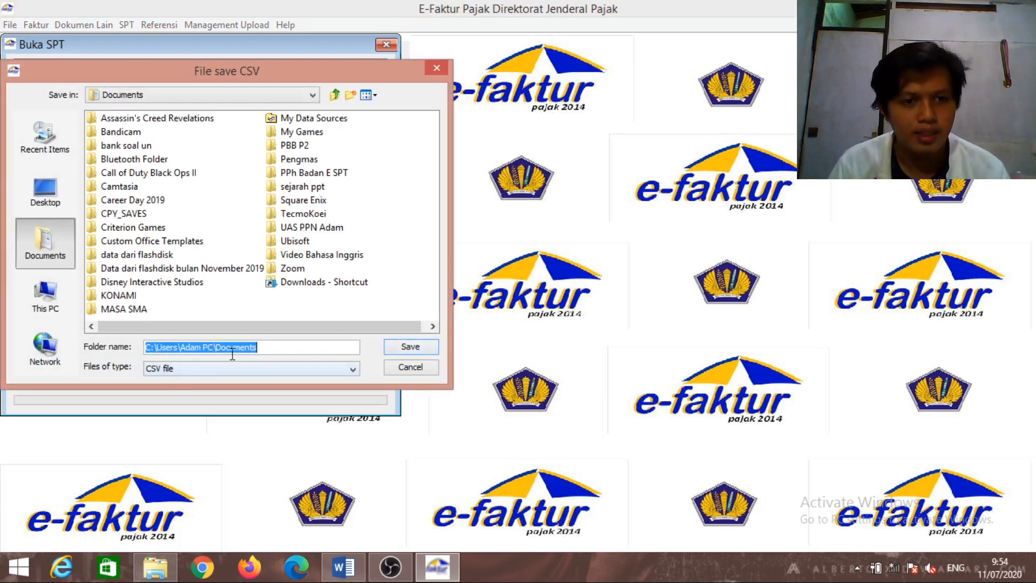
pyautogui.click(45, 192)
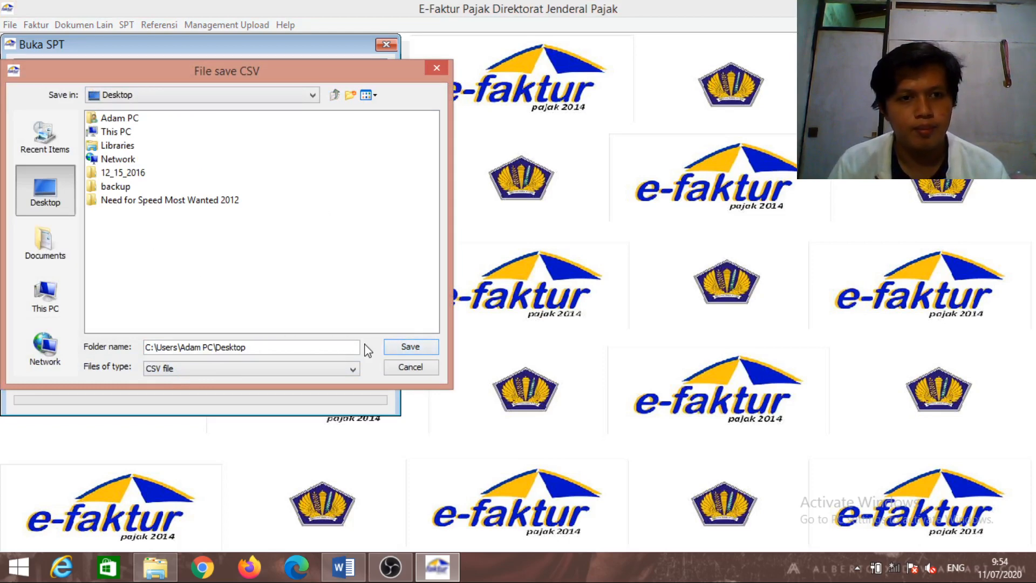
pyautogui.click(399, 353)
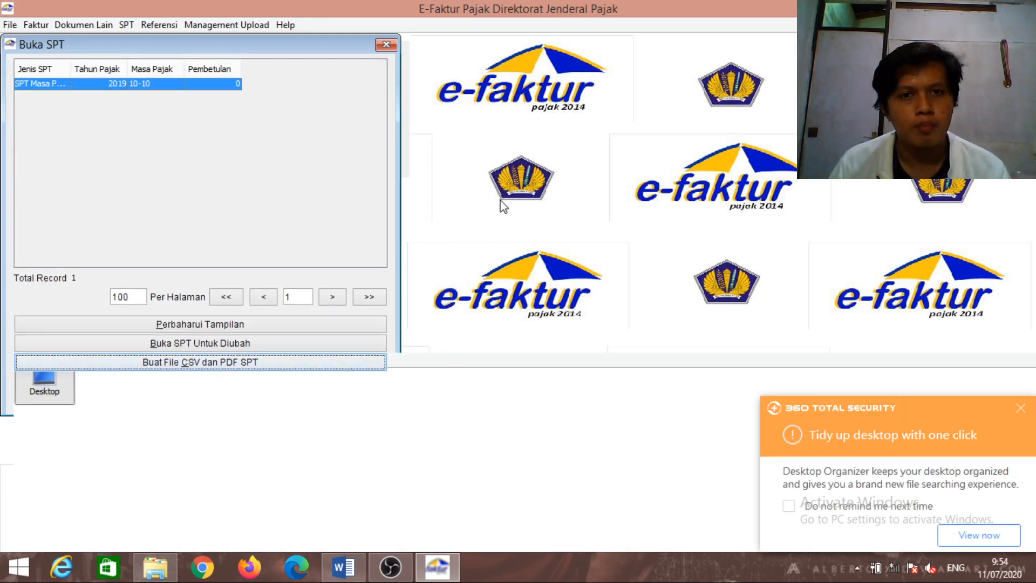
pyautogui.click(970, 7)
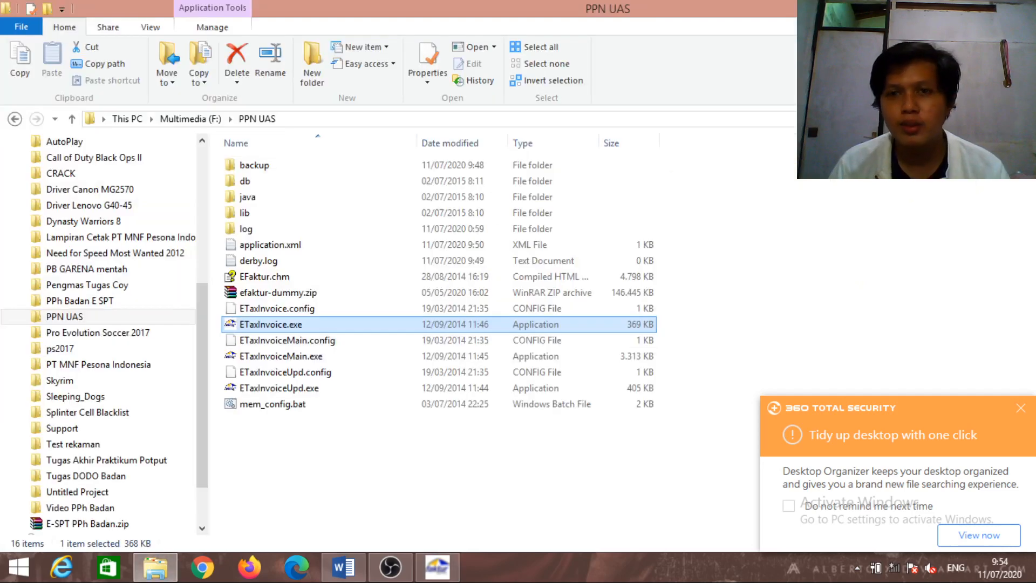
pyautogui.click(970, 7)
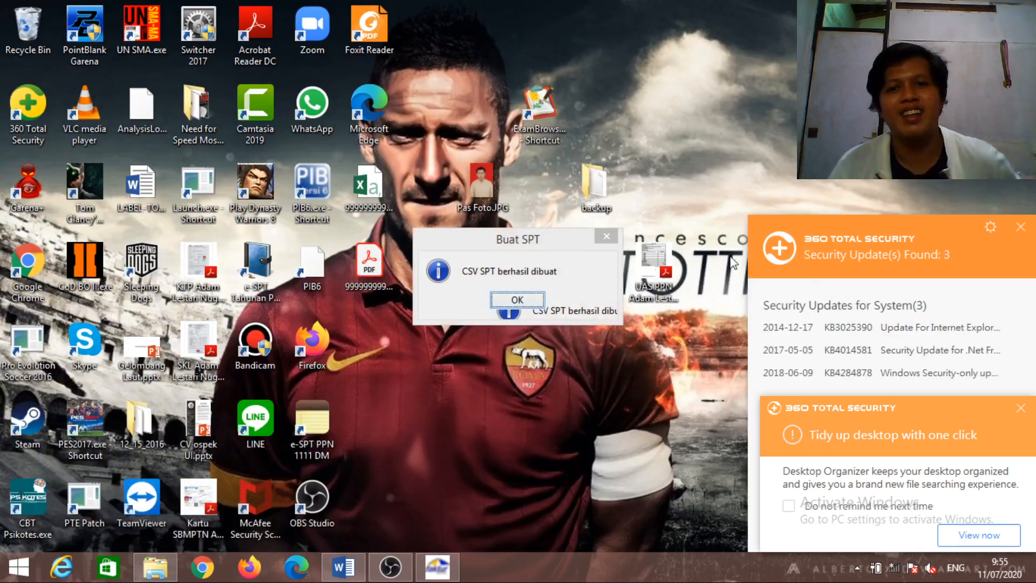
pyautogui.click(510, 299)
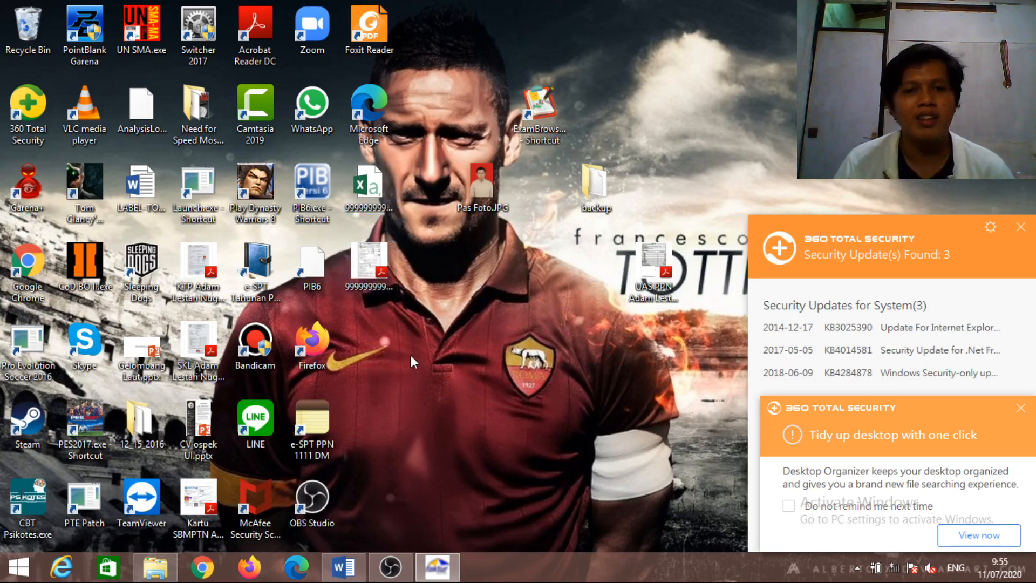
# Open the SPT PDF in Acrobat, dismiss the popup, and scroll through its seven form pages
pyautogui.doubleClick(373, 258)
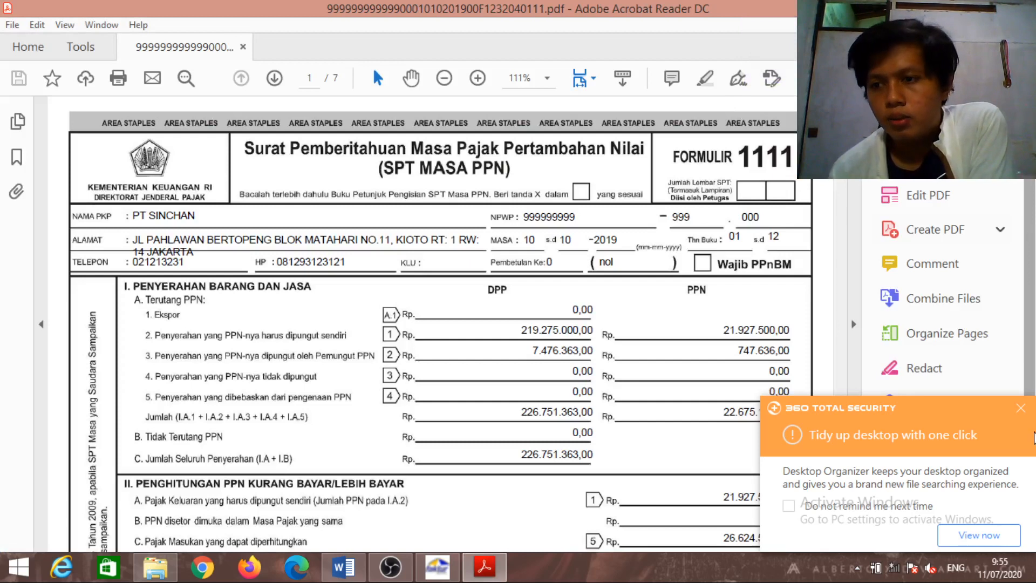
pyautogui.click(1020, 408)
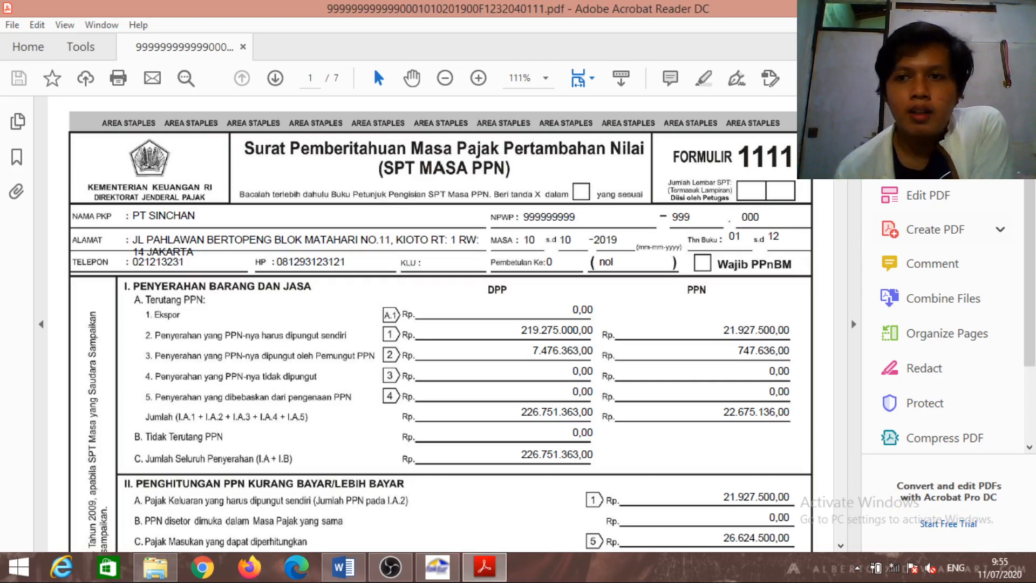
pyautogui.scroll(-5, 440, 323)
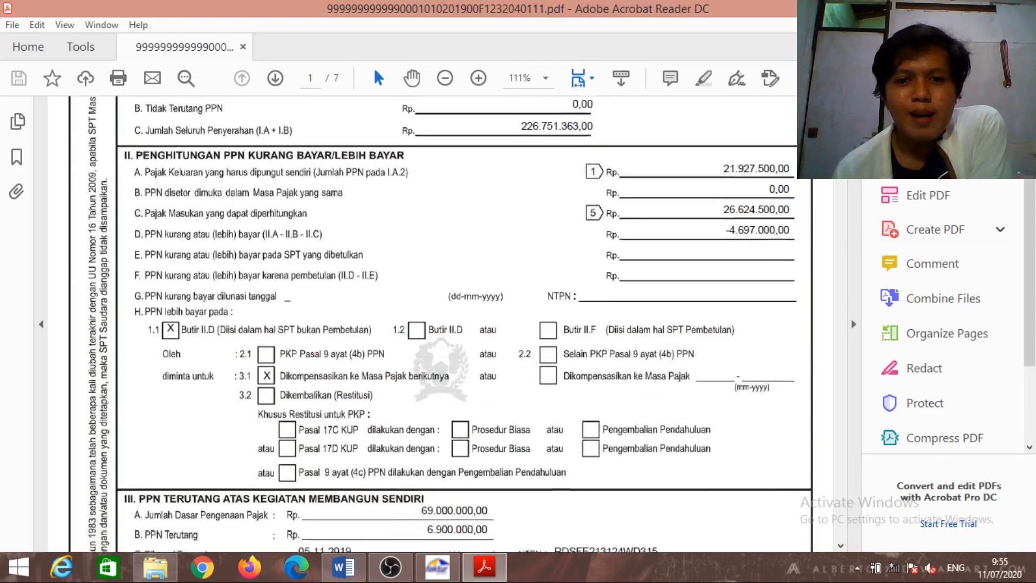
pyautogui.scroll(-6, 440, 324)
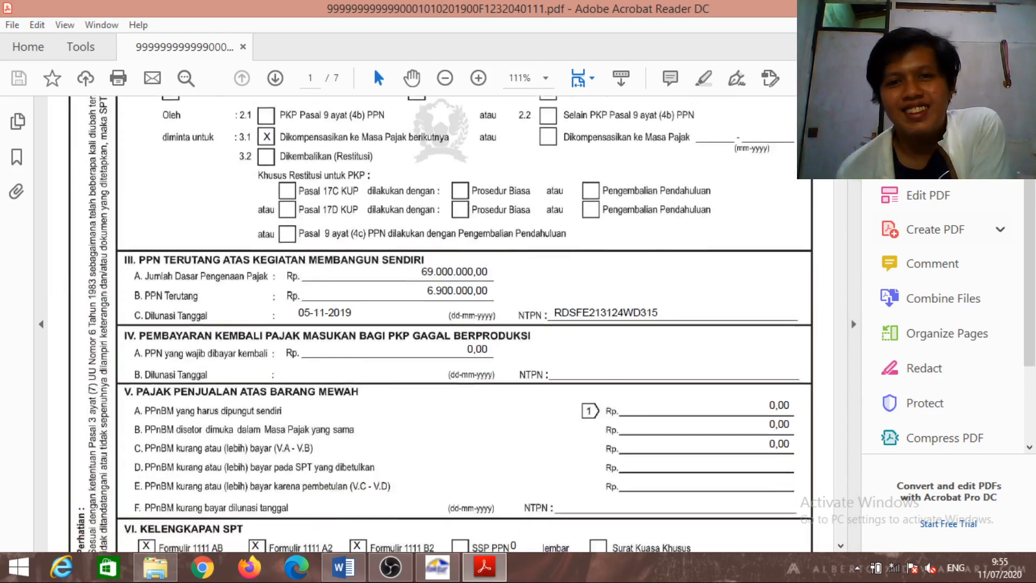
pyautogui.scroll(7, 440, 323)
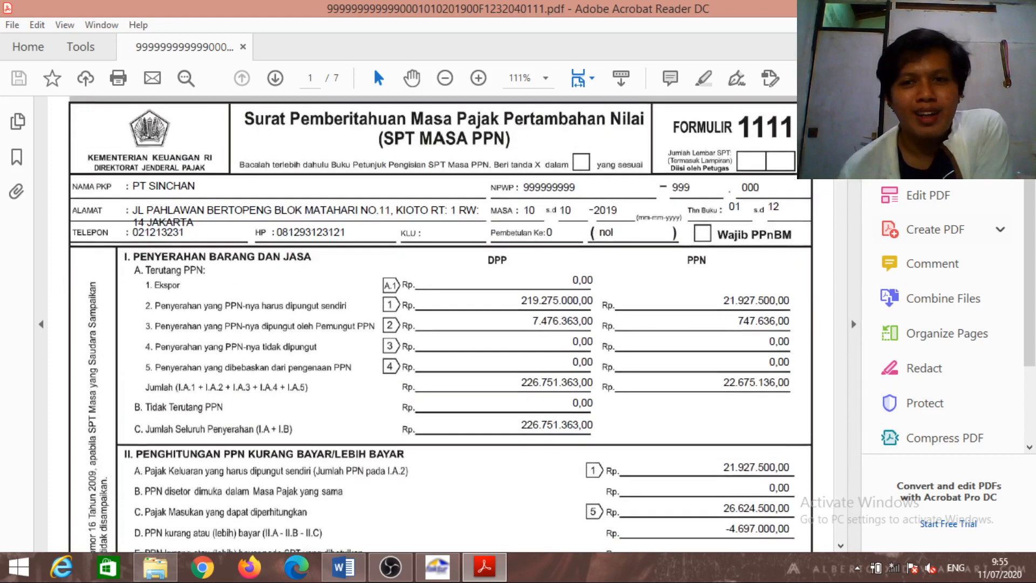
pyautogui.scroll(-2, 441, 324)
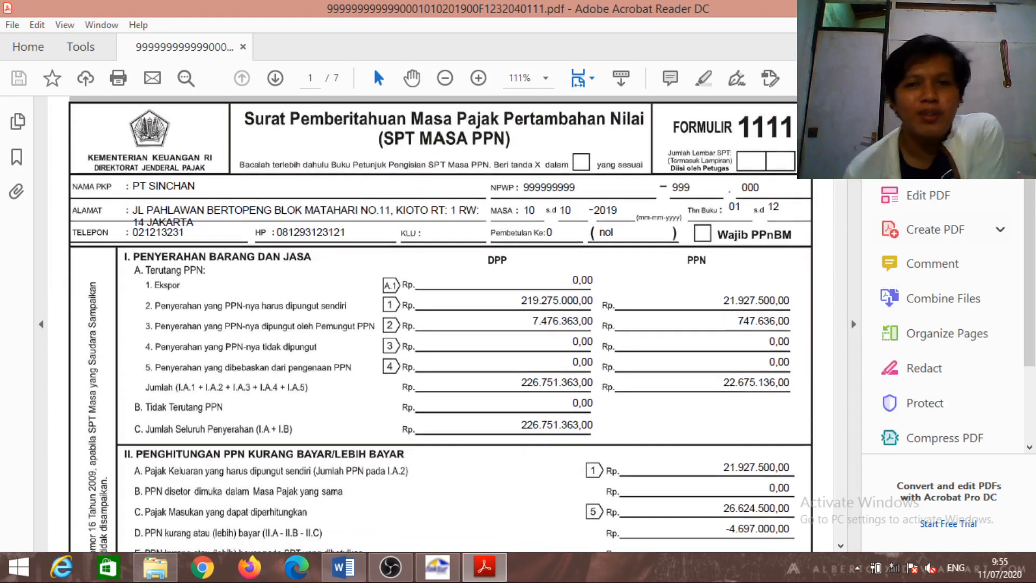
pyautogui.scroll(2, 440, 323)
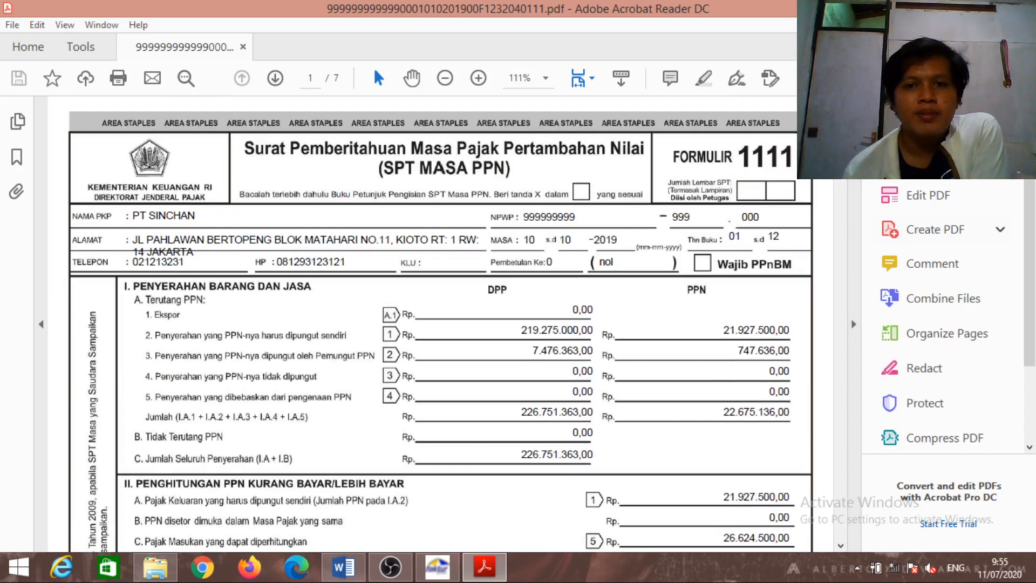
pyautogui.scroll(-2, 440, 323)
pyautogui.moveTo(841, 142); pyautogui.dragTo(840, 404)
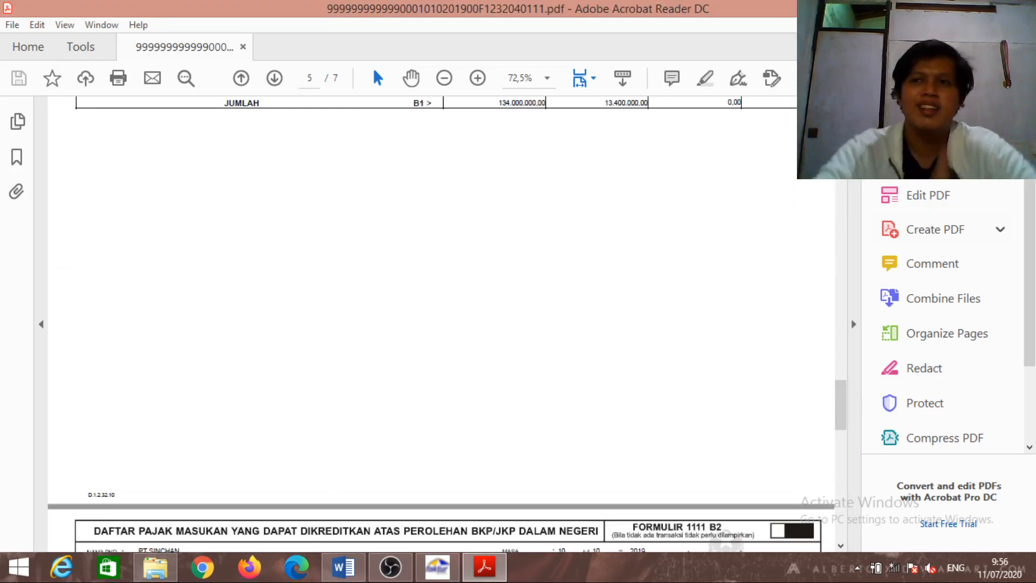
# Close Acrobat Reader and bring e-Faktur's Buka SPT list back to the front
pyautogui.hotkey('alt', 'F4')
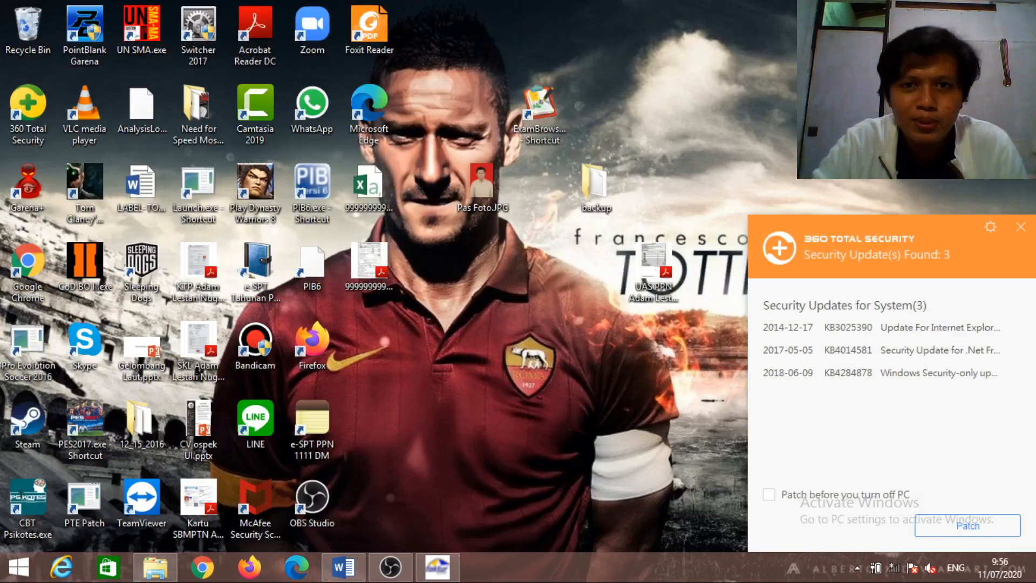
pyautogui.moveTo(1035, 0)
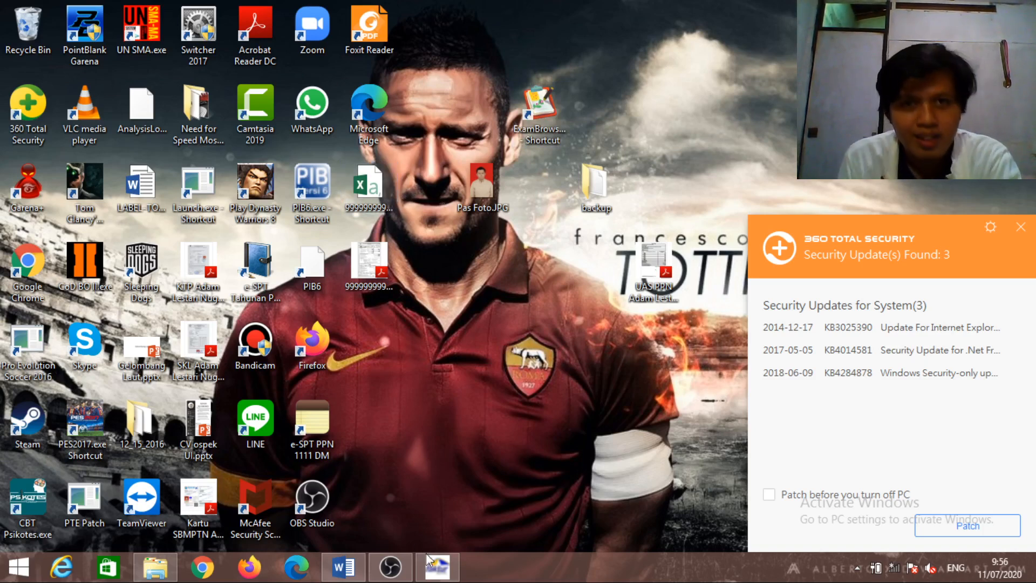
pyautogui.click(437, 567)
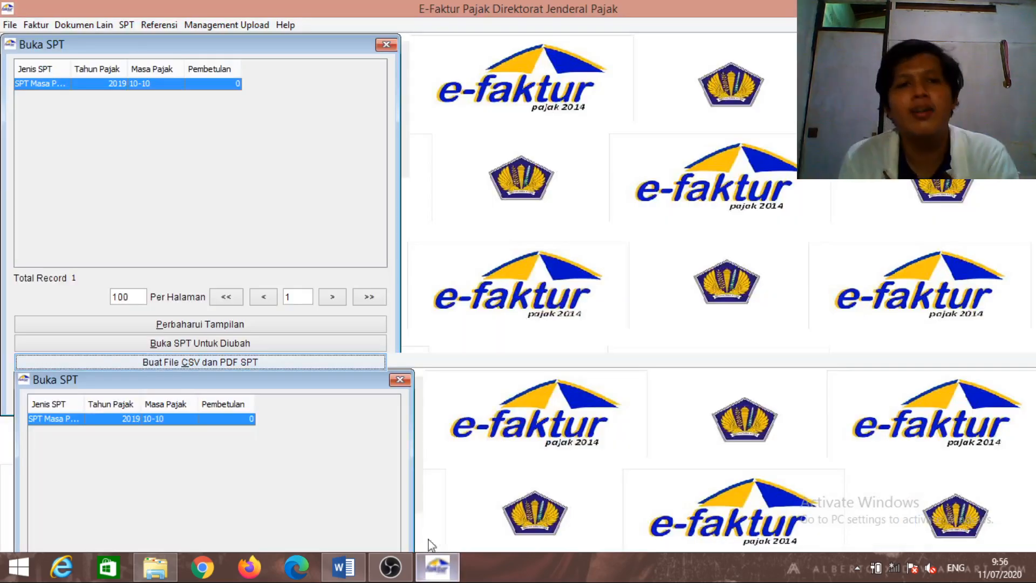
# Close the Buka SPT list and e-Faktur, then relaunch ETaxInvoice.exe from the PPN UAS folder
pyautogui.click(389, 46)
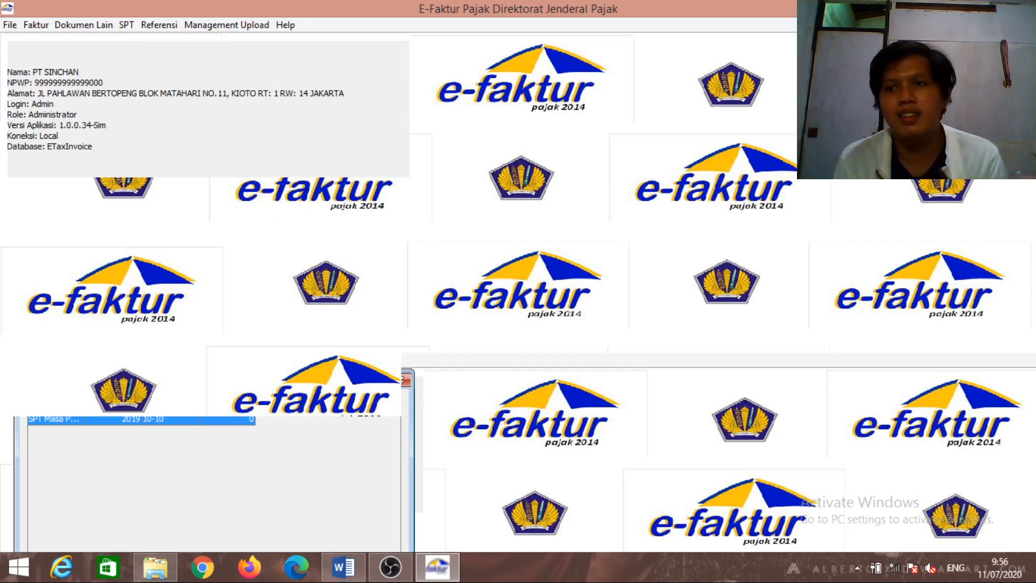
pyautogui.click(1021, 6)
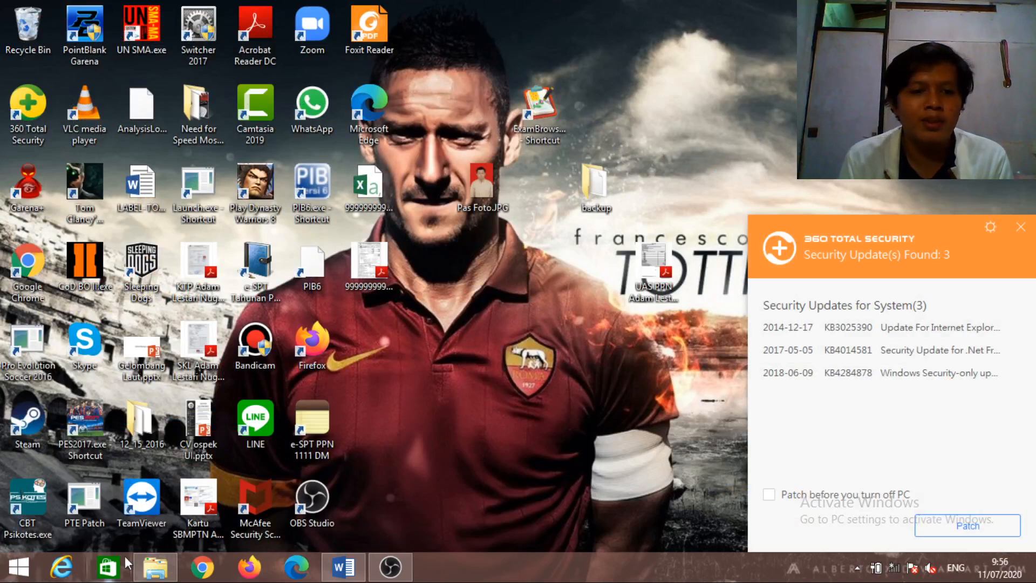
pyautogui.click(155, 567)
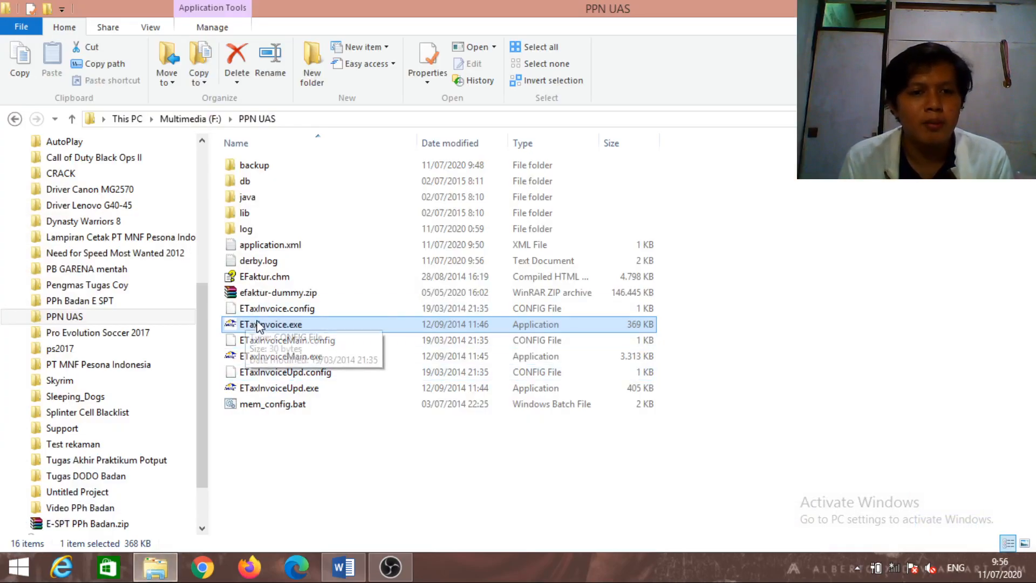
pyautogui.click(259, 323)
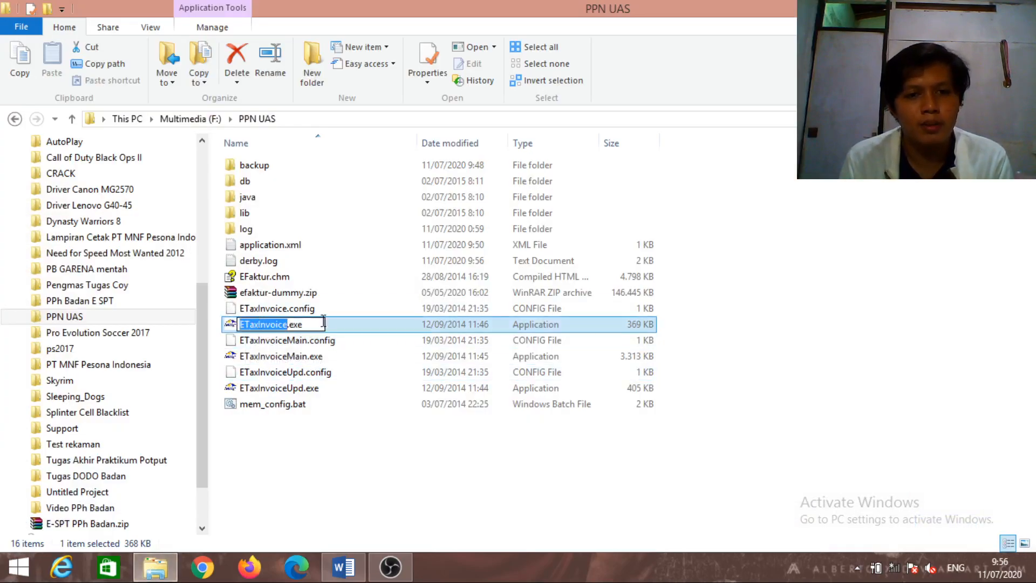
pyautogui.click(356, 326)
pyautogui.doubleClick(356, 326)
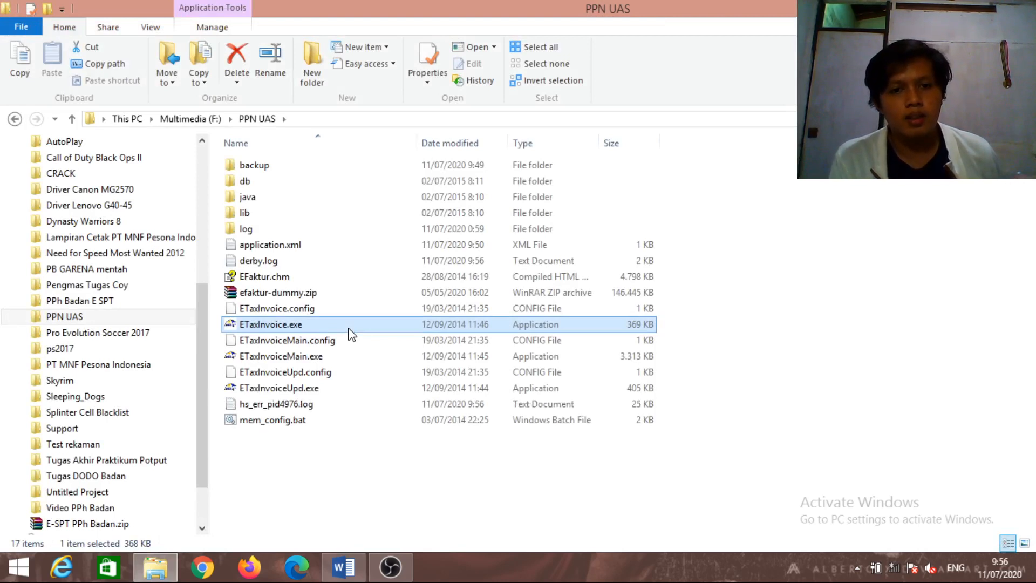
# Relaunch e-Faktur, dismiss the ETAX-40001 error, and connect to the local database
pyautogui.doubleClick(348, 328)
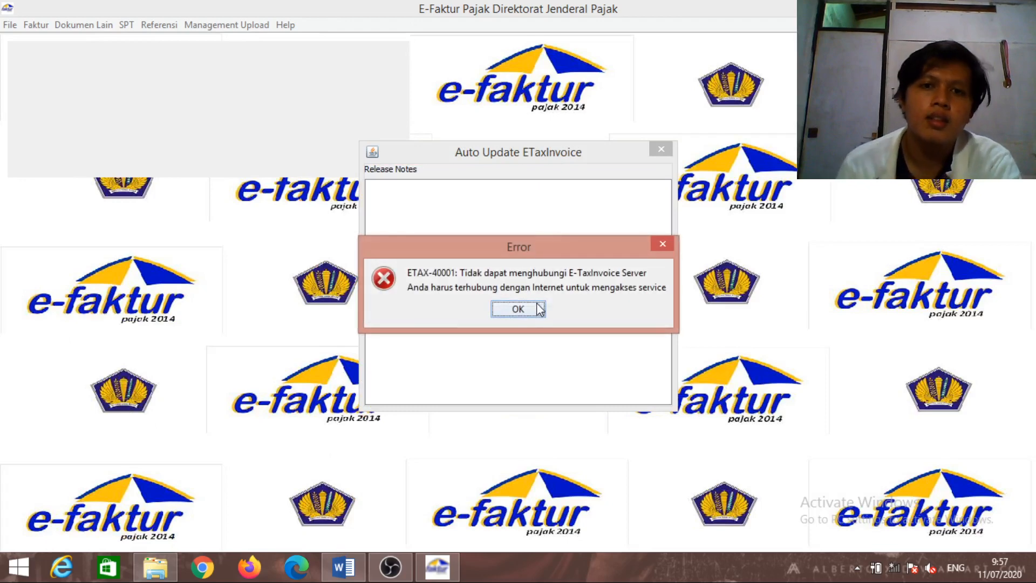
pyautogui.click(517, 312)
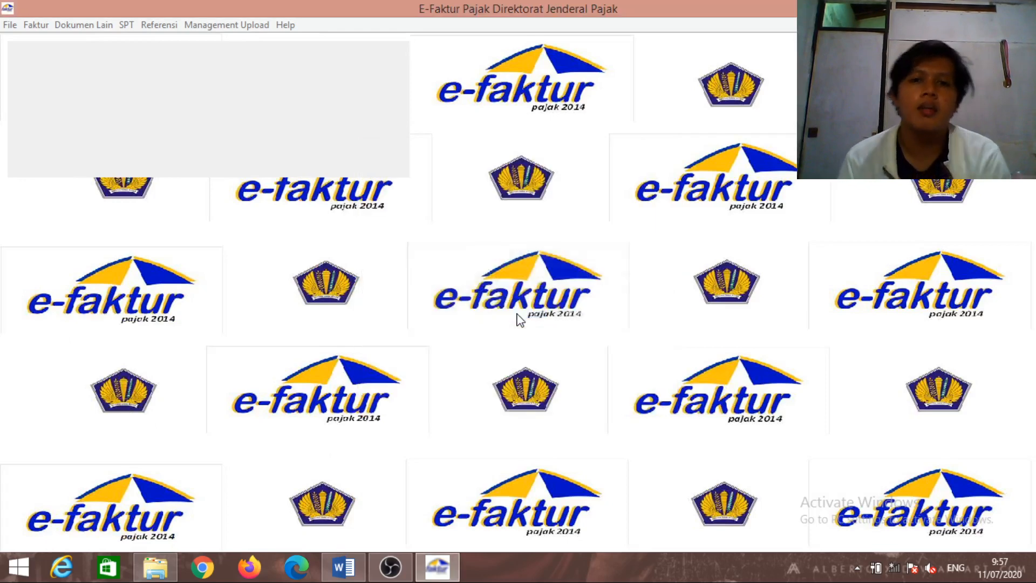
pyautogui.click(507, 369)
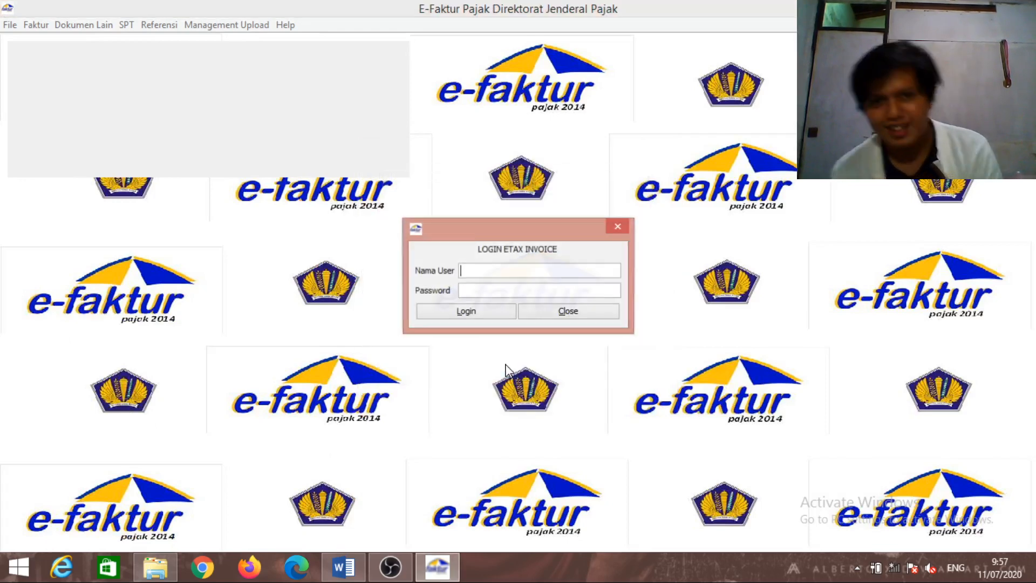
# Log in to LOGIN ETAX INVOICE as Admin with the account password
pyautogui.write('ad')
pyautogui.press('BackSpace')
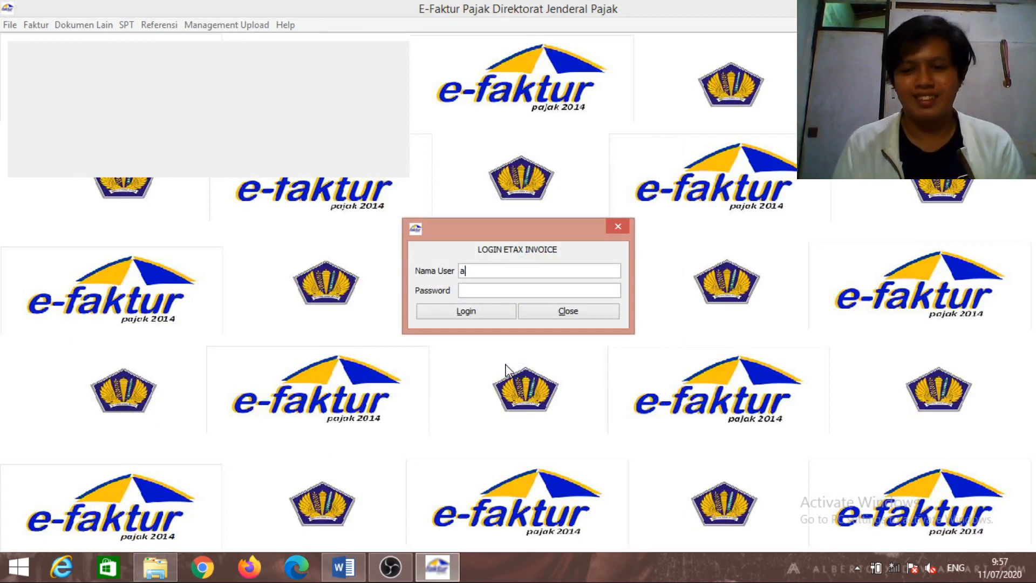
pyautogui.press('BackSpace')
pyautogui.write('a')
pyautogui.press('BackSpace')
pyautogui.write('Admin')
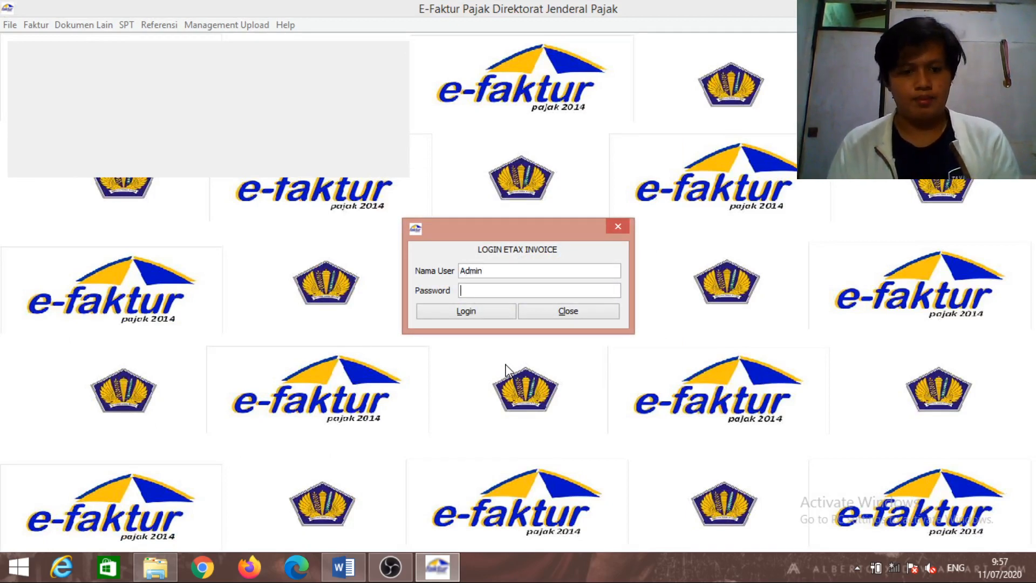
pyautogui.write('123')
pyautogui.press('Tab')
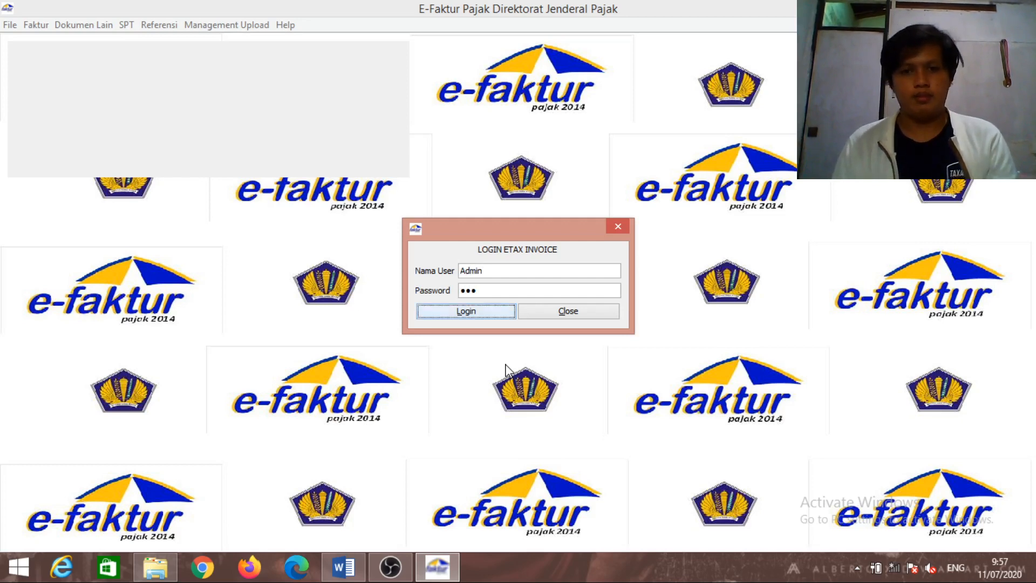
pyautogui.press('Return')
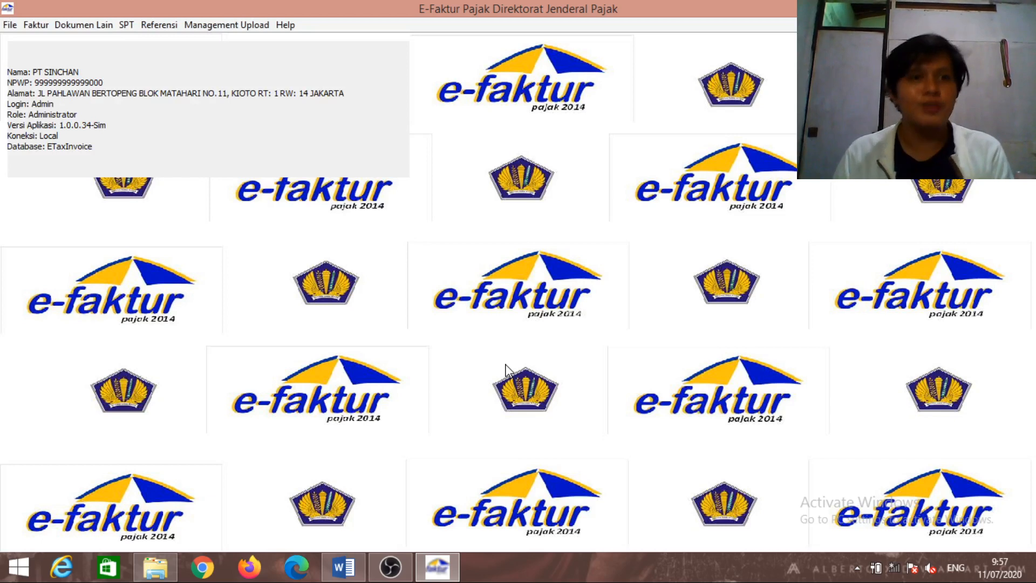
# Open the output tax invoice list, refresh it, and select the PT Kiddy invoice
pyautogui.click(45, 25)
pyautogui.moveTo(59, 45)
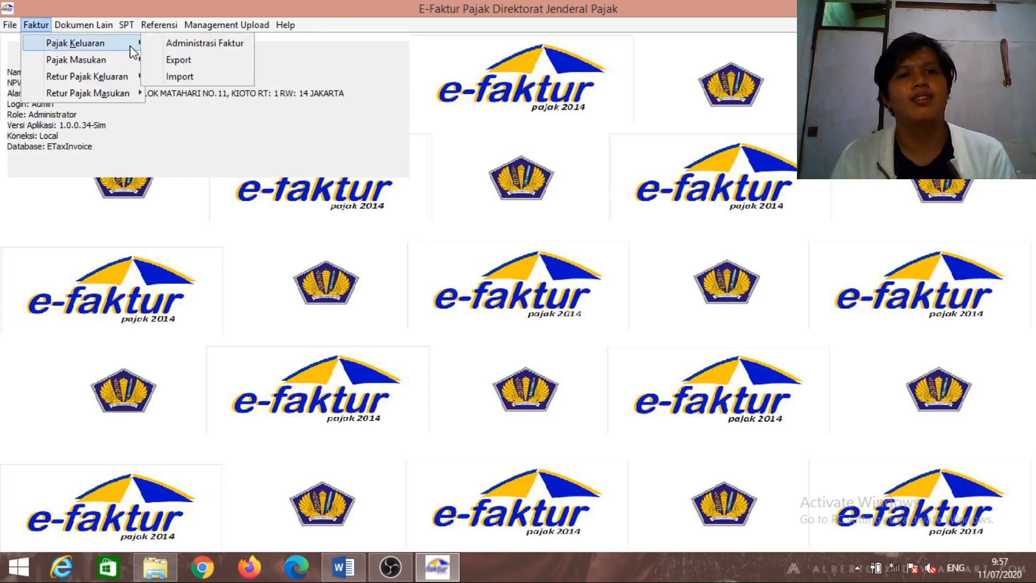
pyautogui.click(184, 42)
pyautogui.click(460, 63)
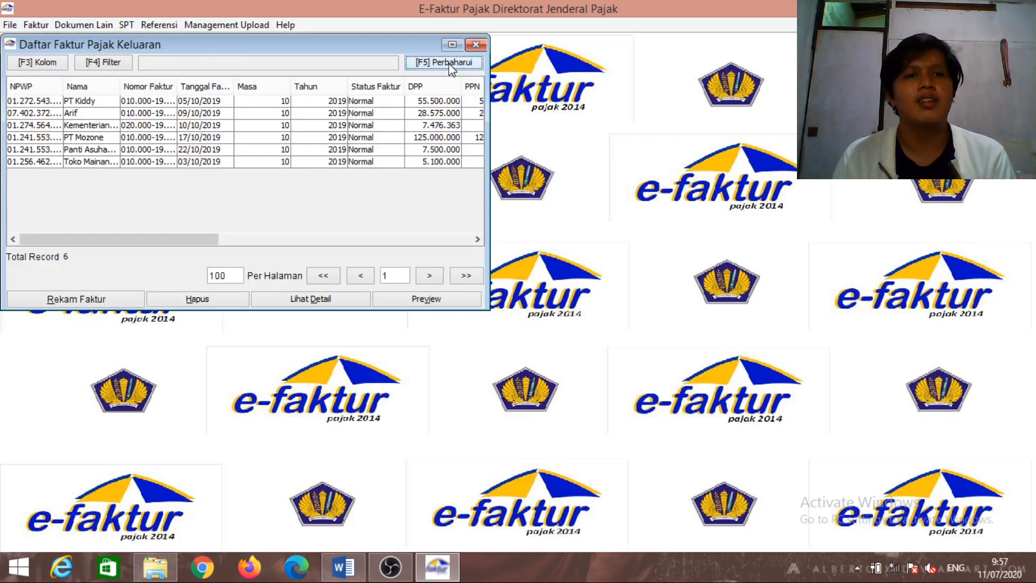
pyautogui.click(330, 102)
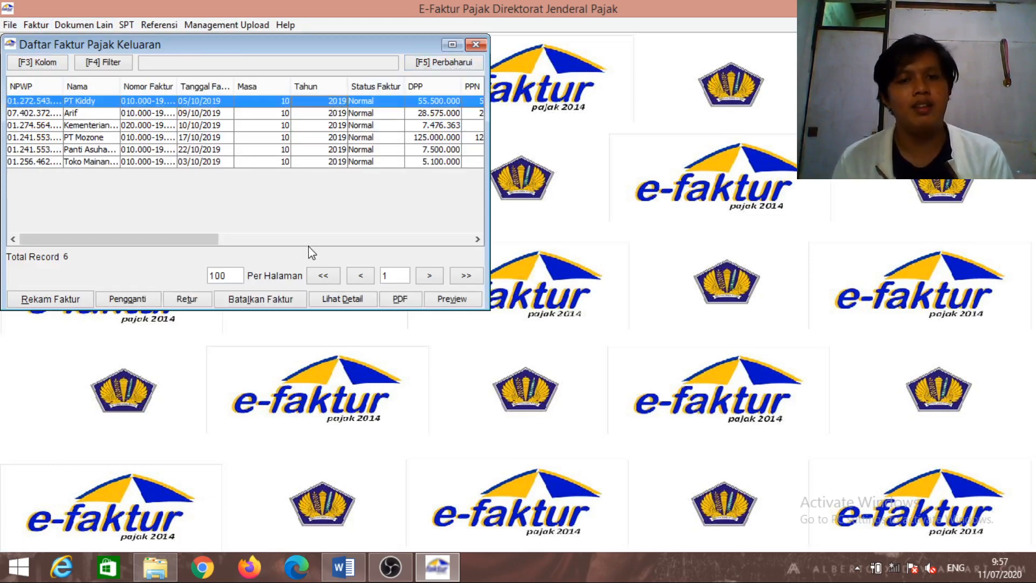
# Export the PT Kiddy invoice PDF as FP 1 in Documents, then switch to the PPN UAS folder
pyautogui.click(395, 302)
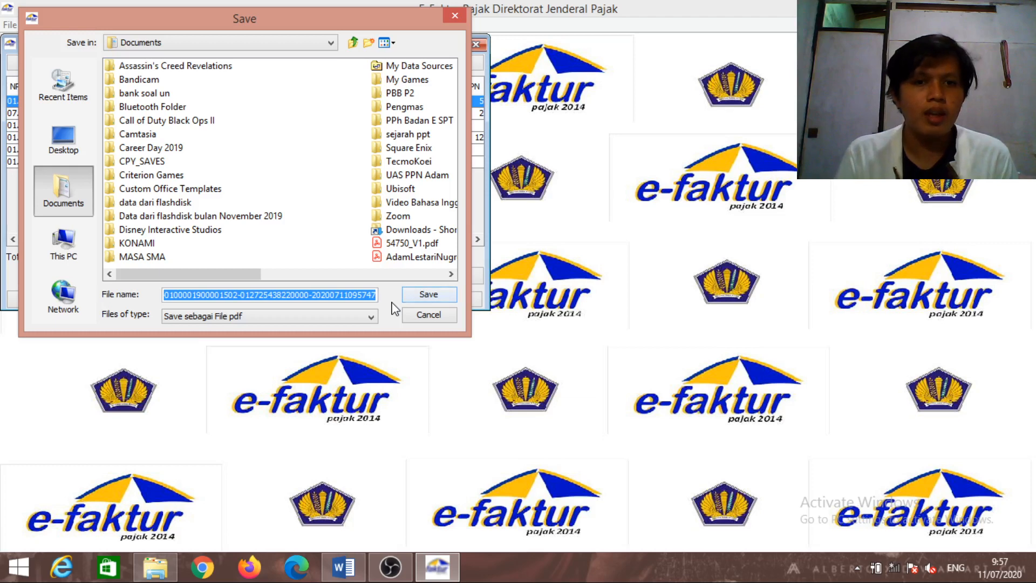
pyautogui.press('BackSpace')
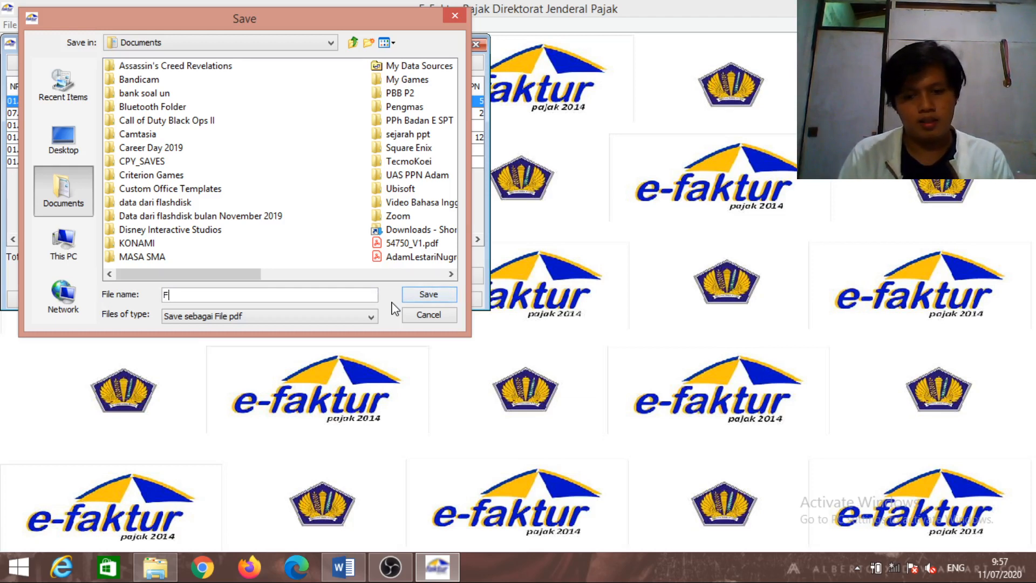
pyautogui.write('FP 1')
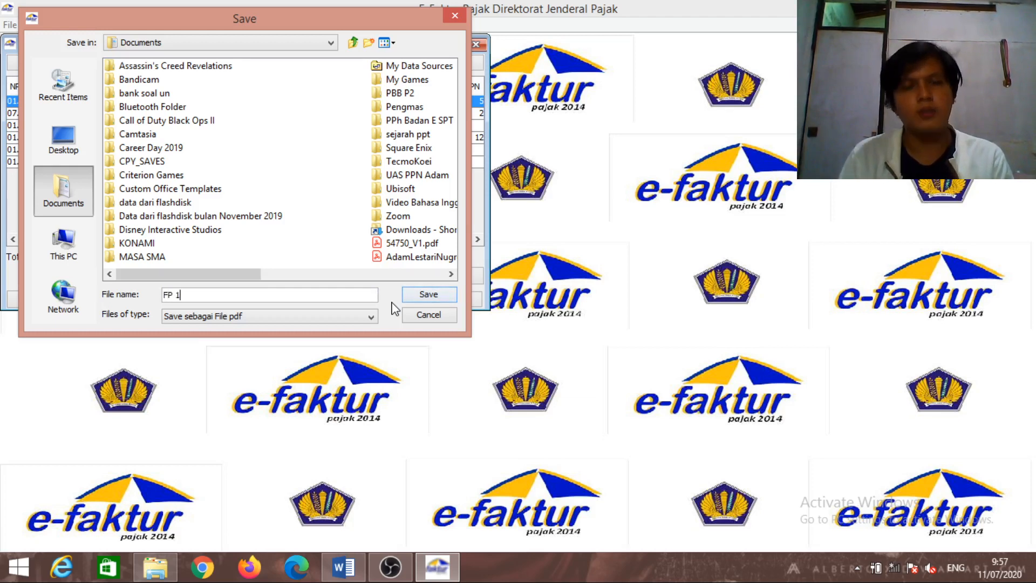
pyautogui.click(449, 295)
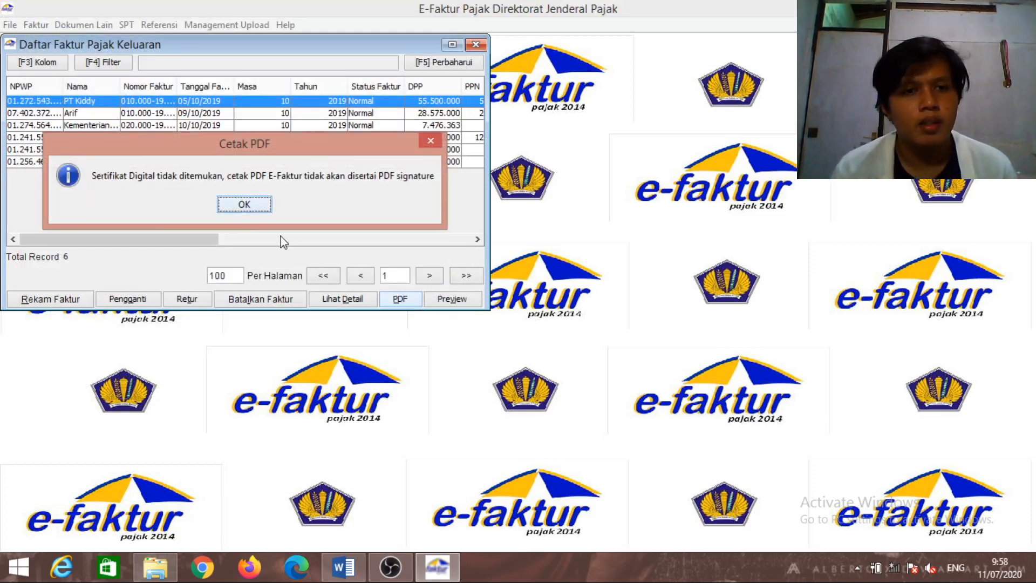
pyautogui.click(244, 206)
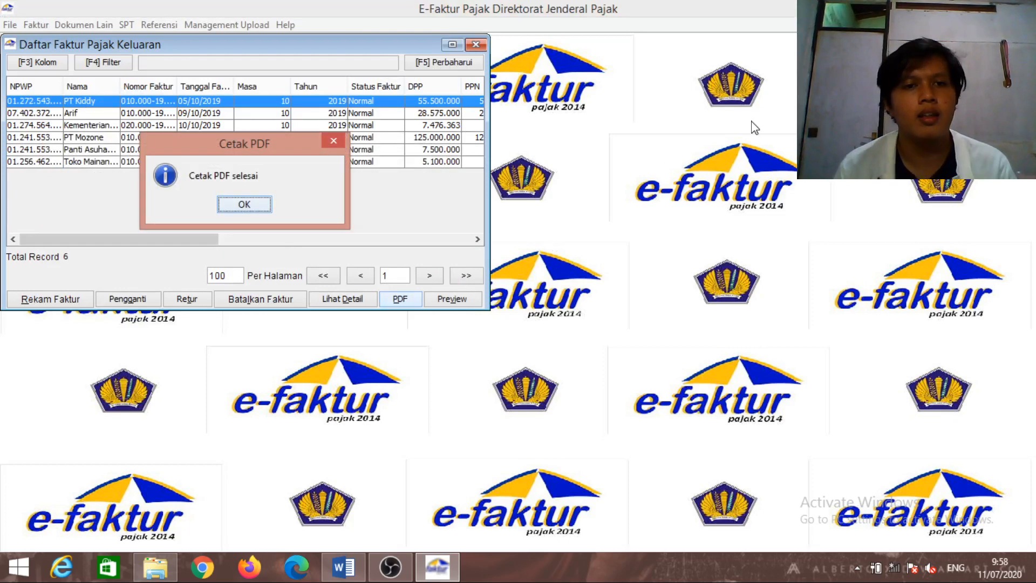
pyautogui.click(261, 204)
pyautogui.hotkey('alt', 'Tab')
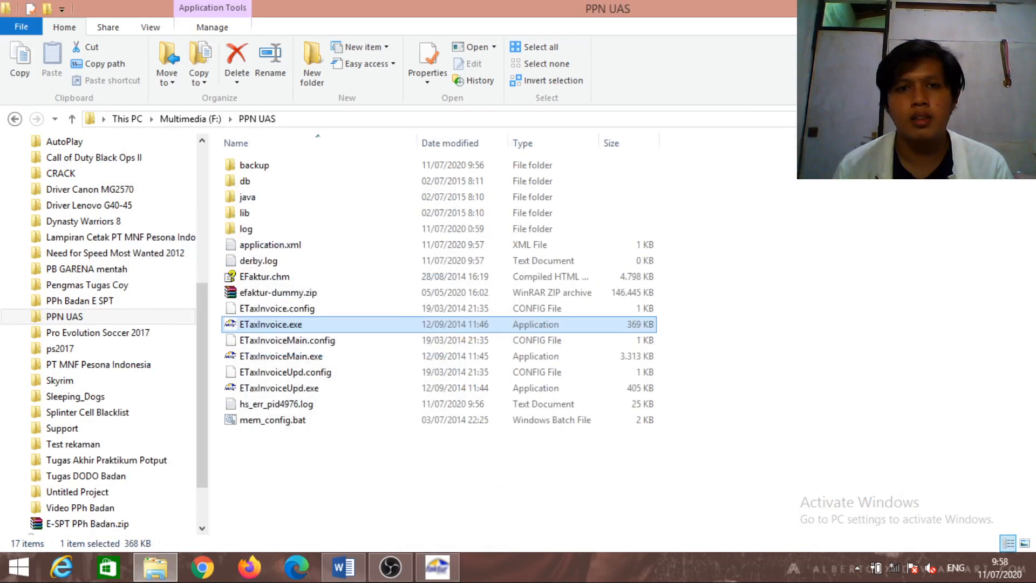
# Minimize the PPN UAS folder and restore e-Faktur's Daftar Faktur Pajak Keluaran list
pyautogui.click(968, 6)
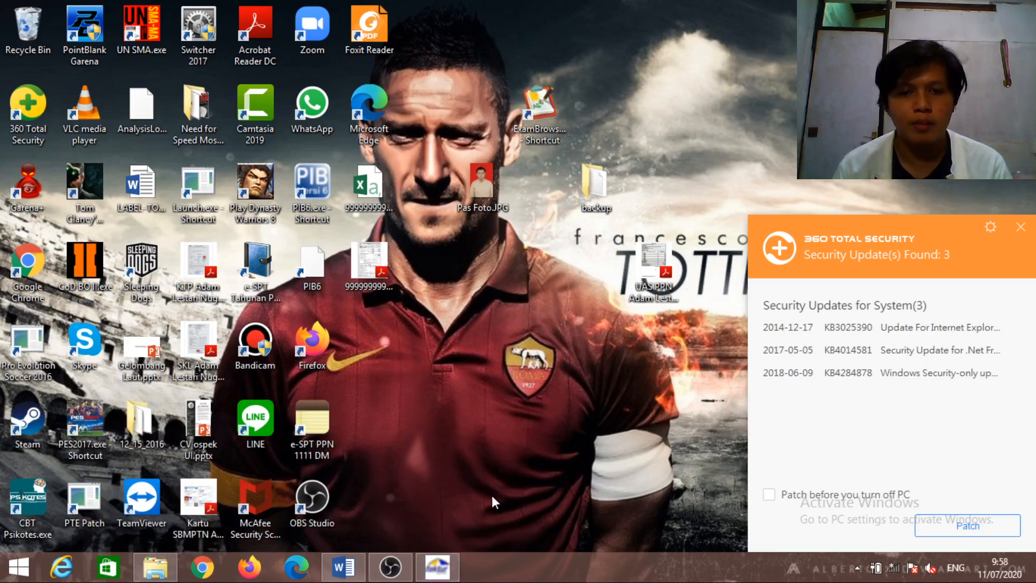
pyautogui.click(447, 578)
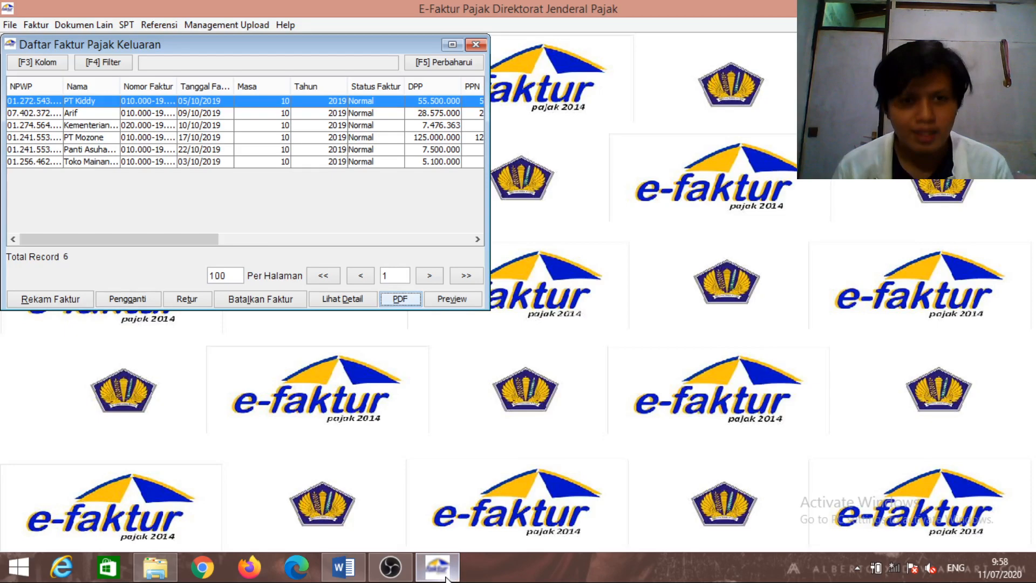
# Export the PT Kiddy invoice to the Desktop as FP 1 and confirm both Cetak PDF messages
pyautogui.click(400, 302)
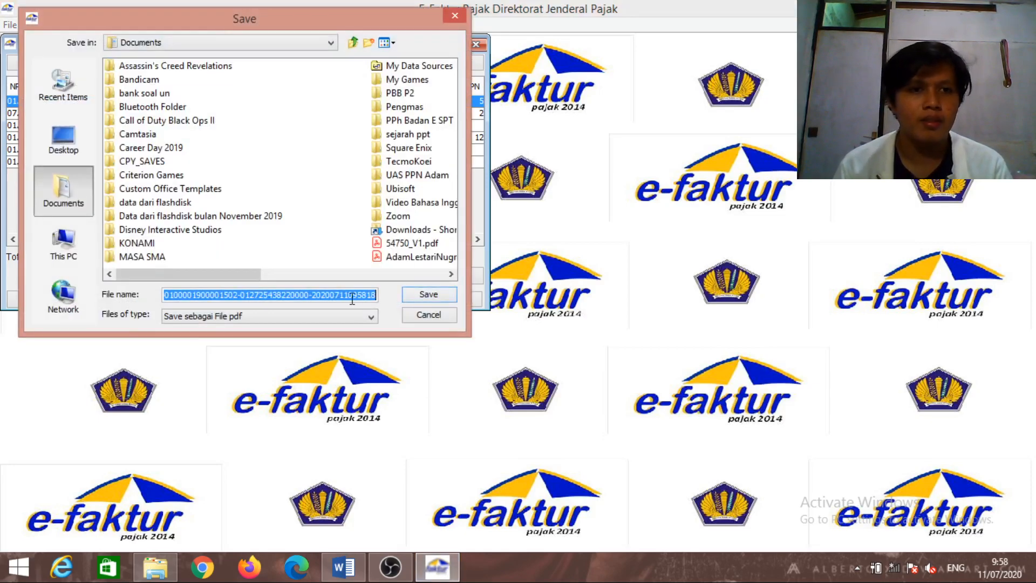
pyautogui.click(81, 135)
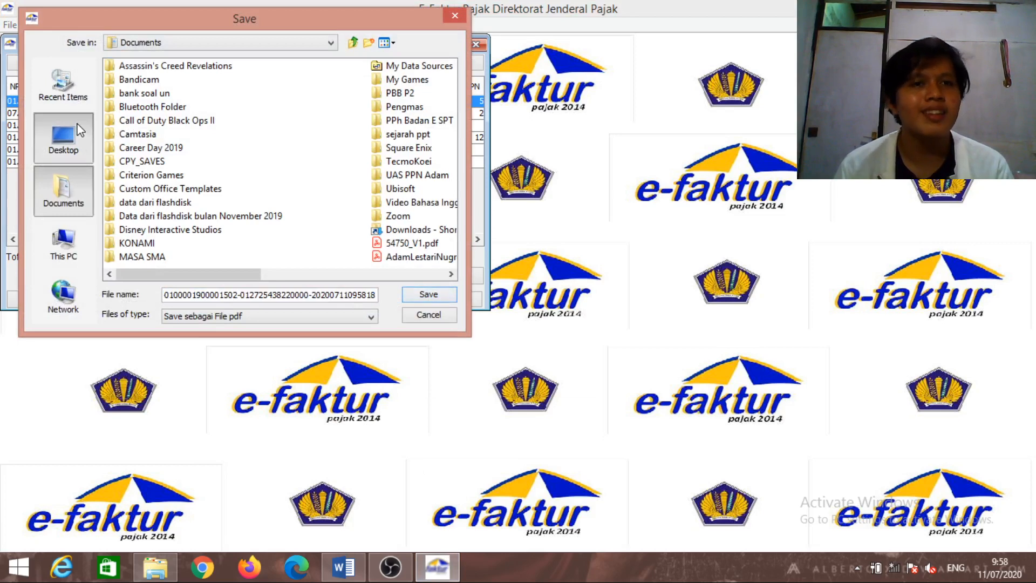
pyautogui.click(369, 295)
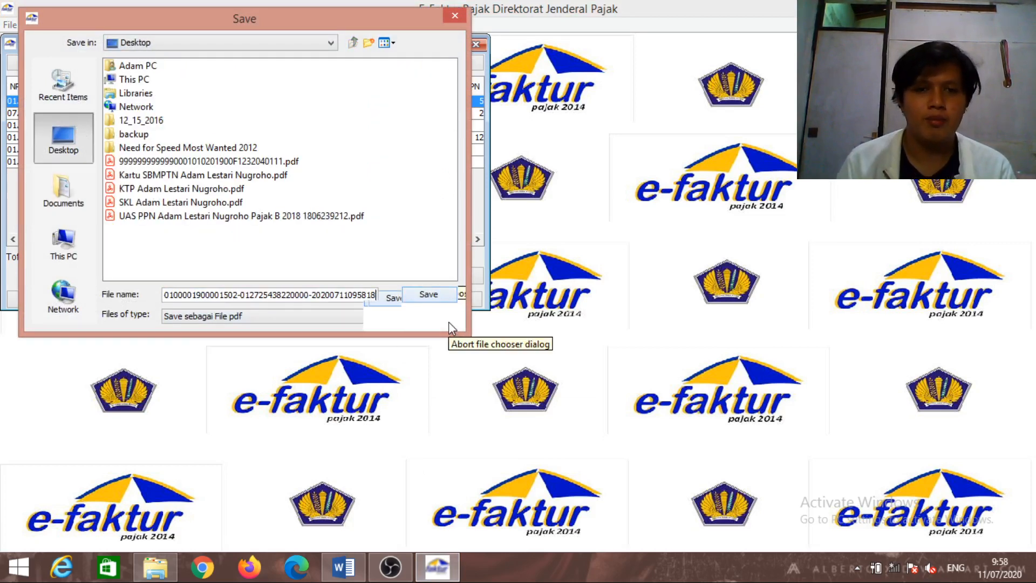
pyautogui.press('BackSpace')
pyautogui.press('BackSpace')
pyautogui.press('BackSpace')
pyautogui.press('BackSpace')
pyautogui.press('BackSpace')
pyautogui.press('BackSpace')
pyautogui.press('BackSpace')
pyautogui.press('BackSpace')
pyautogui.press('BackSpace')
pyautogui.press('BackSpace')
pyautogui.press('BackSpace')
pyautogui.press('BackSpace')
pyautogui.press('BackSpace')
pyautogui.press('BackSpace')
pyautogui.press('BackSpace')
pyautogui.press('BackSpace')
pyautogui.press('BackSpace')
pyautogui.press('BackSpace')
pyautogui.press('BackSpace')
pyautogui.press('BackSpace')
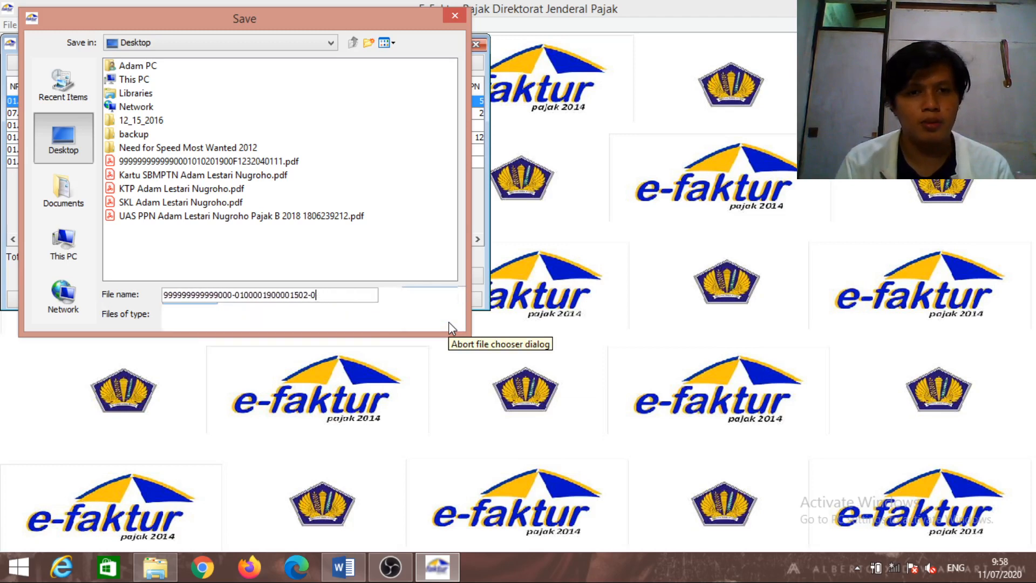
pyautogui.press('BackSpace')
pyautogui.press('BackSpace')
pyautogui.press('BackSpace')
pyautogui.press('BackSpace')
pyautogui.press('BackSpace')
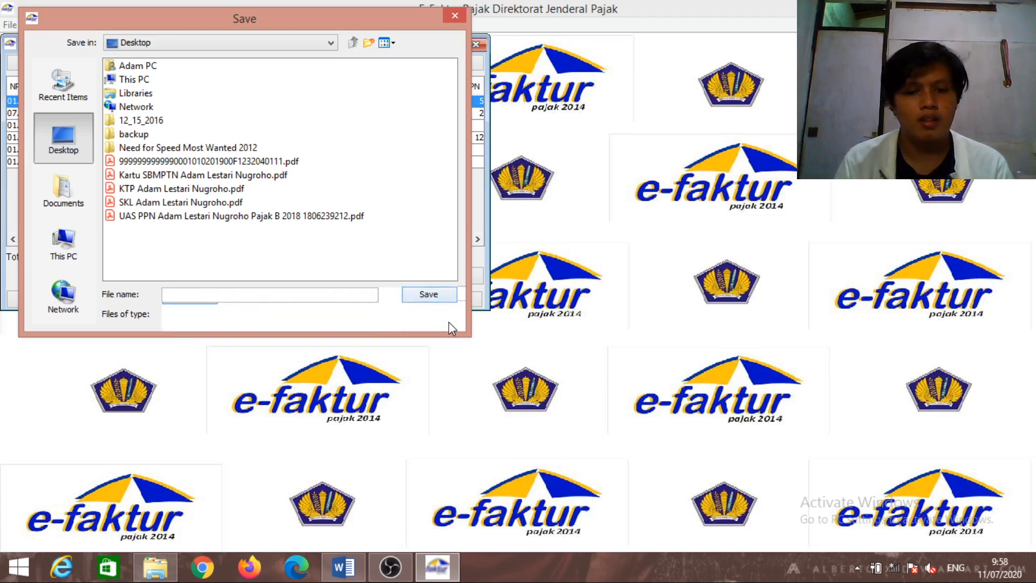
pyautogui.write('FP 1')
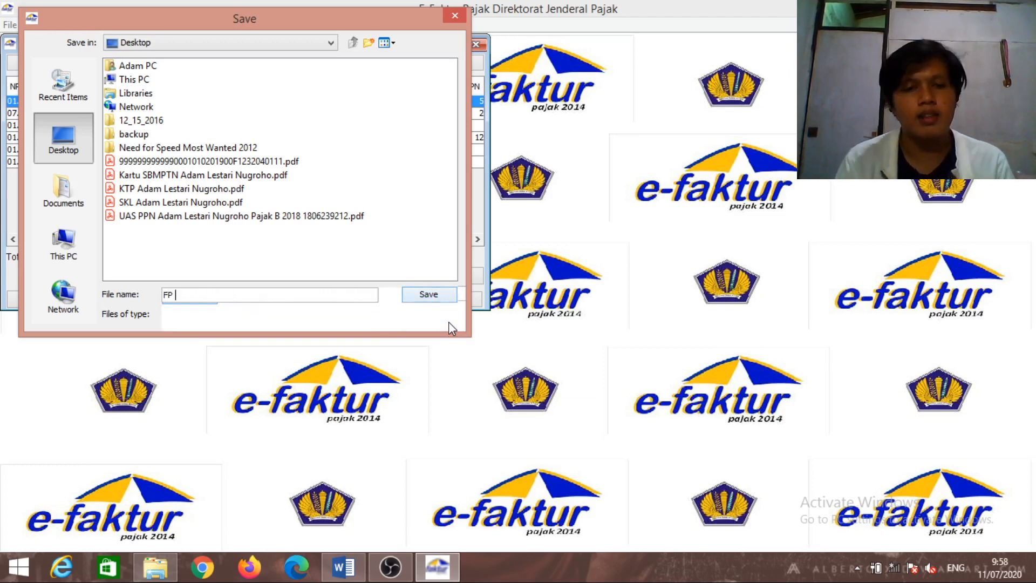
pyautogui.click(436, 294)
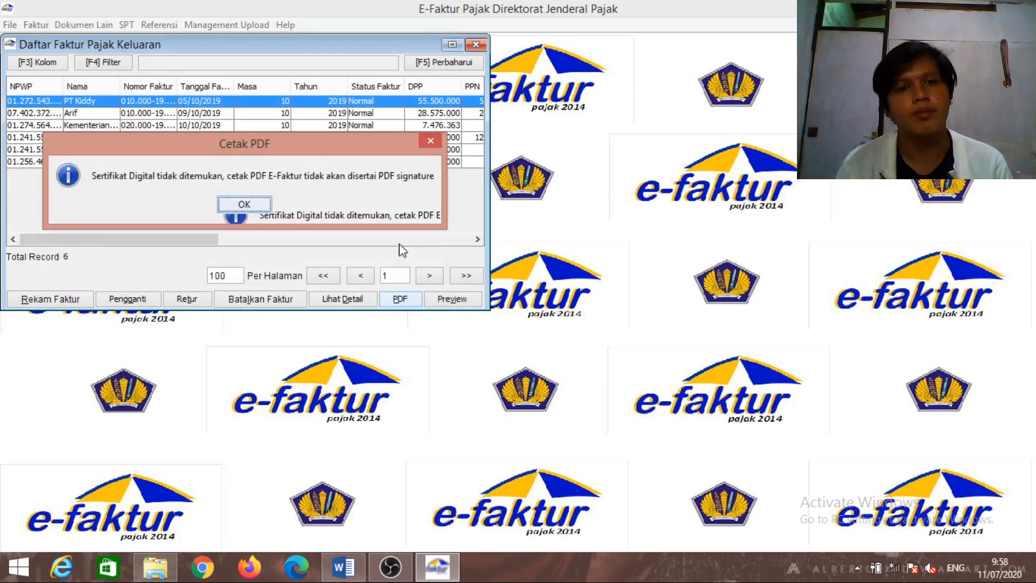
pyautogui.click(264, 206)
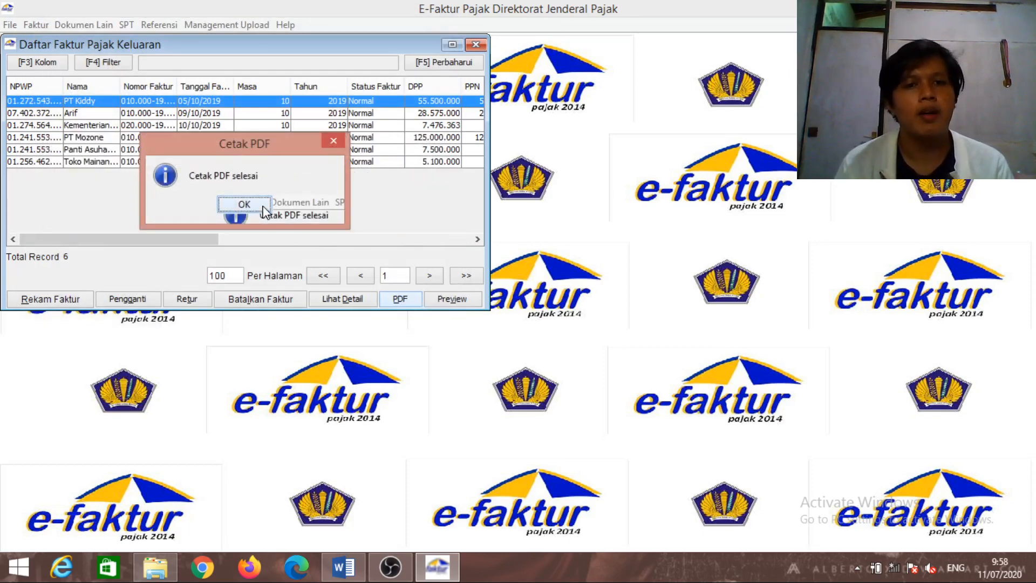
pyautogui.click(262, 206)
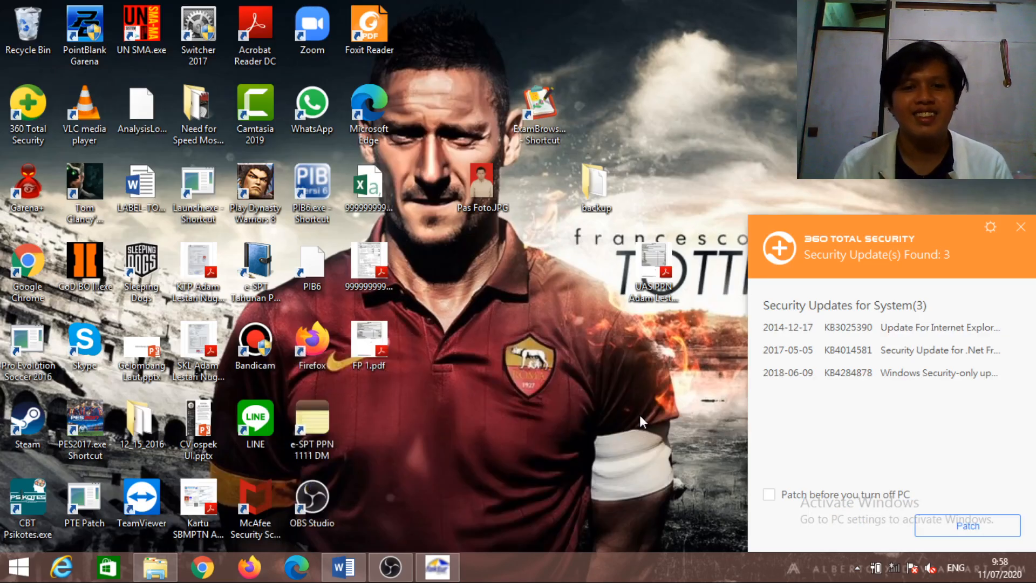
pyautogui.doubleClick(363, 357)
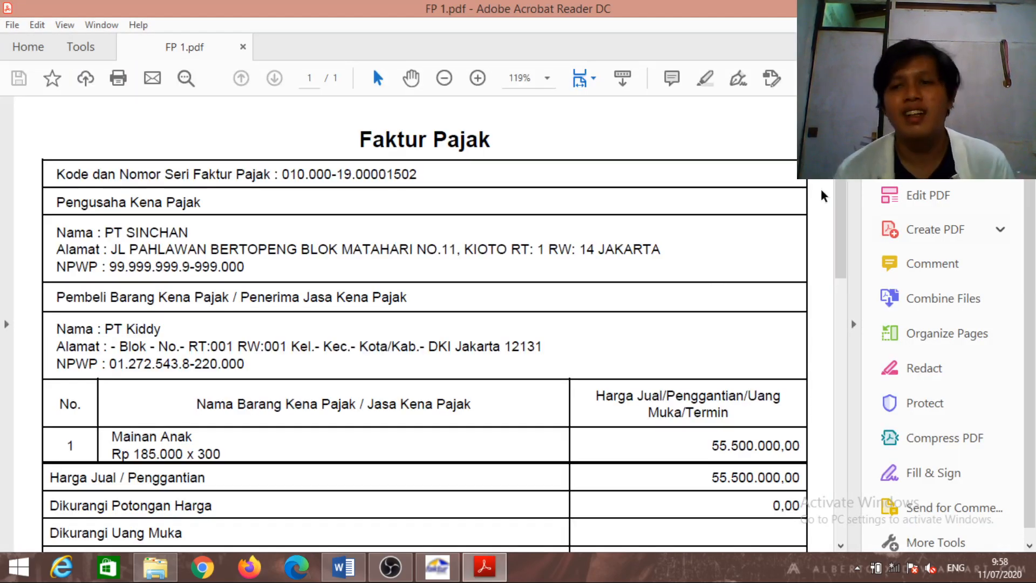
pyautogui.scroll(-2, 846, 209)
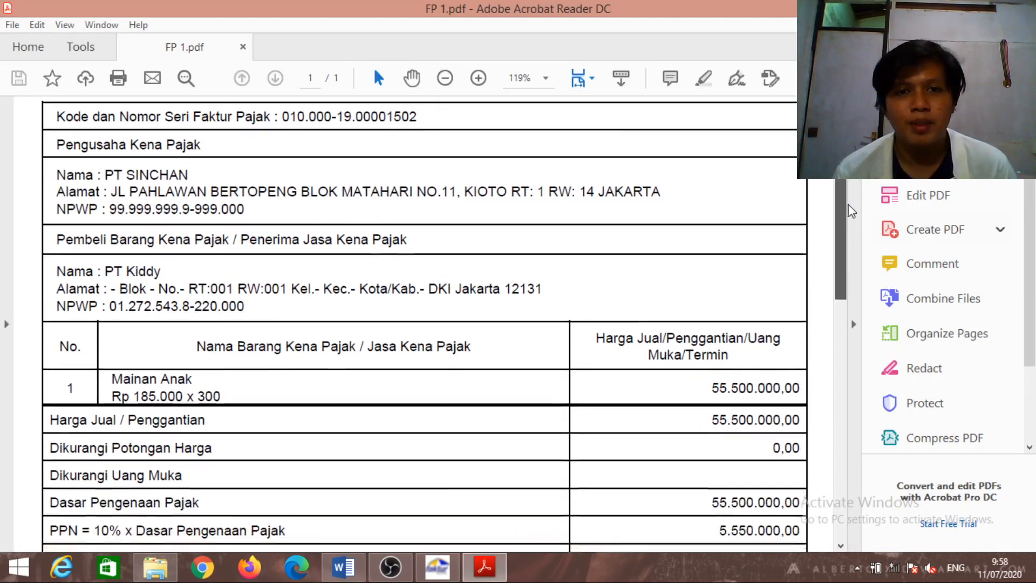
pyautogui.moveTo(848, 206); pyautogui.dragTo(844, 162)
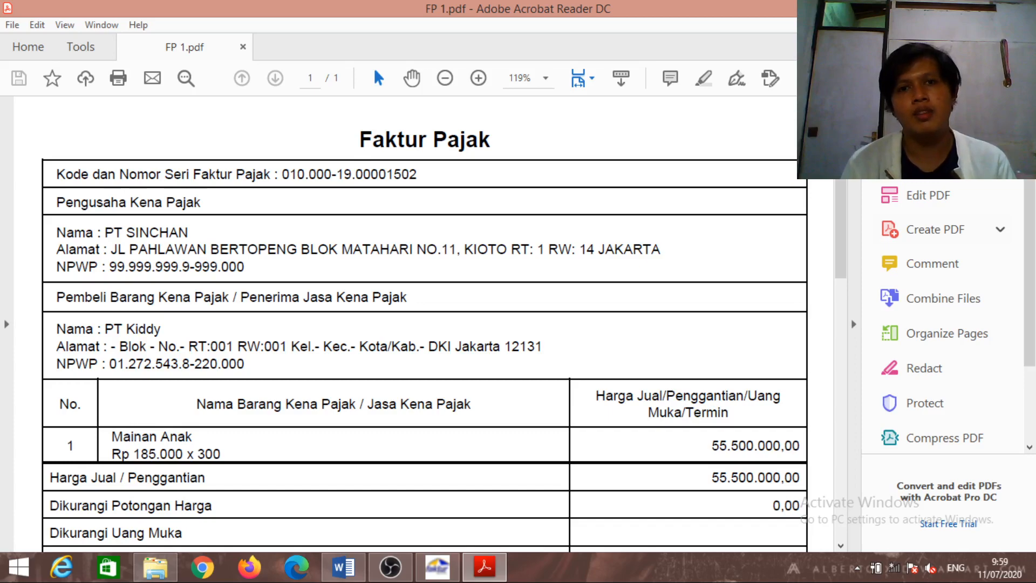
pyautogui.click(1018, 7)
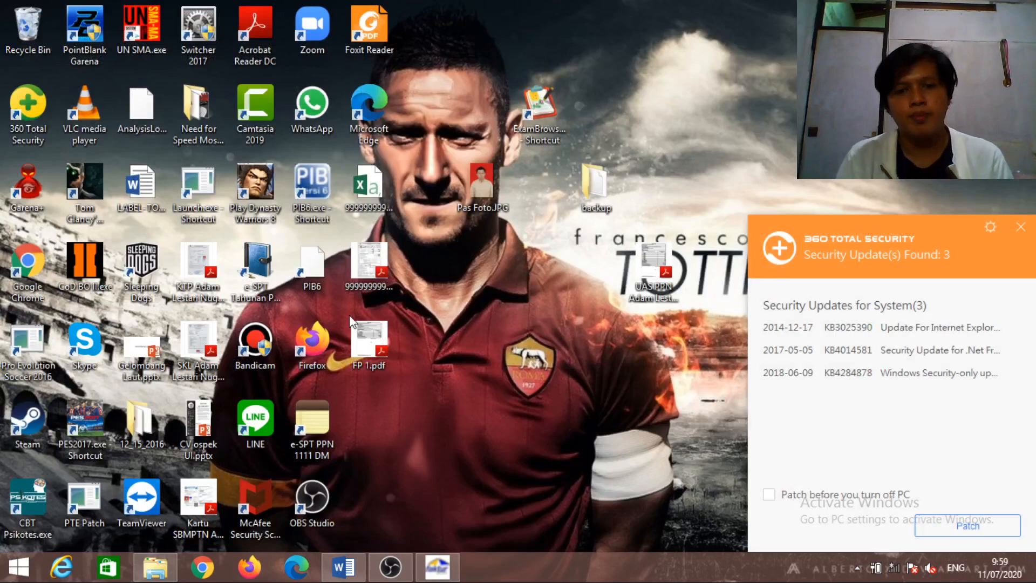
# Restore e-Faktur, close the Daftar Faktur Pajak Keluaran list, and switch to OBS Studio
pyautogui.click(436, 568)
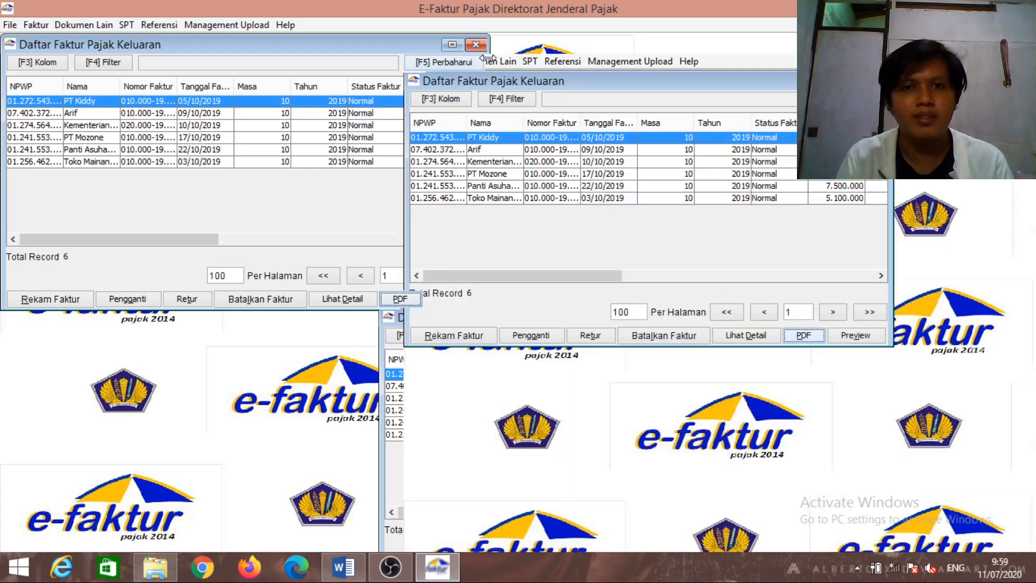
pyautogui.click(480, 47)
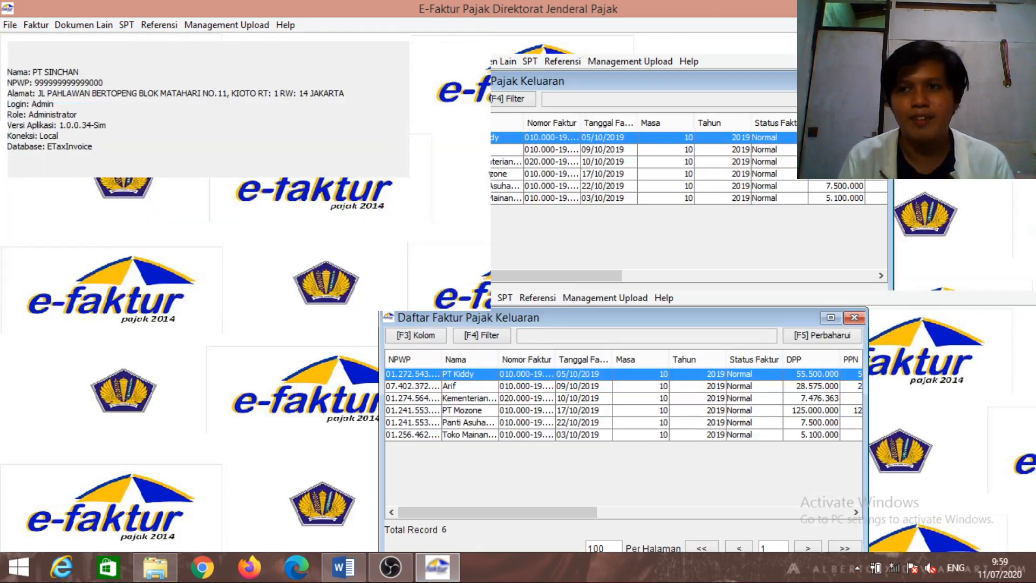
pyautogui.click(971, 8)
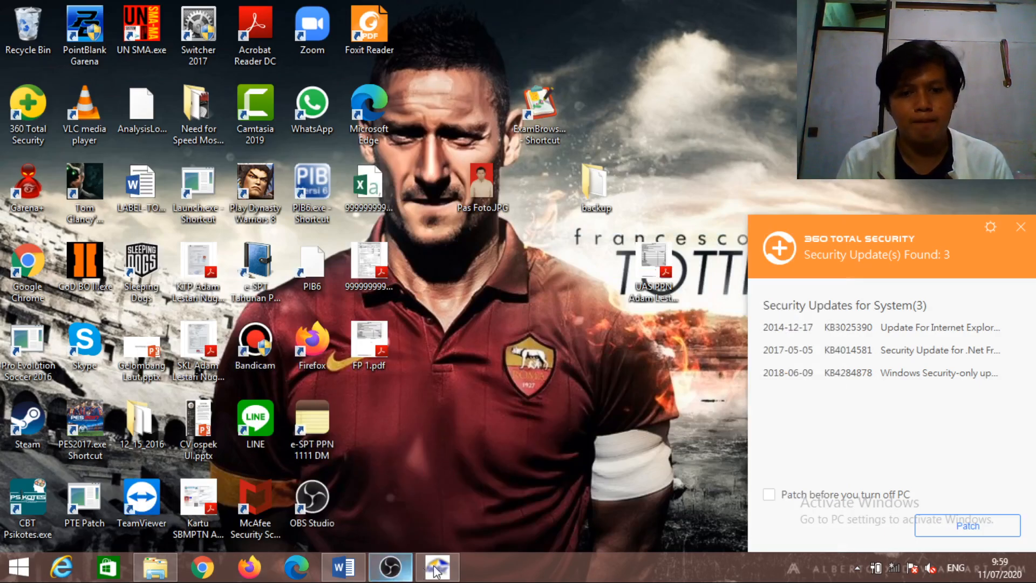
pyautogui.click(436, 567)
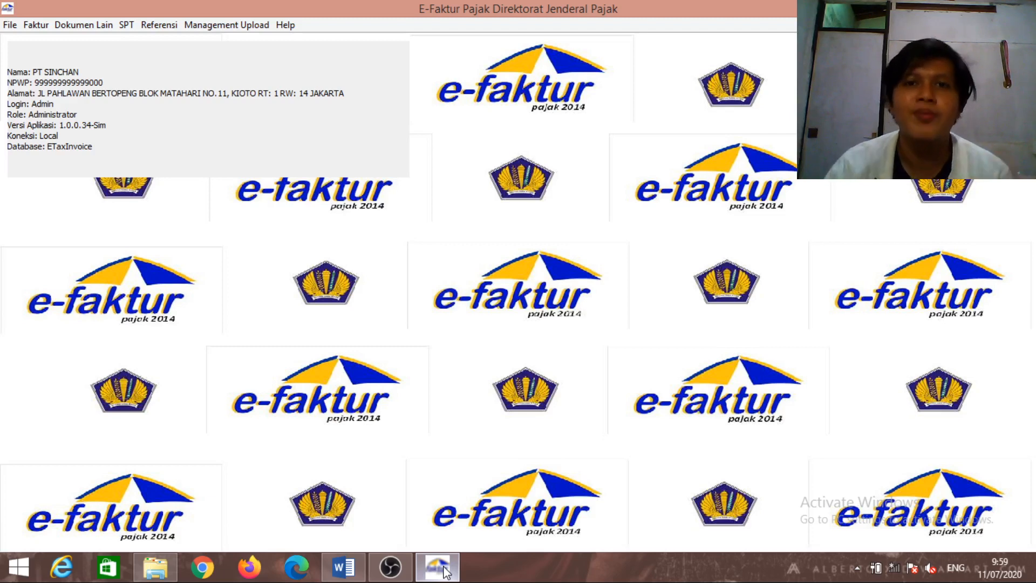
pyautogui.click(392, 578)
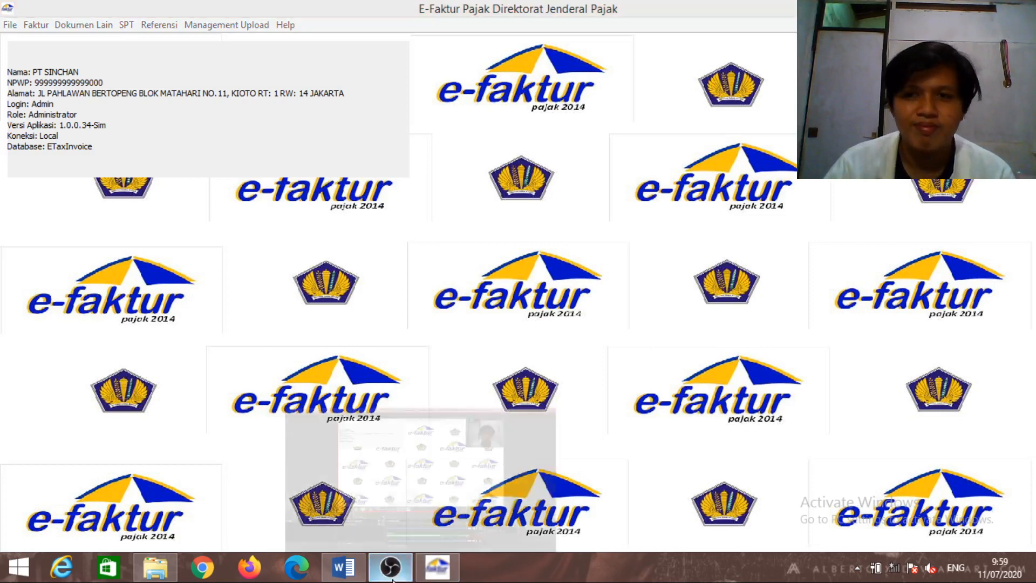